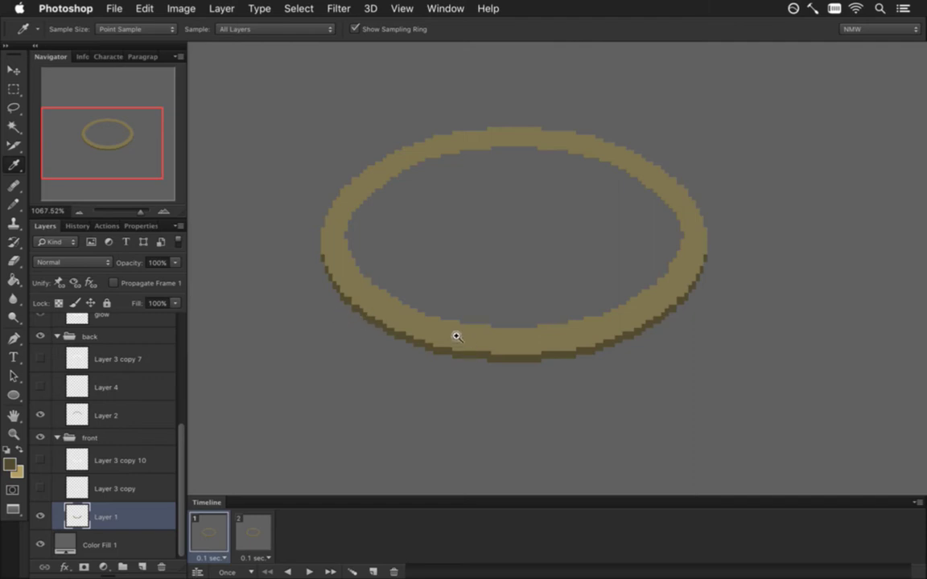
Step: Blend a black Pencil pixel into the ring's lower-left outer rim as a deeper shadow shade and return the Pencil opacity to 100%
left_click(376, 351)
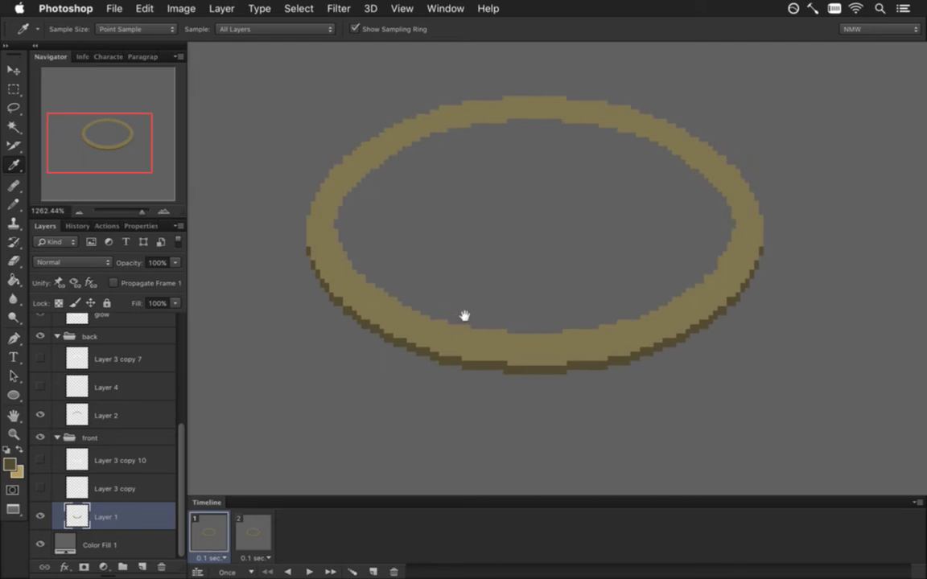
key("b")
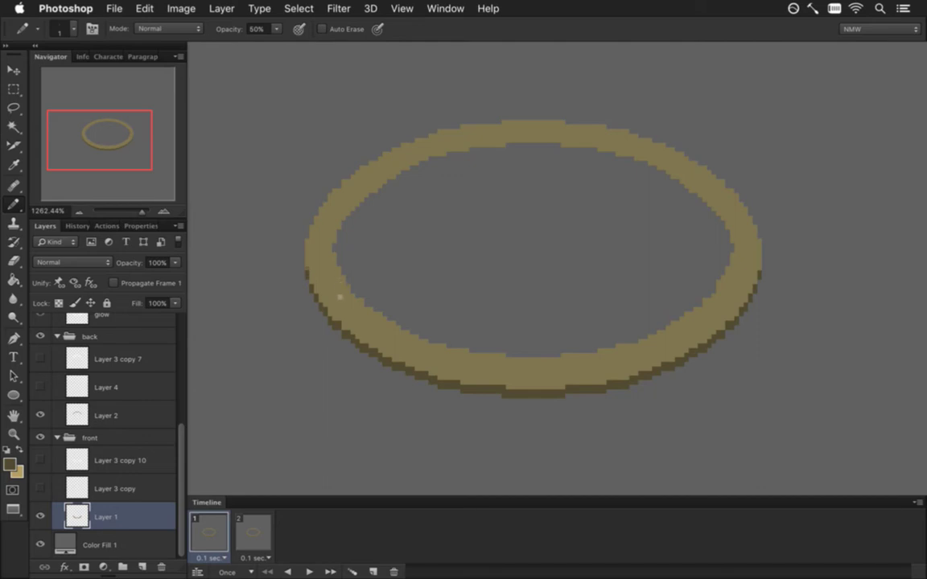
key("i")
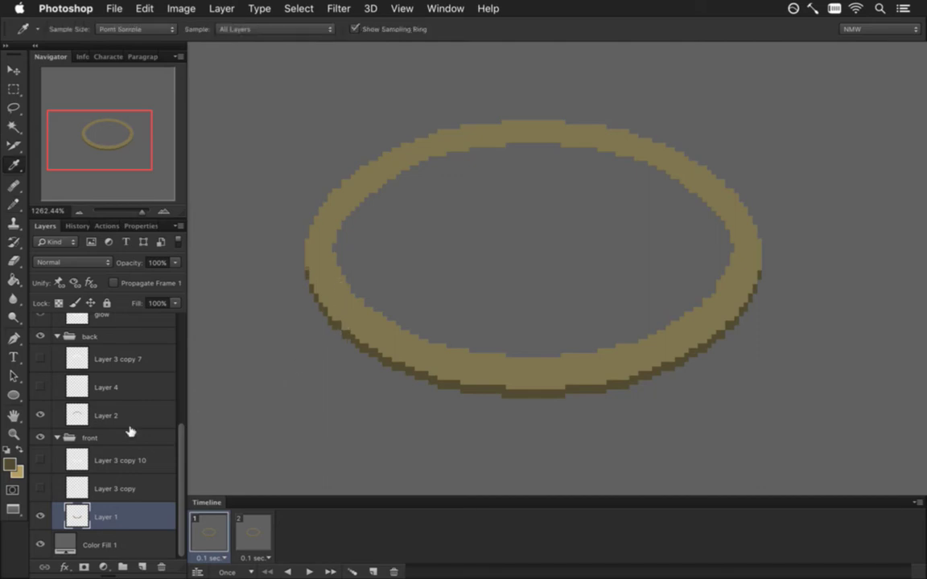
left_click(11, 464)
left_click_drag(165, 394, 143, 461)
left_click(363, 273)
key("b")
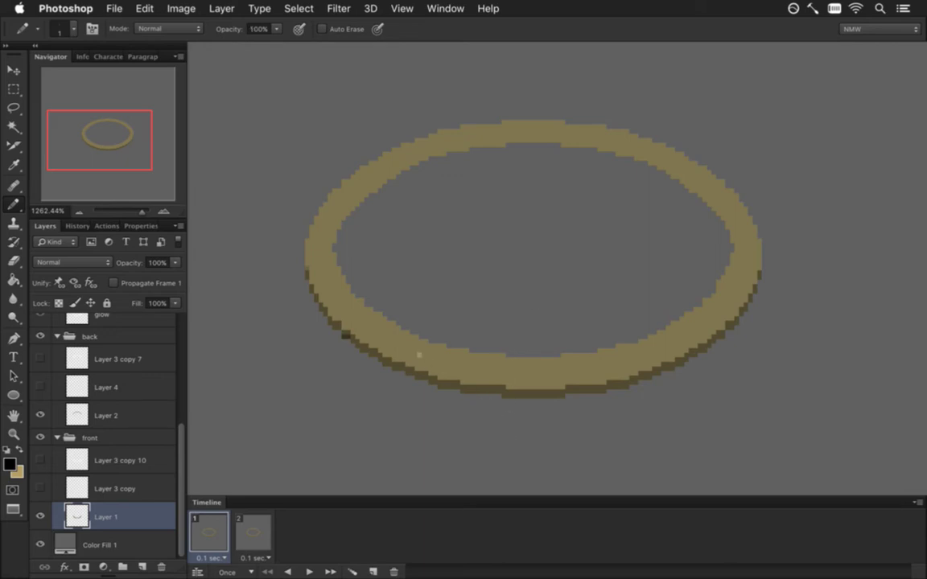
Step: Sample the medium brown and pencil a mid-tone line just inside the dark outer rim, from the ring's lower left to its bottom centre
key("i")
left_click(313, 274)
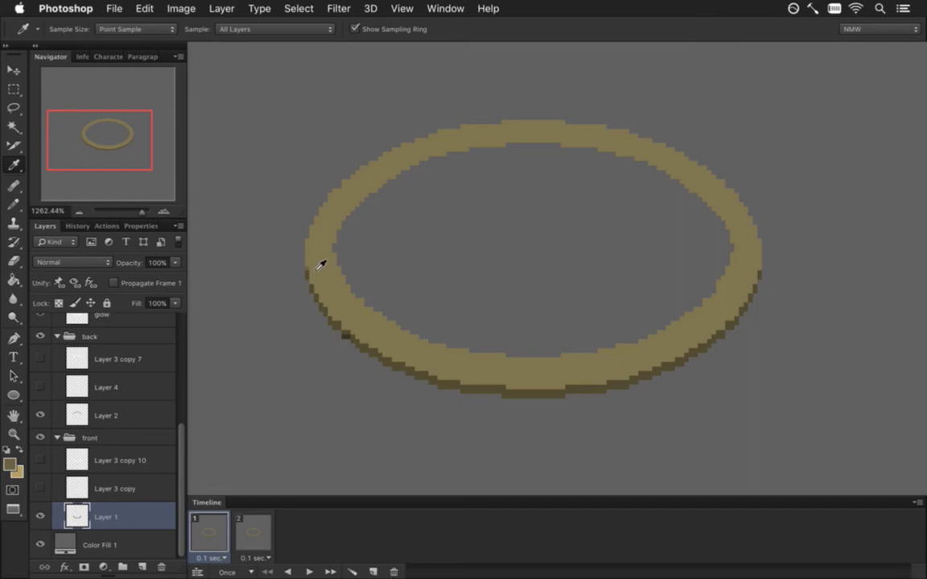
key("b")
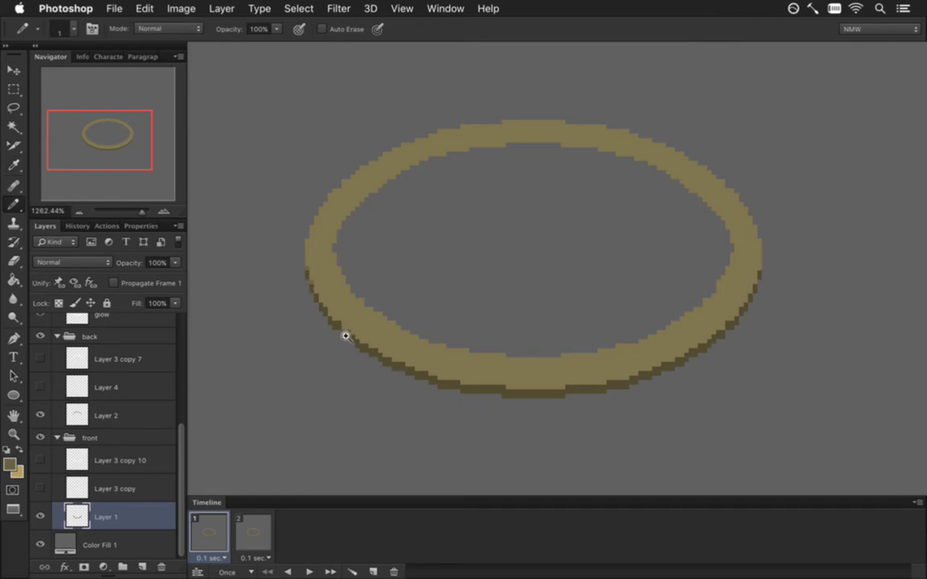
scroll(344, 336, "up", 2)
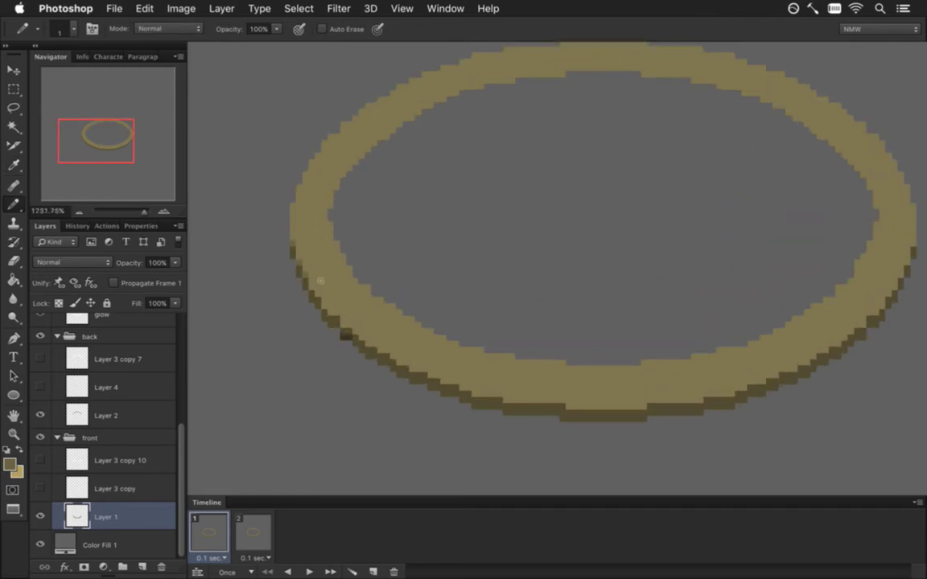
left_click(317, 304)
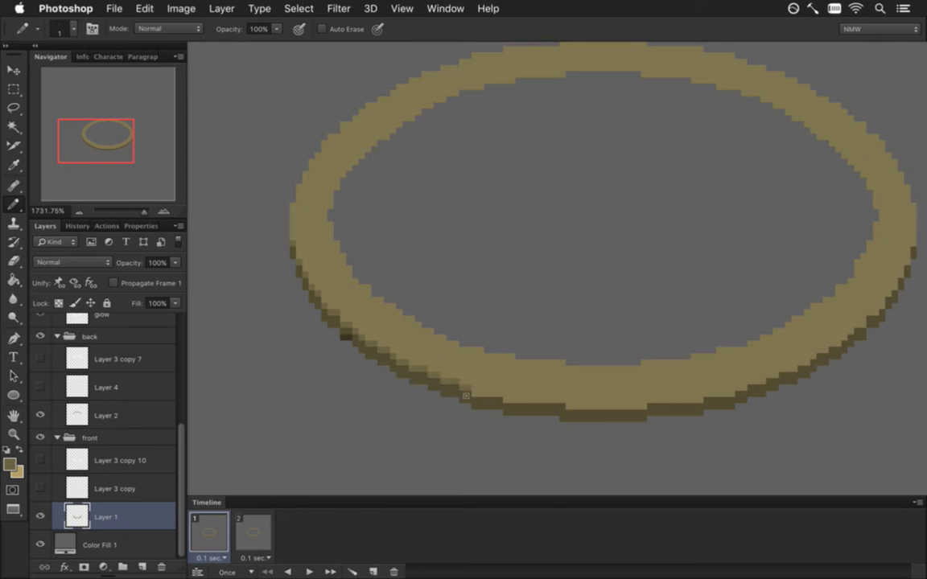
mouse_move(498, 407)
left_mouse_down()
mouse_move(574, 407)
mouse_move(568, 420)
mouse_move(634, 418)
left_mouse_up()
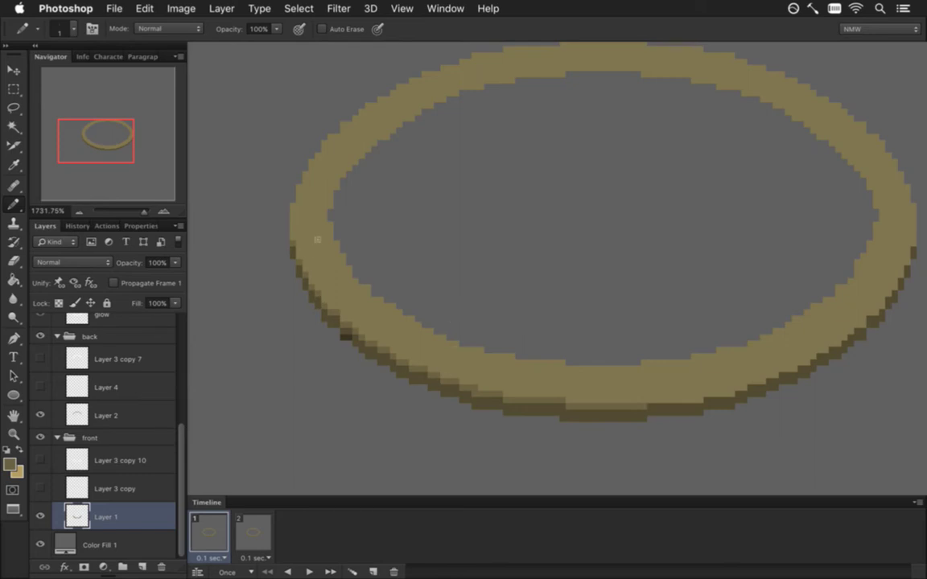
Step: Sample the darkest brown pixel and pencil it along the ring's outermost edge, from the left side to the bottom centre
left_click(346, 340, "alt")
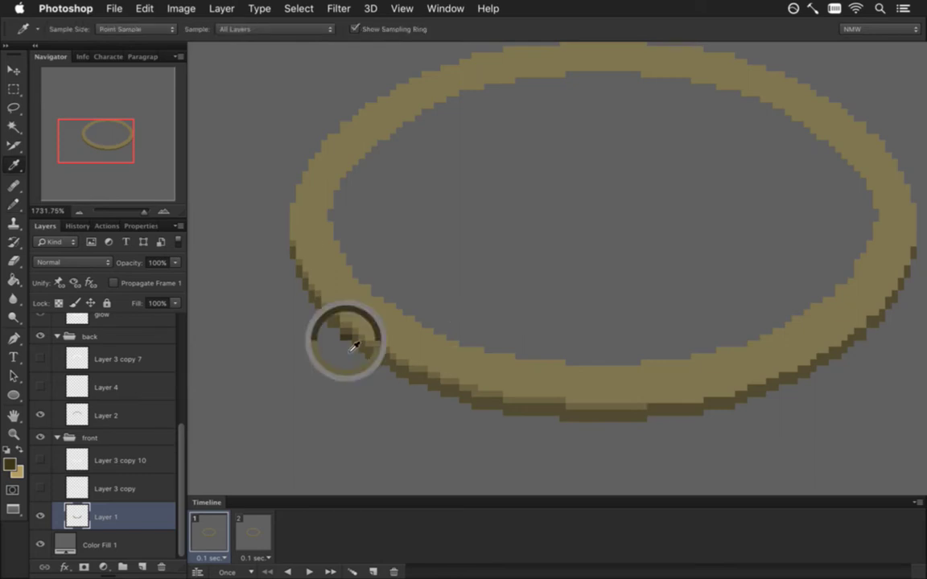
left_click(297, 287)
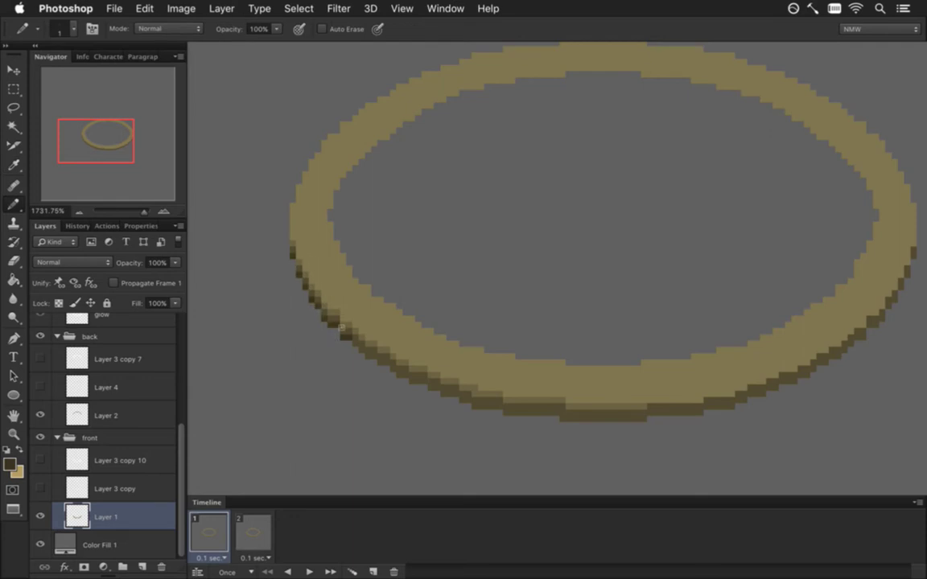
left_click(371, 356)
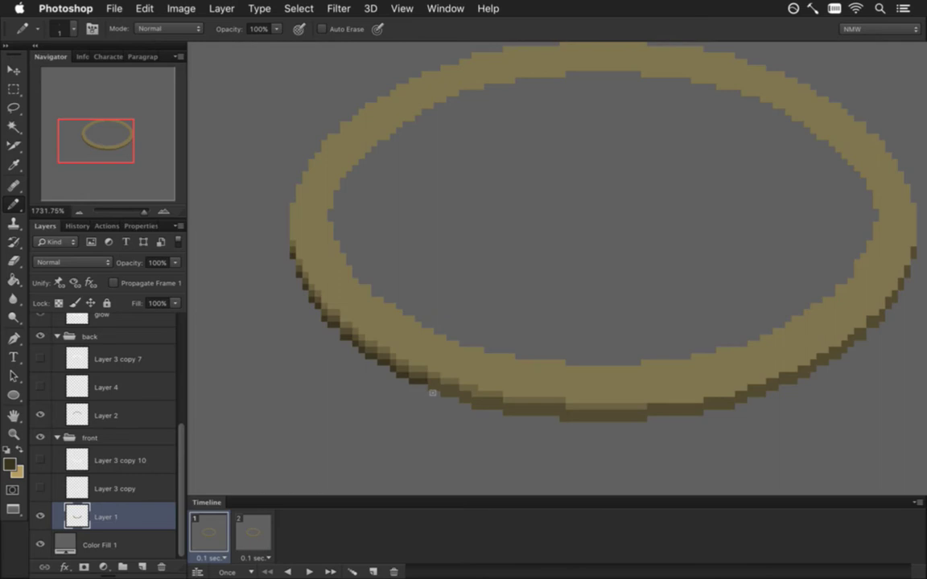
left_click(437, 393)
left_click(478, 407)
left_click_drag(479, 420, 537, 424)
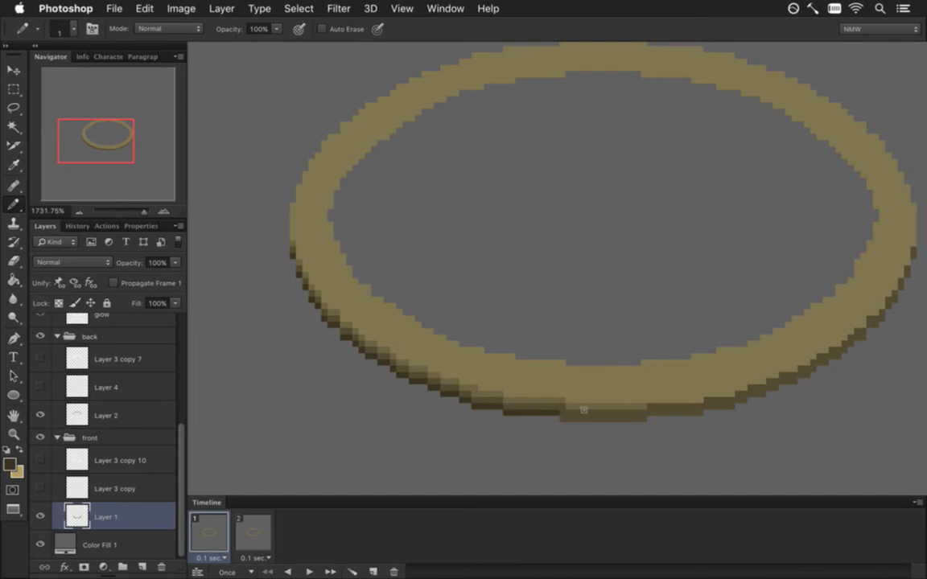
left_click_drag(564, 432, 639, 431)
Step: Sample the dark brown rim colour and pencil a shadow line along the ring's inner edge, from the left side to the bottom centre
key("i")
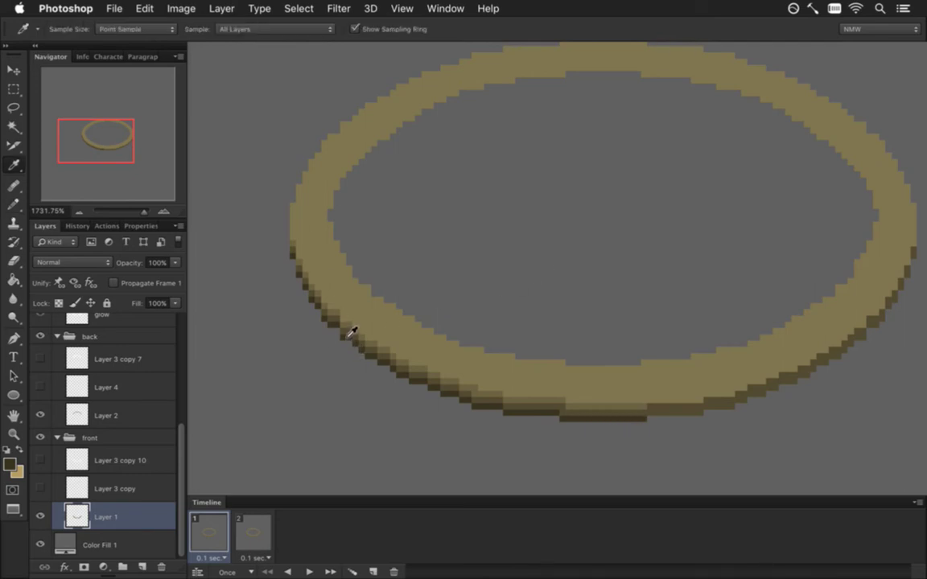
left_click(350, 338)
key("b")
left_click(329, 237)
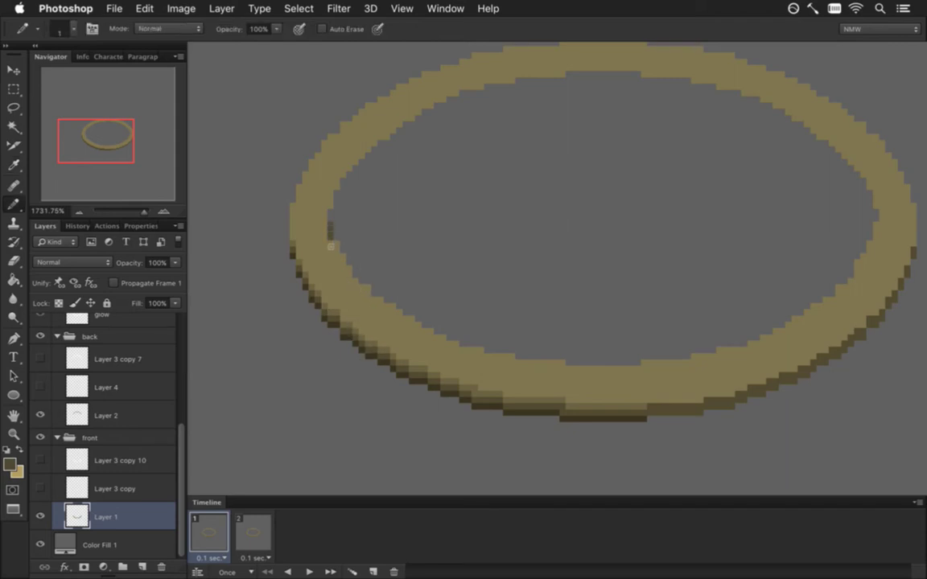
left_click(335, 247)
left_click(343, 260)
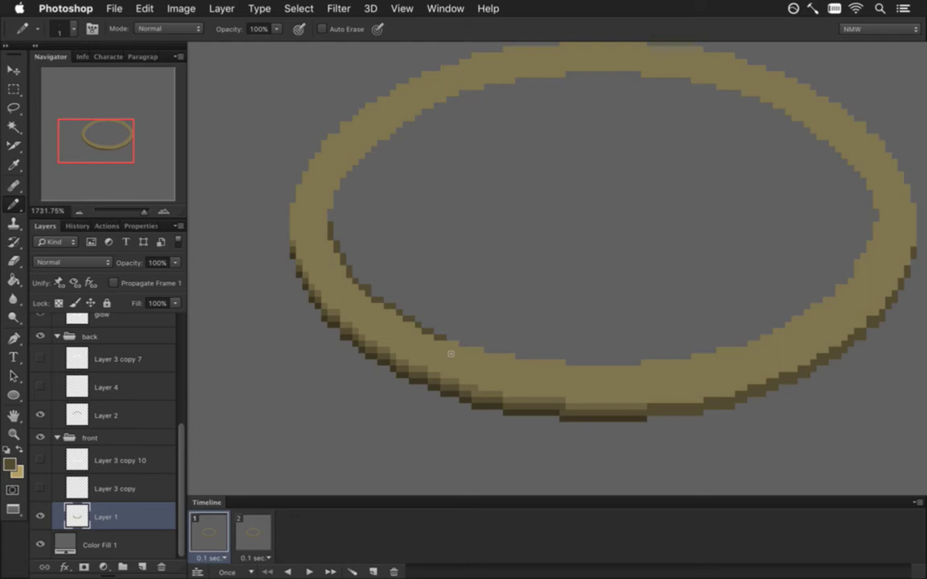
left_click(479, 363)
mouse_move(487, 365)
left_mouse_down()
mouse_move(561, 376)
mouse_move(562, 366)
mouse_move(581, 373)
mouse_move(571, 381)
mouse_move(640, 378)
left_mouse_up()
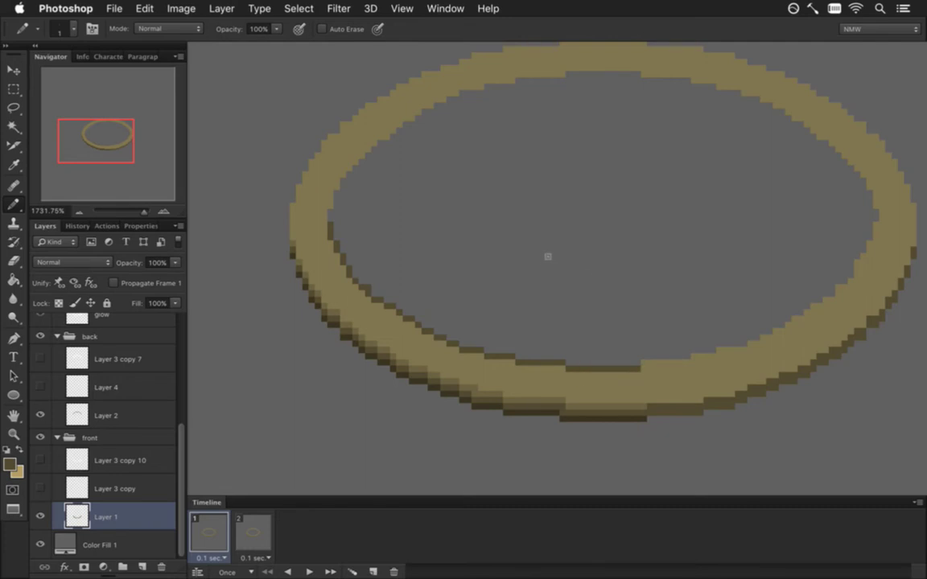
Step: Tint the ring's far-left outer edge medium brown on Layer 1 and erase the overlapping edge pixels on Layer 2
left_click(294, 251, "alt")
key("e")
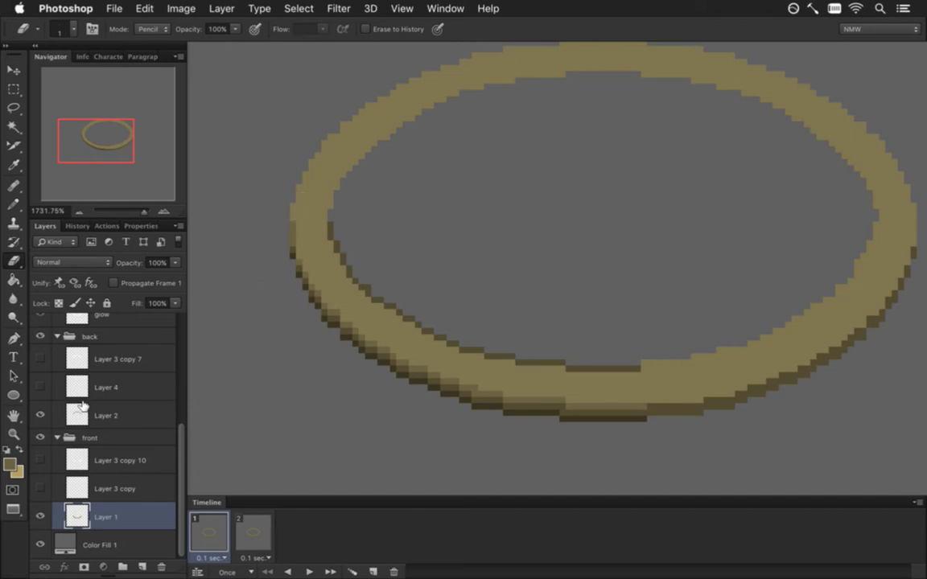
left_click(105, 415)
key("b")
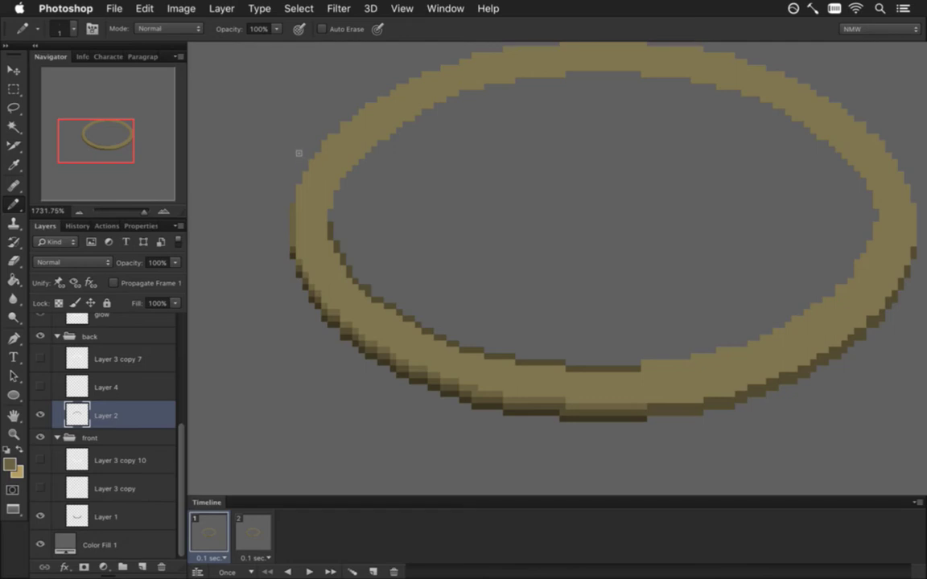
Step: On Layer 1, pencil medium brown beside the inner shadow line and widen the mid-tone band along the lower-left rim to the bottom centre
left_click(93, 512)
left_click(280, 254, "alt")
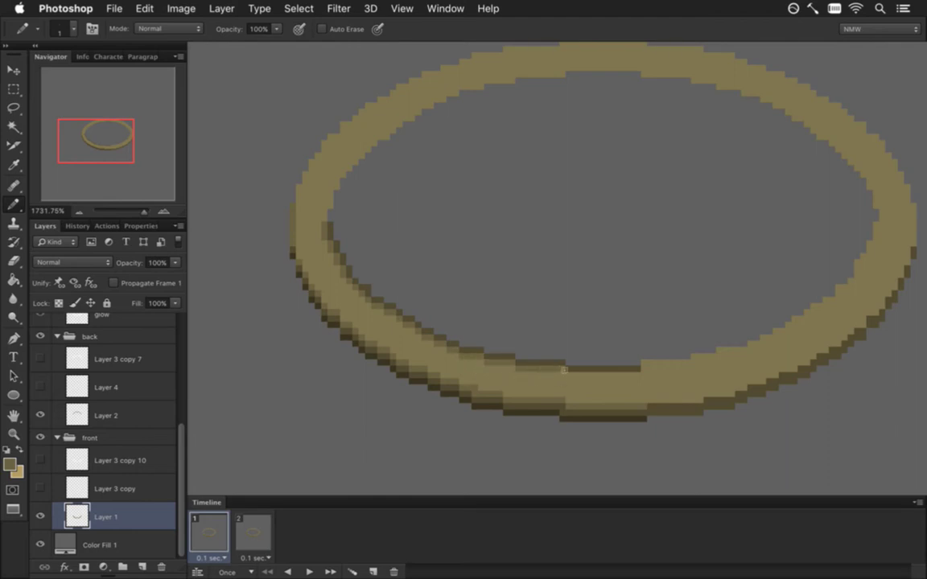
left_click_drag(564, 387, 631, 388)
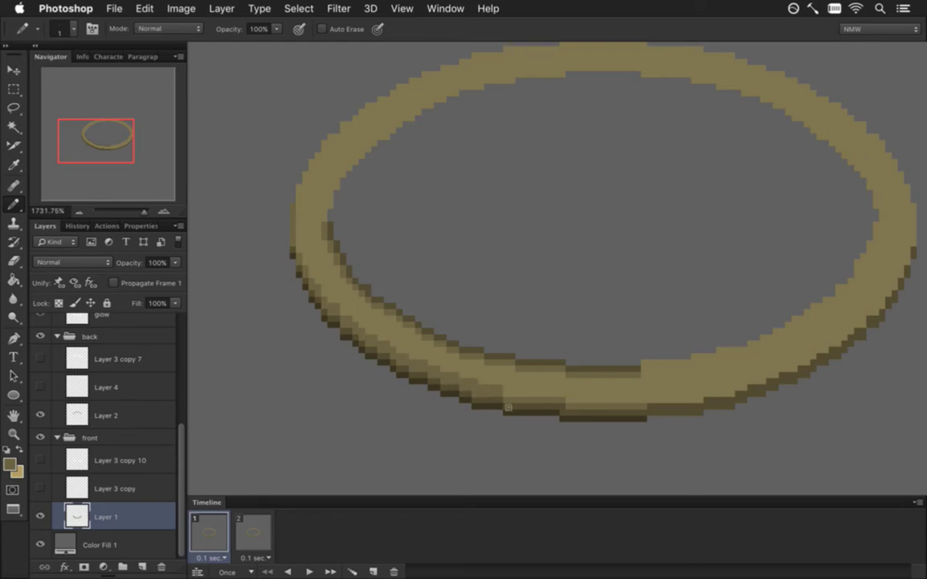
left_click_drag(529, 406, 638, 413)
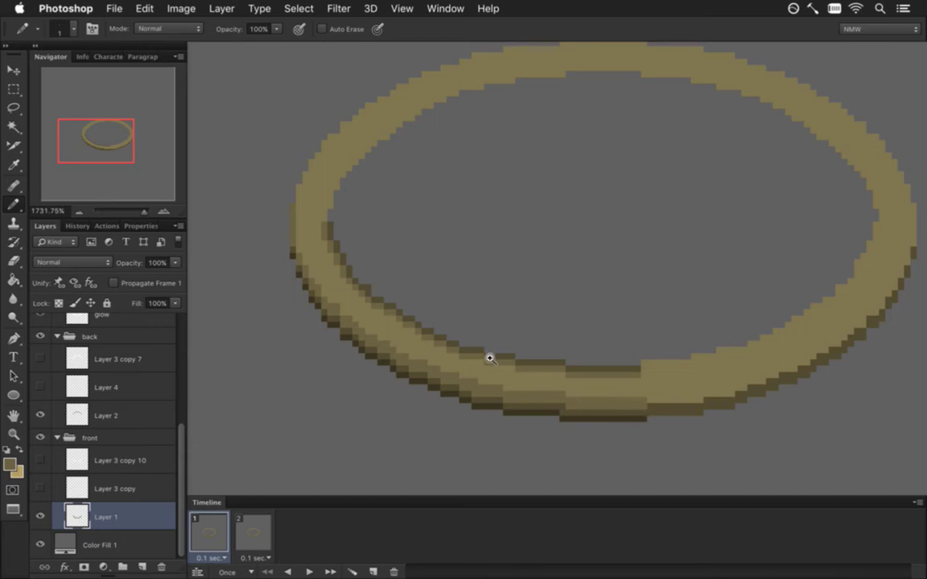
Step: Select the shaded left half of the ring's front on Layer 1 and drop a duplicate of it inside the ring
scroll(439, 354, "down", 2)
scroll(439, 354, "down", 5)
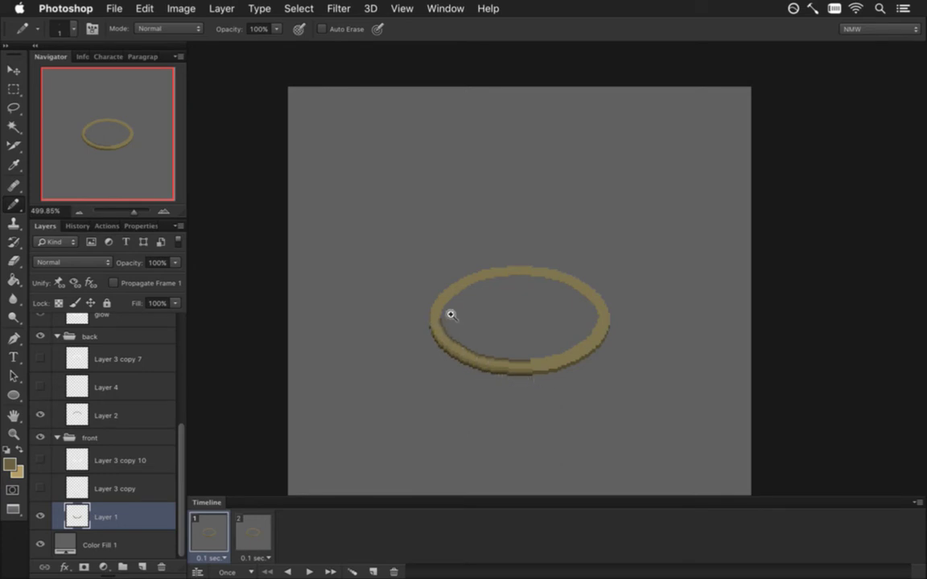
scroll(481, 356, "up", 4)
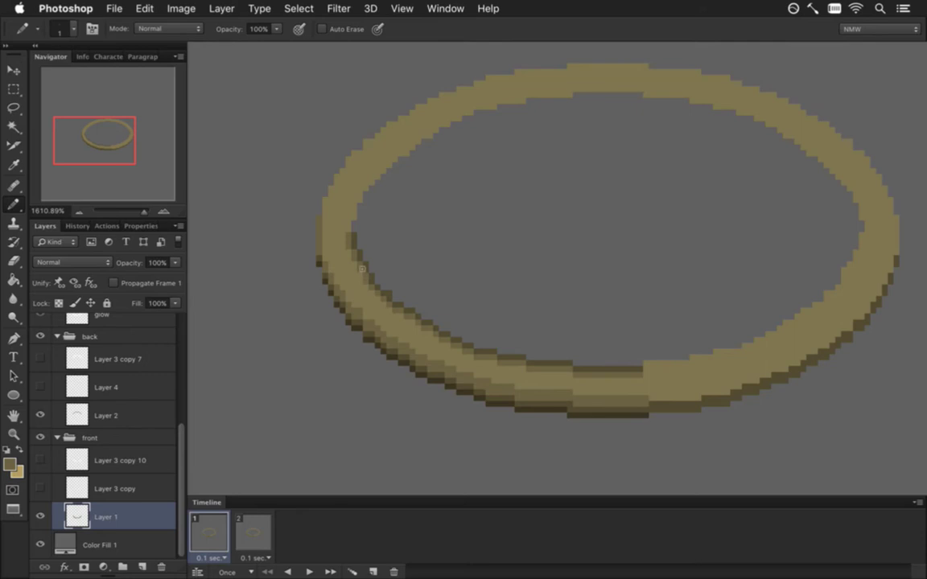
key("m")
mouse_move(287, 146)
left_mouse_down()
mouse_move(393, 287)
mouse_move(642, 441)
left_mouse_up()
key("v")
left_click_drag(522, 292, 596, 316)
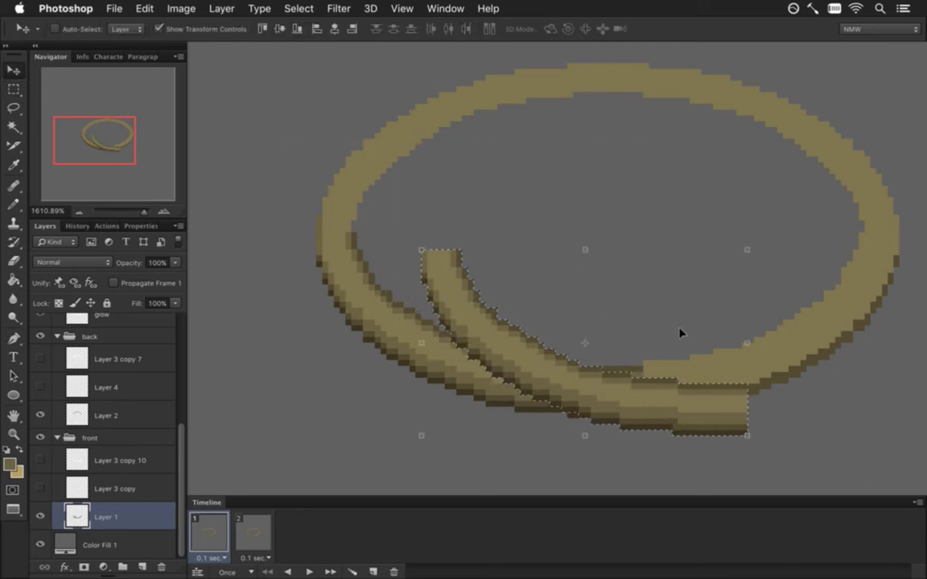
Step: Flip the duplicated half horizontally and align it over the right half of the ring's front at X 150 px, Y 144 px
left_click(748, 344)
right_click(749, 344)
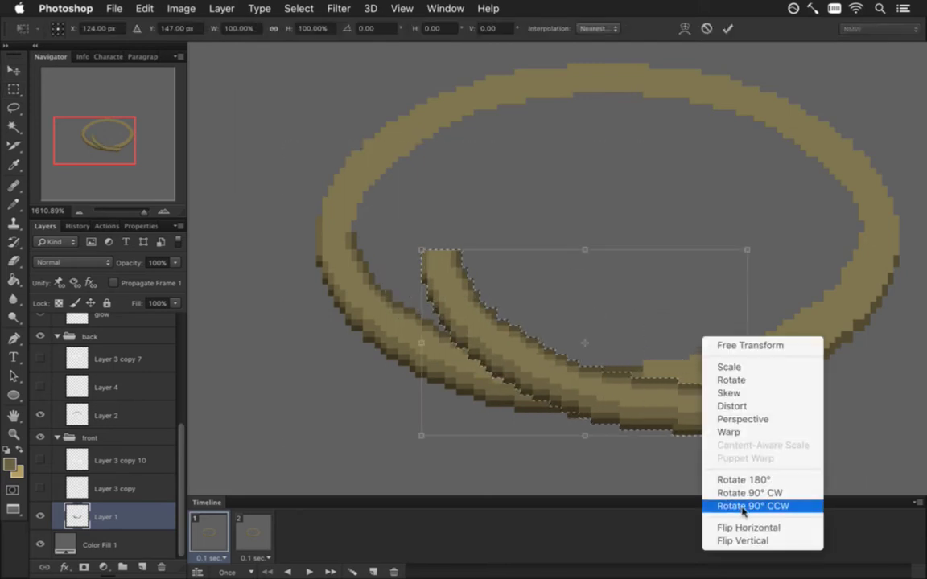
left_click(694, 475)
left_click_drag(588, 384, 735, 356)
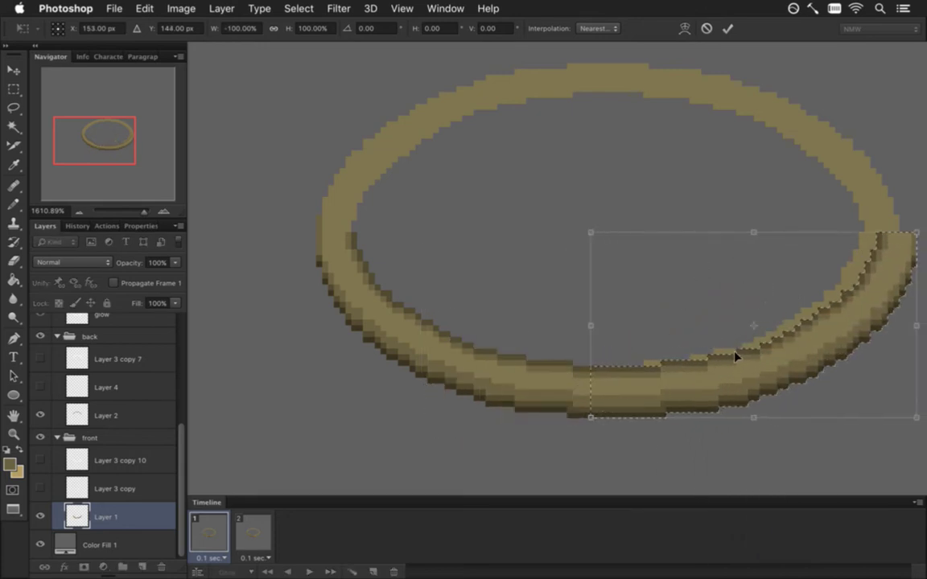
key("Left")
key("Left")
key("Left")
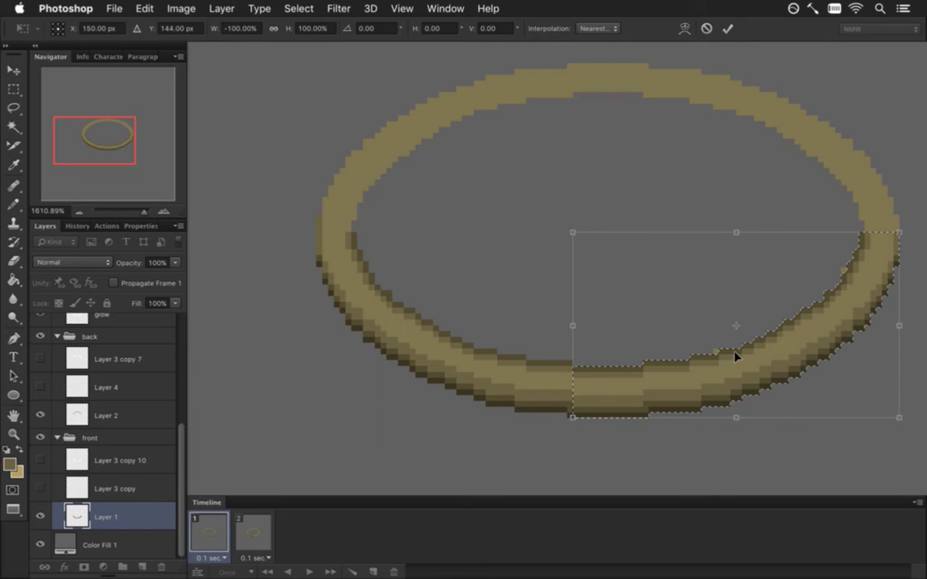
key("Return")
Step: Deselect the mirrored half and erase the stray light pixels along the inner edge of the ring's right side
key("m")
key("super+d")
left_click_drag(530, 304, 485, 314)
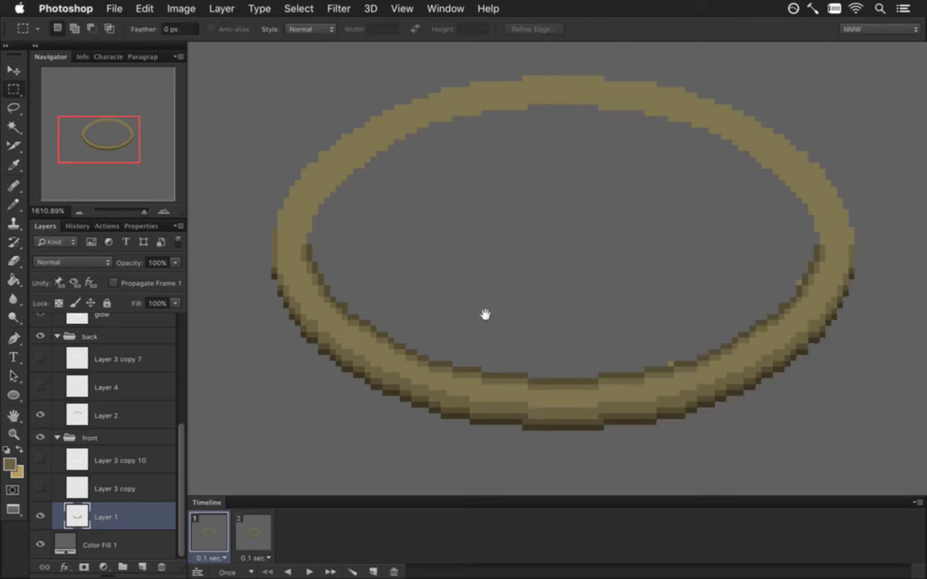
key("e")
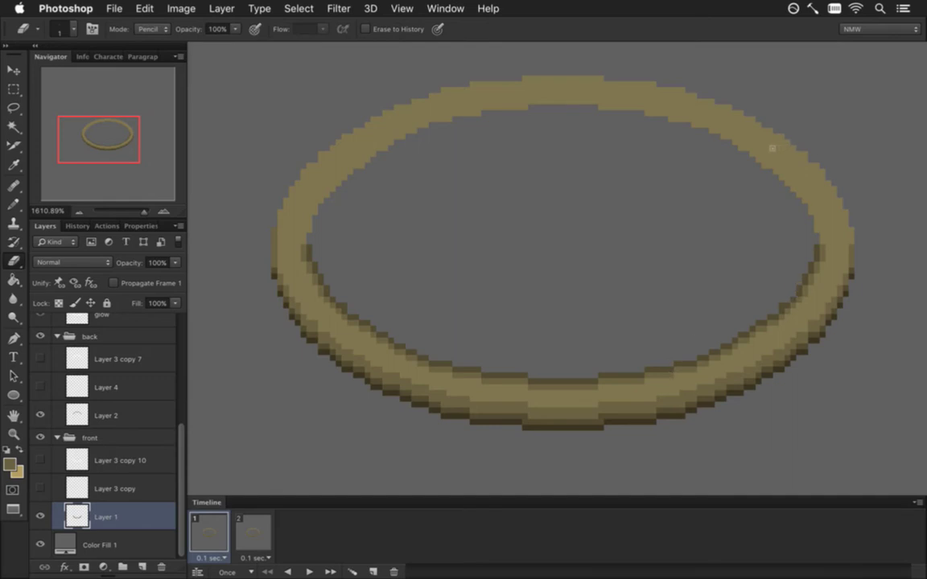
Step: Check the second animation frame, return to frame 1 and hide the Color Fill 1 background layer
left_click(244, 534)
left_click(219, 535)
left_click(40, 544)
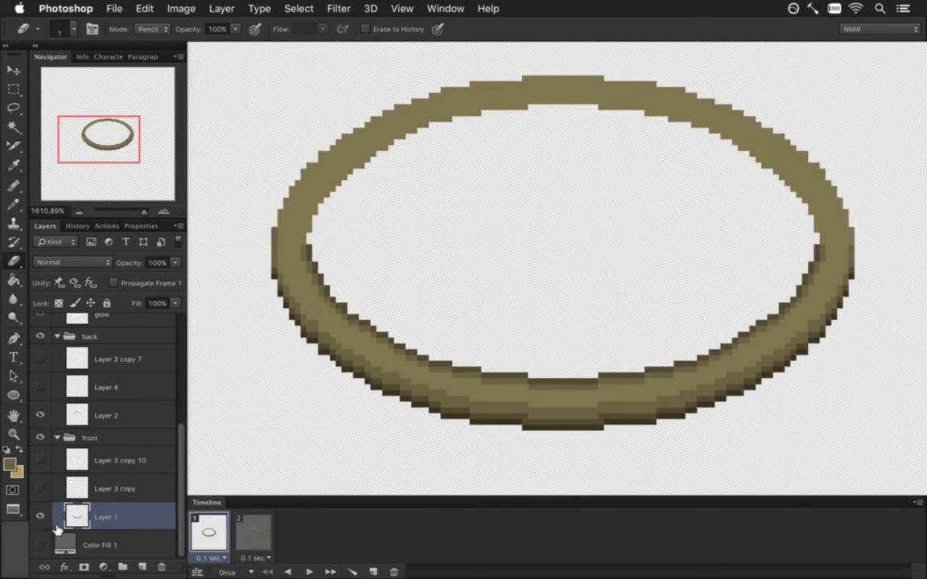
Step: Switch to Finder and open the Backgrounds folder inside sheets in a new window
key("super+Tab")
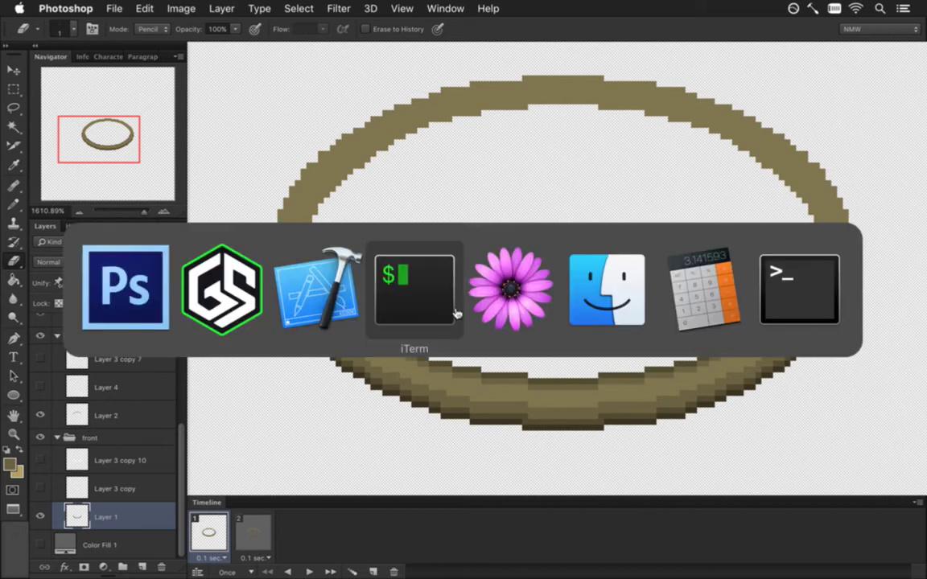
left_click(596, 304)
key("super+n")
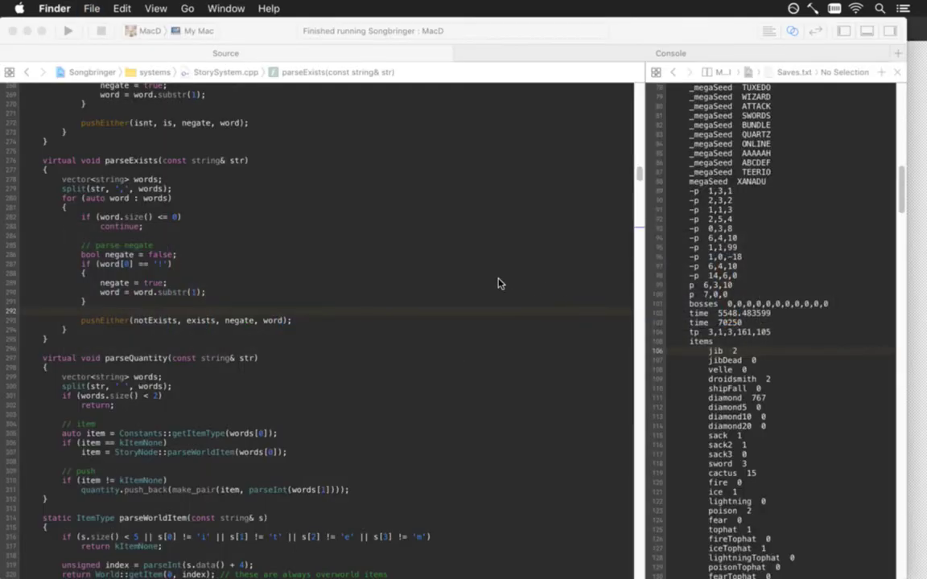
left_click(138, 237)
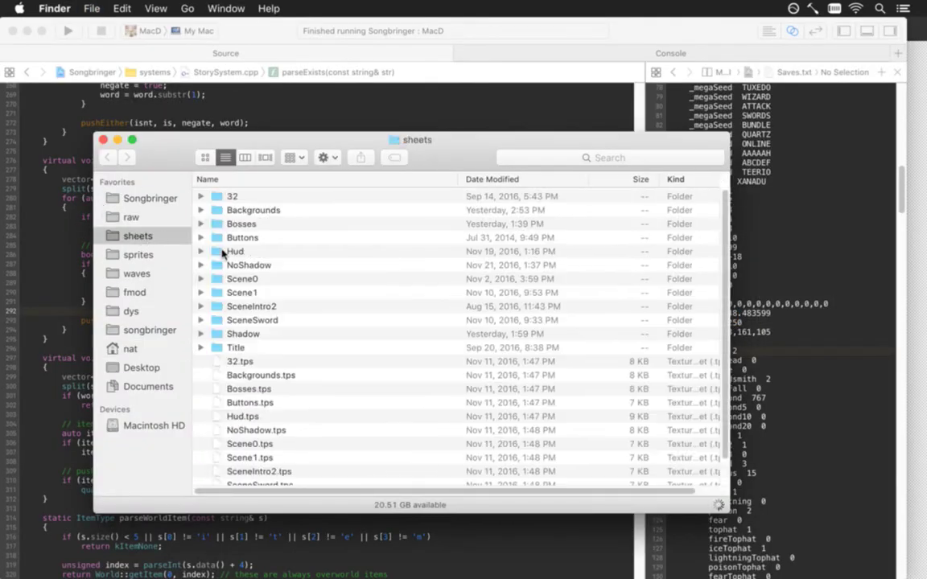
left_click(266, 211)
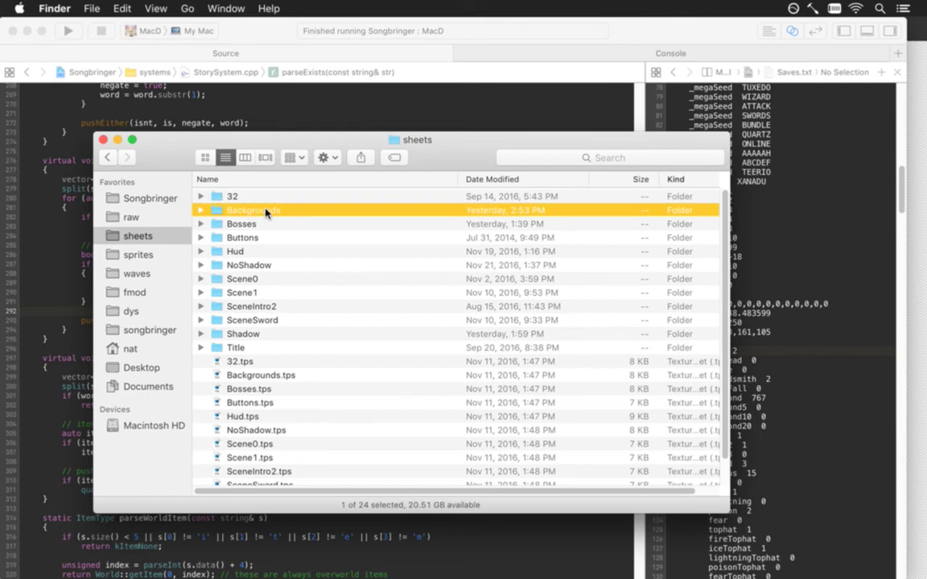
double_click(219, 210)
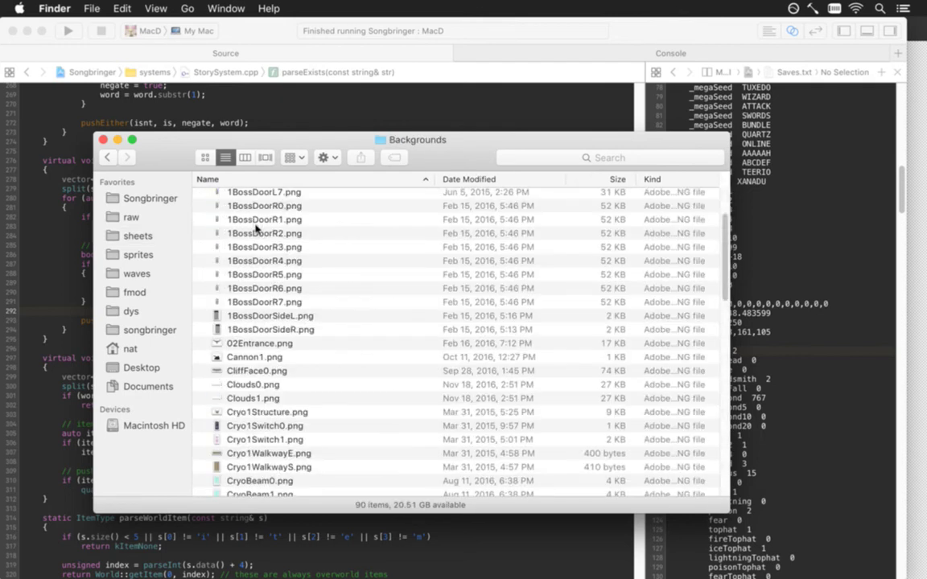
Step: Locate the Engine sprites in the Backgrounds folder and preview Engine0.png and Engine1.png
left_click(250, 219)
key("w")
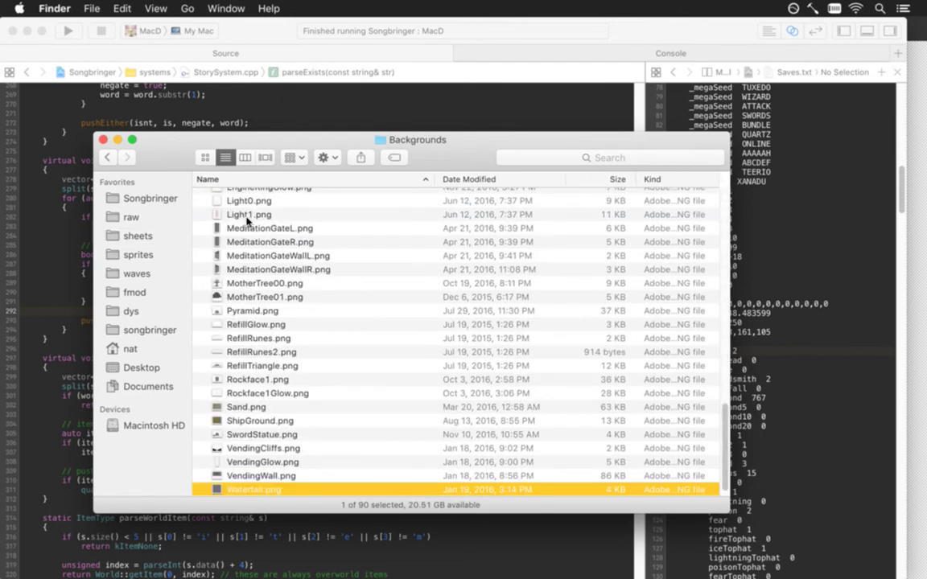
key("p")
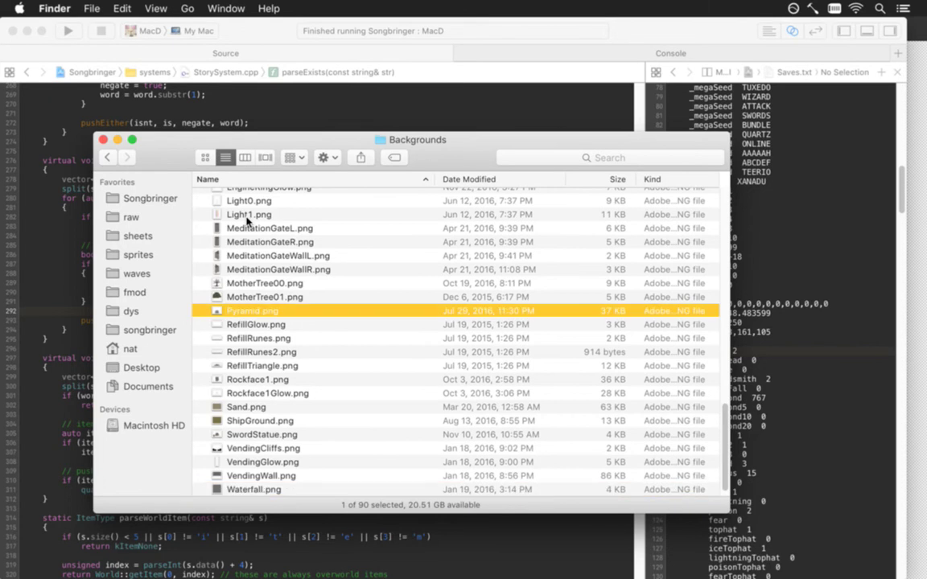
key("e")
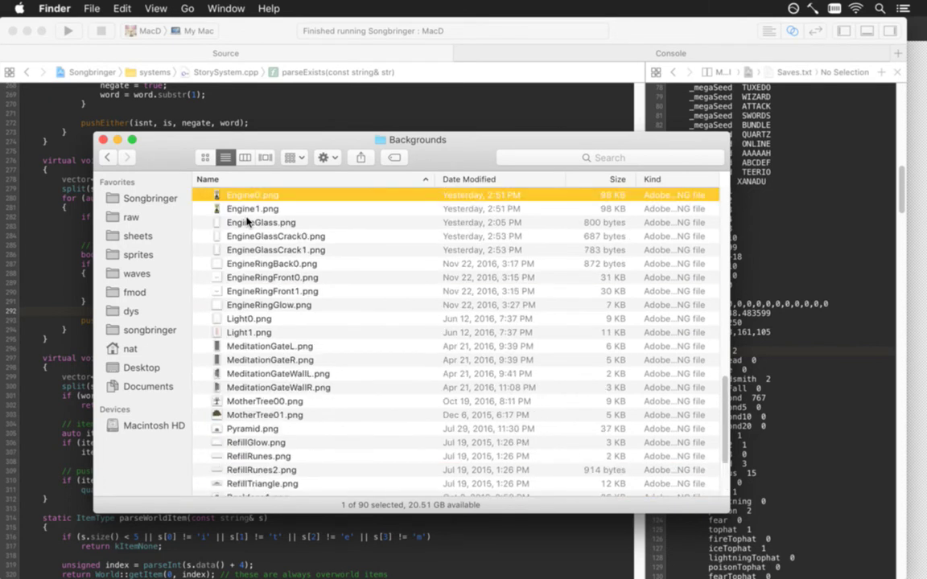
key("space")
key("space")
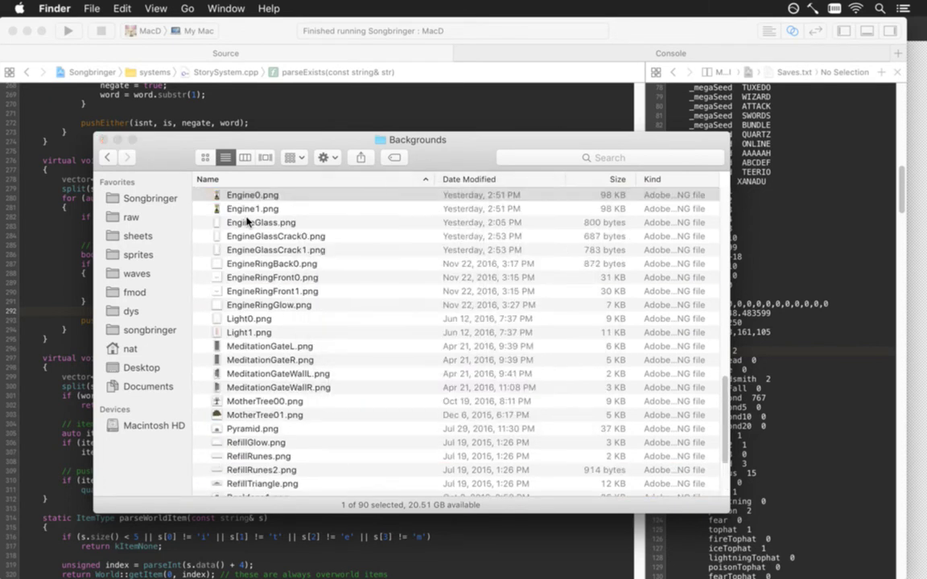
key("Down")
key("space")
key("space")
Step: Preview the ring sprites EngineRingBack0.png, EngineRingFront0.png and EngineRingFront1.png
key("Down")
key("Down")
key("Down")
key("Down")
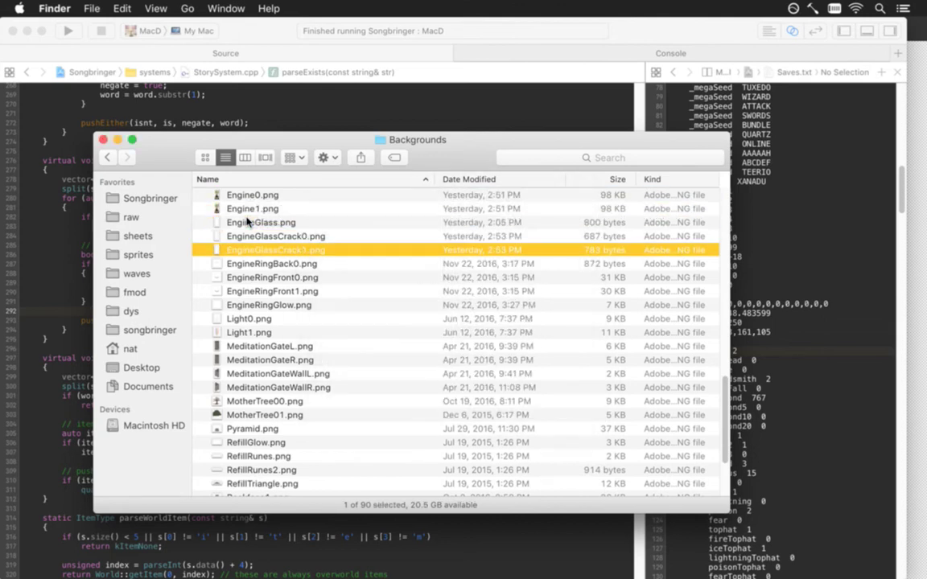
key("space")
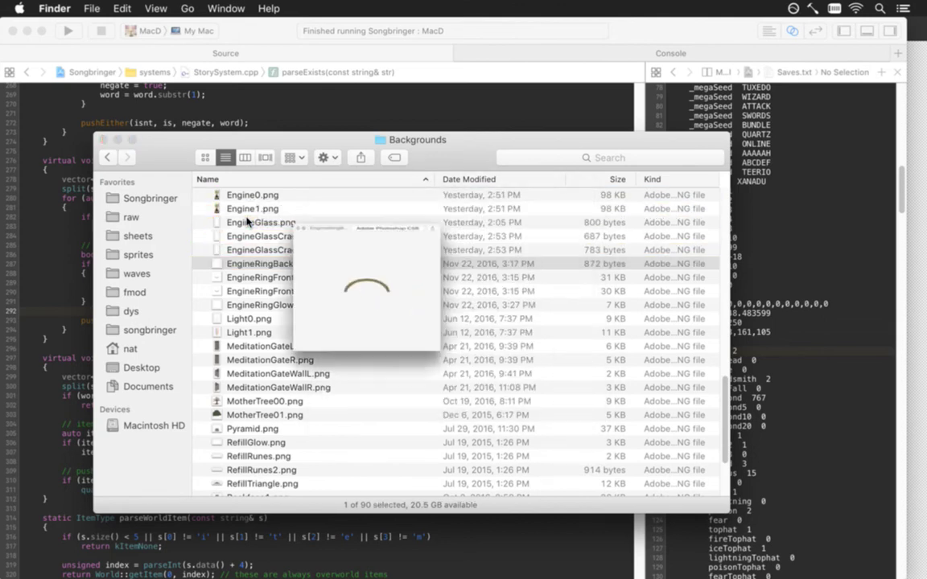
key("space")
key("Down")
key("space")
key("space")
key("Down")
key("space")
key("space")
Step: Return to Photoshop, hide the Color Fill 1 layer in frame 2 and select both animation frames
key("cmd+Tab")
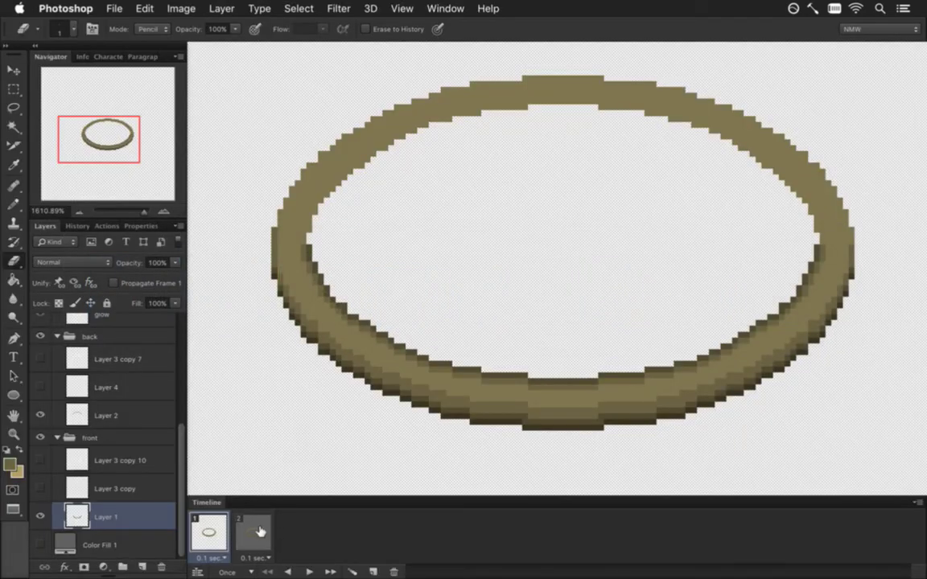
left_click(260, 532)
left_click(40, 545)
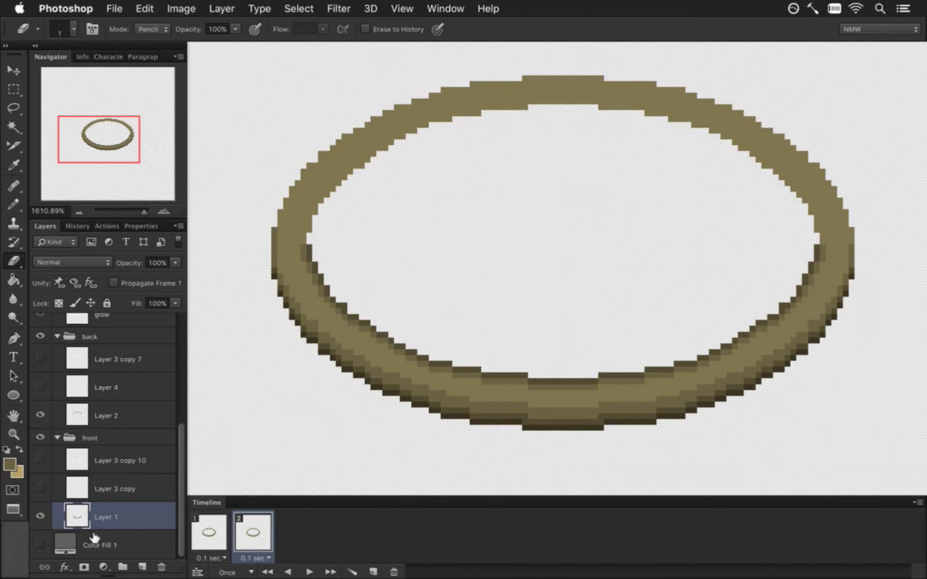
left_click(211, 527, "shift")
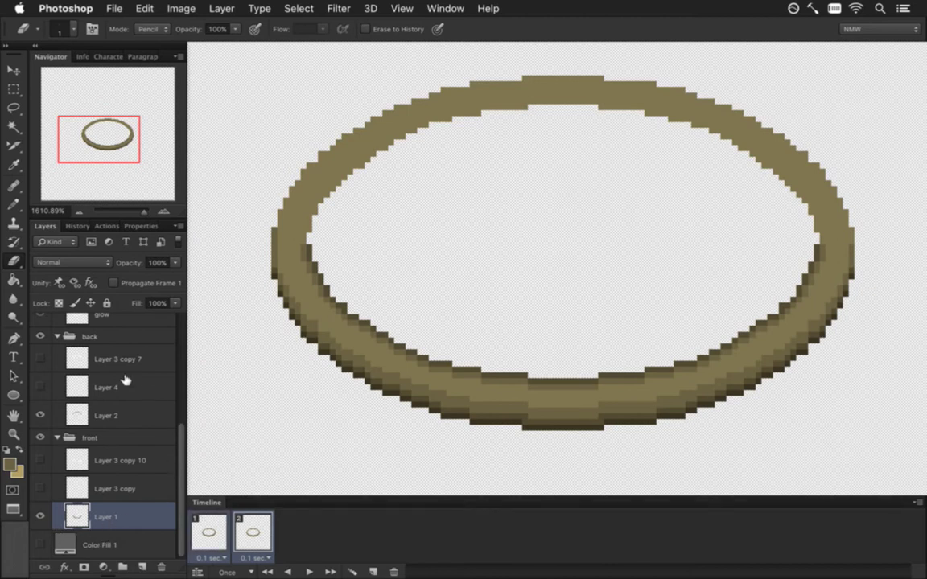
Step: Hide the back group and render all frames as the PNG image sequence EngineRingFront.png in the Backgrounds folder
left_click(40, 336)
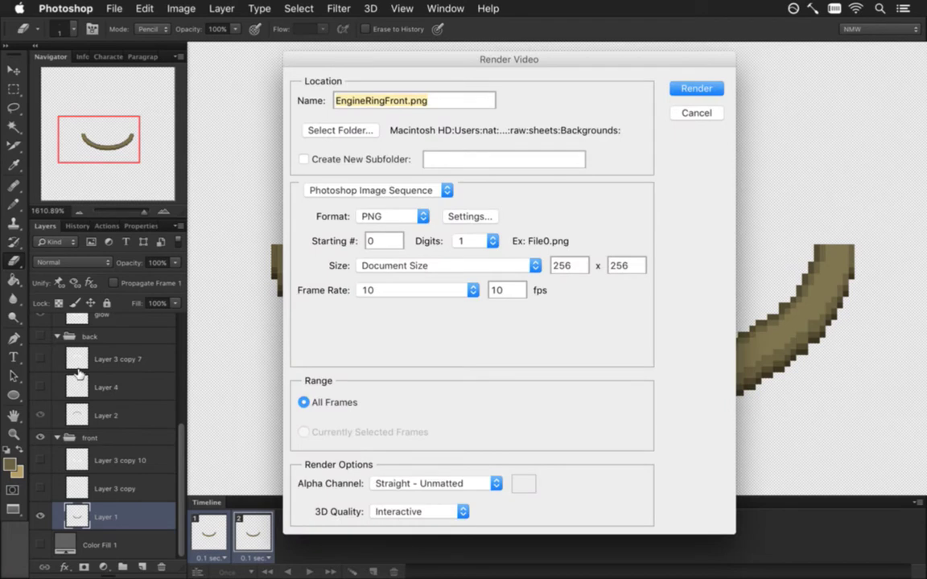
key("Return")
key("Return")
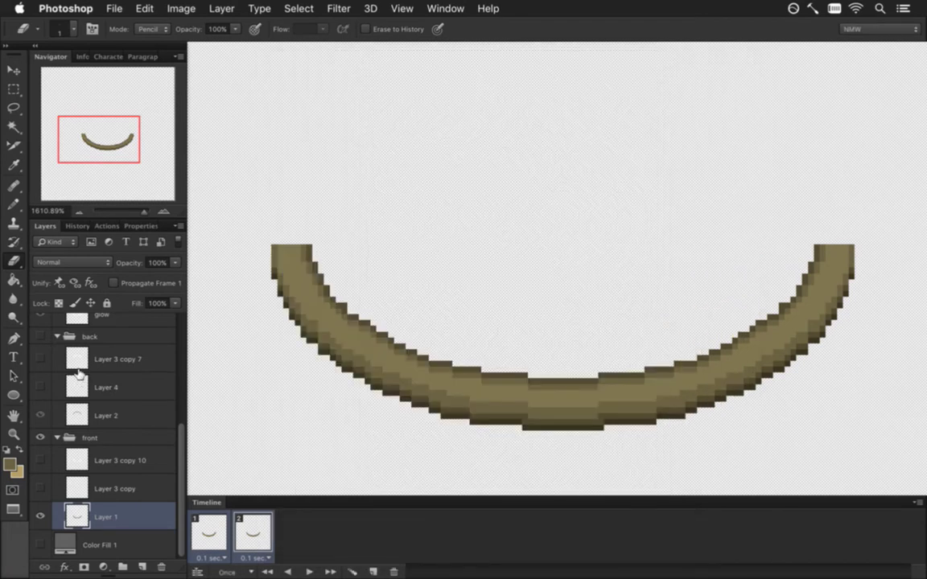
Step: Switch to the game project, run Songbringer to check the ring in the game, quit it and return to Photoshop
key("super+Tab")
key("super+Tab")
key("super+Tab")
key("super+Tab")
key("super+Tab")
key("super+Tab")
key("super+Tab")
key("super+Tab")
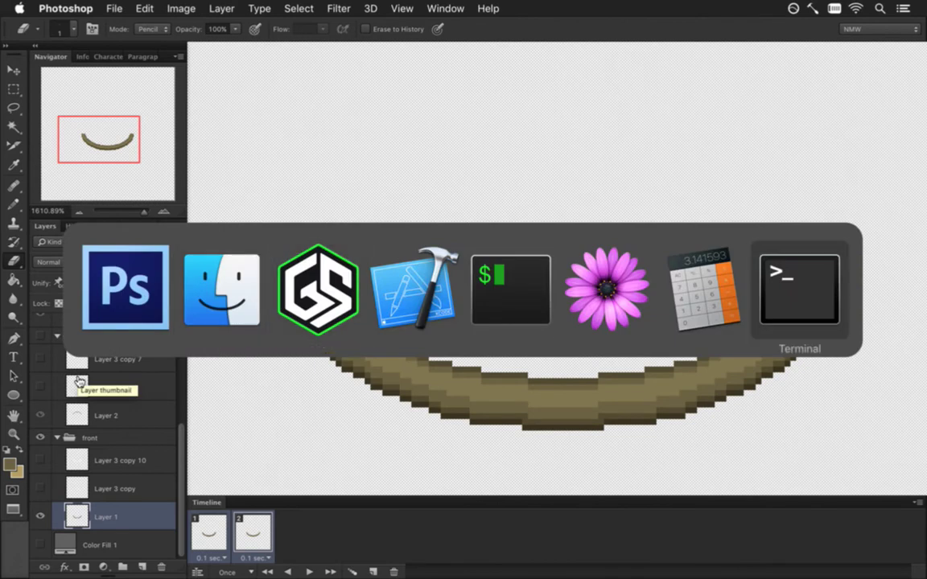
key("super+r")
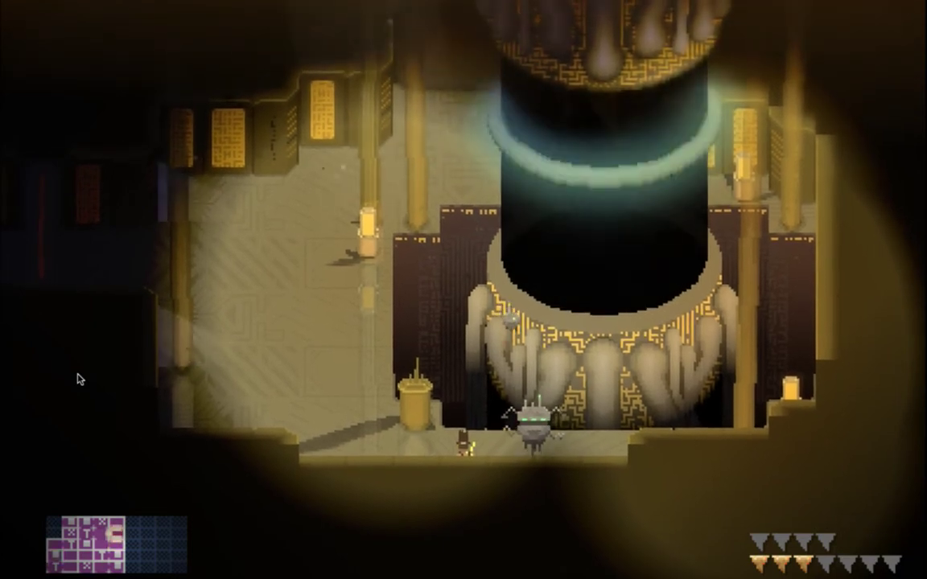
key("super+q")
key("super+Tab")
left_click(243, 298)
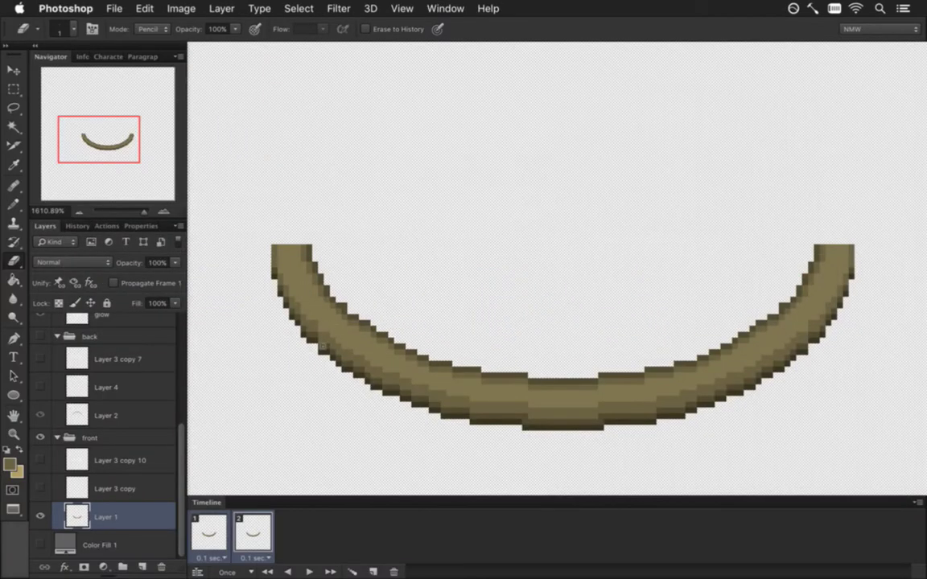
Step: Show the Color Fill 1 background and draw darker segment lines across the ring's front on Layer 1 with the Pencil tool
key("i")
key("b")
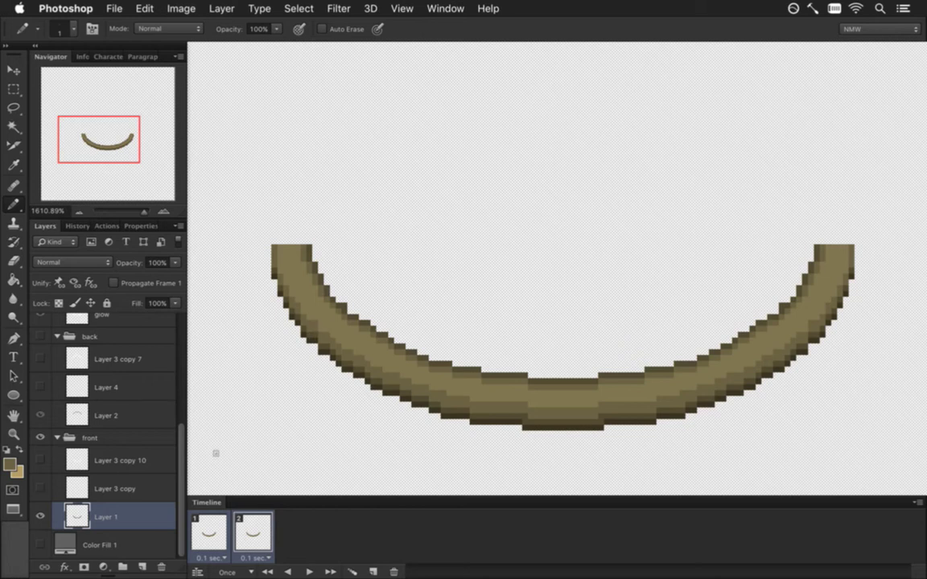
left_click(40, 545)
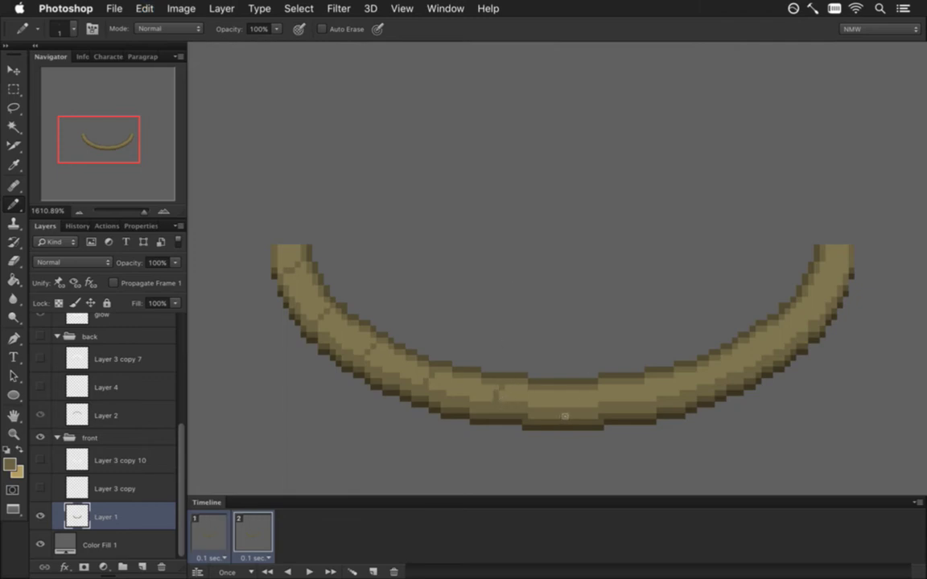
left_click_drag(561, 406, 557, 385)
key("alt")
key("alt")
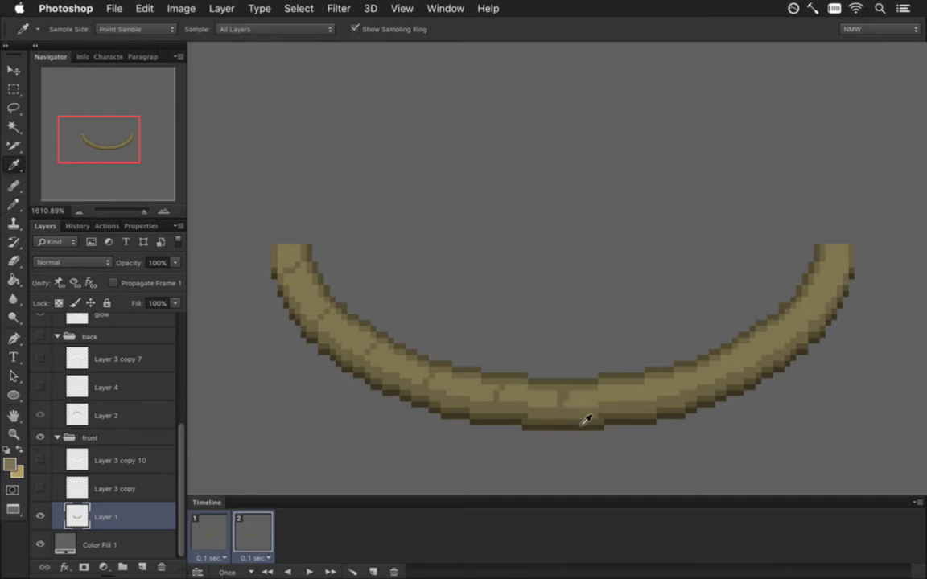
key("alt")
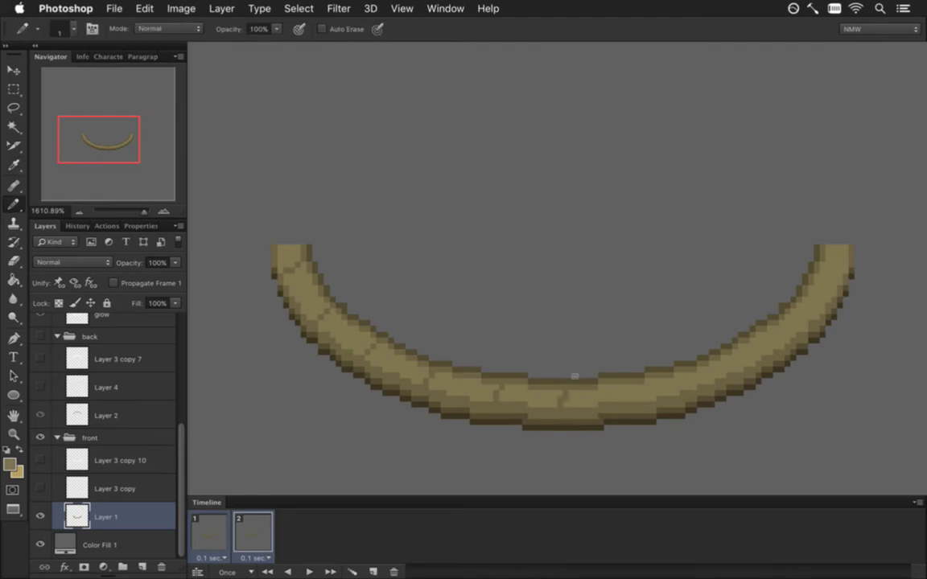
left_click(571, 393, "alt")
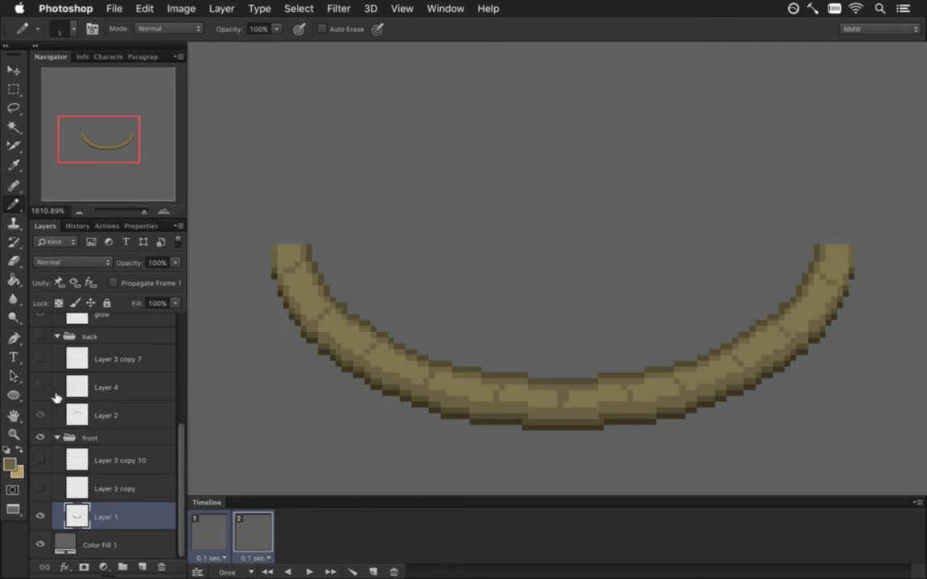
Step: Render the segmented ring front as the EngineRingFront.png image sequence with Color Fill 1 hidden, and show the background again
left_click(40, 545)
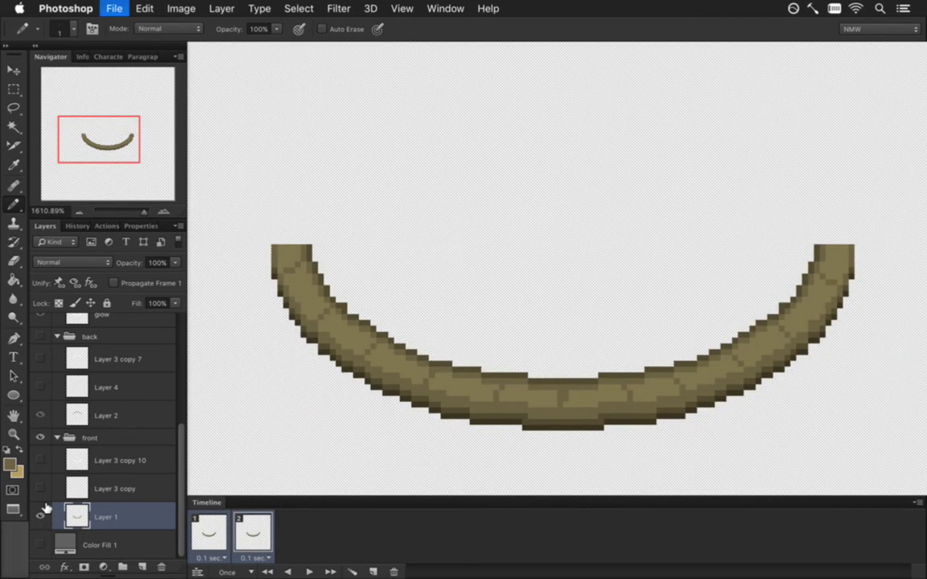
key("super+alt+shift+r")
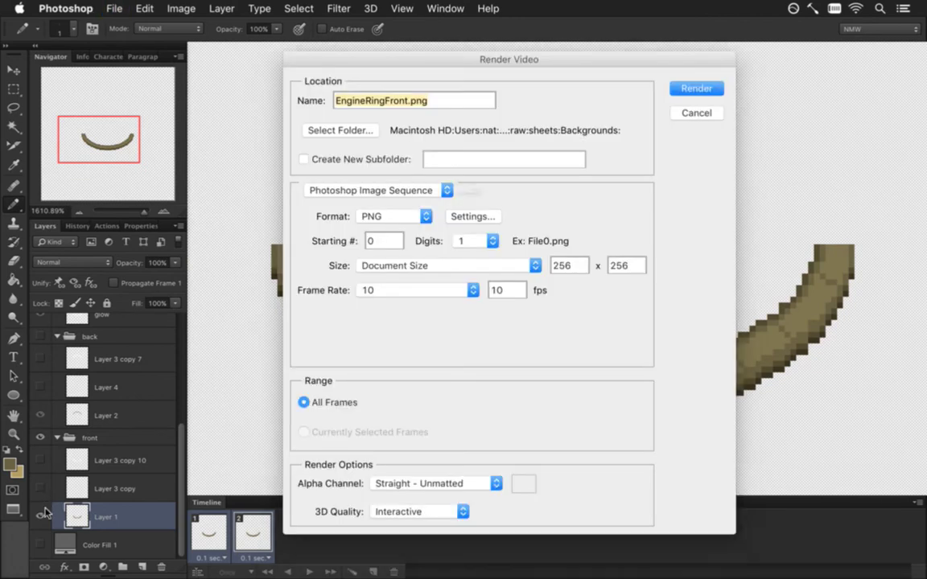
key("Return")
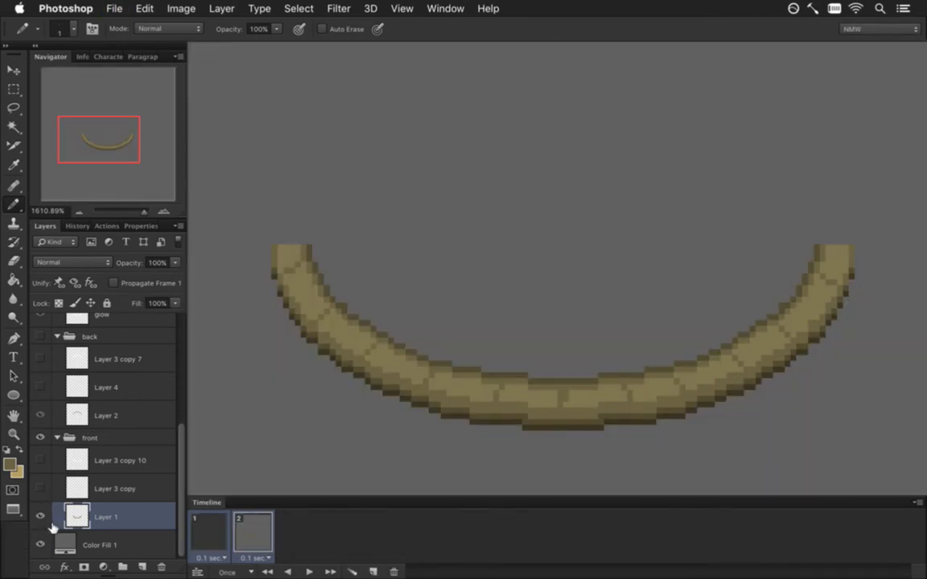
left_click(40, 545)
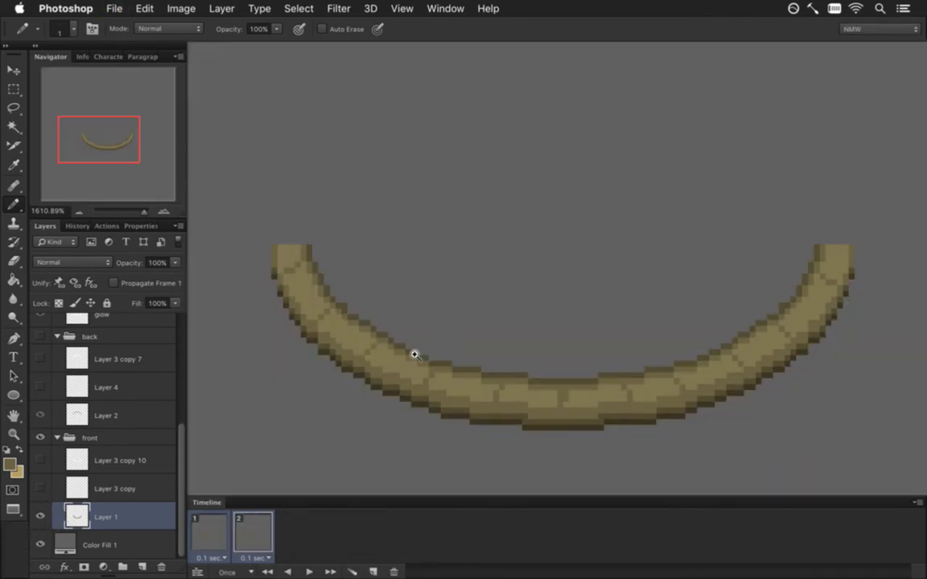
Step: Show the glow group and lower its opacity to 16%
scroll(414, 354, "down", 3)
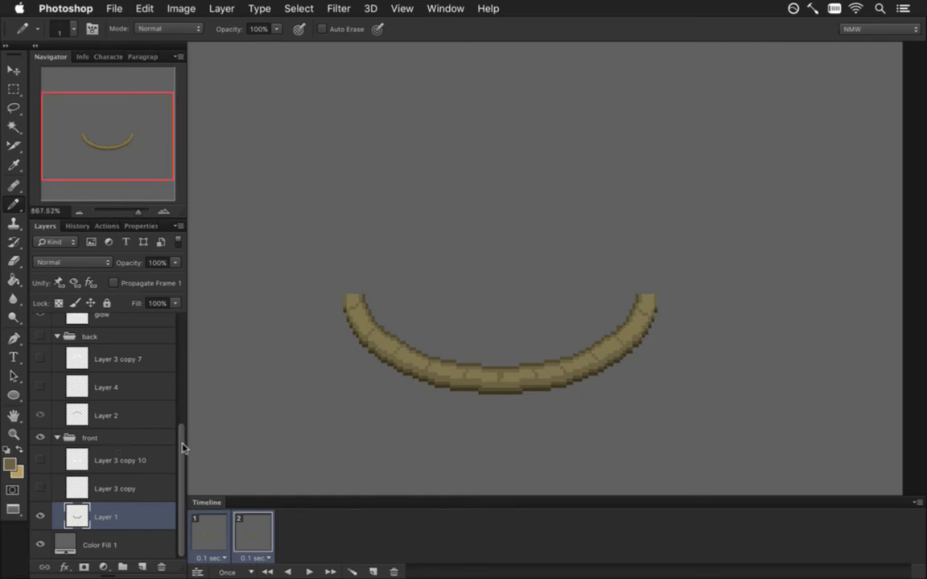
scroll(165, 406, "up", 5)
left_click(42, 321)
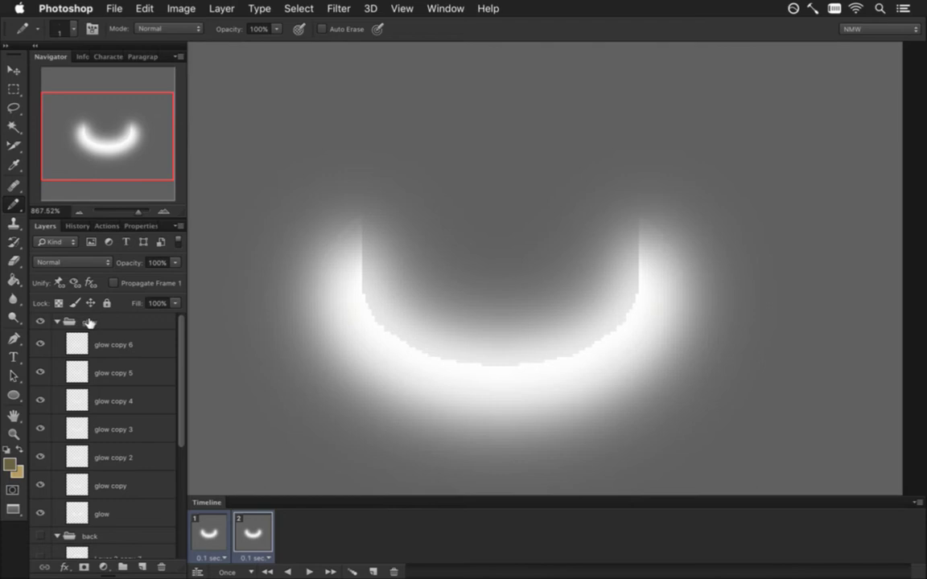
left_click(88, 322)
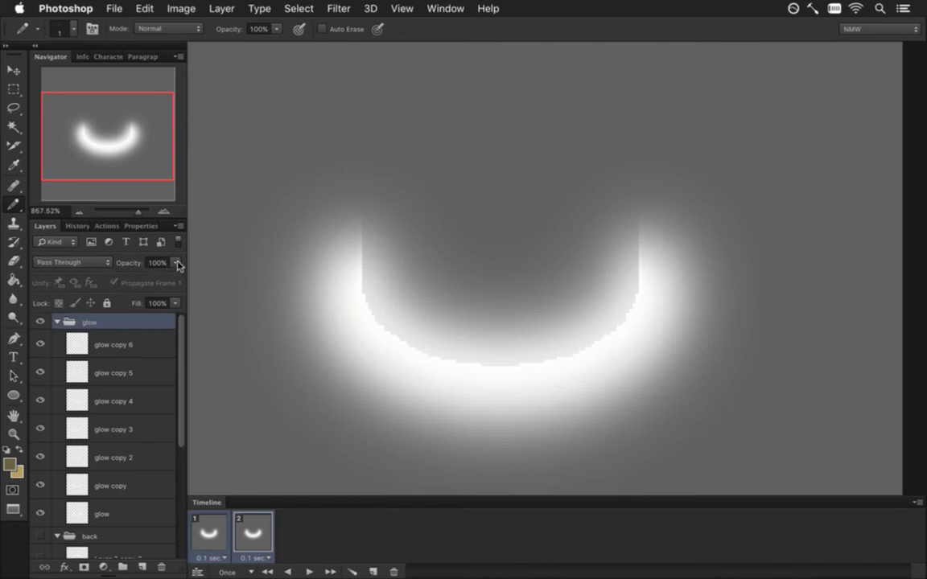
left_click_drag(175, 263, 118, 279)
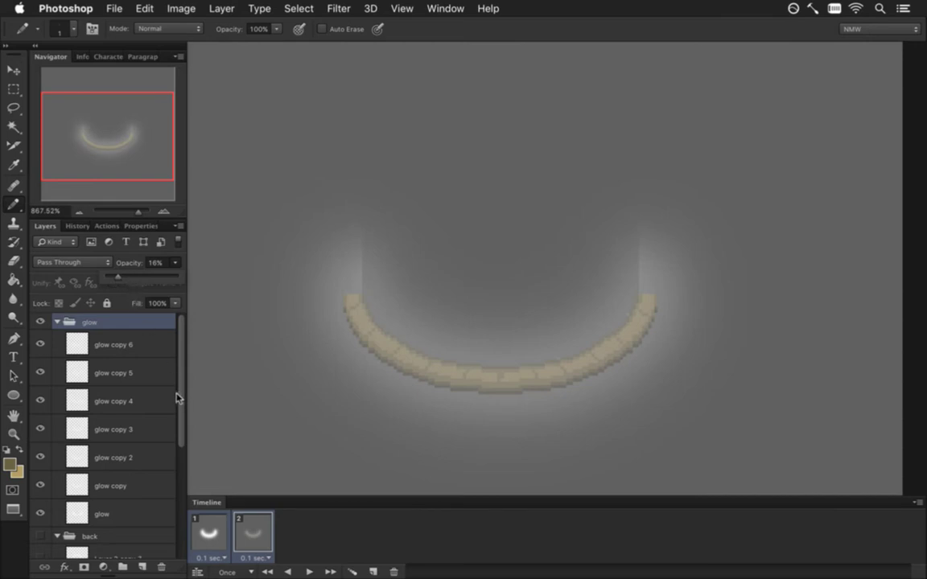
left_click(131, 233)
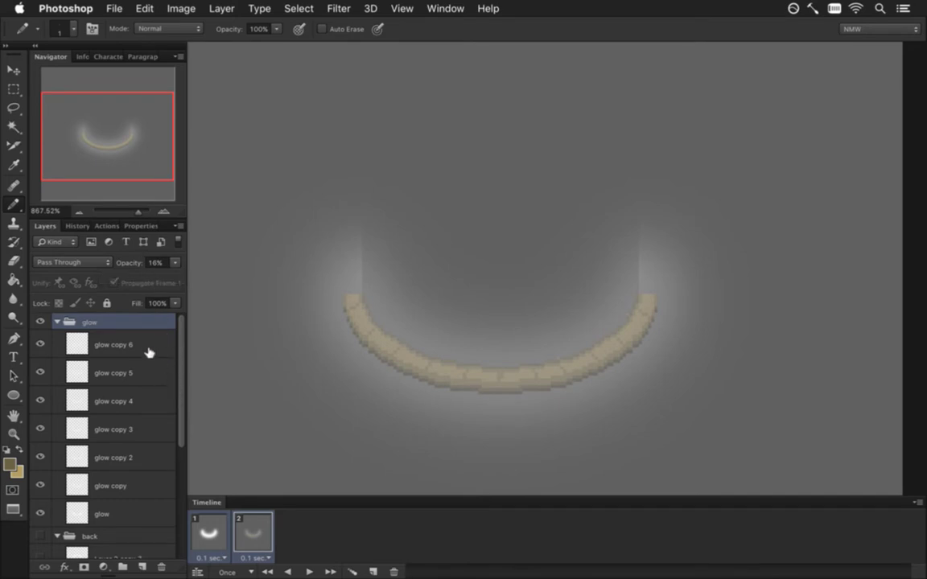
Step: Add a new layer above glow copy 6 in the glow group and disable Propagate Frame 1 for it
left_click(149, 350)
left_click(142, 567)
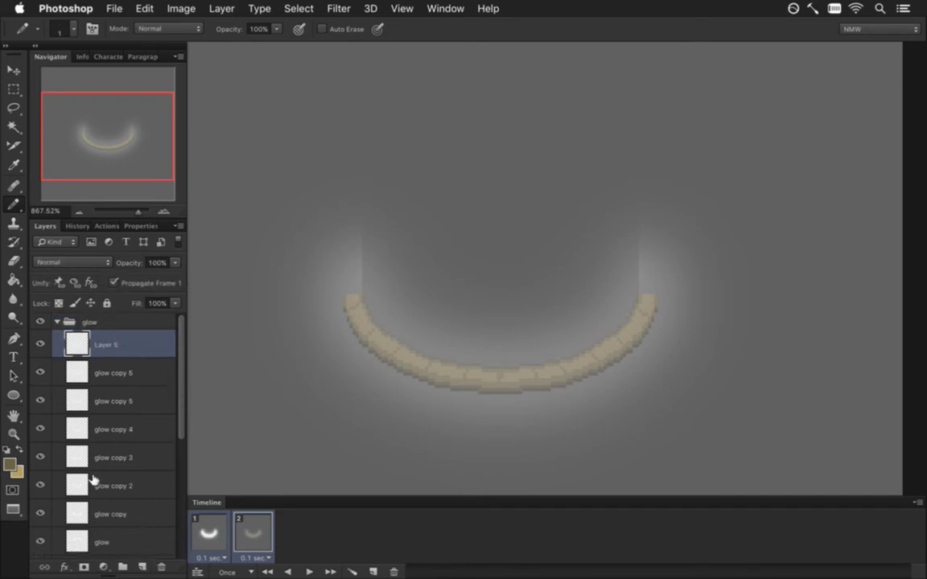
left_click(114, 283)
Step: Set the foreground colour to white
left_click(9, 464)
left_click_drag(242, 386, 239, 500)
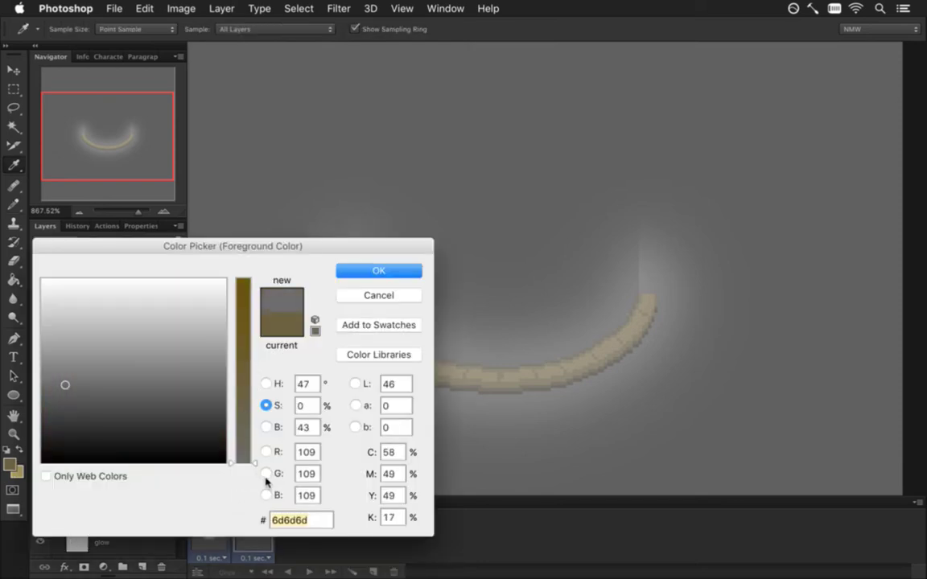
left_click(265, 427)
left_click_drag(243, 384, 235, 234)
left_click(346, 271)
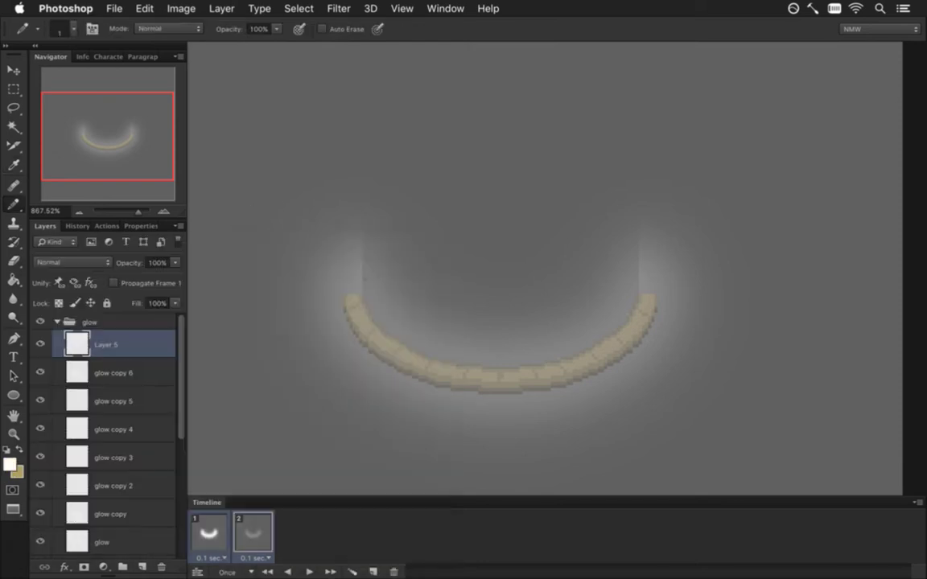
Step: Rename Layer 5 in the glow group as runes
scroll(389, 358, "up", 5)
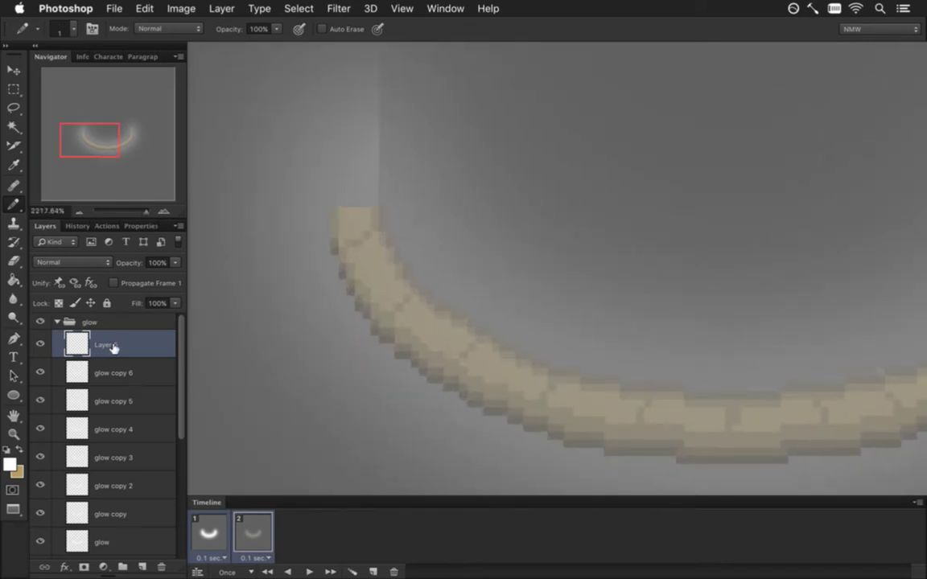
type("runes")
key("Return")
Step: Add a new layer above Layer 1 in the front group and name it runess
left_click_drag(182, 356, 182, 484)
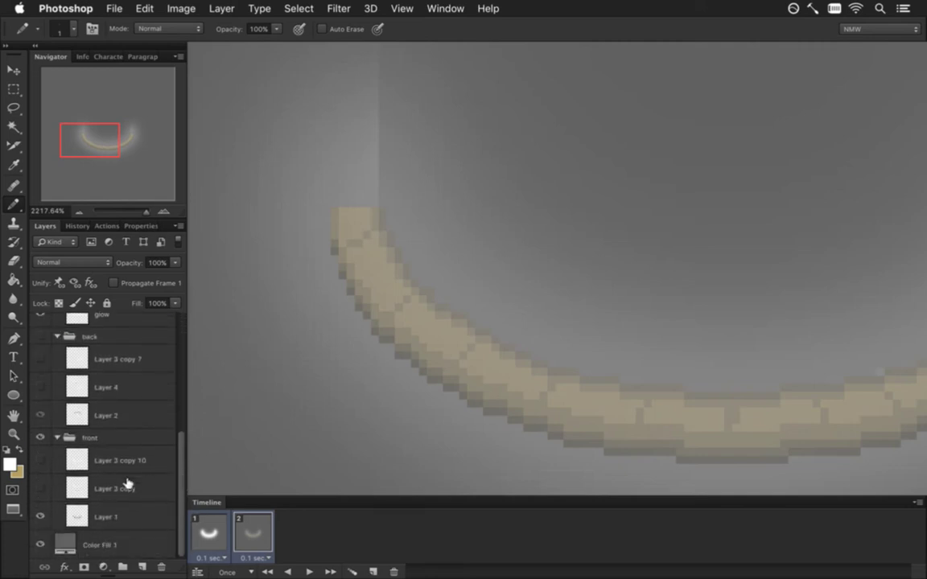
left_click(77, 514)
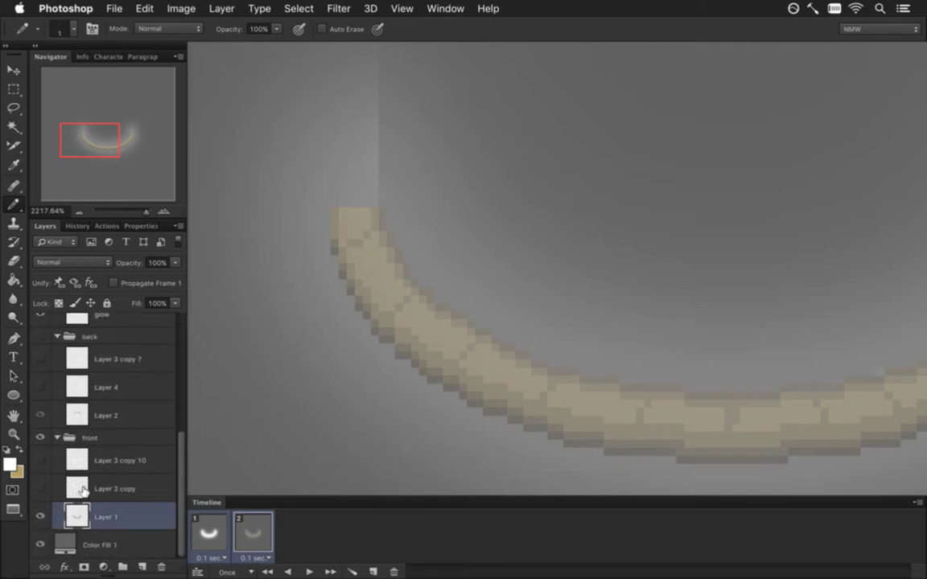
left_click(82, 489)
left_click(94, 505)
left_click(141, 566)
double_click(107, 516)
type("runess")
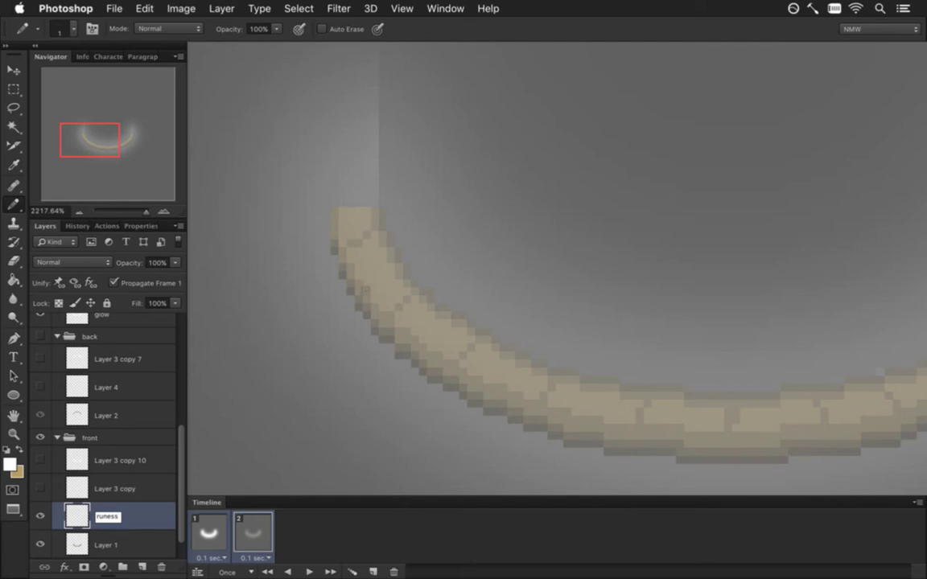
Step: Draw two small white angular runes on the second segment from the ring's left end with the Pencil tool
left_click(367, 275)
left_click(375, 267)
left_click(382, 260)
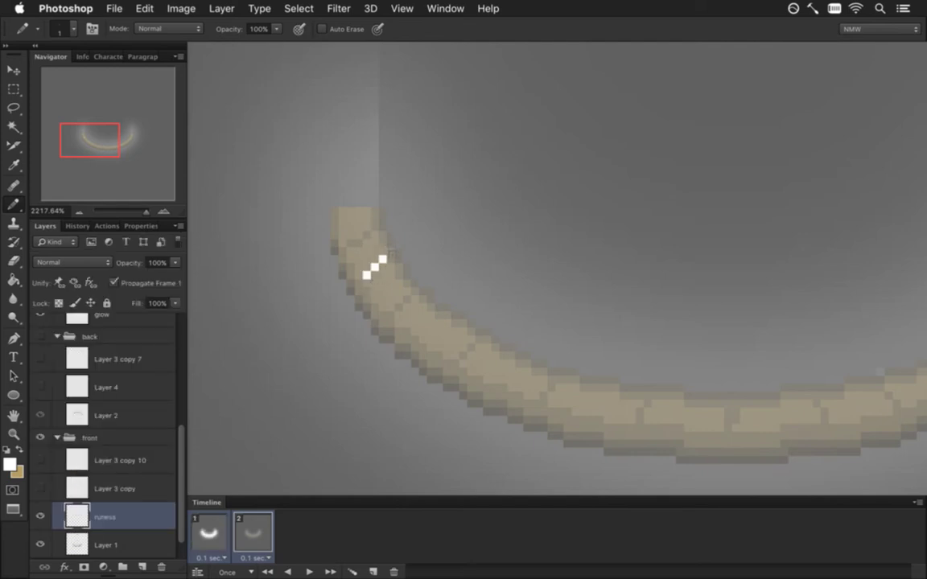
left_click(382, 274)
left_click(382, 267)
left_click(389, 307)
key("ctrl+z")
left_click(382, 299)
left_click(391, 292)
left_click_drag(398, 294, 398, 285)
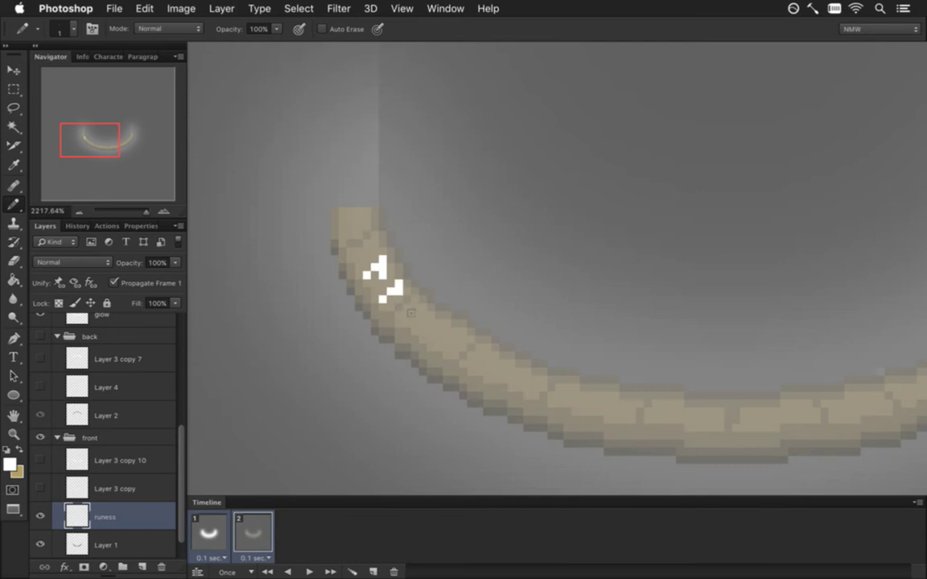
Step: Draw a dot and dash on the ring's left end segment, and dots with a branched rune on the third segment
left_click(362, 219)
left_click(342, 219)
left_click(359, 251)
left_click(394, 292)
left_click(406, 314)
left_click(415, 331)
left_click(431, 316)
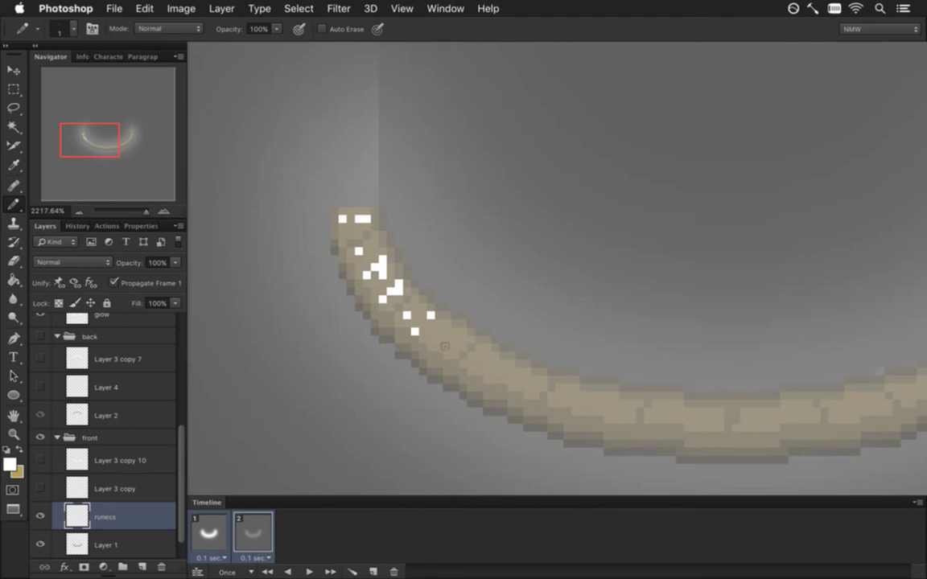
left_click(430, 347)
left_click(438, 346)
mouse_move(432, 342)
left_mouse_down()
mouse_move(447, 355)
mouse_move(439, 339)
left_mouse_up()
Step: Draw diagonal strokes, a hooked rune and a dotted rune on the fourth segment from the left
left_click_drag(485, 355, 479, 363)
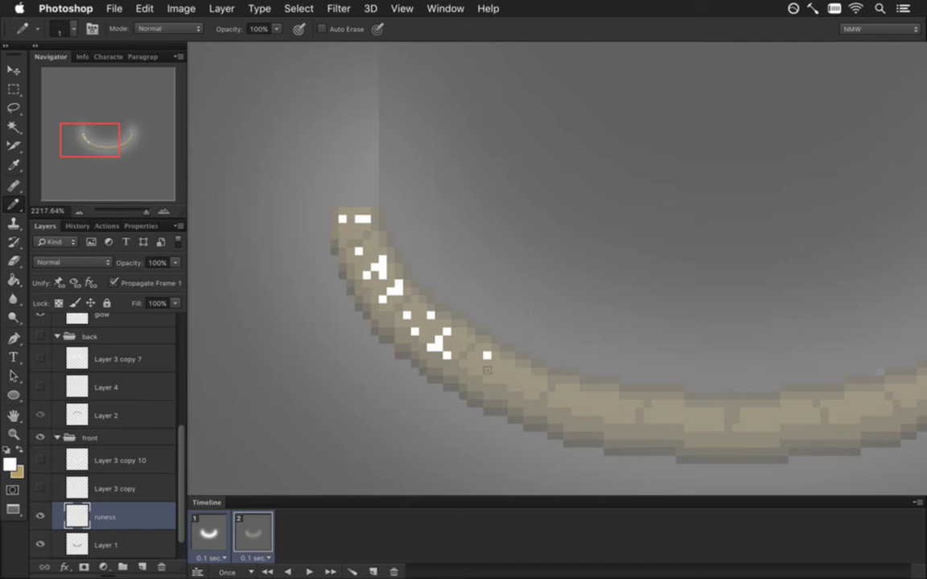
left_click(470, 371)
left_click_drag(503, 363, 497, 375)
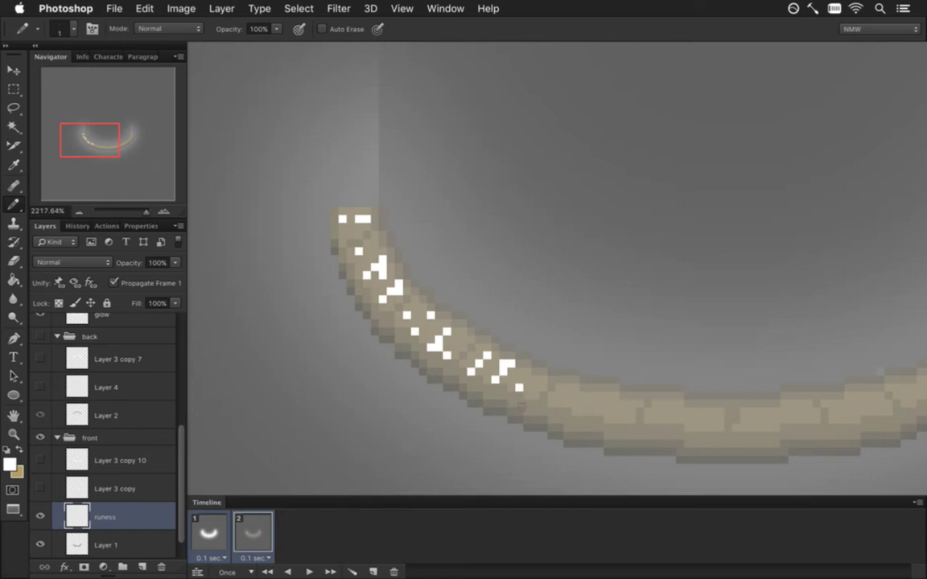
left_click_drag(519, 388, 534, 395)
left_click(534, 379)
left_click(535, 402)
Step: Draw a sideways branched rune and a broken vertical stroke on the fifth segment from the left
left_click(559, 411)
left_click(566, 396)
left_click(566, 389)
left_click(575, 395)
left_click(583, 396)
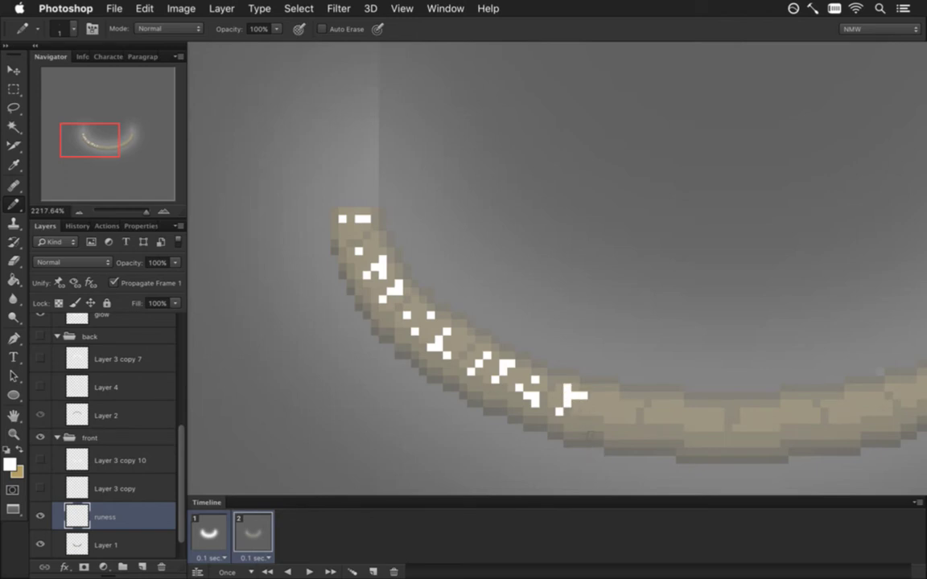
left_click(592, 408)
left_click(591, 417)
left_click(600, 402)
left_click(599, 394)
Step: Add a cluster of four white dots at the right part of the fifth segment
left_click_drag(654, 417, 507, 344)
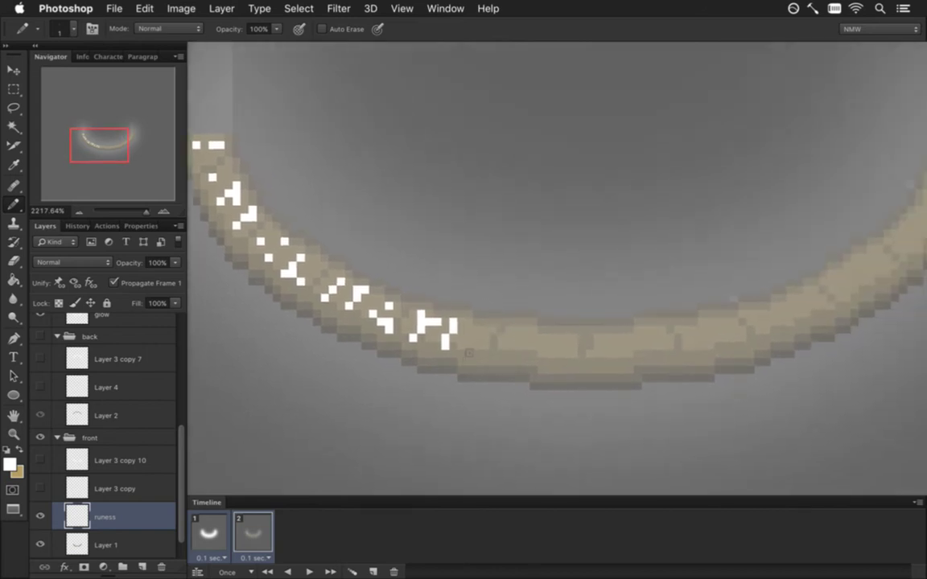
left_click(469, 328)
left_click(469, 344)
left_click(485, 329)
left_click(485, 348)
key("super+alt+z")
key("super+alt+z")
key("super+shift+z")
key("super+shift+z")
Step: Draw a J-shaped rune and an arched rune on the sixth segment, just left of the ring's centre line
left_click(508, 353)
left_click_drag(517, 337, 518, 353)
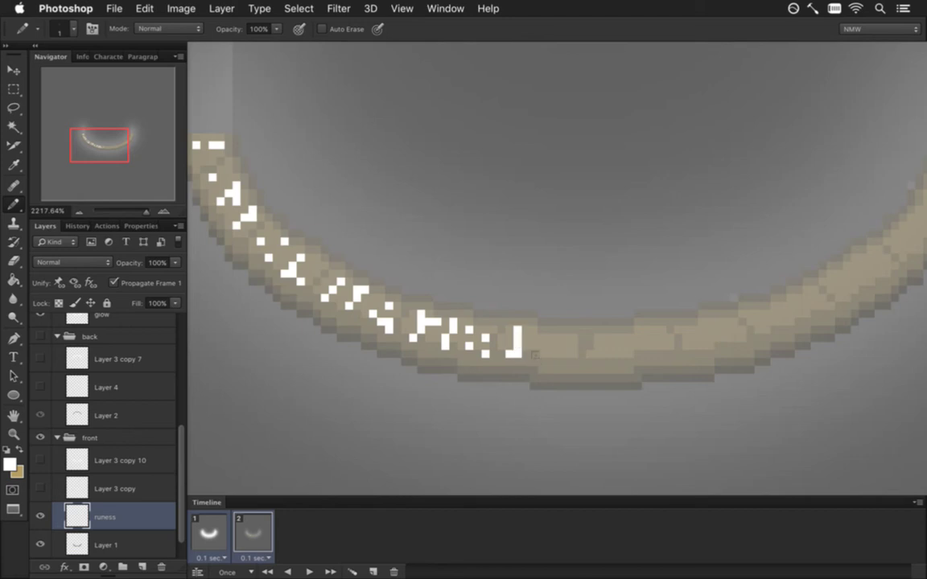
left_click(541, 341)
left_click(541, 353)
left_click(549, 338)
left_click_drag(555, 344, 567, 354)
left_click(565, 361)
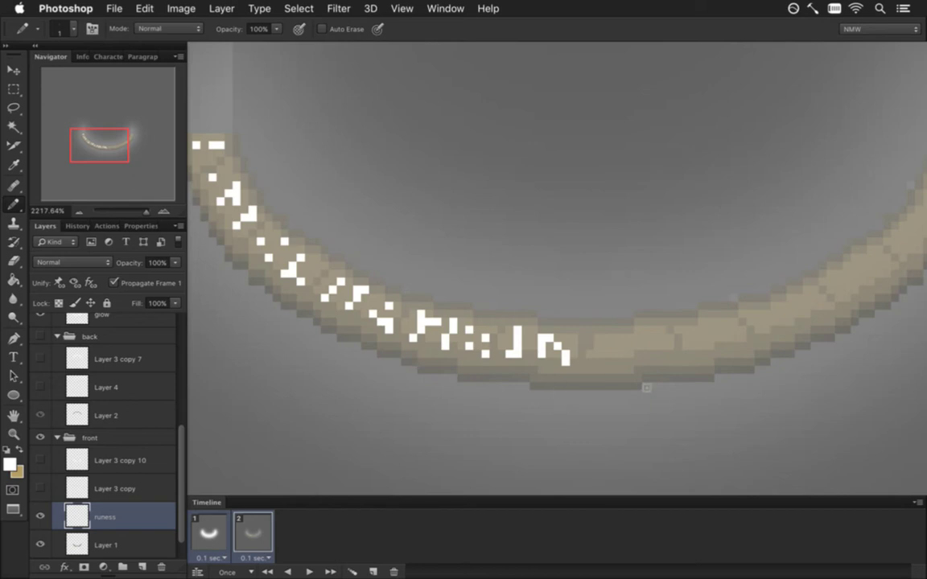
Step: Draw an arched rune and a vertical rune with a side stub on the seventh segment, right of the centre line
mouse_move(588, 376)
left_mouse_down()
mouse_move(539, 377)
mouse_move(527, 367)
mouse_move(544, 343)
left_mouse_up()
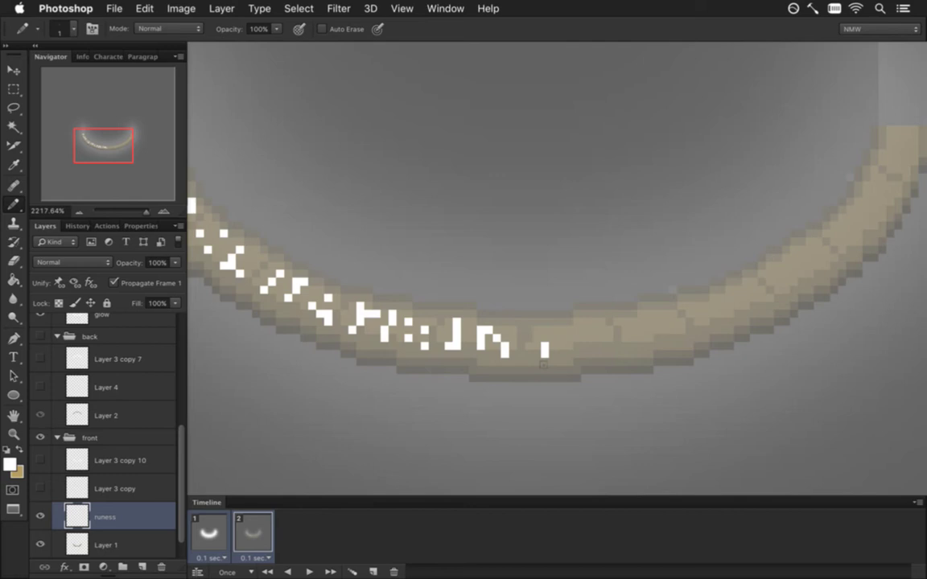
left_click(553, 339)
left_click_drag(557, 330, 570, 354)
key("super+z")
key("super+z")
left_click_drag(585, 349, 563, 362)
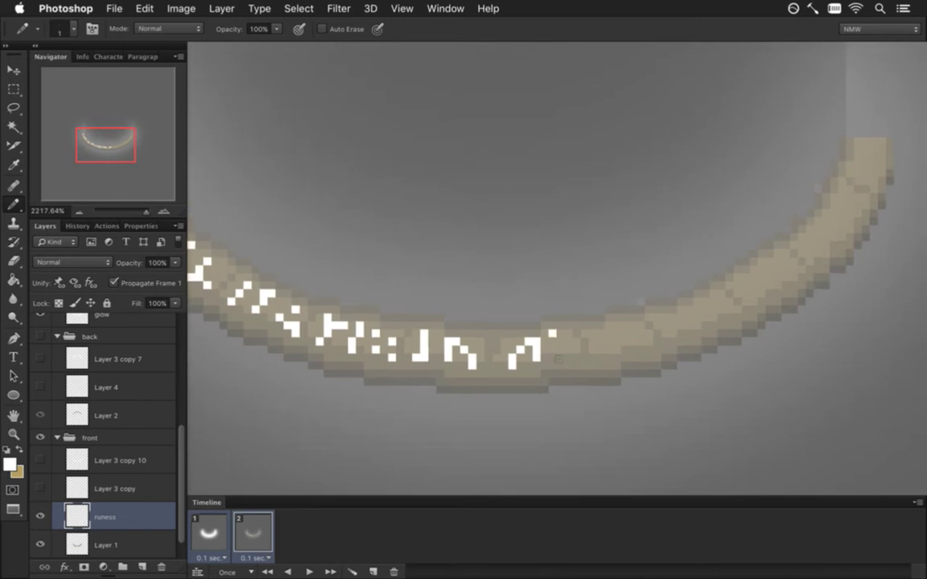
left_click_drag(561, 333, 561, 344)
left_click(568, 349)
key("ctrl+z")
left_click(568, 342)
Step: Draw a diamond-shaped rune and a stepped vertical stroke on the eighth segment
left_click(600, 334)
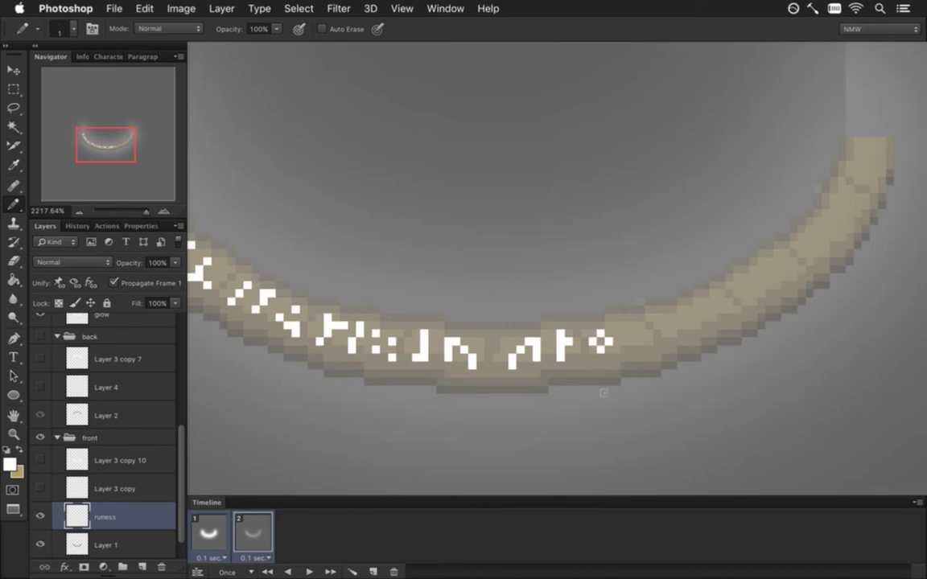
key("ctrl+z")
left_click(624, 325)
mouse_move(632, 327)
left_mouse_down()
mouse_move(634, 351)
mouse_move(640, 345)
mouse_move(600, 352)
left_mouse_up()
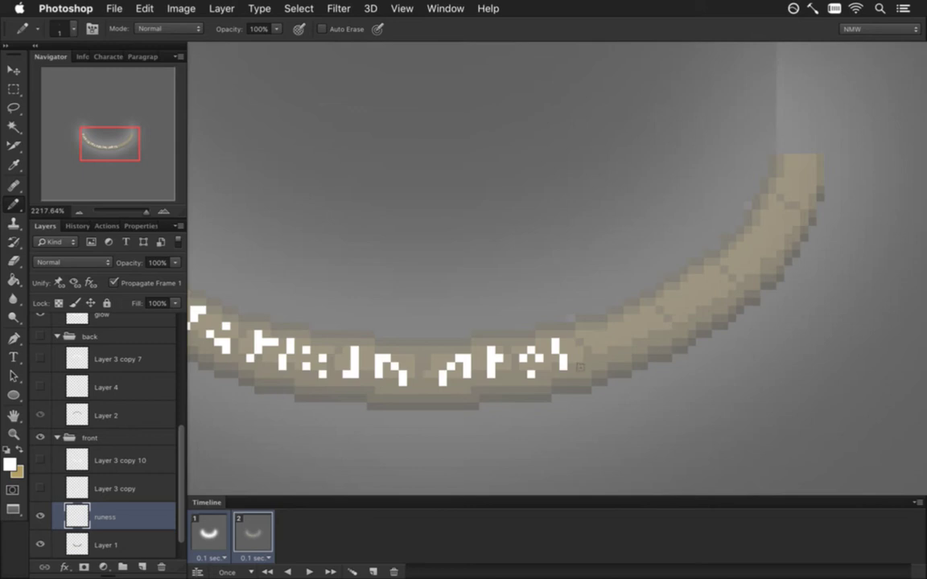
Step: Add dots, a vertical stroke and two hooked runes along the ninth segment
left_click(580, 350)
left_click(627, 326)
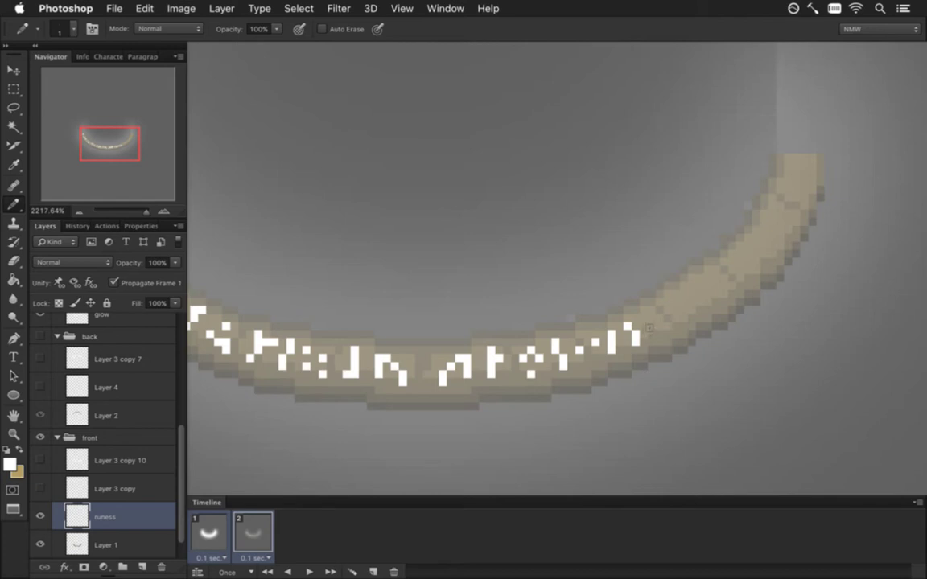
left_click(642, 310)
left_click(667, 333)
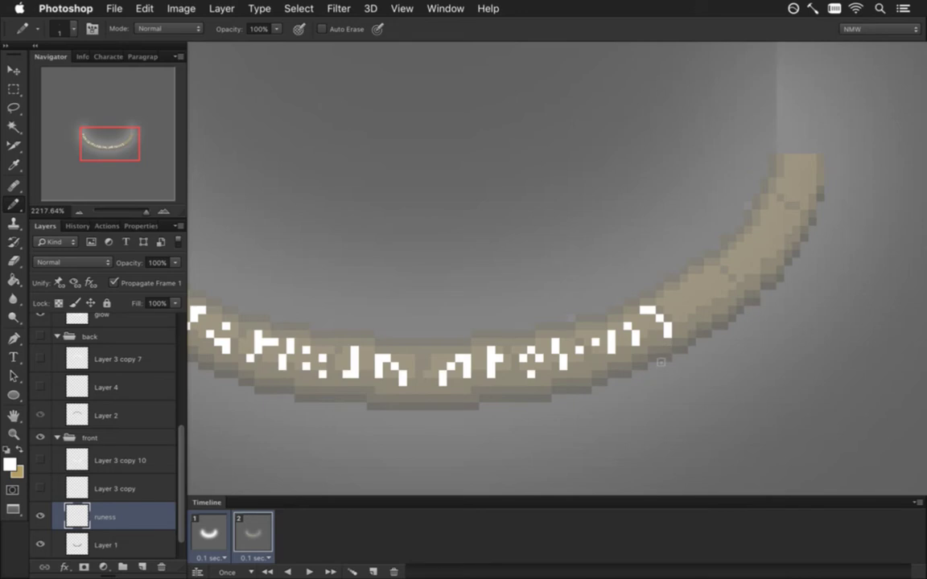
Step: Draw a Y-shaped rune, a short vertical stroke and a branched diagonal rune on the next part of the ring
mouse_move(679, 325)
left_mouse_down()
mouse_move(603, 358)
mouse_move(616, 347)
left_mouse_up()
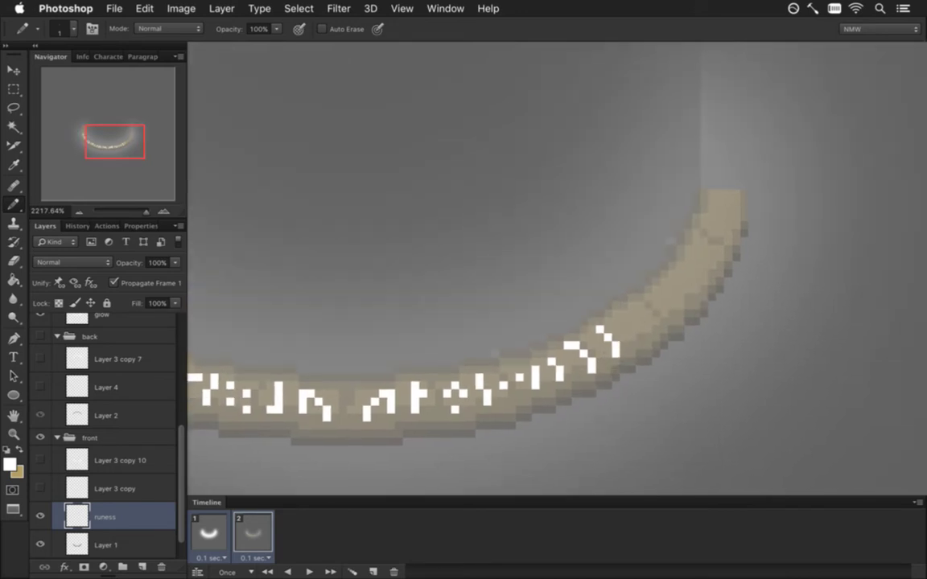
left_click_drag(614, 334, 621, 325)
key("super+z")
scroll(659, 319, "up", 2)
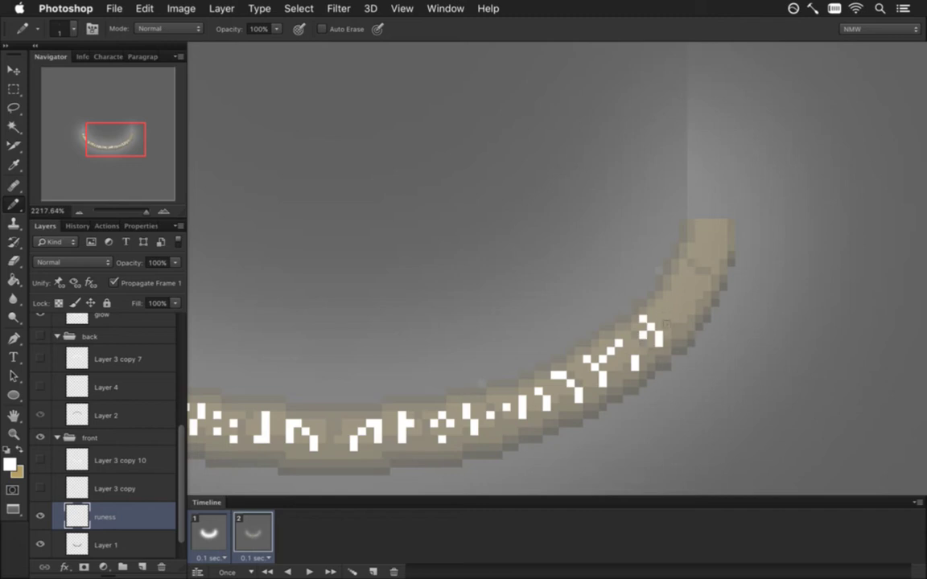
left_click_drag(658, 306, 667, 314)
key("alt+super+z")
key("alt+super+z")
key("alt+super+z")
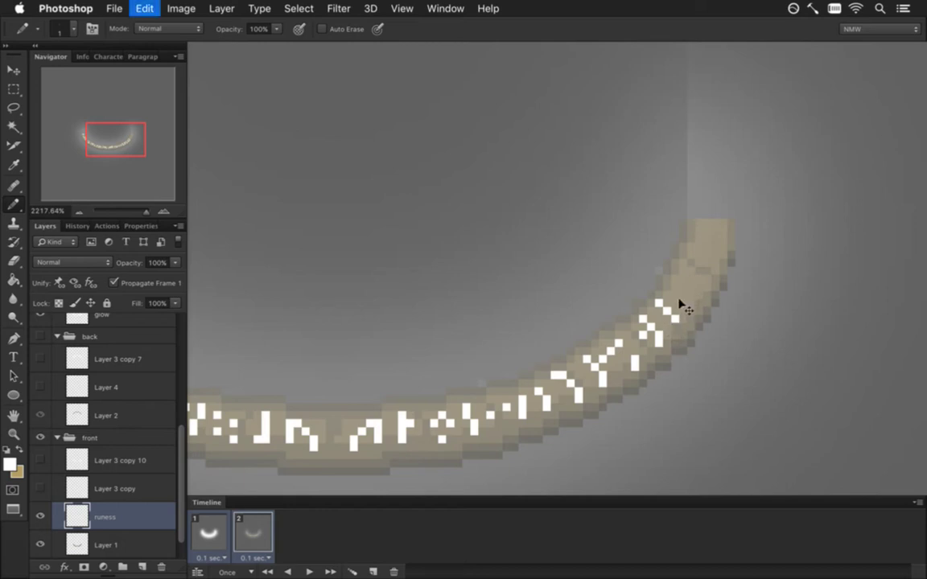
key("alt+super+z")
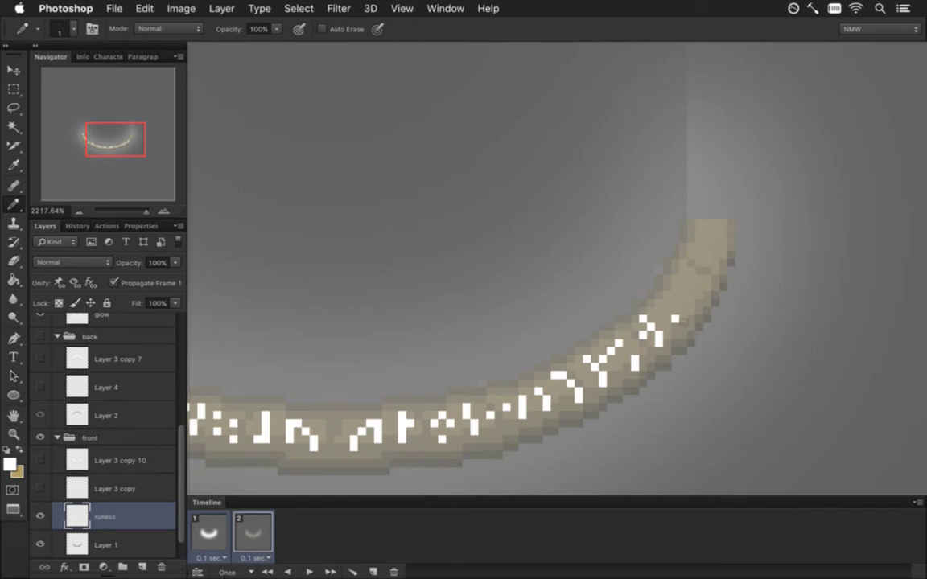
Step: Draw scattered dots, a diagonal stroke and a final branched rune up to the ring's right end
left_click(682, 311)
left_click(658, 303)
left_click(682, 278)
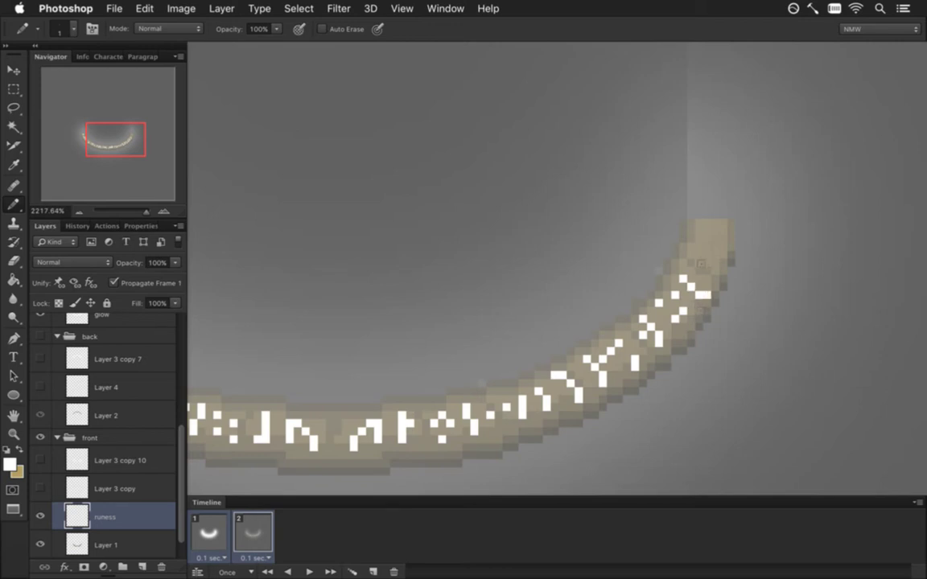
key("super+z")
left_click(699, 246)
left_click(707, 251)
left_click(715, 238)
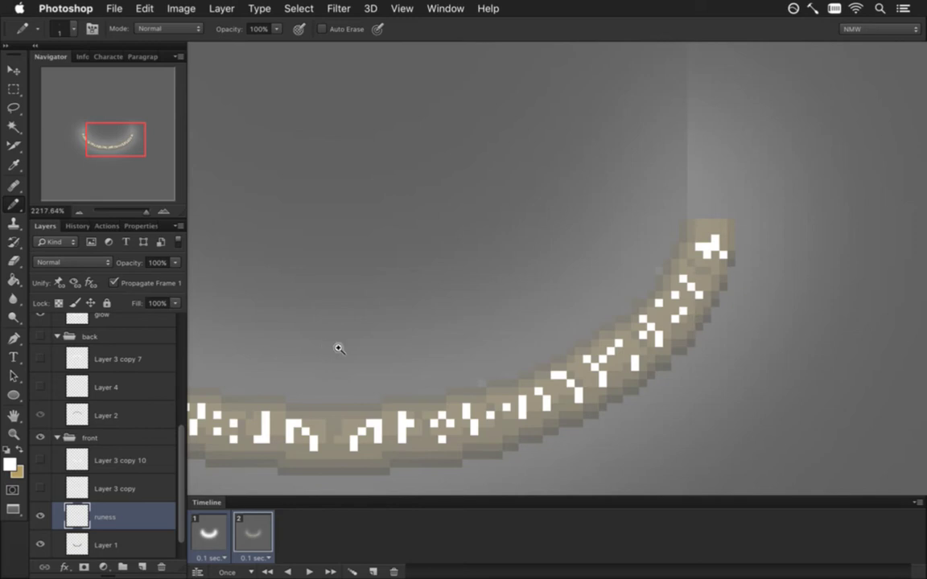
Step: Set the glow group's opacity back to 100% and hide the group
scroll(337, 345, "down", 5)
left_click_drag(327, 349, 451, 286)
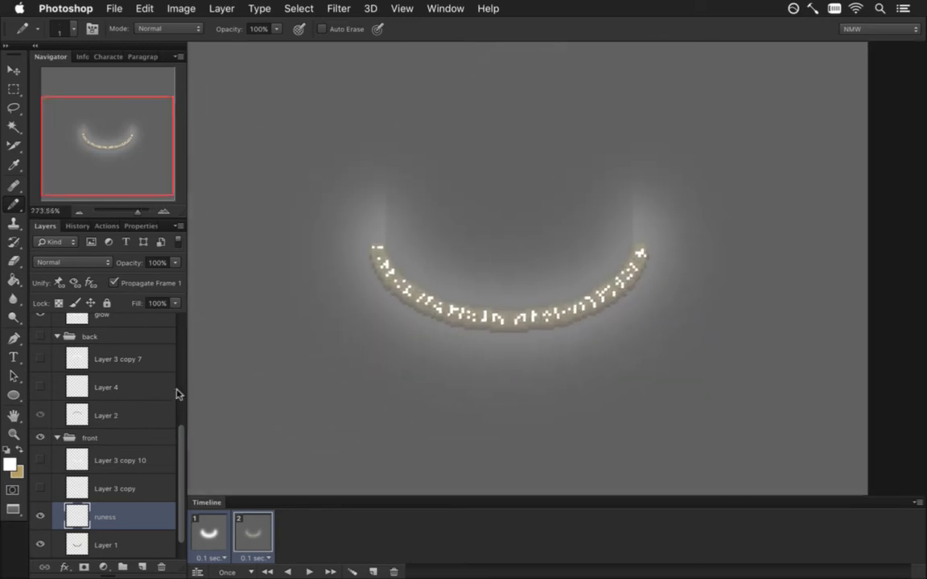
scroll(173, 378, "up", 5)
left_click(108, 324)
left_click(175, 263)
left_click(178, 276)
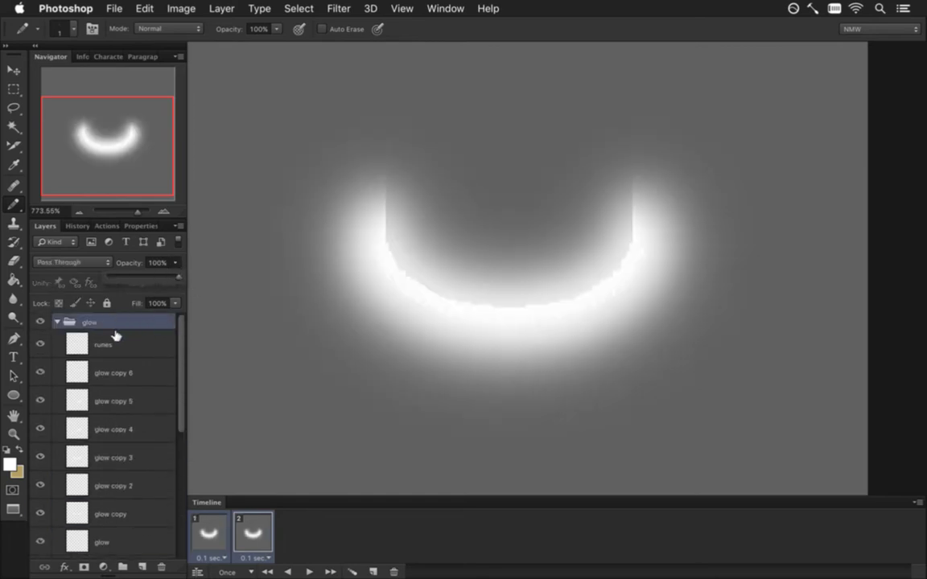
left_click(40, 322)
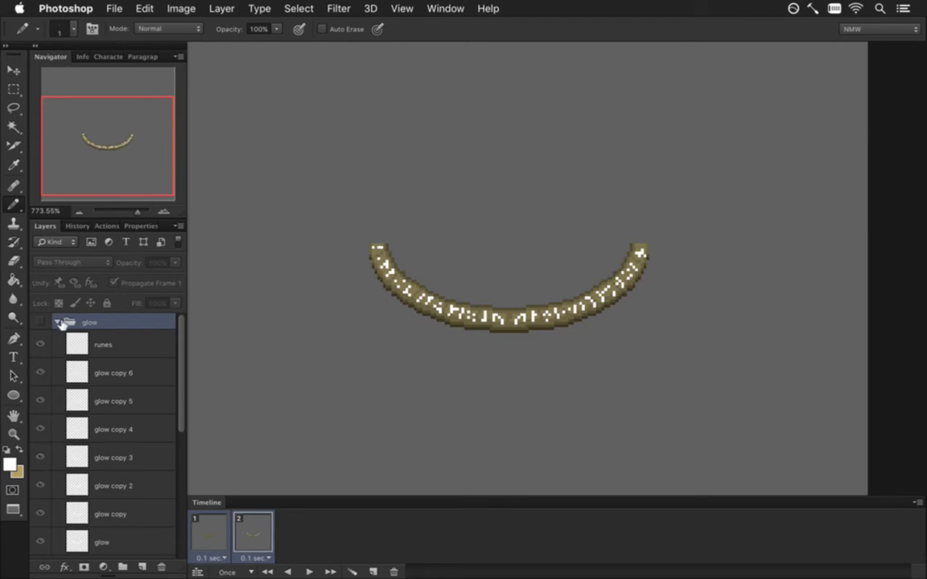
Step: Show the runess layer in frame 1 and disable Propagate Frame 1 for it with frame 2 selected
left_click(211, 533)
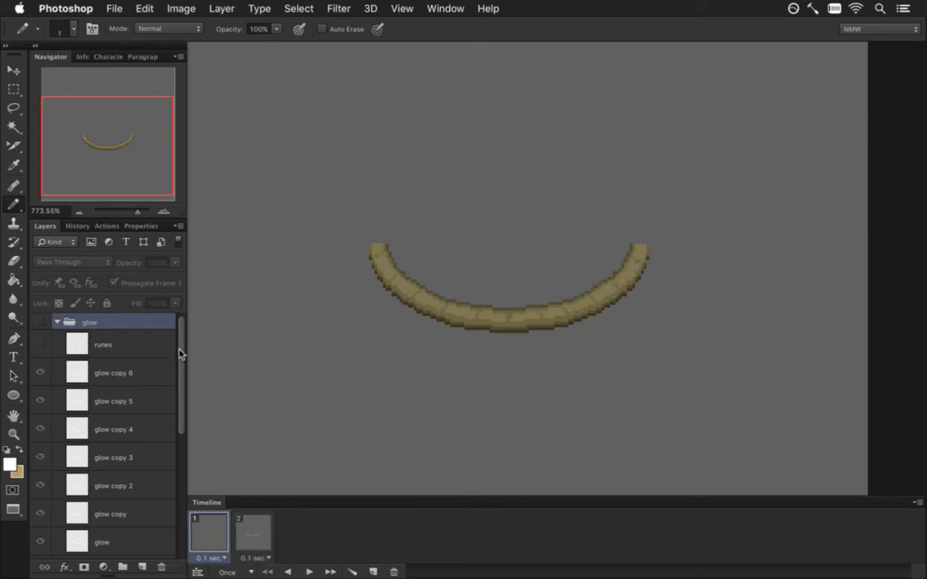
left_click(132, 340)
left_click_drag(182, 399, 179, 498)
scroll(165, 454, "up", 3)
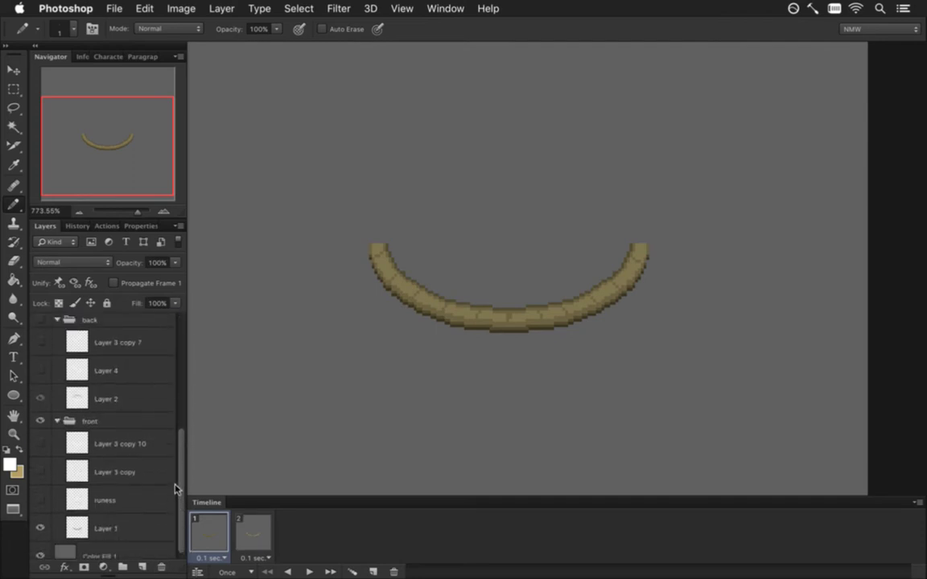
scroll(169, 456, "down", 3)
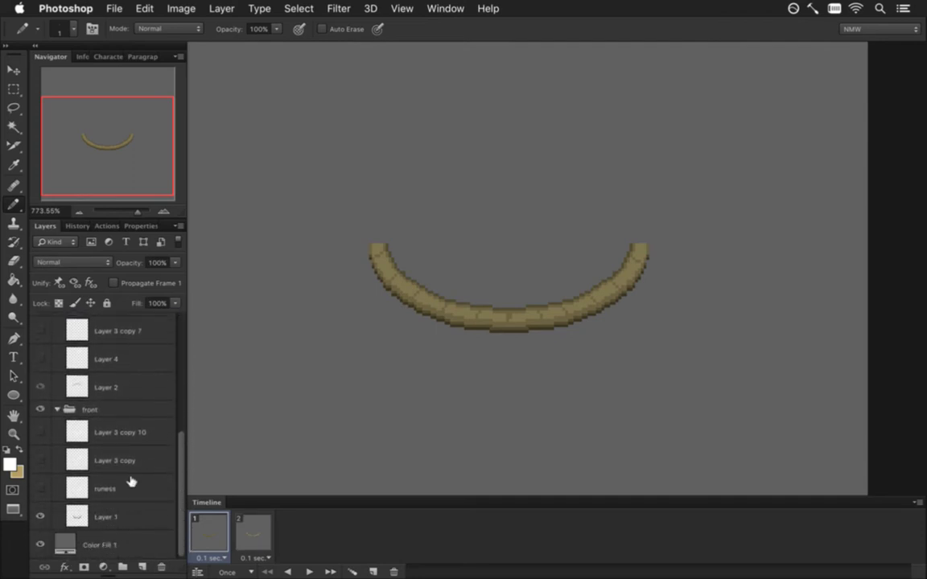
left_click(42, 488)
left_click(41, 488)
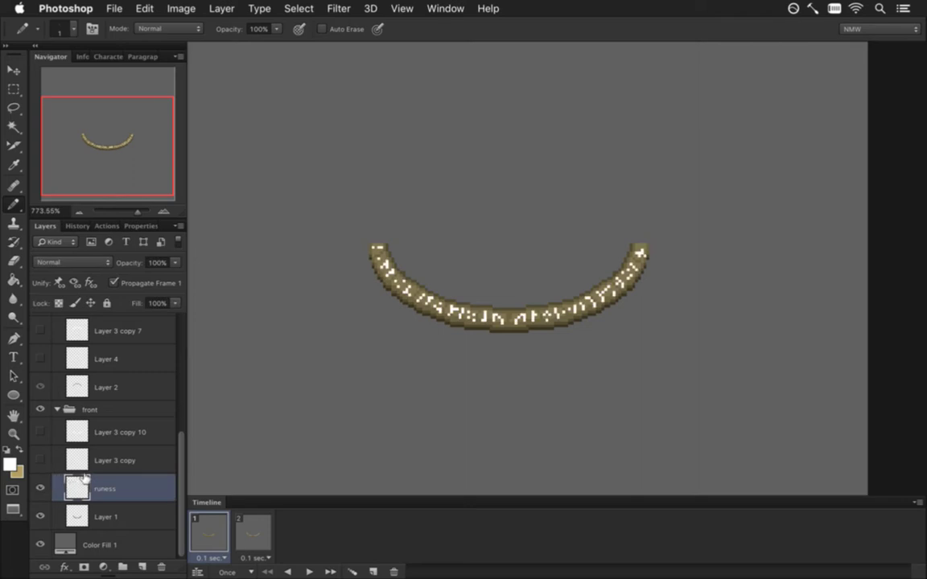
left_click(253, 531)
left_click(114, 282)
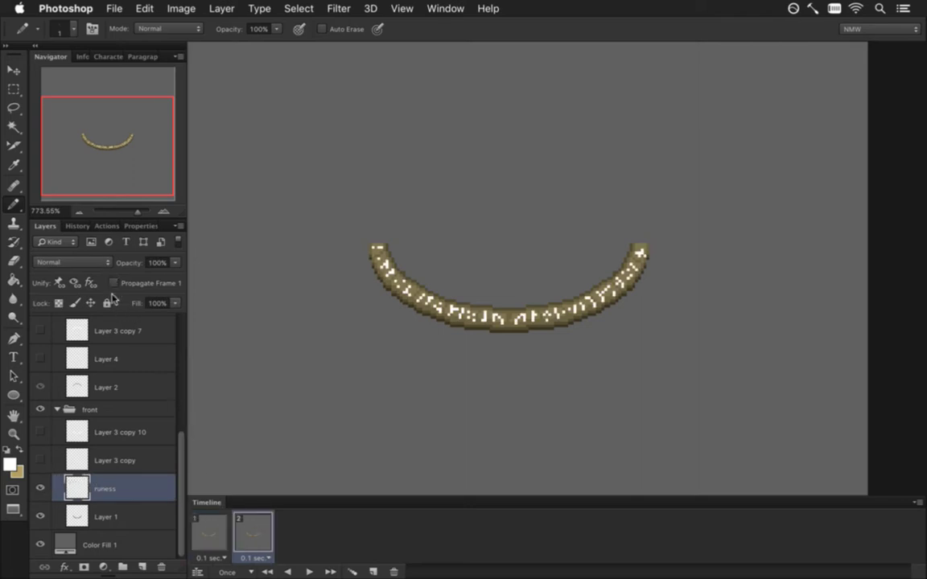
Step: Lower the runess layer's opacity to 48% in frame 2
left_click(174, 262)
left_click(153, 276)
mouse_move(152, 279)
left_mouse_down()
mouse_move(125, 278)
mouse_move(138, 276)
left_mouse_up()
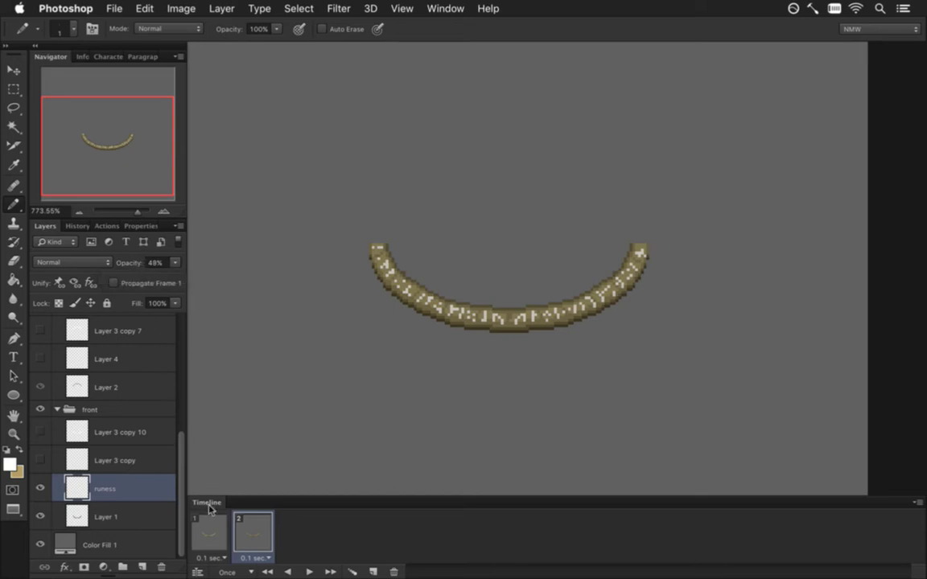
Step: Hide Color Fill 1 in both frames and render them as the EngineRingFront.png image sequence, replacing the existing one
left_click(211, 531, "shift")
left_click(39, 544)
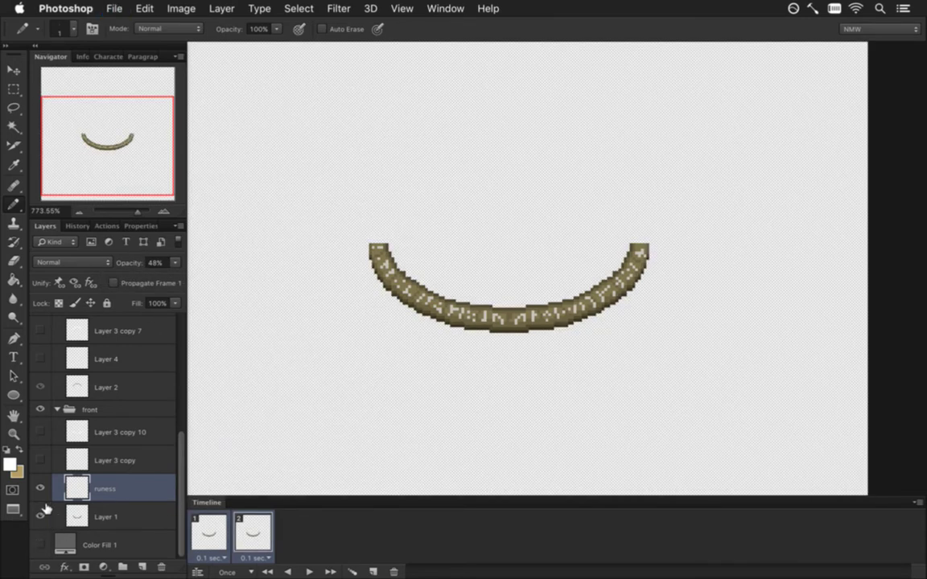
key("super+alt+shift+r")
key("Return")
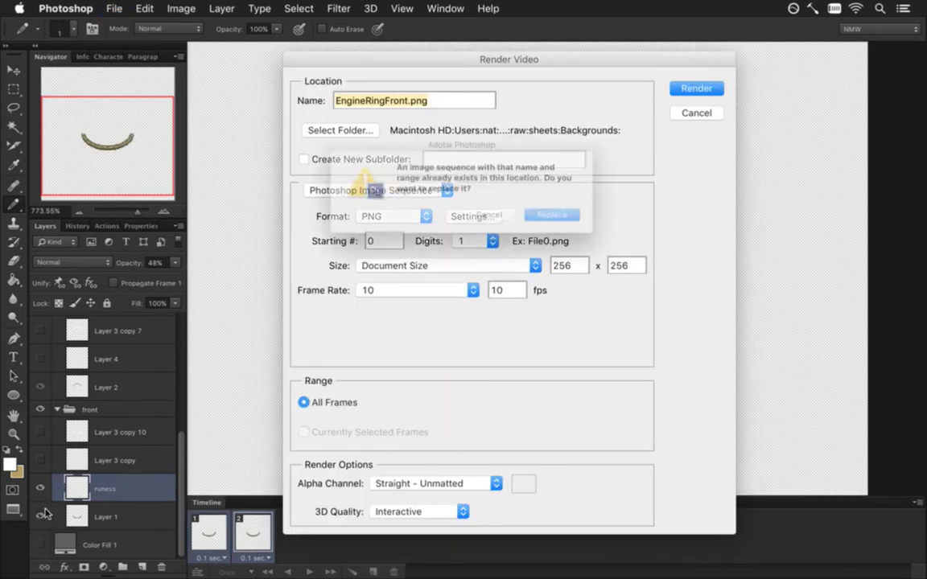
Step: Run Songbringer to check the rune ring in the game, quit it and return to Photoshop
key("super+r")
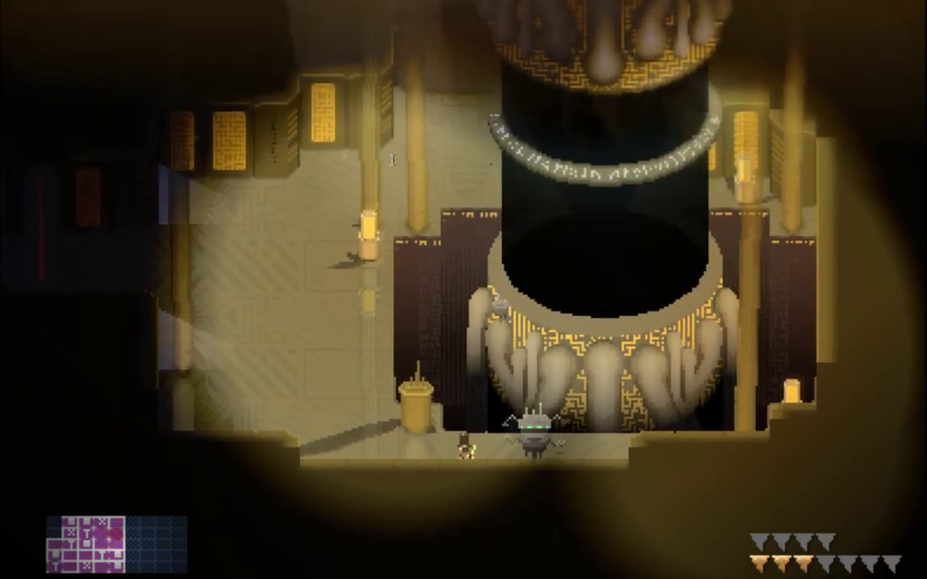
key("super+q")
key("super+Tab")
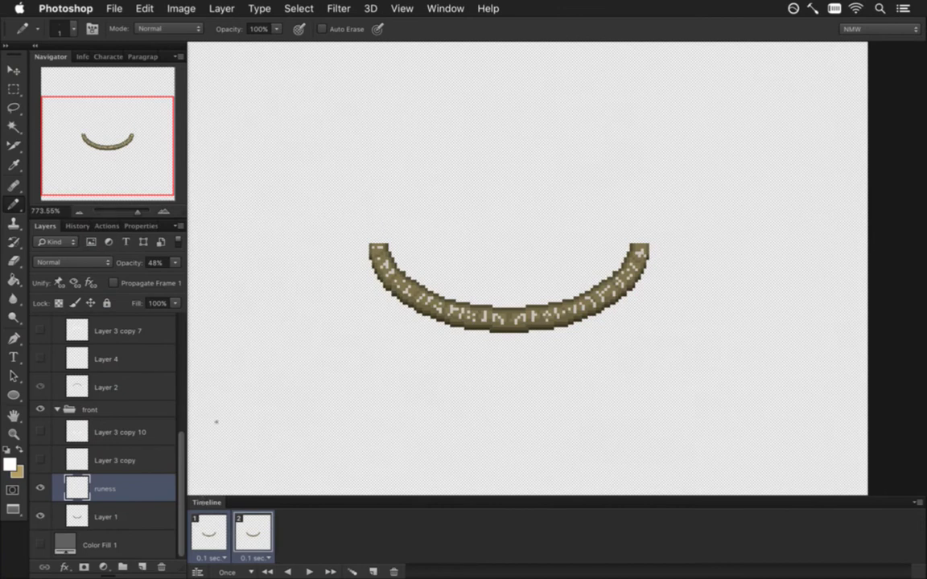
Step: Show the Color Fill 1 background again and restore the runess layer to 100% opacity in frame 2
left_click(39, 544)
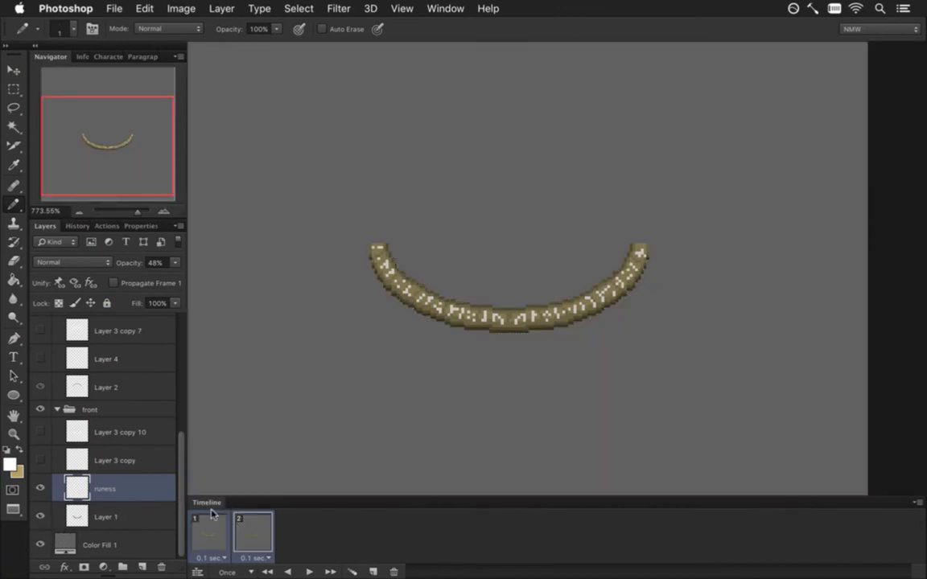
left_click(207, 533)
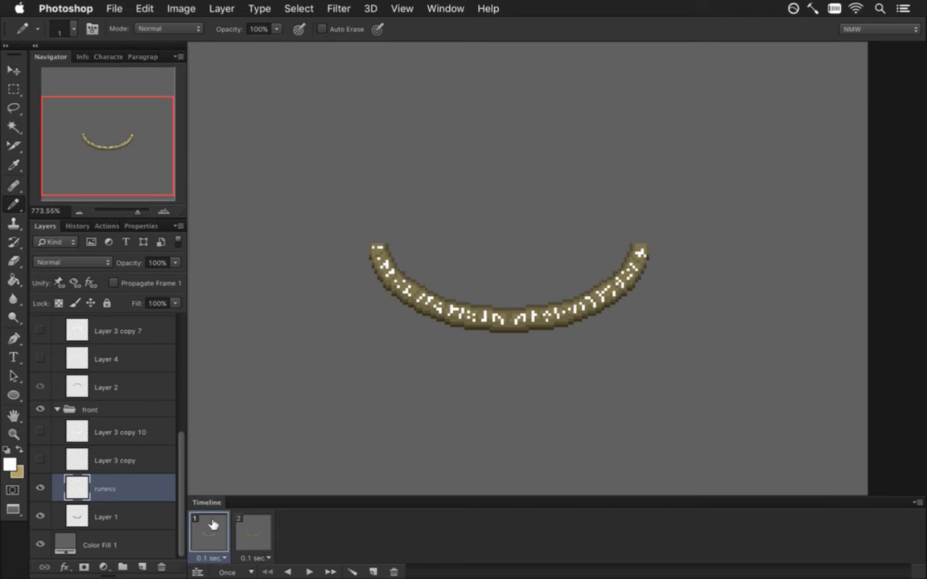
left_click_drag(175, 263, 162, 252)
left_click(161, 243)
left_click(161, 244)
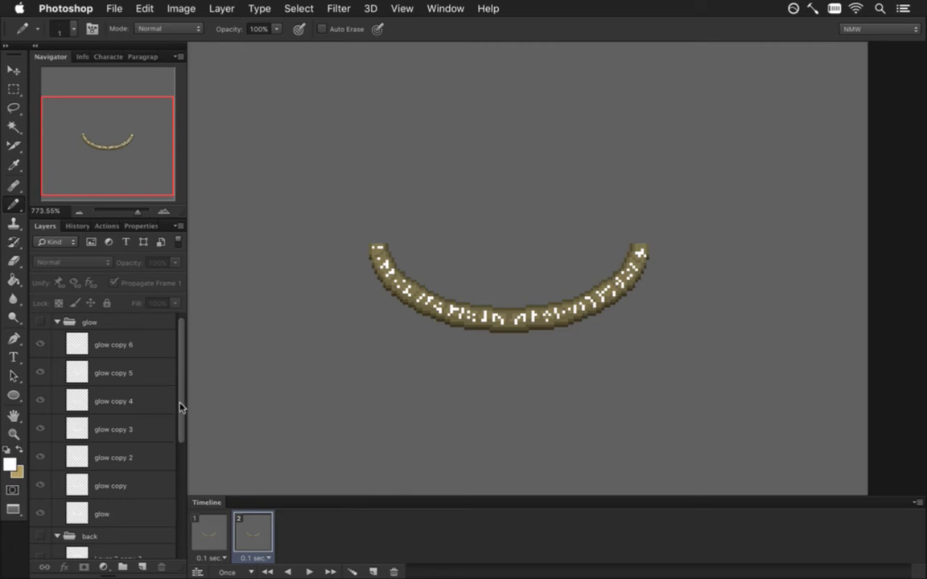
Step: Duplicate the runess layer in the front group with frame 2 selected
left_click_drag(178, 398, 179, 515)
left_click(137, 488)
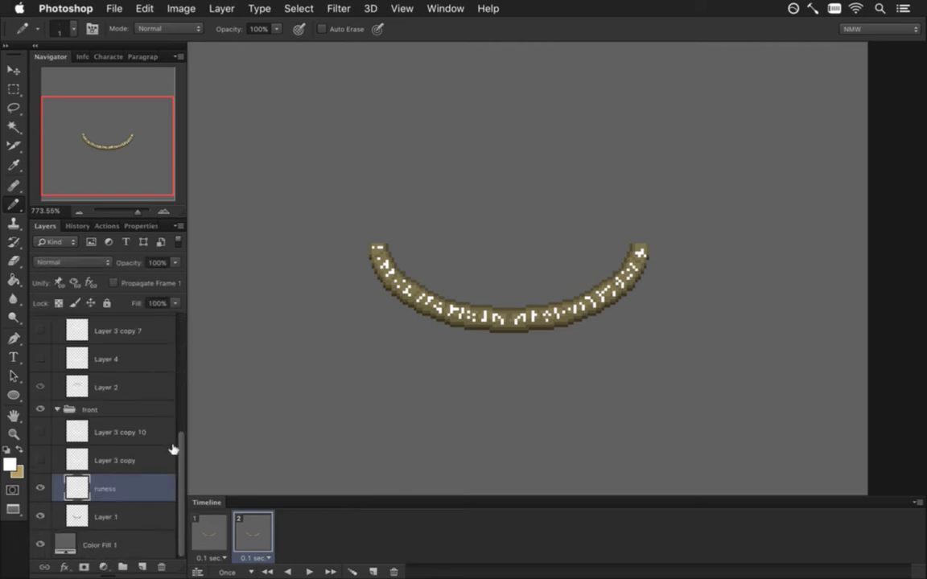
key("super+j")
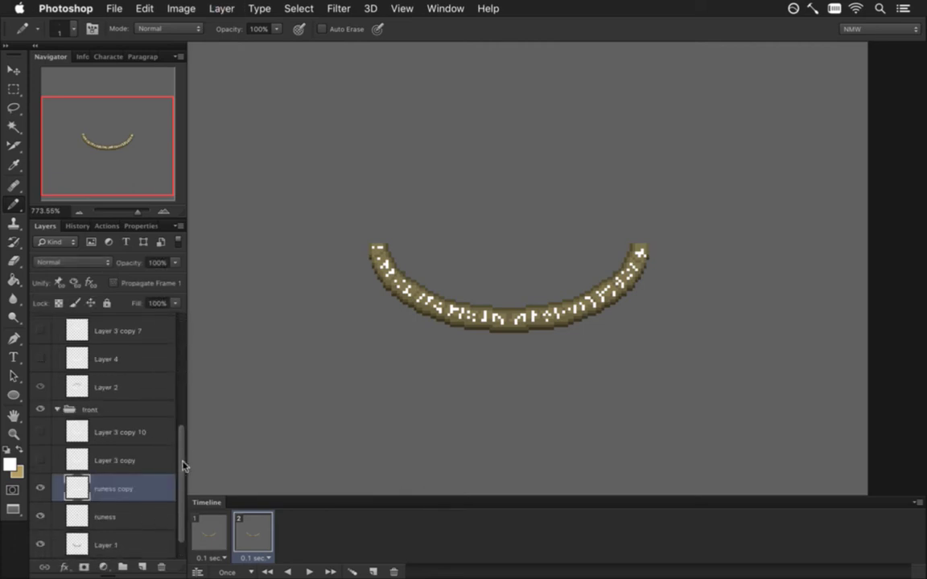
scroll(180, 482, "down", 1)
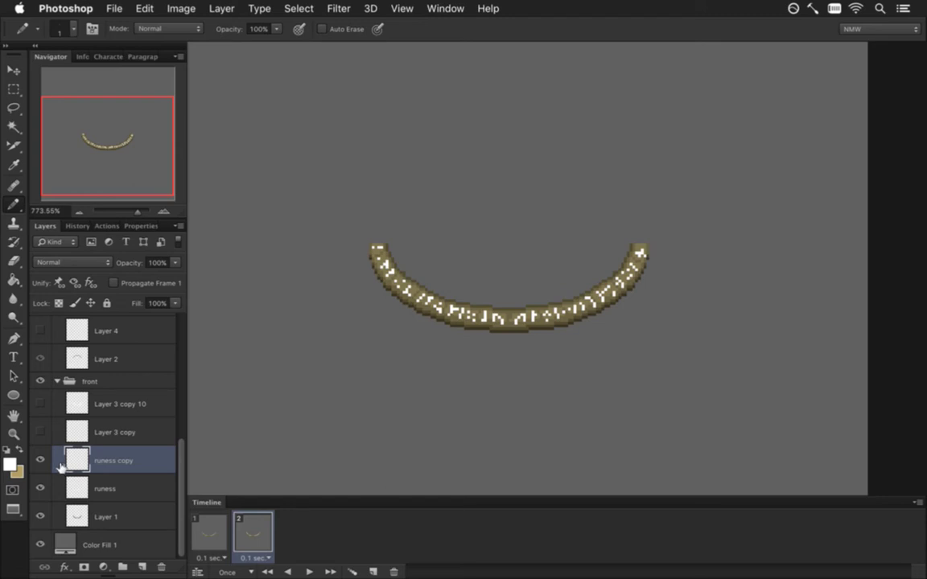
Step: Select every other rune along the ring with the Lasso tool on the runess copy layer
left_click(13, 107)
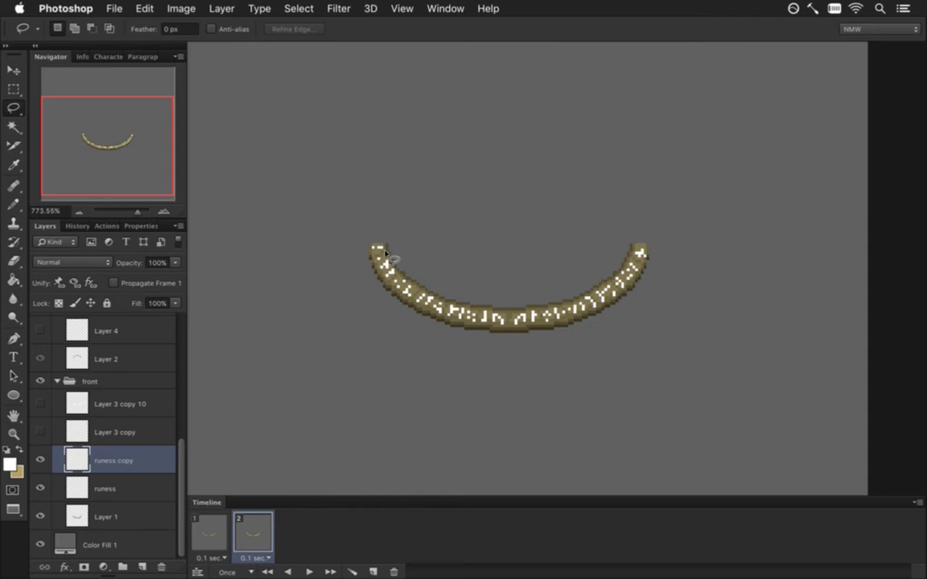
key("super+shift+d")
key("shift")
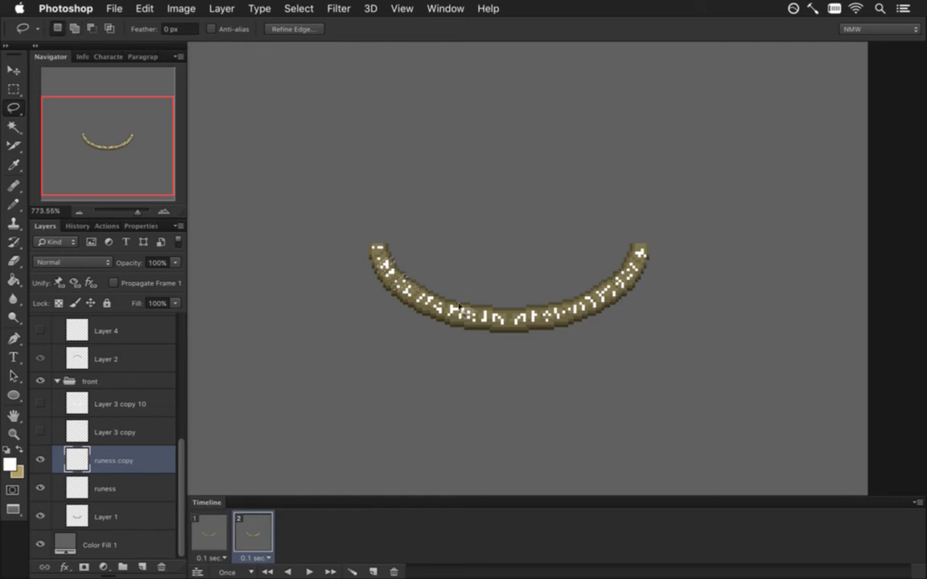
scroll(431, 304, "up", 2)
scroll(460, 313, "up", 2)
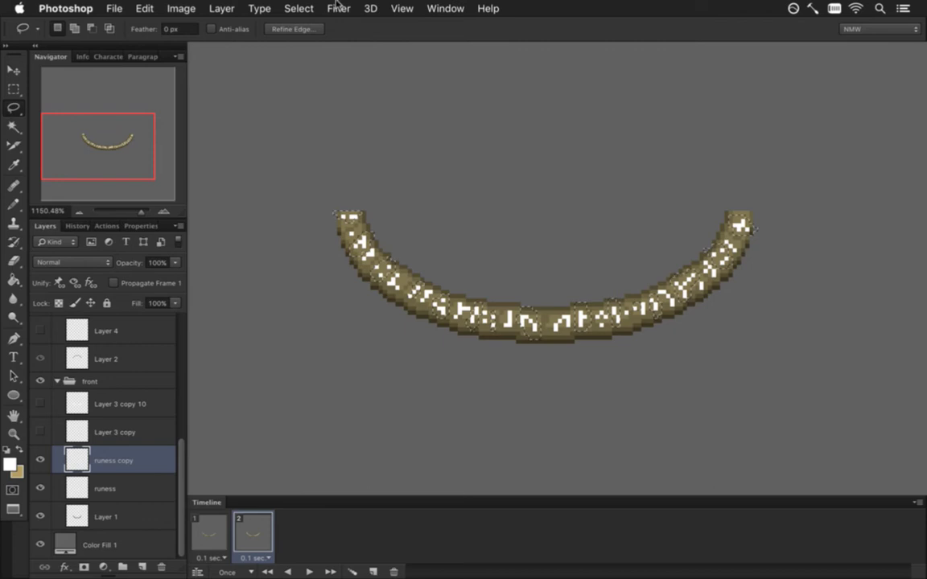
Step: Save the rune selection as a new channel named runes
left_click(298, 8)
left_click(326, 326)
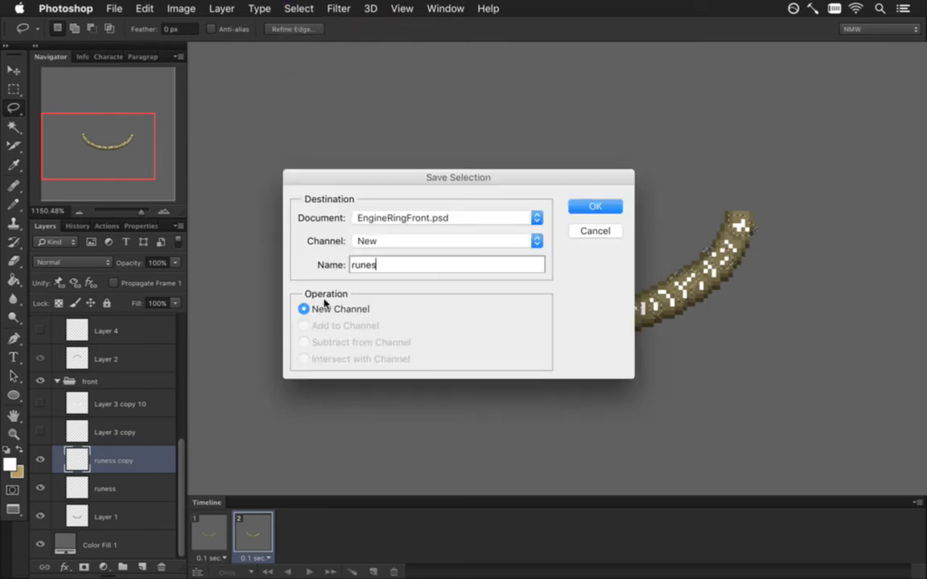
key("Return")
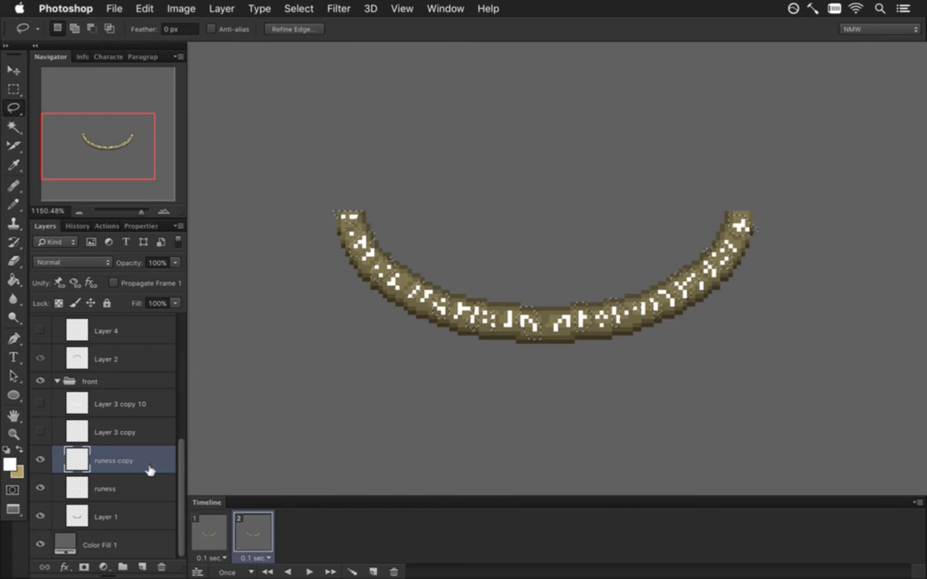
Step: Keep only the selected runes on the runess layer and only the remaining runes on runess copy, then deselect
left_click(85, 482)
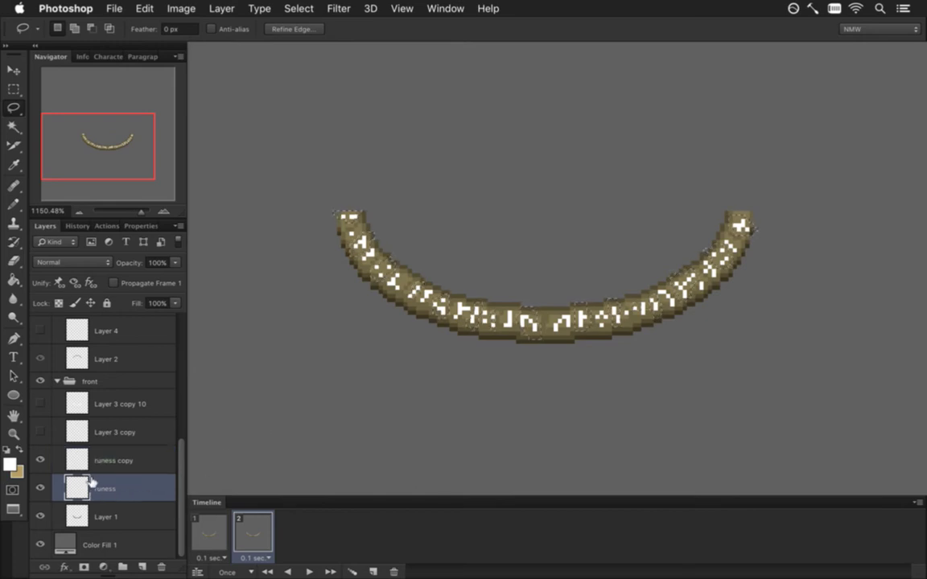
key("super+shift+i")
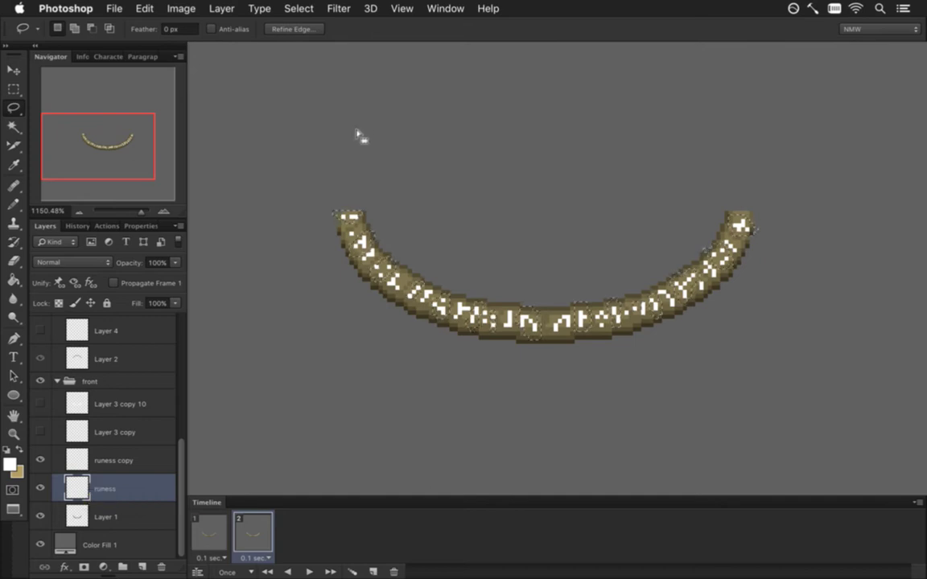
left_click(42, 488)
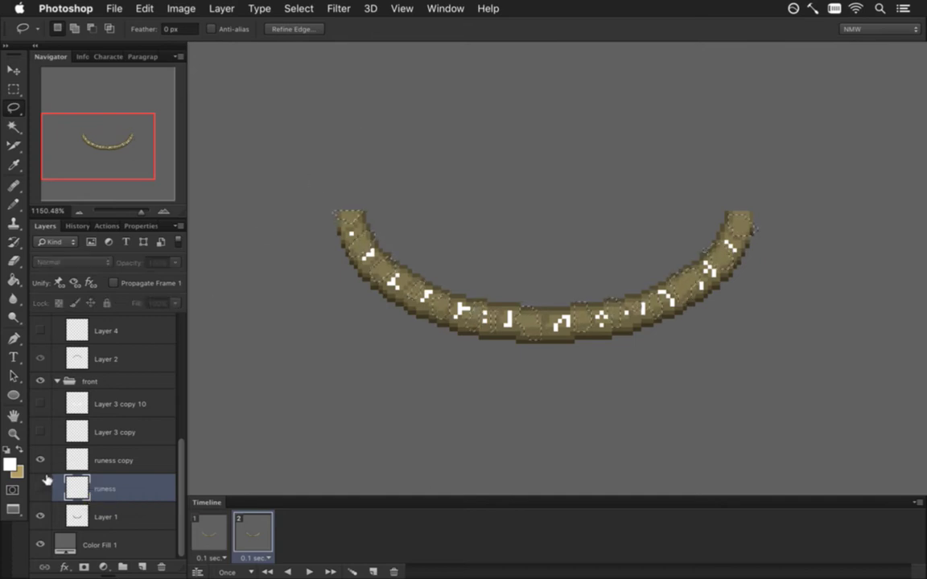
left_click(78, 460)
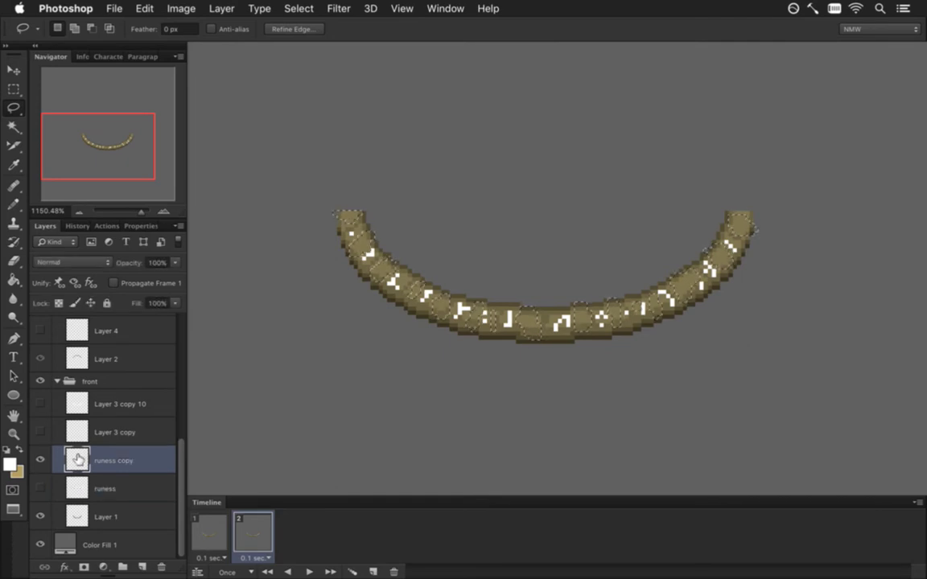
left_click(41, 460)
left_click(41, 459)
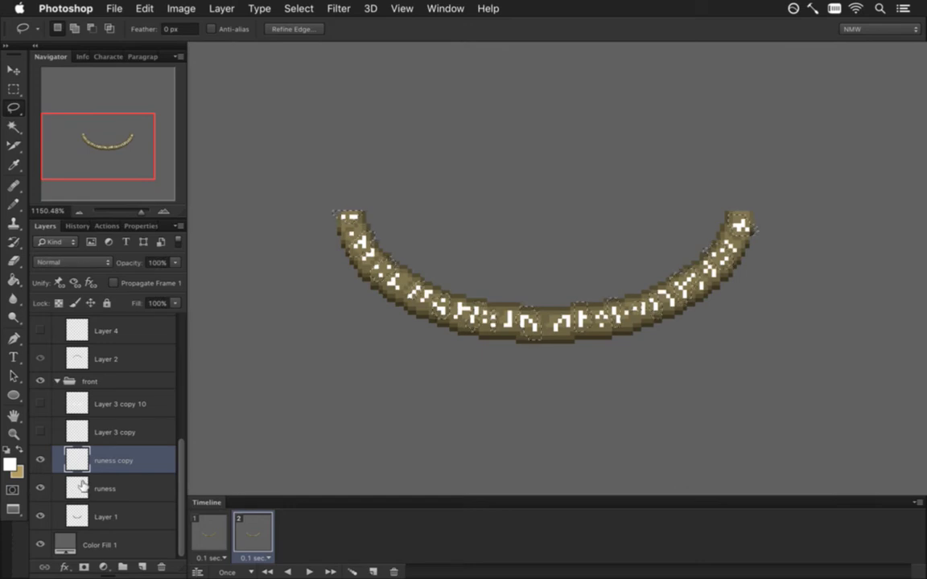
key("m")
key("super+d")
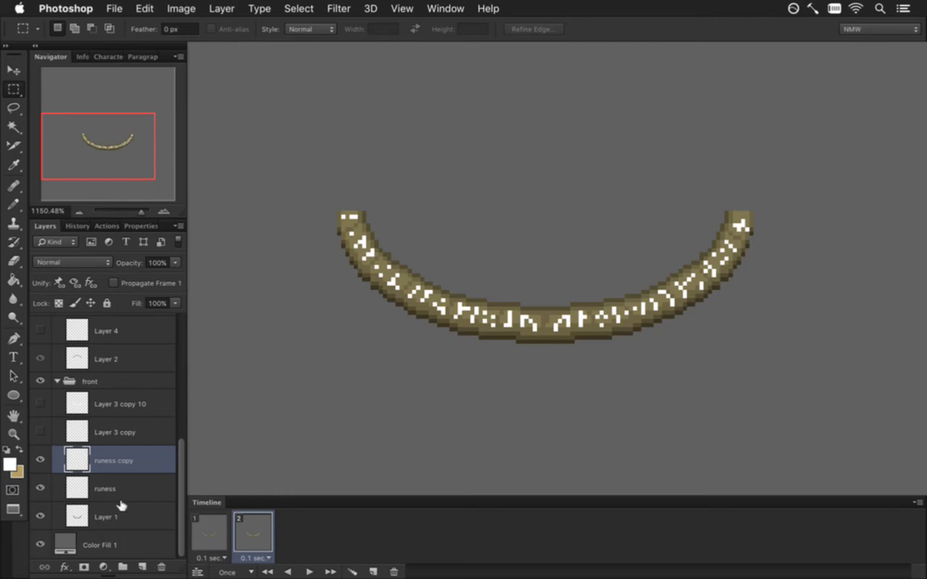
Step: Show only the runess layer in frame 1 and only runess copy in frame 2, and compare both frames
left_click(216, 537)
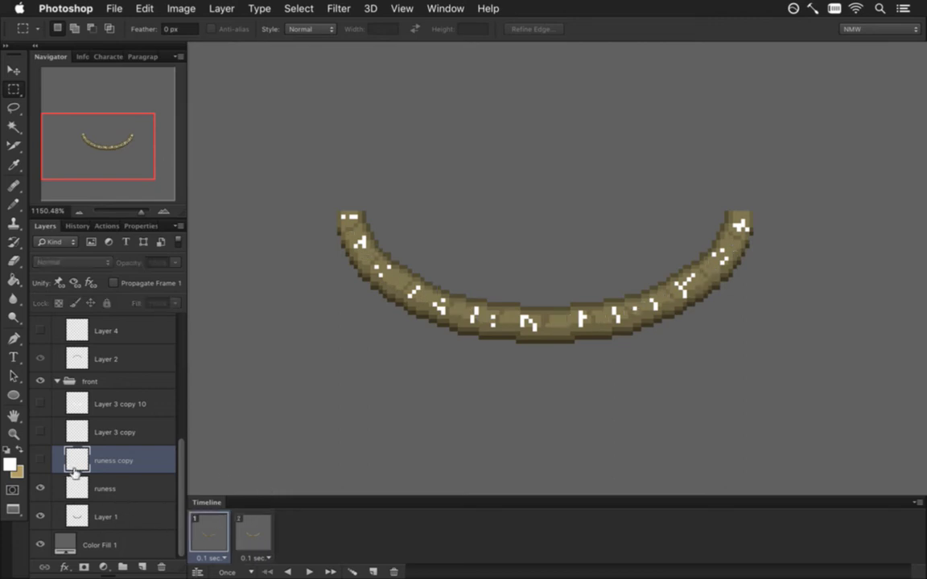
left_click(41, 458)
left_click(255, 531)
left_click(40, 488)
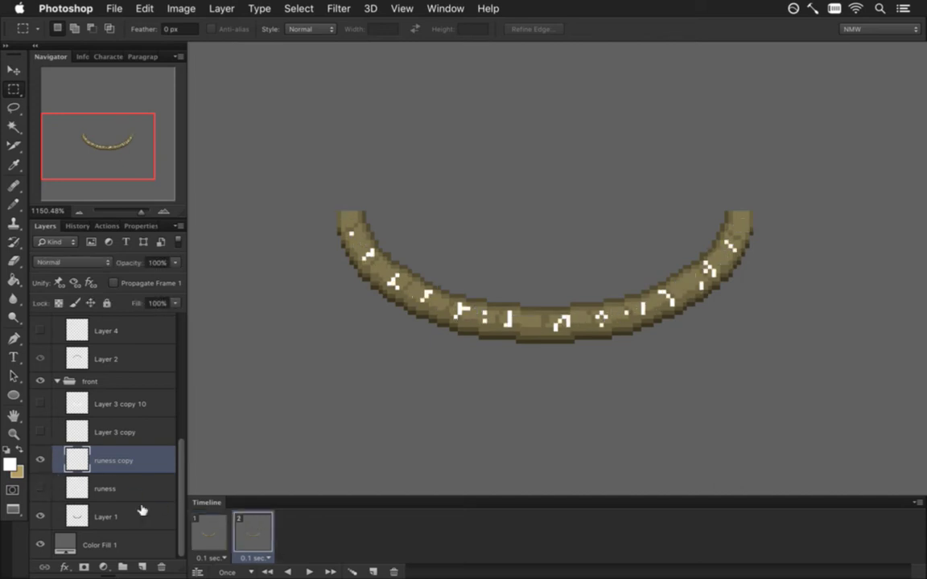
left_click(207, 531)
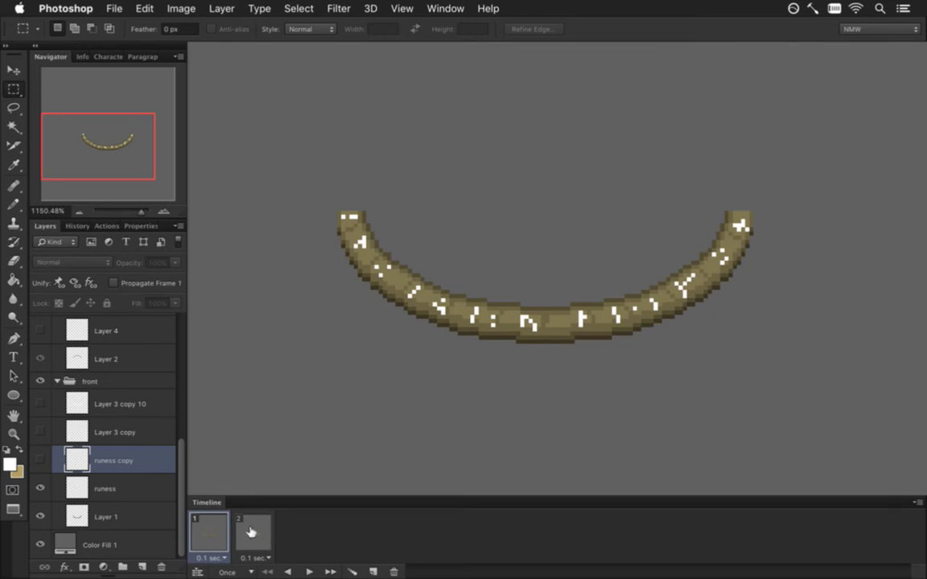
left_click(256, 530)
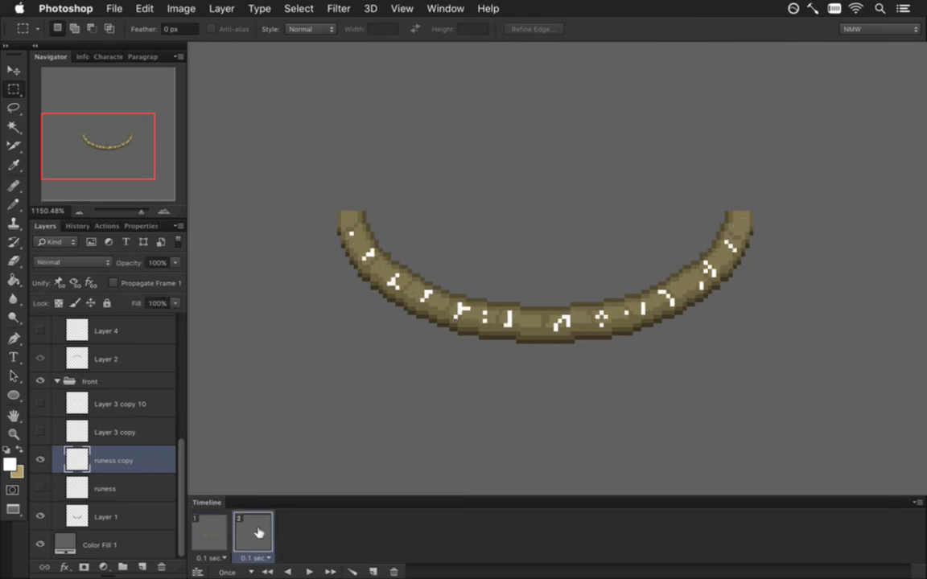
Step: Hide Color Fill 1 in both frames and render the alternating runes over the existing EngineRingFront.png sequence
left_click(215, 522, "shift")
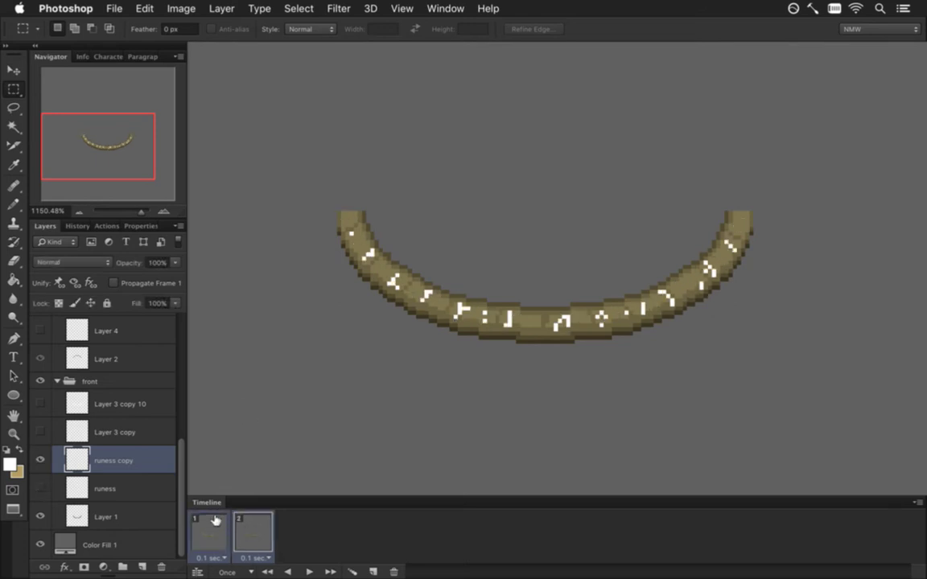
left_click(42, 545)
key("super+alt+shift+r")
key("Return")
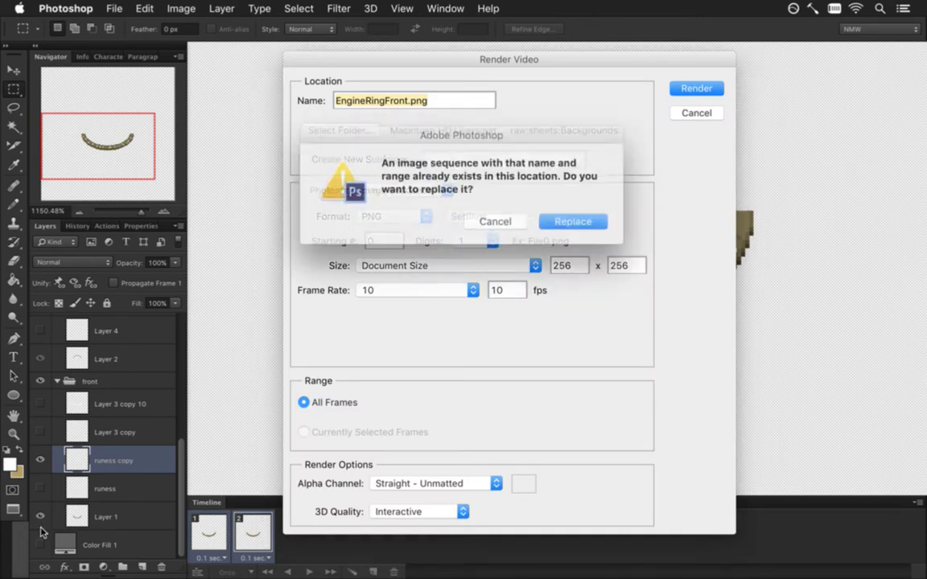
key("Return")
Step: Check the alternating runes on the ring in the running game, quit it and return to Photoshop
key("super+Tab")
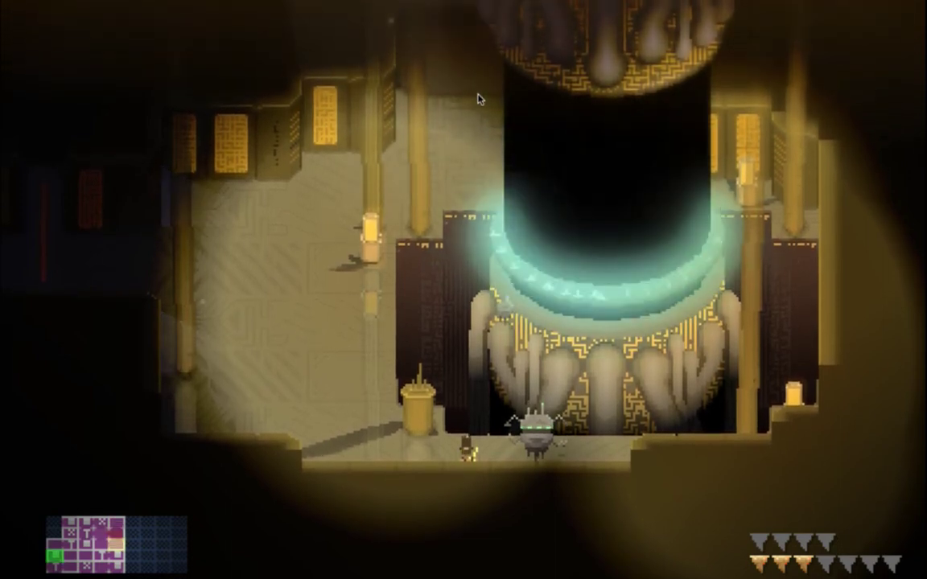
key("super+q")
key("super+Tab")
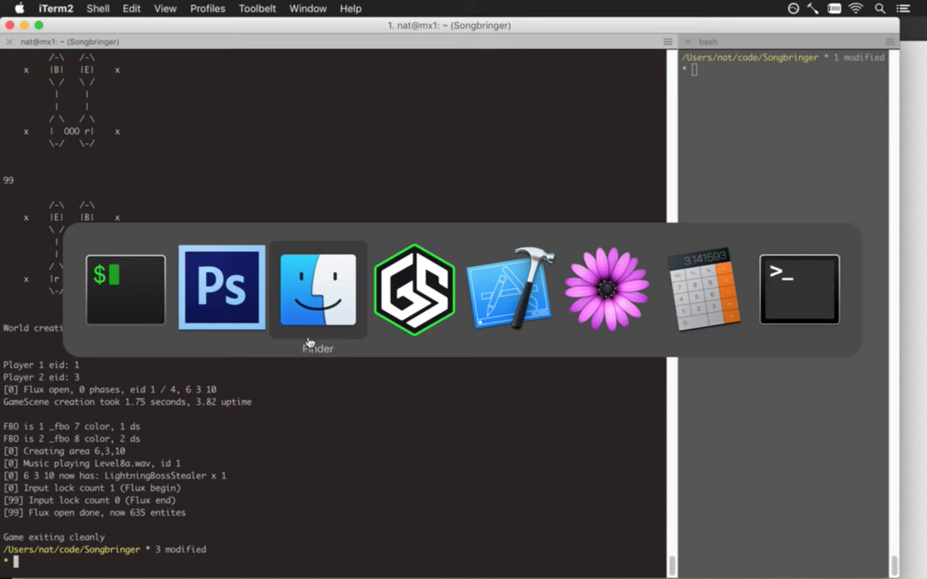
left_click(232, 322)
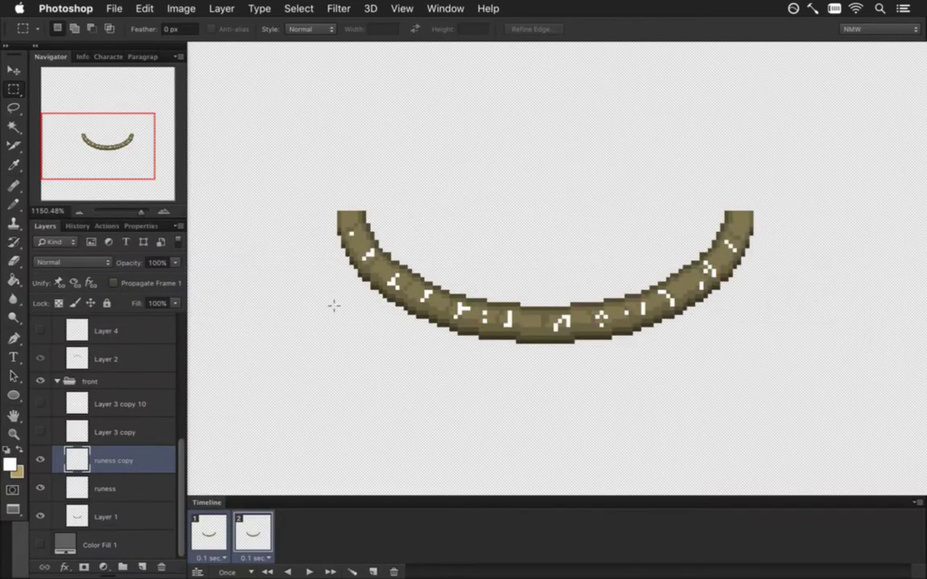
Step: Sample the ring's dark brown edge color as the foreground color and select the runess layer
key("i")
left_click(394, 298)
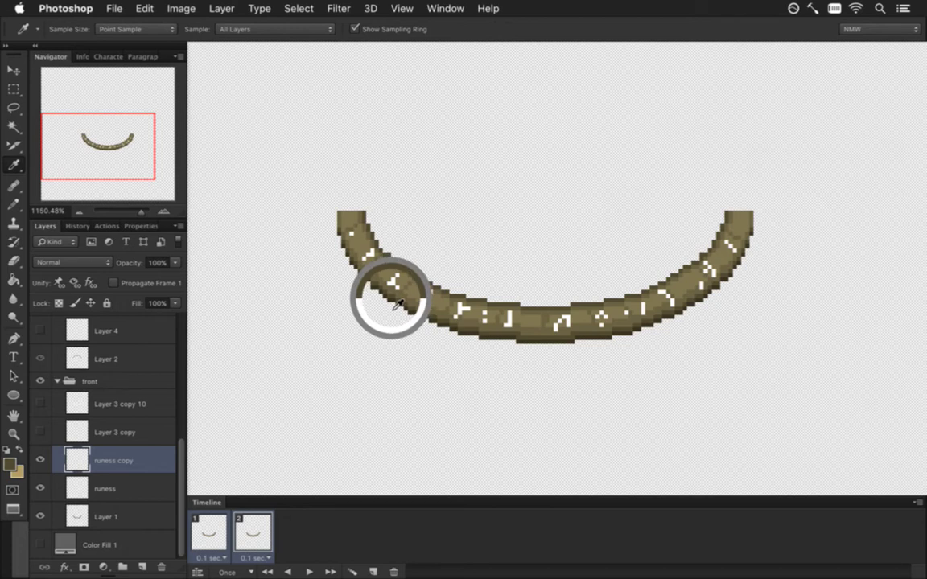
left_click(117, 489)
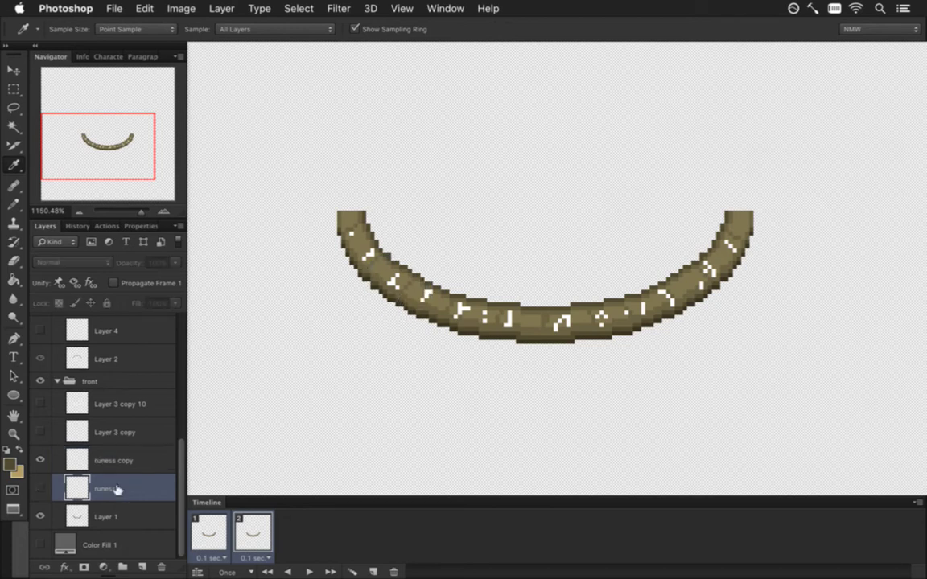
Step: Show the Color Fill 1 background in both frames and select Layer 1 in frame 1
left_click(40, 545)
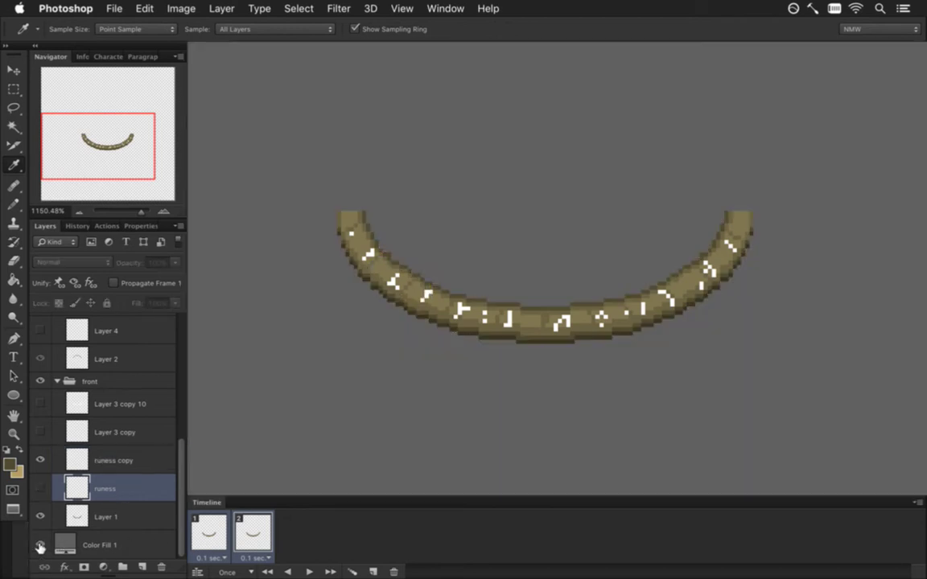
left_click(208, 533)
left_click(95, 511)
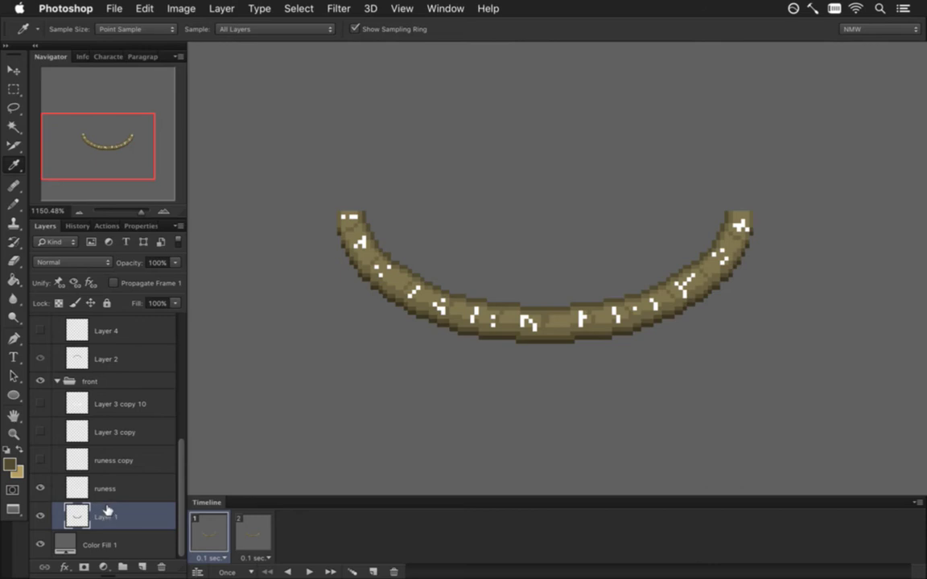
Step: Add a new layer above Layer 1 and paint both sets of rune shapes on it in dark brown with the Pencil
left_click(141, 567)
scroll(164, 443, "down", 1)
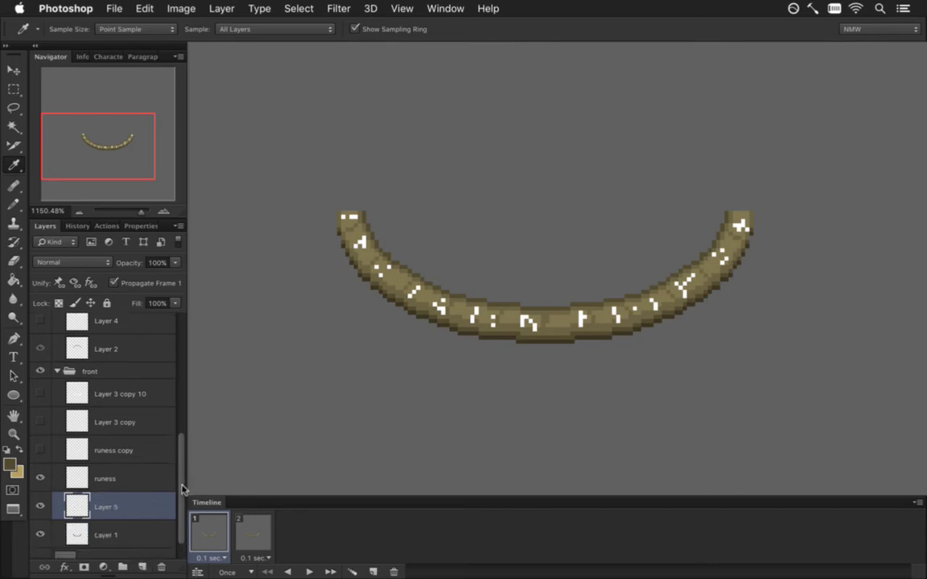
key("b")
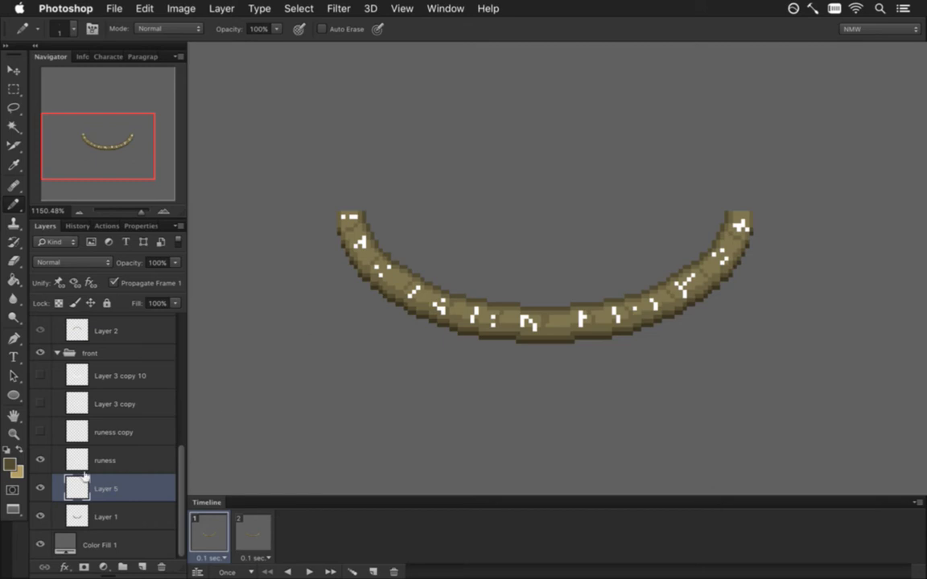
left_click_drag(321, 217, 306, 310)
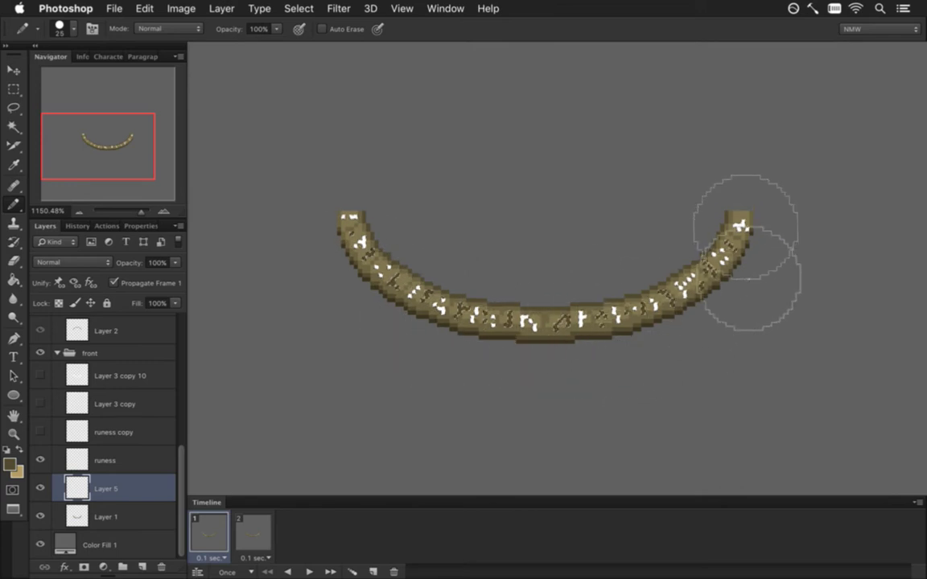
key("m")
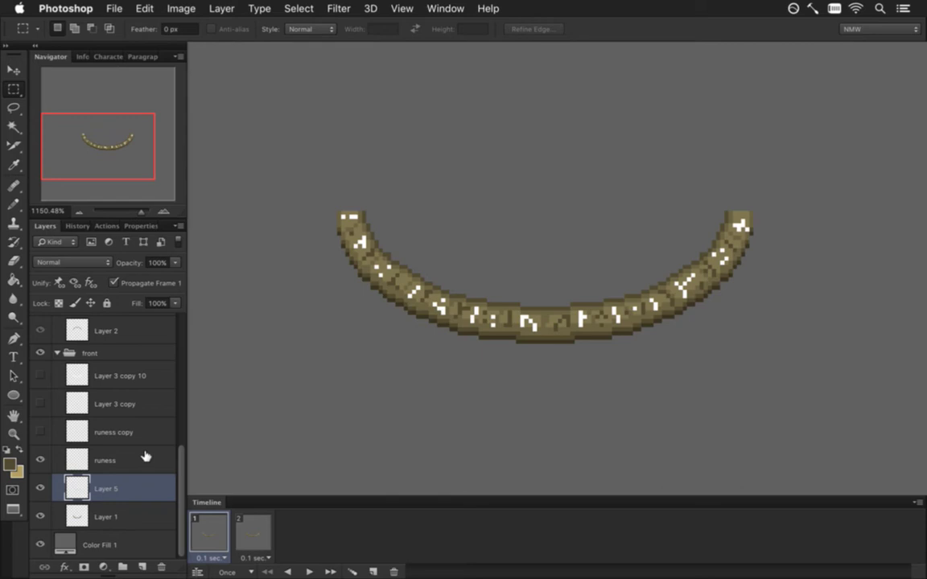
Step: In frame 2, show the runess layer and lower its opacity to 24%
left_click(249, 532)
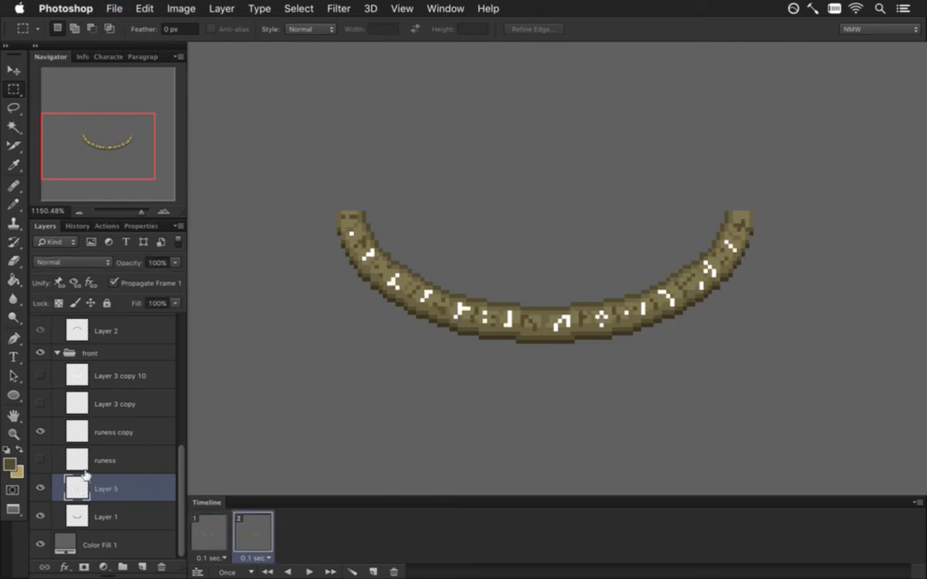
left_click(80, 461)
left_click(41, 460)
left_click(176, 263)
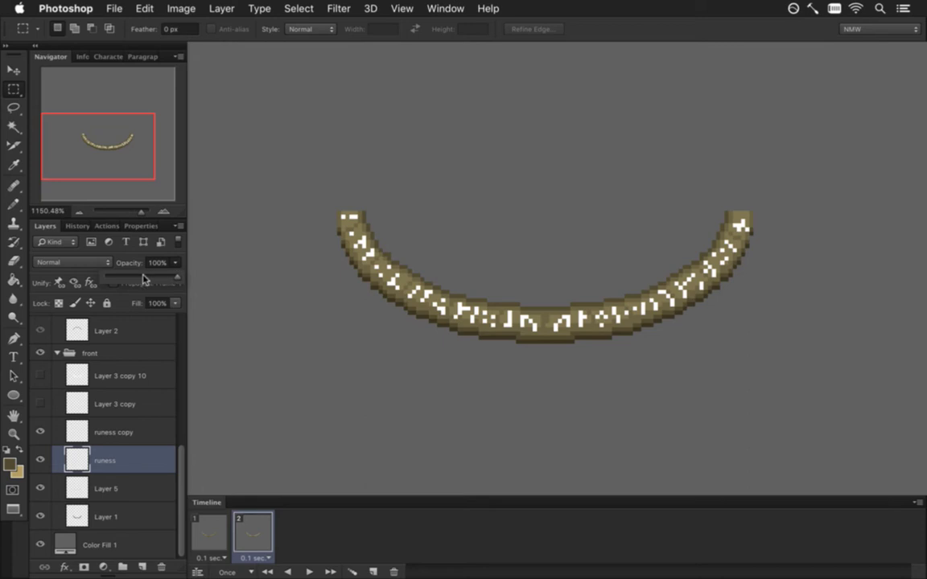
left_click(139, 282)
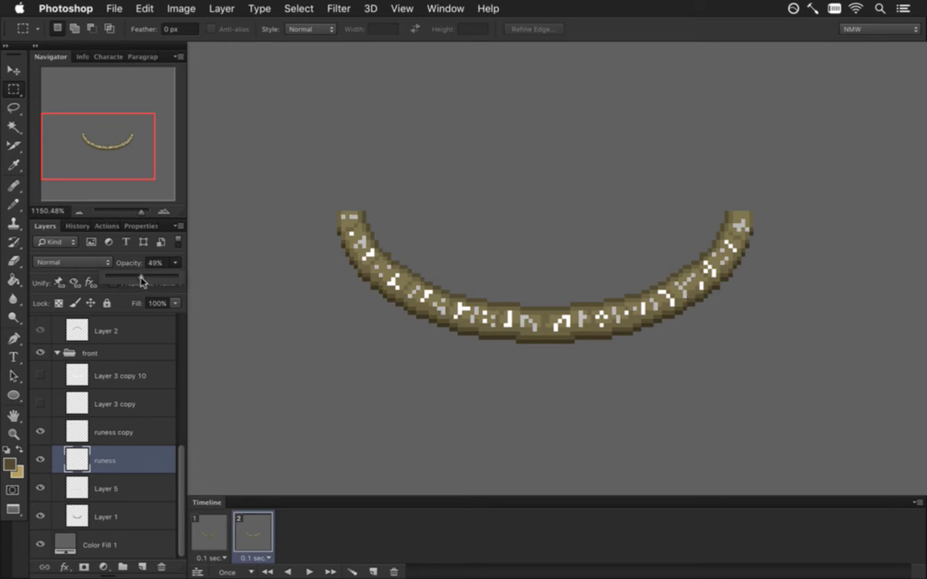
left_click_drag(139, 280, 124, 280)
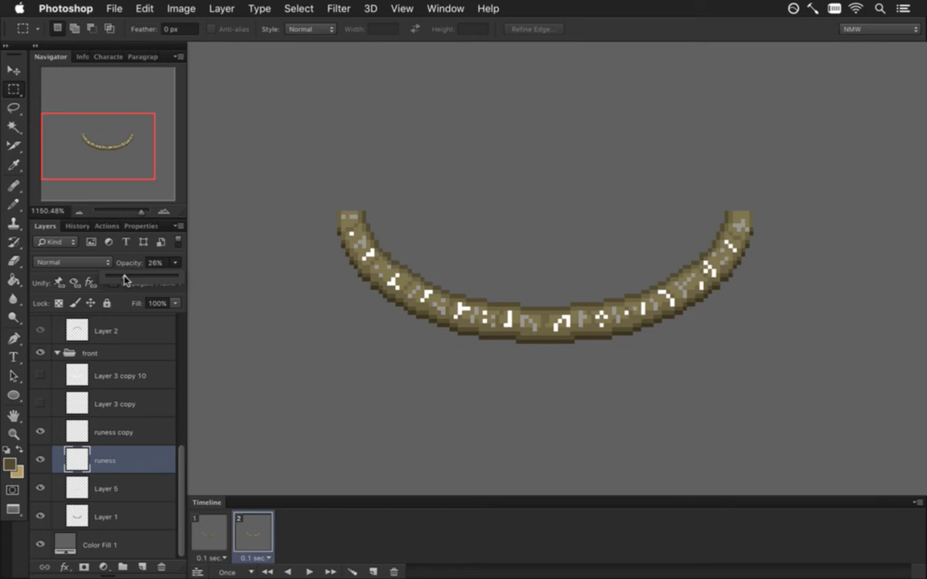
Step: In frame 1, show the runess copy layer, lower the runess layer's opacity to 28% and save the document
left_click(218, 541)
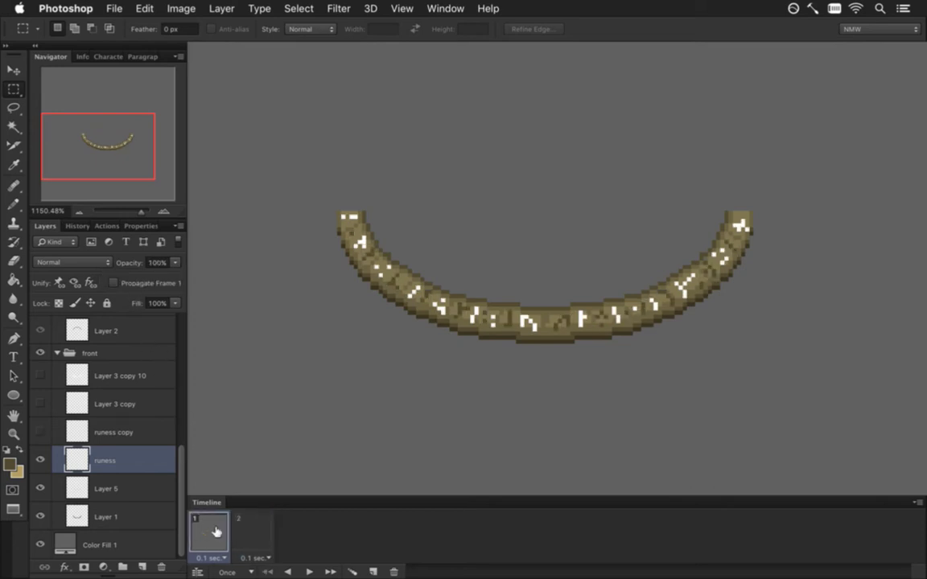
left_click(41, 430)
left_click(174, 263)
left_click_drag(170, 280, 126, 278)
key("super+s")
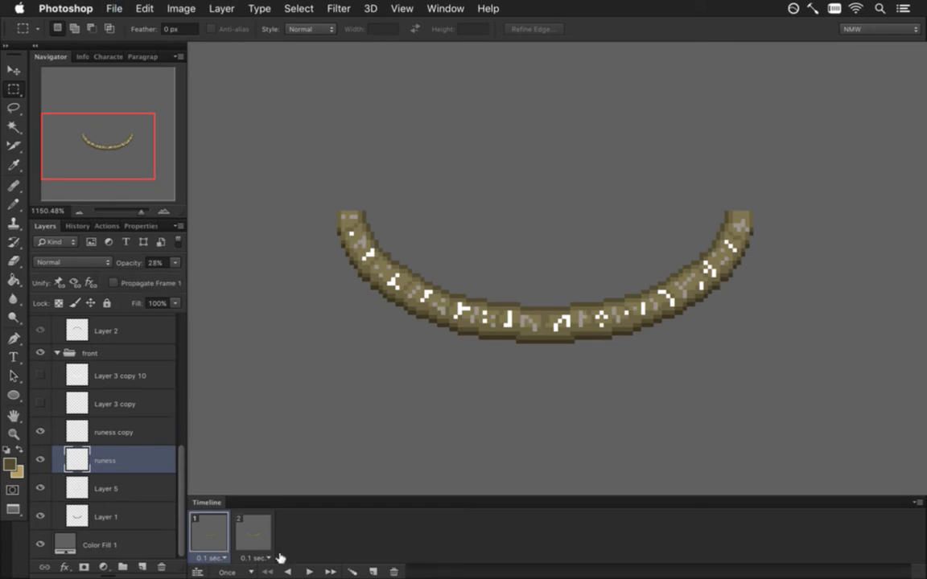
Step: Duplicate frame 1 and hide both rune layers in the first of the three frames, comparing it with the others
left_click(372, 572)
left_click(199, 531)
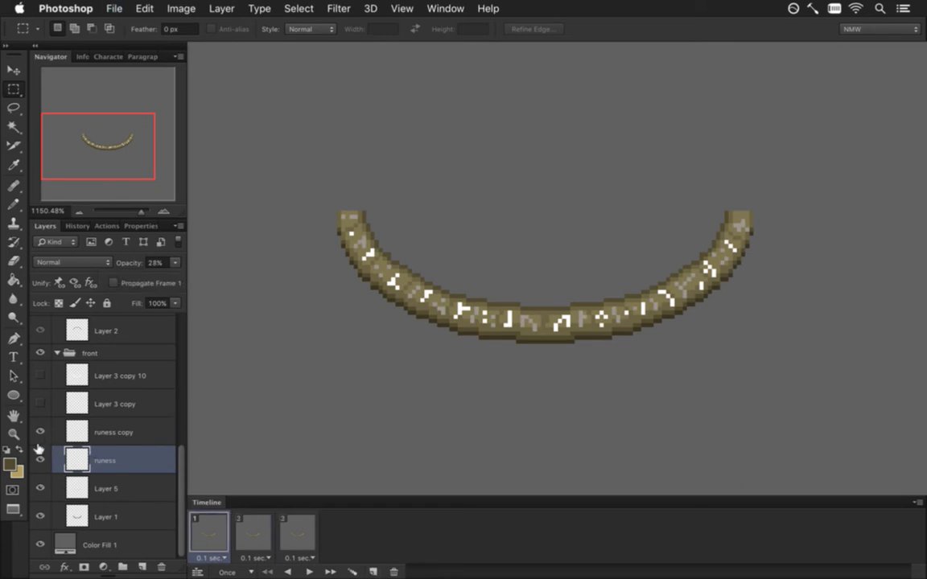
left_click_drag(39, 461, 40, 432)
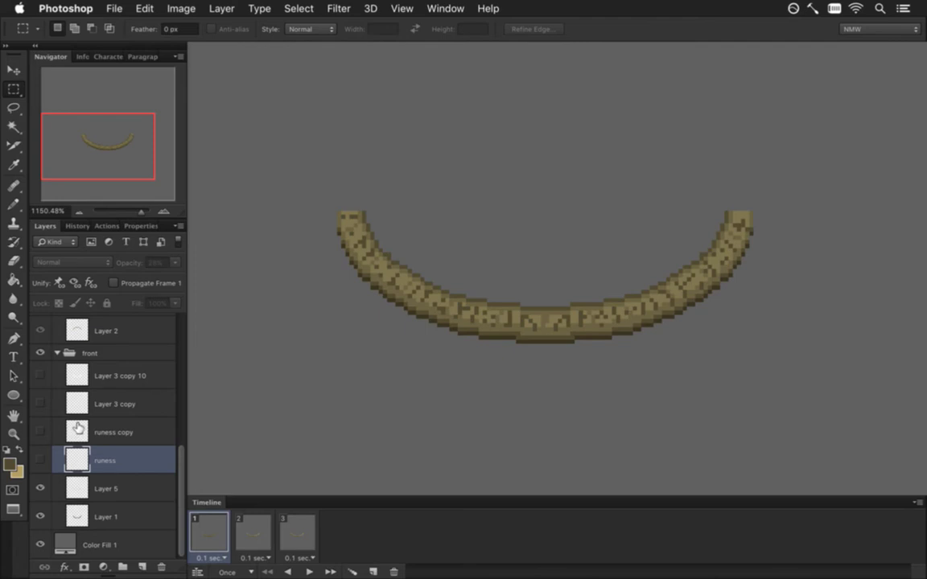
left_click(256, 531)
left_click(302, 530)
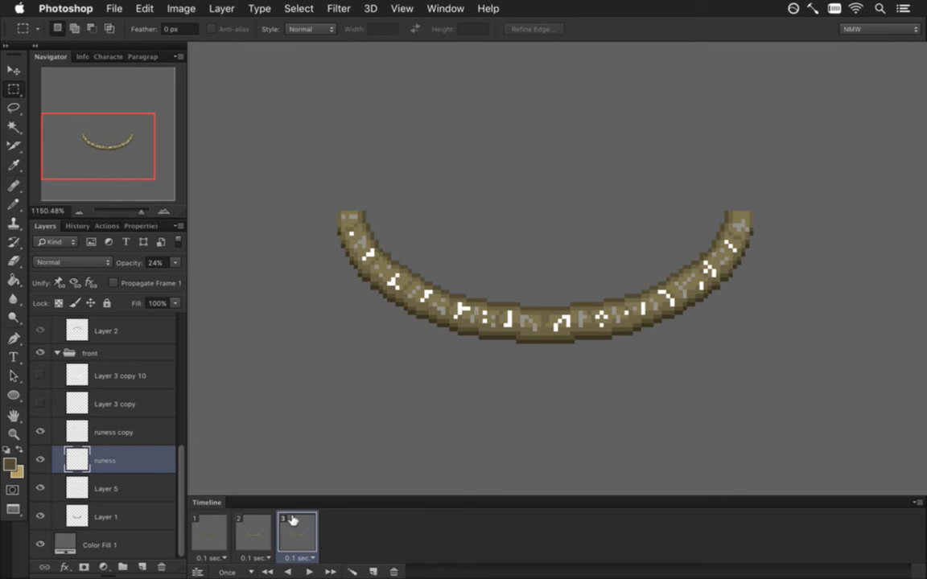
left_click(207, 529)
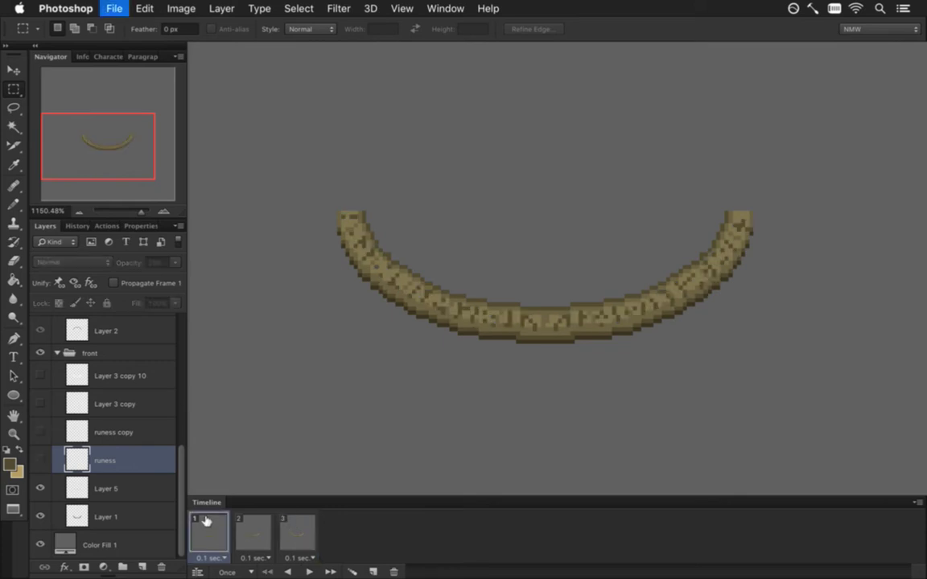
Step: Hide Color Fill 1 in all three frames and render them as a PNG sequence over the existing EngineRingFront.png files
left_click(298, 534, "shift")
left_click(39, 544)
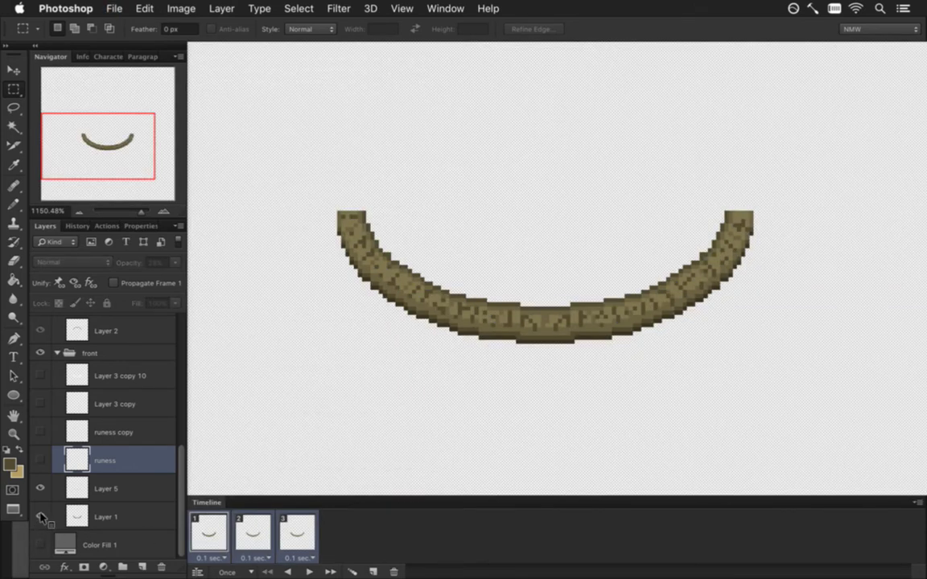
key("super+alt+shift+r")
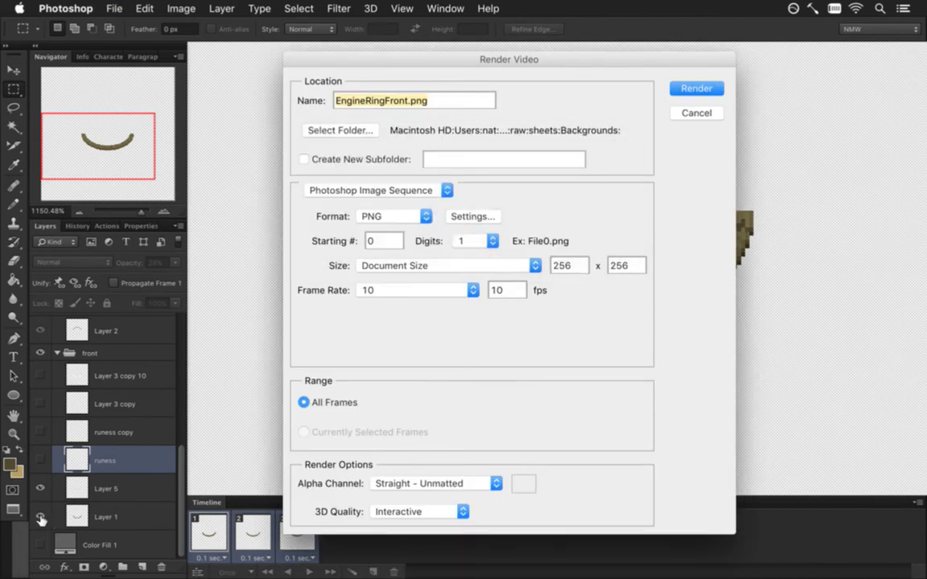
key("Return")
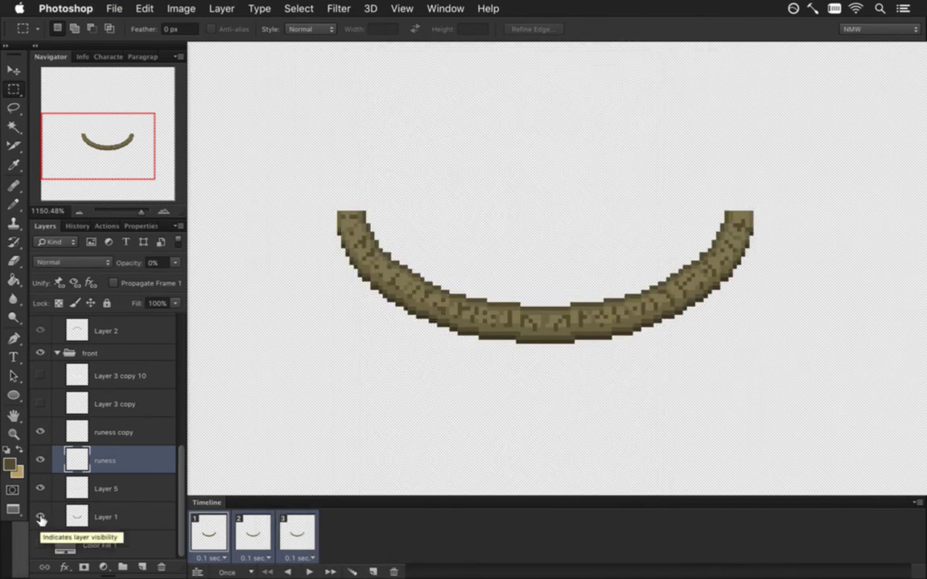
key("super+alt+shift+r")
key("Return")
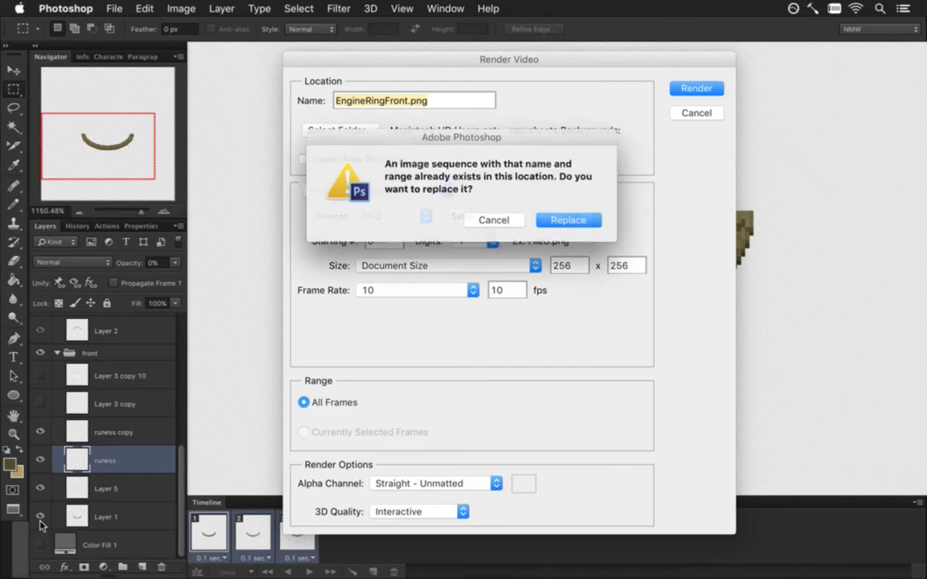
key("Return")
Step: Check the three-frame rune animation on the ring in the running game, quit it and return to Photoshop
key("super+Tab")
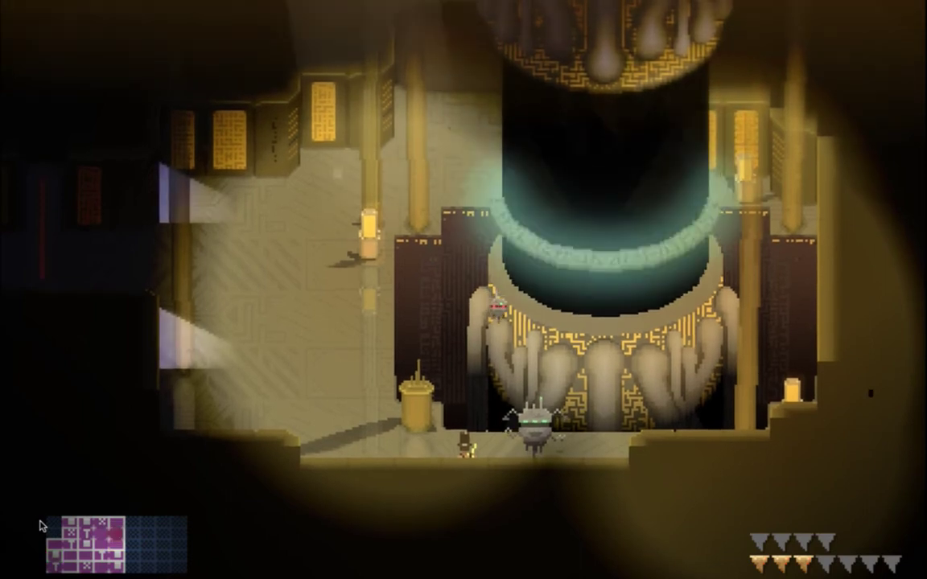
key("super+q")
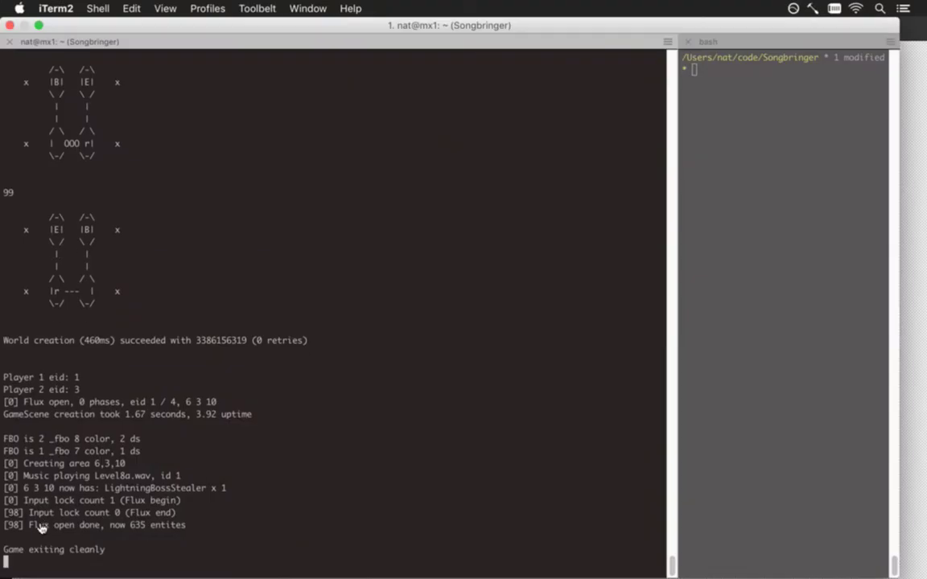
key("super+Tab")
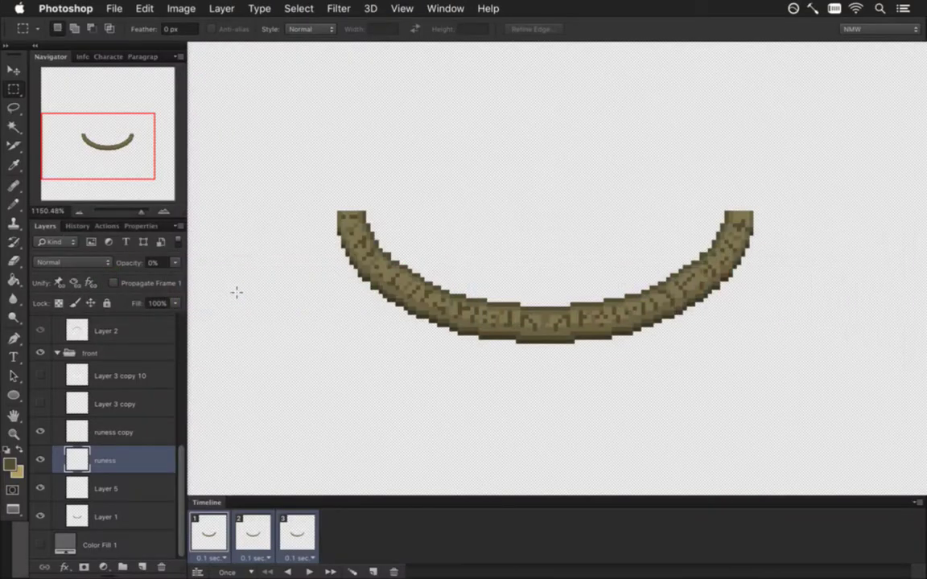
Step: Delete the frame without white runes, and in the new frame 1 show Color Fill 1 and hide both rune layers
left_click(224, 529)
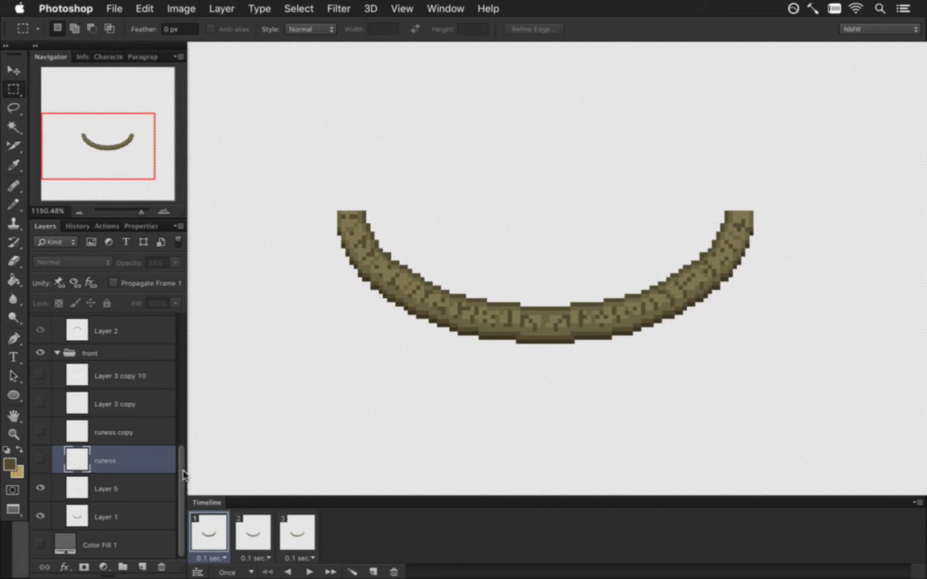
left_click(394, 572)
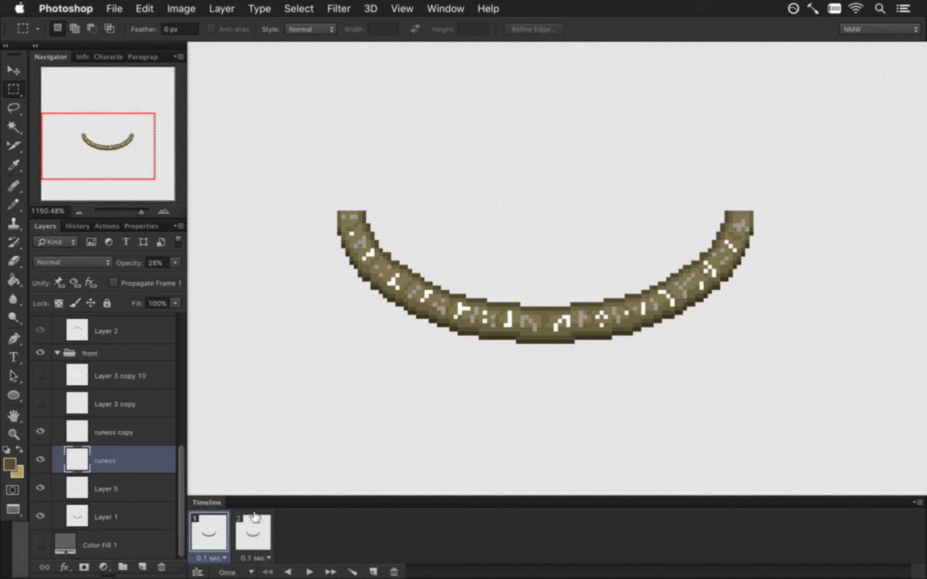
left_click(42, 544)
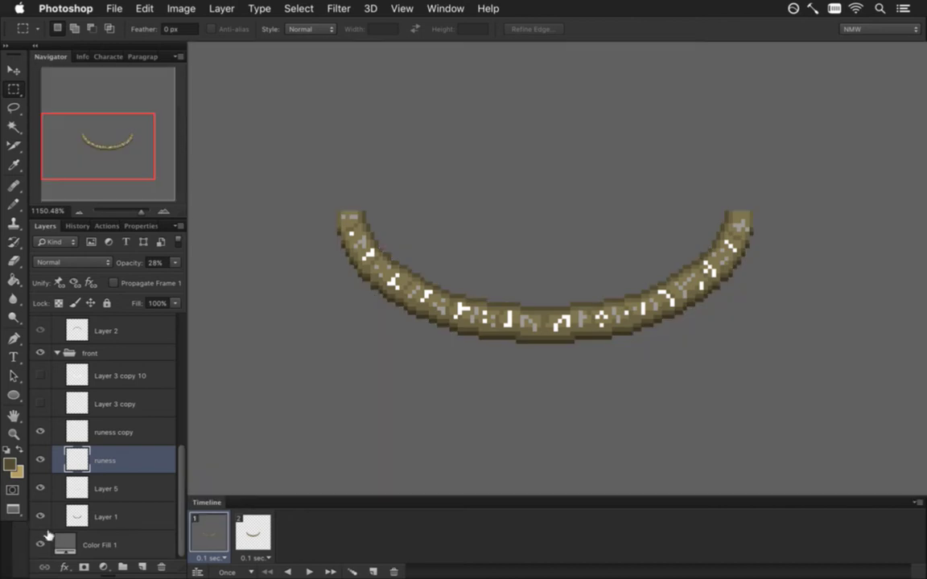
left_click(41, 458)
left_click_drag(42, 456, 41, 432)
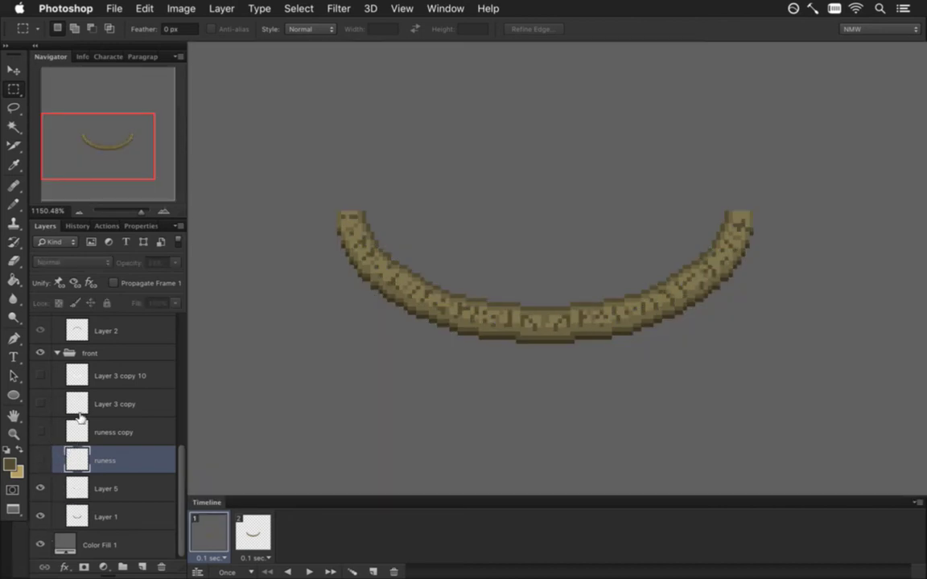
Step: Repaint the rune pixels on Layer 5 with a lighter brown sampled from the ring and clear the selection
left_click(83, 485)
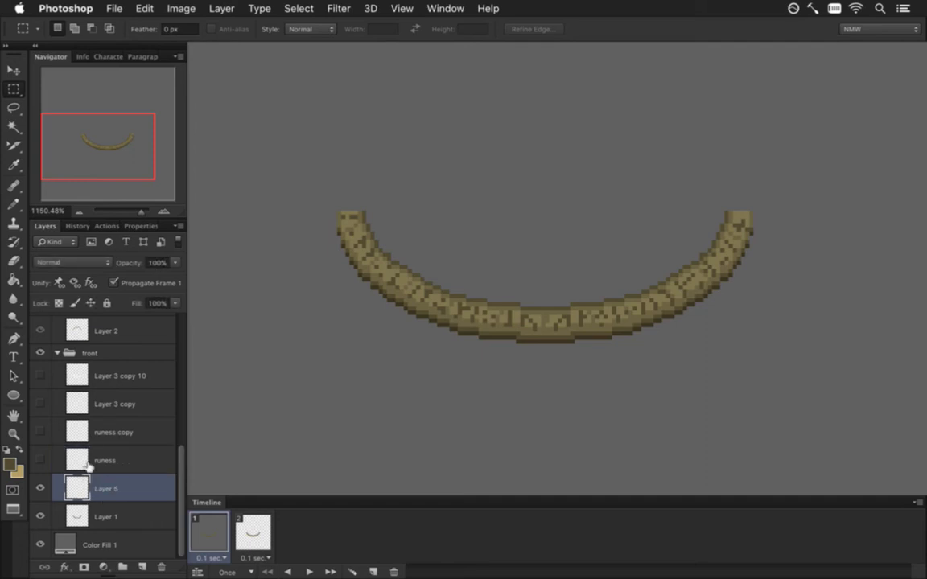
left_click(91, 480, "super")
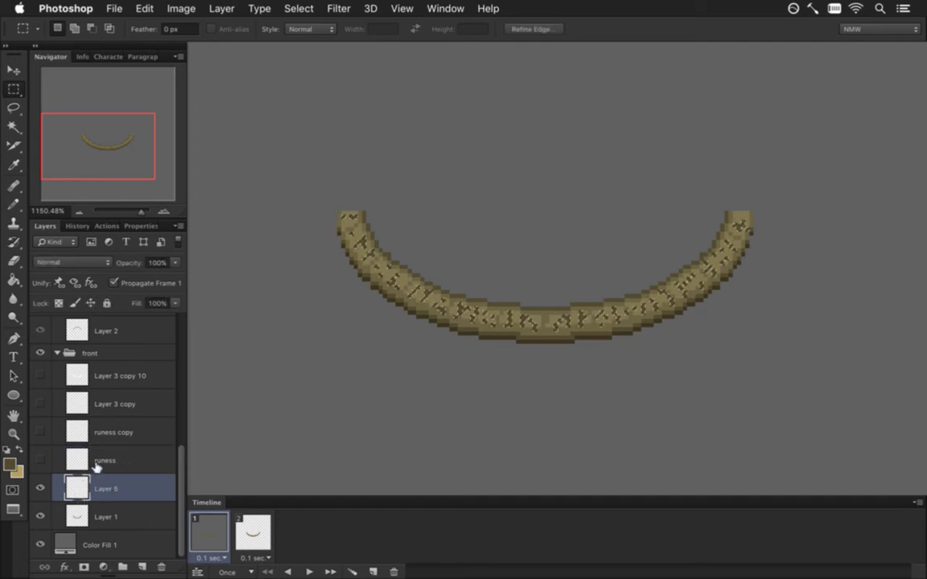
key("i")
left_click(383, 285)
key("b")
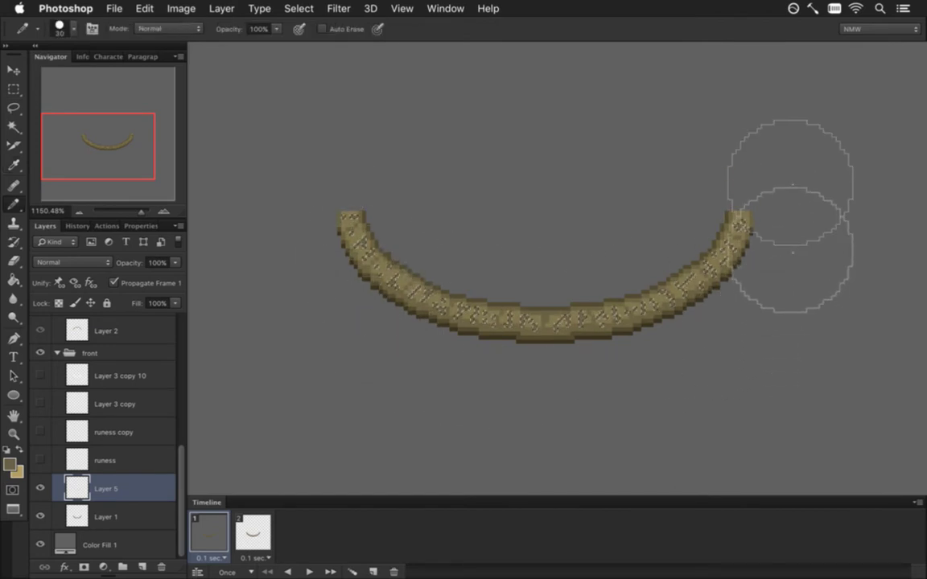
key("m")
key("ctrl+d")
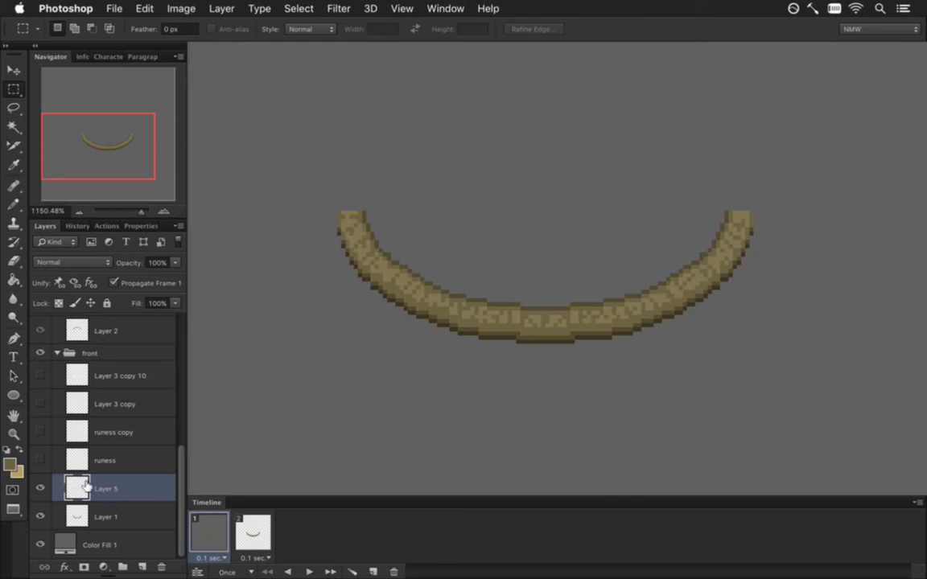
Step: Show the runess and runess copy layers again in frame 1 and hide the Color Fill 1 background
left_click(41, 461)
left_click(40, 432)
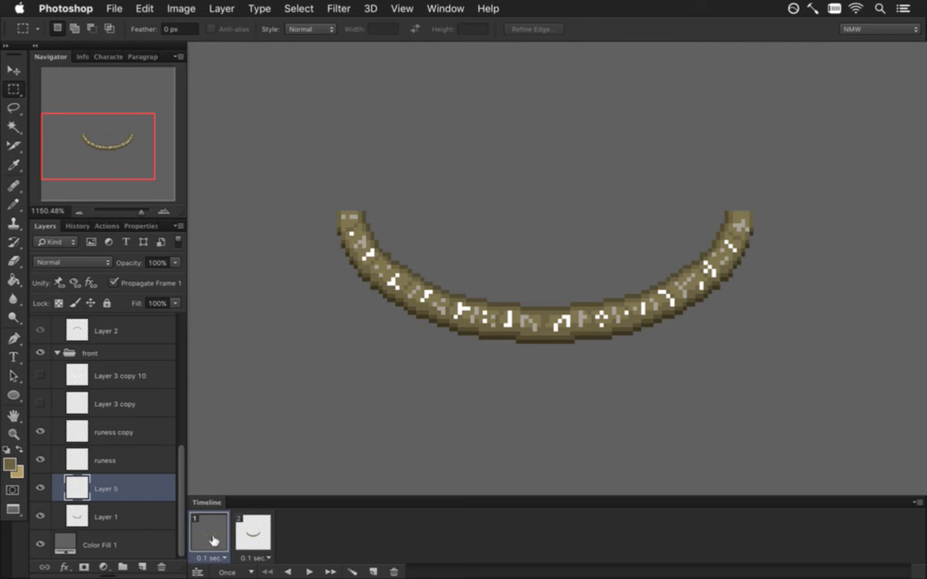
left_click(40, 545)
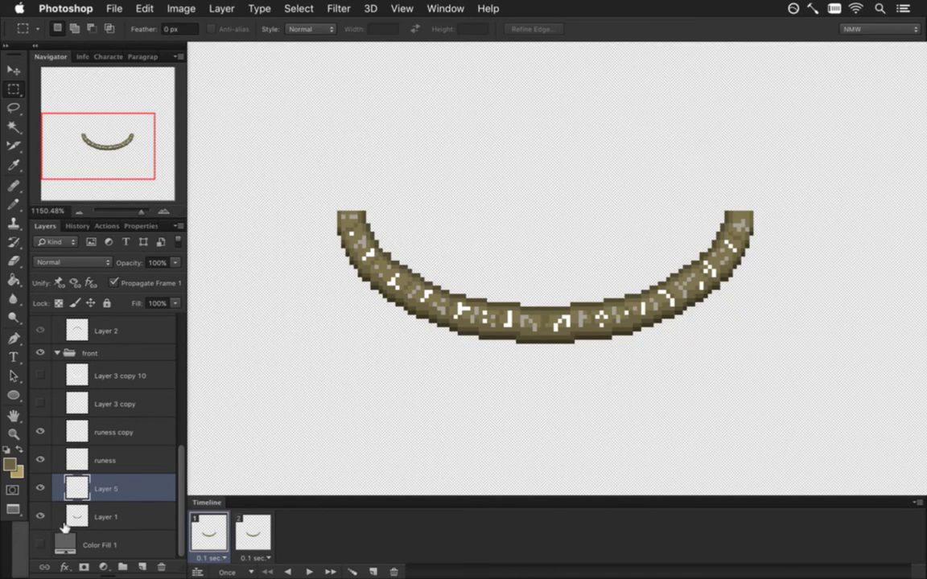
Step: Compare the two frames and set the runess layer's opacity to 100% in frame 2
left_click(250, 533)
left_click(218, 532)
left_click(241, 535)
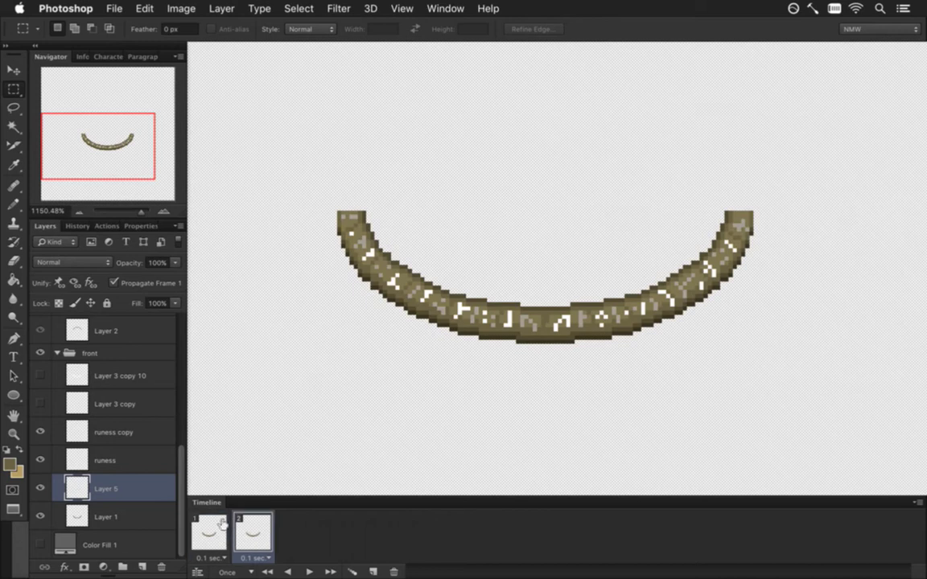
left_click(68, 455)
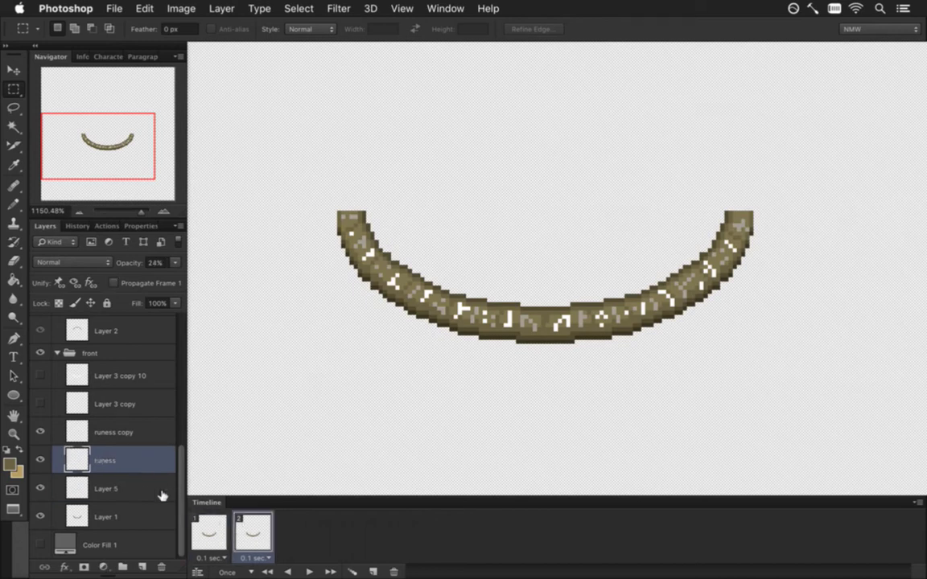
left_click(208, 532)
left_click(253, 529)
key("0")
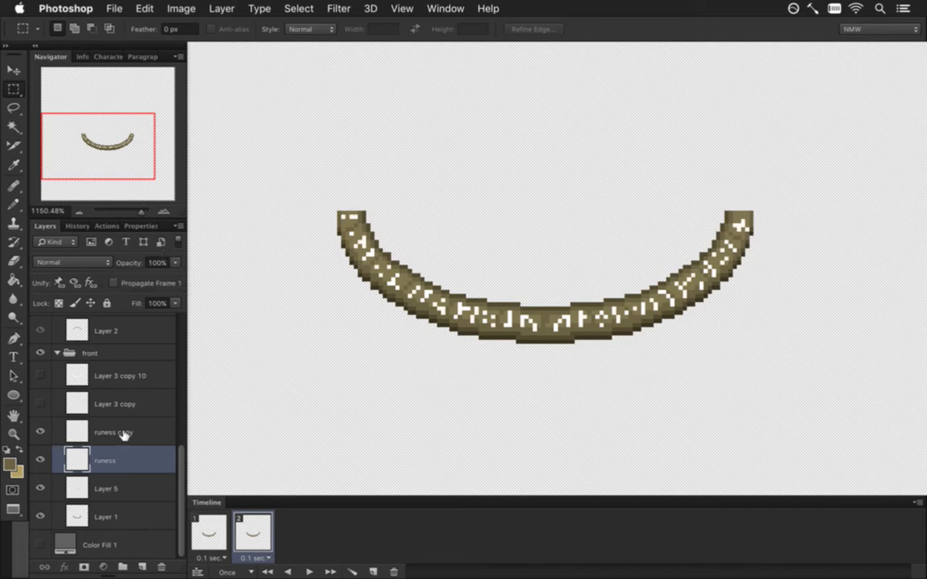
Step: Lower the runess copy layer's opacity to 18% in frame 2
left_click(122, 433)
left_click(175, 262)
left_click_drag(177, 277, 121, 278)
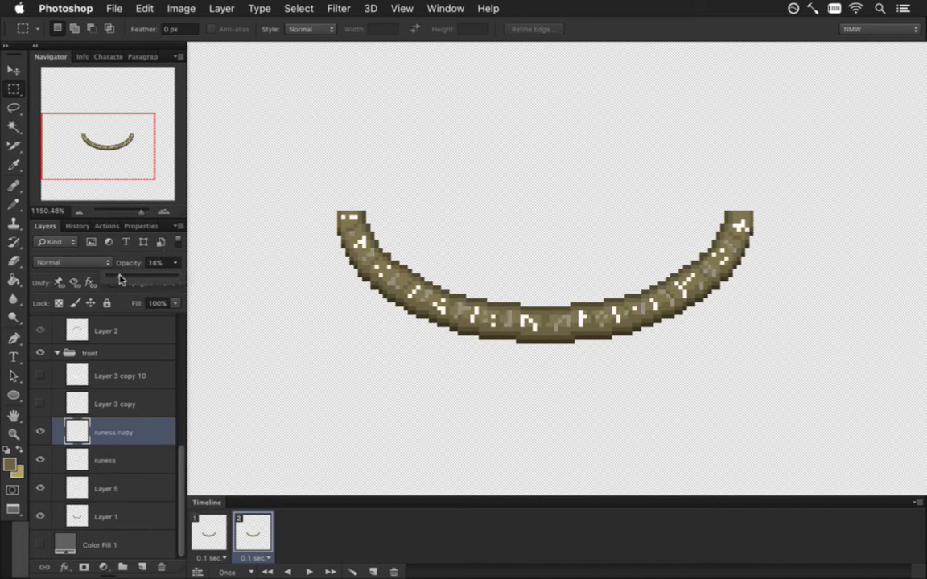
Step: Compare the two frames and render all frames as the PNG sequence EngineRingFront.png, replacing the existing files
left_click(209, 531)
left_click(237, 524)
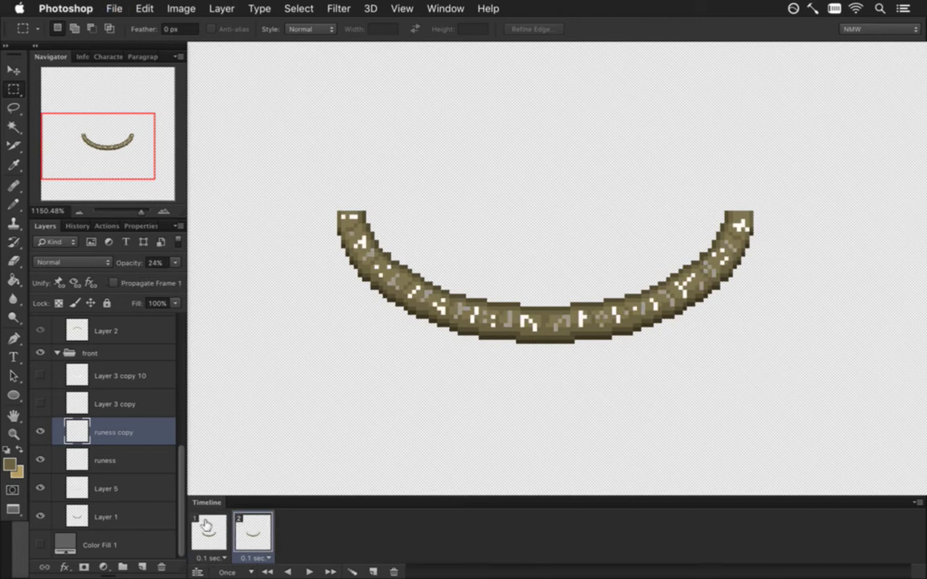
key("super+alt+shift+r")
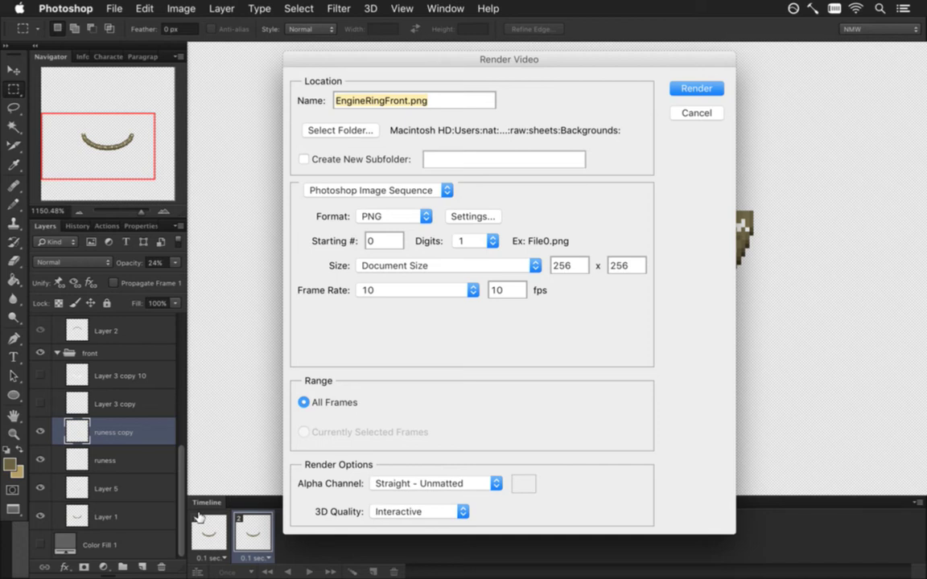
key("Return")
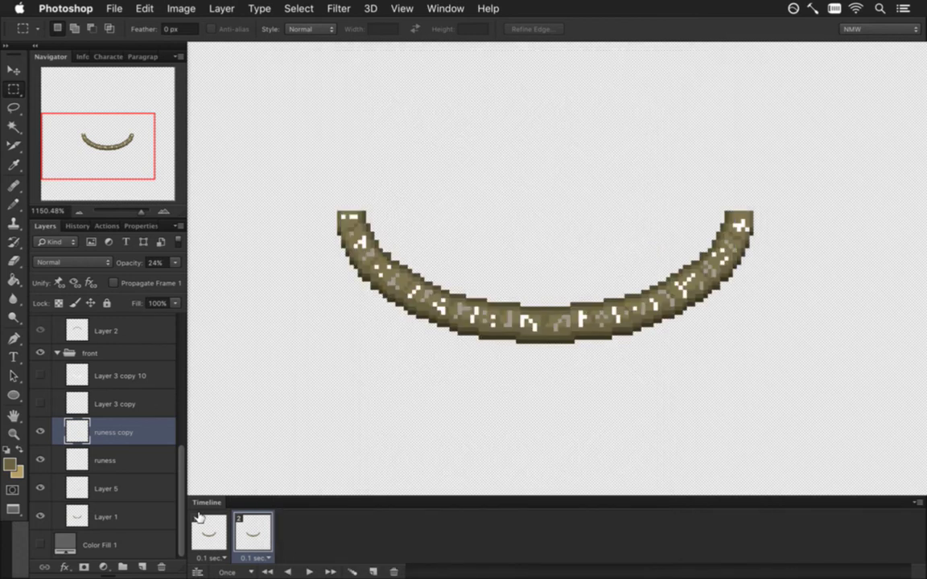
key("super+alt+shift+r")
key("Return")
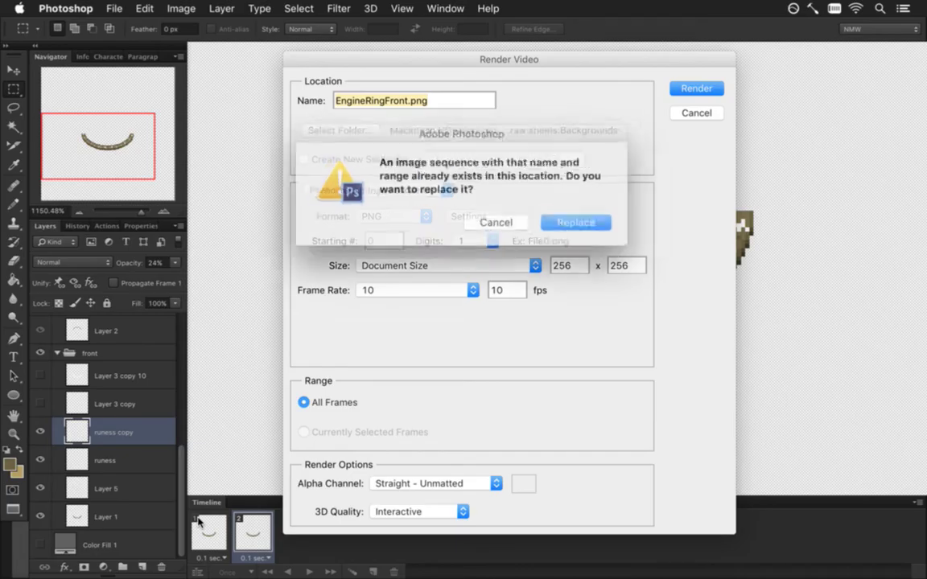
key("Return")
Step: Check the animated ring in the running game, quit the game and return to Photoshop
key("super+Tab")
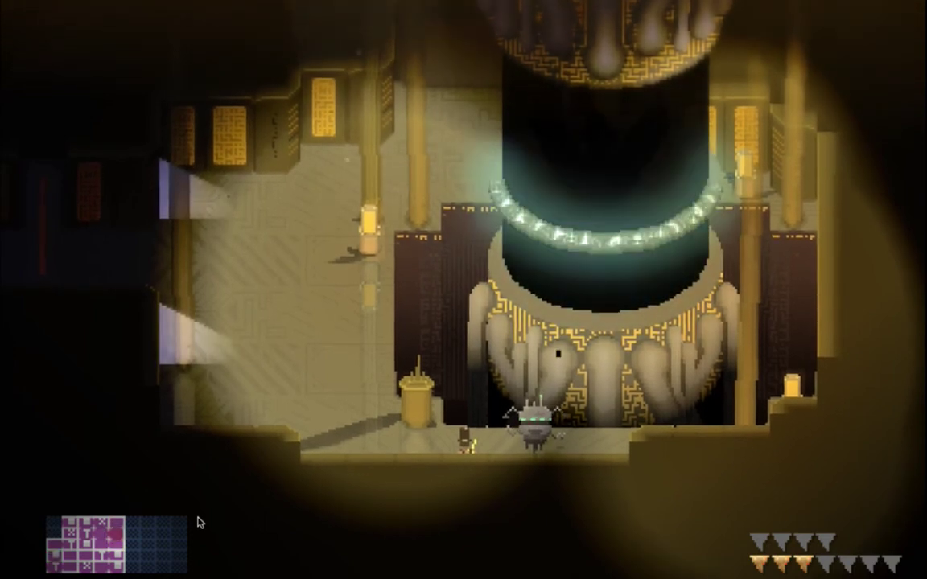
key("super+q")
key("super+Tab")
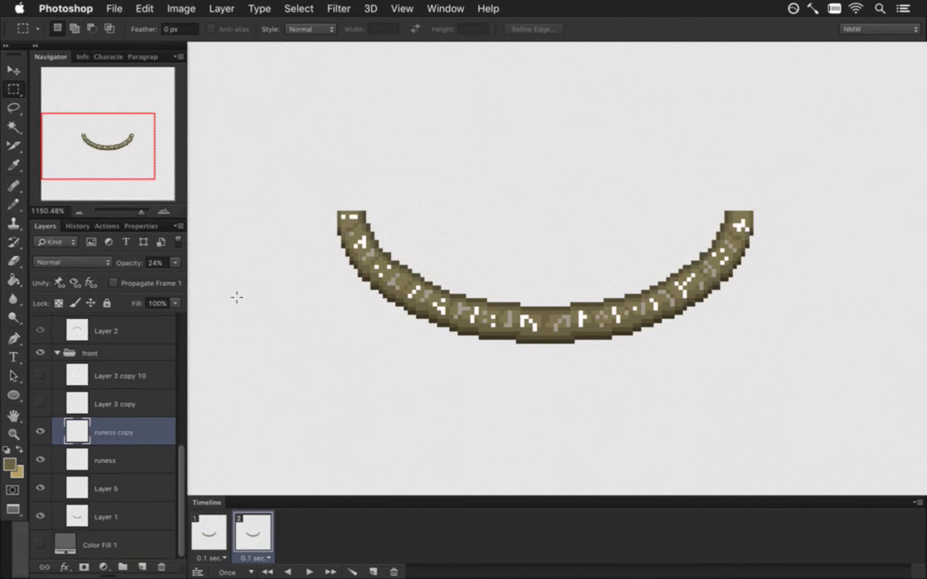
Step: Switch to Xcode, go back from Saves.txt to the entity definitions file and search it for "engine"
key("super+Tab")
key("super+Tab")
key("super+Tab")
key("super+Tab")
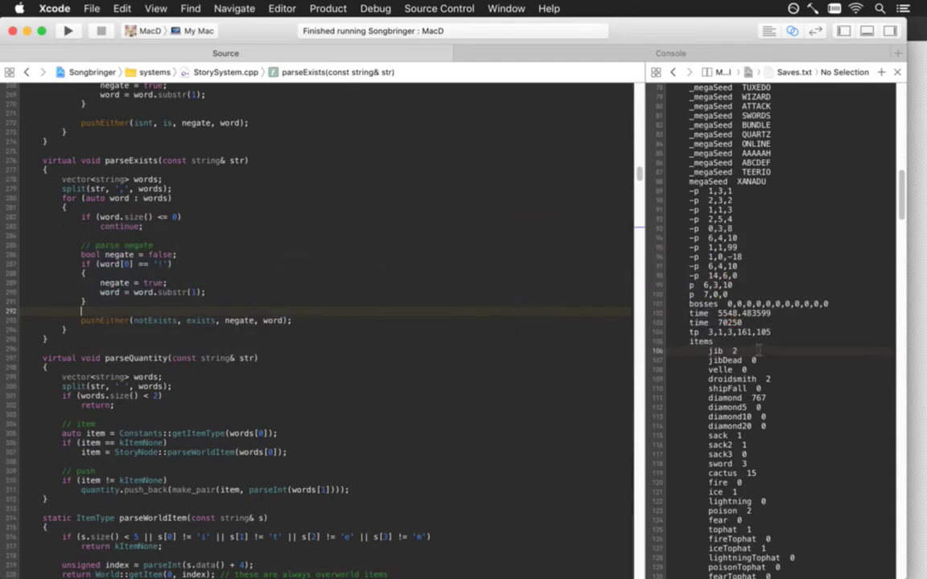
left_click(748, 341)
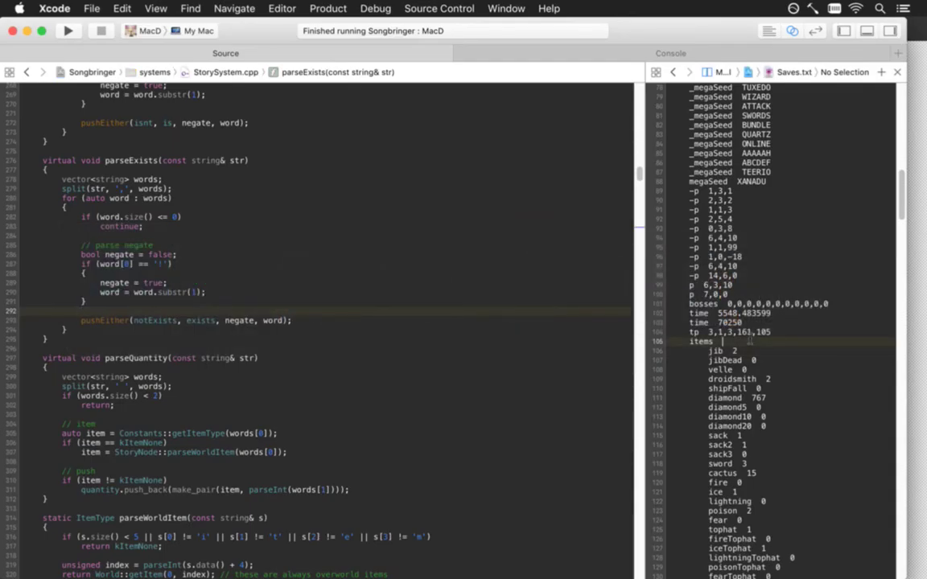
key("ctrl+super+Left")
key("ctrl+super+Left")
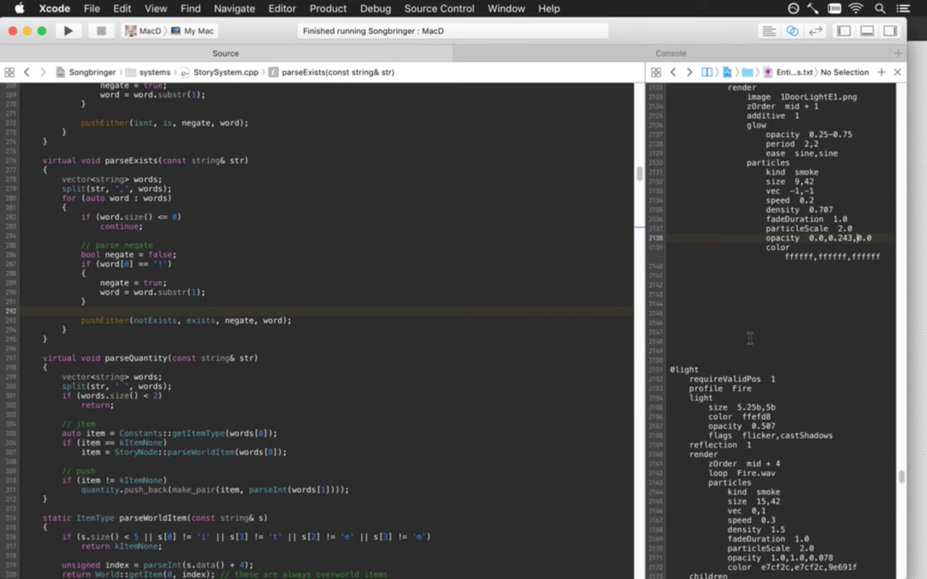
key("ctrl+super+Left")
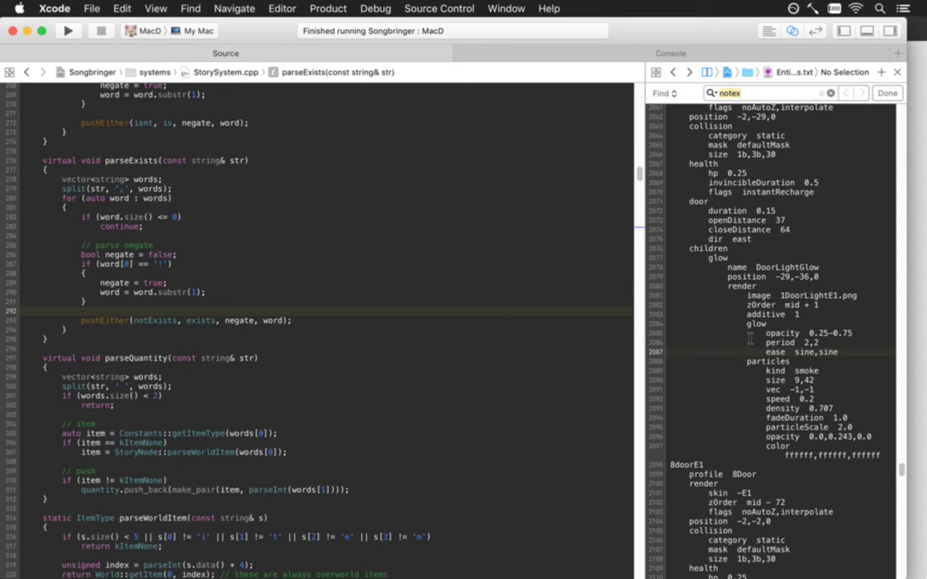
type("engine")
key("Escape")
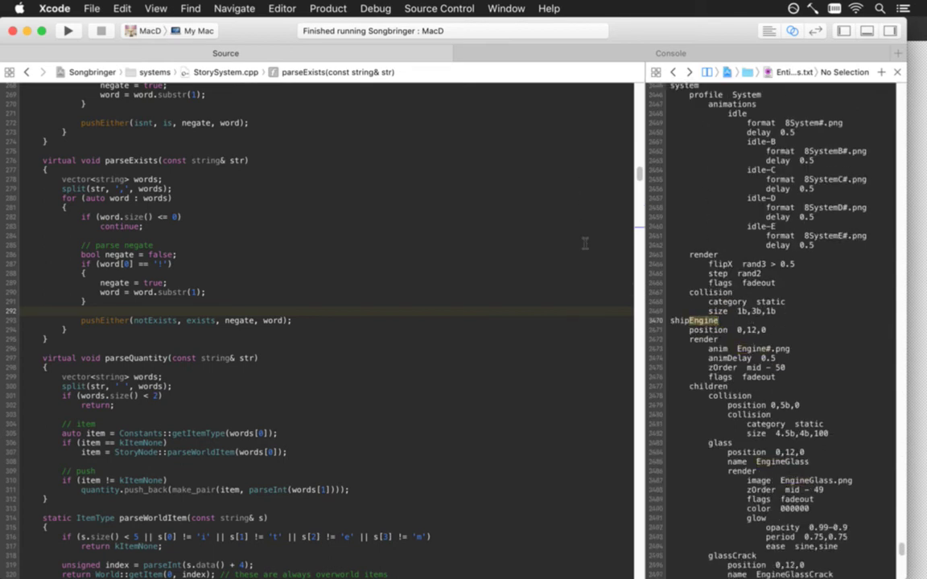
Step: Copy the ringGlow colour value 96f2eb from the shipEngine definition and switch back to Photoshop
left_click(783, 499)
key("Down")
key("Down")
key("Down")
key("Down")
key("Down")
key("Down")
key("Down")
key("Down")
key("Down")
key("Down")
key("Down")
key("Down")
key("Down")
key("Down")
key("Down")
key("Down")
key("Down")
key("Down")
key("Down")
key("Down")
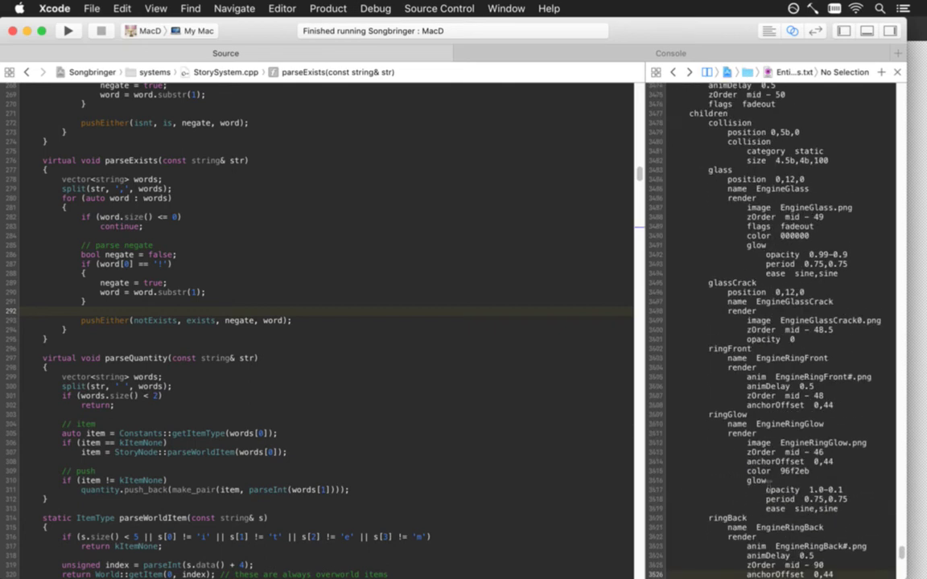
key("Down")
key("Down")
key("Down")
key("Down")
key("Up")
key("Up")
key("Up")
key("Up")
key("Up")
key("Up")
key("Up")
key("Up")
key("Up")
key("Up")
key("Up")
key("Up")
key("Up")
key("Up")
key("Up")
key("alt+shift+Right")
key("super+c")
key("super+Tab")
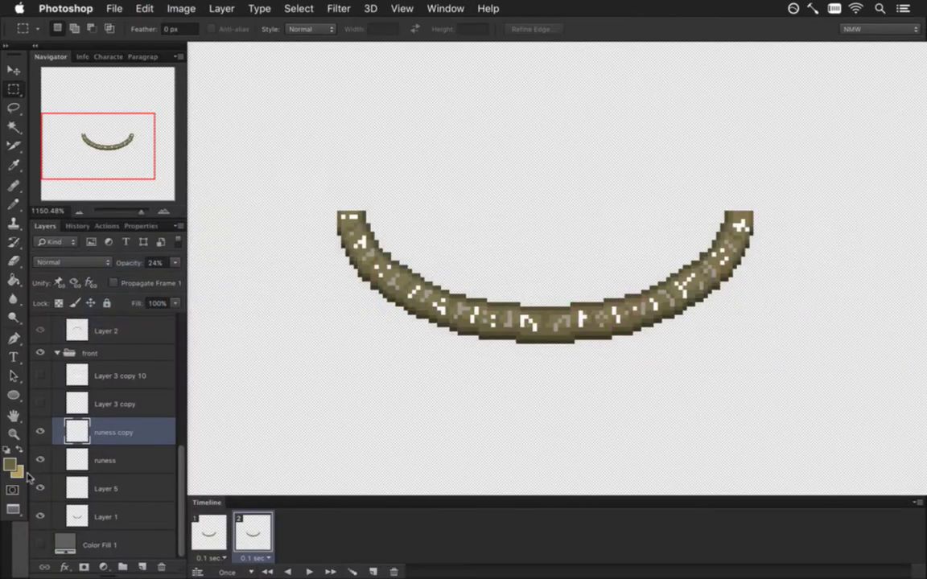
Step: Set the foreground colour to the copied glow colour 96f2eb
left_click(11, 463)
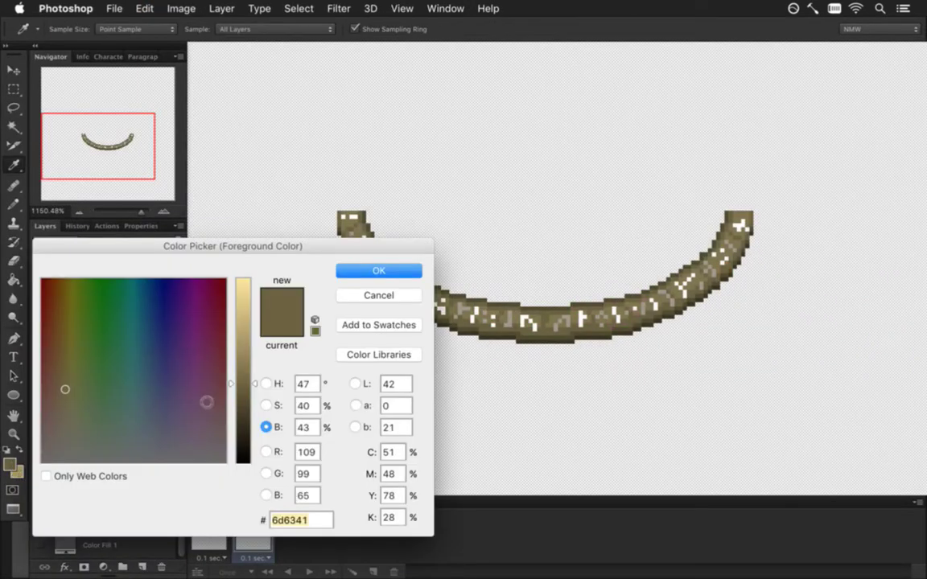
key("super+v")
left_click(358, 271)
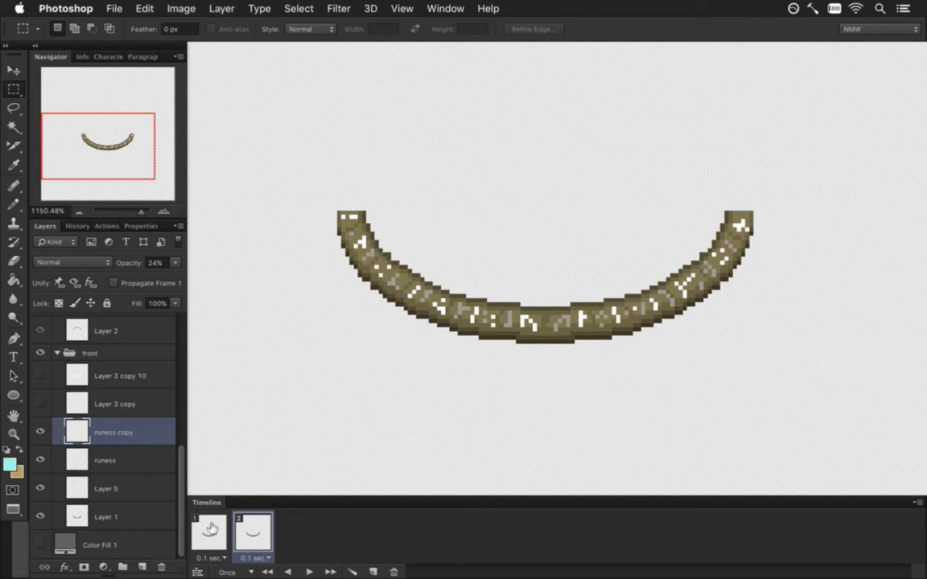
Step: Show the Color Fill 1 background and recolour the runess layer's rune pixels cyan with the Pencil in frame 1
left_click(40, 545)
left_click(201, 537)
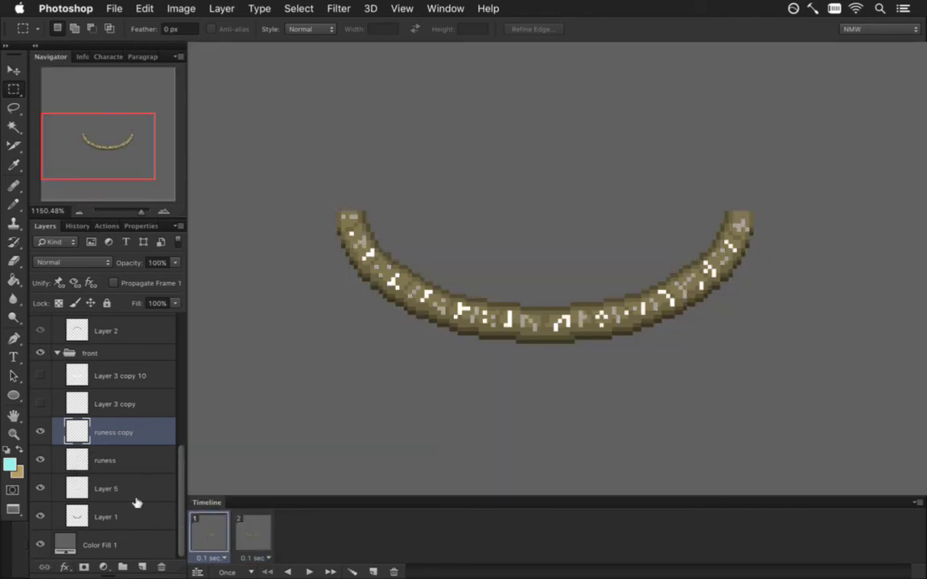
left_click(92, 456)
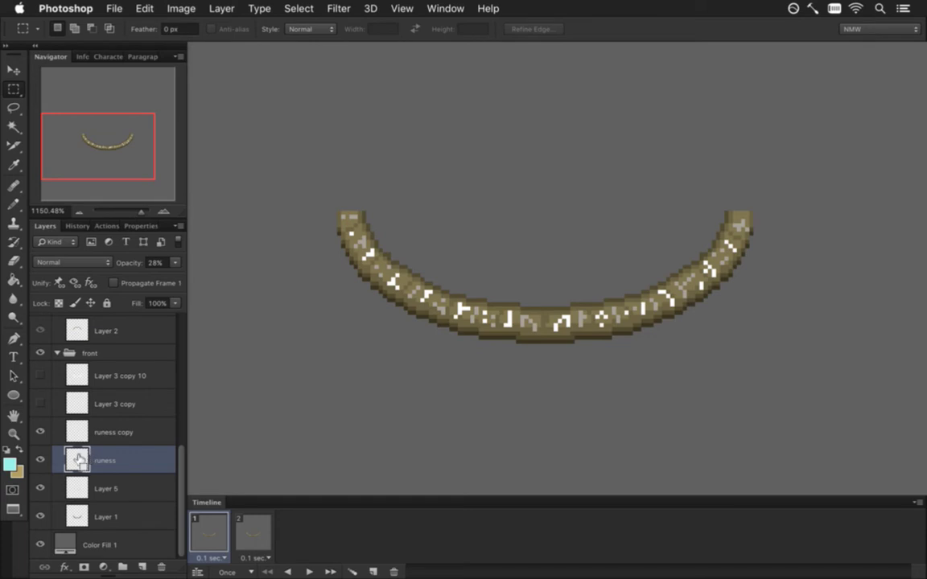
key("b")
mouse_move(351, 233)
left_mouse_down()
mouse_move(390, 286)
mouse_move(677, 298)
mouse_move(761, 235)
left_mouse_up()
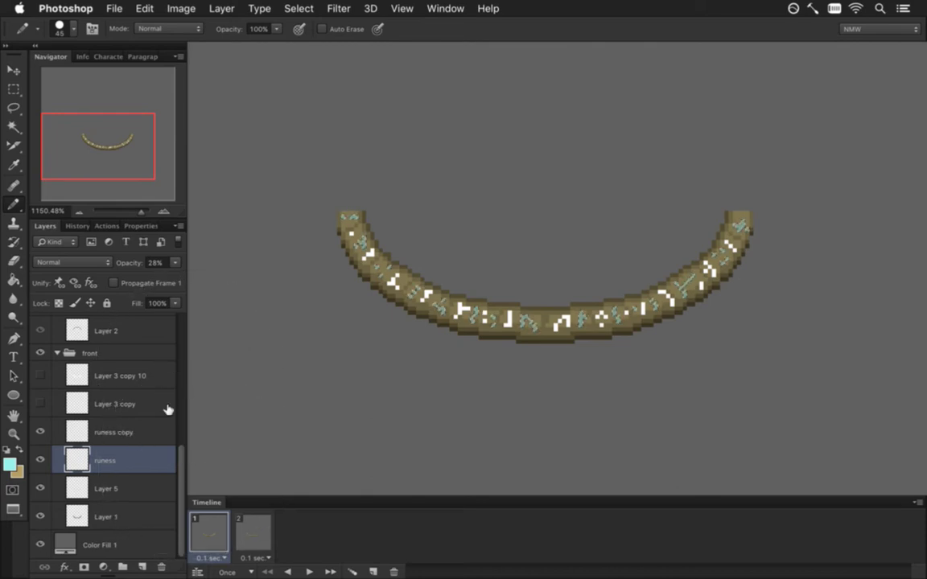
Step: Recolour the rune pixels on the runess copy layer with the same cyan
left_click(81, 433)
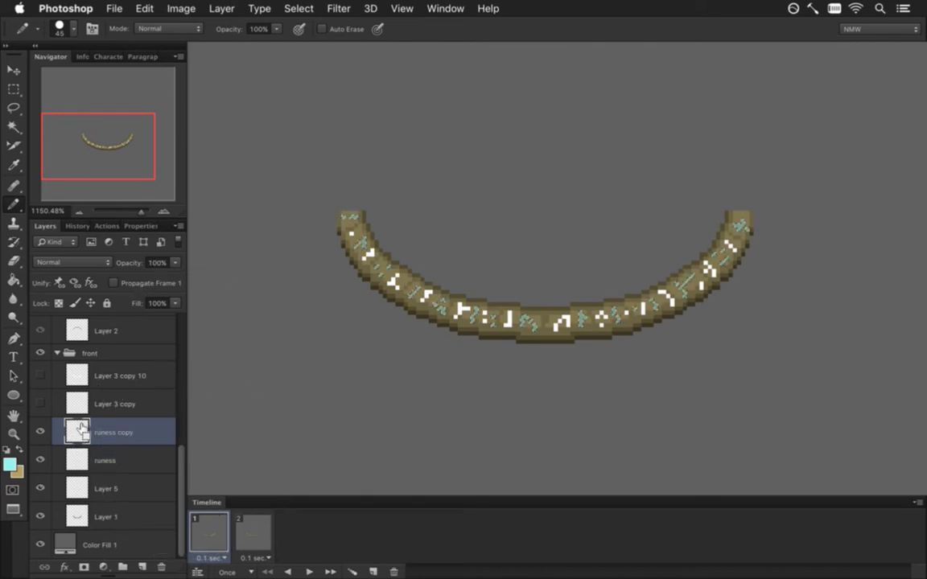
mouse_move(334, 266)
left_mouse_down()
mouse_move(340, 227)
mouse_move(413, 288)
mouse_move(579, 305)
mouse_move(755, 269)
left_mouse_up()
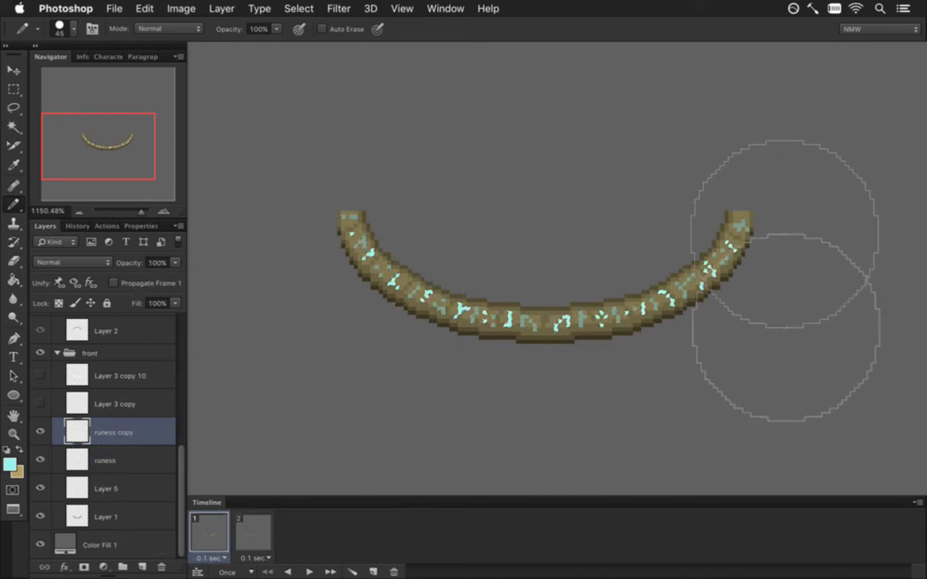
key("m")
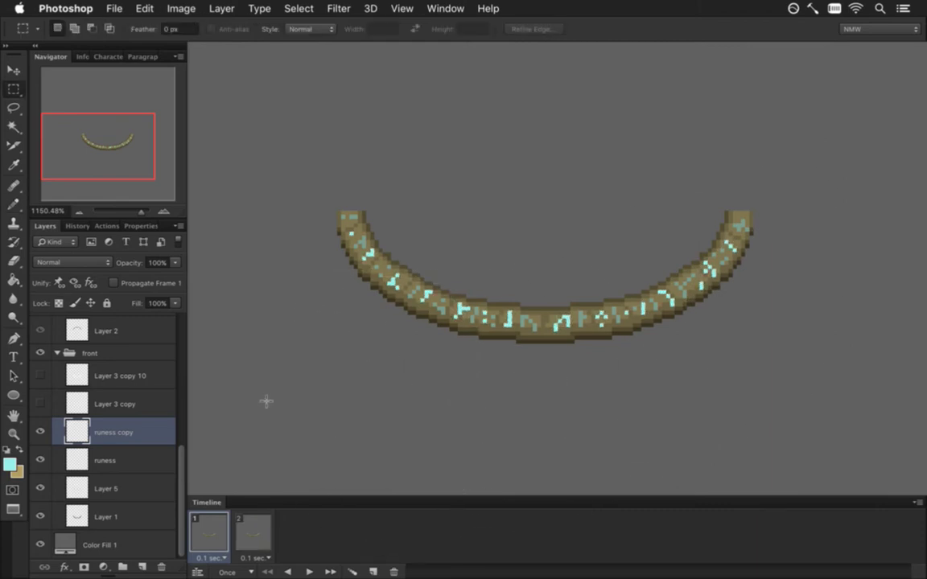
Step: Compare the two frames and set the runess and runess copy layers to 50% opacity in frame 1
left_click(251, 531)
left_click(215, 532)
left_click(119, 456)
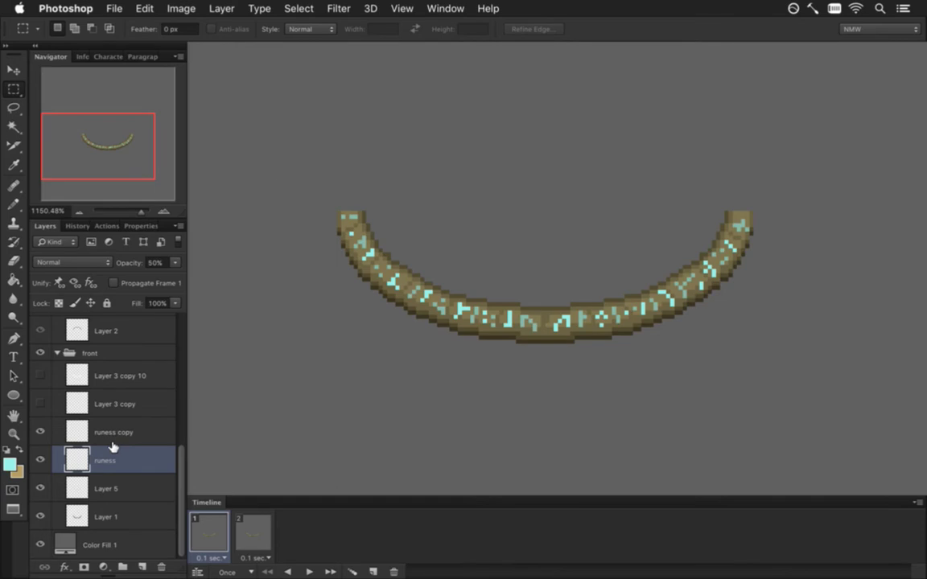
left_click(132, 424)
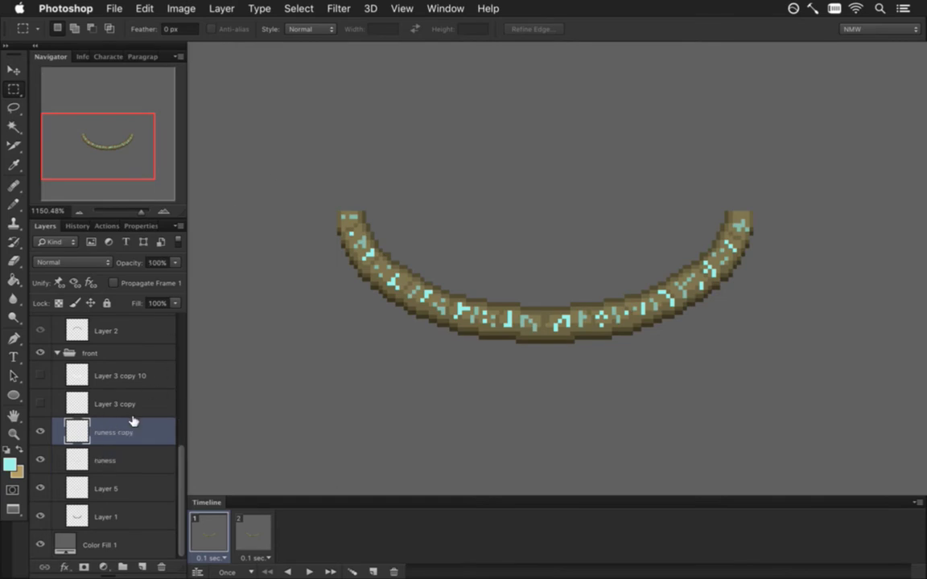
key("5")
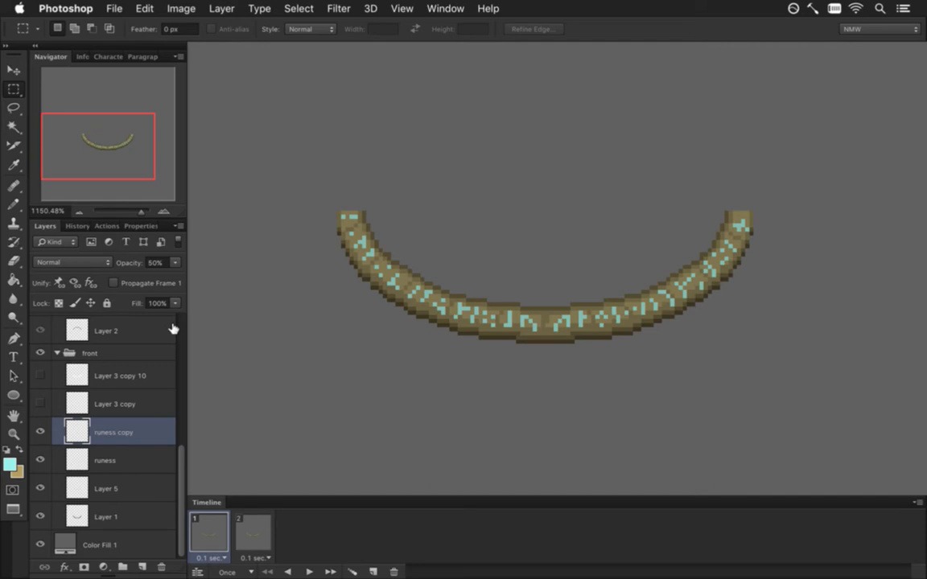
Step: Set the runess copy layer's opacity to 100% in frame 2 and check the runess layer's opacity
left_click(257, 533)
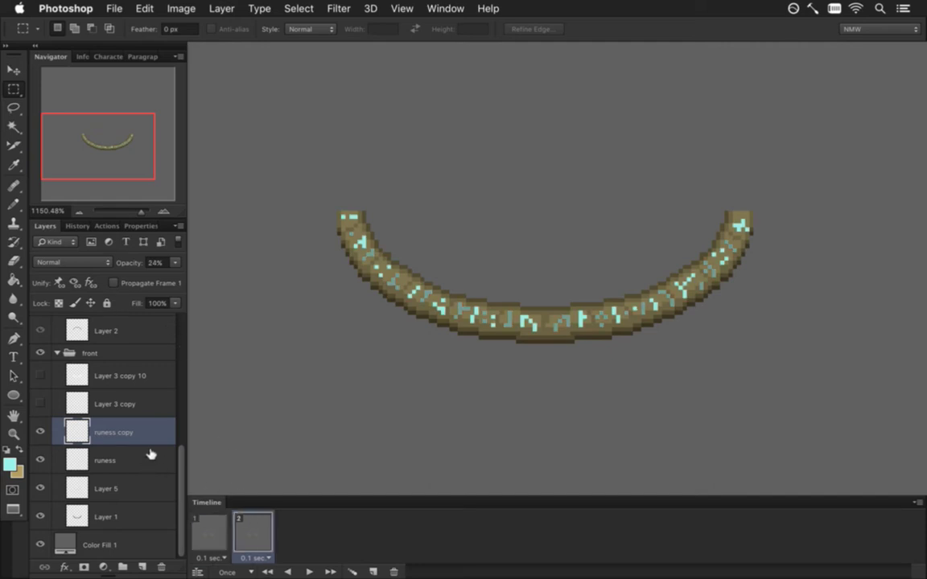
key("0")
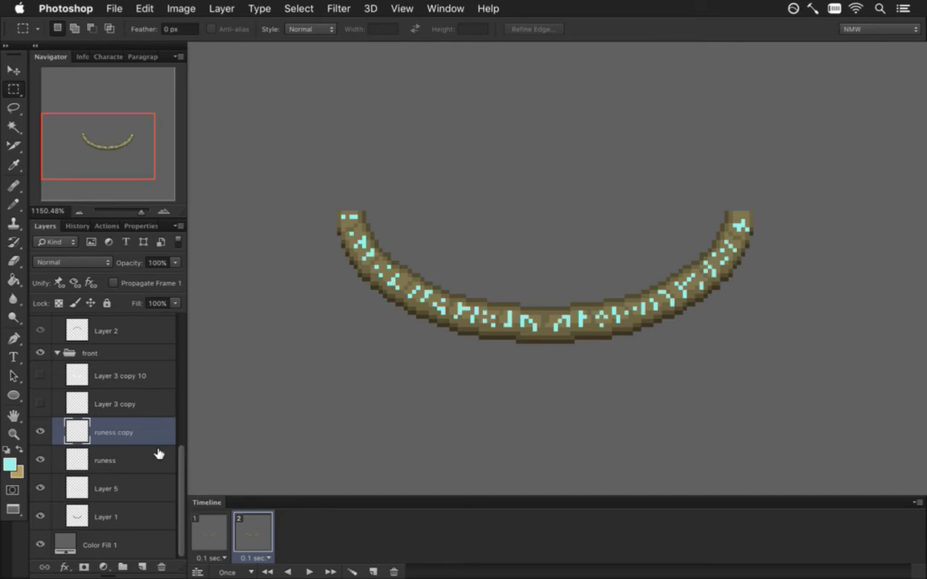
left_click(123, 460)
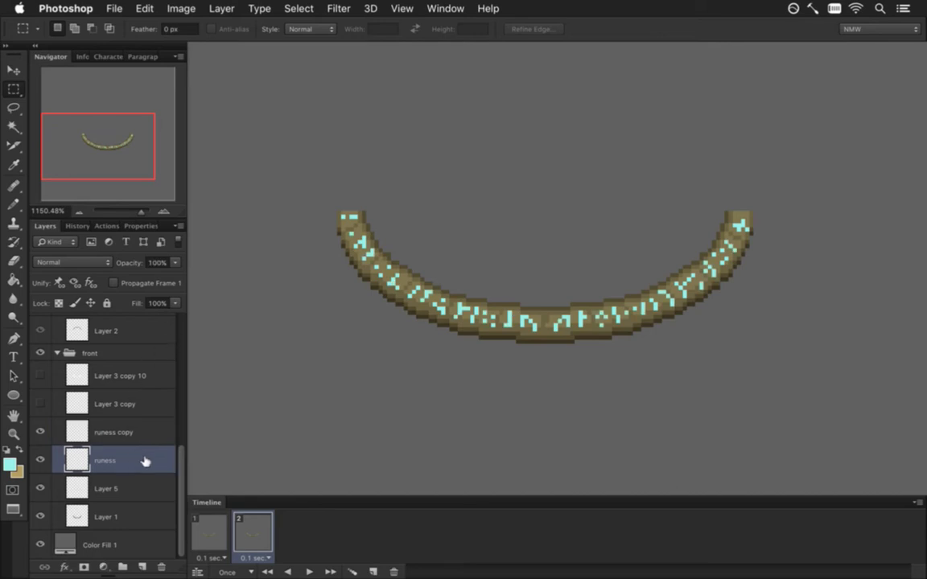
Step: Hide the Color Fill 1 background and render the frames again as EngineRingFront.png, replacing the existing sequence
left_click(41, 544)
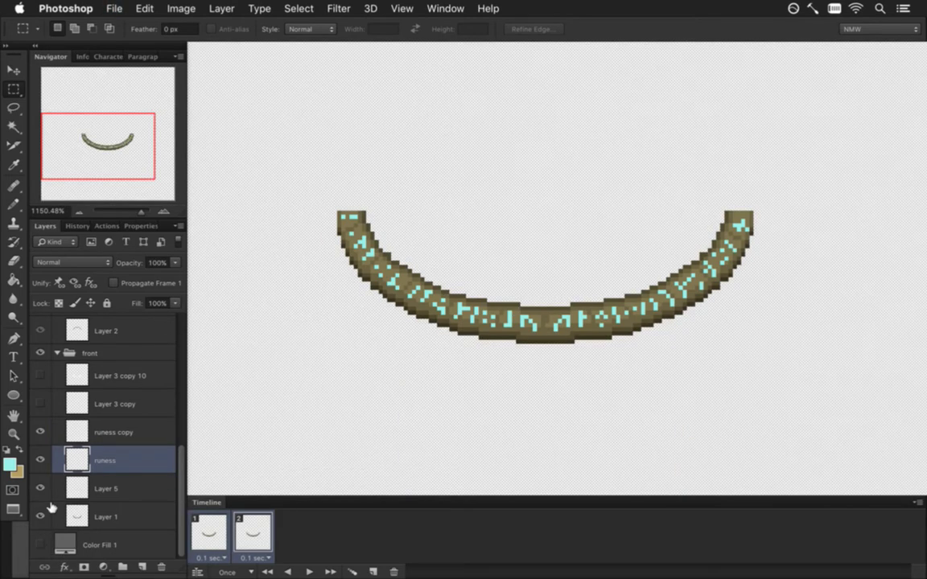
key("super+alt+shift+r")
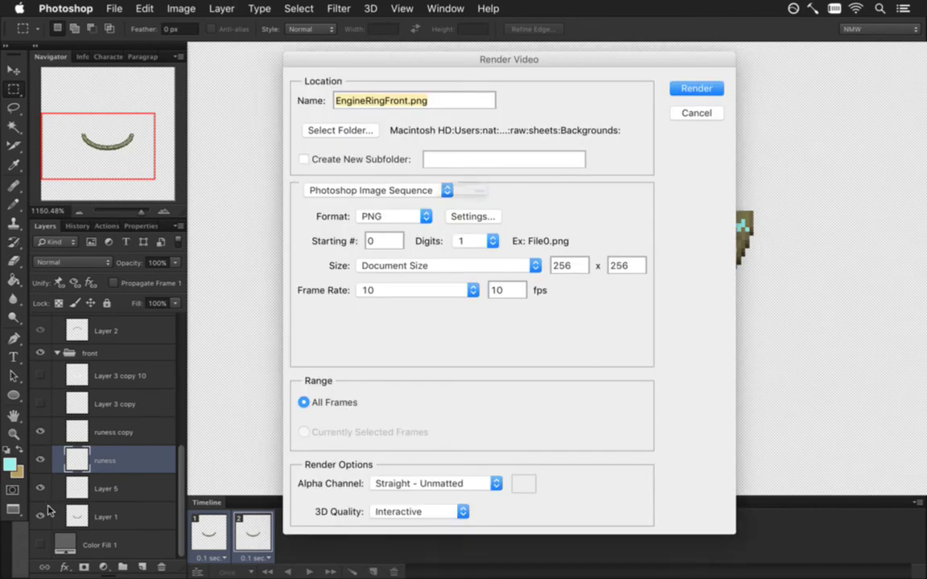
key("Return")
key("Return")
Step: Run the game to check the cyan runes on the ring, quit it and return to Photoshop
key("super+r")
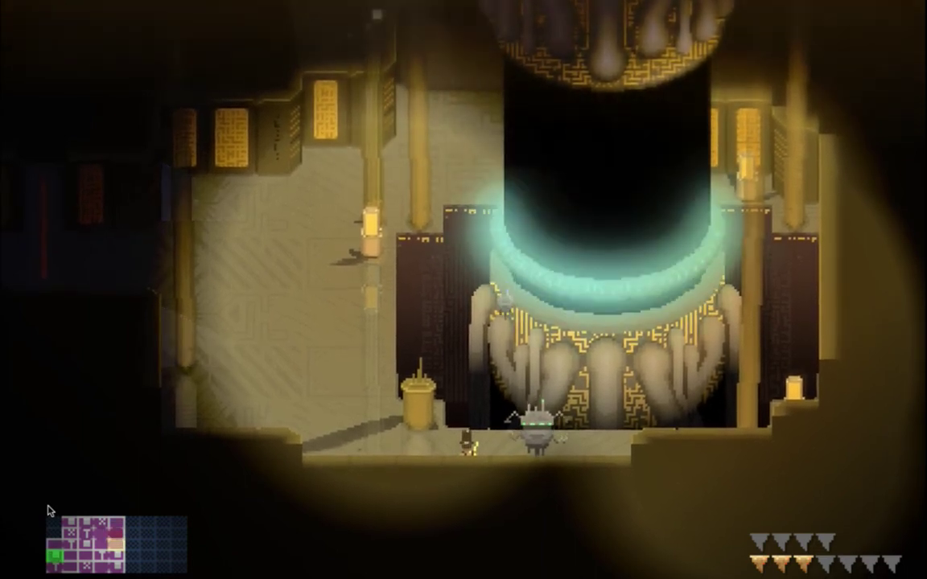
key("super+q")
key("super+Tab")
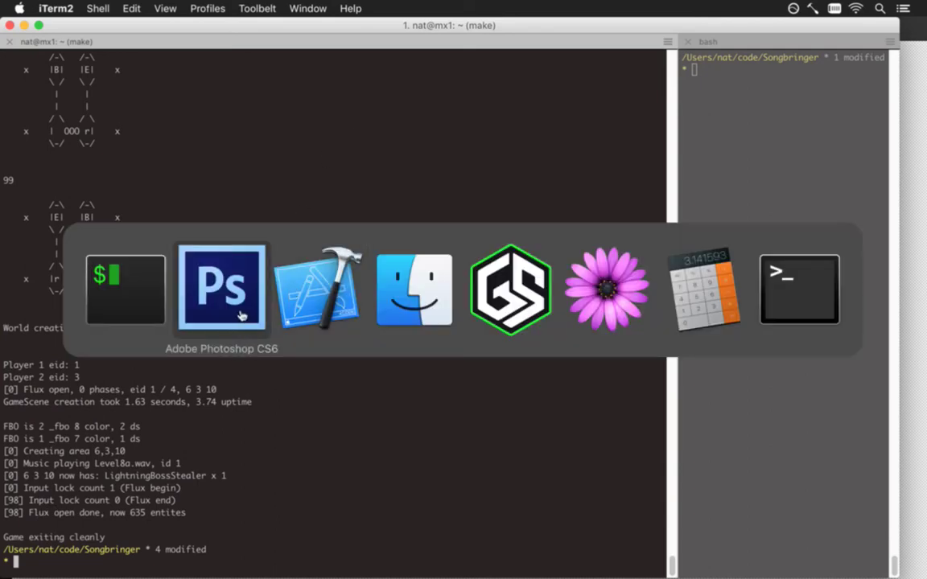
Step: Set the animation to loop forever, preview its playback and compare the two frames
left_click(309, 572)
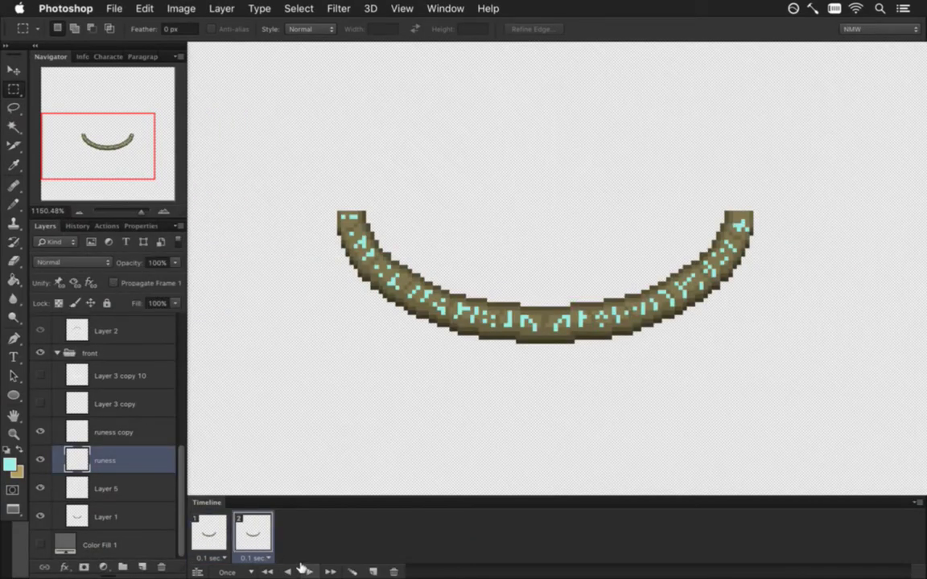
left_click(232, 572)
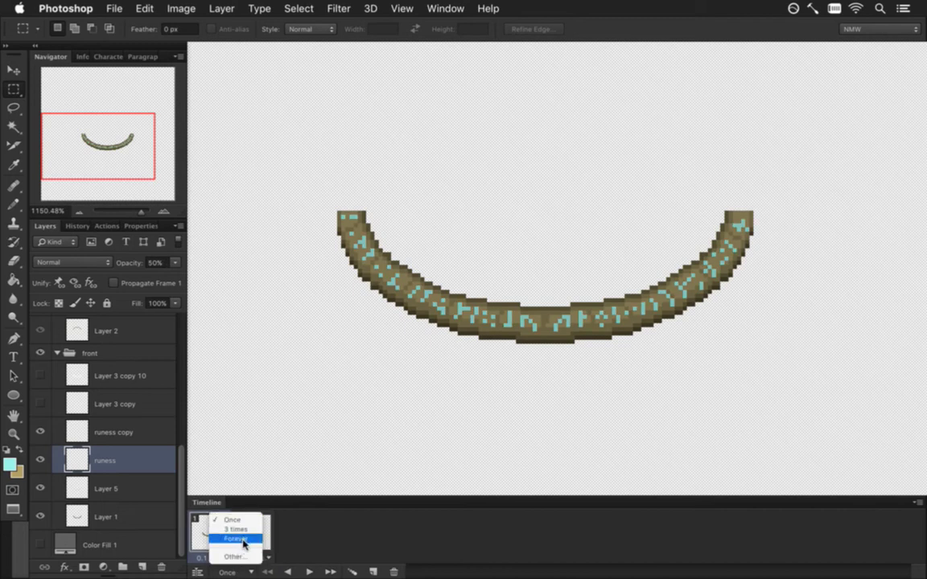
left_click(243, 539)
left_click(307, 571)
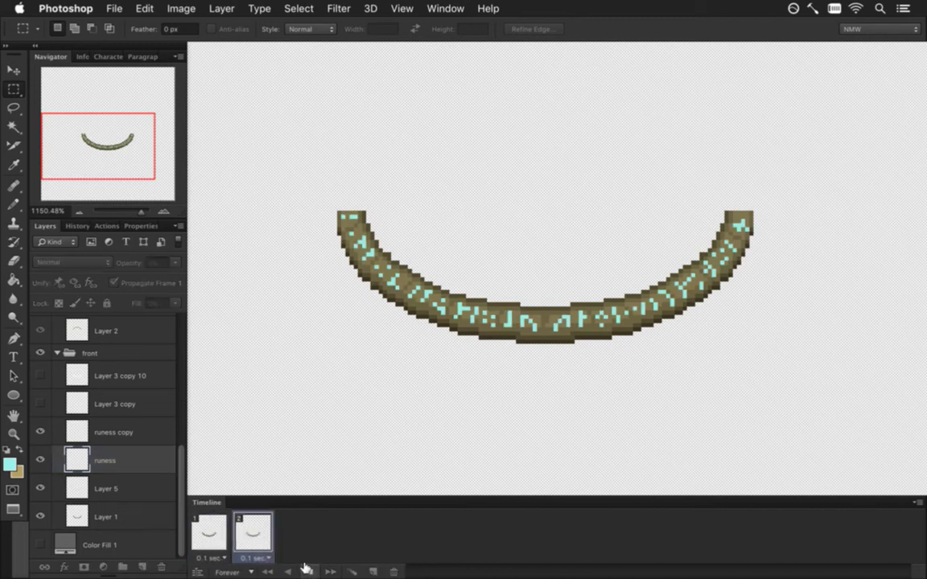
left_click(310, 572)
left_click(209, 531)
left_click(248, 529)
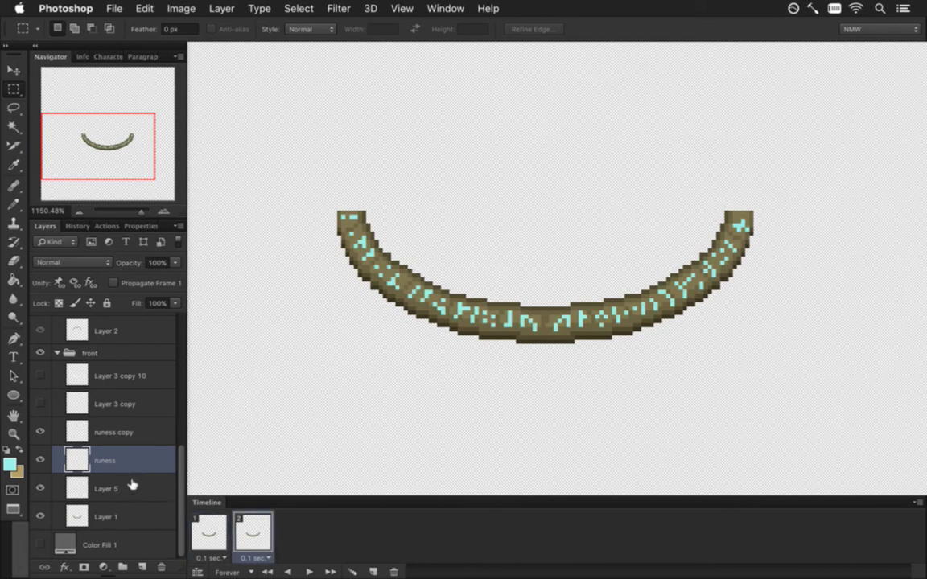
Step: Select the runess copy layer and render all frames as the PNG image sequence EngineRingFront.png
left_click(121, 433)
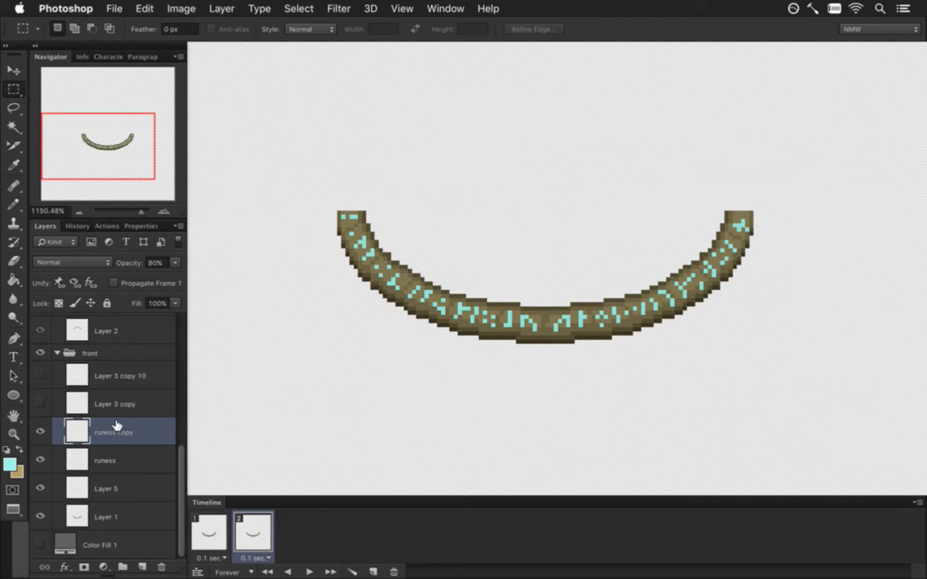
key("super+shift+alt+r")
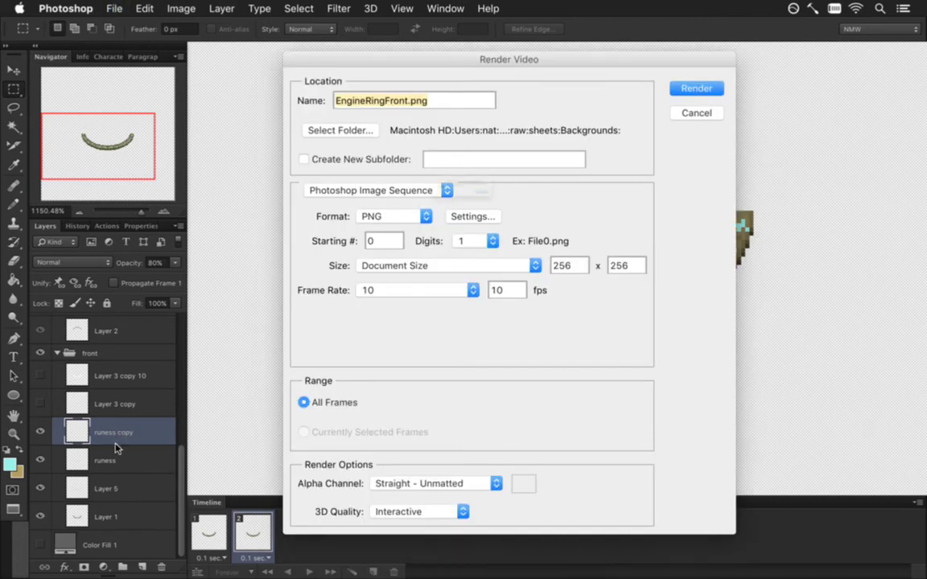
key("Return")
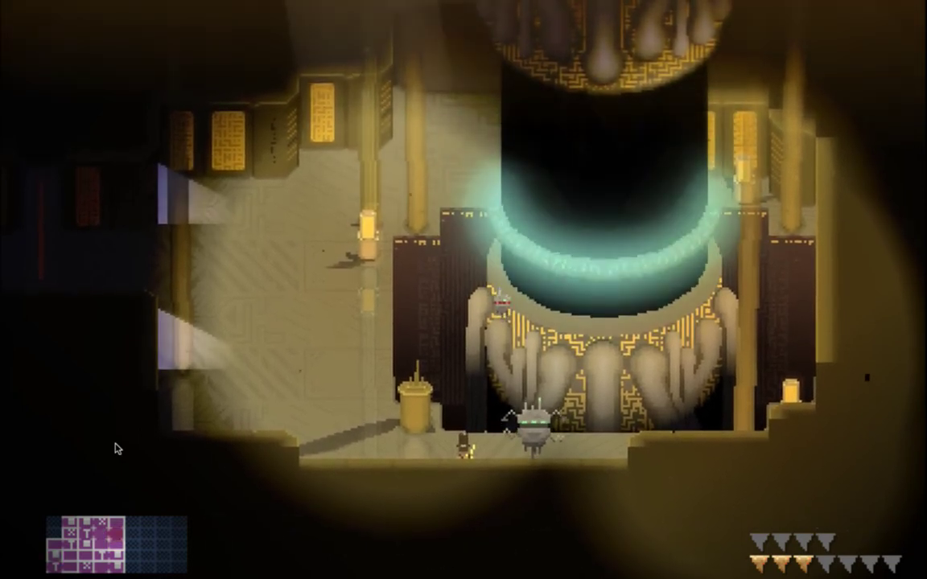
Step: Quit the game after checking the ring and return to Photoshop
key("super+q")
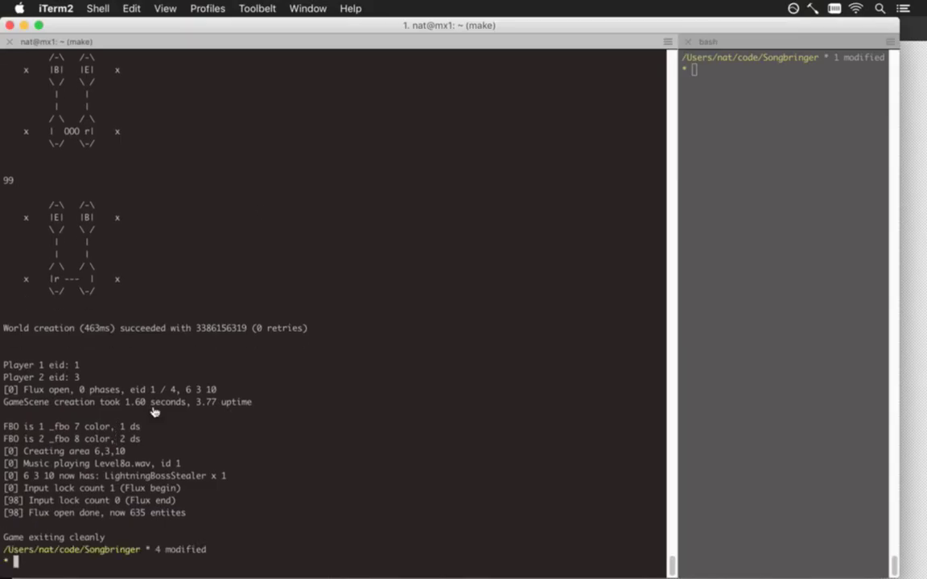
key("super+Tab")
key("super+Tab")
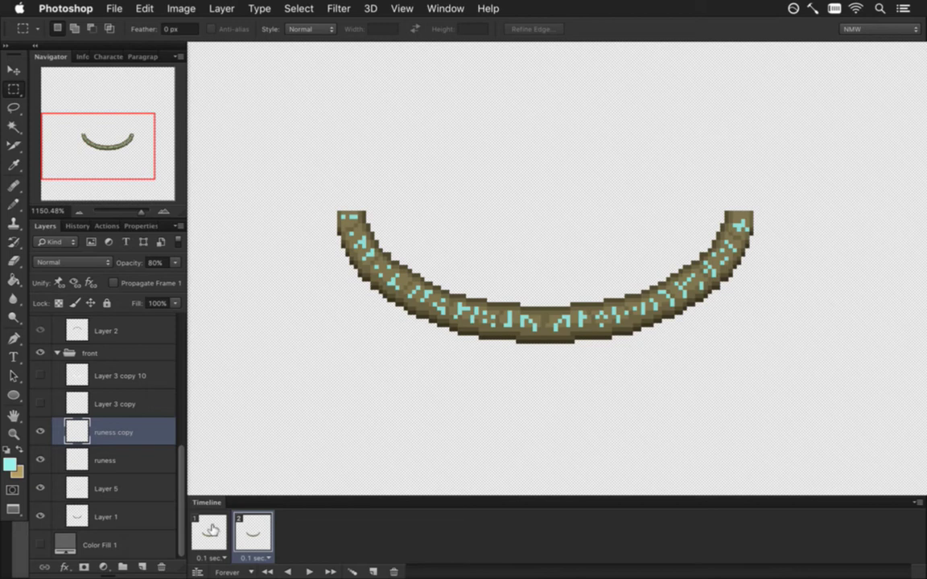
Step: Load the runess copy layer's outline as a selection, hide both rune layers in both frames, and keep Color Fill 1 hidden in frame 1
left_click(75, 433, "super")
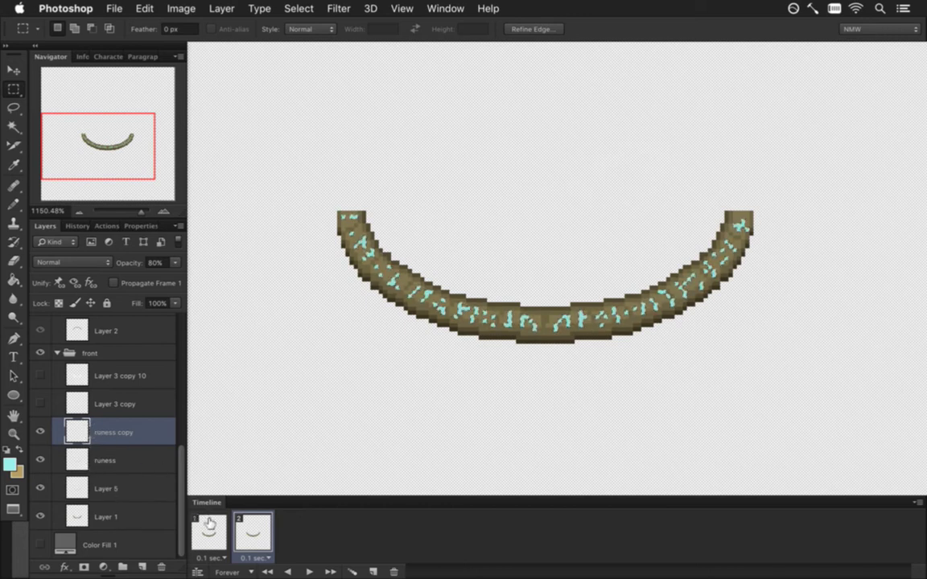
left_click(41, 545)
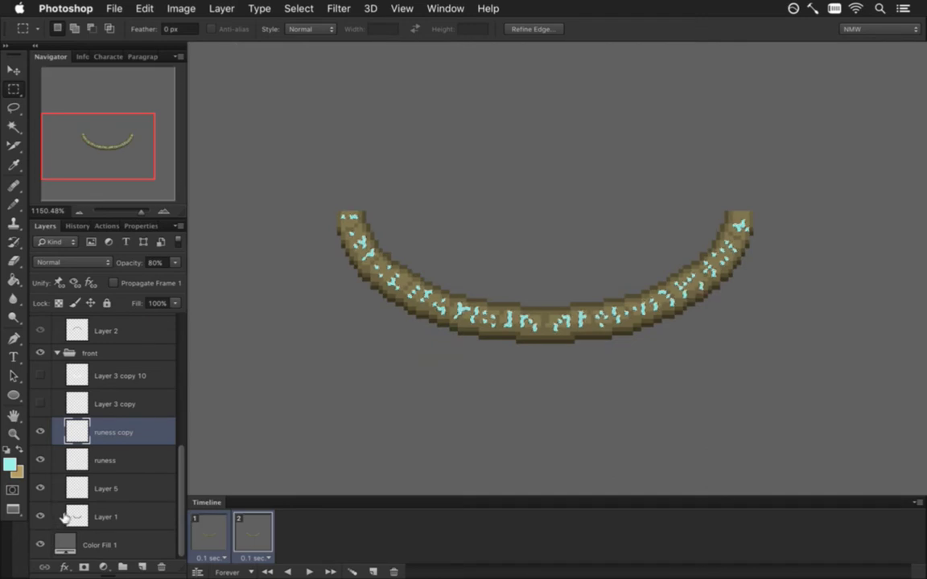
left_click(42, 456)
left_click(38, 432)
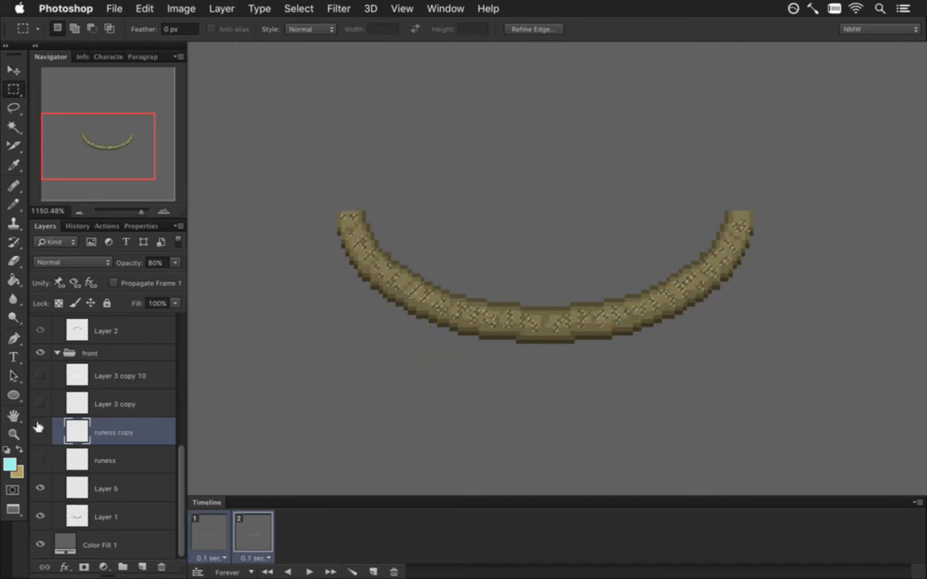
left_click(211, 532)
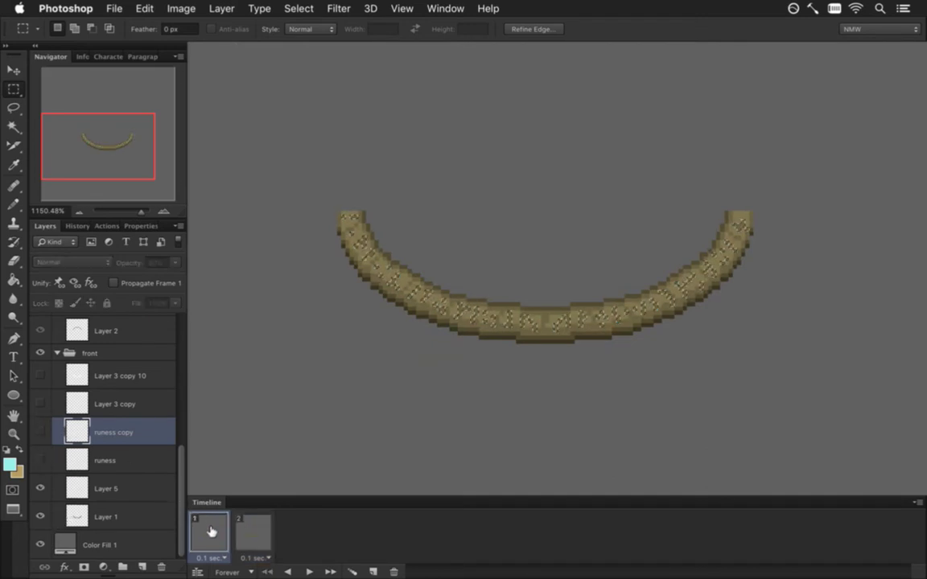
left_click(41, 544)
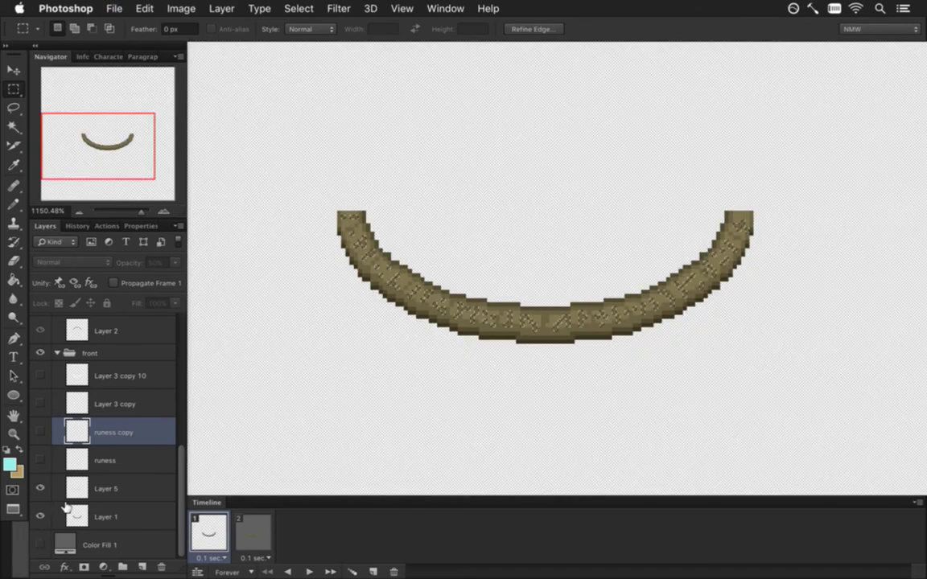
key("super+r")
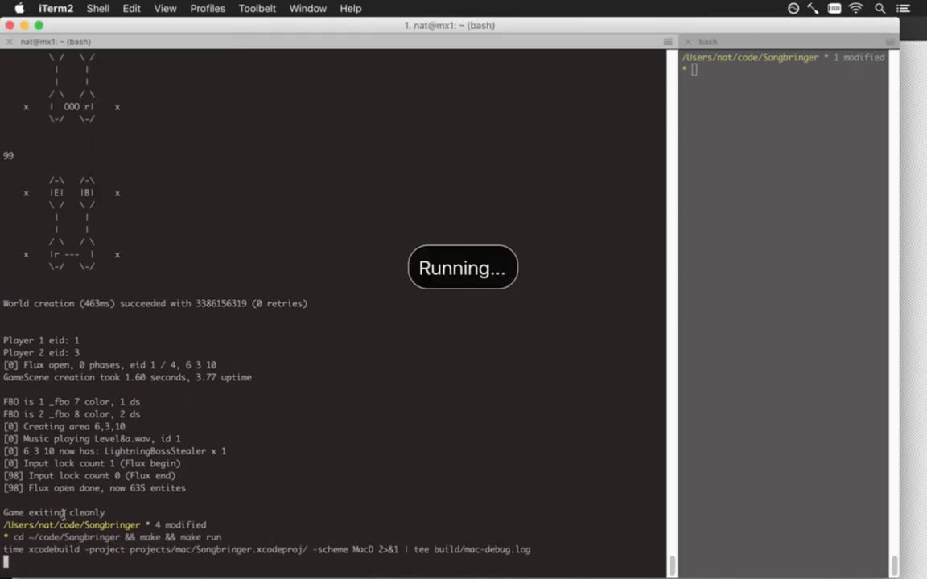
key("ctrl+c")
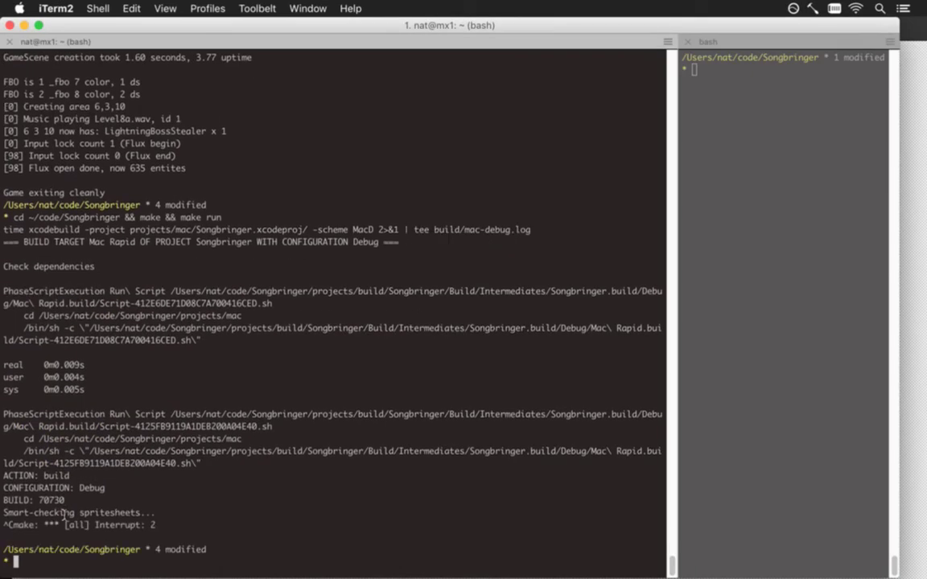
key("super+Tab")
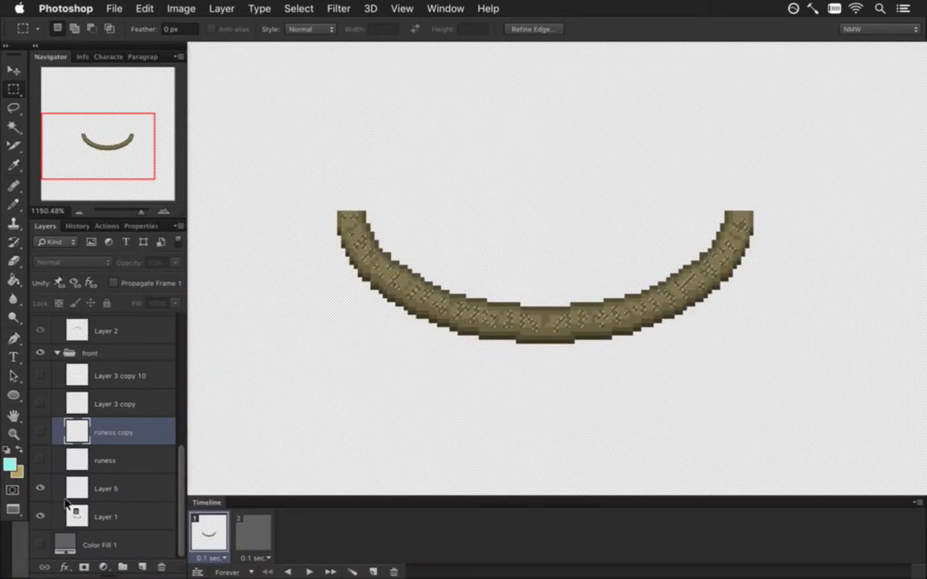
Step: Render the frames without cyan runes as EngineRingFront.png, replacing the existing sequence
key("super+alt+shift+r")
key("Return")
key("Return")
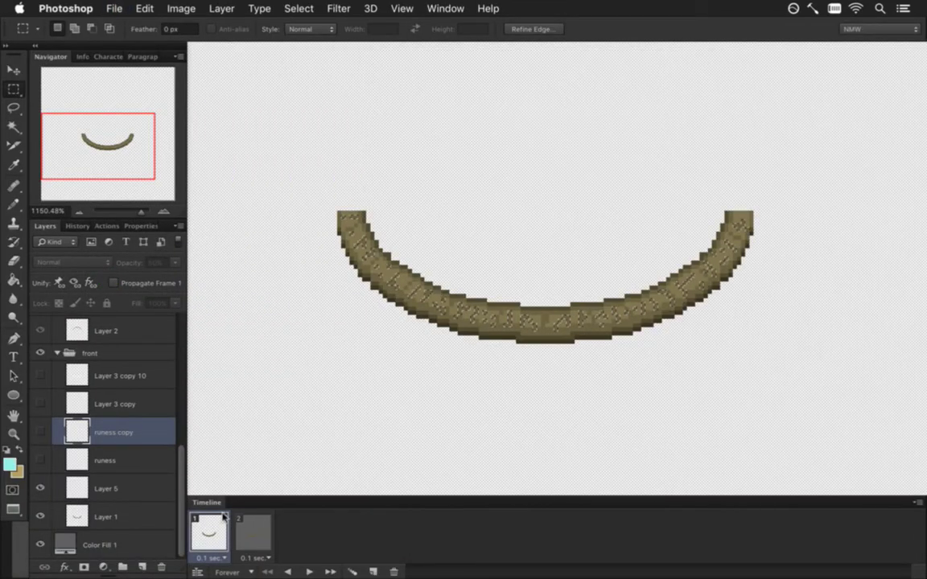
Step: Hide the Color Fill 1 background in frame 2, and open the video render settings and cancel them
left_click(251, 532)
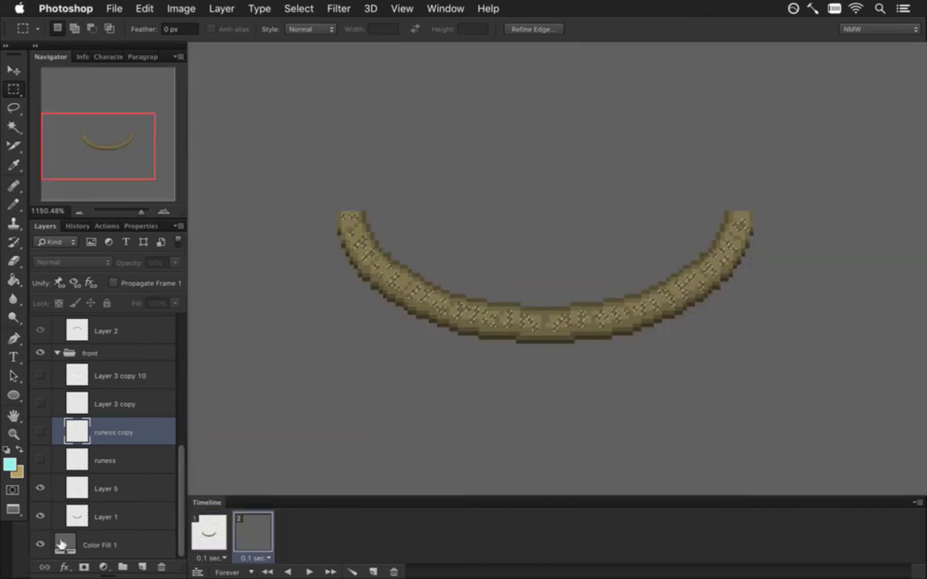
left_click(40, 544)
key("super+alt+shift+r")
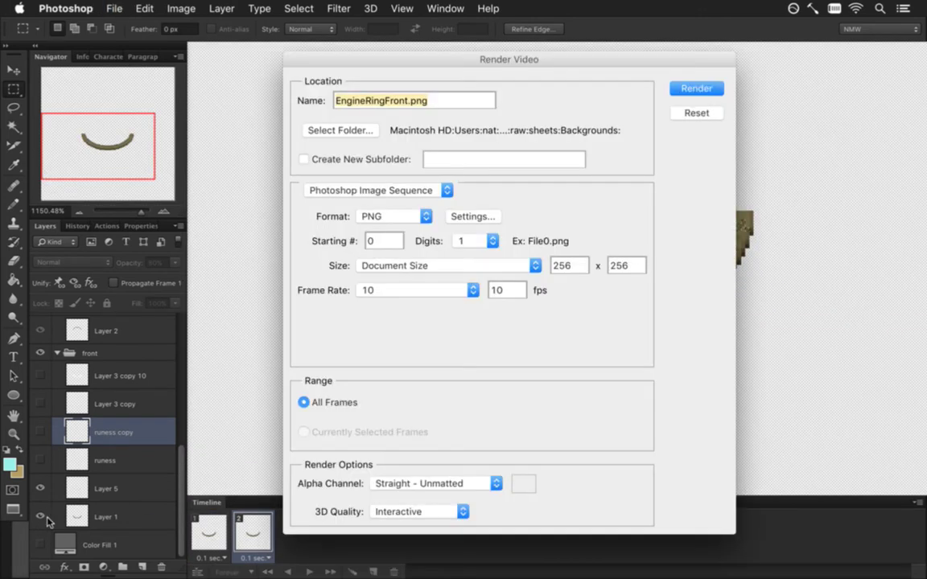
key("Escape")
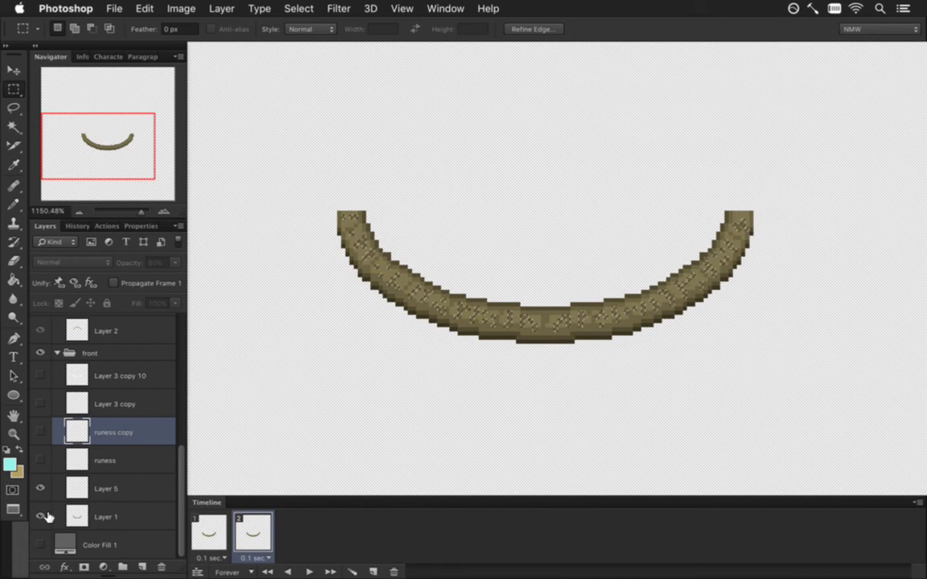
Step: In frame 1, show the glow group and the Color Fill 1 background behind it
scroll(173, 419, "up", 8)
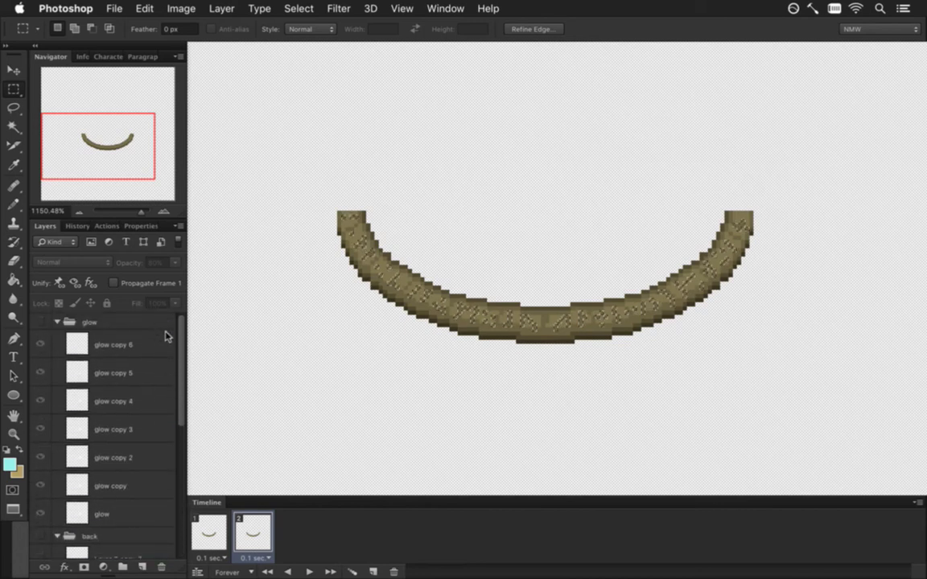
left_click(209, 533)
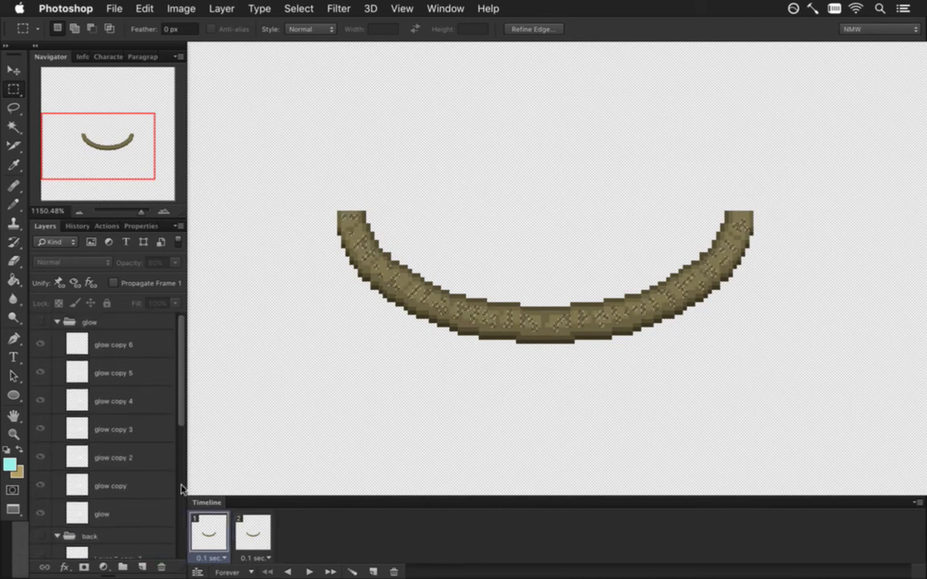
left_click(42, 320)
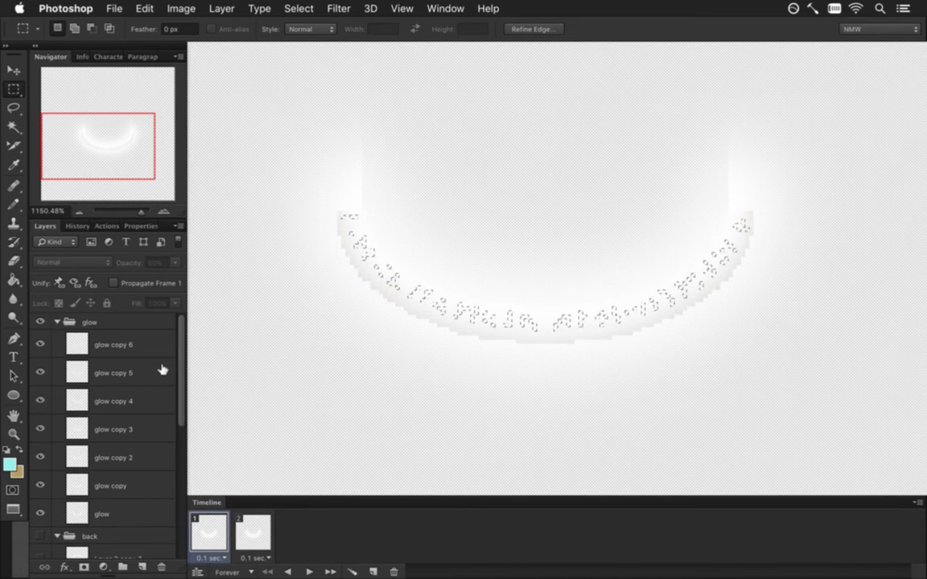
scroll(177, 378, "down", 8)
left_click(39, 545)
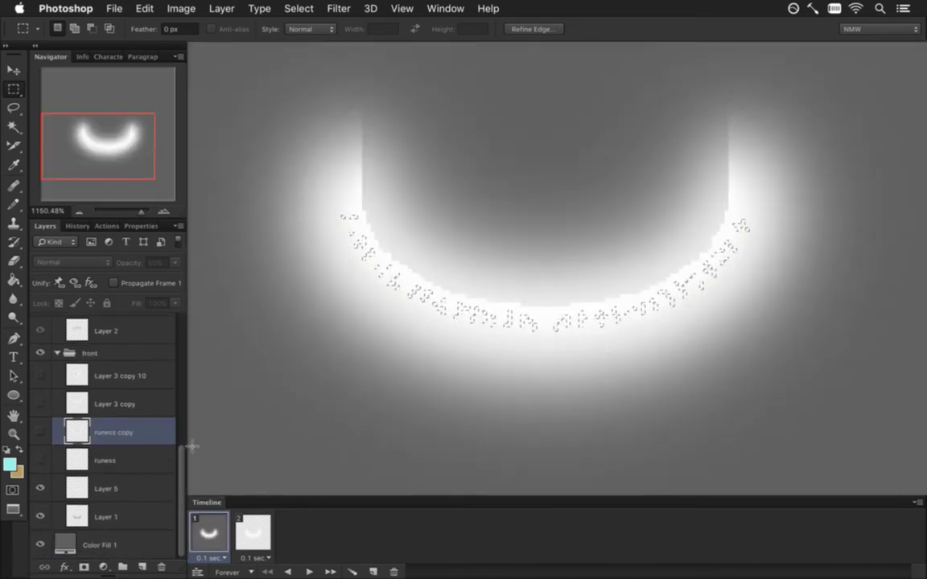
scroll(175, 402, "up", 8)
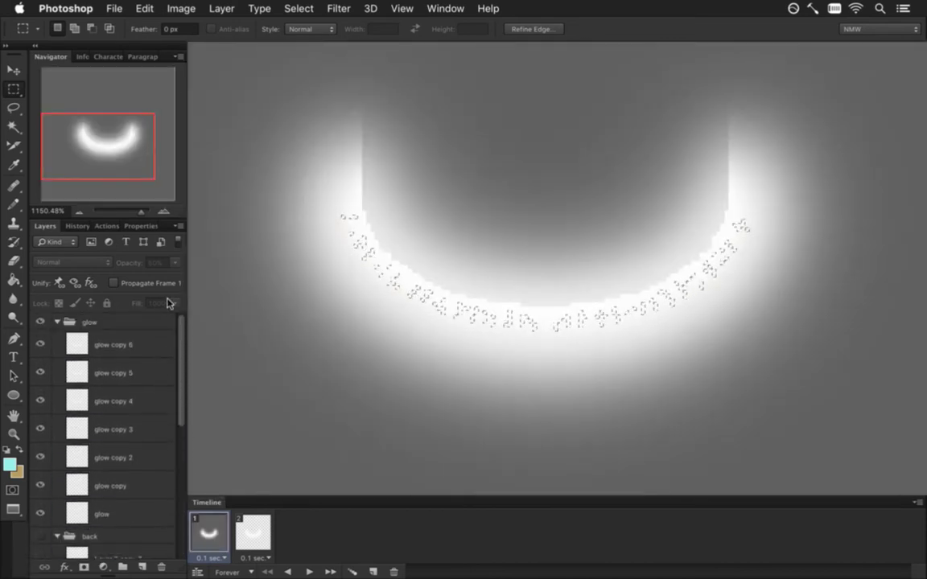
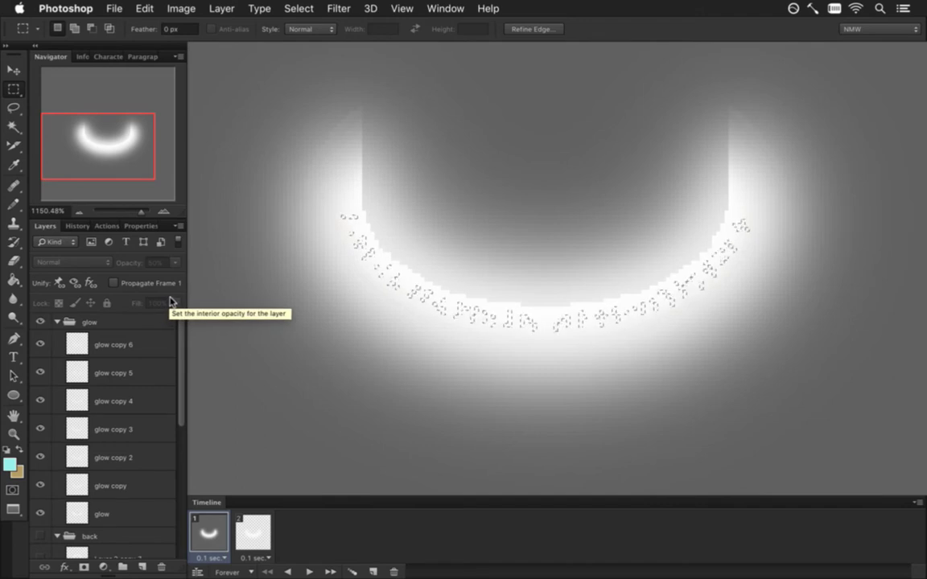
Step: Add a layer mask to the glow group that hides the selected rune shapes
left_click(132, 322)
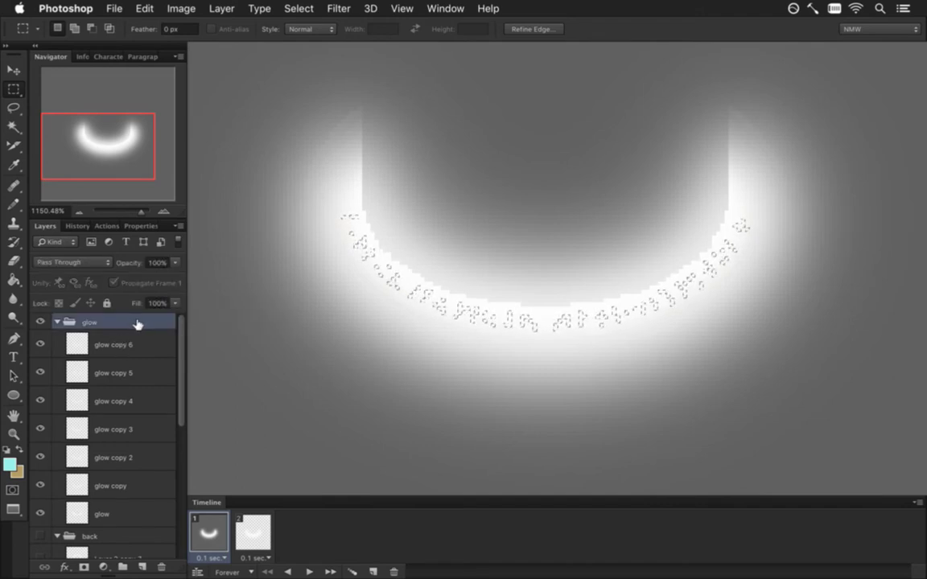
left_click(294, 8)
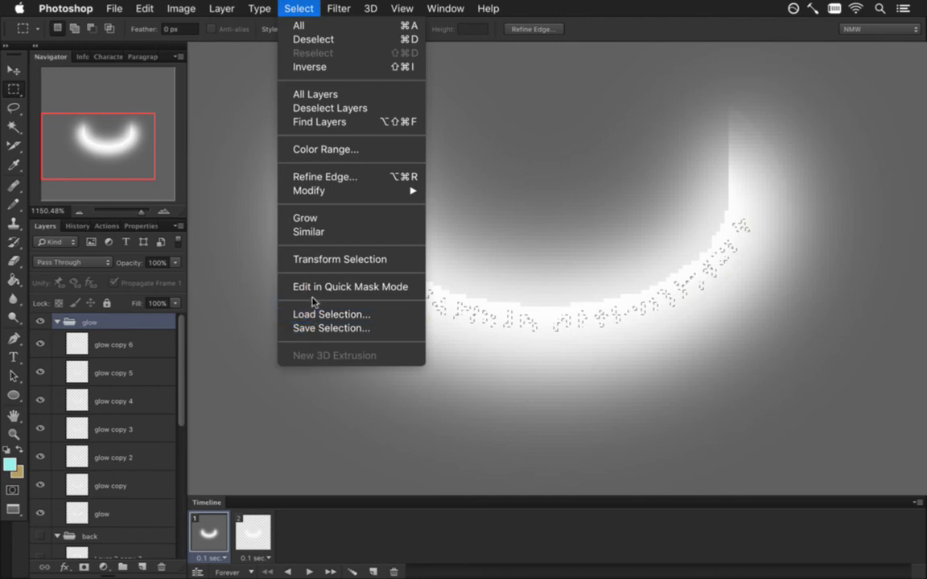
mouse_move(221, 8)
mouse_move(296, 194)
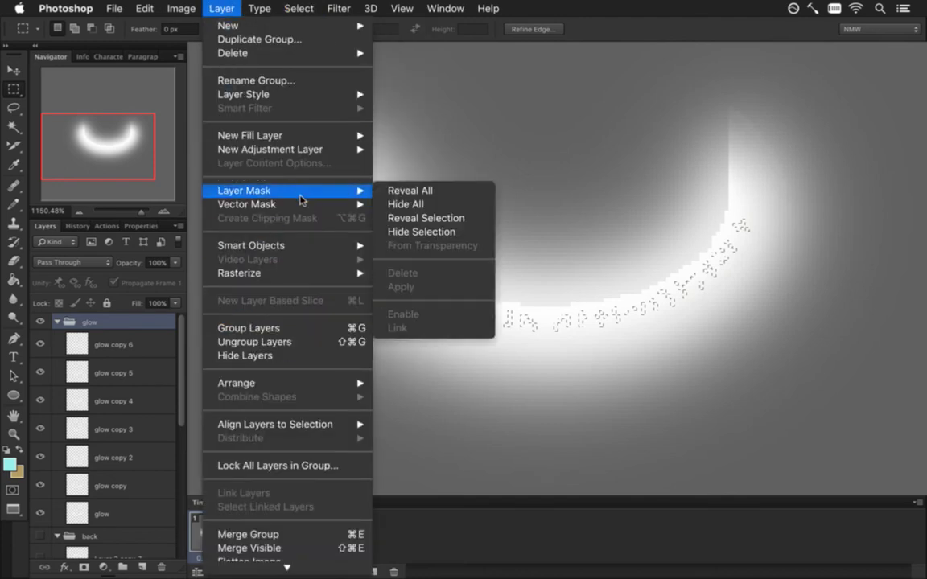
left_click(413, 232)
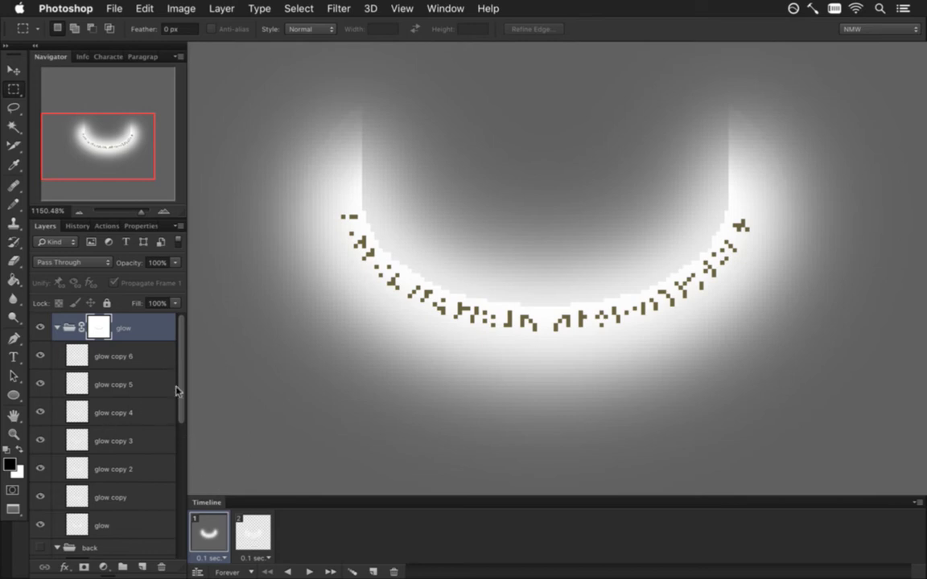
Step: Hide the Color Fill 1 background and the front group so that only the masked glow remains
scroll(177, 469, "down", 3)
scroll(176, 469, "down", 3)
left_click(40, 544)
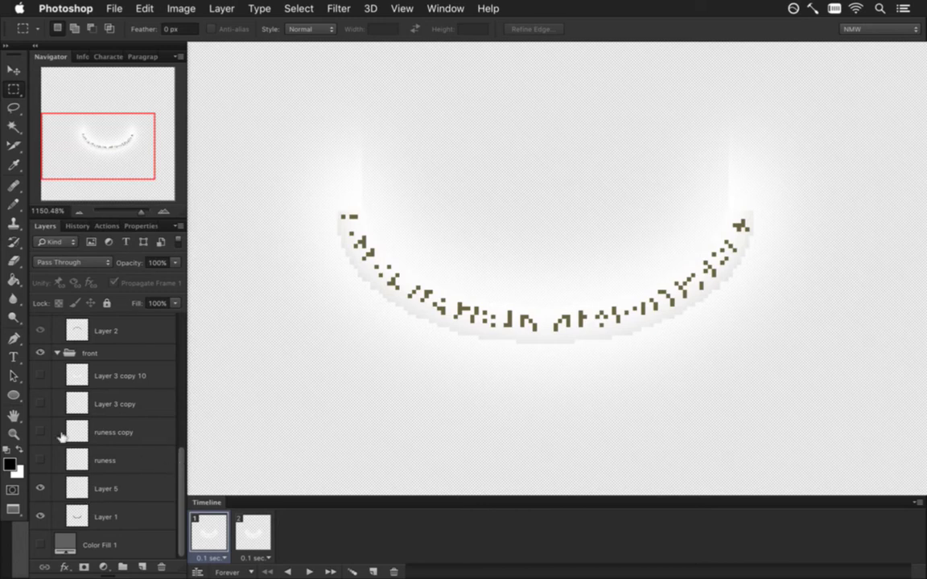
left_click(40, 351)
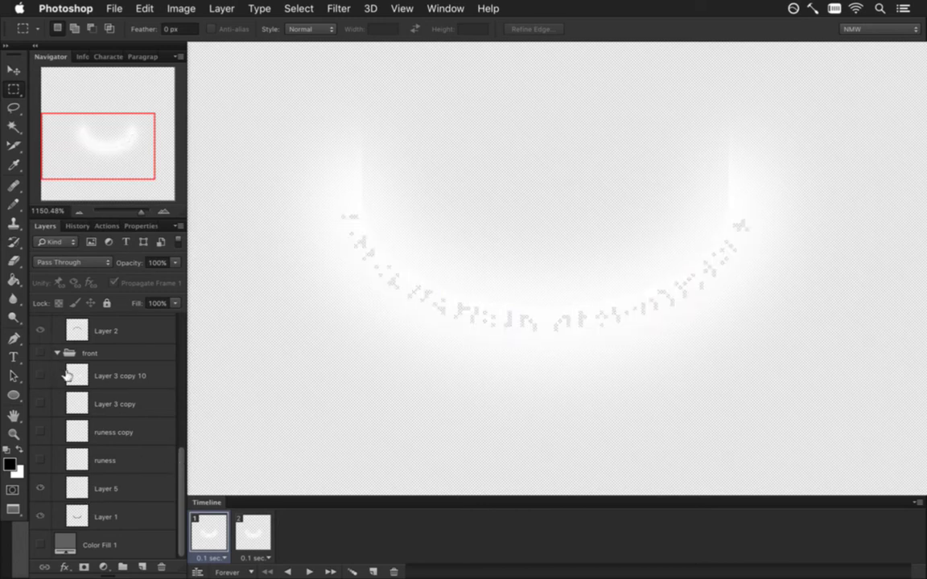
Step: Render the glow frames as a PNG image sequence named EngineRingGlow
key("super+alt+shift+r")
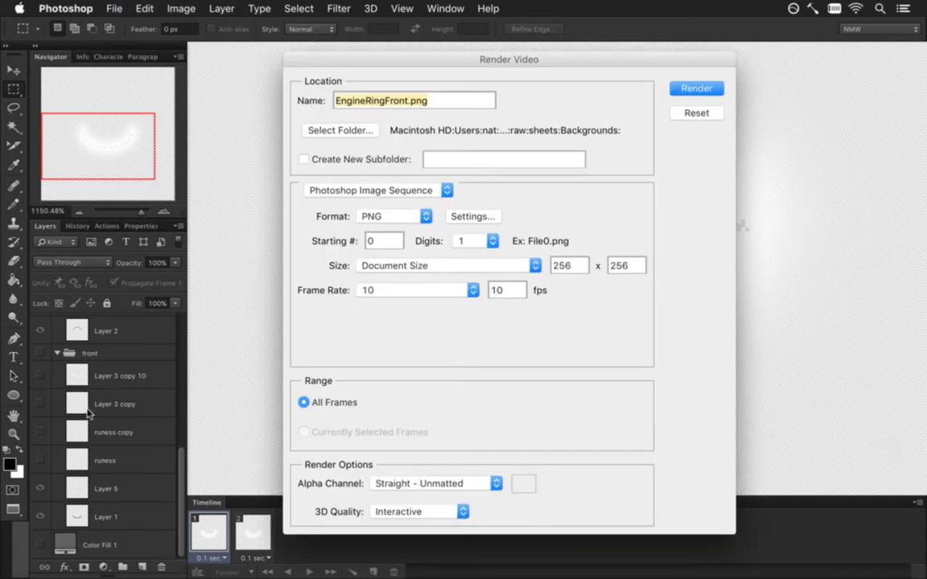
key("Right")
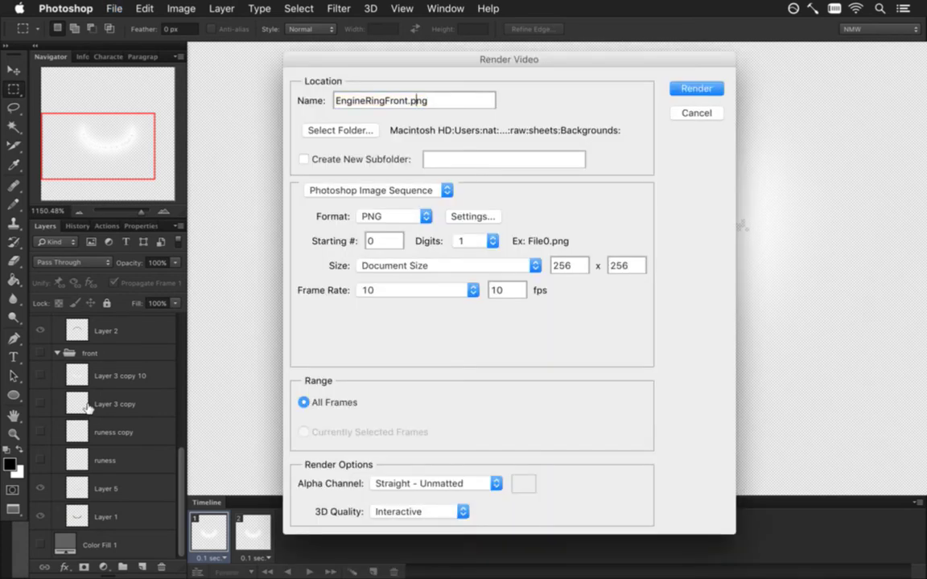
key("BackSpace")
key("BackSpace")
key("BackSpace")
key("BackSpace")
key("BackSpace")
type("Glow")
key("Return")
Step: Switch to Finder to look at the Backgrounds folder, and return to Photoshop
key("super+Tab")
key("super+Tab")
key("super+Tab")
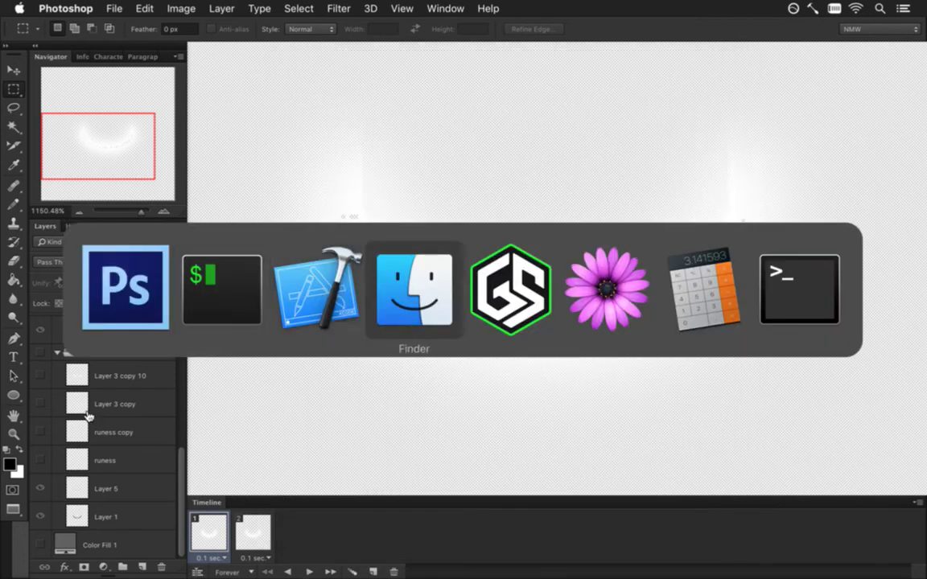
key("super+Tab")
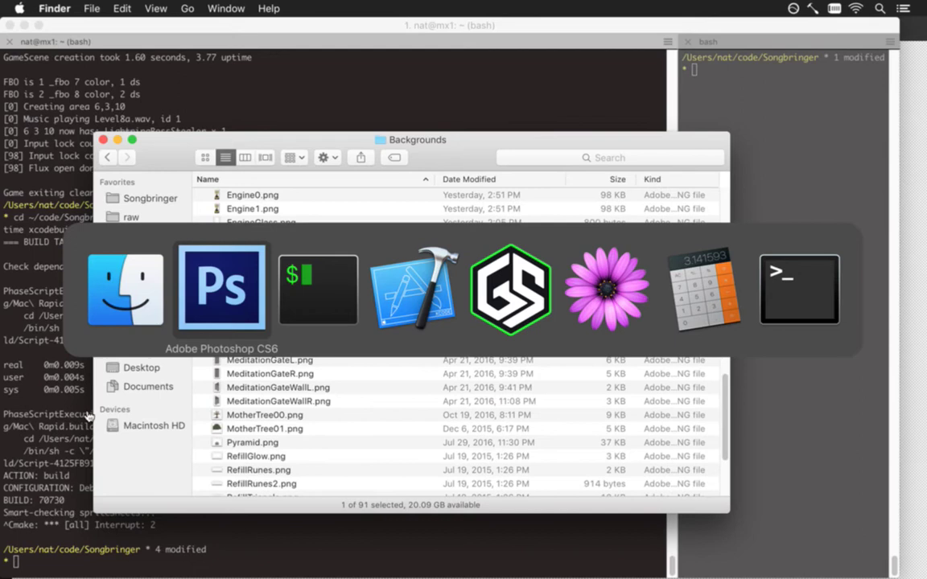
Step: Export the masked glow for web as a PNG-24 named EngineRingGlow.png, replacing the existing file
key("super+alt+shift+s")
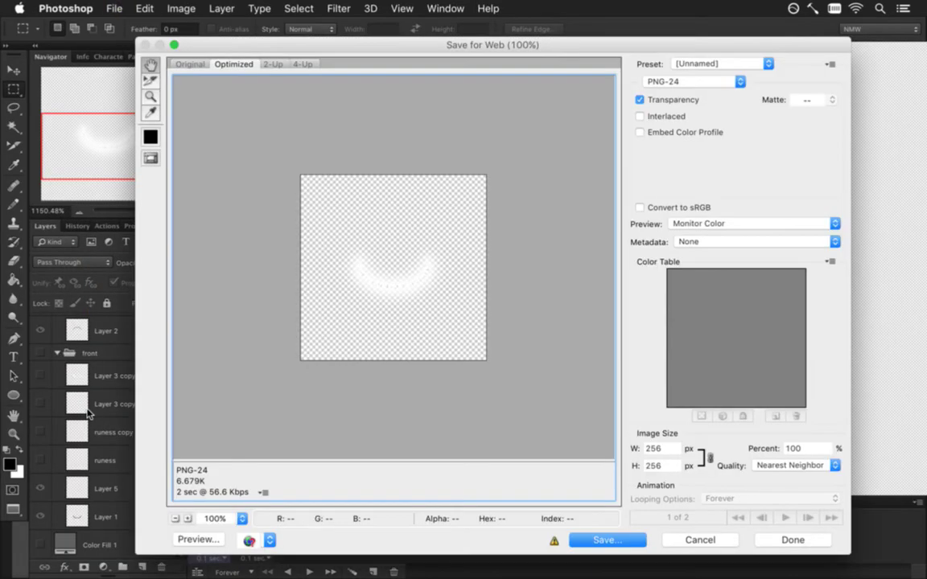
key("Return")
key("Right")
key("BackSpace")
key("BackSpace")
key("BackSpace")
key("BackSpace")
type("Glow")
key("Return")
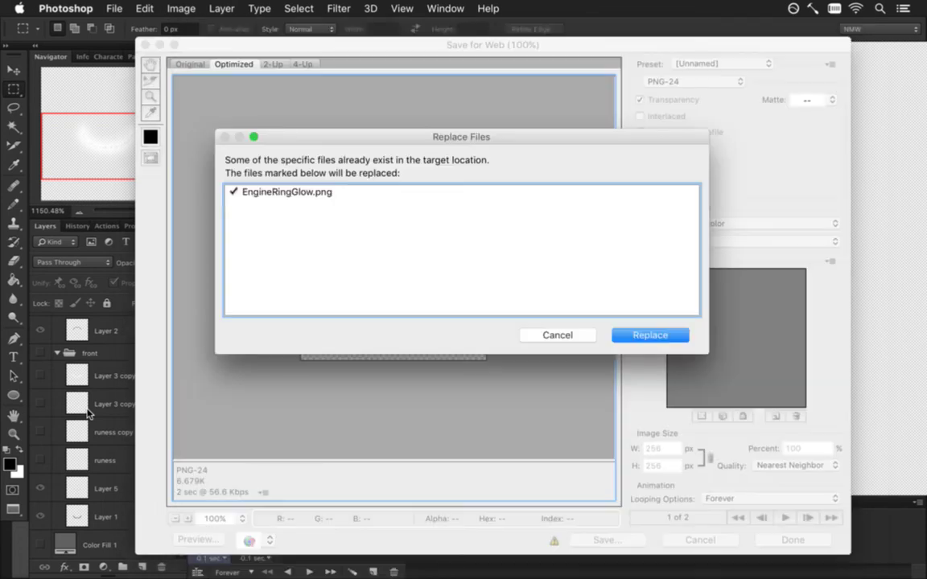
key("Return")
Step: Switch to iTerm2 to check the ring glow in the running game, quit the game and return to Photoshop
key("super+Tab")
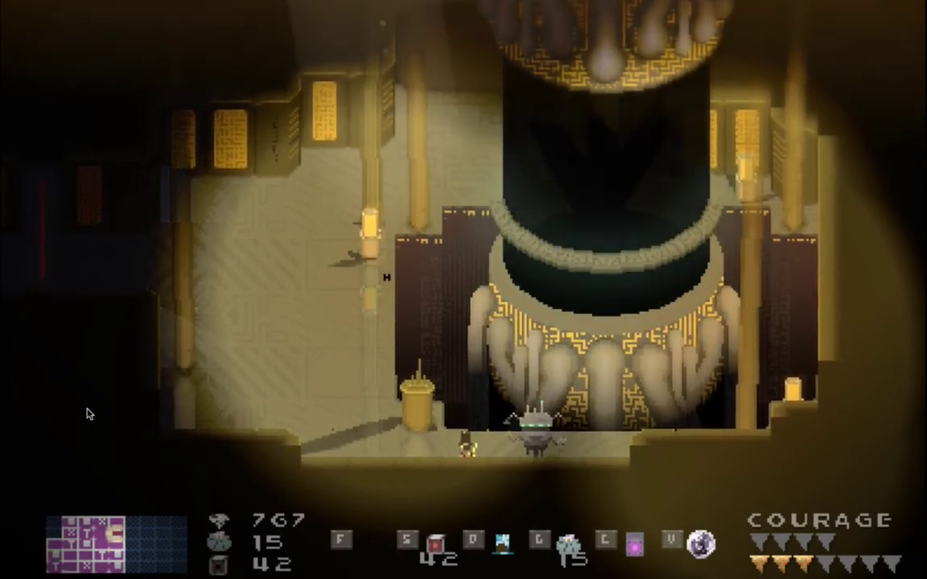
key("super+q")
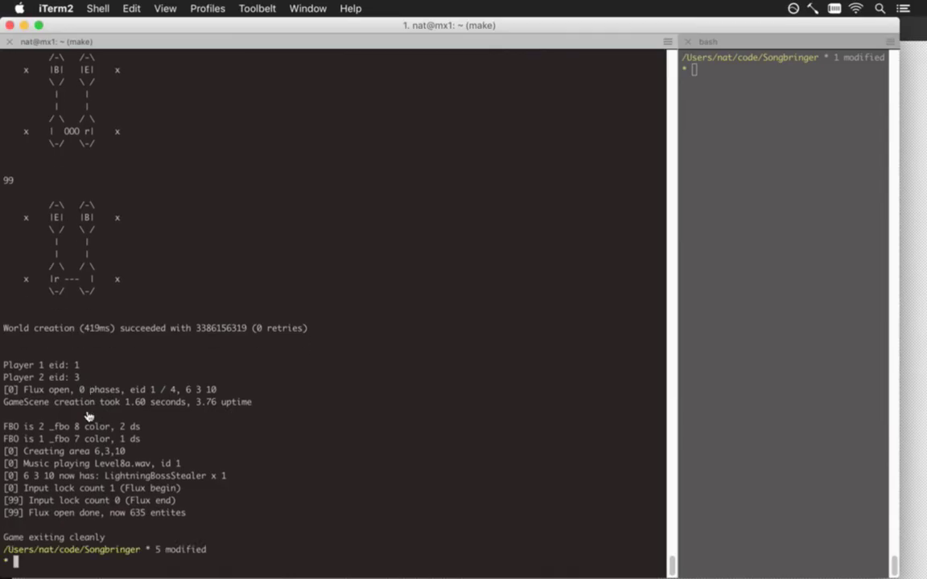
key("super+Tab")
left_click(219, 326)
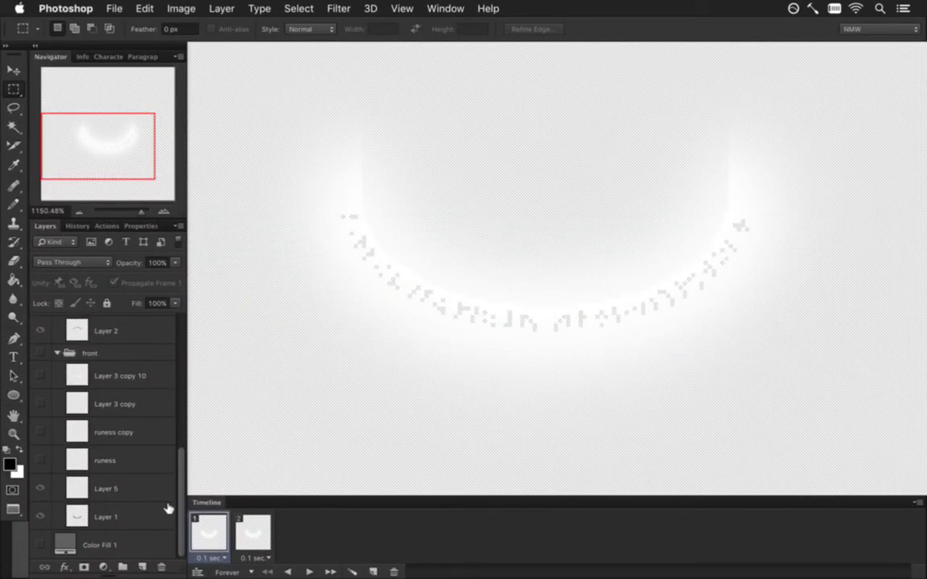
Step: Hide the glow group and show the front group so that only the front ring remains
scroll(174, 451, "up", 5)
scroll(174, 450, "down", 6)
scroll(160, 398, "up", 6)
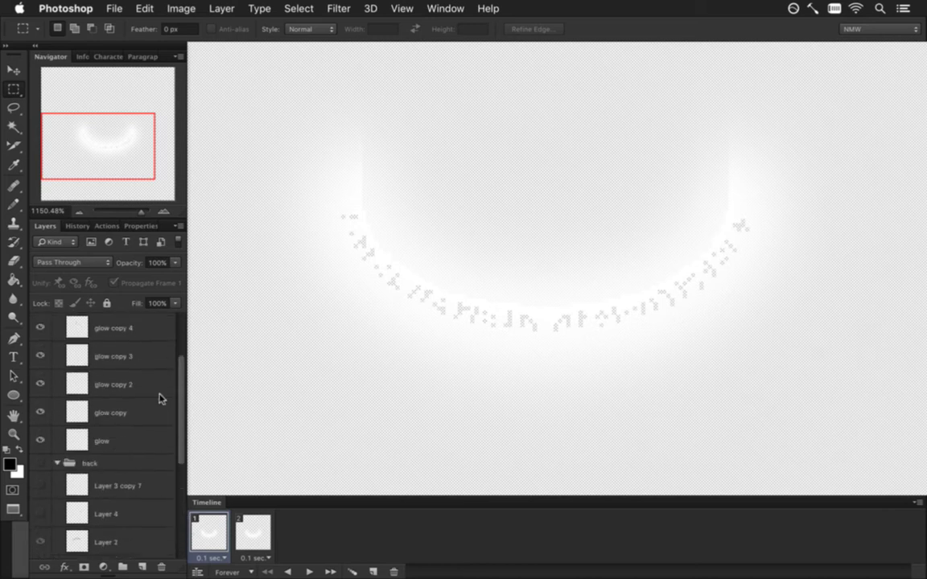
scroll(160, 398, "up", 3)
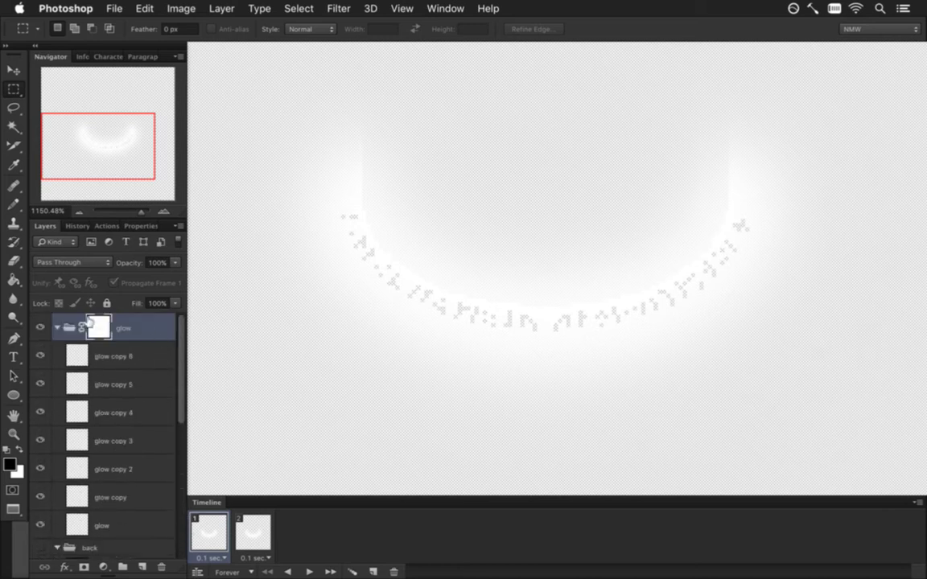
left_click(38, 328)
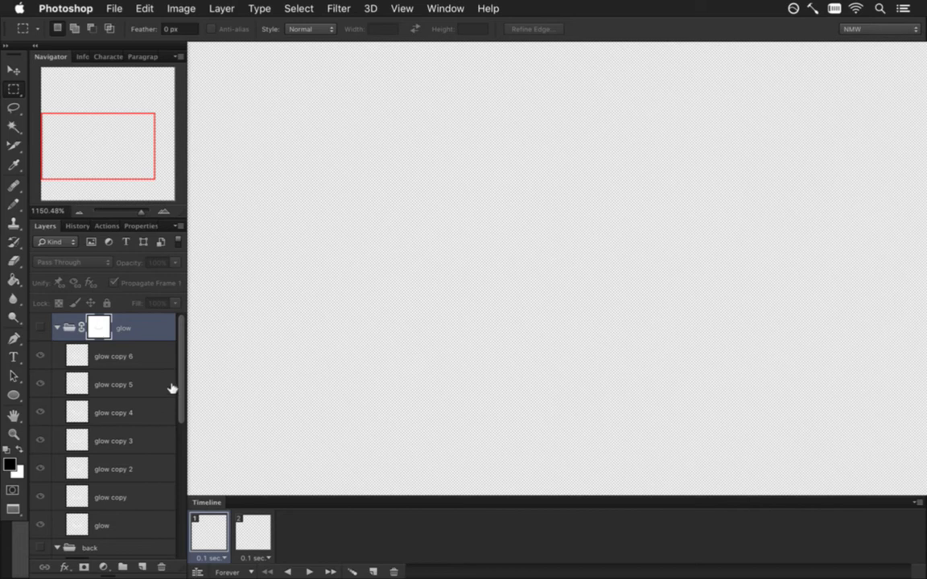
scroll(167, 392, "down", 10)
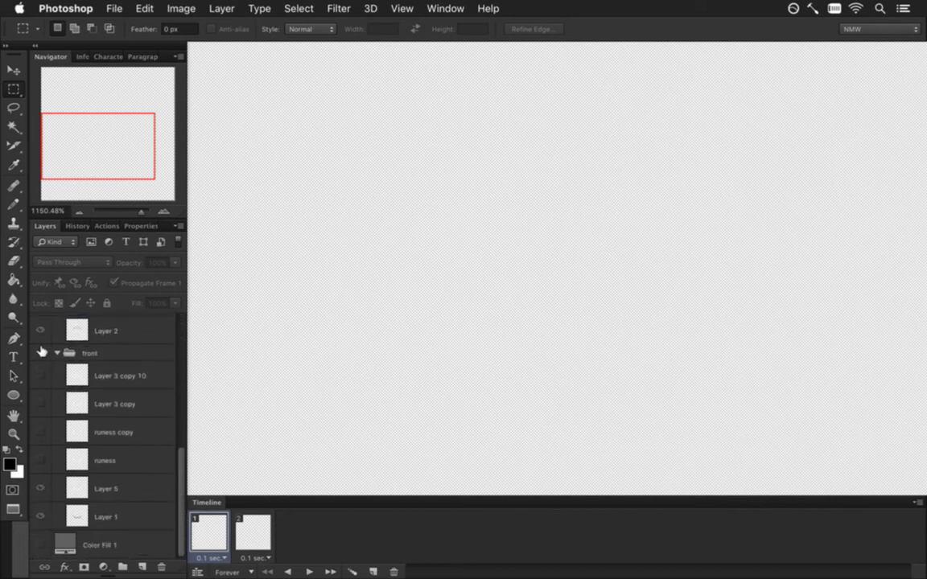
left_click(40, 352)
Step: Check both timeline frames of the front ring and render them as the EngineRingFront PNG image sequence
left_click(250, 531)
left_click(210, 528)
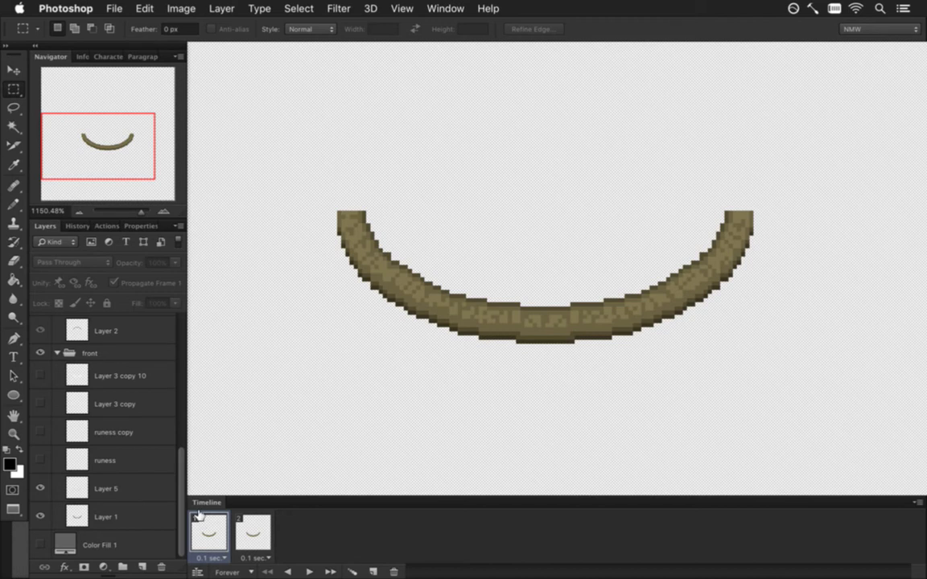
key("super+alt+shift+r")
key("Return")
left_click(253, 532)
left_click(203, 530)
Step: Hide the front group and show the glow group again
left_click(40, 353)
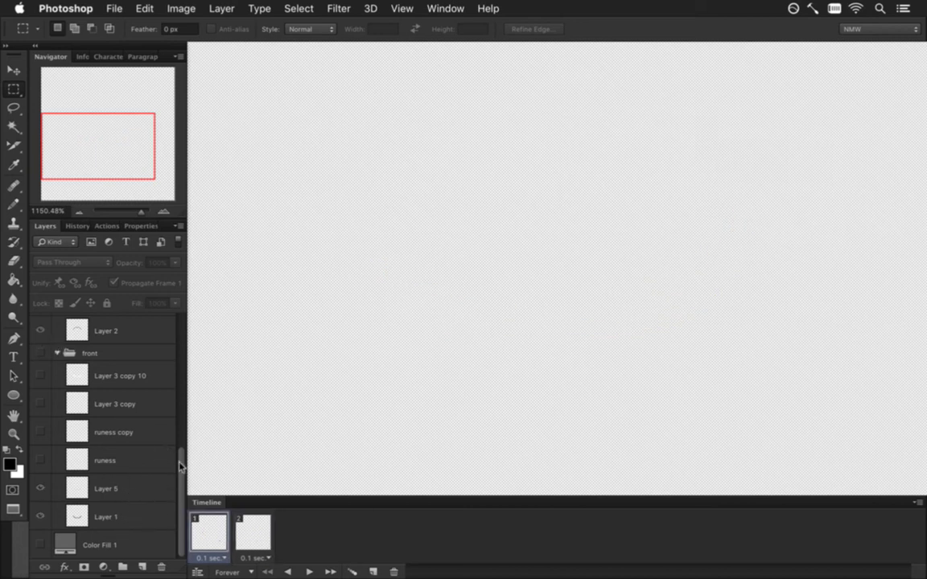
left_click_drag(180, 467, 155, 296)
left_click(40, 328)
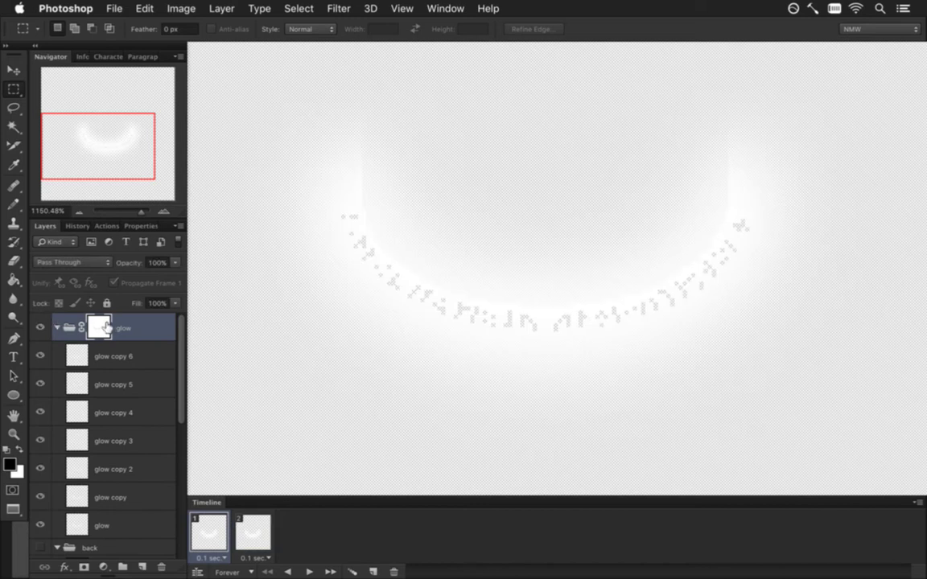
Step: Display the glow group's mask with its rune shapes selected and set the foreground color to gray 858585
left_click(107, 326, "alt")
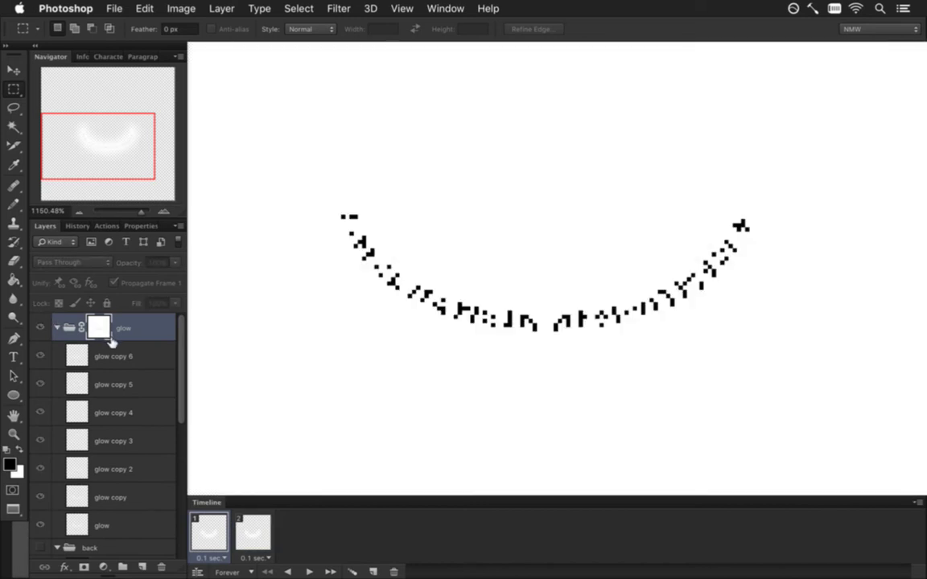
left_click(106, 335)
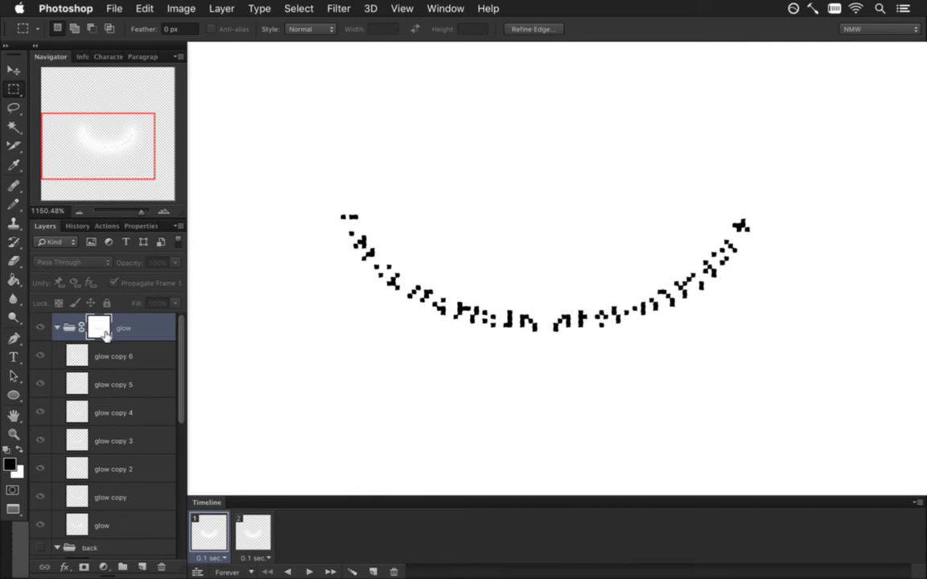
left_click(11, 465)
type("c")
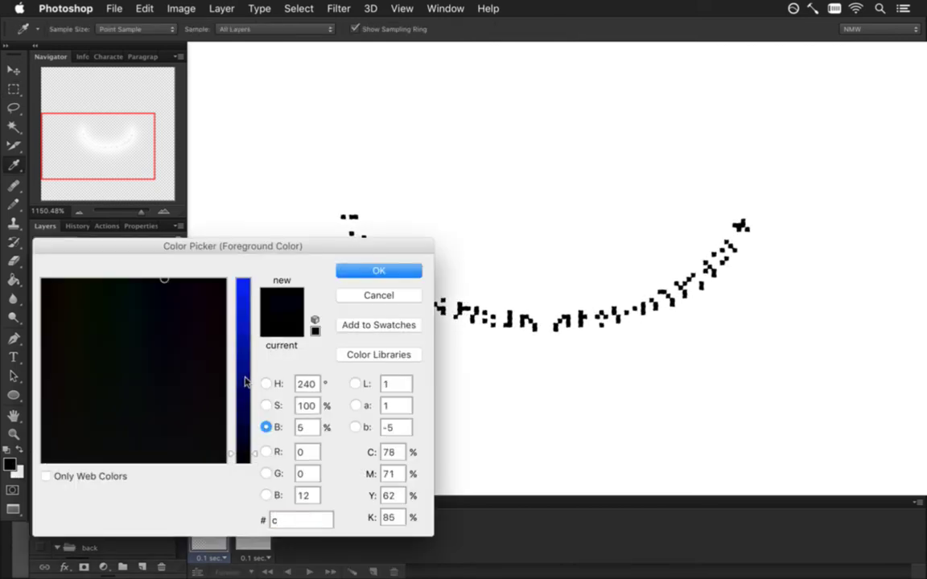
key("BackSpace")
type("00007e")
left_click(267, 383)
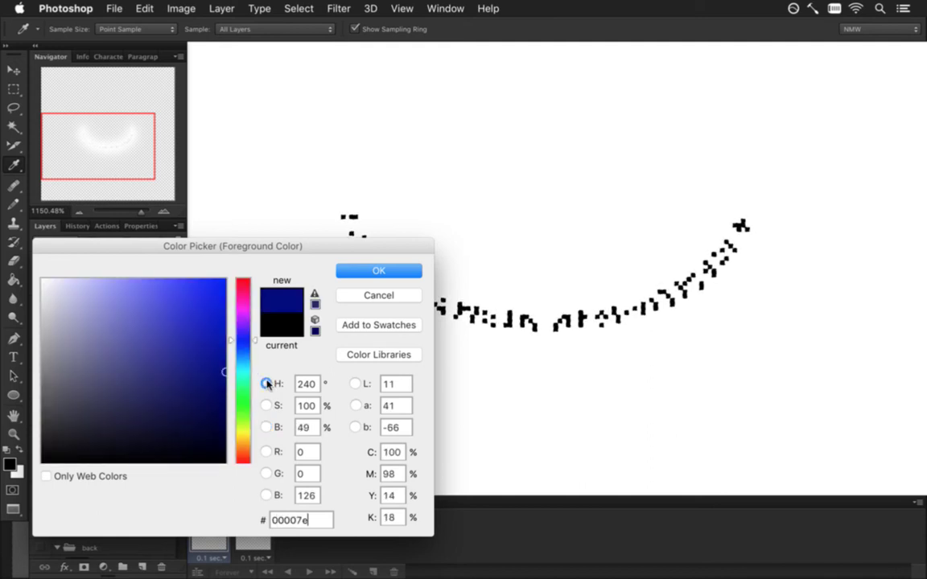
left_click(266, 405)
type("0")
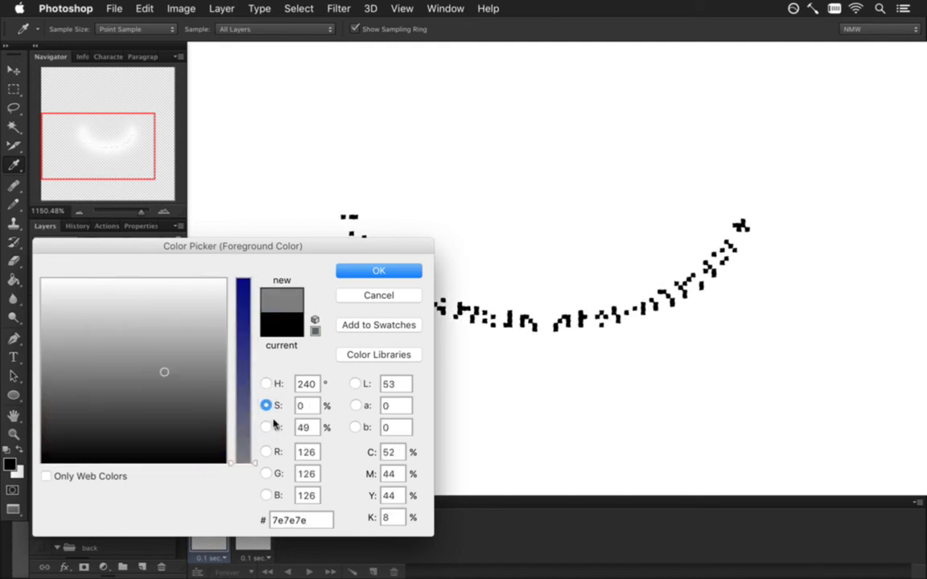
left_click_drag(144, 370, 133, 368)
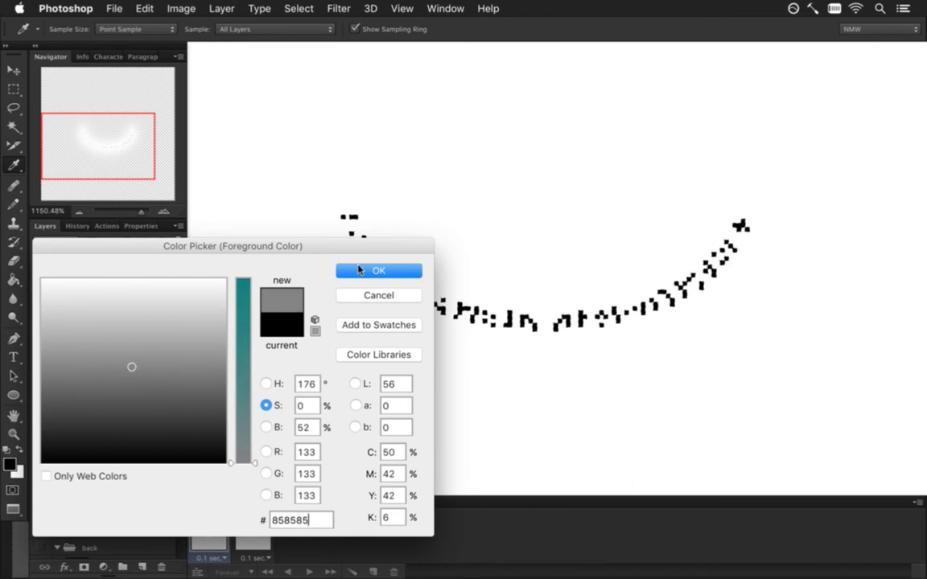
left_click(360, 271)
Step: Paint the mask's rune shapes gray with the 45 px Pencil tool and return to the normal layer view
key("b")
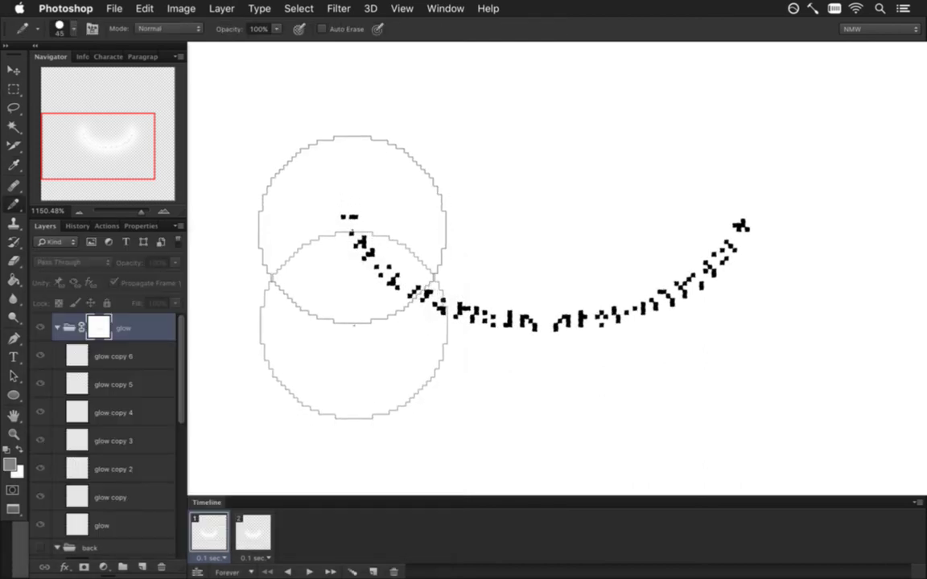
left_click_drag(347, 235, 405, 300)
key("super+z")
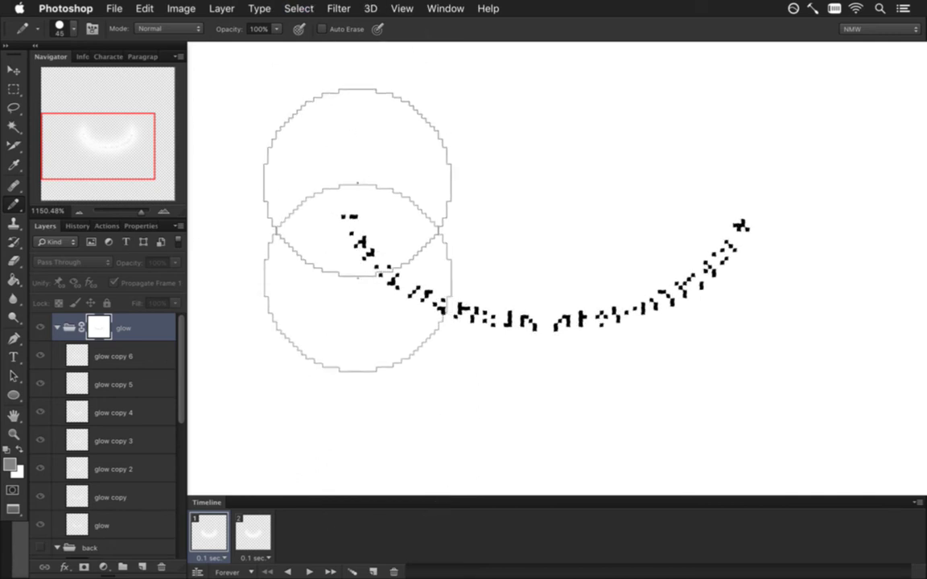
left_click_drag(346, 213, 509, 346)
left_click_drag(502, 297, 729, 217)
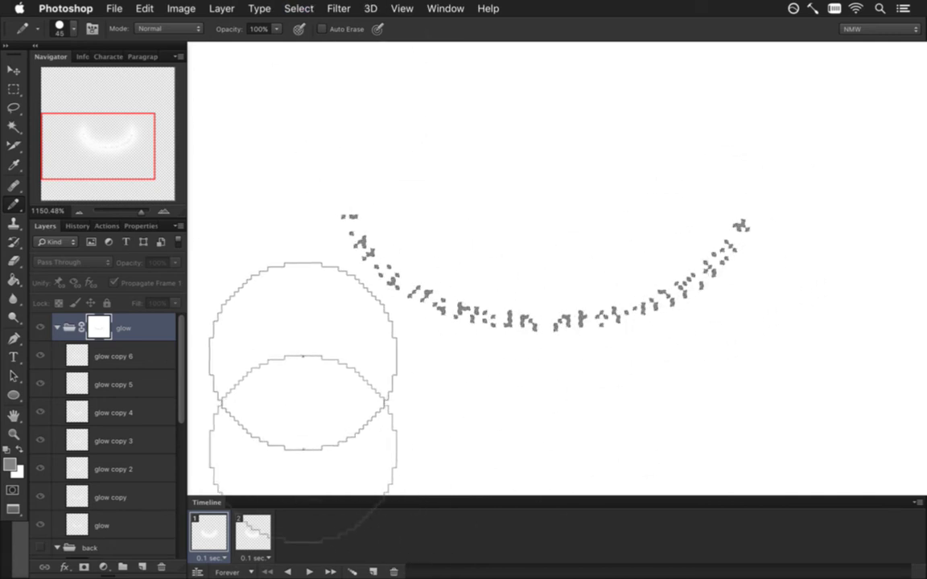
key("m")
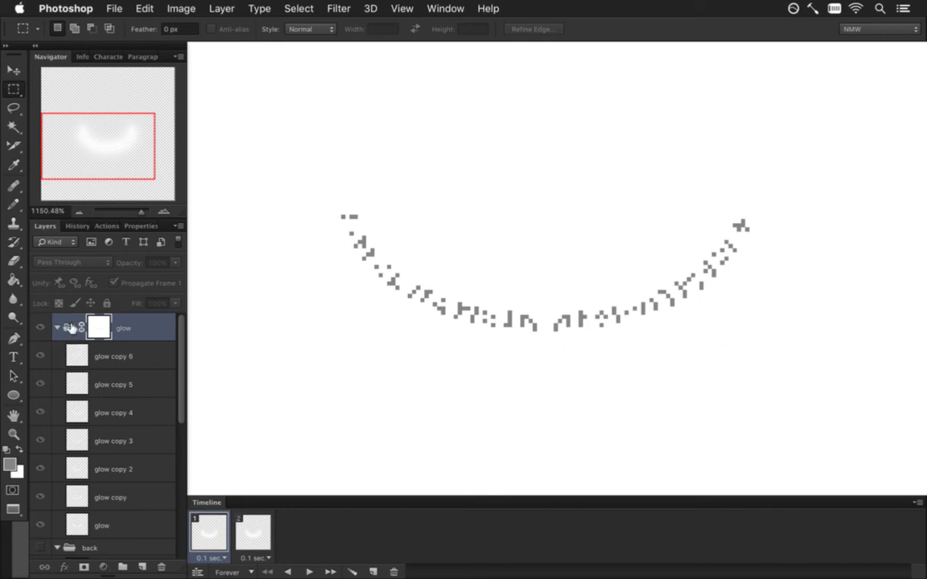
left_click(71, 327)
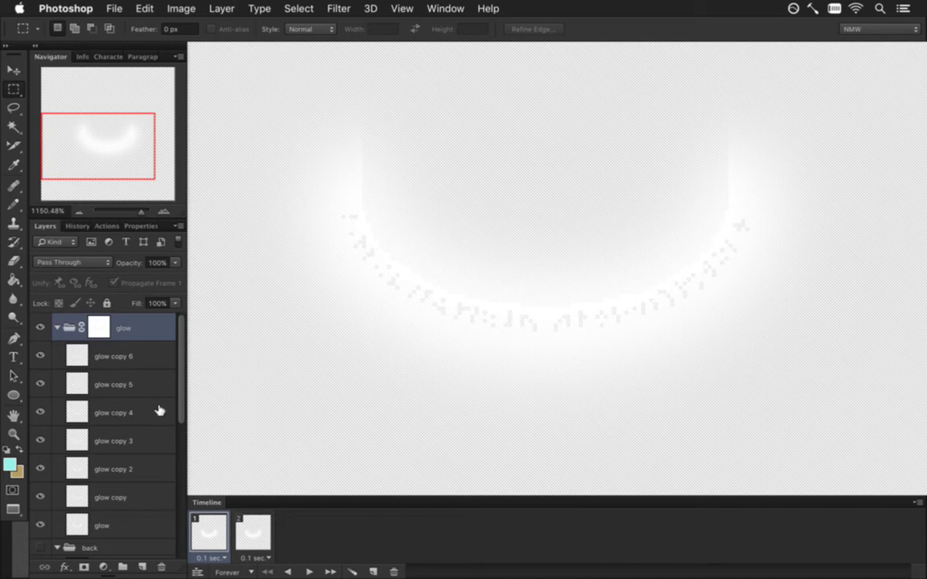
Step: Export the glow with the gray rune mask for web as EngineRingGlow.png in PNG-24 format, overwriting the existing file
key("super+alt+shift+s")
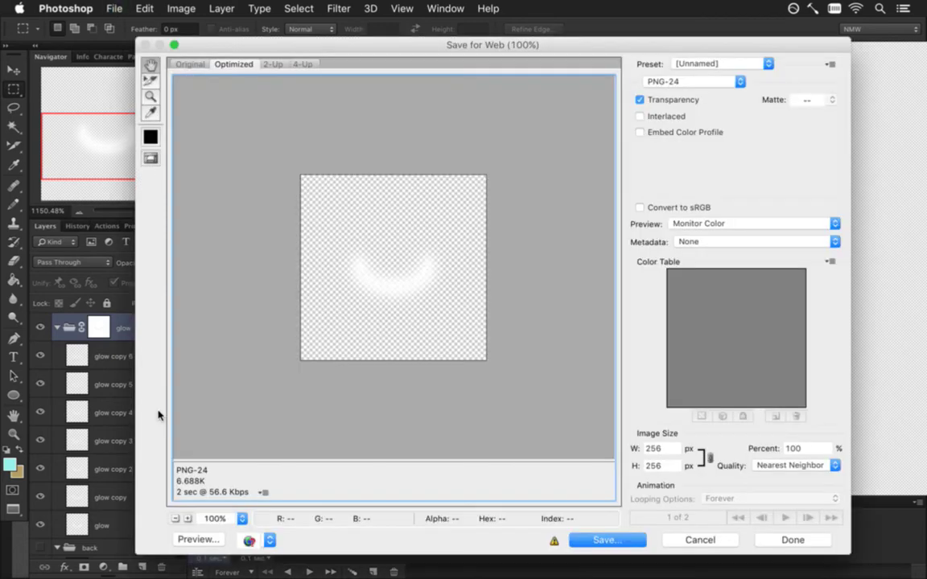
key("Return")
key("Right")
key("BackSpace")
key("BackSpace")
key("BackSpace")
key("BackSpace")
key("BackSpace")
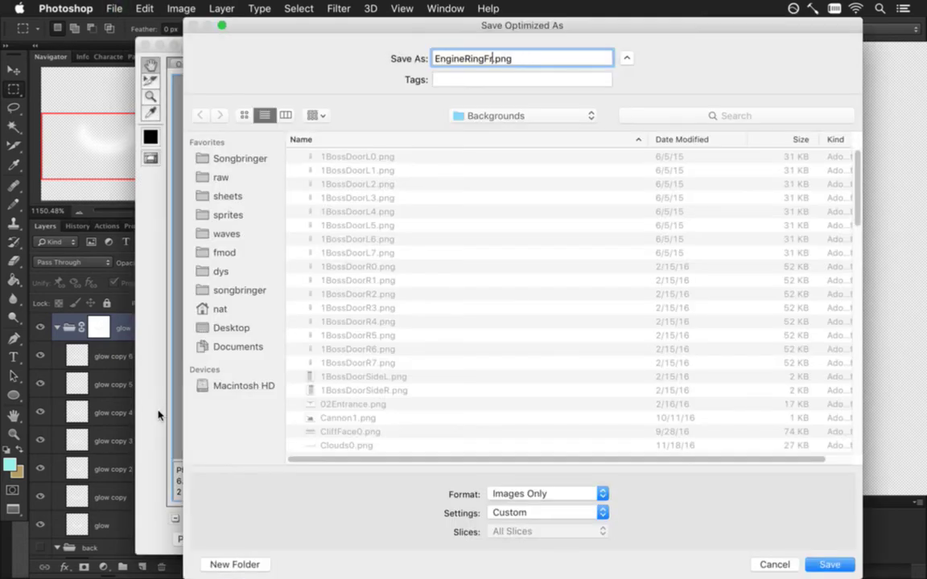
type("Glow")
key("Return")
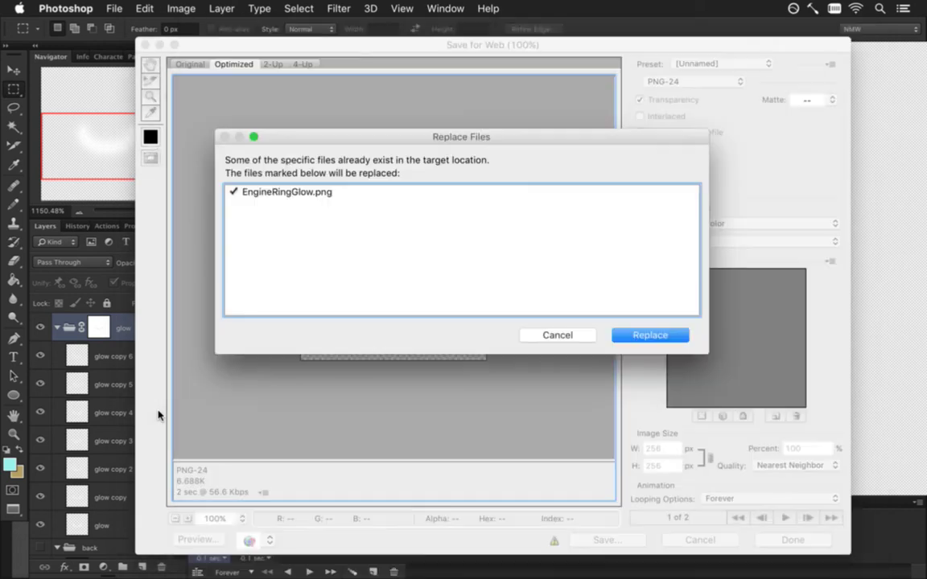
key("Return")
Step: Switch to iTerm2, rerun the previous build command to view the softened rune glow in game, and quit the game
key("super+Tab")
key("Up")
key("Return")
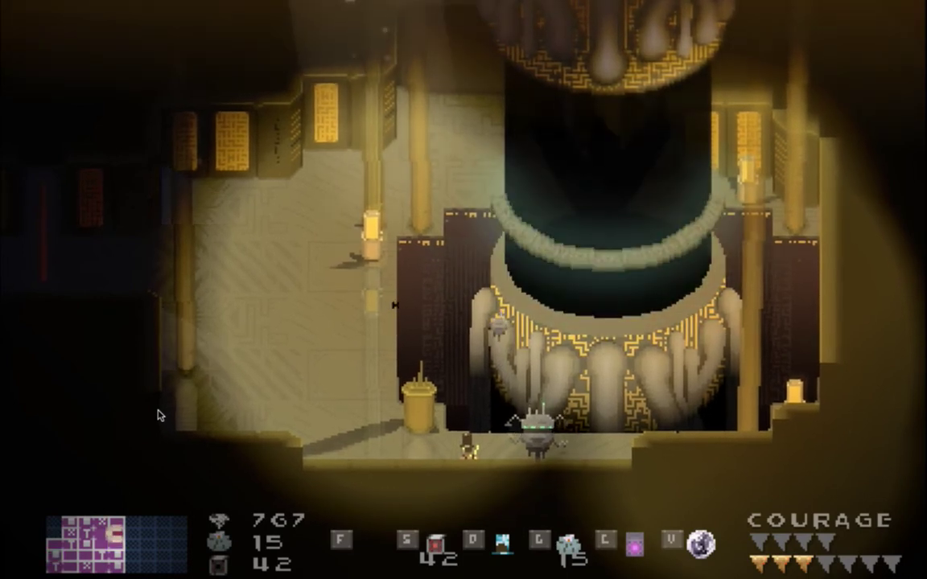
key("super+q")
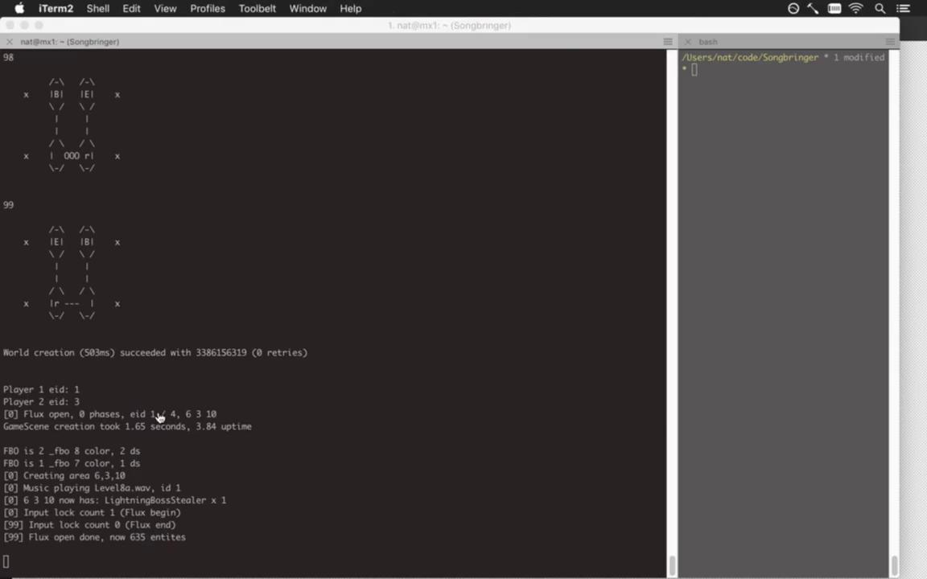
Step: Switch to Finder, preview the EngineRingFront images in the Backgrounds folder and move EngineRingFront2.png to the Trash
key("super+Tab")
left_click(338, 314)
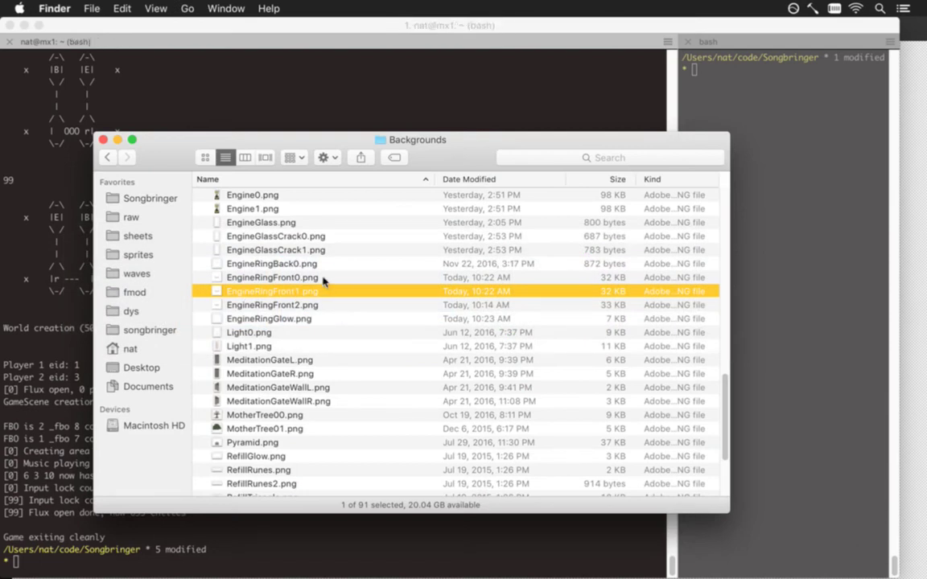
left_click(325, 278)
key("space")
key("Down")
key("Up")
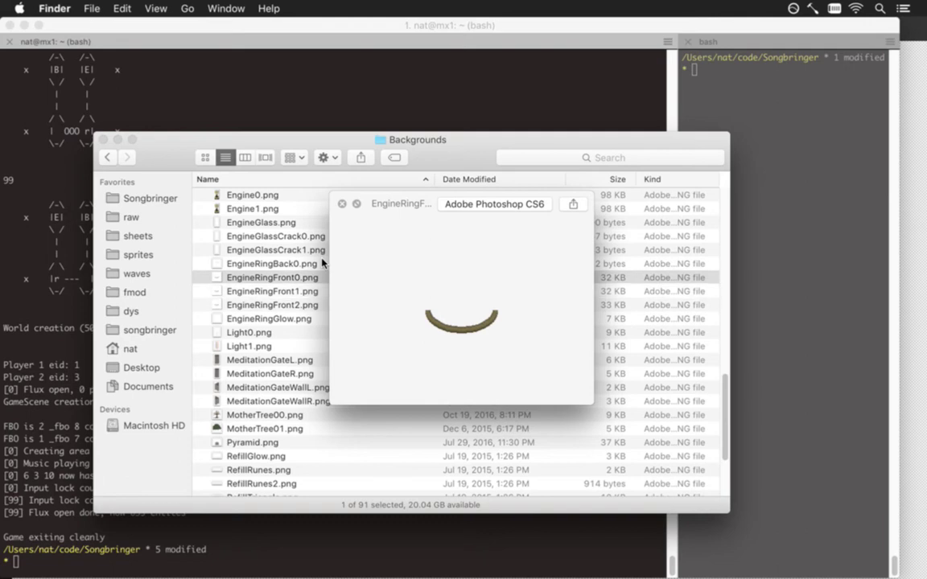
key("Down")
key("Down")
key("space")
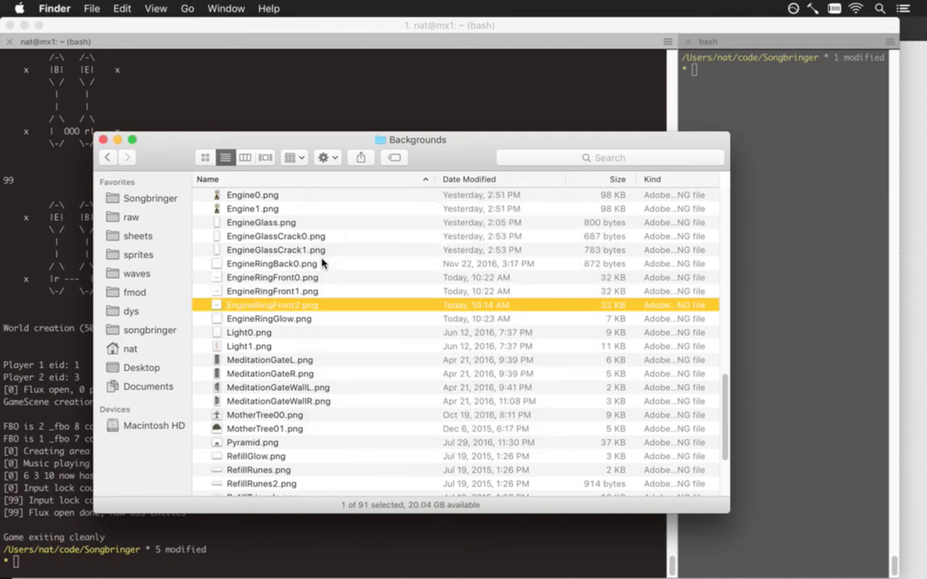
key("super+BackSpace")
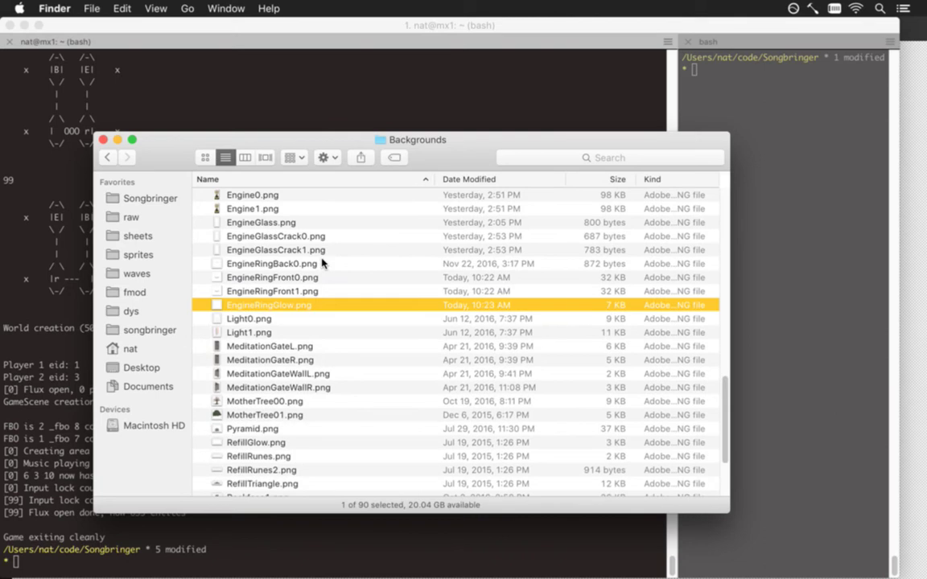
Step: Rebuild and run the game from iTerm2 to check the cleaned-up ring images, quit it and return to Photoshop
key("super+Tab")
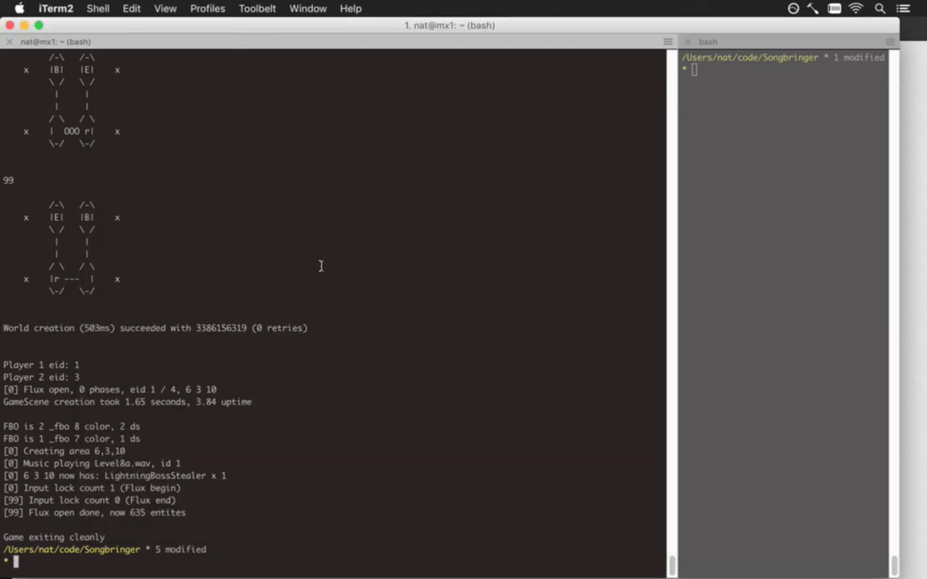
key("Up")
key("Return")
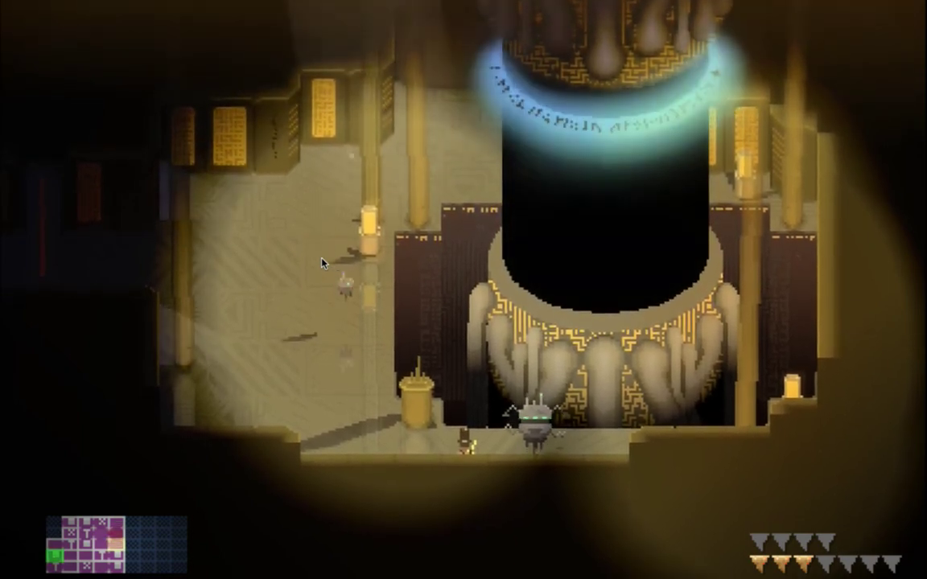
key("super+q")
key("super+Tab")
key("super+Tab")
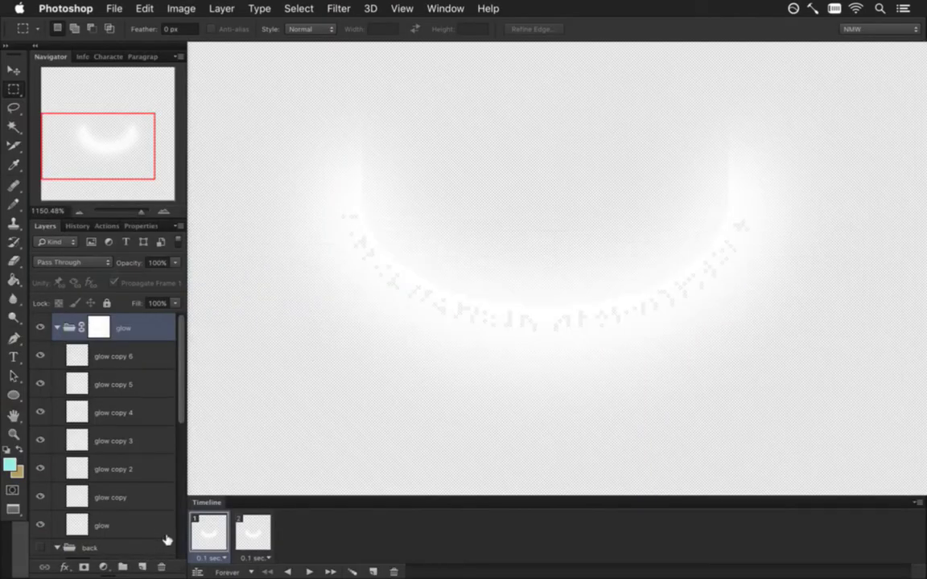
Step: Hide the glow group and show the gray Color Fill 1 background and the front group
left_click(39, 327)
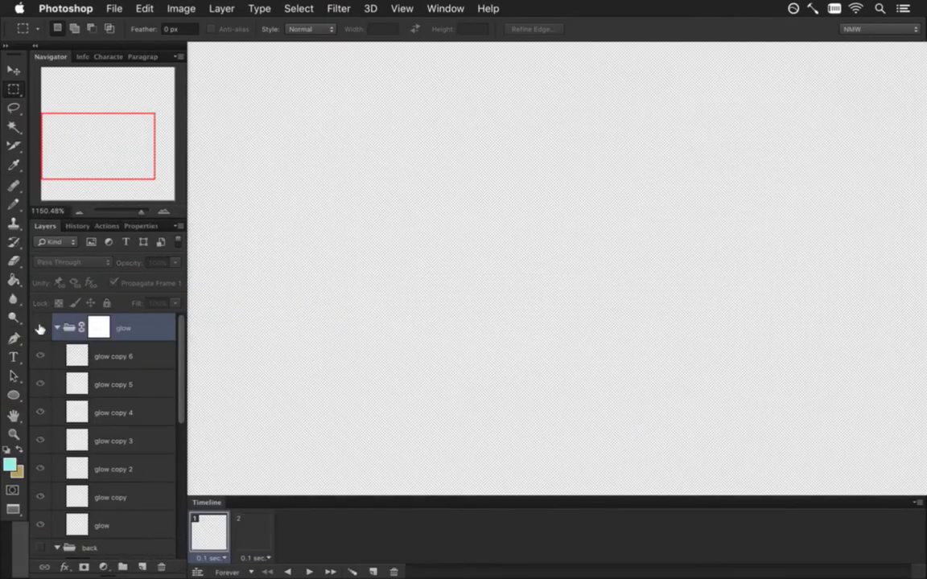
left_click_drag(182, 389, 175, 556)
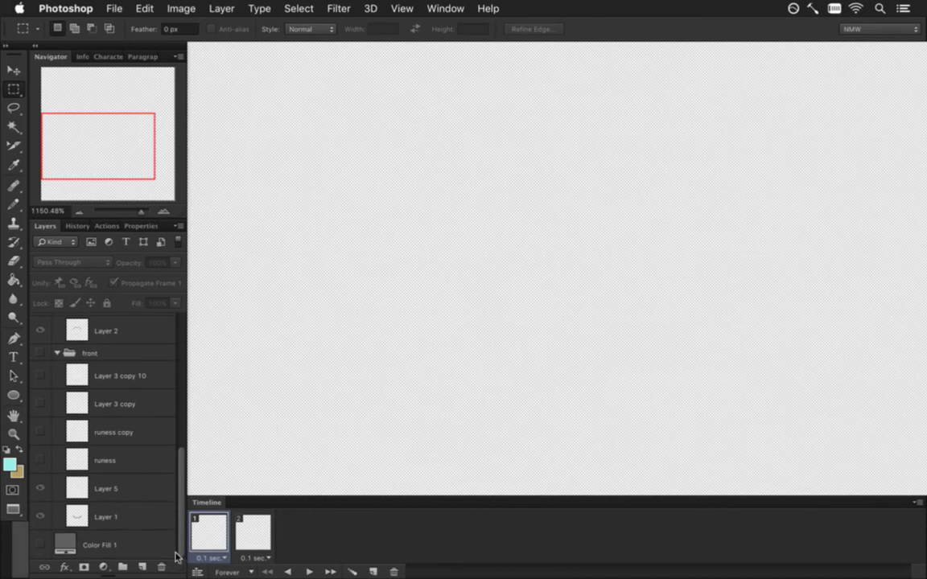
left_click(40, 545)
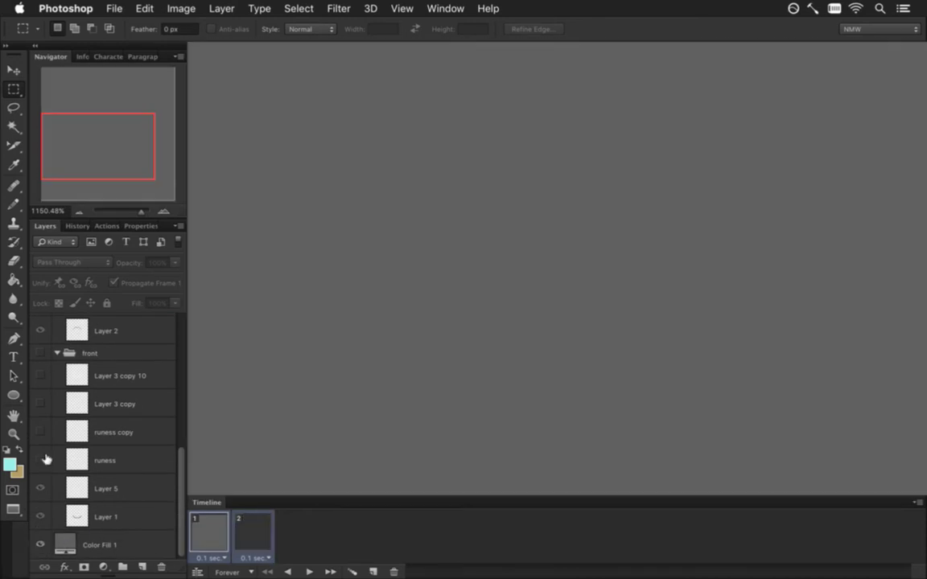
left_click(40, 353)
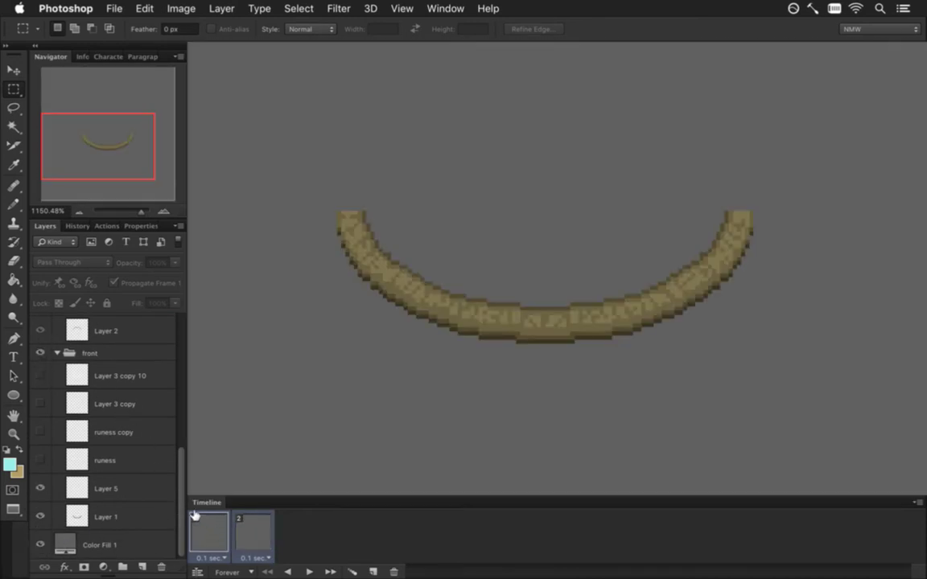
Step: Recolor the runes on Layer 5 of the front group with dark gray 555555 using the Pencil and clear the selection
left_click(124, 483)
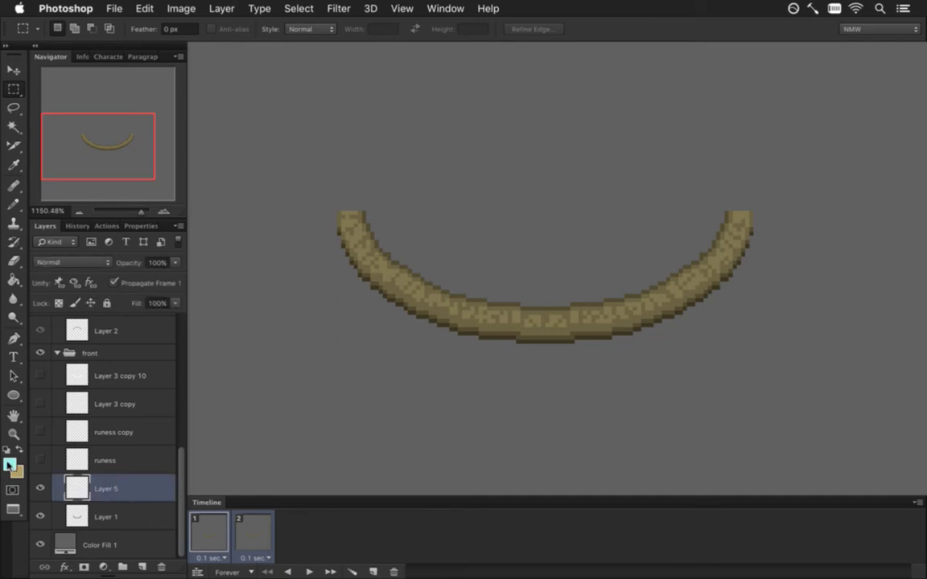
key("i")
left_click(363, 265)
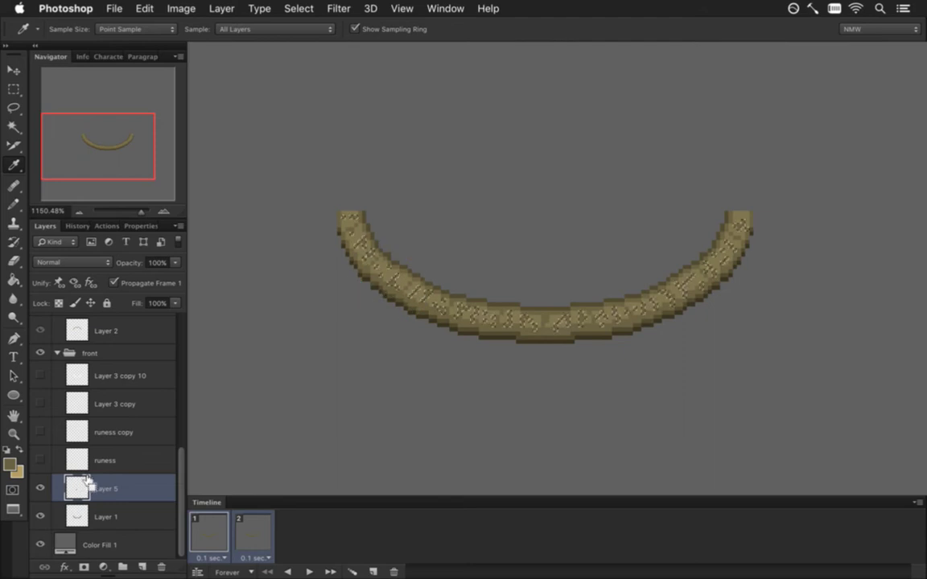
left_click(10, 465)
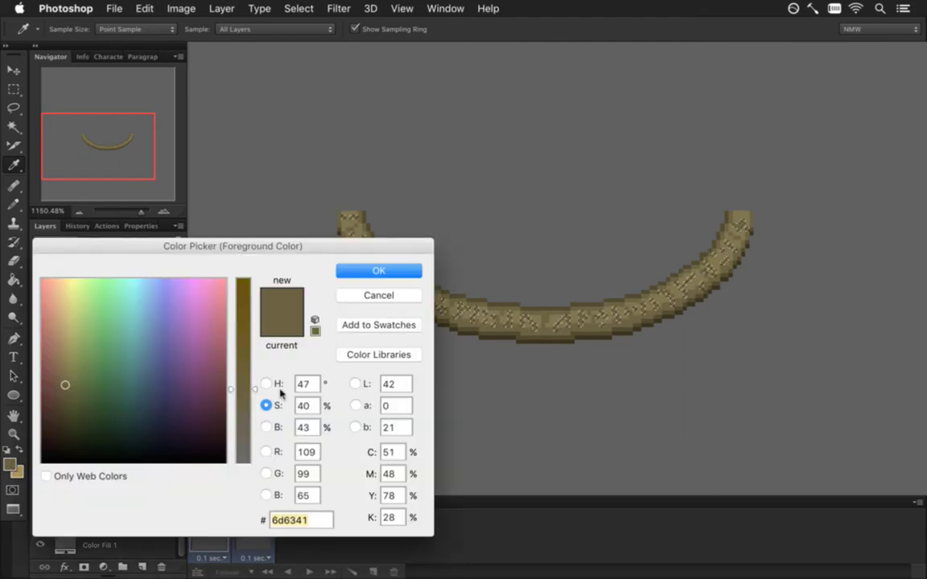
left_click_drag(233, 378, 233, 466)
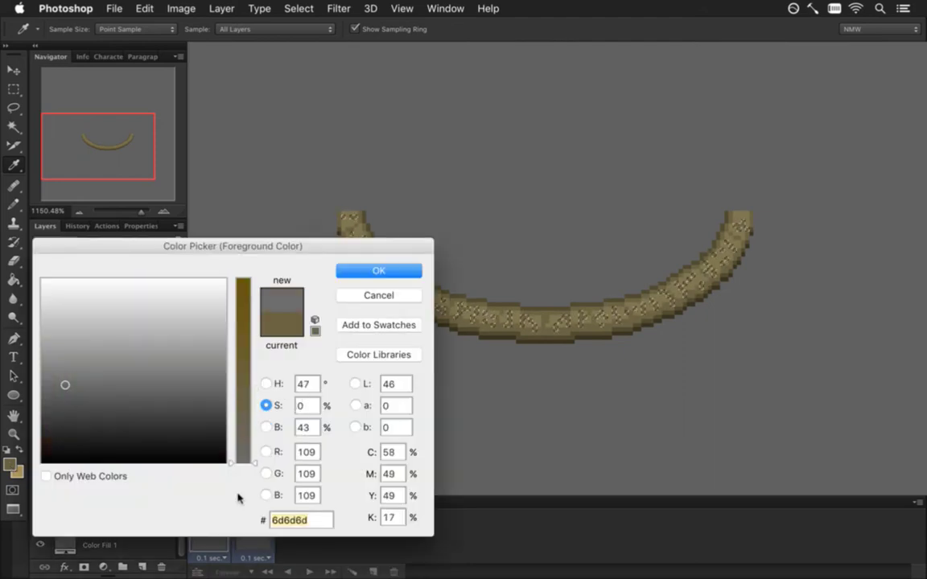
left_click(266, 427)
left_click_drag(242, 383, 241, 401)
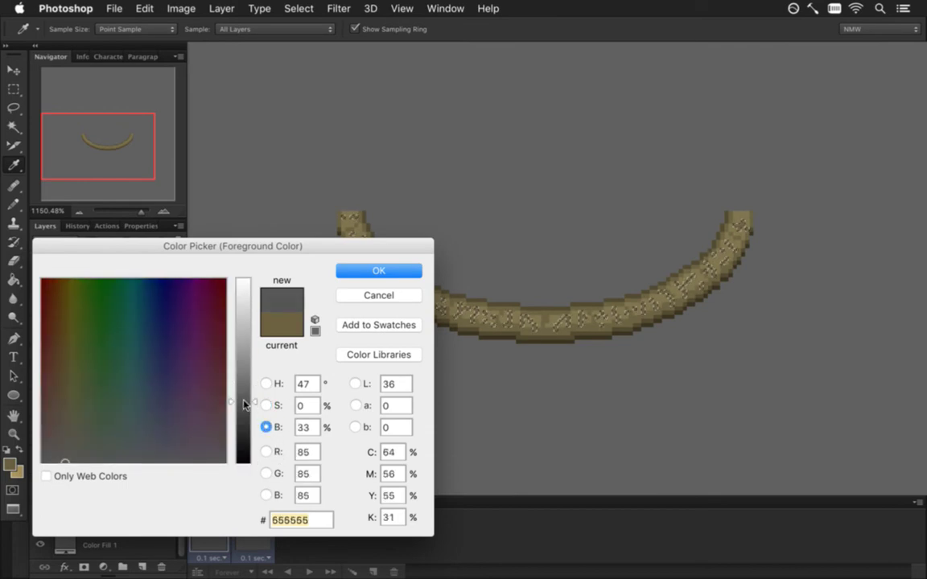
left_click(358, 273)
key("b")
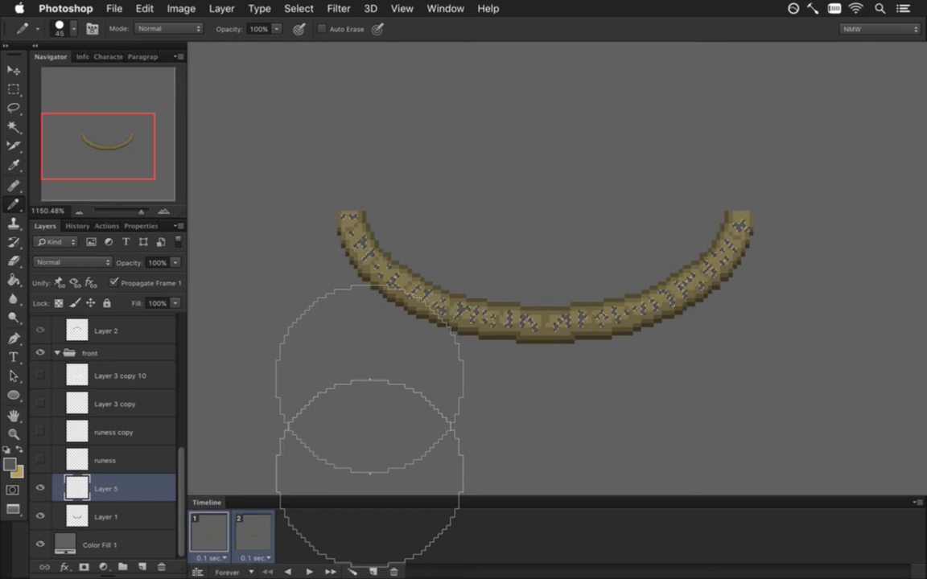
key("m")
left_click(338, 389)
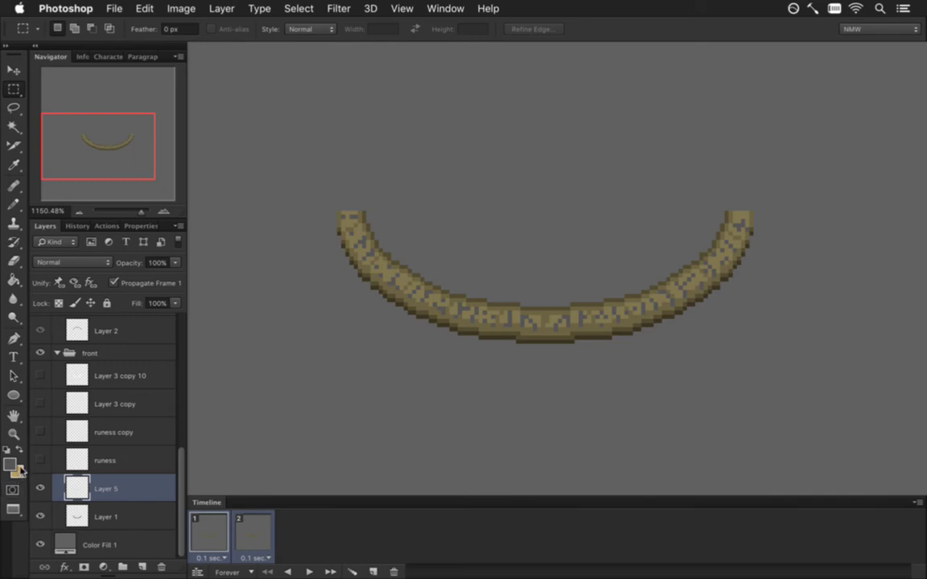
Step: Hide the Color Fill 1 background and render the front ring as the EngineRingFront.png PNG image sequence, replacing the existing files
left_click(41, 545)
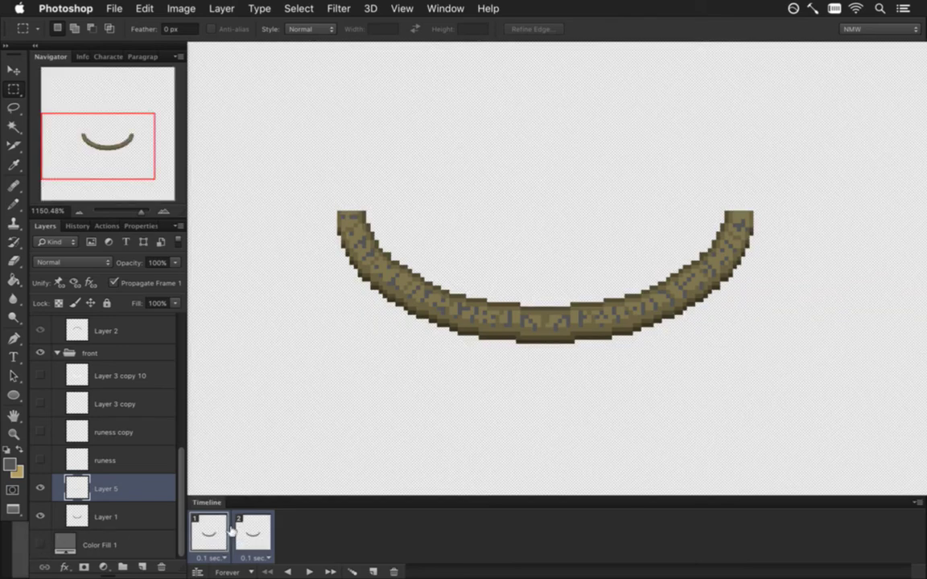
key("super+alt+shift+r")
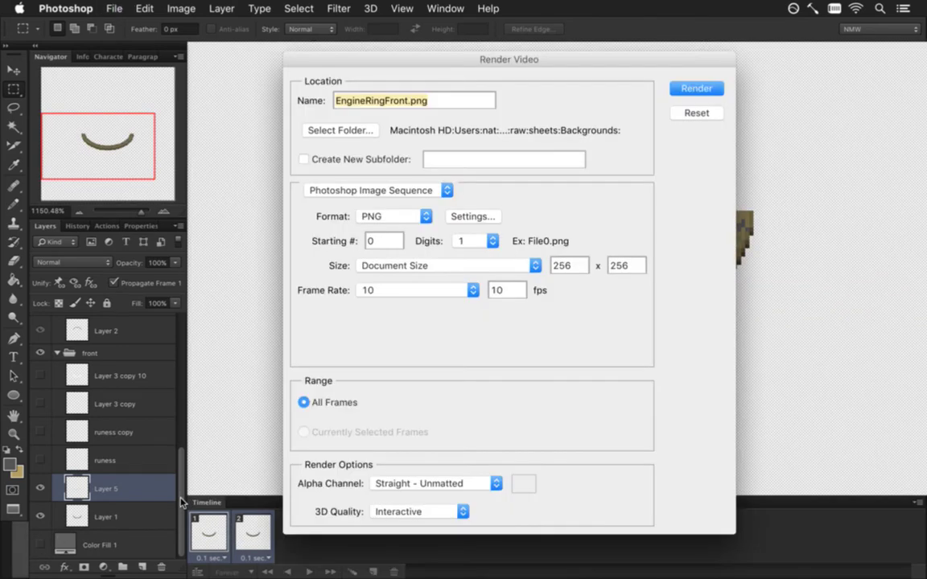
key("Return")
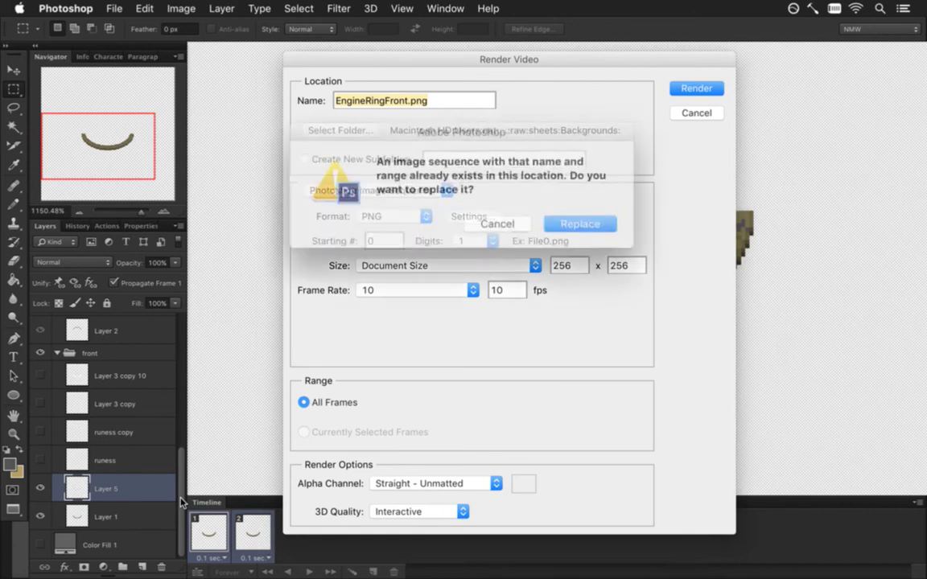
key("Return")
Step: Switch to iTerm2, rerun the last build command to check the gray runes in game, quit the game and return to Photoshop
key("super+Tab")
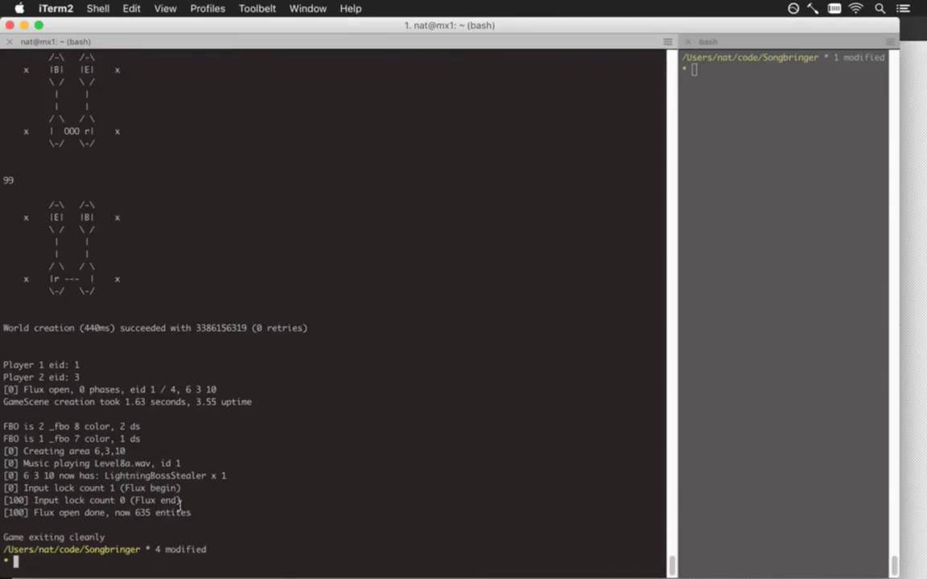
key("Up")
key("Return")
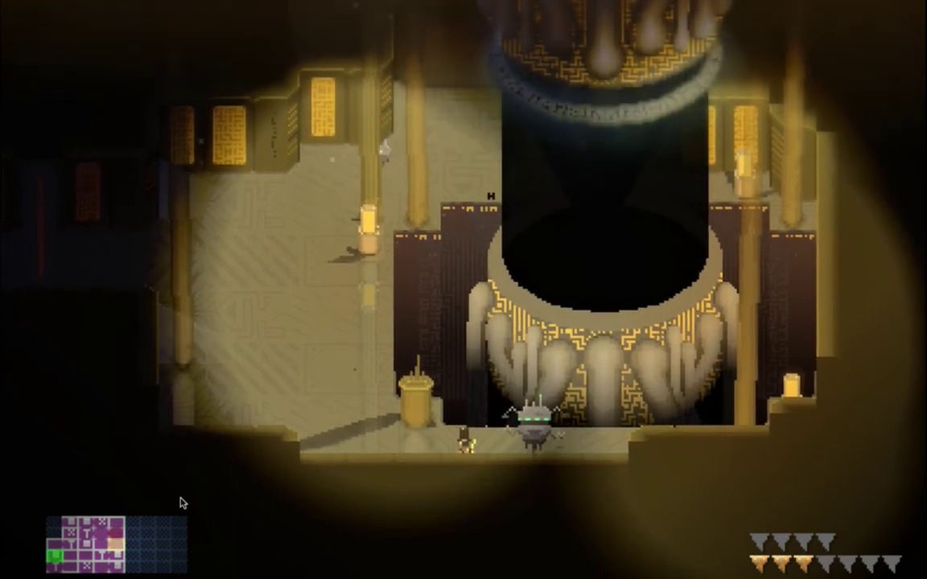
key("super+q")
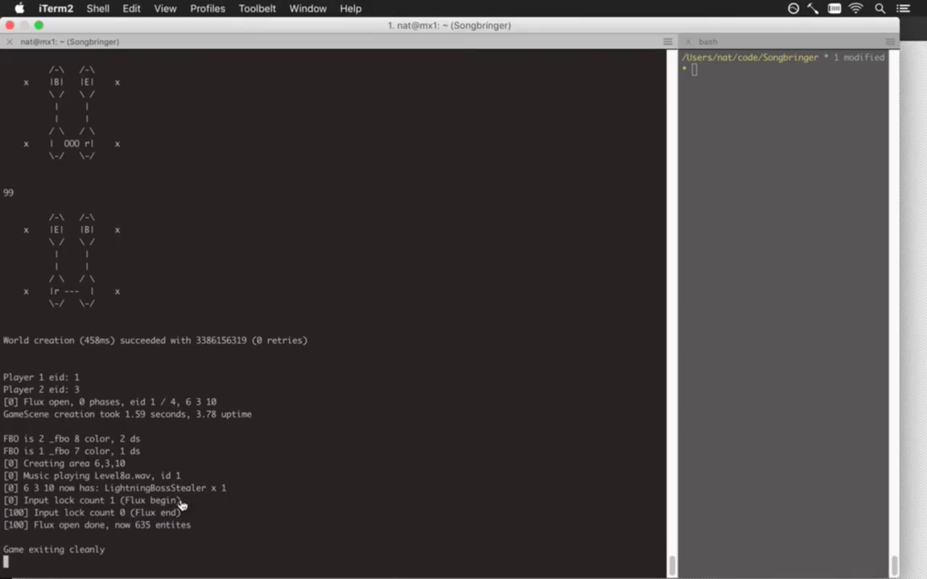
key("super+Tab")
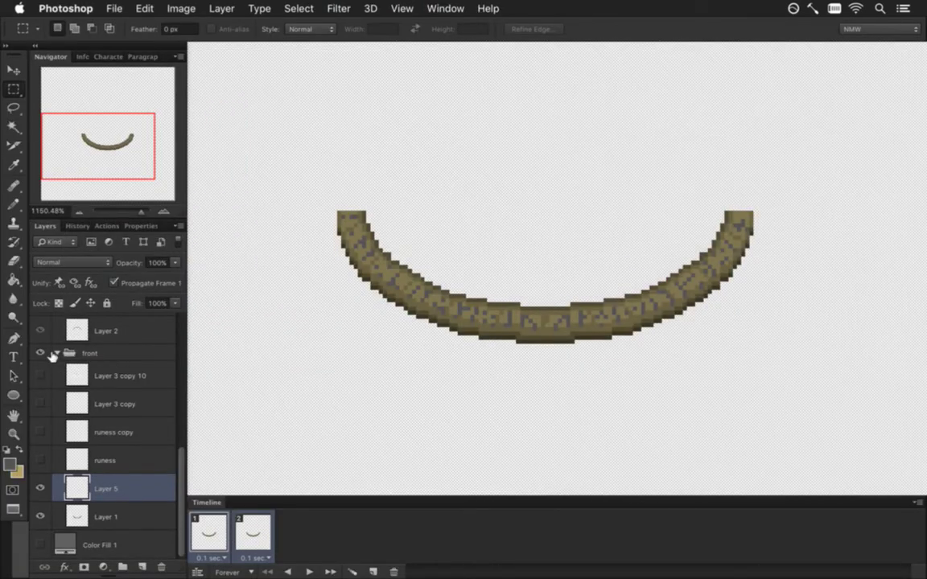
Step: Hide the front group, show the glow group, display its mask and load the runes as a selection
left_click(40, 353)
left_click_drag(182, 461, 150, 300)
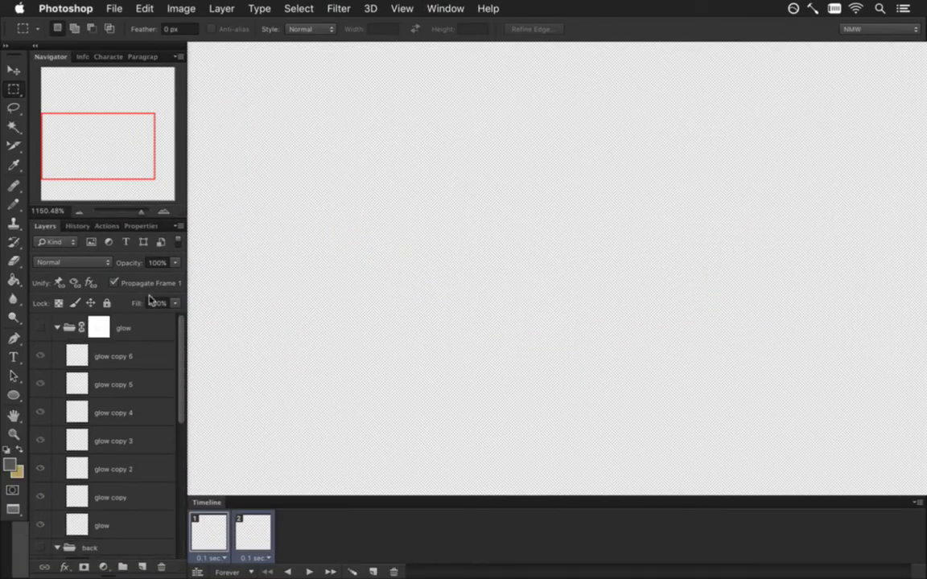
left_click(41, 327)
left_click(113, 325)
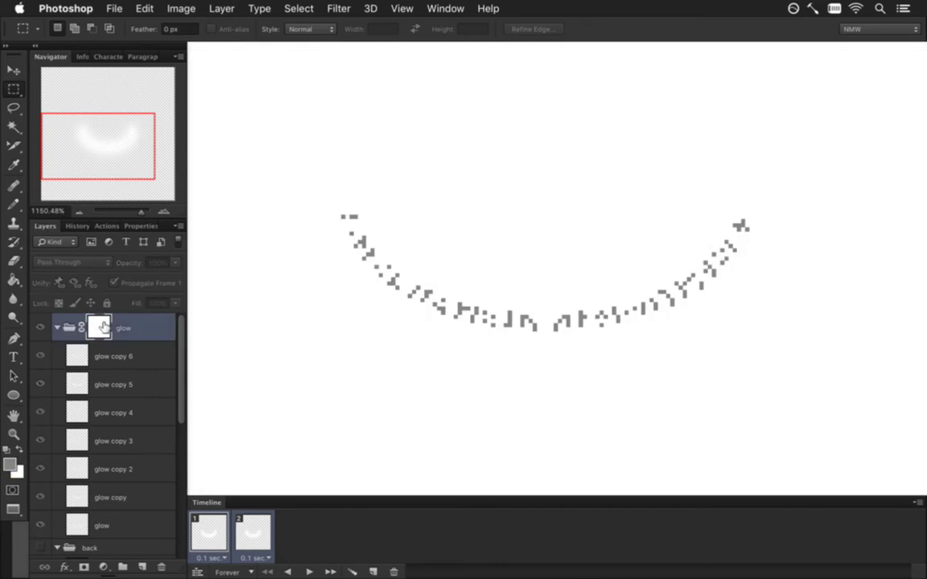
left_click(100, 327, "super")
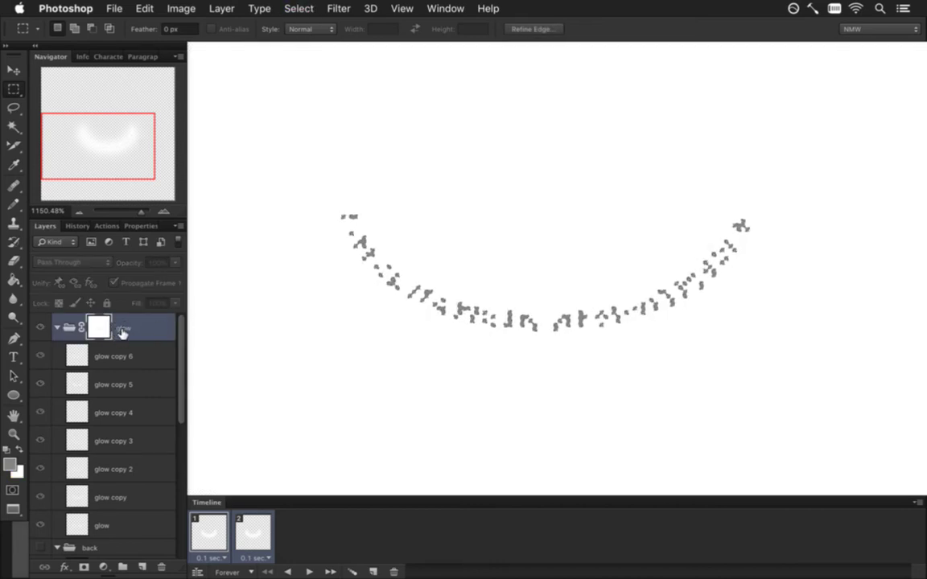
Step: Set the foreground color to gray b5b5b5 and paint the selected runes in the glow mask with it
key("i")
left_click(352, 264)
left_click(12, 465)
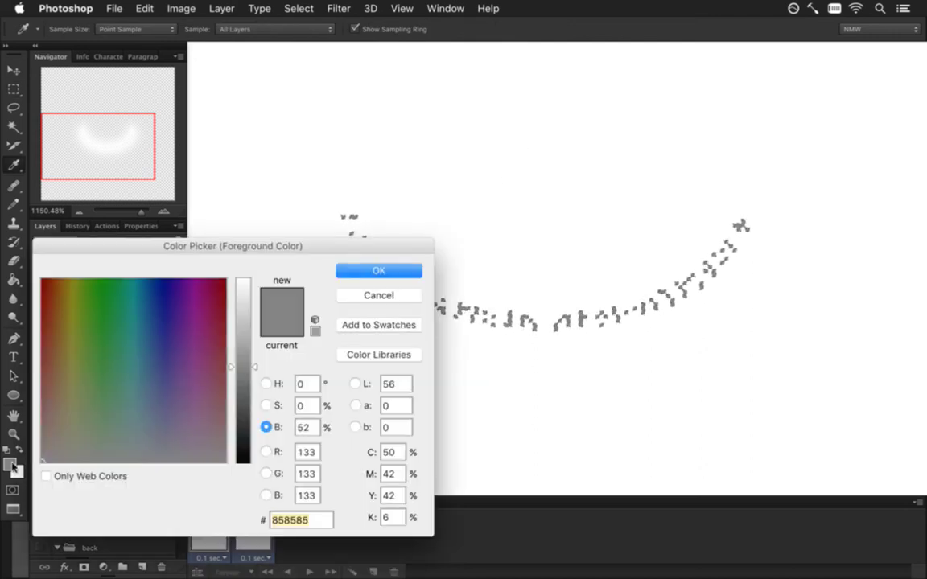
left_click(242, 337)
left_click_drag(242, 338, 242, 334)
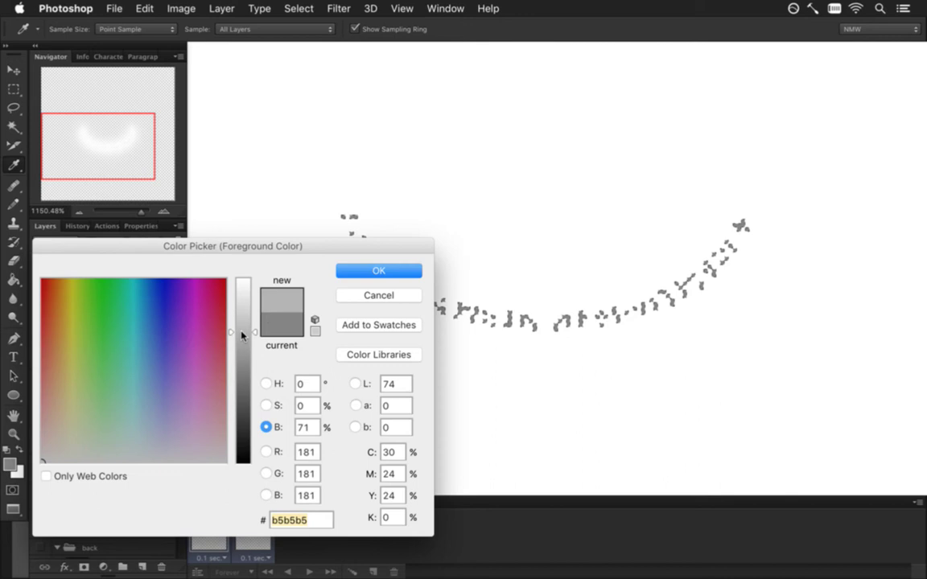
left_click(358, 272)
key("b")
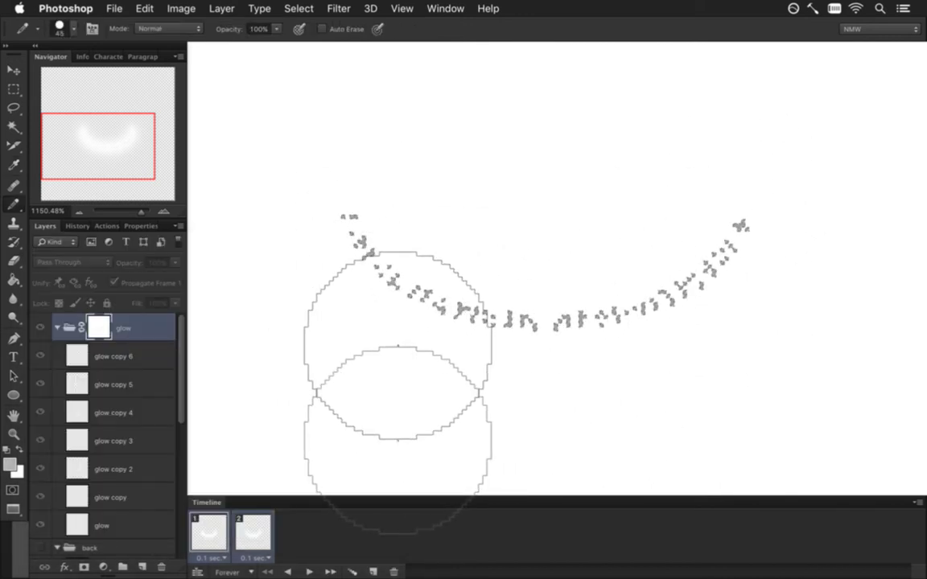
Step: Repaint the selected mask runes in a still lighter gray, deselect them, and return to the normal view of the glow group in frame 1
left_click(10, 464)
left_click_drag(254, 334, 242, 321)
left_click(347, 271)
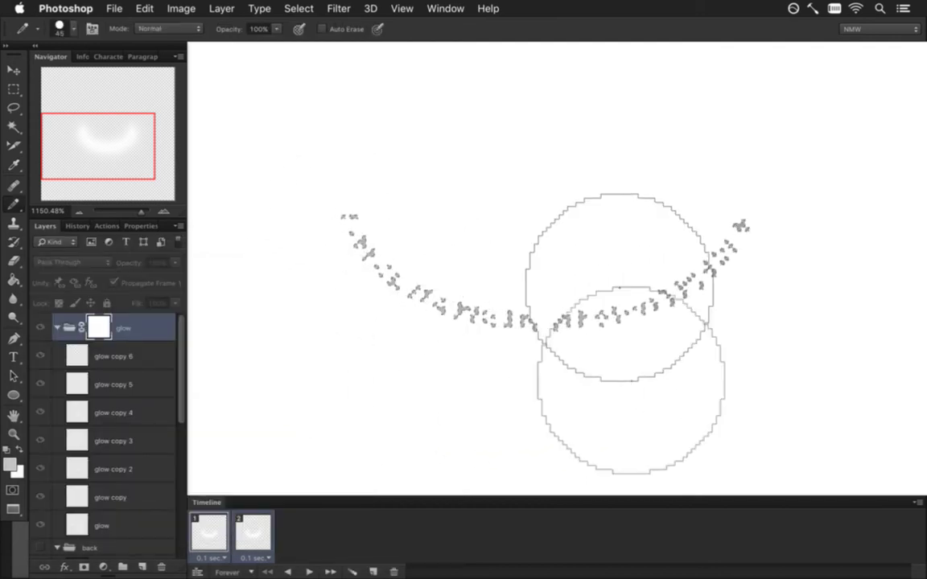
key("m")
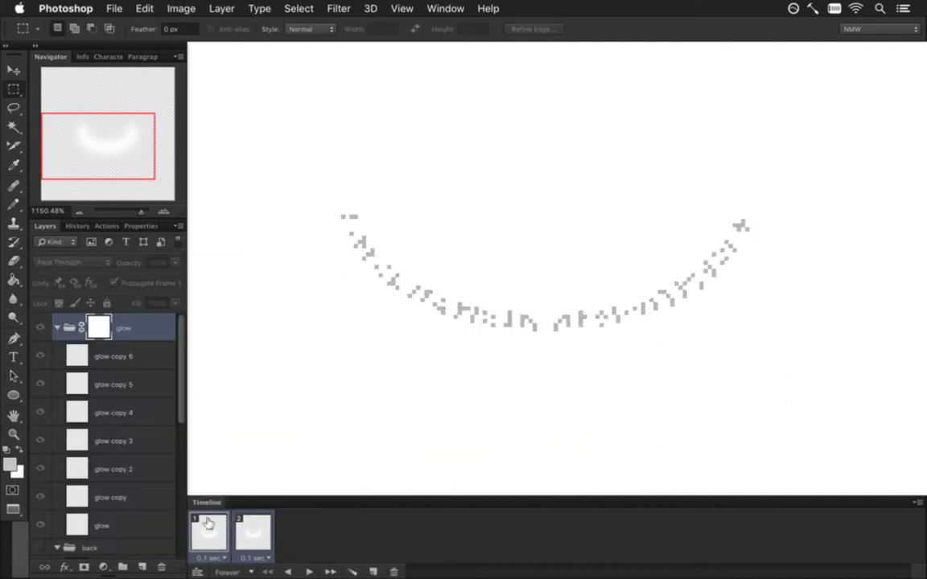
left_click(209, 521)
left_click(73, 328)
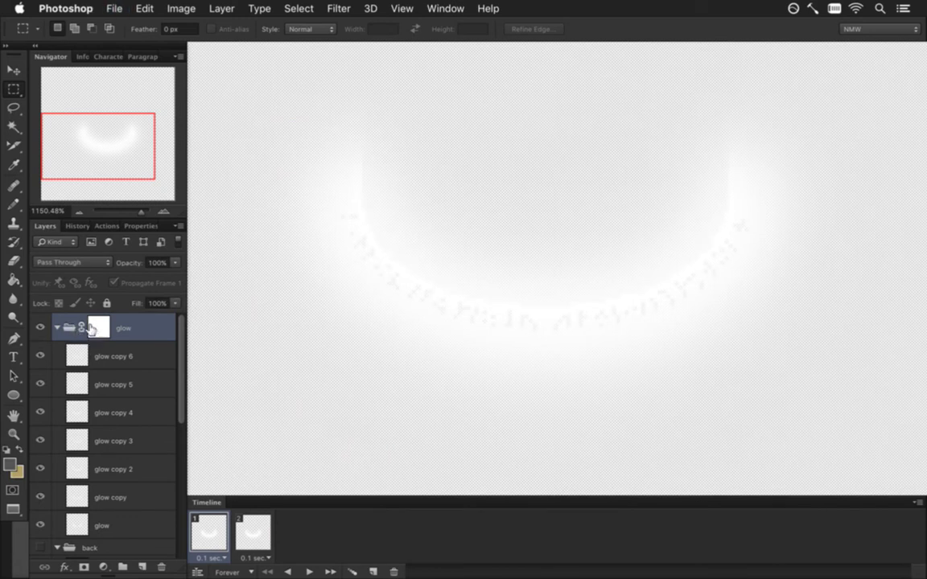
Step: Export the glow for web in PNG-24 format as EngineRingFront.png in the Backgrounds folder
key("super+alt+shift+r")
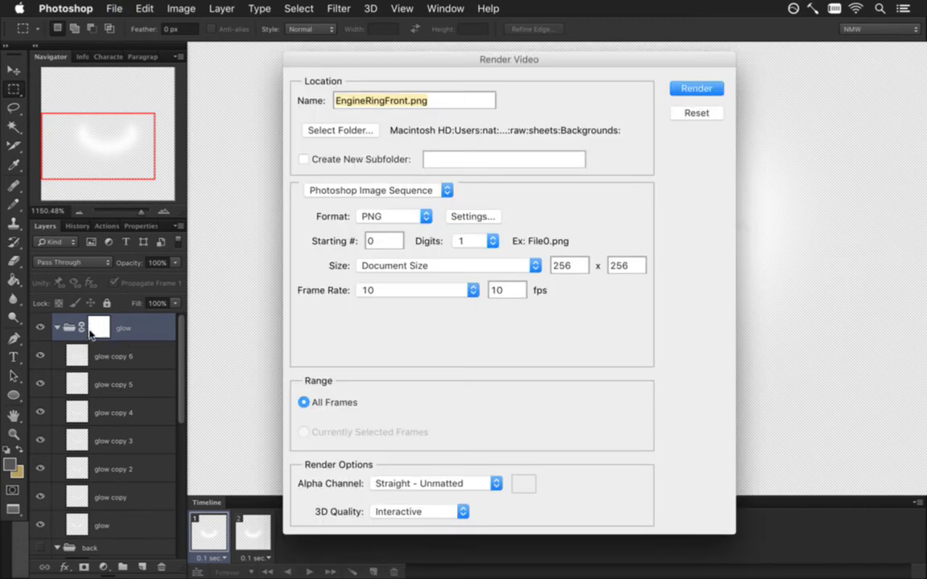
key("Return")
key("super+alt+shift+s")
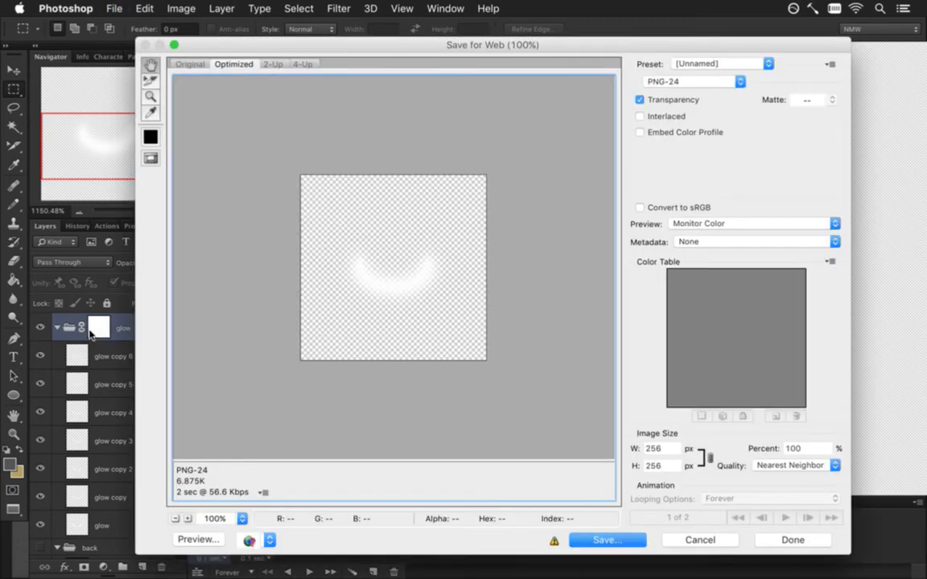
key("Return")
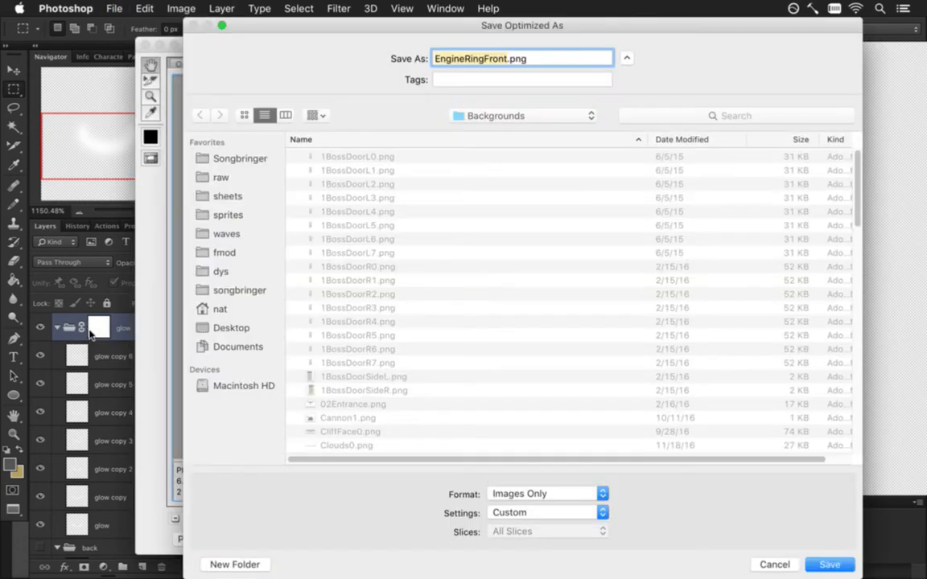
key("Return")
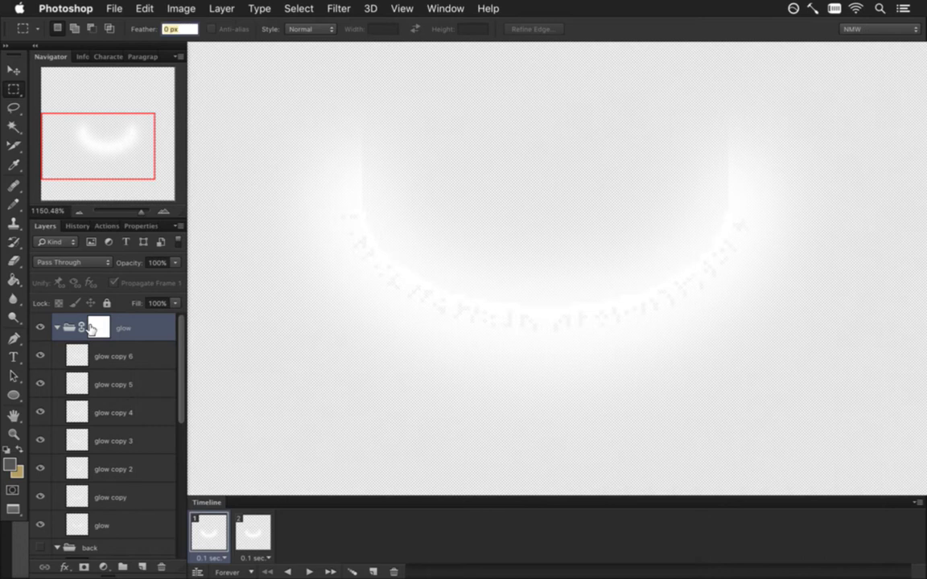
Step: Switch to iTerm2, check the Git status, delete the untracked raw/sheets/Backgrounds/EngineRingFront.png with rm, and return to Photoshop
key("super+Tab")
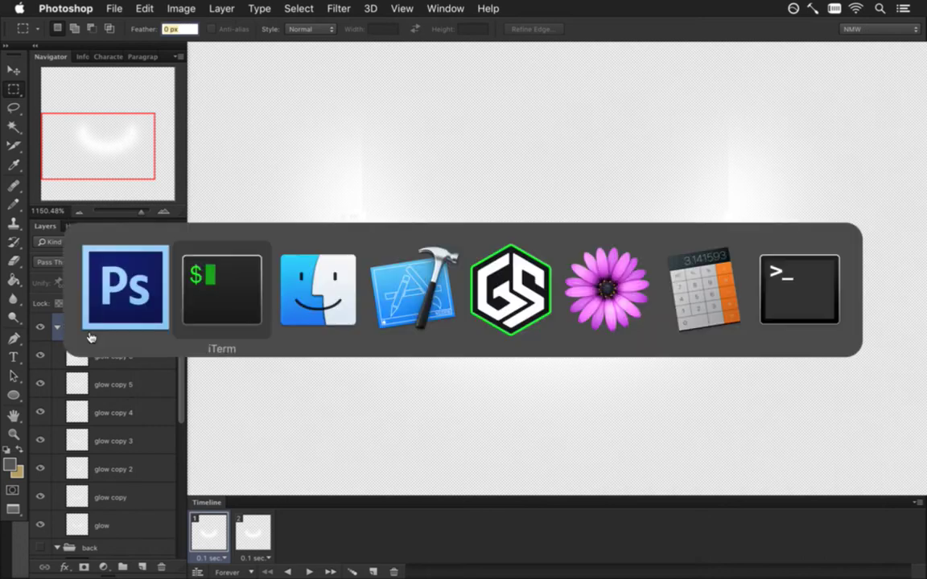
type("gs")
key("Return")
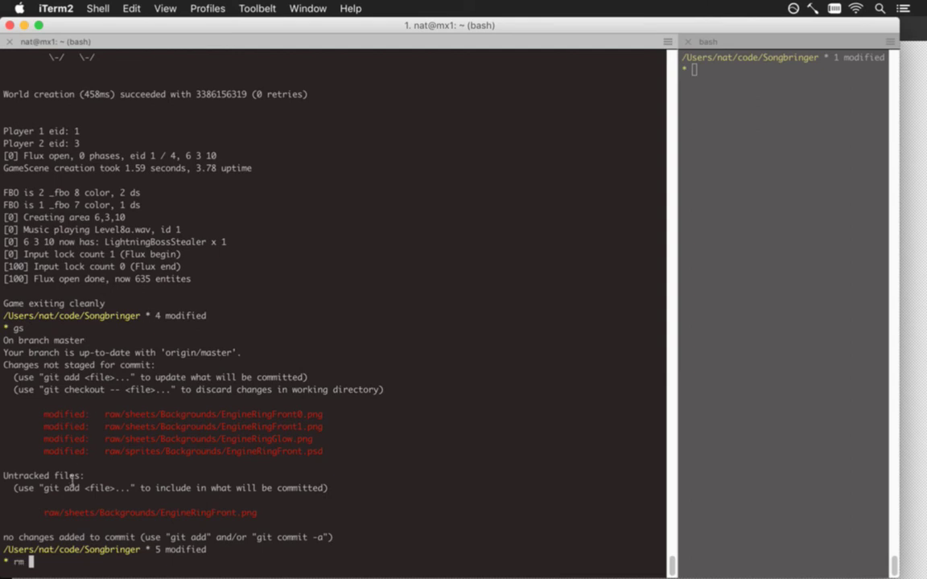
left_click_drag(52, 519, 257, 517)
key("super+c")
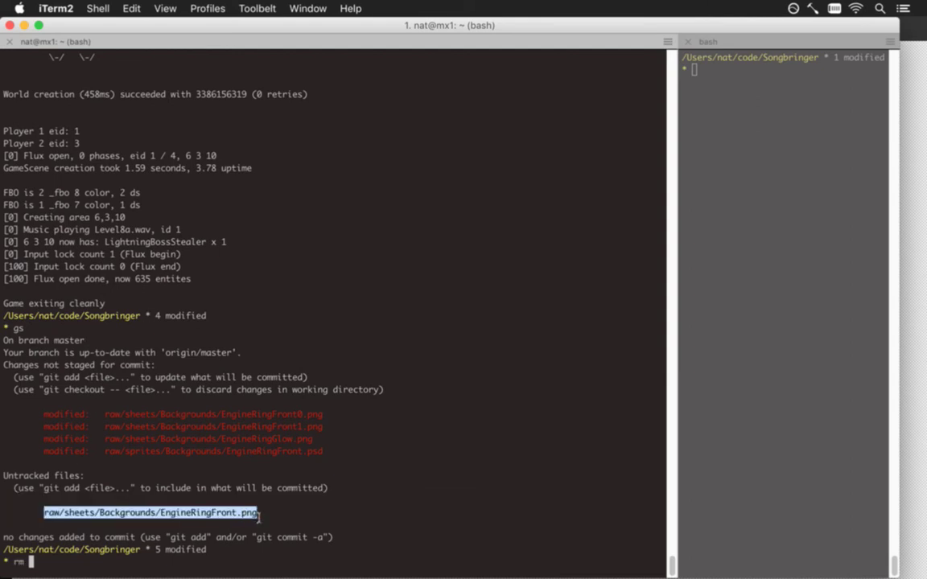
type("rm")
key("super+v")
key("Return")
key("super+Tab")
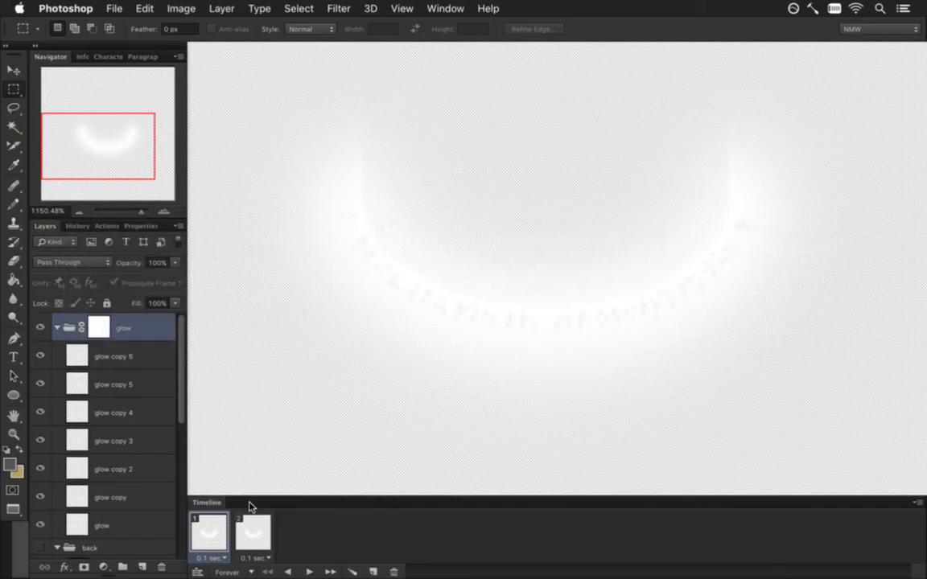
Step: Export the glow for web in PNG-24 format as EngineRingGlow.png in the Backgrounds folder
key("super+alt+shift+s")
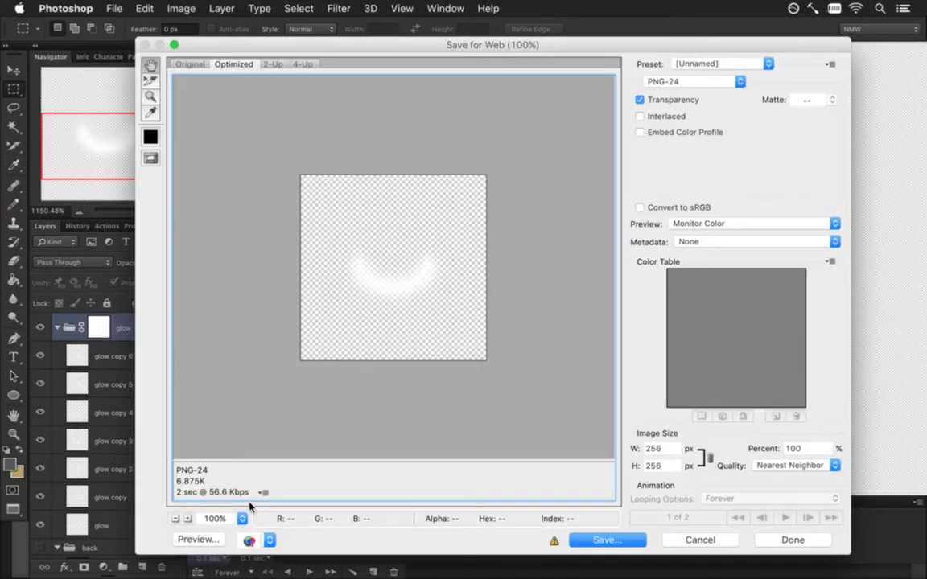
key("Return")
key("BackSpace")
key("BackSpace")
key("BackSpace")
key("BackSpace")
key("BackSpace")
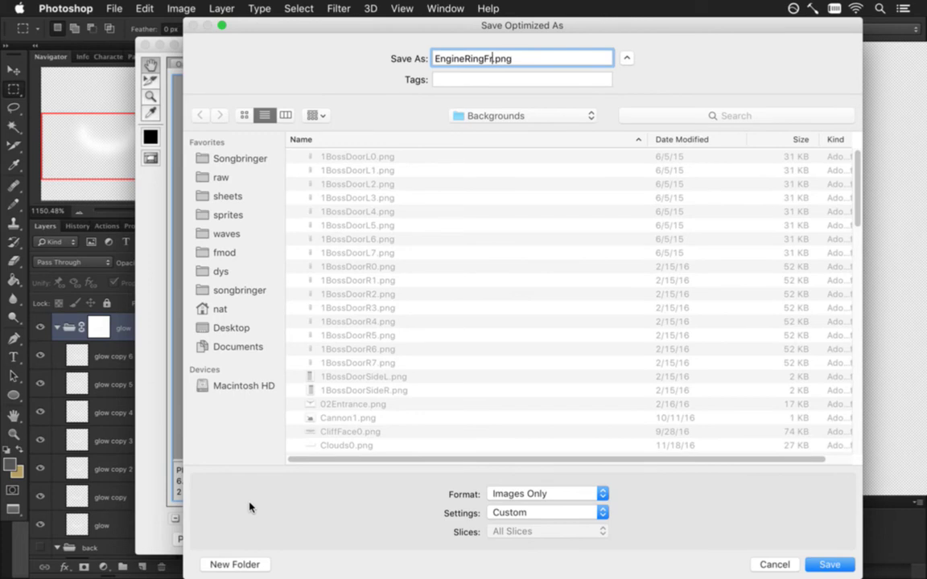
type("Glow")
key("Return")
key("Return")
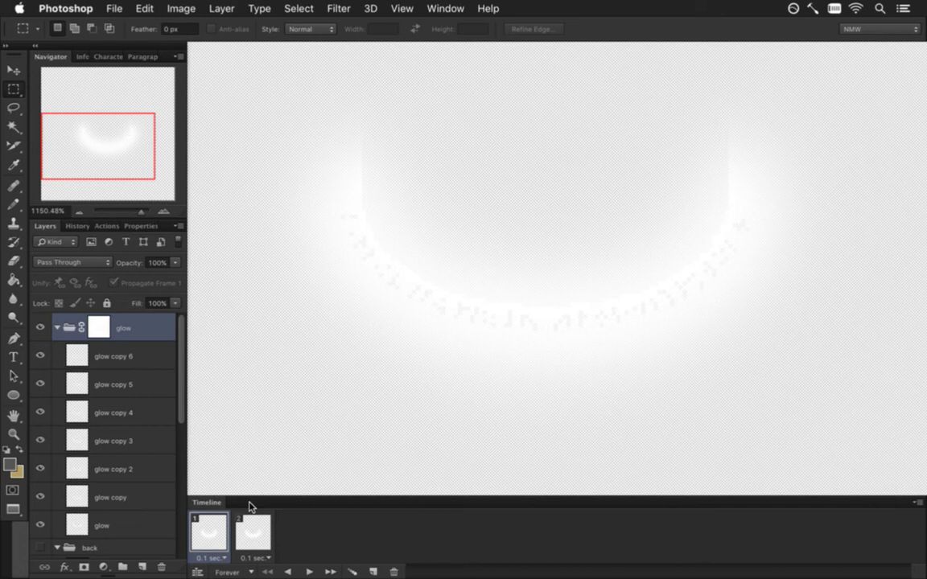
Step: Build and run Songbringer, examine the ring and its glow in game, quit the game, and return to Photoshop
key("super+r")
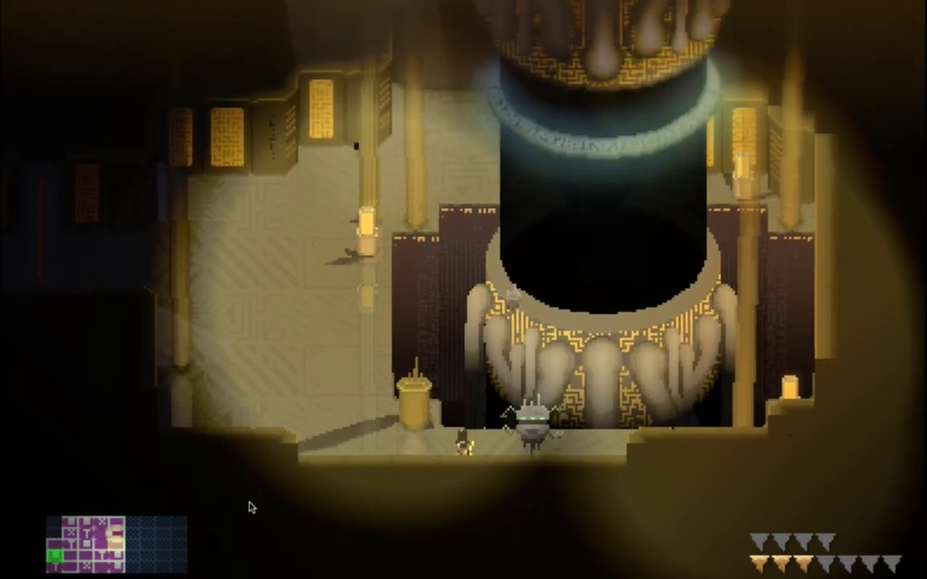
key("super+q")
key("super+Tab")
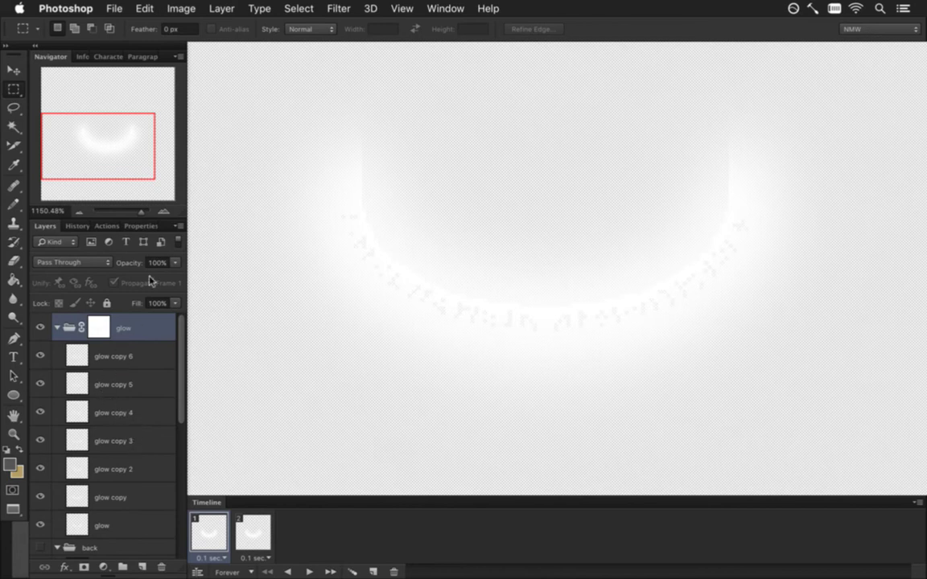
Step: Save the document as EngineRingGlow.psd in Photoshop format in the Backgrounds folder
left_click(114, 8)
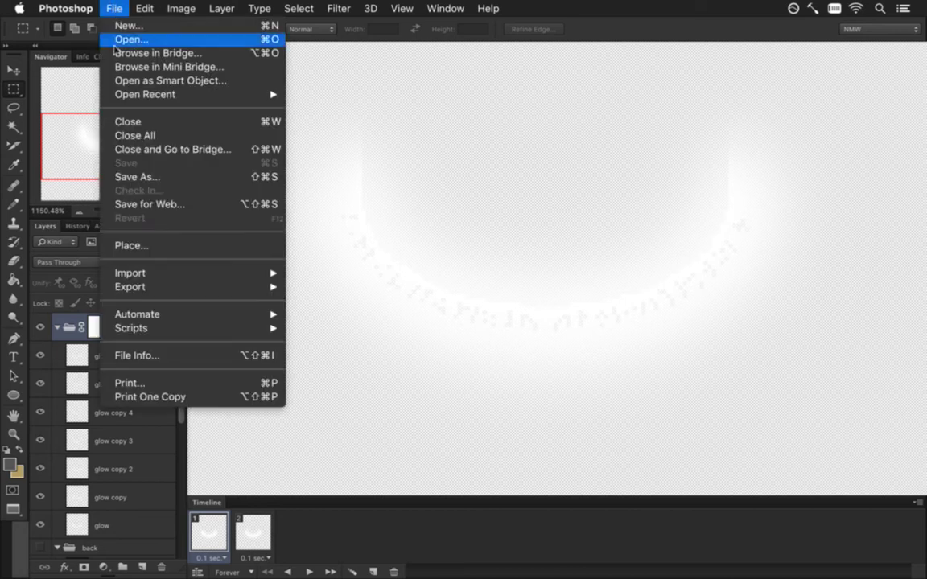
left_click(145, 172)
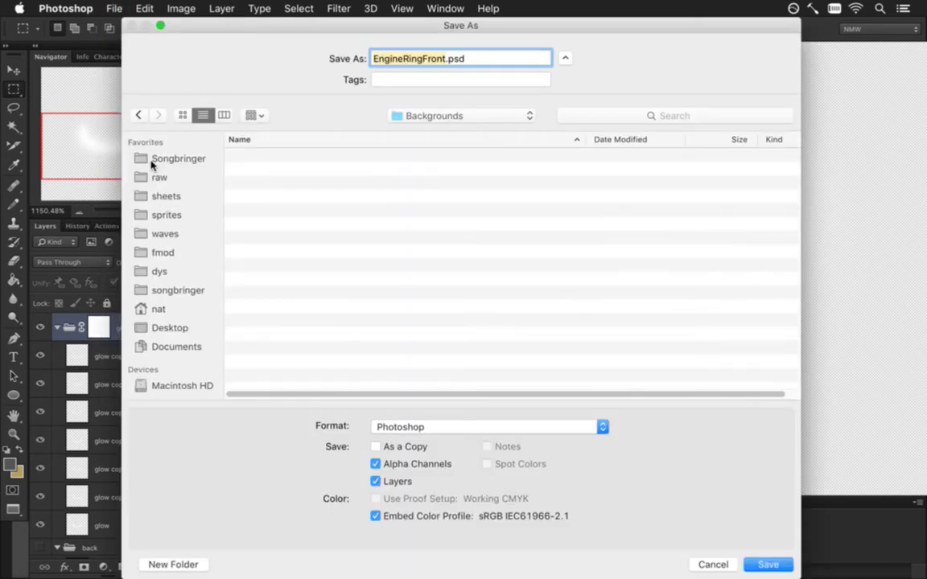
key("Right")
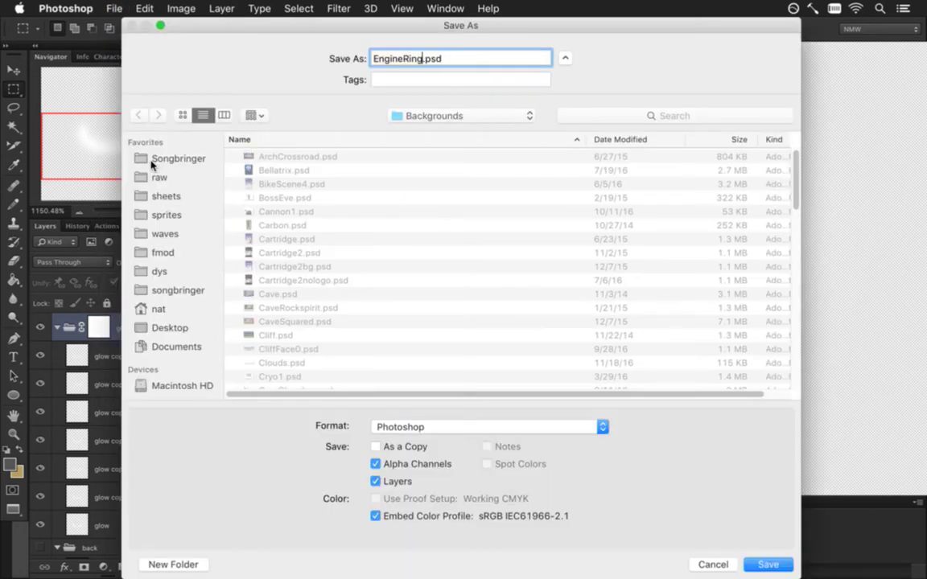
type("Glow")
key("Return")
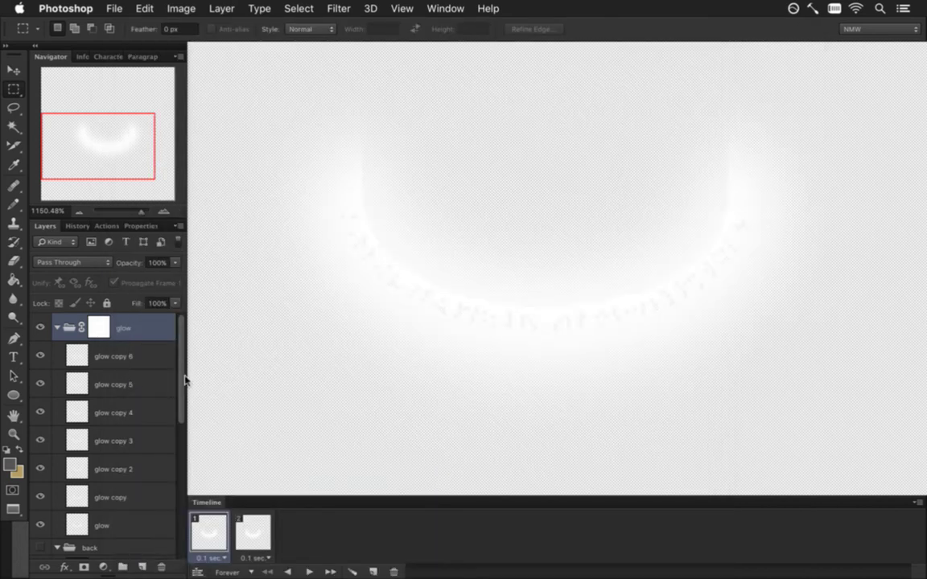
Step: Reopen the recent document EngineRingFront.psd
left_click(111, 10)
mouse_move(191, 95)
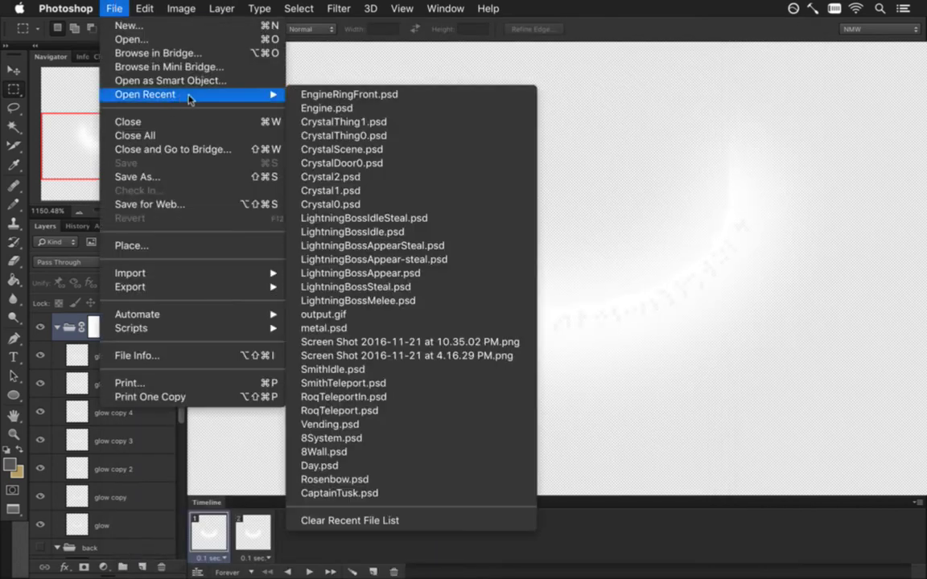
left_click(293, 94)
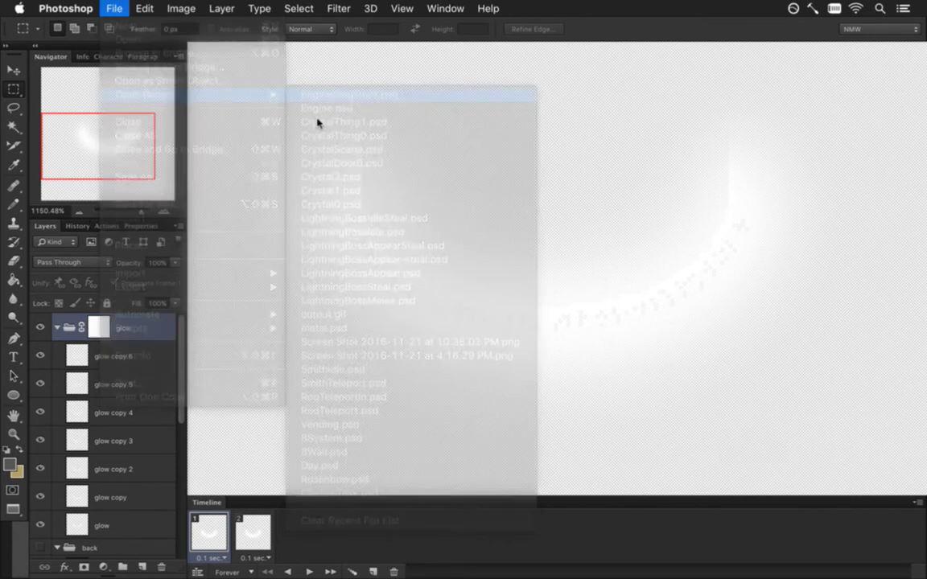
left_click(114, 8)
mouse_move(162, 93)
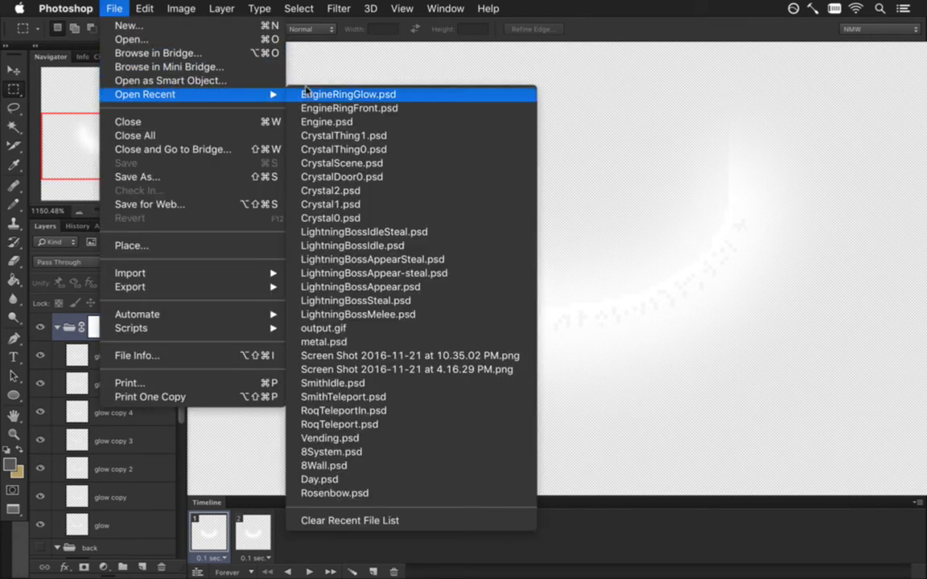
left_click(335, 114)
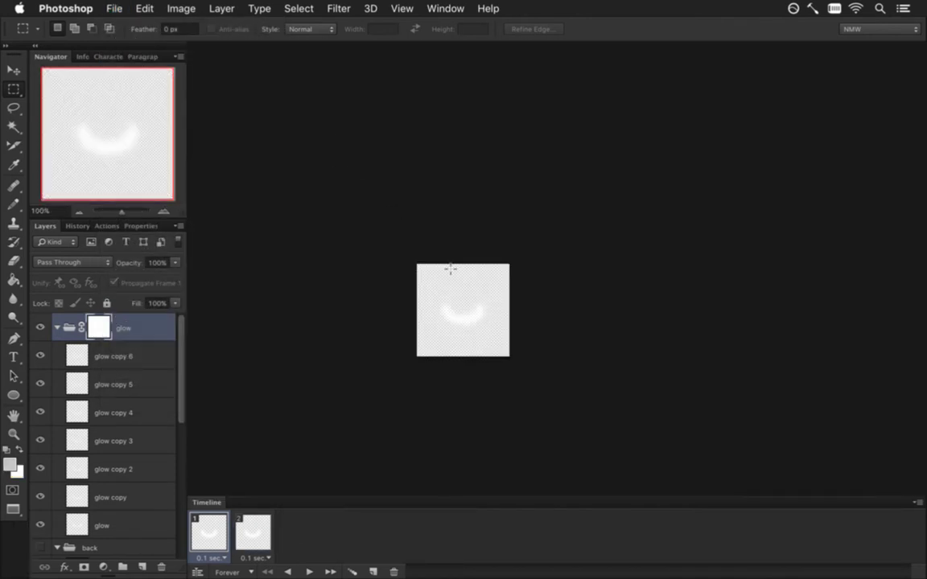
Step: Hide the glow group and show the front group of the ring in frame 1
left_click_drag(457, 326, 525, 335)
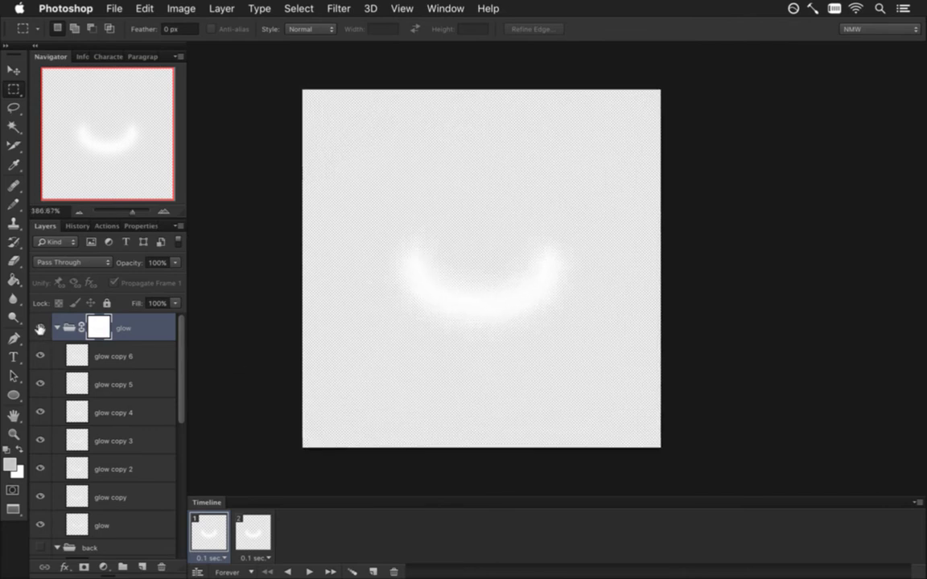
left_click(40, 330)
left_click_drag(176, 354, 178, 496)
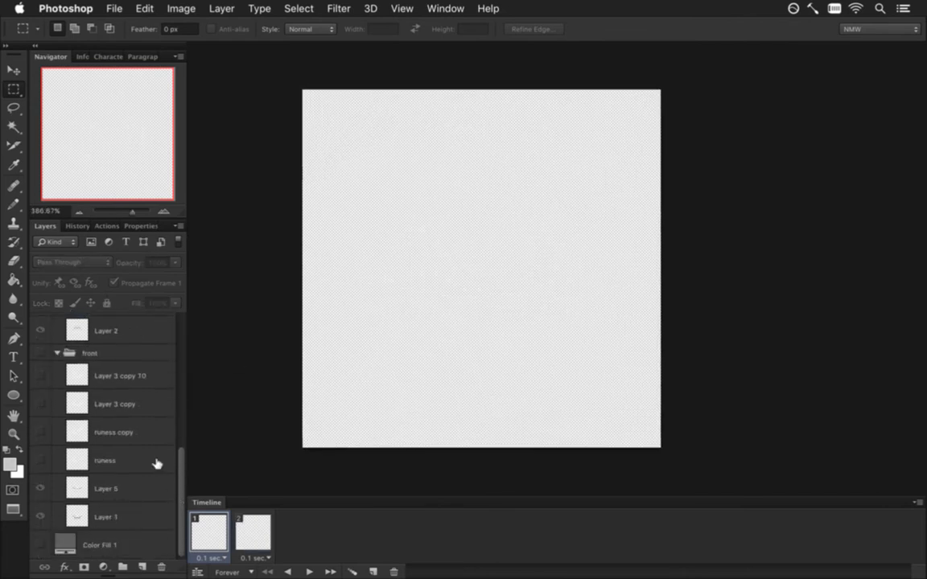
left_click(40, 353)
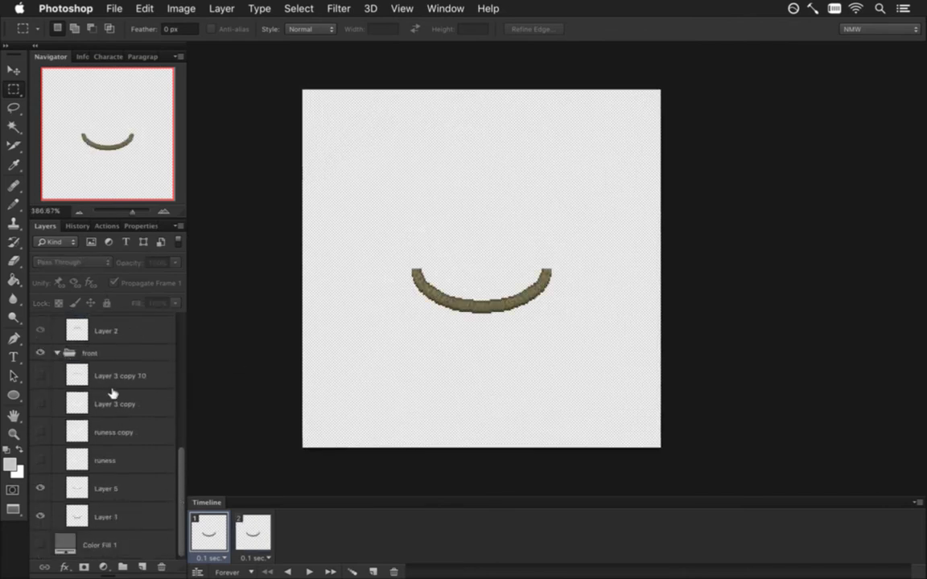
mouse_move(213, 519)
left_mouse_down()
mouse_move(254, 523)
mouse_move(216, 524)
left_mouse_up()
left_click_drag(447, 312, 517, 341)
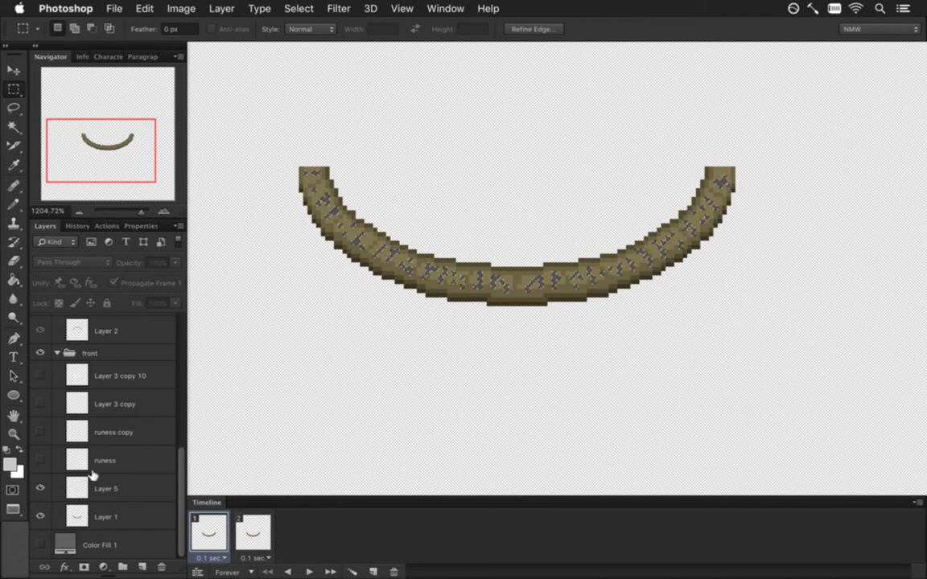
Step: Set the foreground color to black 000000 and repaint the runes on Layer 5 of the front group with it
left_click(11, 464)
left_click_drag(241, 418, 252, 483)
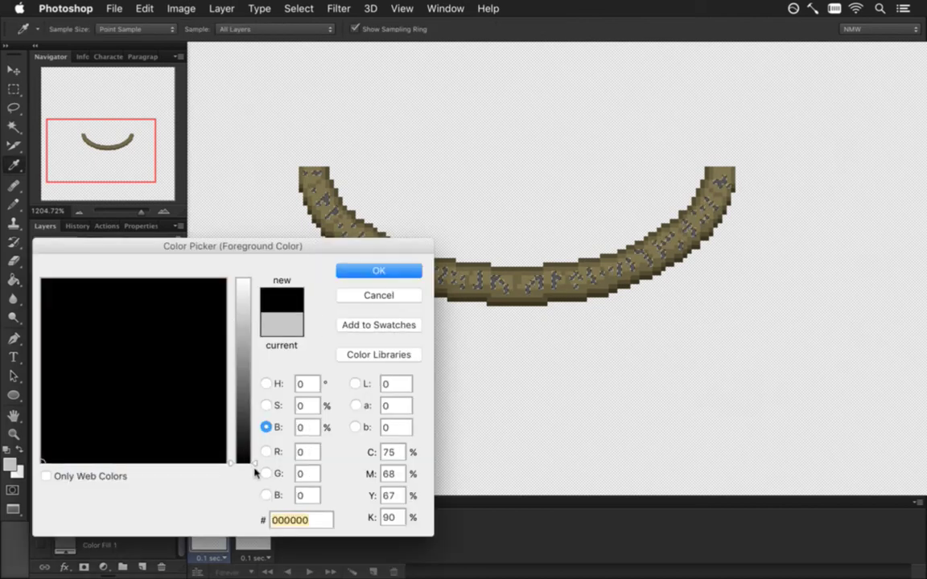
left_click(375, 272)
key("b")
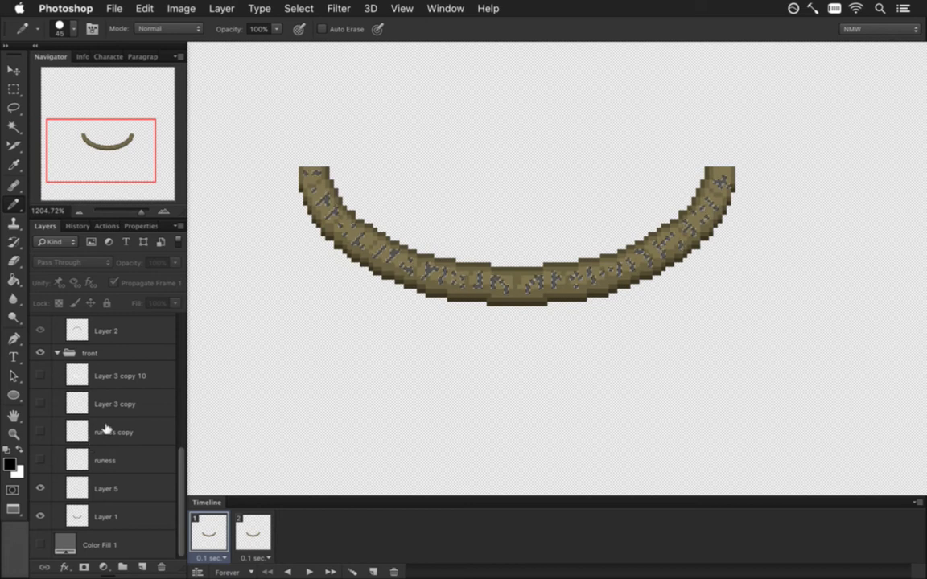
left_click(94, 487)
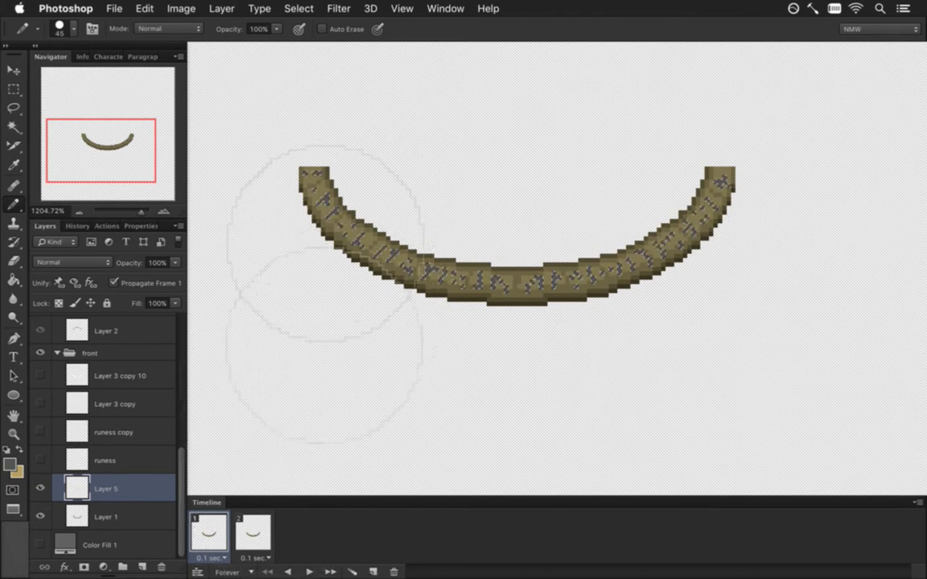
left_click(12, 465)
left_click_drag(242, 385, 247, 496)
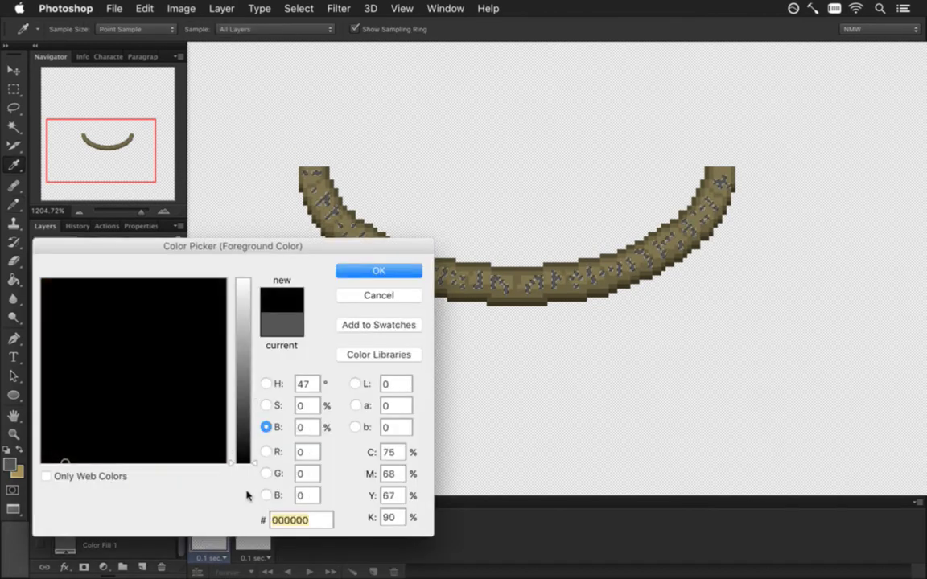
left_click(378, 271)
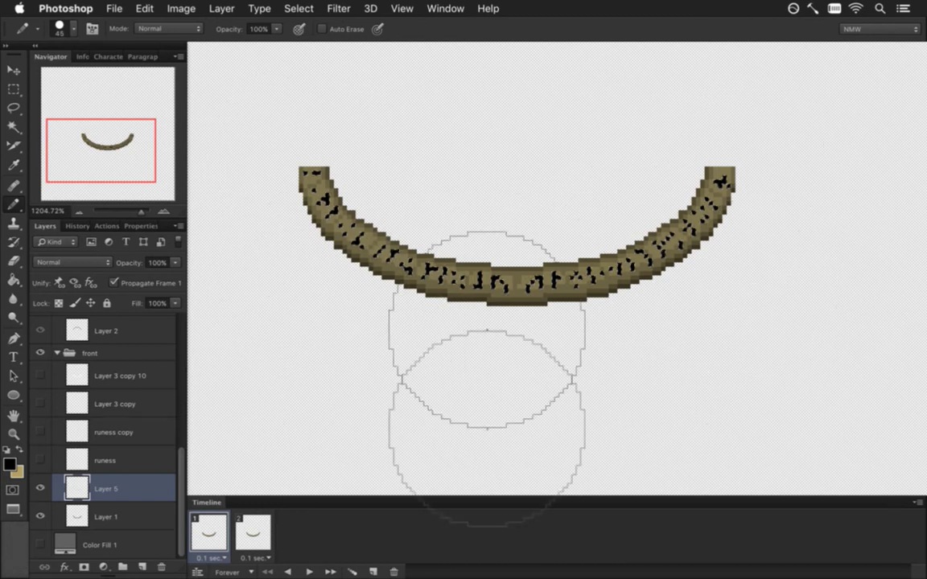
key("m")
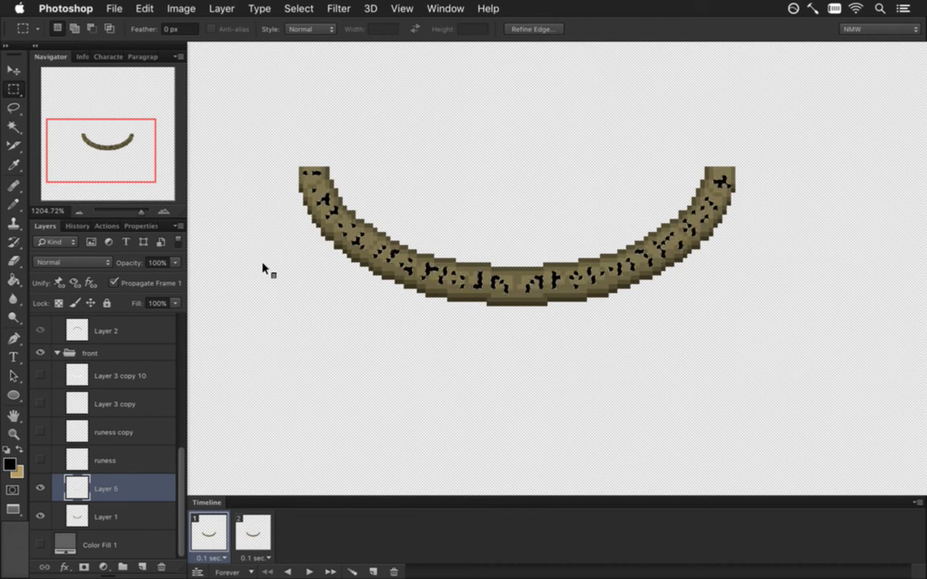
Step: Render all frames with black runes as the PNG image sequence EngineRingFront.png in the Backgrounds folder, replacing the existing files
key("super+shift+alt+r")
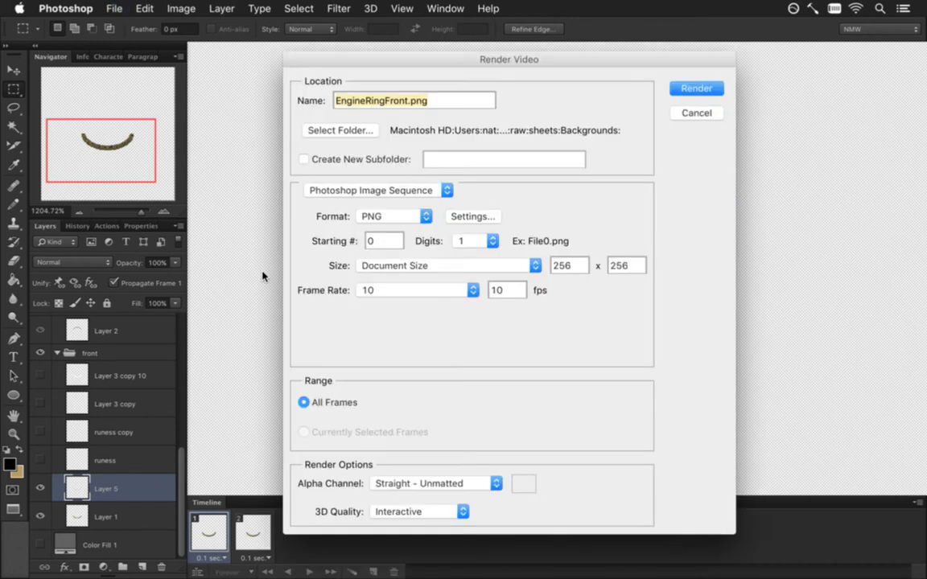
key("Return")
key("Return")
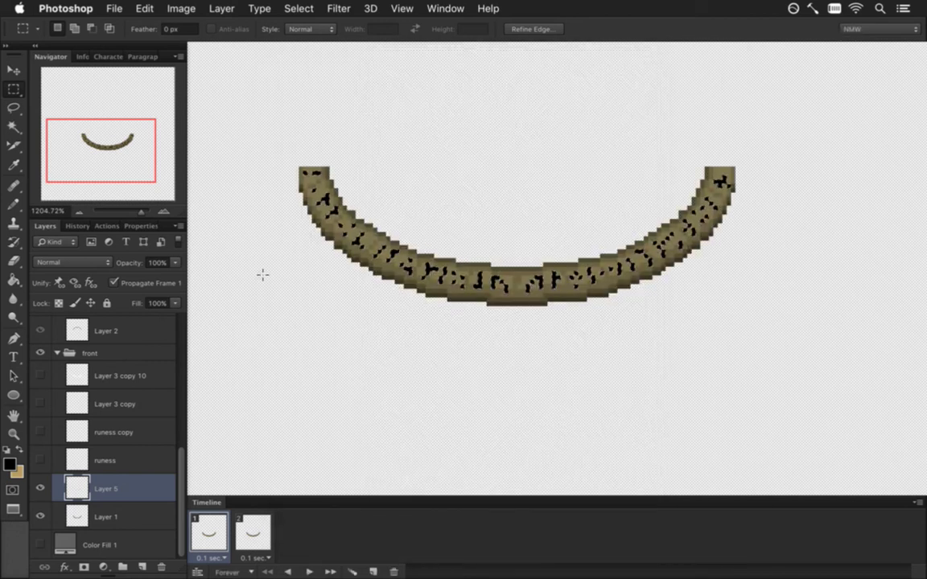
Step: Run the game to examine the ring with black runes, quit it, and return to Photoshop
key("super+r")
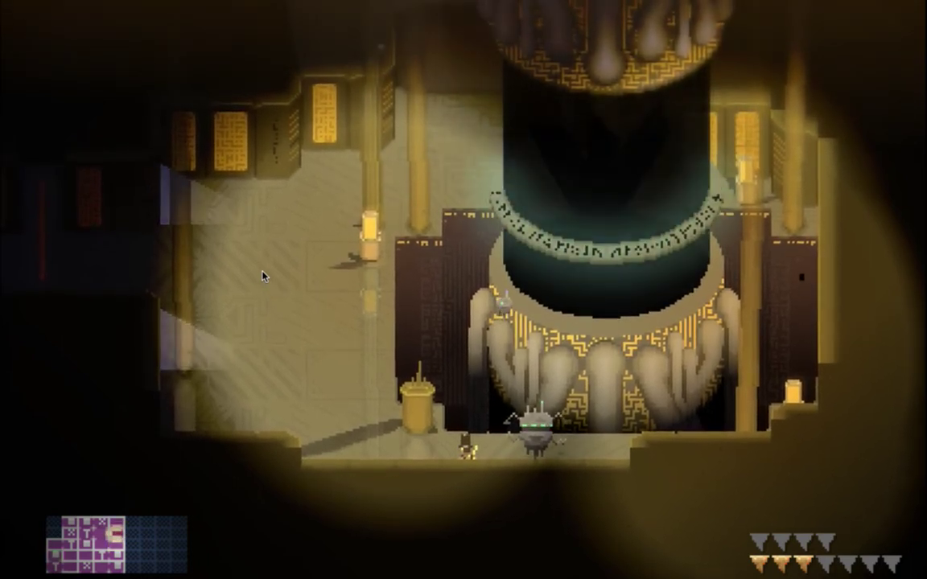
key("super+q")
key("super+Tab")
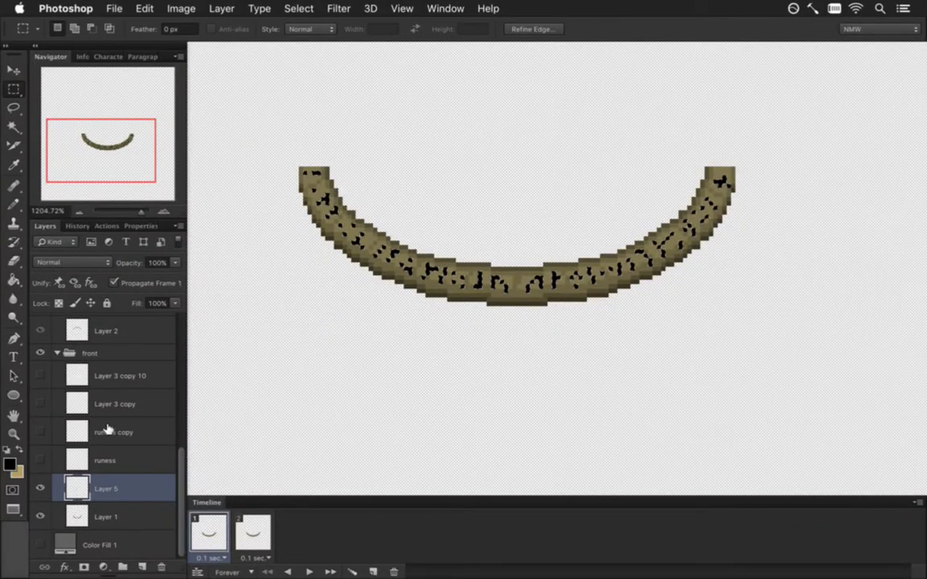
Step: Sample the ring's brown, desaturate it to 7% saturation (6d6b64), and repaint the runes on Layer 5 with this gray
key("i")
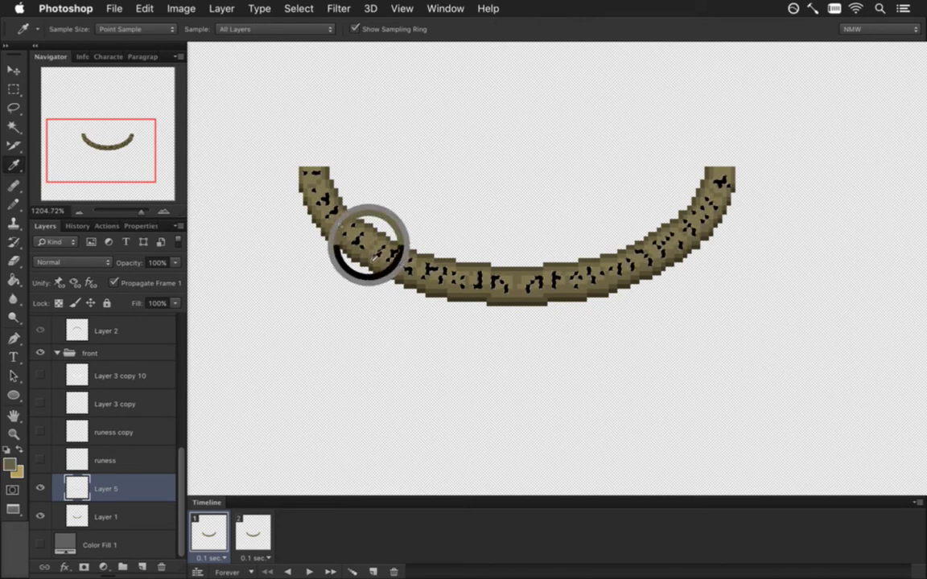
left_click(9, 466)
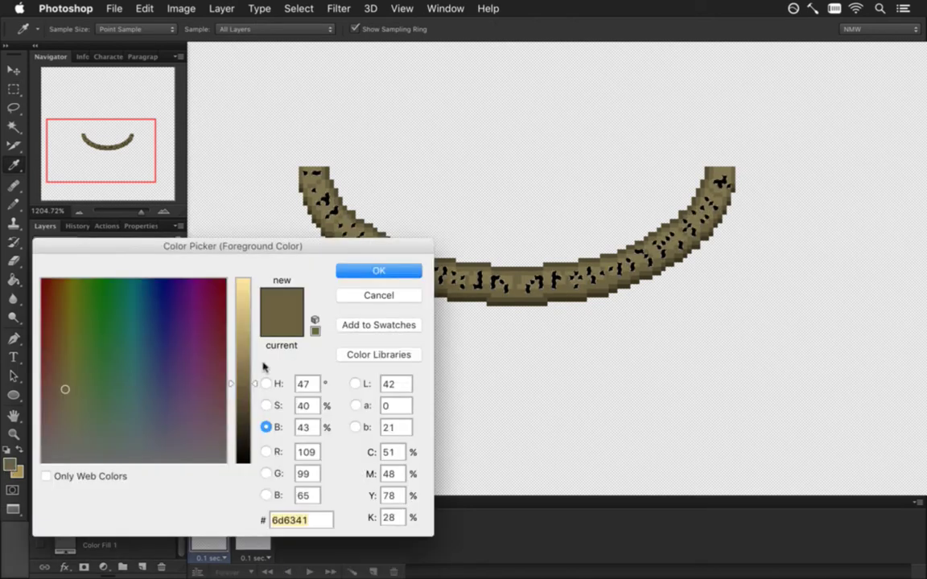
left_click(262, 398)
left_click_drag(246, 418, 243, 433)
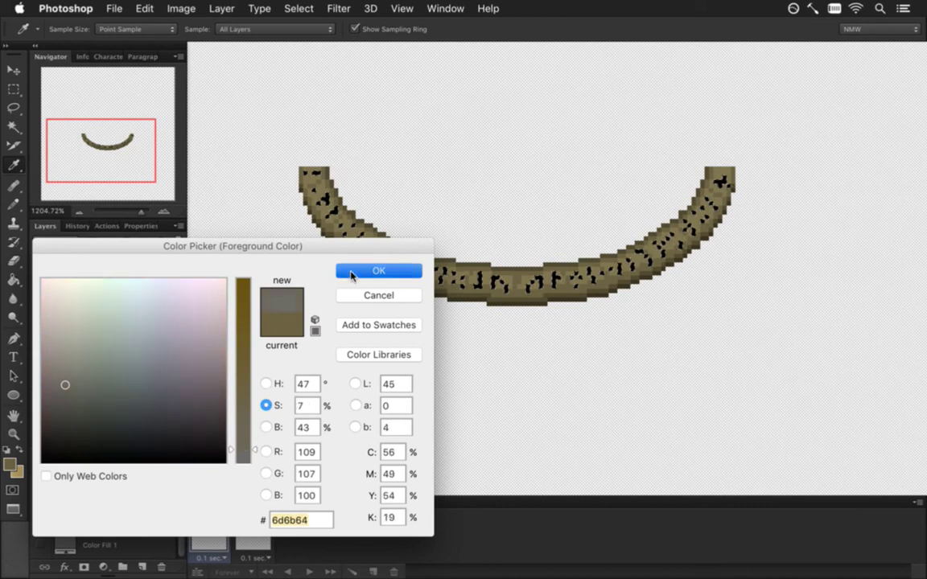
left_click(351, 273)
key("b")
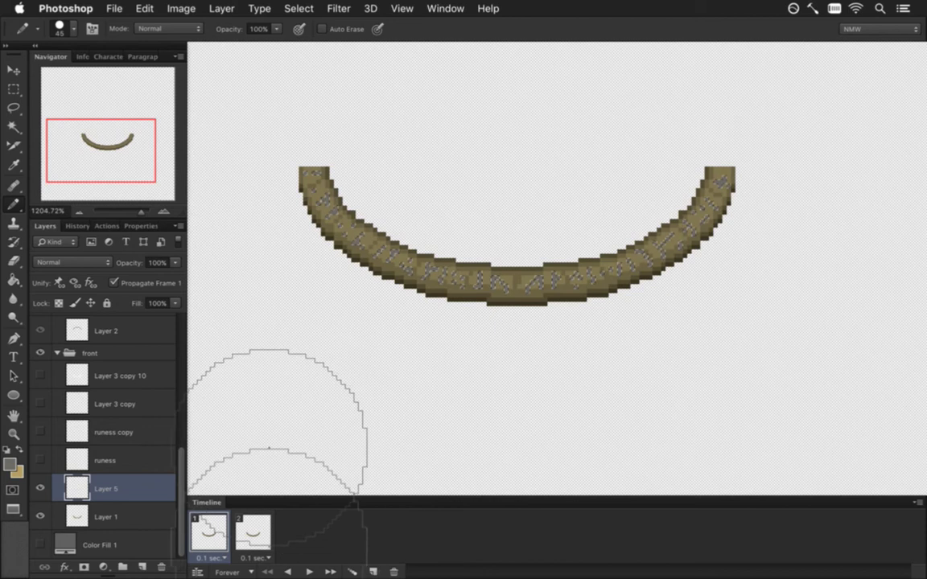
Step: Render the ring with gray runes over the existing EngineRingFront.png image sequence
key("Return")
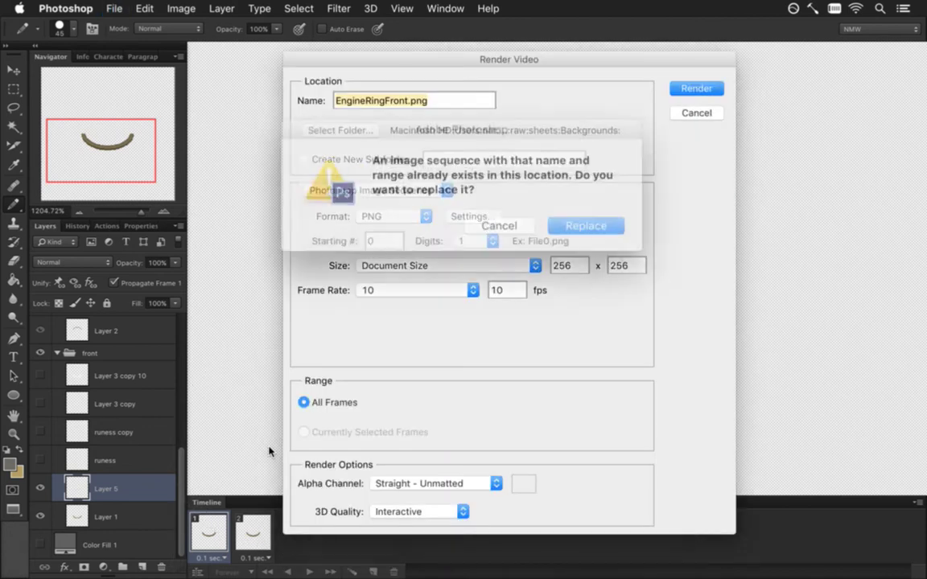
key("Return")
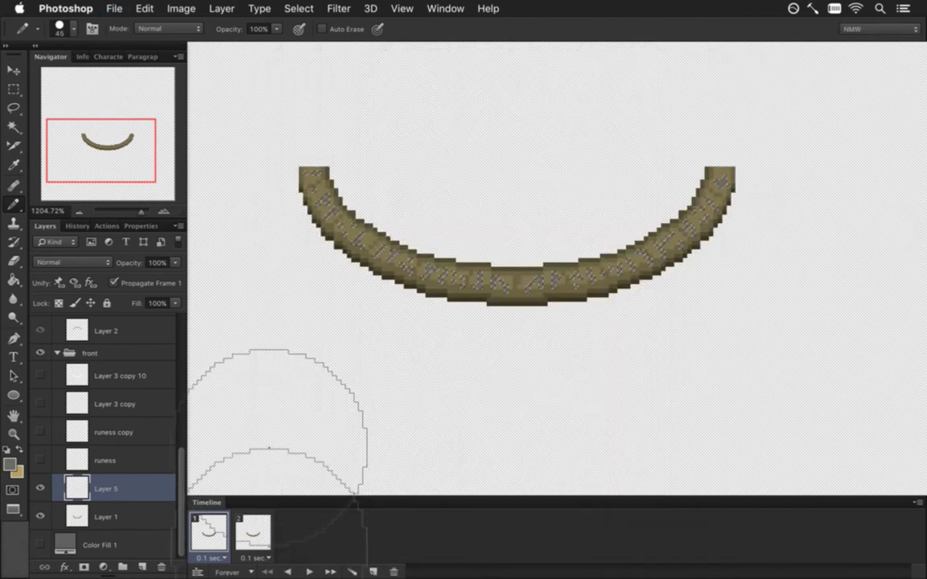
Step: Switch to iTerm2, interrupt the running Songbringer build, and go back to Photoshop
key("super+Tab")
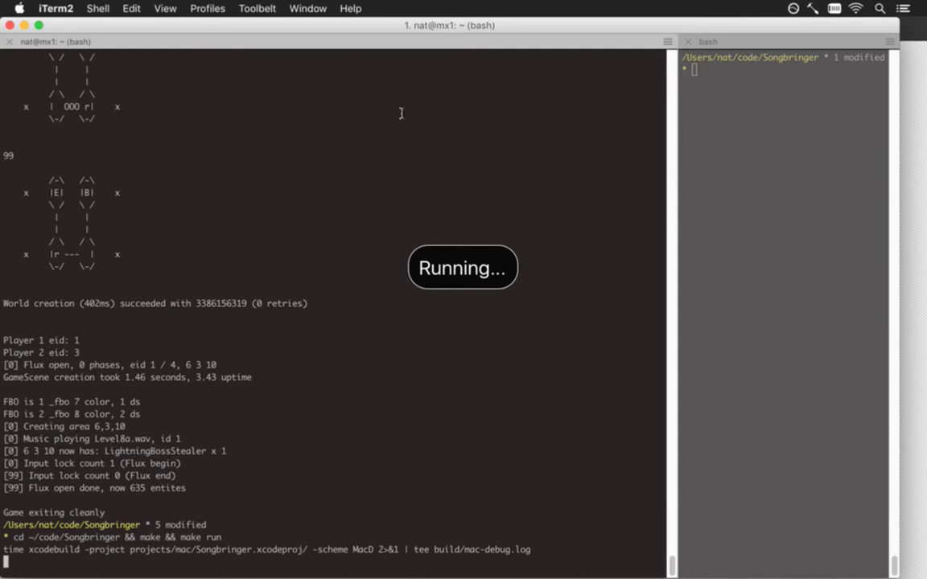
key("ctrl+c")
key("super+Tab")
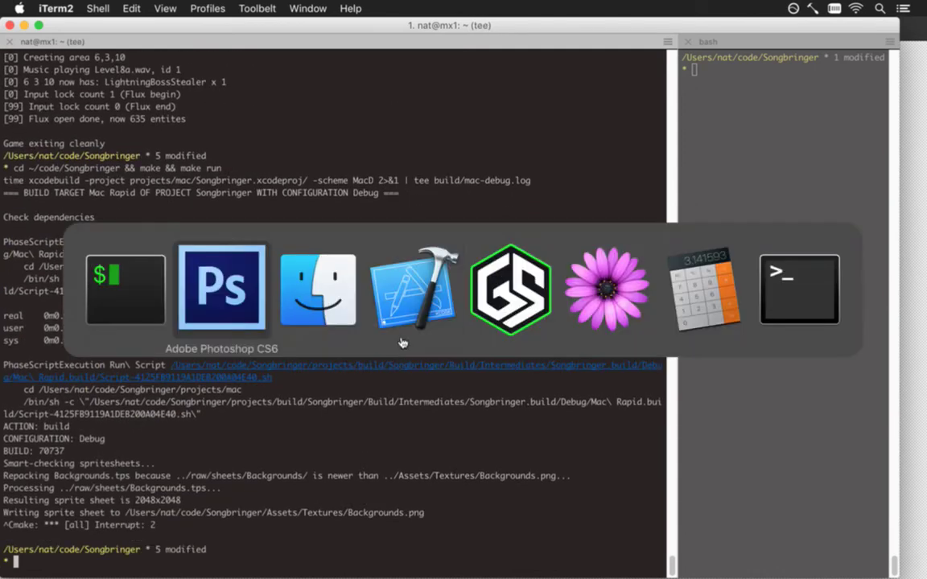
Step: Switch to Xcode and bring up the beginning of Saves.txt in the secondary editor
left_click(418, 318)
left_click(795, 227)
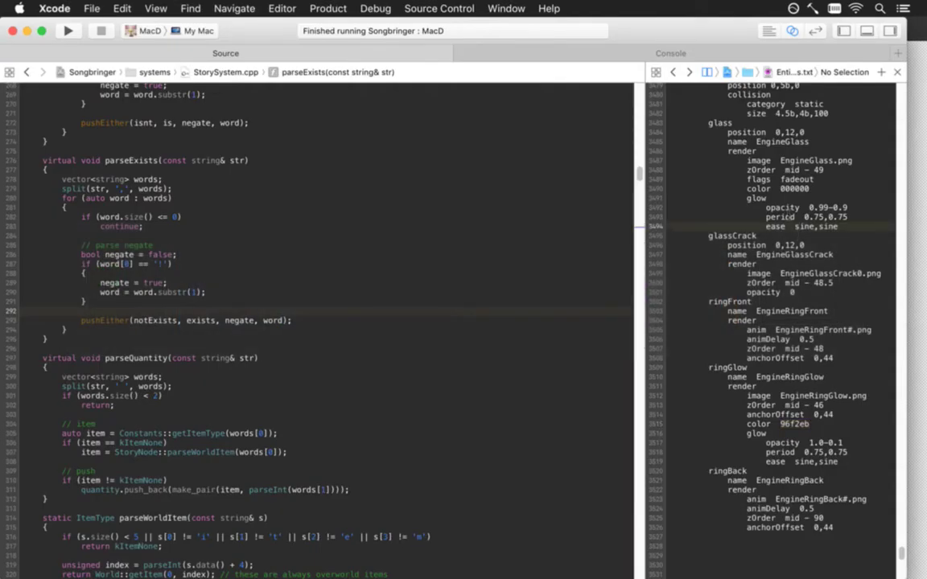
key("ctrl+super+Left")
key("ctrl+super+Left")
key("super+Up")
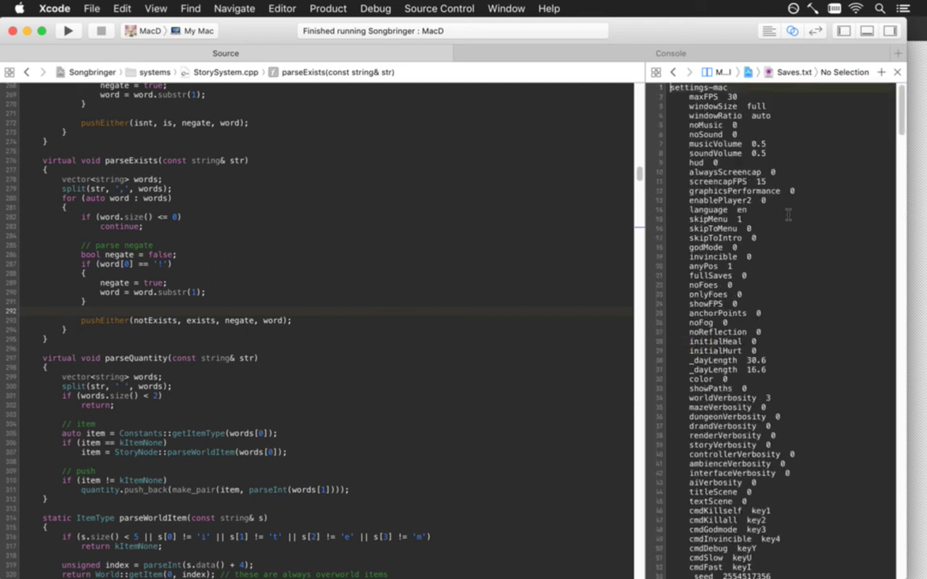
Step: Set worldVerbosity to 1 in the settings-mac section of Saves.txt
key("Down")
key("Down")
key("Down")
key("Down")
key("Down")
key("Down")
key("Down")
key("Down")
key("Down")
key("Down")
key("Down")
key("Down")
key("Down")
key("Down")
key("Down")
key("Down")
key("Down")
key("Down")
key("Down")
key("Down")
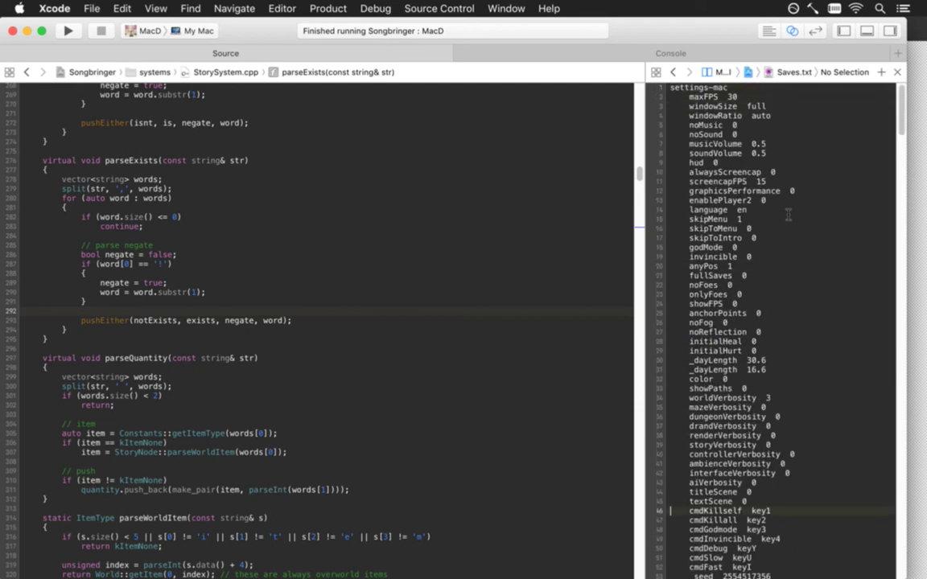
key("Up")
key("Up")
key("Up")
key("Up")
key("Up")
key("Up")
key("Up")
key("Up")
key("Up")
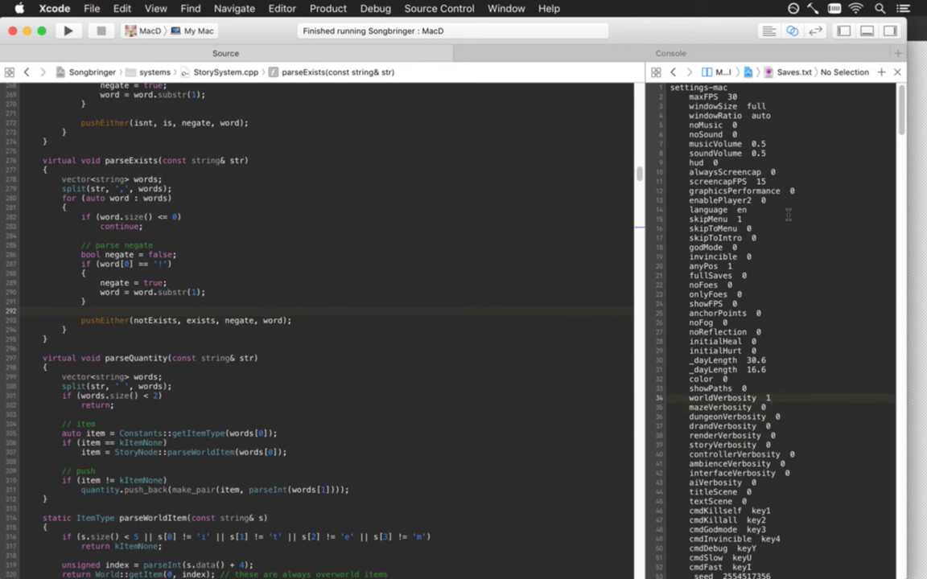
Step: Switch to iTerm2, clear the output, rebuild and run Songbringer to examine the ring with gray runes, and quit the game
key("super+Tab")
key("super+k")
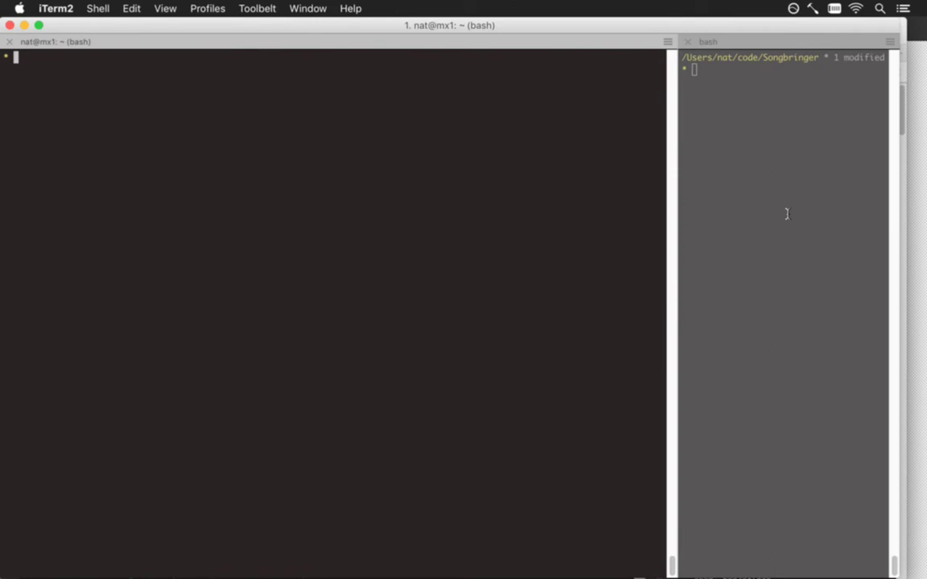
key("Up")
key("Return")
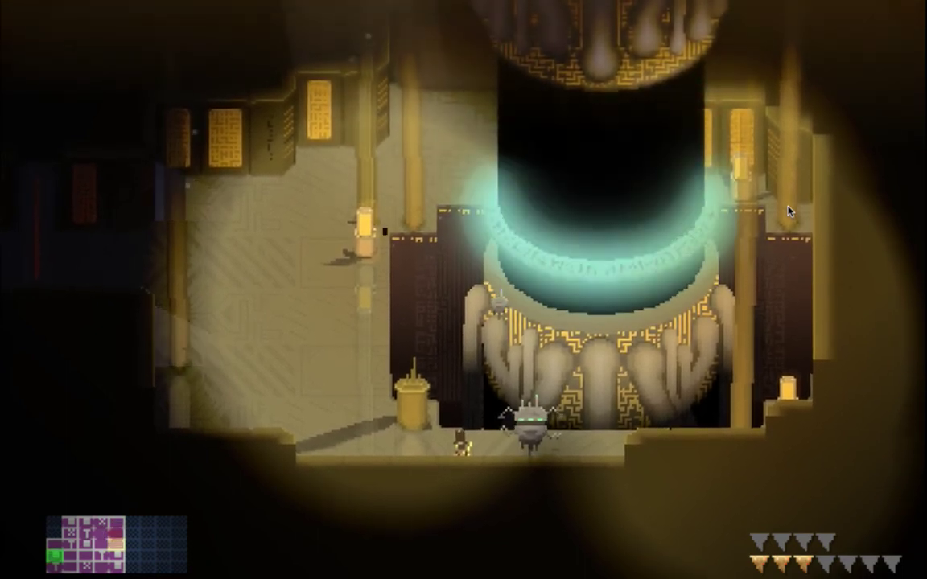
key("super+q")
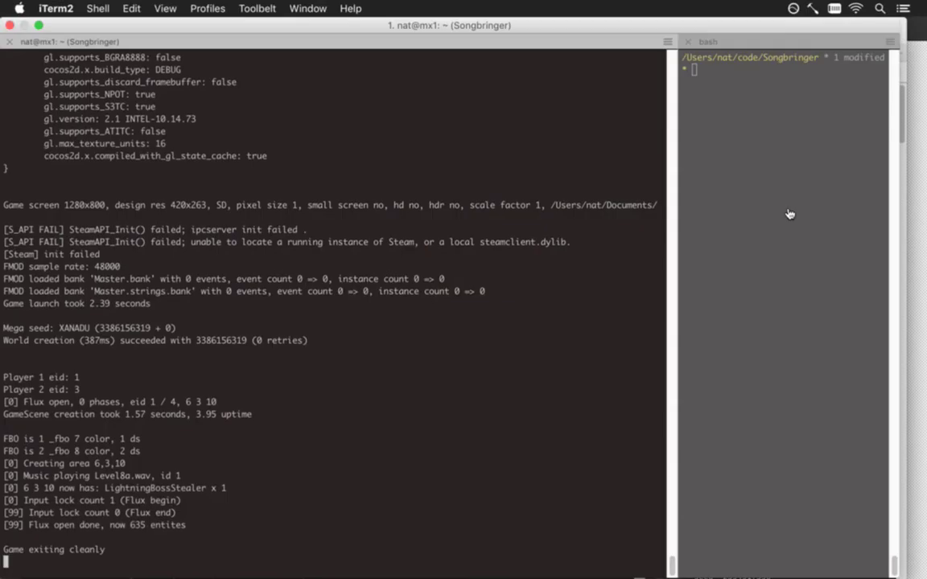
Step: Switch to Photoshop, bring up EngineRingGlow.psd, and show the Color Fill 1 background layer
key("super+Tab")
left_click(280, 252)
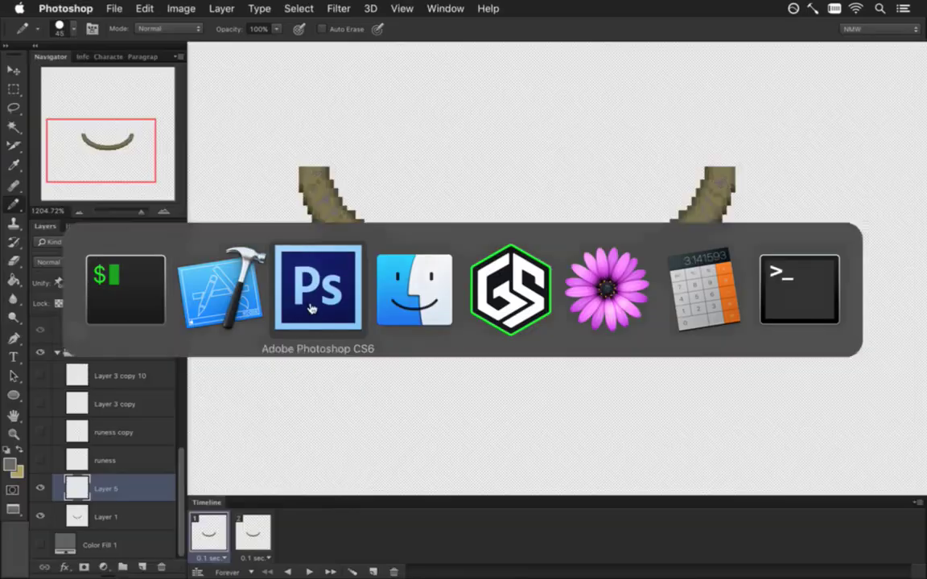
key("m")
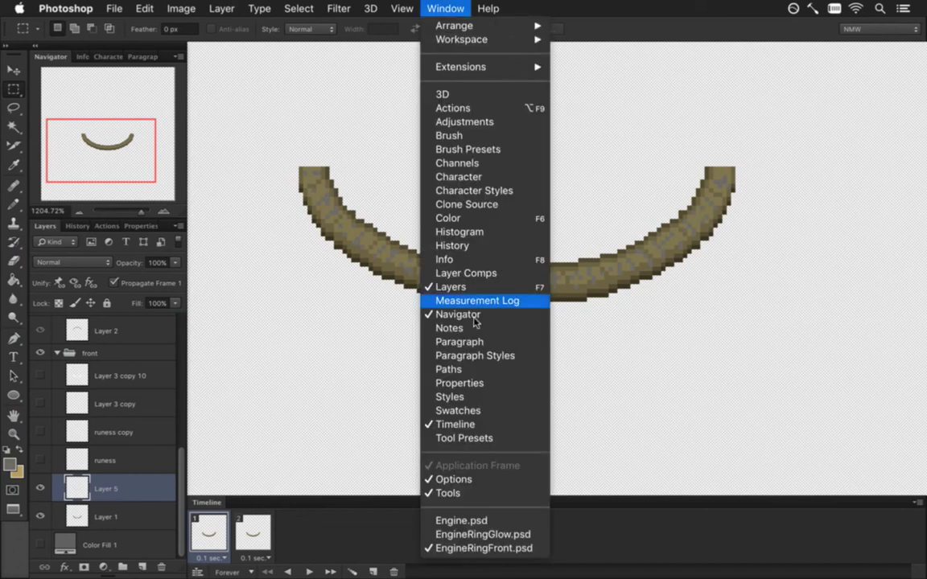
left_click(481, 534)
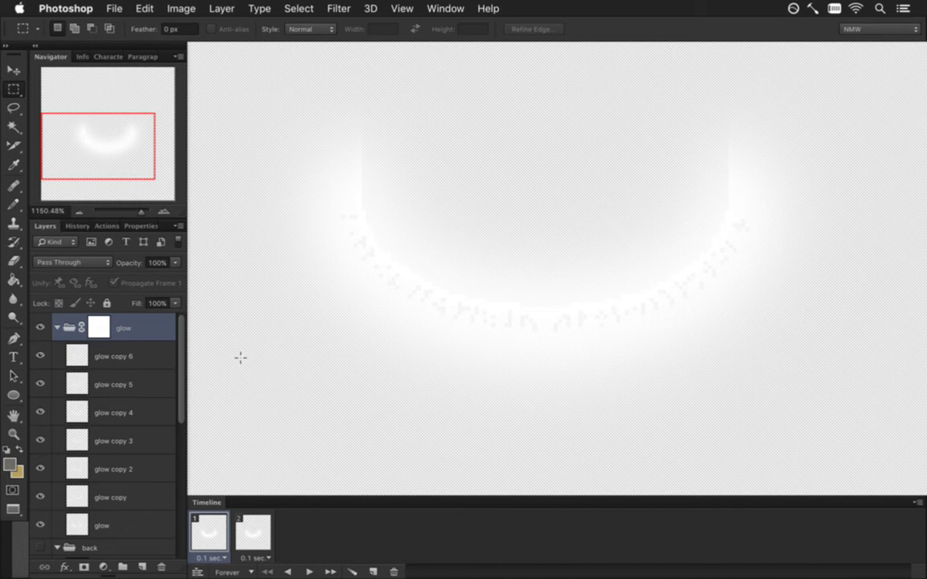
scroll(182, 404, "down", 5)
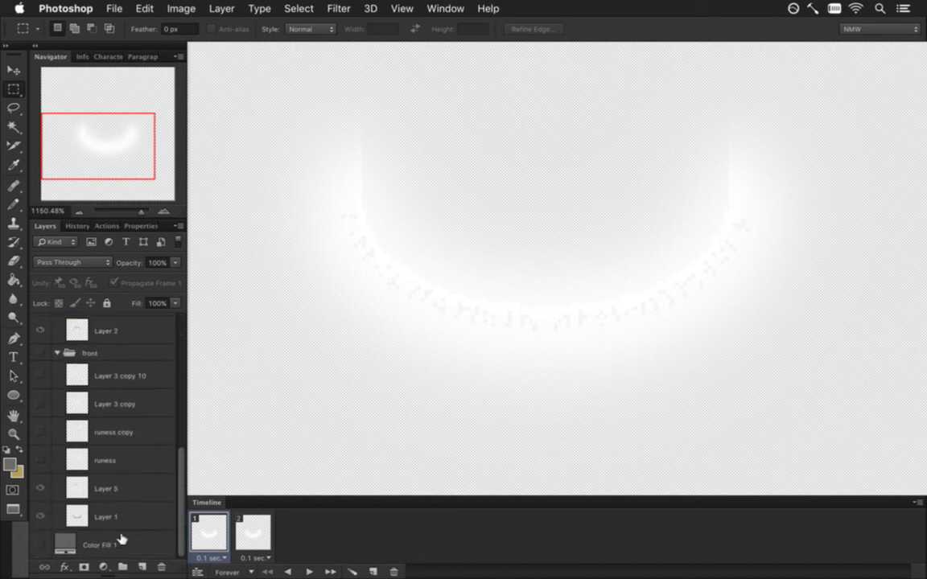
left_click(41, 545)
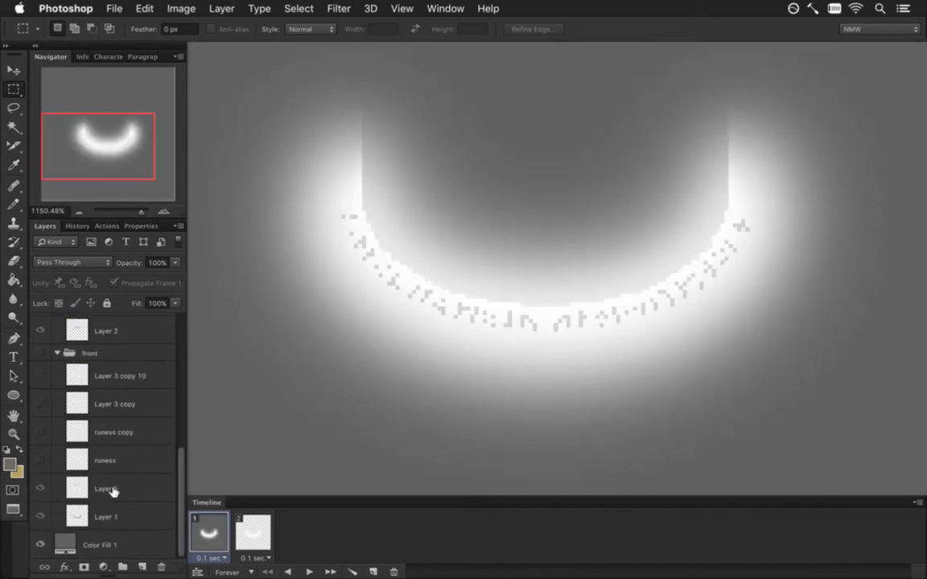
Step: Load the rune shapes as a selection and add a new layer above glow copy 6 in the glow group
scroll(180, 454, "up", 5)
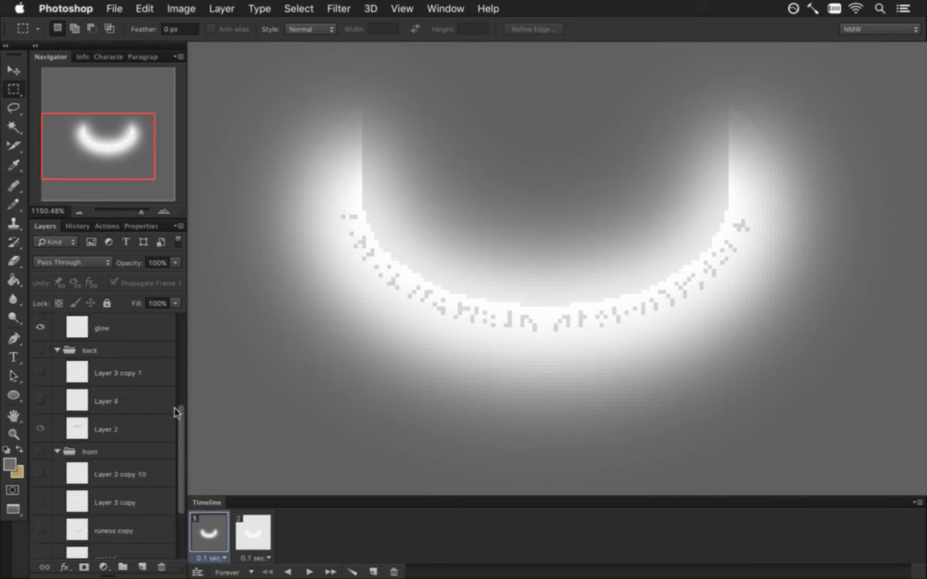
left_click(109, 332, "ctrl")
mouse_move(112, 334)
left_mouse_down()
mouse_move(89, 338)
mouse_move(100, 331)
left_mouse_up()
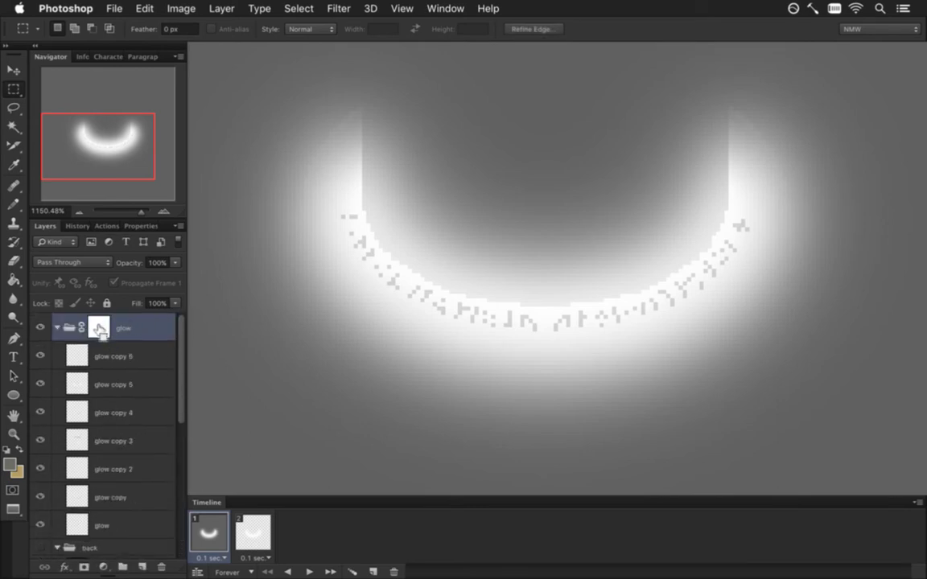
left_click_drag(184, 379, 180, 544)
left_click(76, 403, "ctrl")
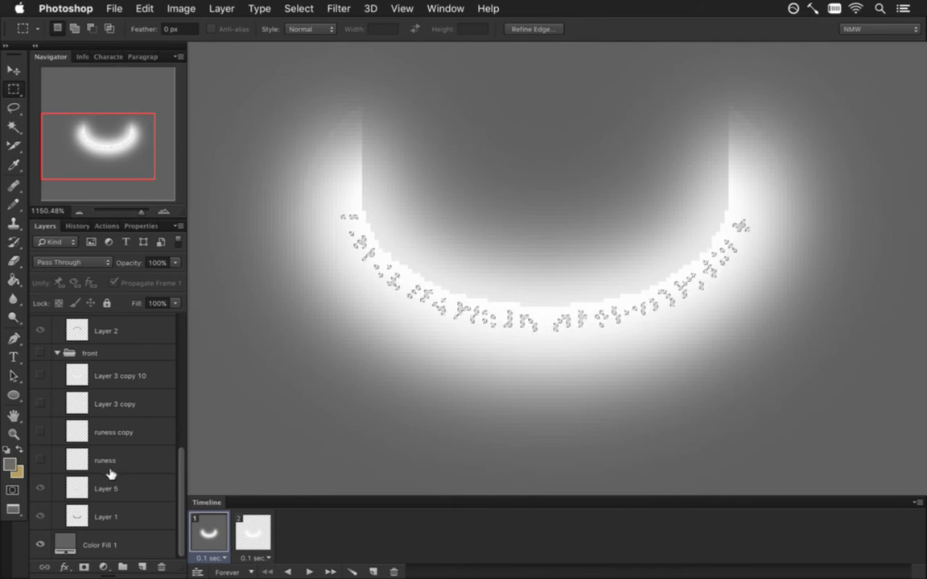
scroll(165, 430, "up", 10)
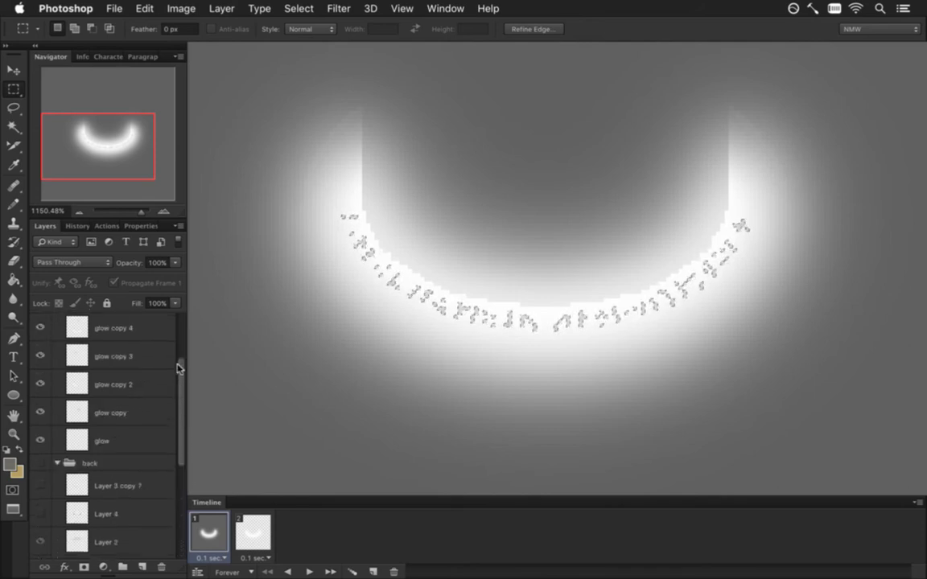
left_click(121, 355)
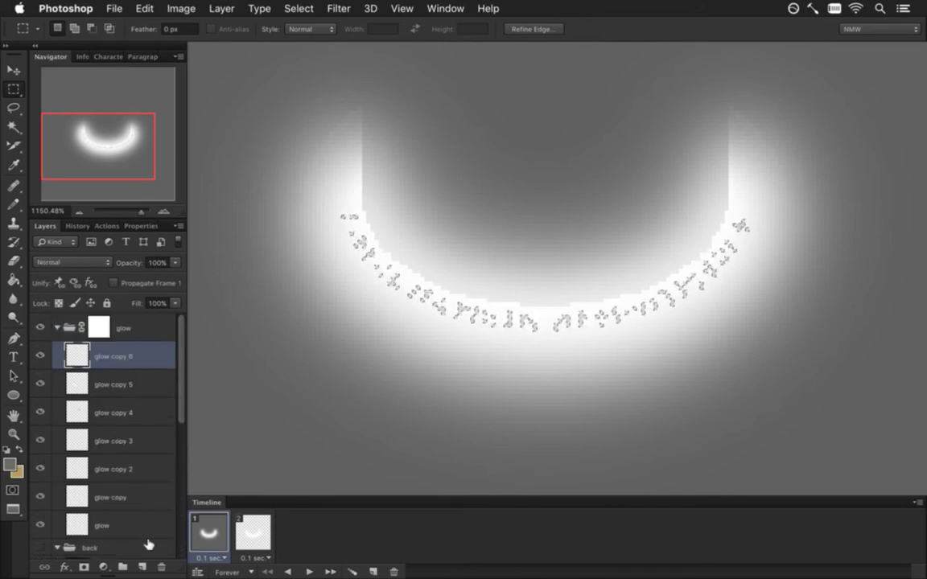
left_click(144, 565)
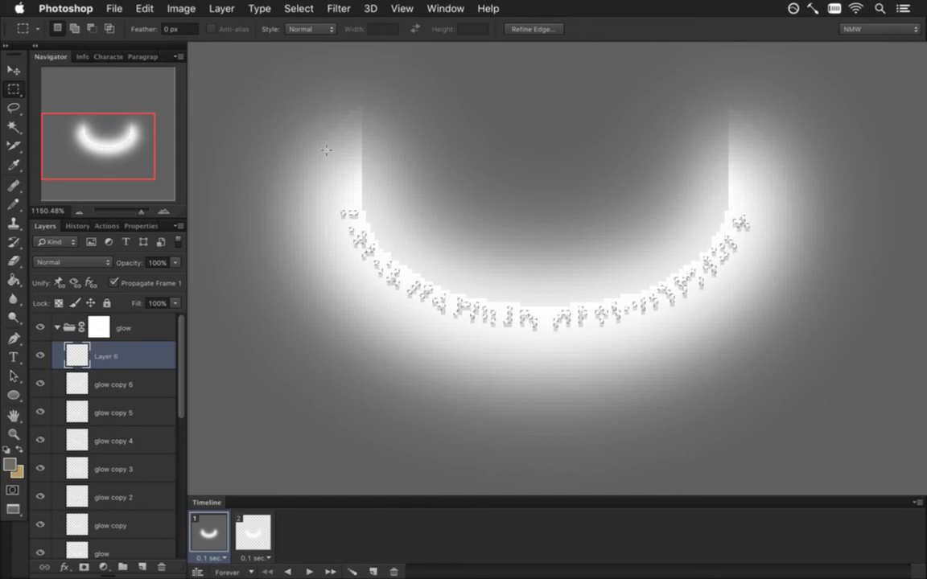
Step: Set the foreground color to pure white and activate the Pencil tool
left_click(10, 464)
left_click_drag(242, 450, 242, 463)
left_click(266, 428)
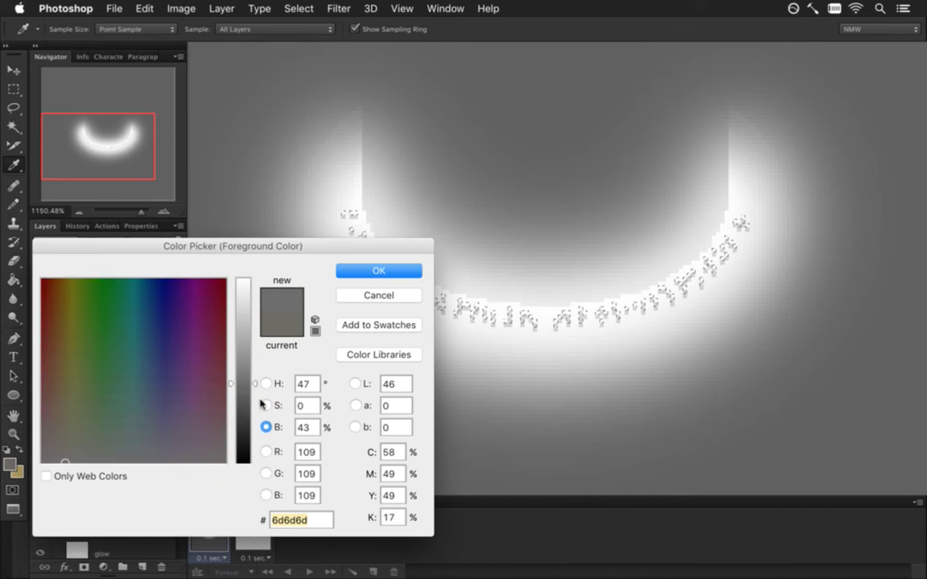
left_click_drag(236, 403, 256, 233)
left_click(374, 270)
key("b")
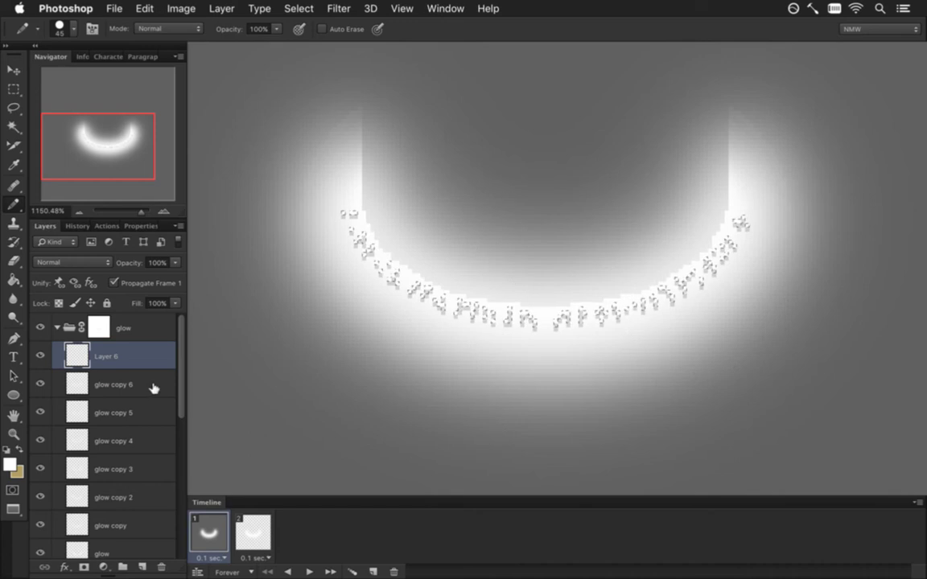
Step: Turn off Propagate Frame 1 for Layer 6 and delete the second animation frame
left_click(113, 283)
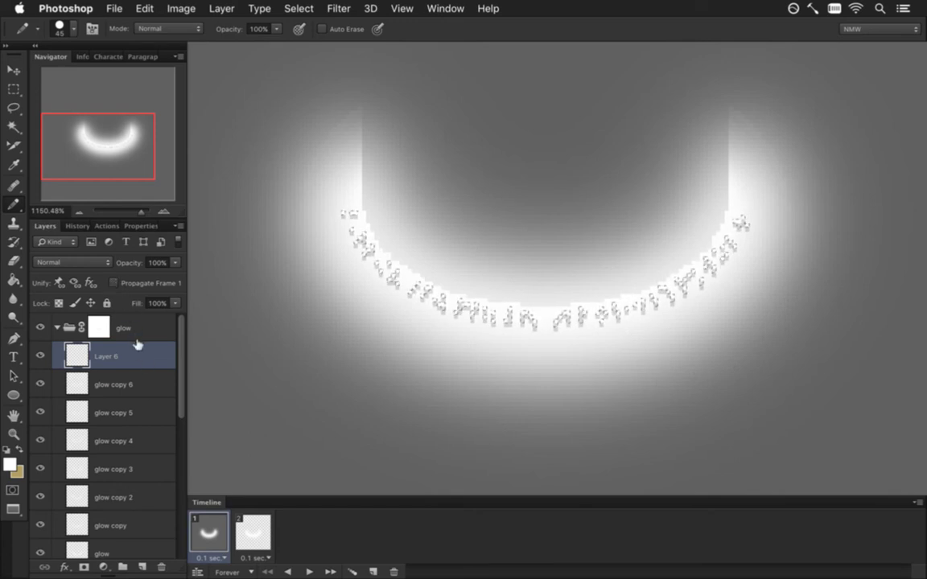
left_click(250, 531)
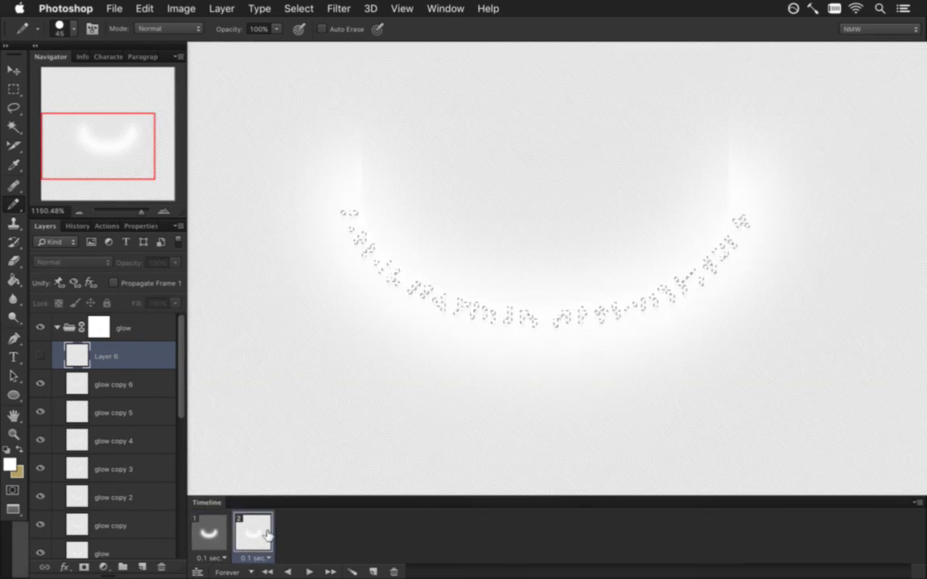
left_click(393, 572)
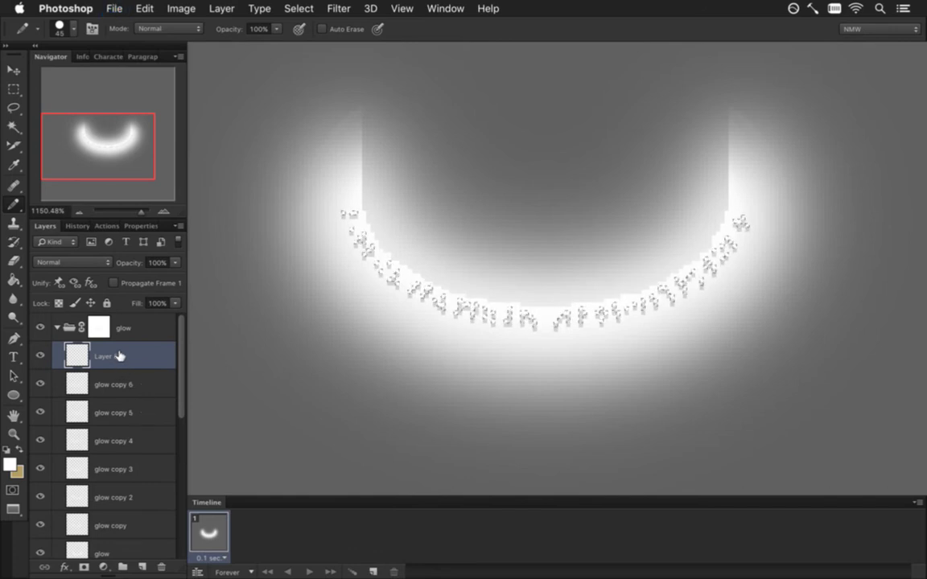
Step: Put a white copy of the runes on Layer 7 above Layer 6 and set its opacity to 80%
key("super+e")
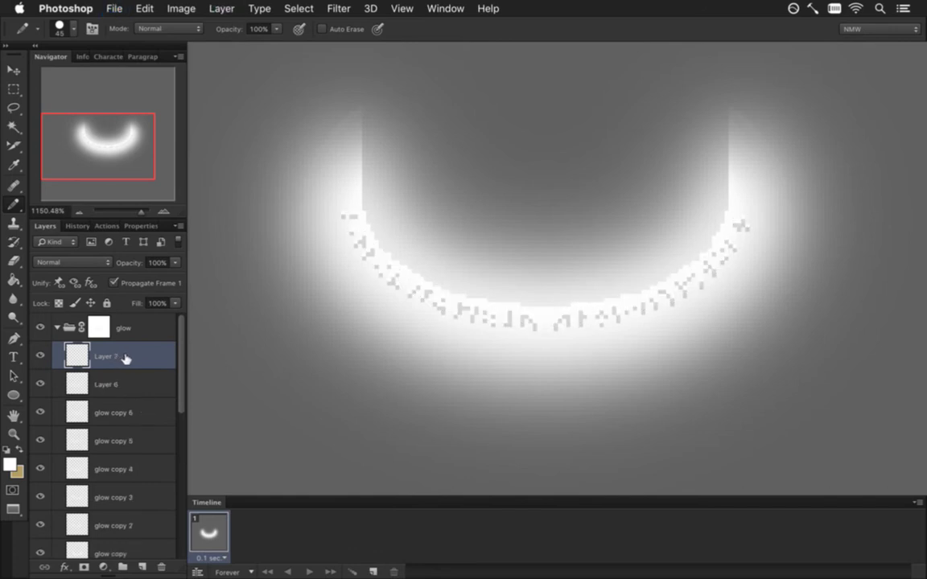
key("v")
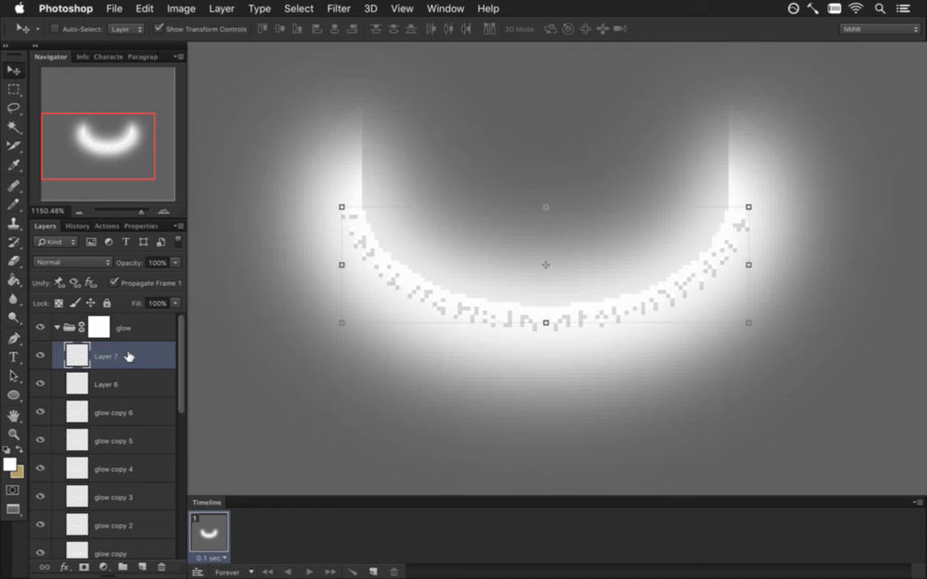
key("m")
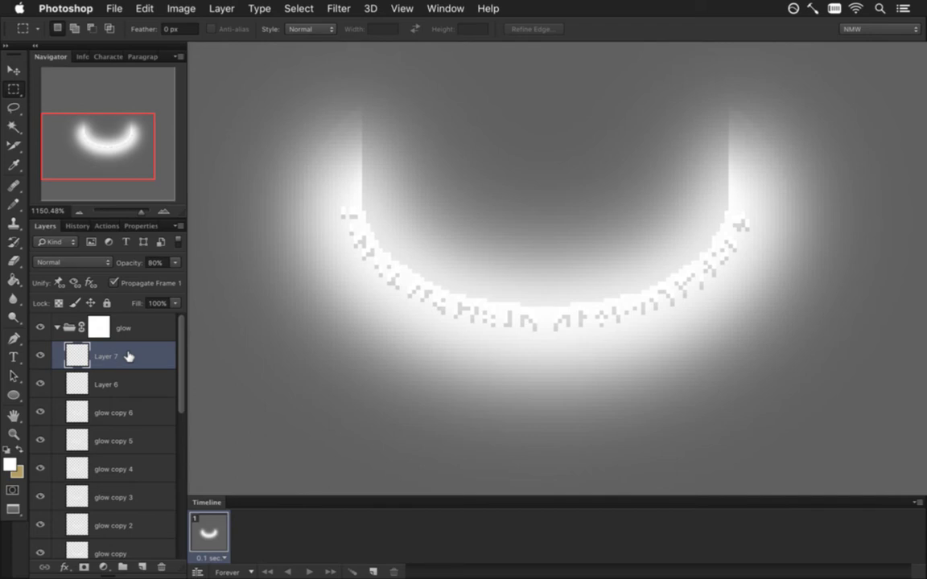
Step: Duplicate Layer 7 twice, shifting each copy one pixel further up, with opacities of 60% and 40%
key("super+j")
key("v")
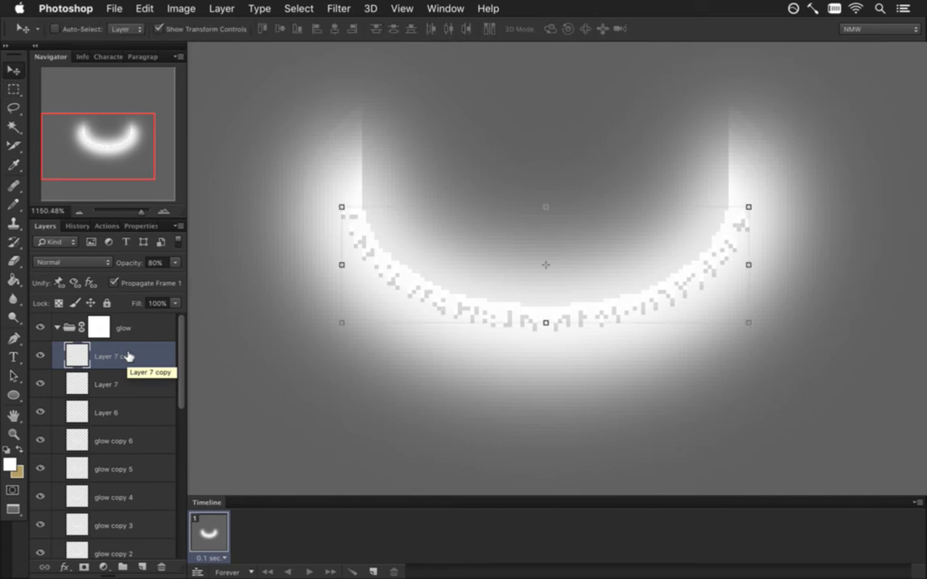
key("m")
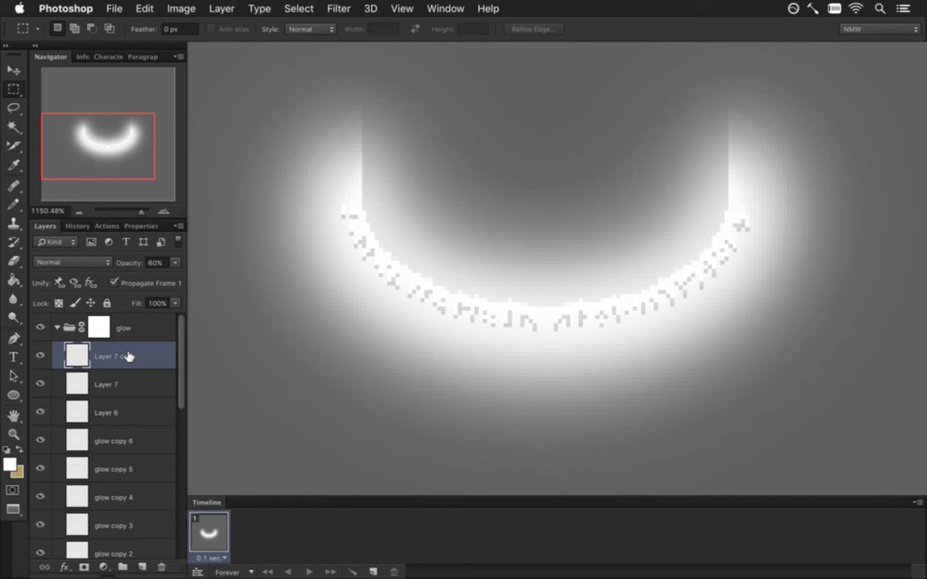
key("ctrl+j")
key("v")
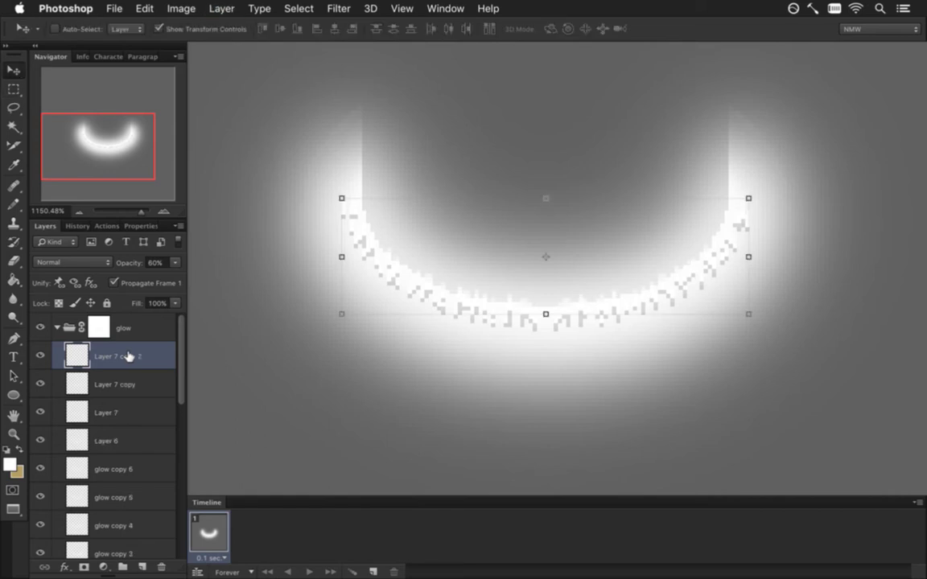
key("m")
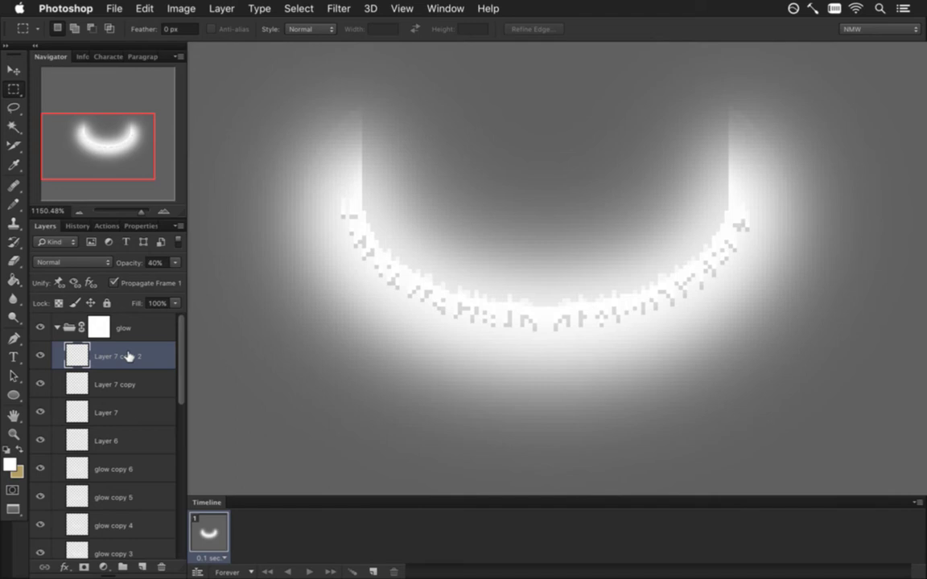
Step: Add a third rune copy one pixel higher at 40% opacity and set Layer 7 copy 2 to 50% opacity
key("ctrl+j")
key("v")
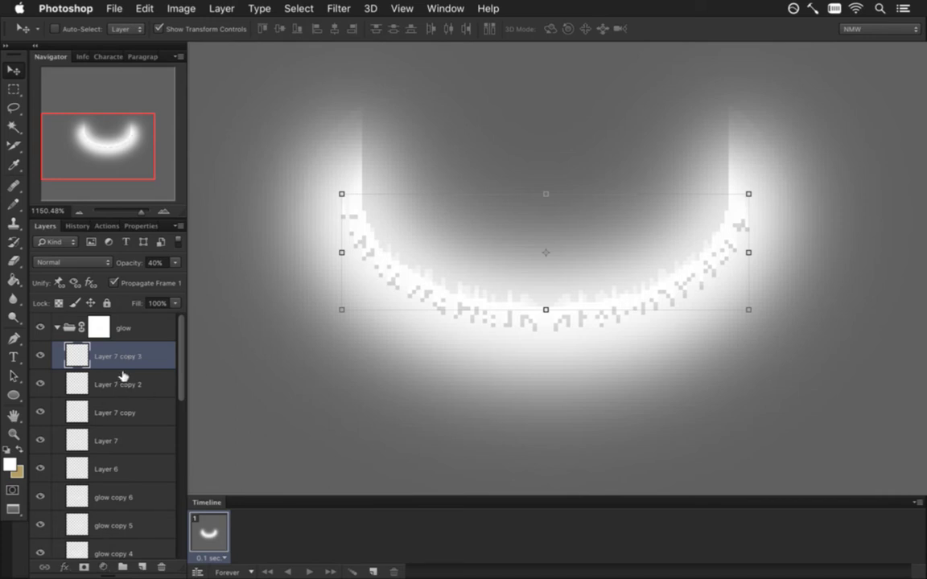
left_click(119, 383)
key("m")
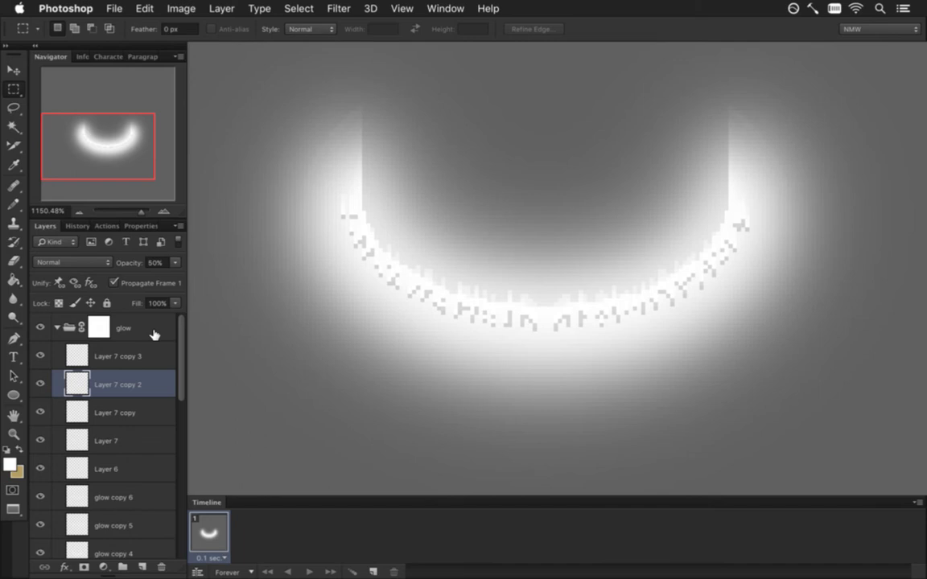
Step: Turn off Propagate Frame 1 for Layer 7 and its three rune copies
left_click(115, 354)
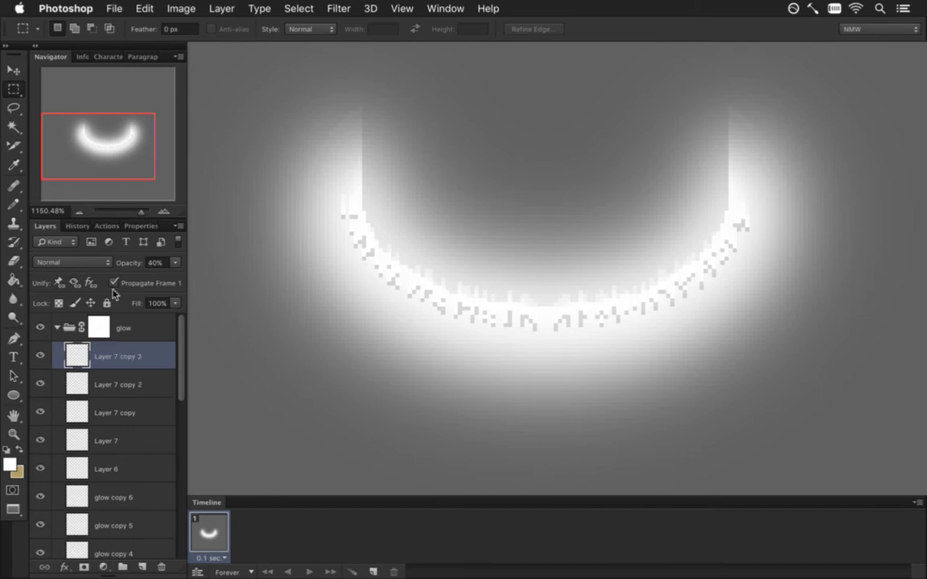
left_click(112, 384)
left_click(114, 282)
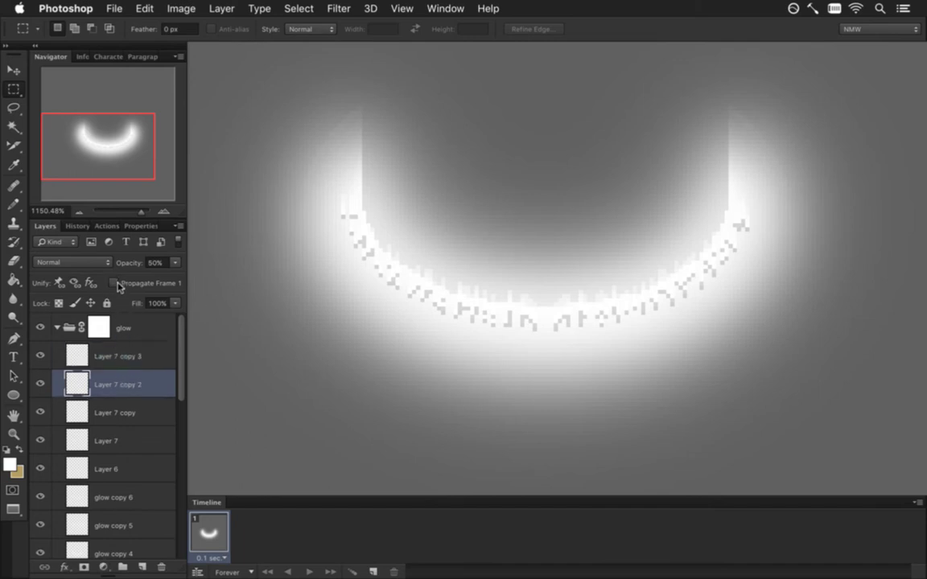
left_click(114, 410)
left_click(105, 441)
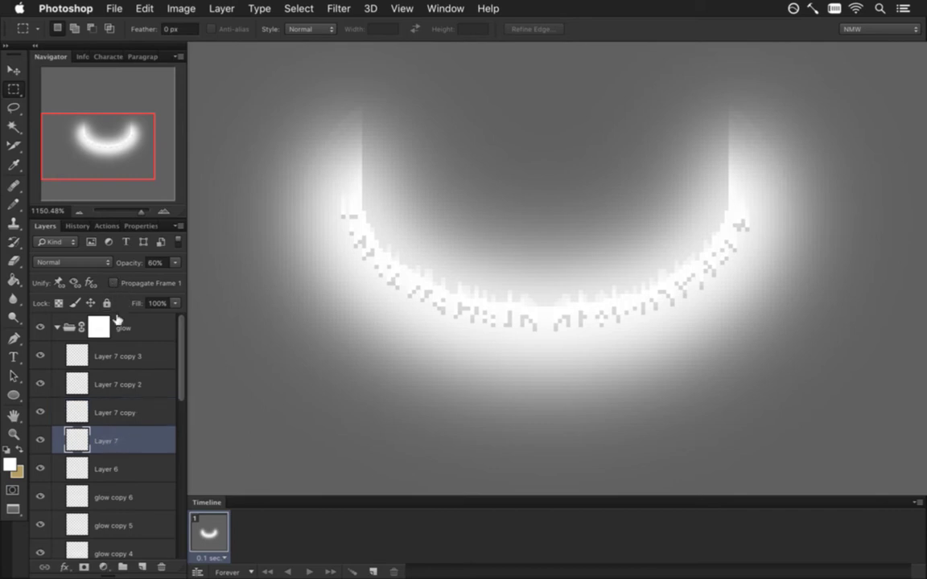
left_click(103, 465)
Step: Stack three more rune copies above Layer 7 copy 3, each one pixel further up, with opacities of 40%, 30% and 20%
left_click(122, 355)
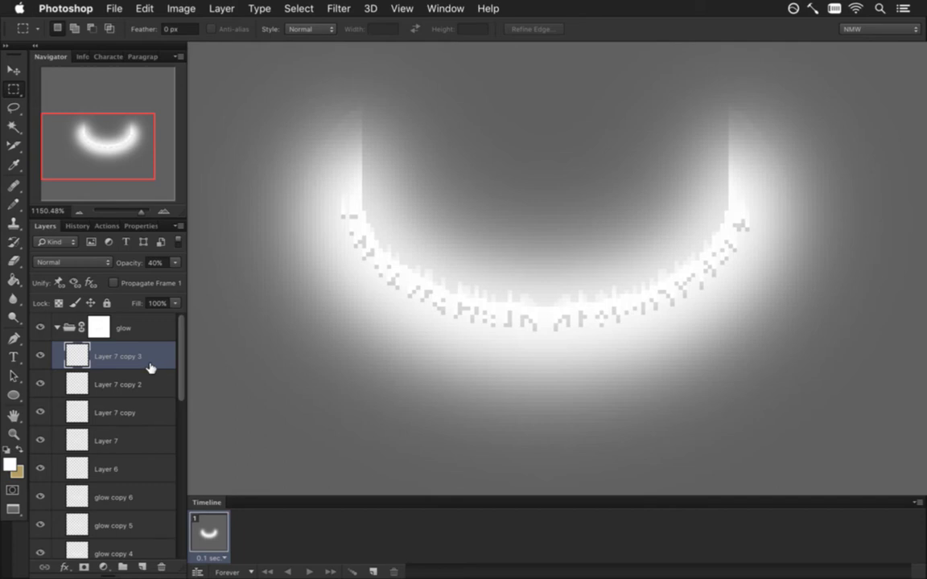
key("super+j")
key("v")
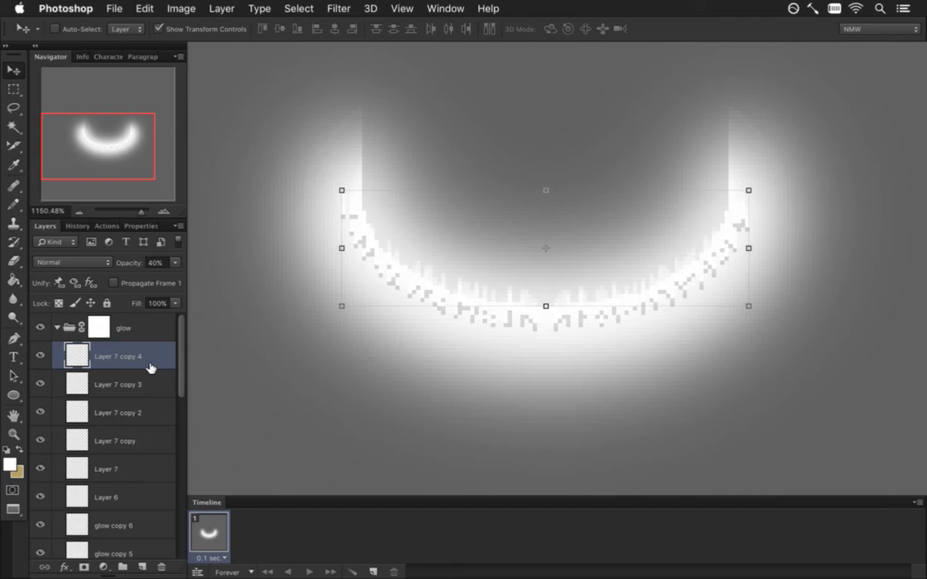
key("m")
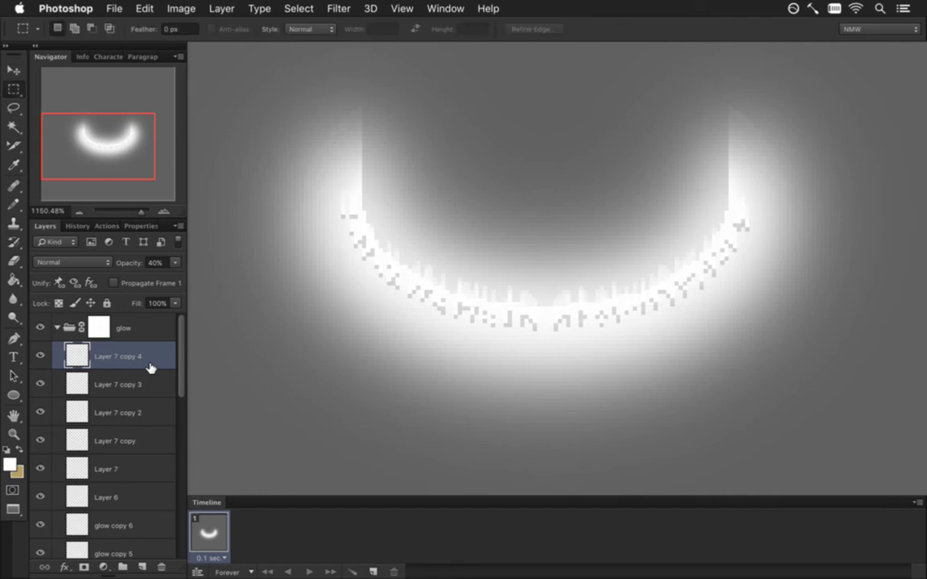
key("super+j")
key("v")
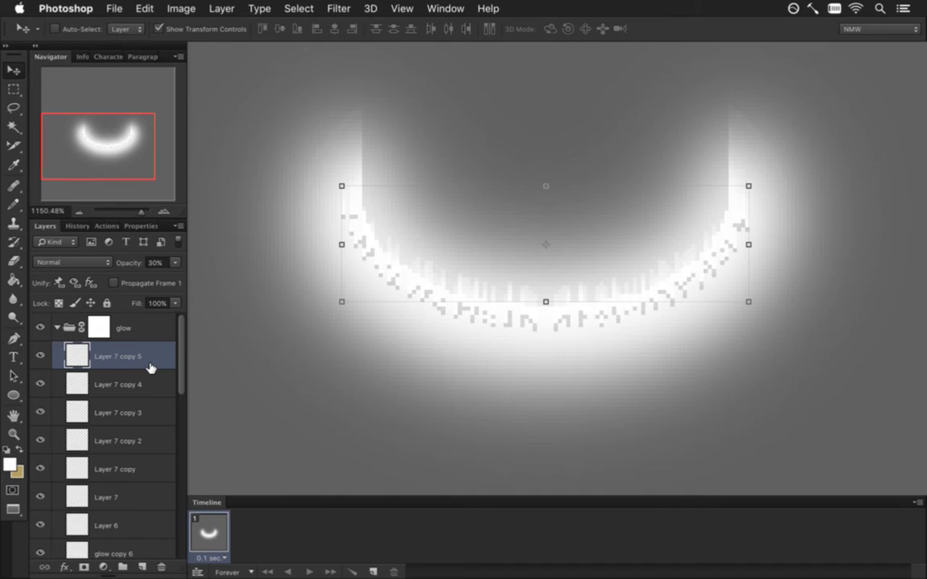
key("m")
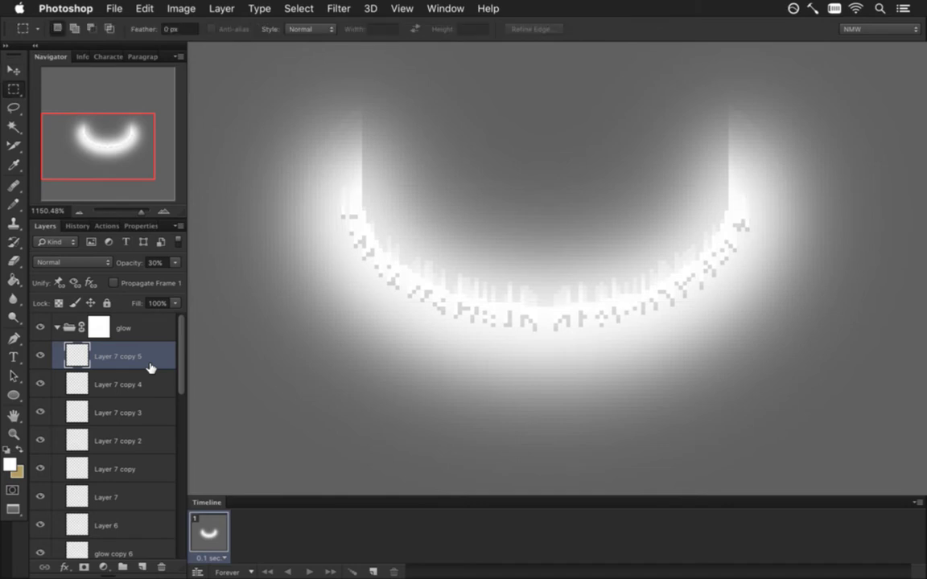
key("super+j")
key("v")
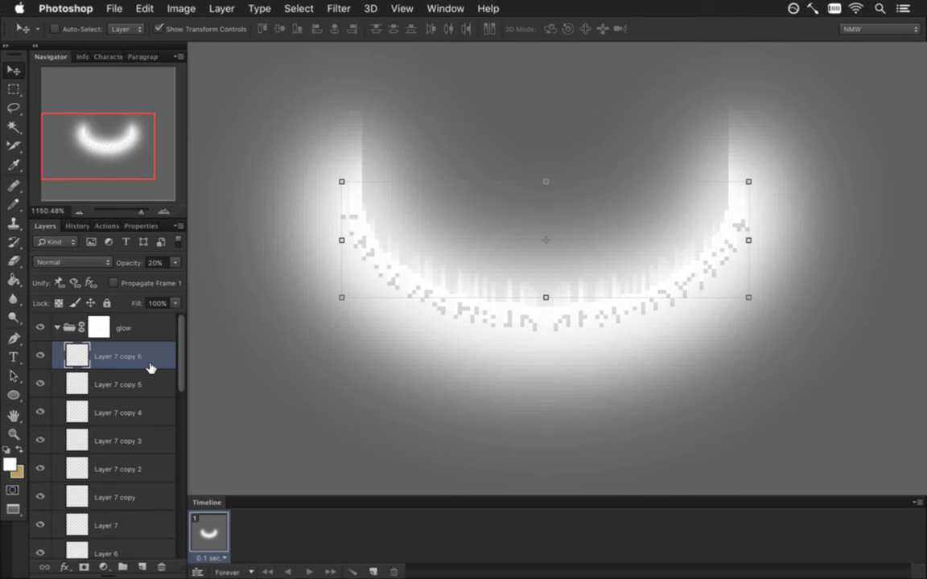
Step: Set the opacity of Layer 7 copy 6 to 10% and duplicate it, offset one pixel upward
key("m")
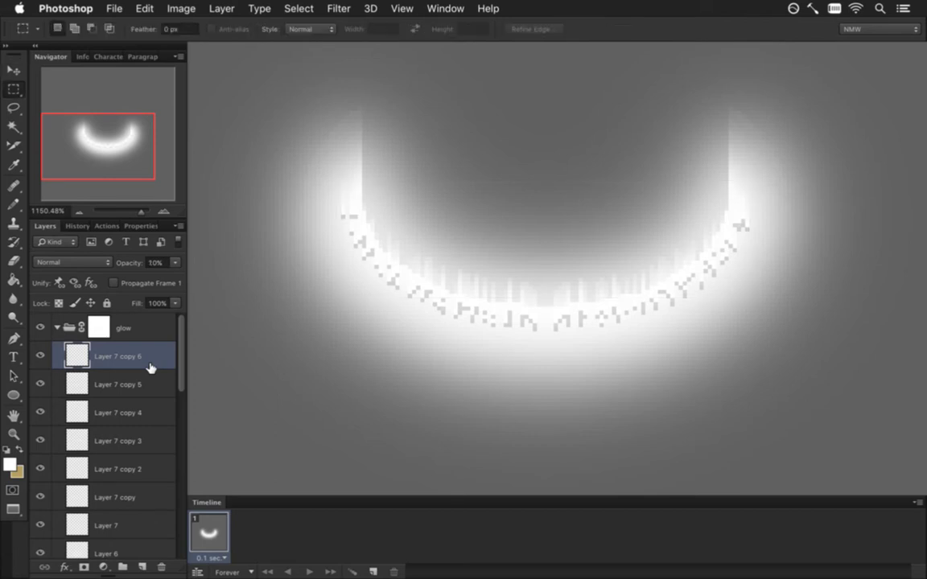
key("super+j")
key("v")
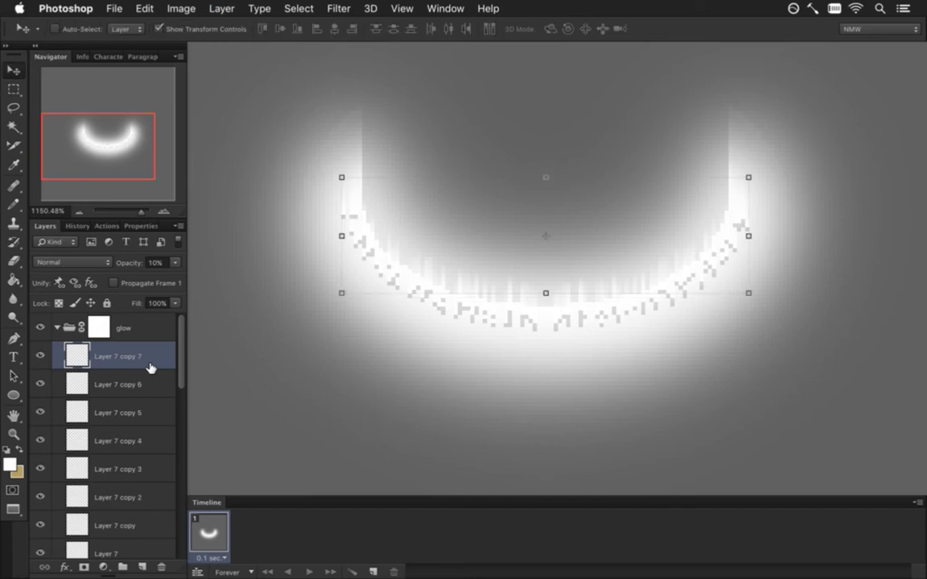
Step: Set the new duplicate layer's opacity to 5%
key("m")
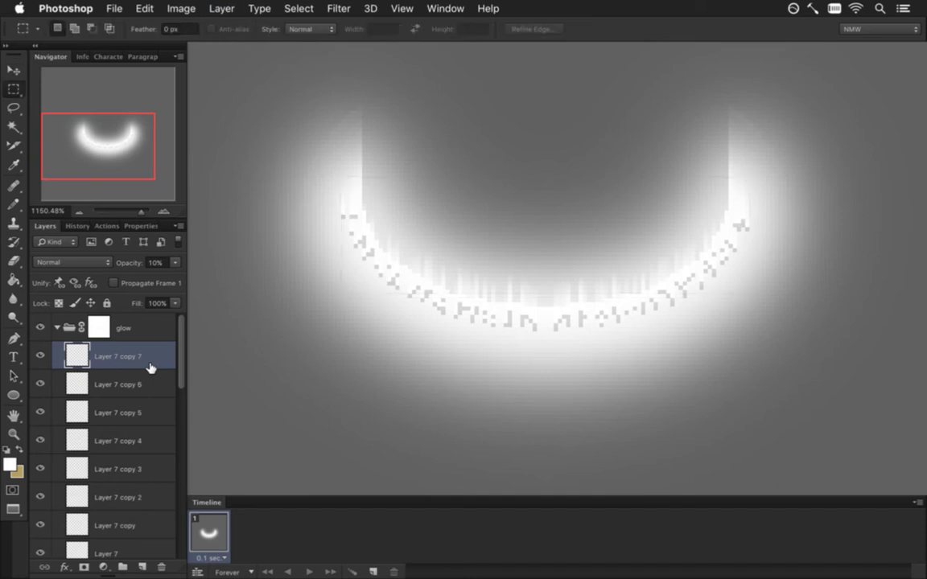
left_click(177, 262)
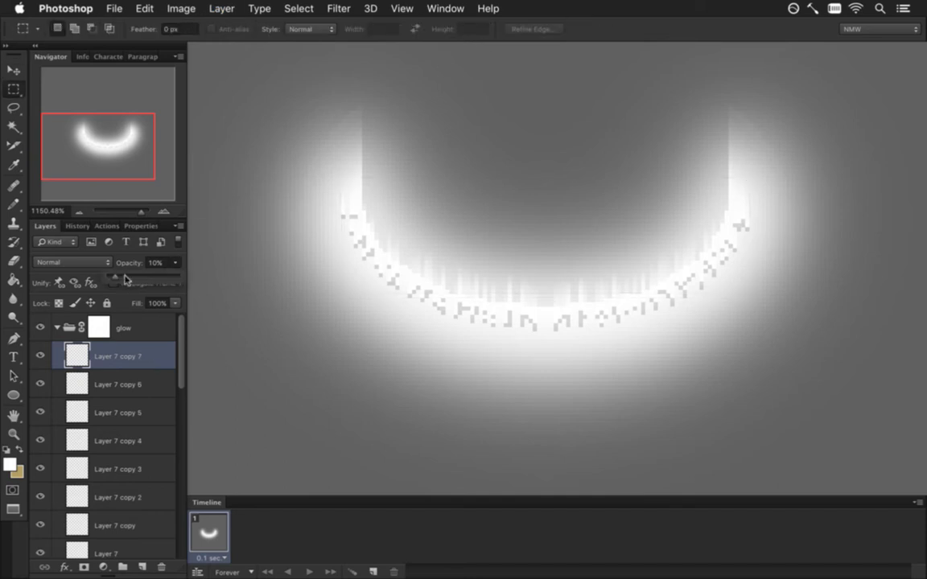
left_click_drag(113, 280, 110, 280)
left_click(164, 267)
left_click(164, 267)
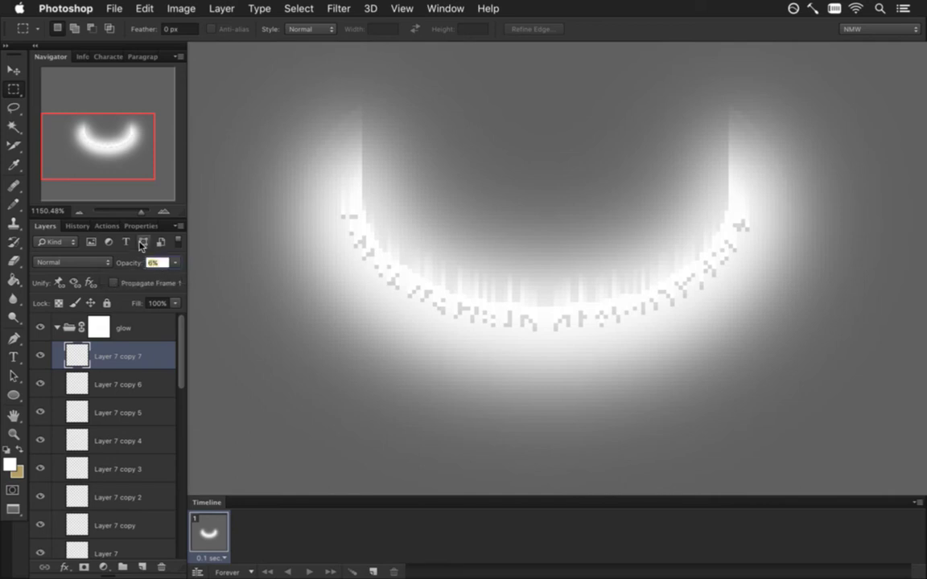
type("5")
key("Return")
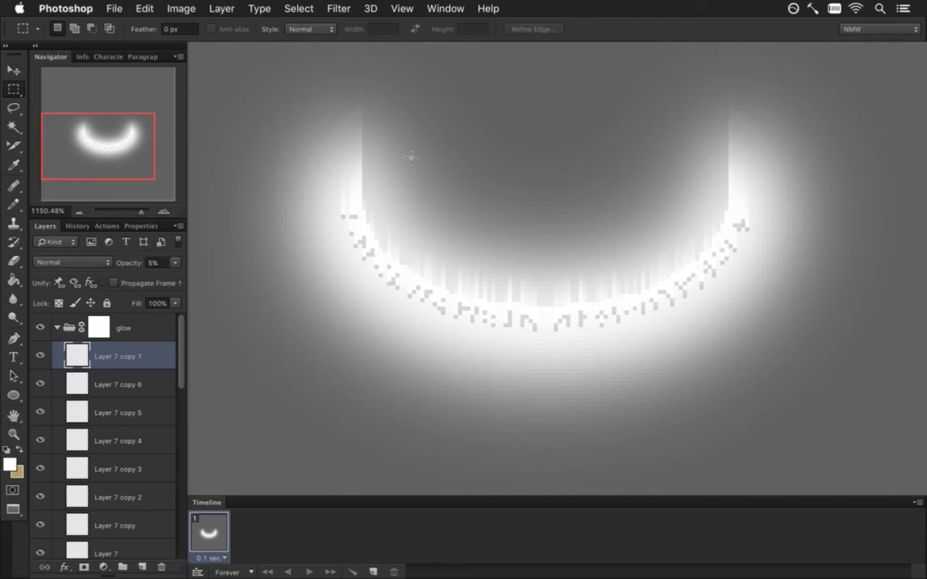
Step: Hide the Color Fill 1 background layer and save the document
scroll(406, 342, "down", 5)
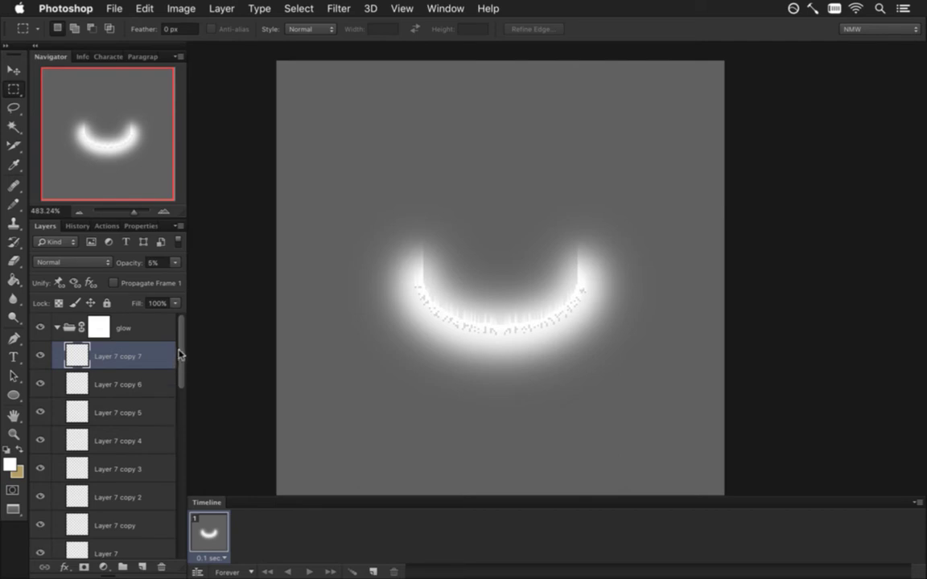
left_click_drag(179, 355, 178, 547)
left_click(41, 544)
key("super+s")
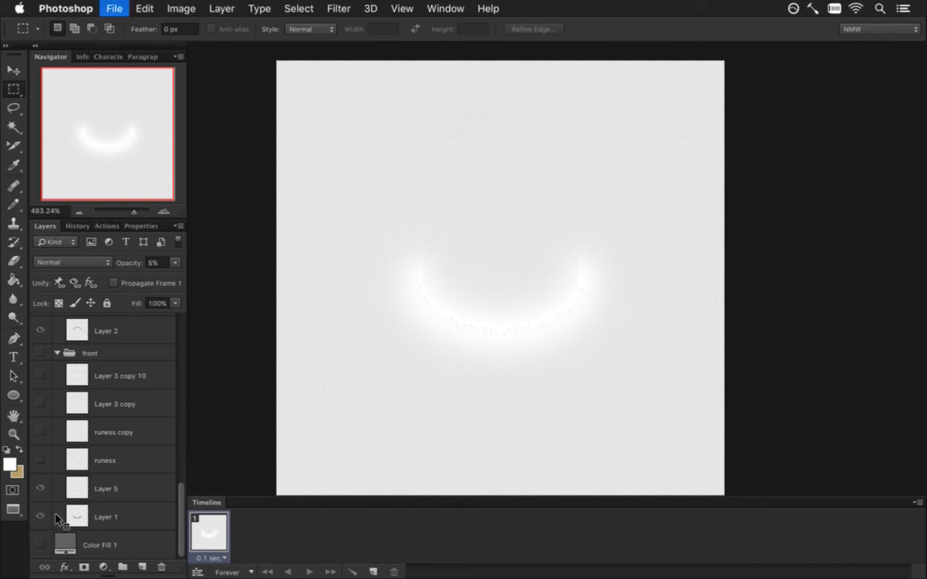
Step: Export the glow for web as a transparent PNG-24, overwriting EngineRingGlow.png in the Backgrounds folder
key("Escape")
key("super+alt+shift+s")
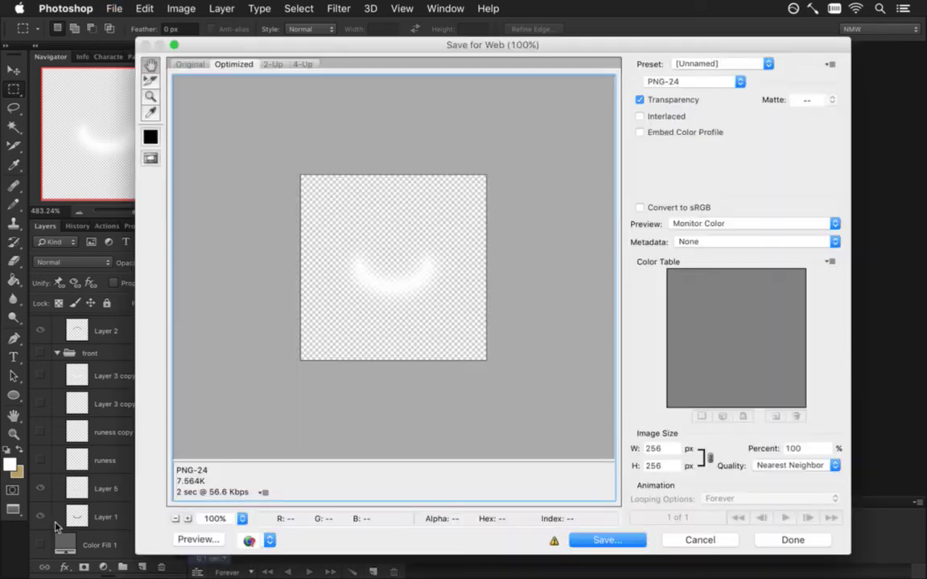
key("Return")
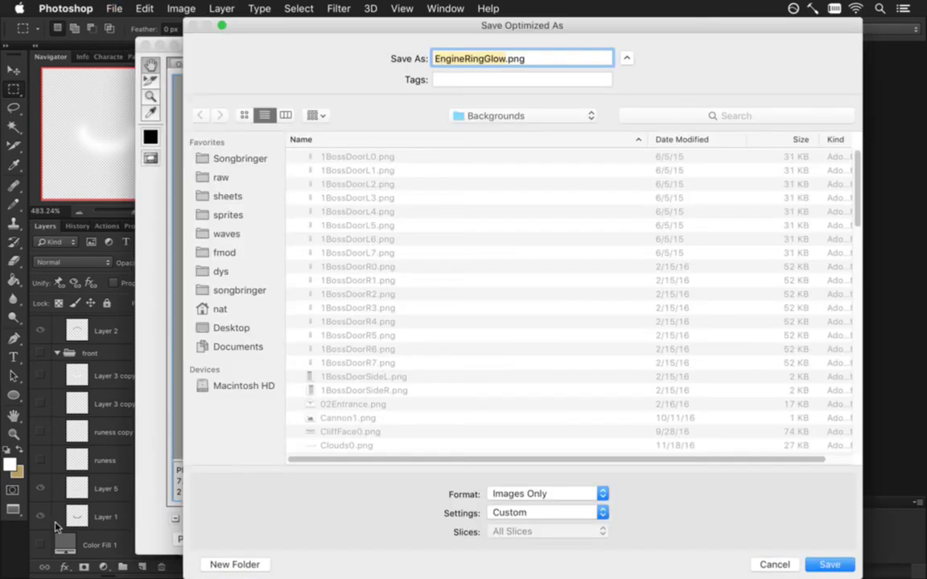
key("Return")
key("Return")
Step: Switch to iTerm2, rerun the last command to examine the ring glow in the game, and quit the game
key("super+Tab")
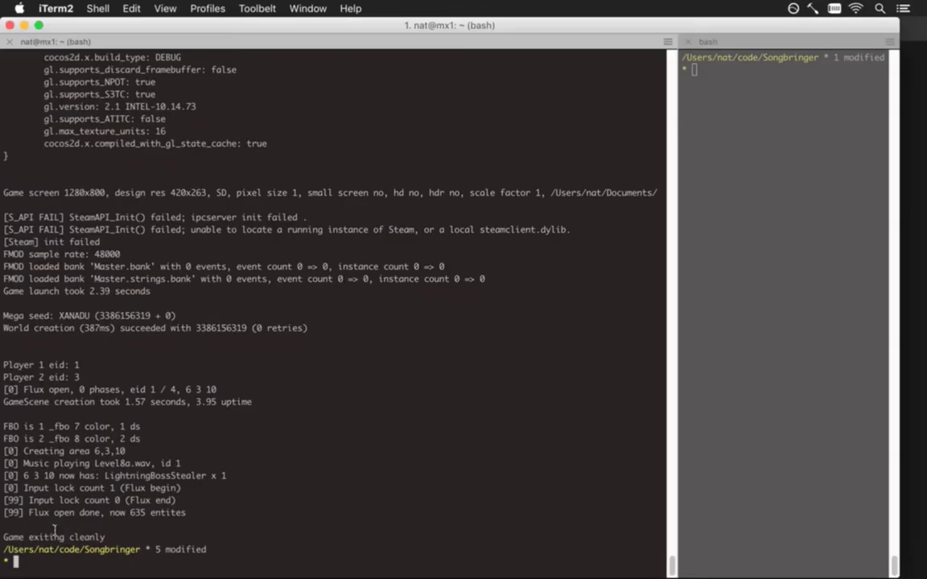
key("Up")
key("Return")
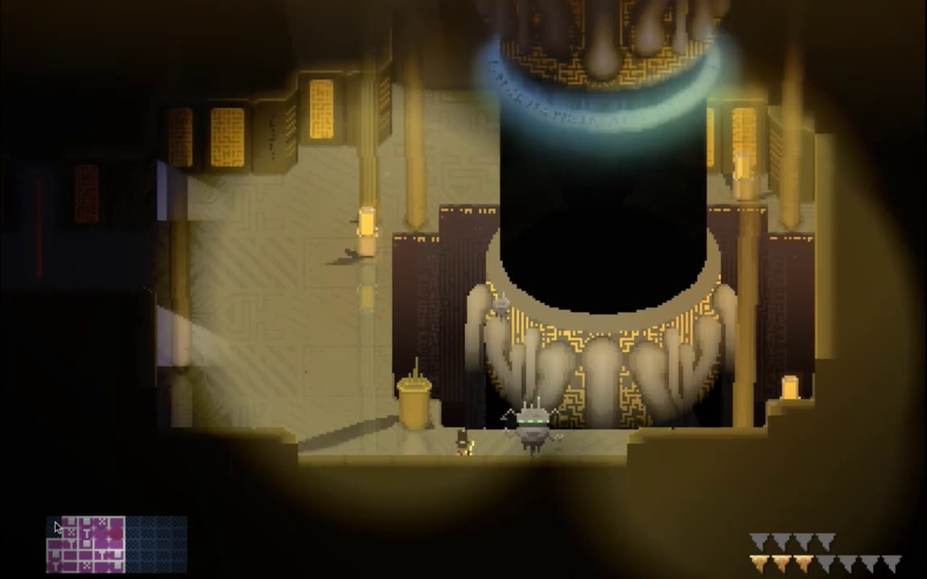
key("Escape")
key("Escape")
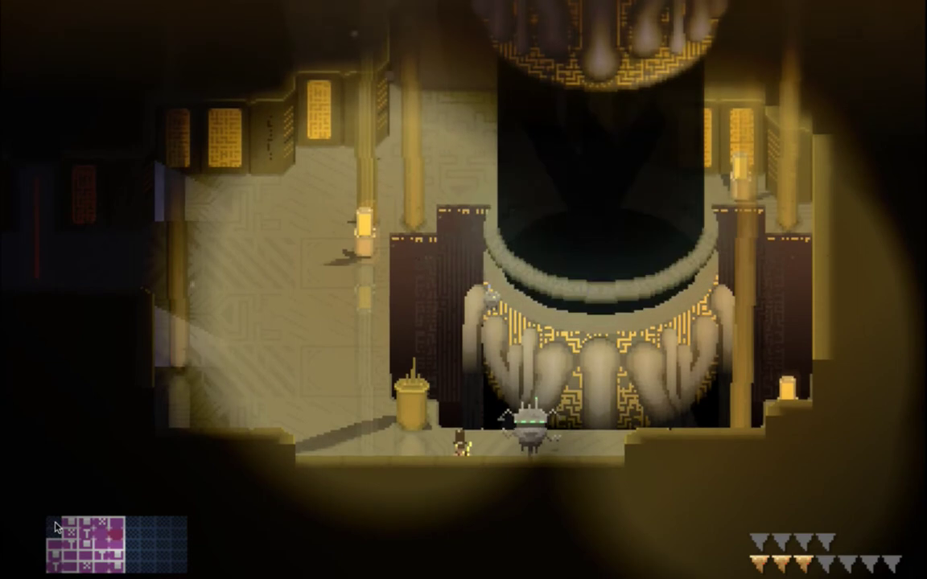
key("super+q")
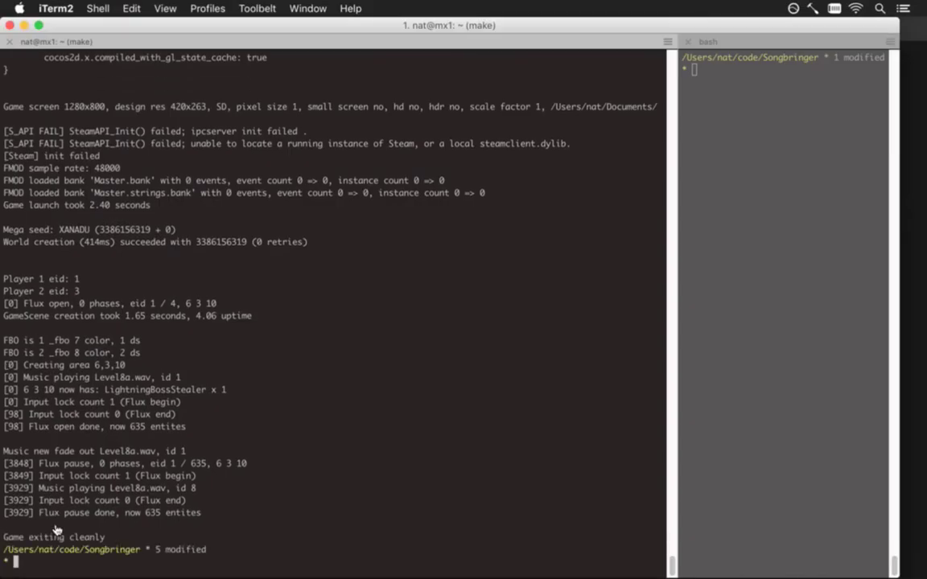
Step: Switch to Photoshop, show the Color Fill 1 layer again and select Layer 6 in the glow group
key("super+Tab")
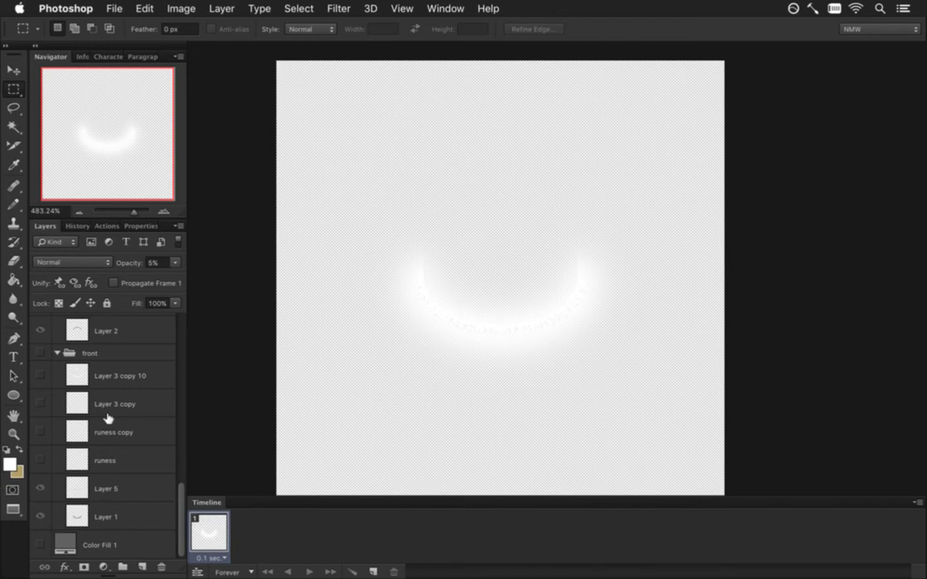
left_click(43, 546)
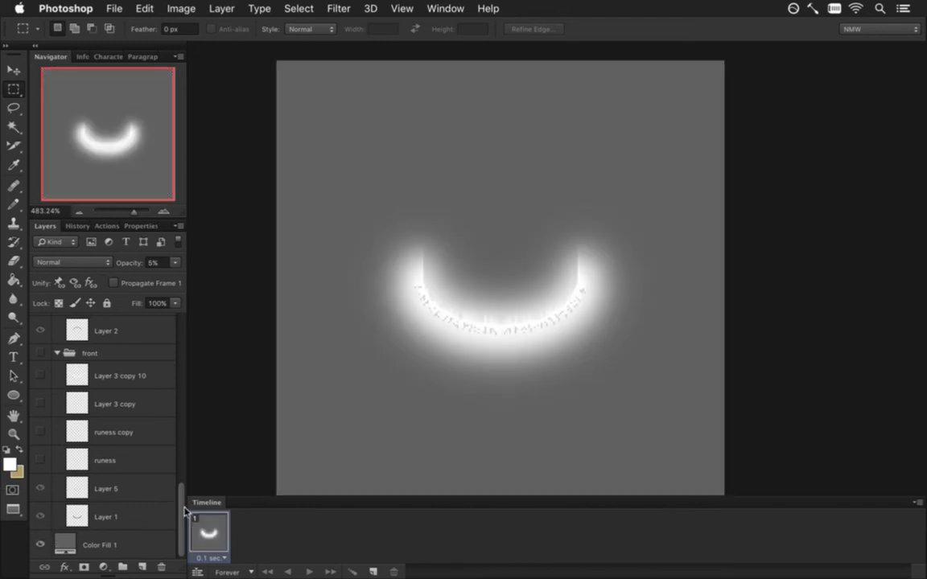
scroll(178, 493, "up", 2)
scroll(179, 492, "up", 10)
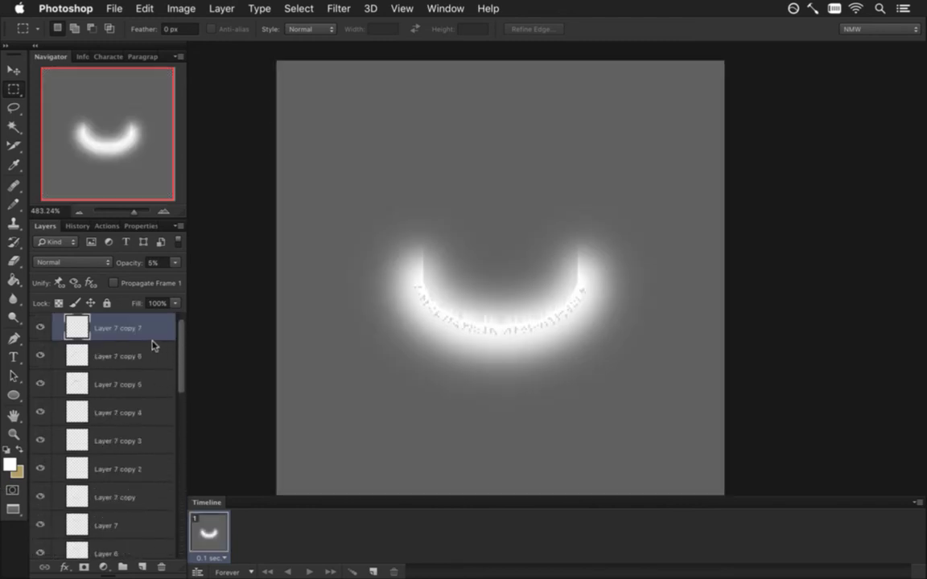
scroll(155, 354, "down", 1)
scroll(155, 354, "down", 2)
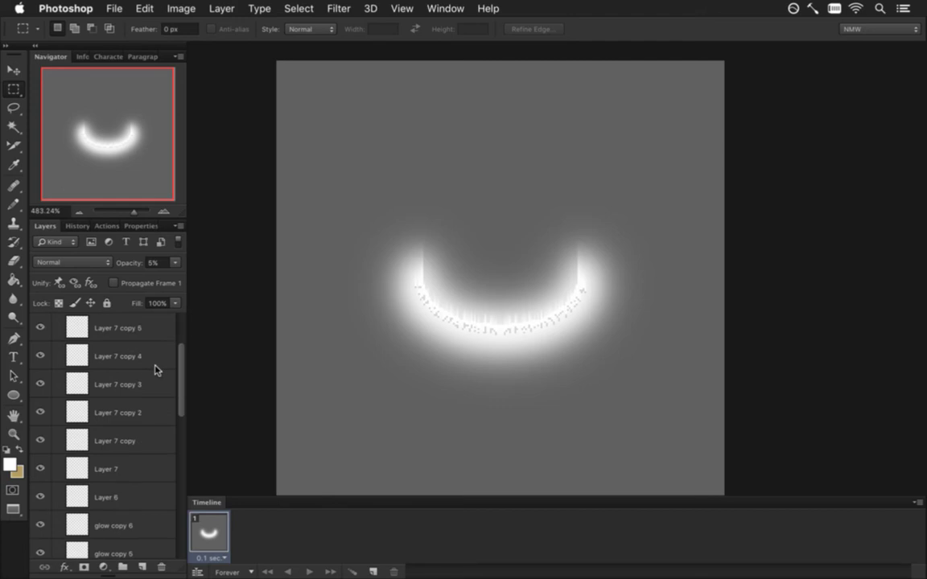
scroll(465, 332, "up", 3)
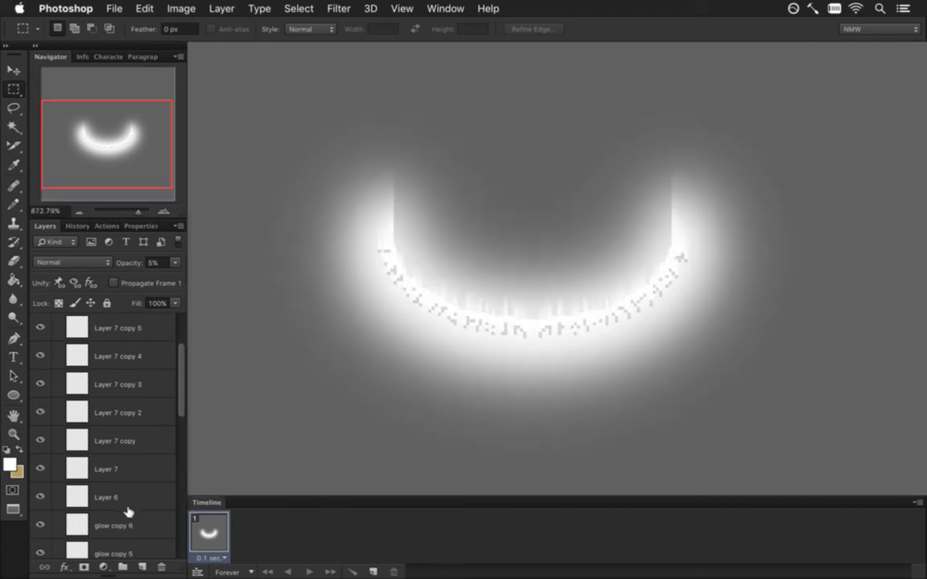
left_click(103, 494)
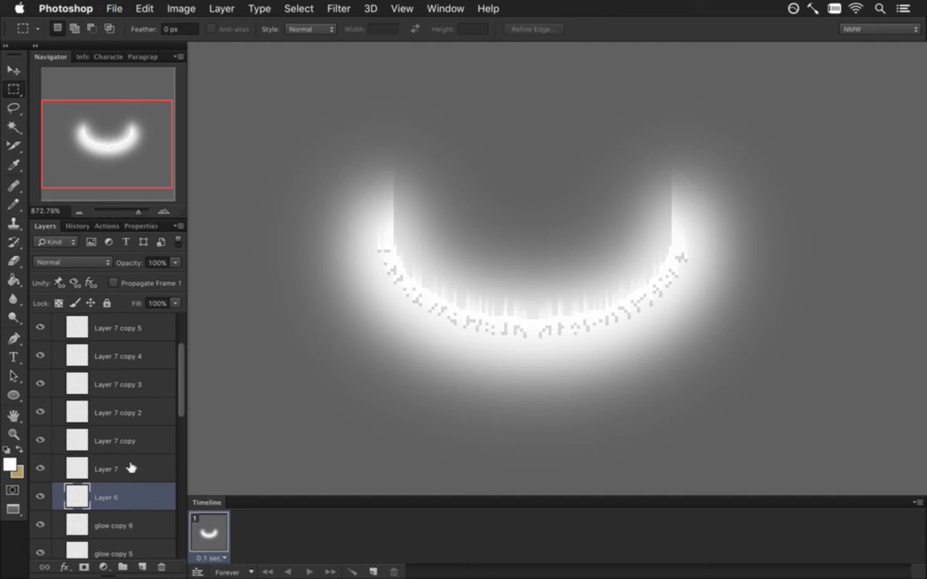
Step: Switch to iTerm2, list the repository status with gs and stage all changes with git addall
key("super+Tab")
type("gs")
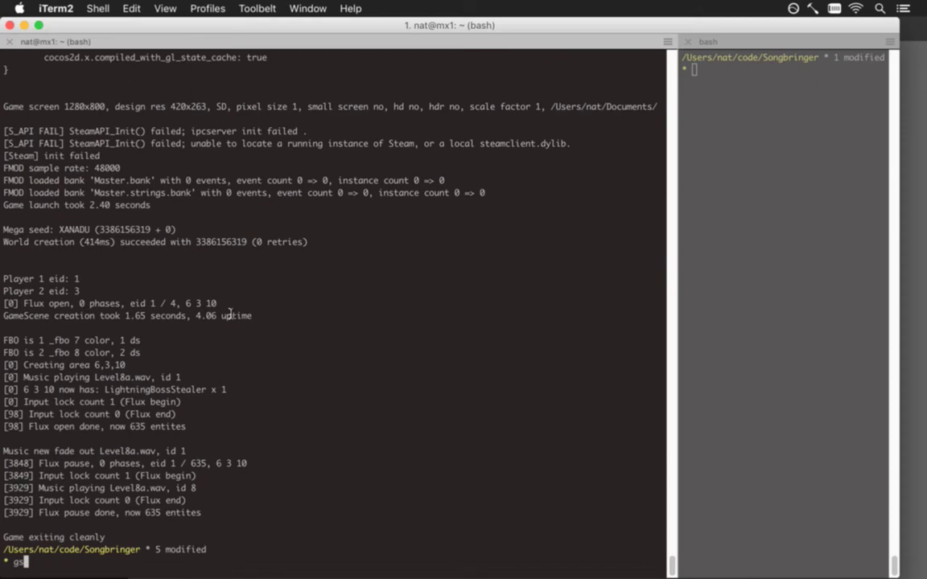
key("Return")
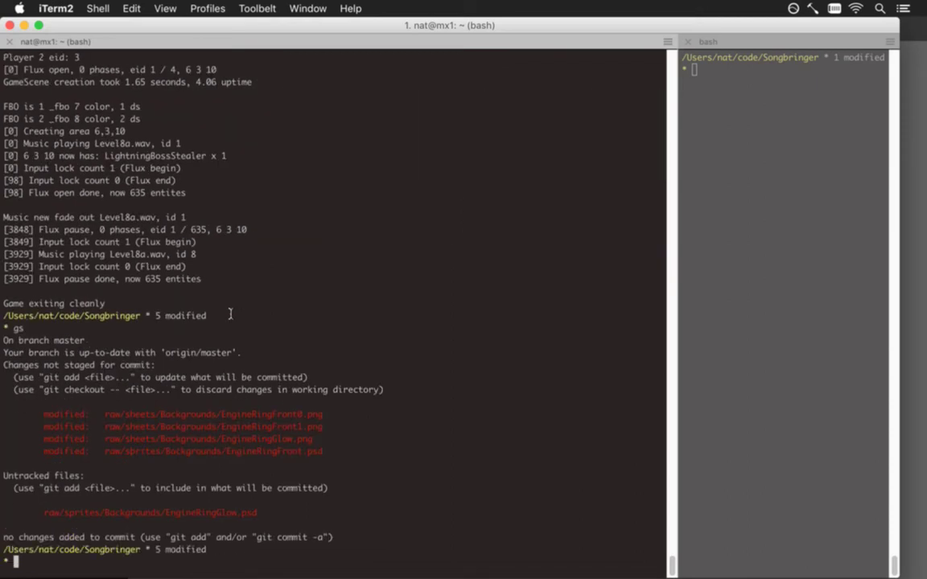
type("git addall")
key("Return")
Step: Commit the staged files using gc with the message "." and push them with gp
type("gc")
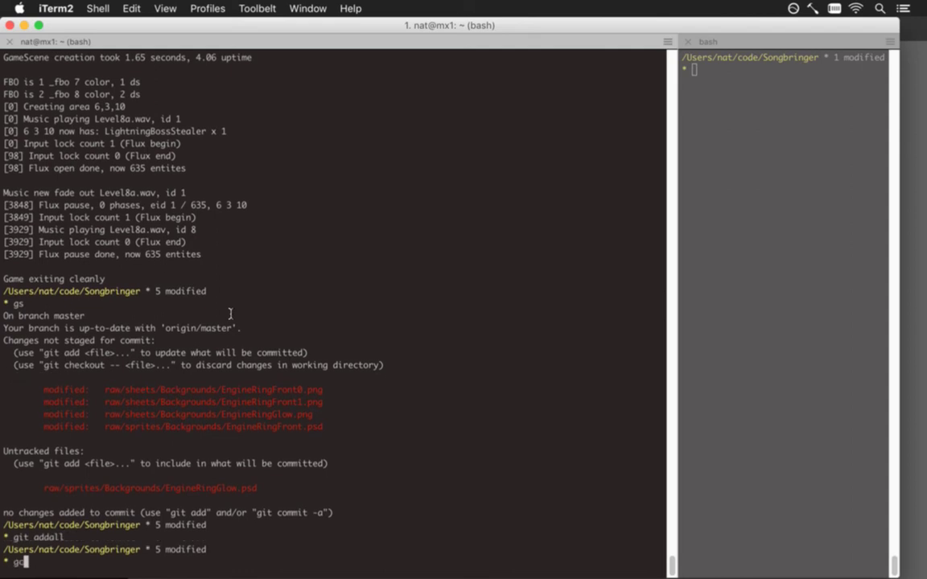
key("Return")
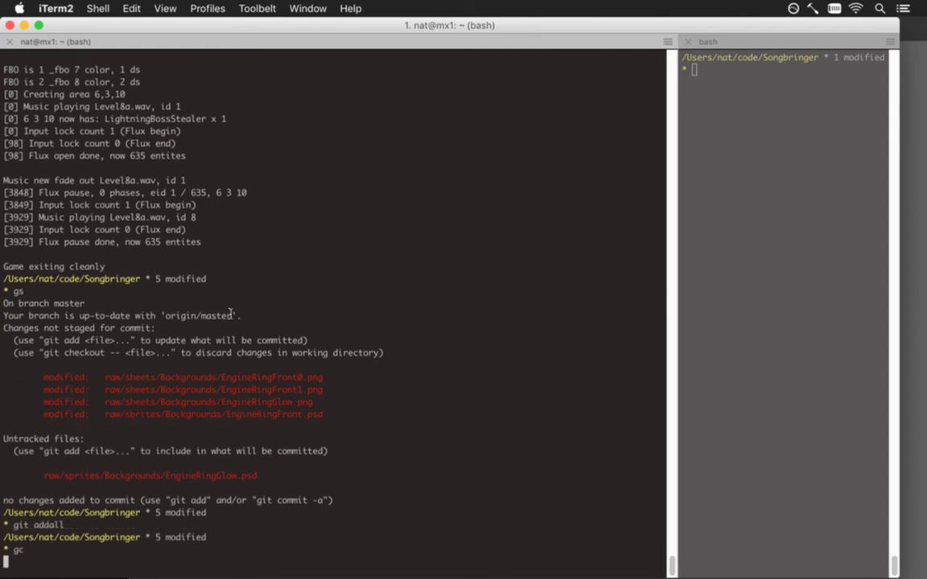
type(".")
key("Escape")
type(":wq")
key("Return")
type("gp")
key("Return")
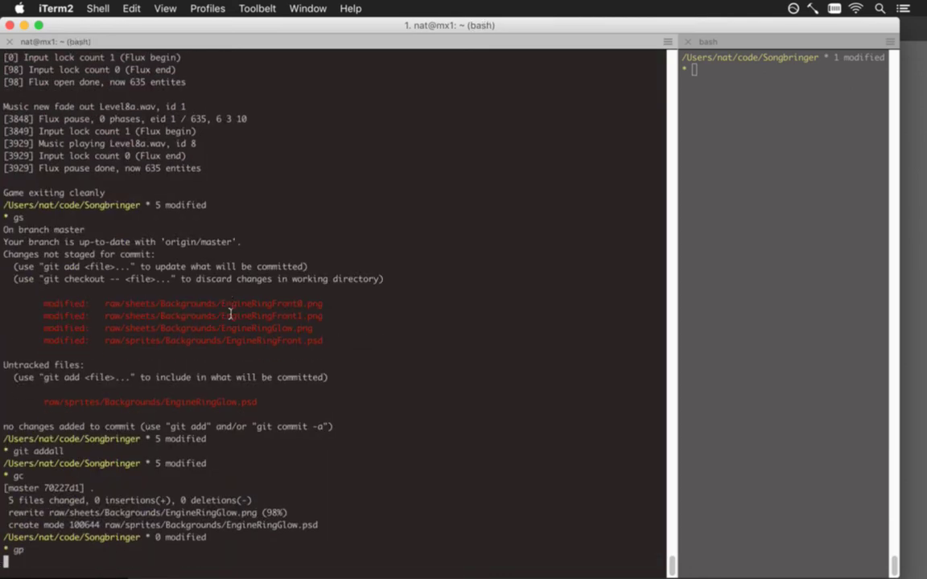
Step: Switch to Photoshop and duplicate Layer 6, ready for moving with the Move tool
key("super+Tab")
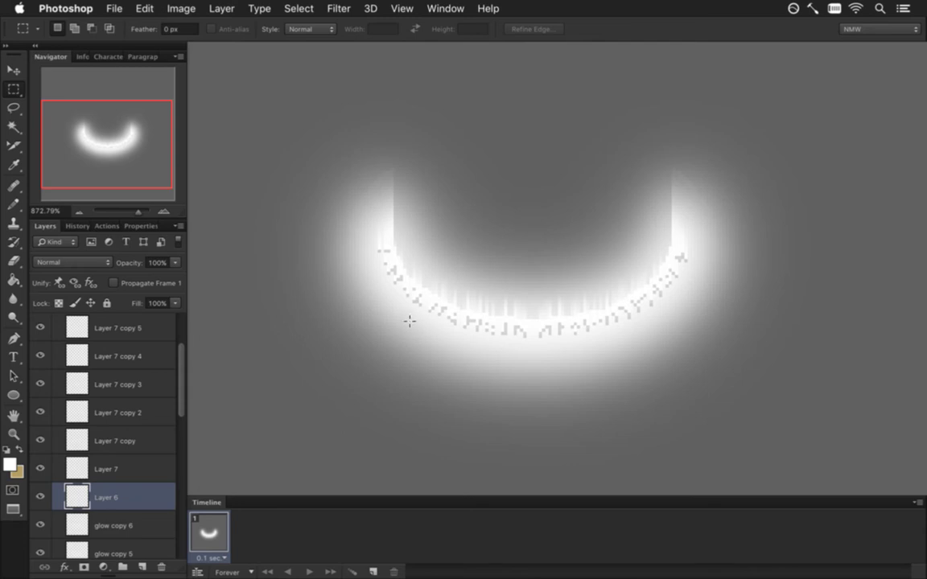
key("super+j")
key("v")
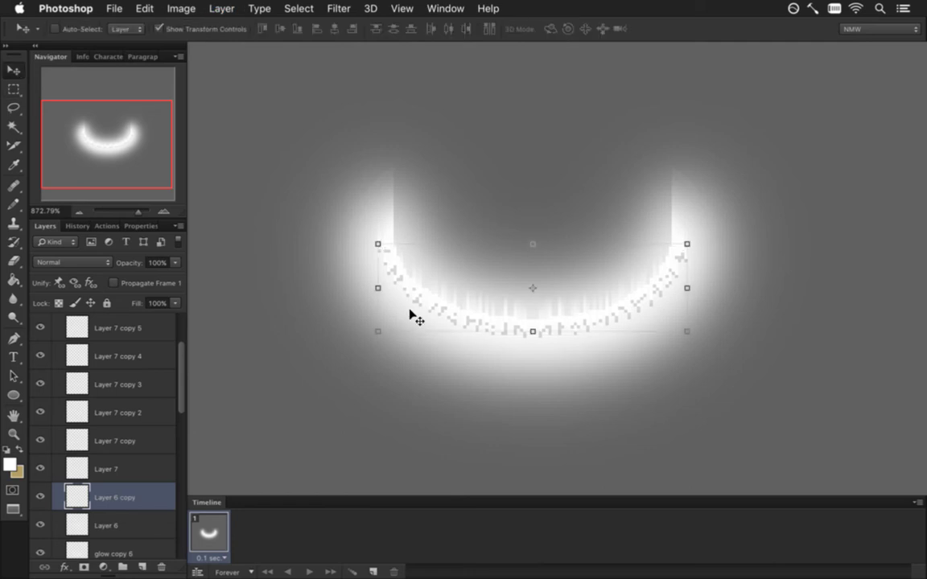
Step: Nudge Layer 7 up one pixel and duplicate it, with the duplicate one pixel higher
left_click(122, 466)
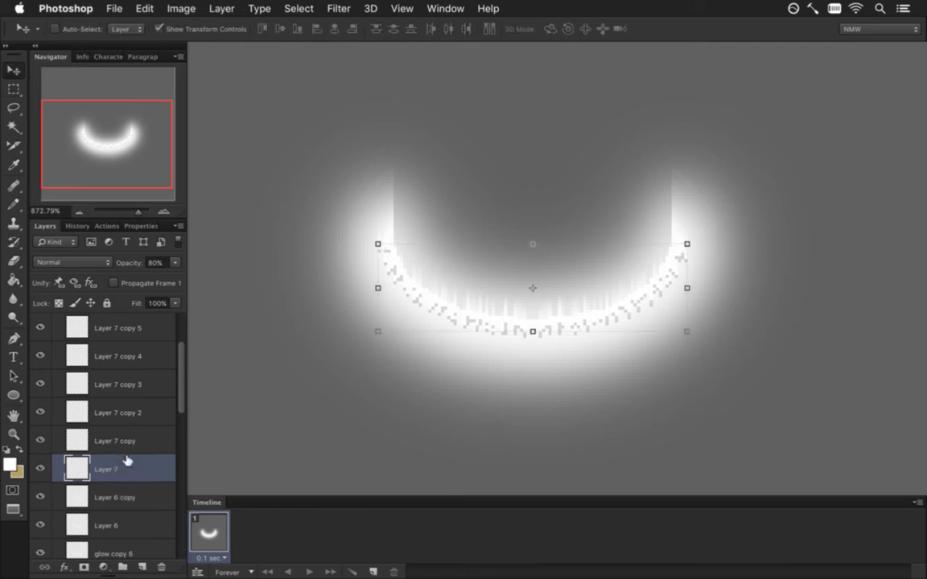
key("Up")
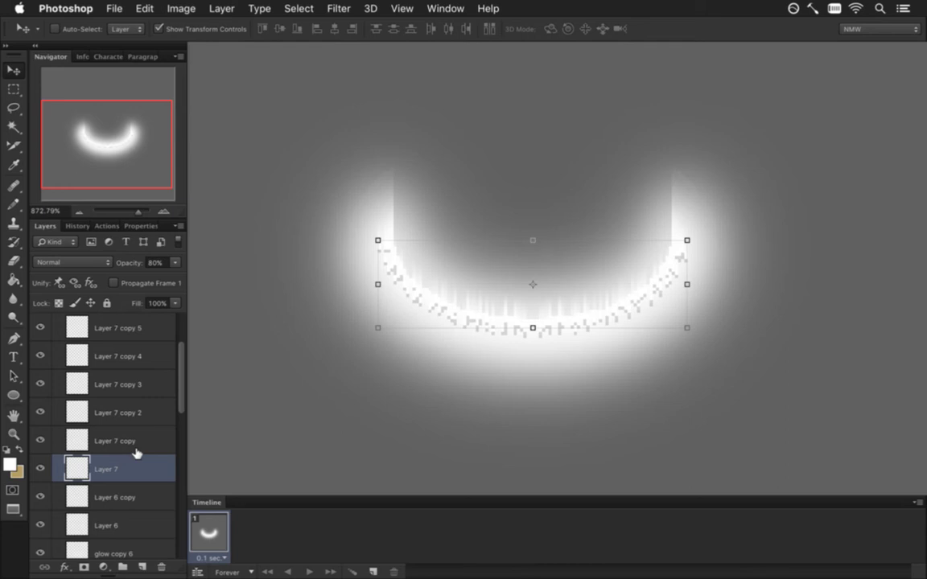
key("super+j")
key("Up")
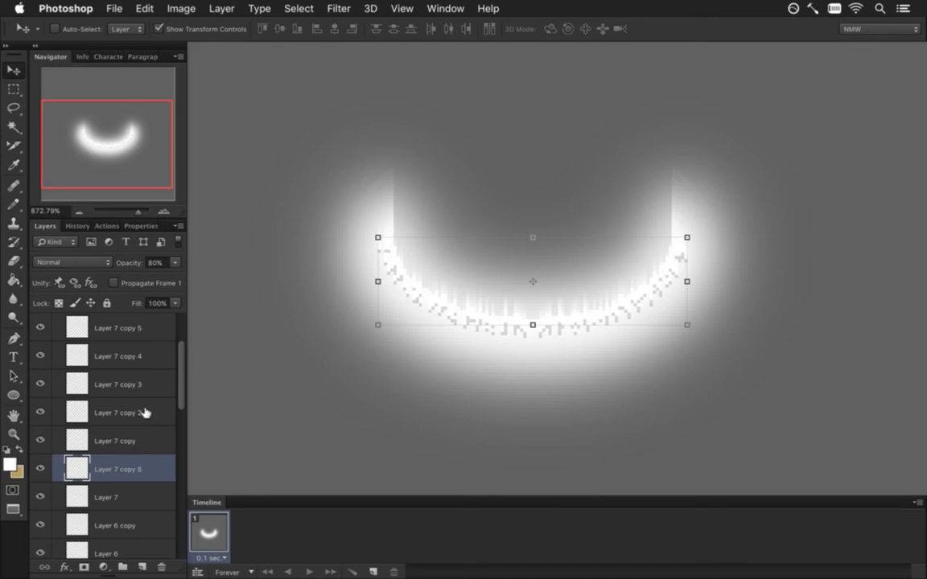
Step: Nudge Layer 7 copy upward and duplicate it one pixel higher at 60% opacity
left_click(128, 437)
key("Up")
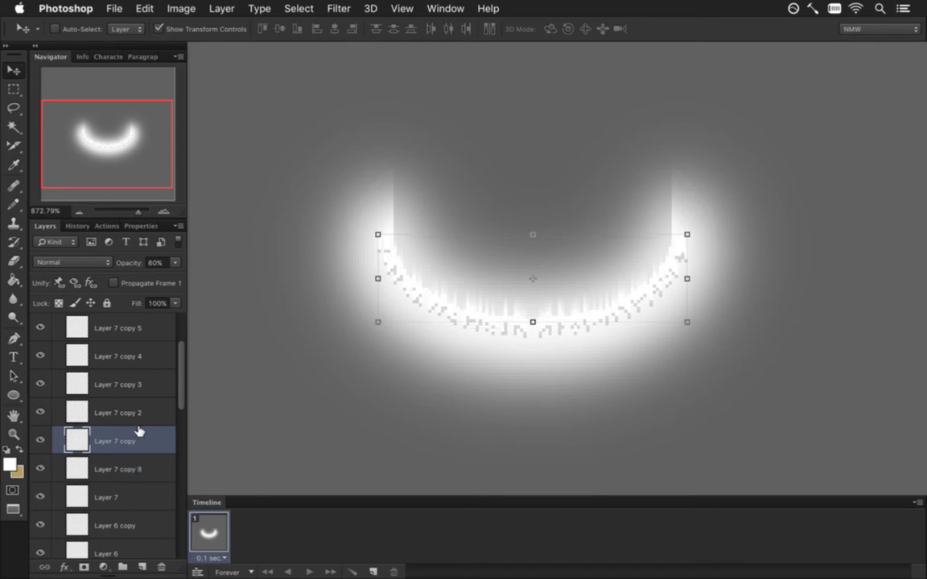
key("alt+Up")
key("6")
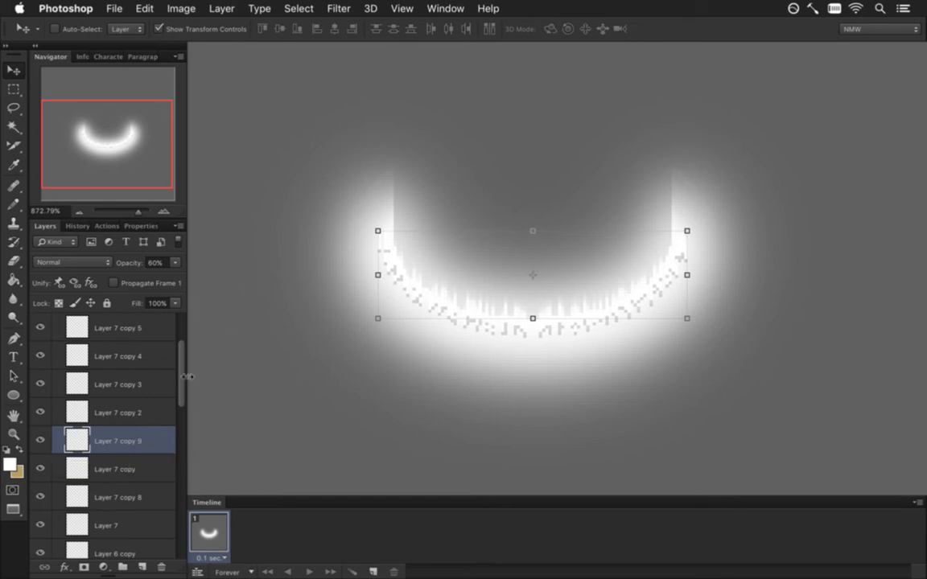
Step: Nudge Layer 7 copy 2 upward, set its opacity to 50% and duplicate it
left_click(131, 412)
key("Up")
key("5")
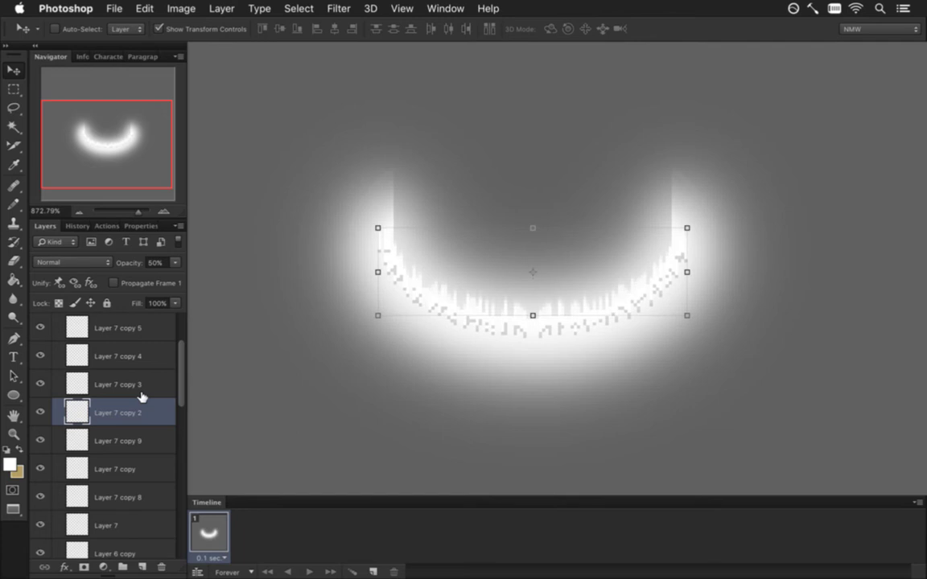
key("alt+Up")
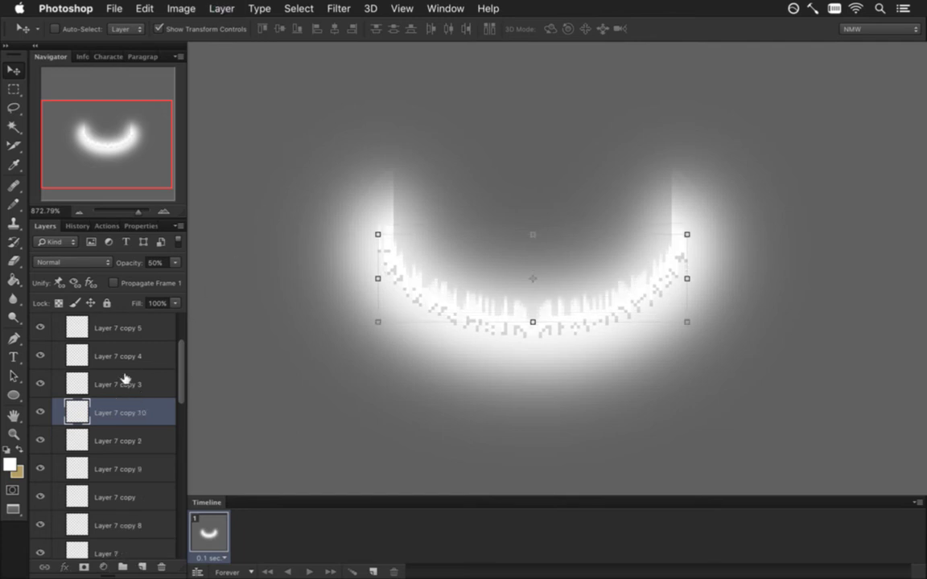
Step: Nudge Layer 7 copy 3 upward by a few pixels
left_click(125, 373)
key("Up")
key("Up")
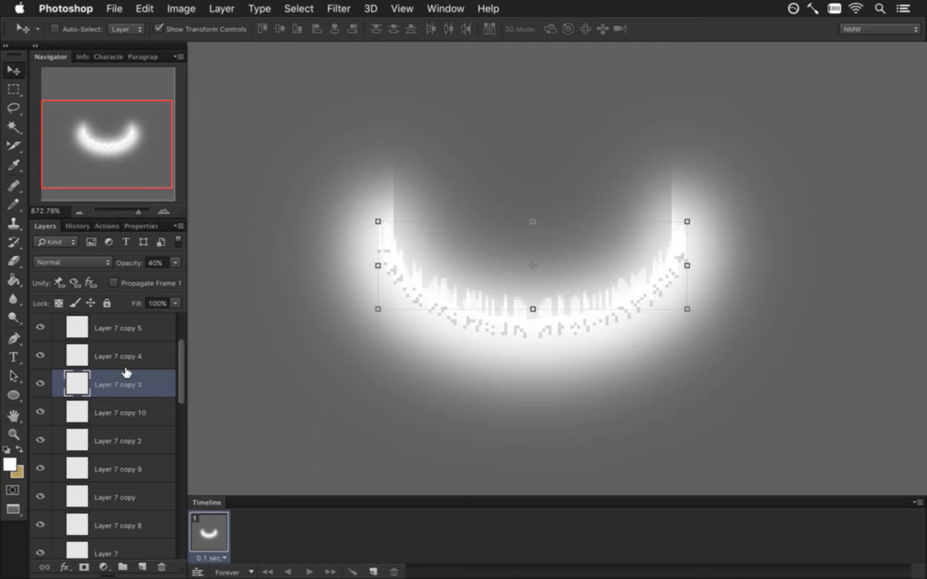
Step: Duplicate Layer 7 copy 3 one pixel higher, and nudge Layer 7 copy 4 upward and duplicate it the same way
key("alt+Up")
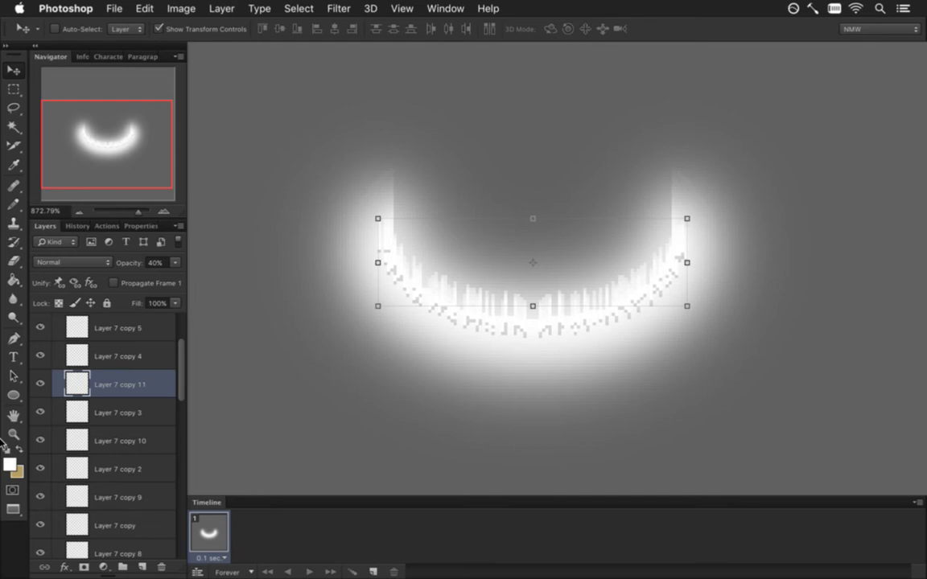
left_click(113, 356)
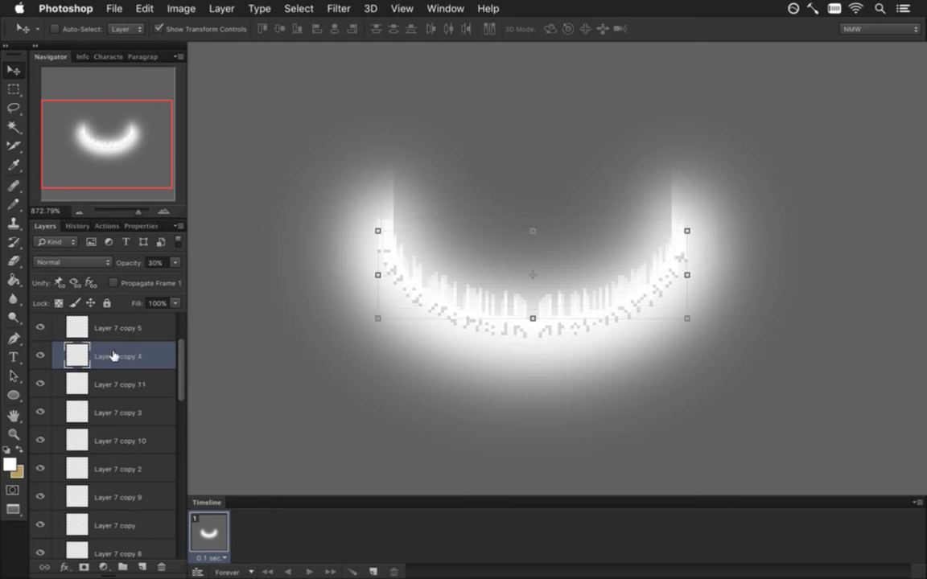
key("Up")
key("Up")
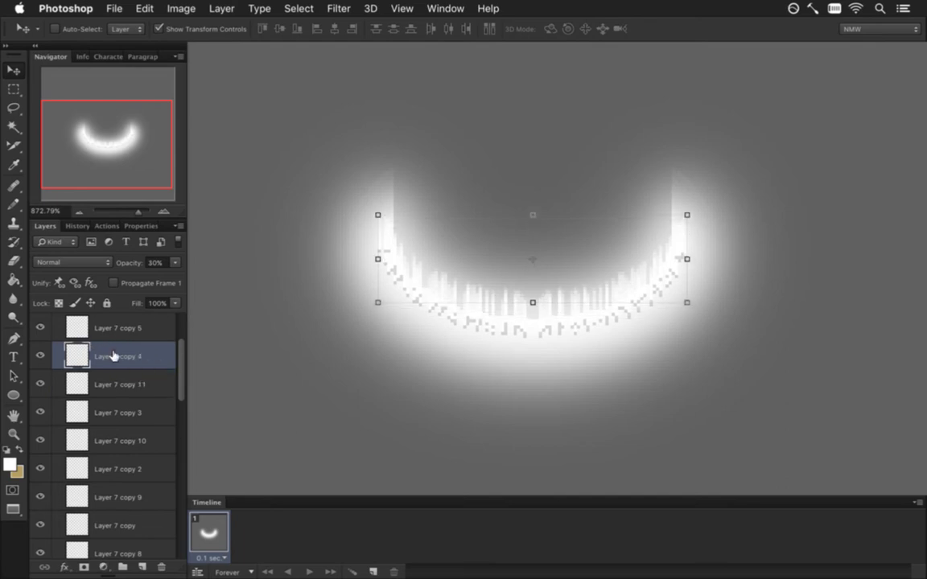
key("alt+Up")
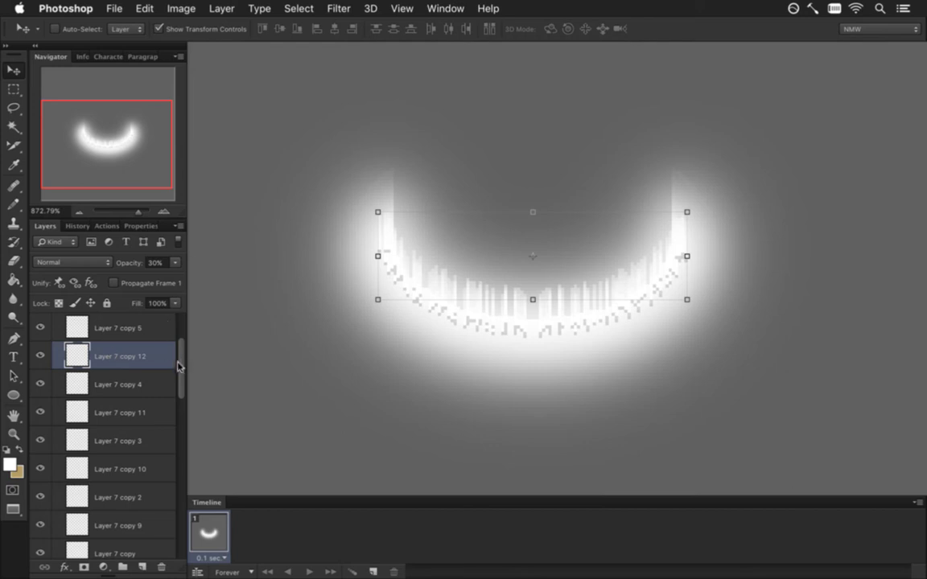
Step: Nudge Layer 7 copy 5 upward above the previous copies and duplicate it one pixel higher
left_click_drag(181, 356, 181, 341)
left_click(145, 412)
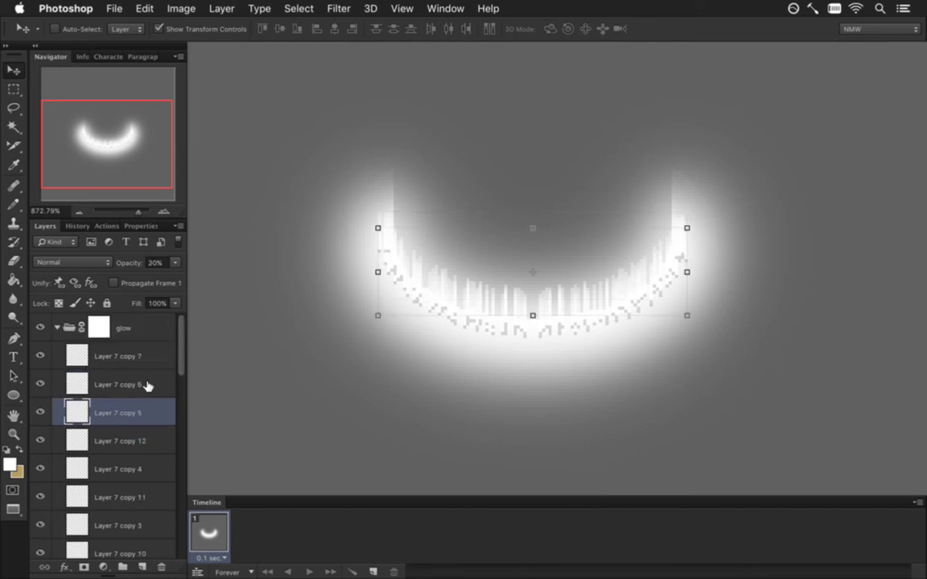
key("Up")
key("Up")
key("Up")
key("Up")
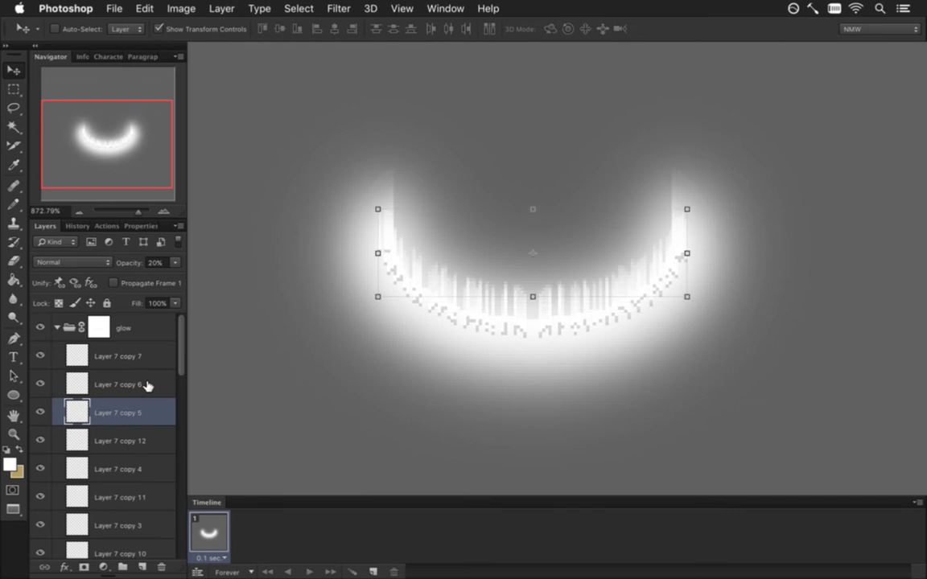
key("super+j")
key("Up")
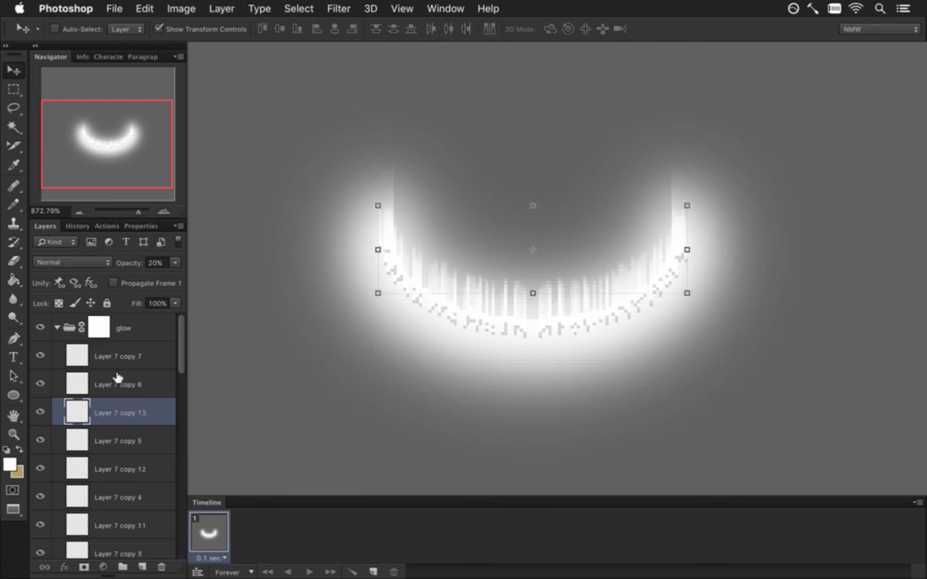
Step: Nudge Layer 7 copy 6 upward by a few pixels and duplicate it one pixel higher
left_click(121, 382)
key("Up")
key("Up")
key("Up")
key("Up")
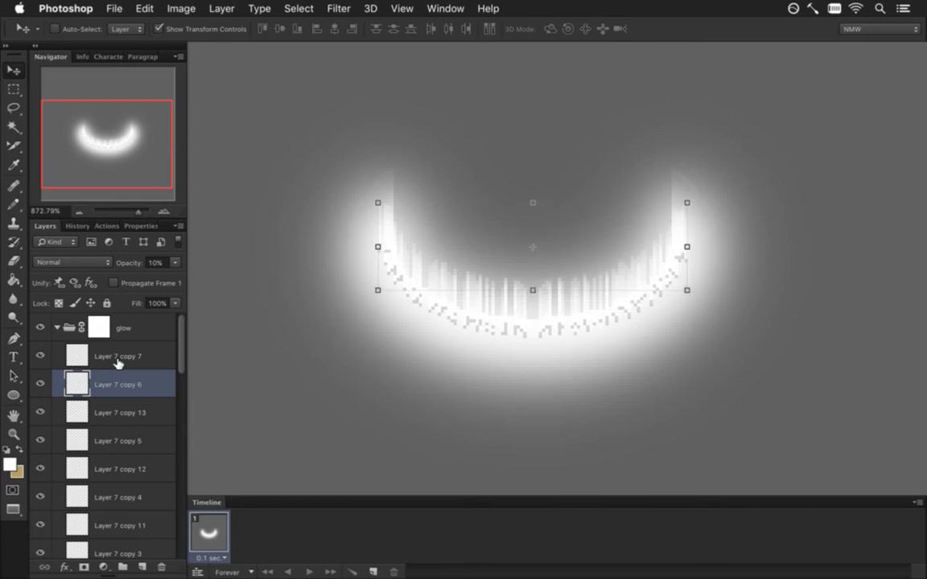
key("super+j")
key("Up")
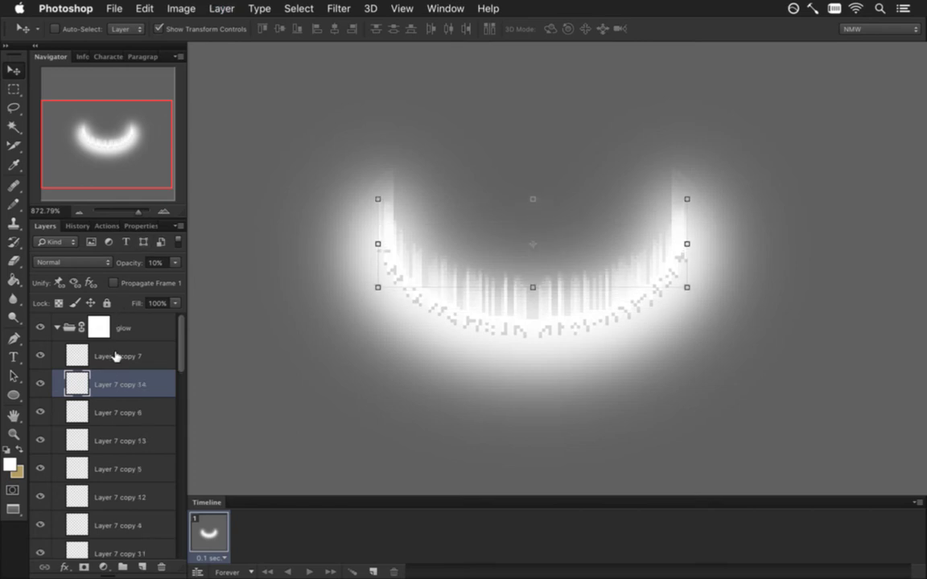
Step: Nudge Layer 7 copy 7 upward by a few pixels and duplicate it one pixel higher
left_click(118, 352)
key("Up")
key("Up")
key("Up")
key("Up")
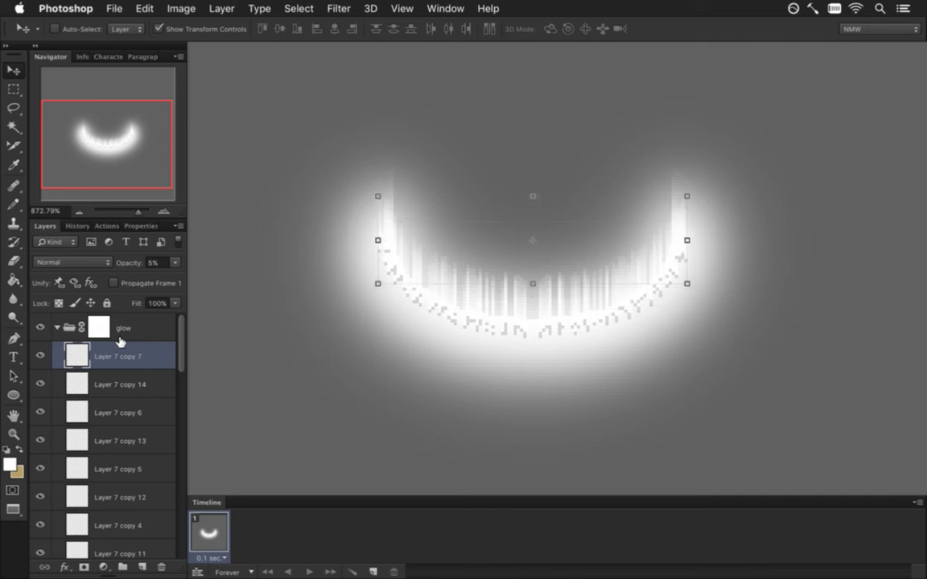
key("super+j")
key("Up")
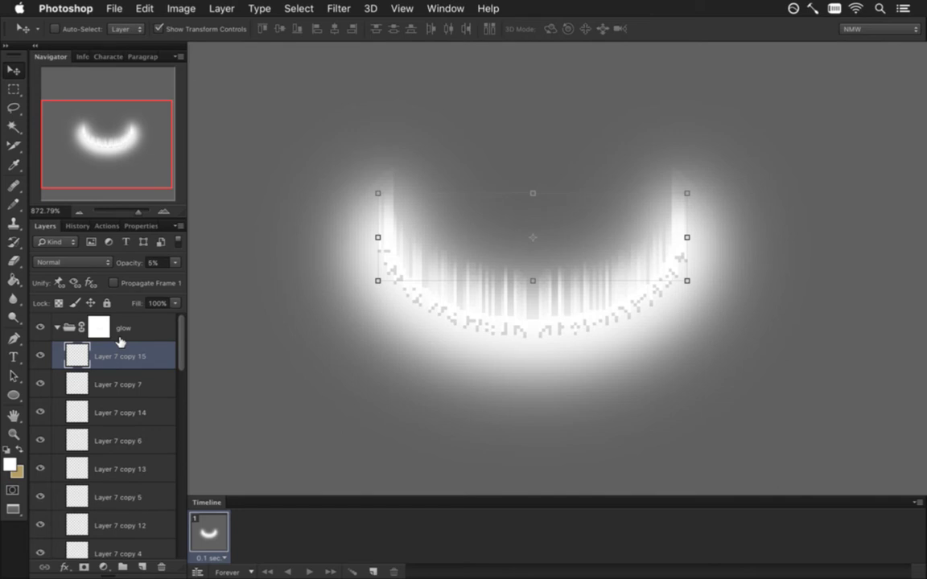
Step: Hide the Color Fill 1 background and export the glow for web as a transparent PNG-24, replacing EngineRingGlow.png
key("m")
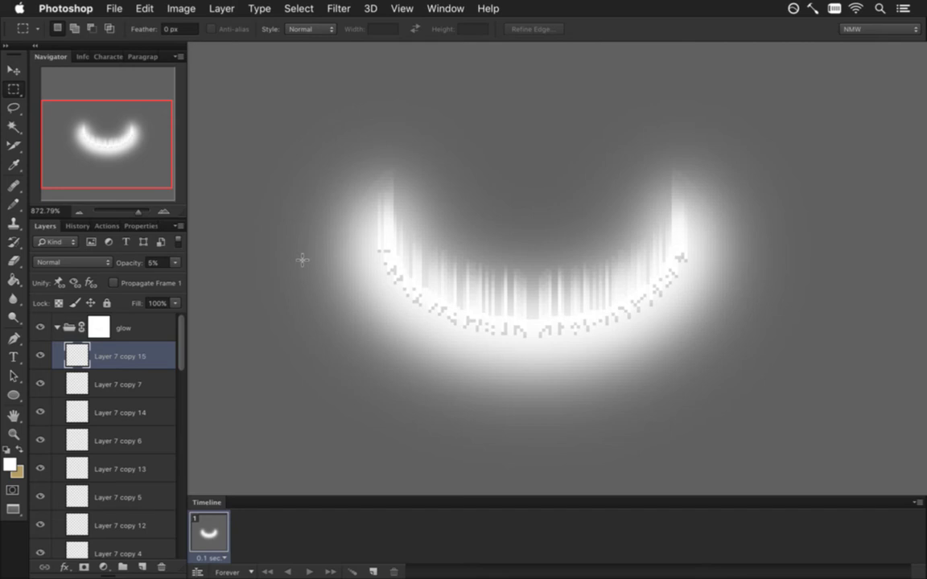
scroll(161, 314, "down", 10)
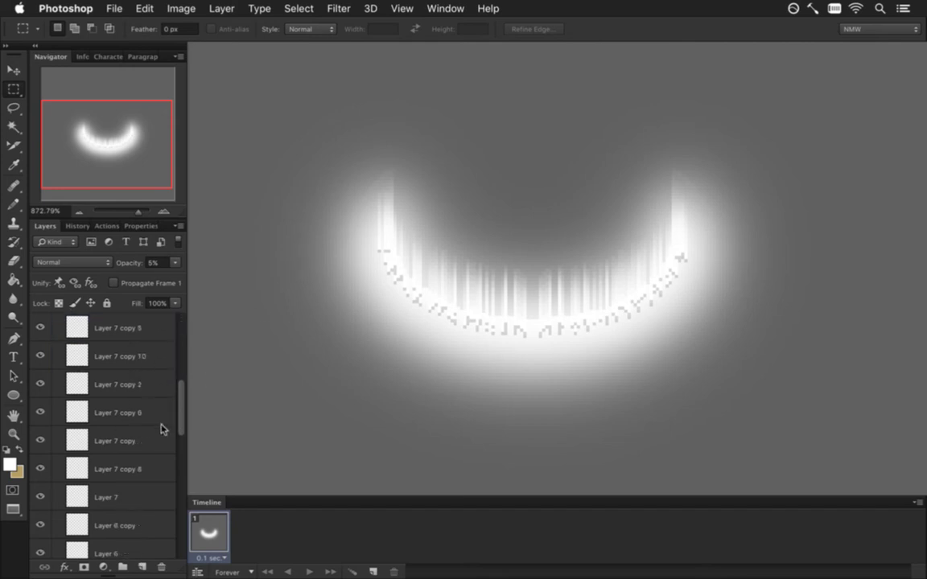
left_click(41, 544)
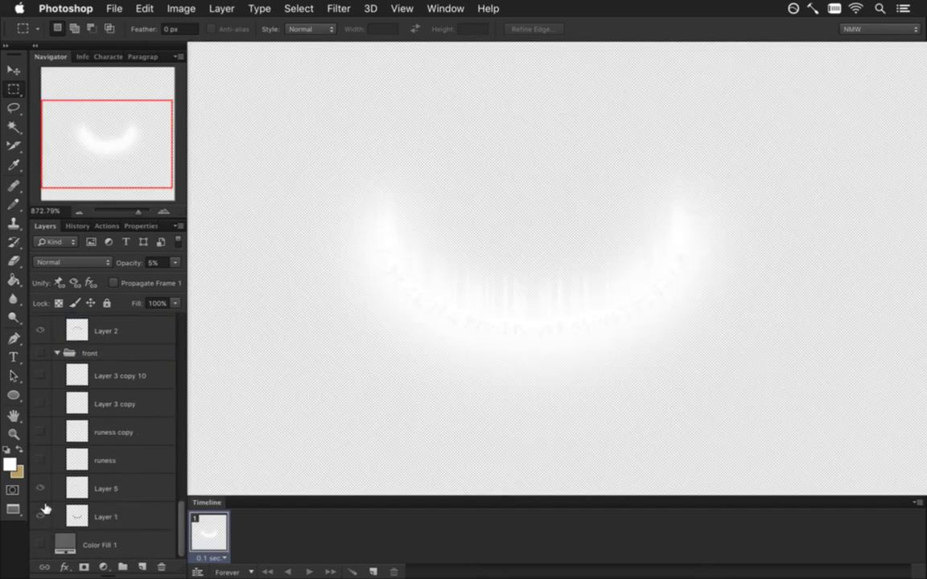
key("alt+shift+super+s")
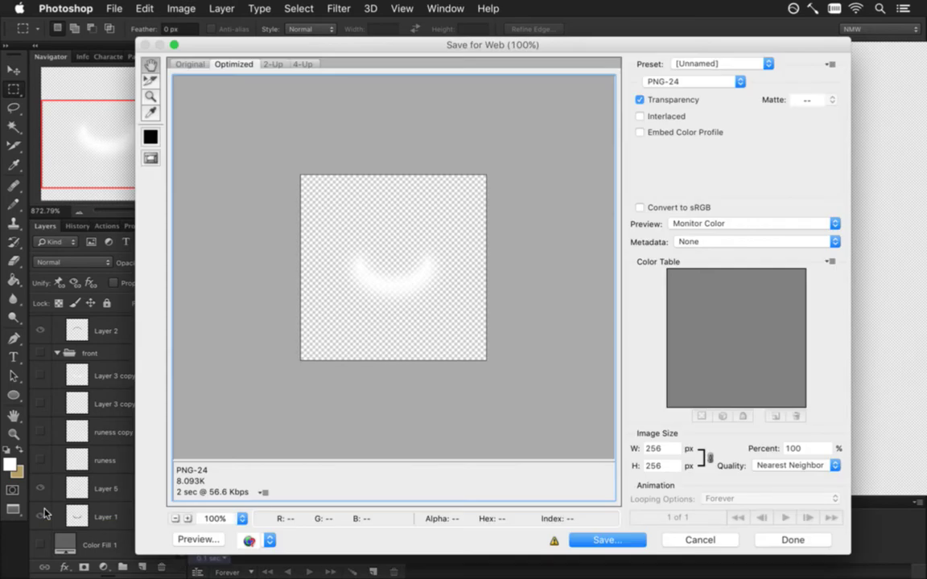
key("Return")
key("Return")
key("Return")
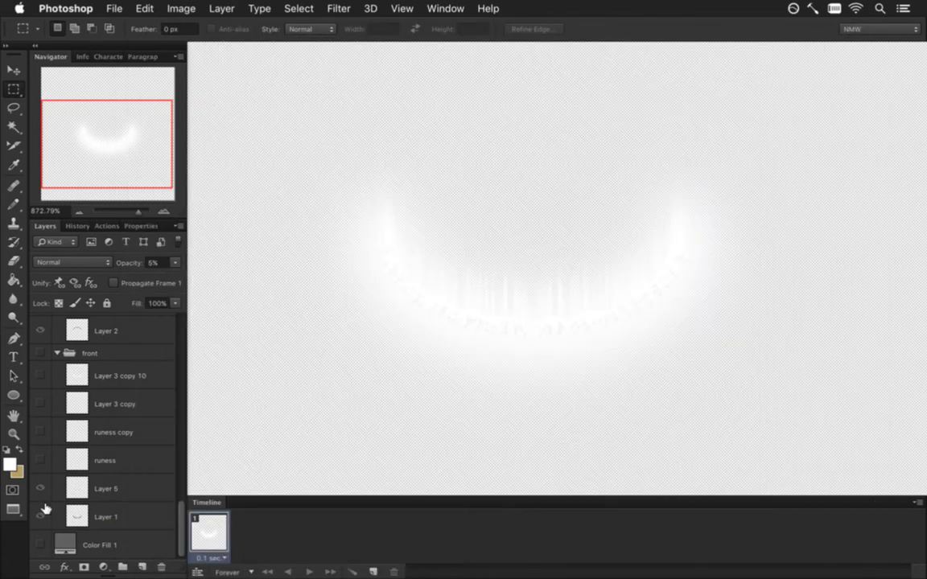
Step: Check the exported glow around the engine ring in the game, quit the game and return to the iTerm2 terminal
key("super+Tab")
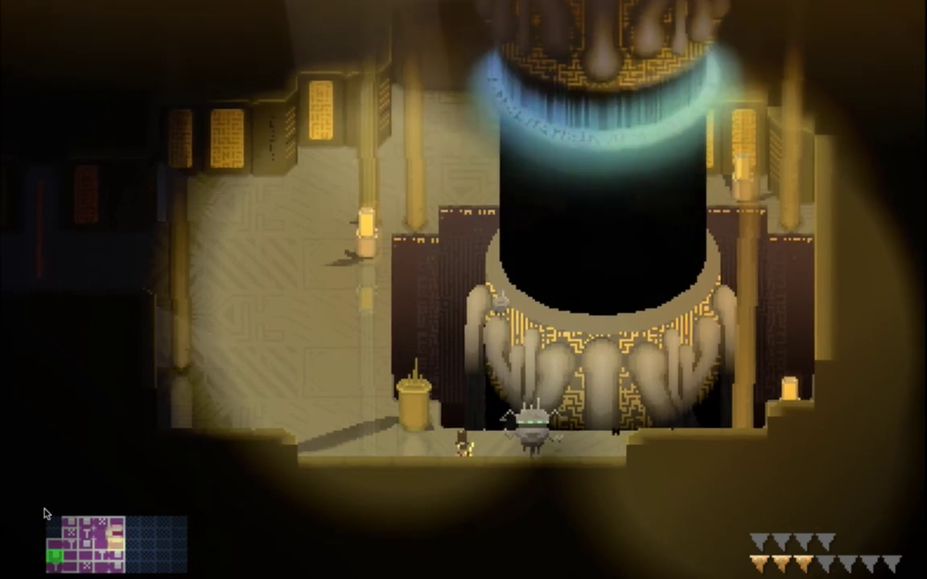
key("super+q")
key("super+Tab")
key("super+Tab")
key("super+Tab")
key("super+Tab")
key("super+Tab")
key("super+Tab")
key("super+Tab")
key("super+Tab")
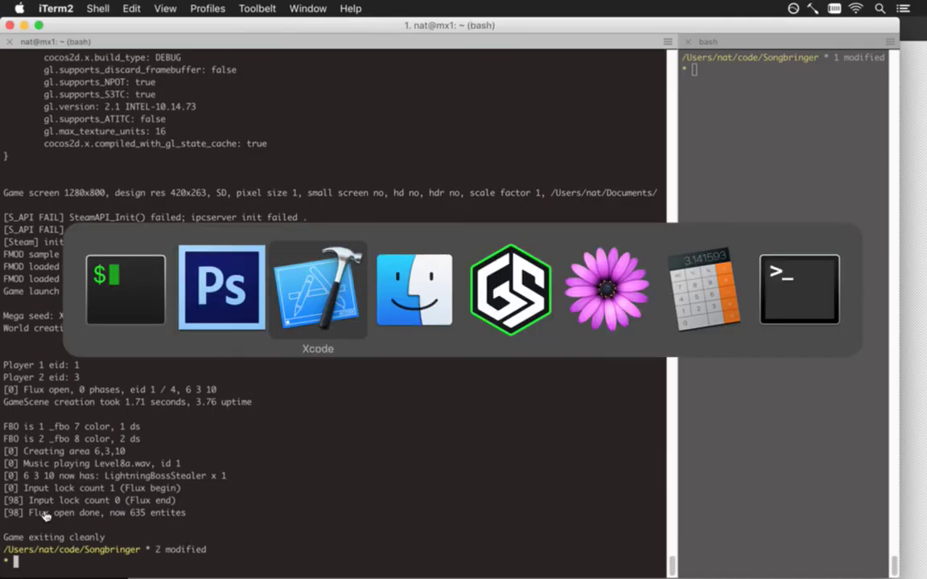
Step: List the repository's modified files with gs, and save the glow document in Photoshop before returning to the terminal
type("gs")
key("Return")
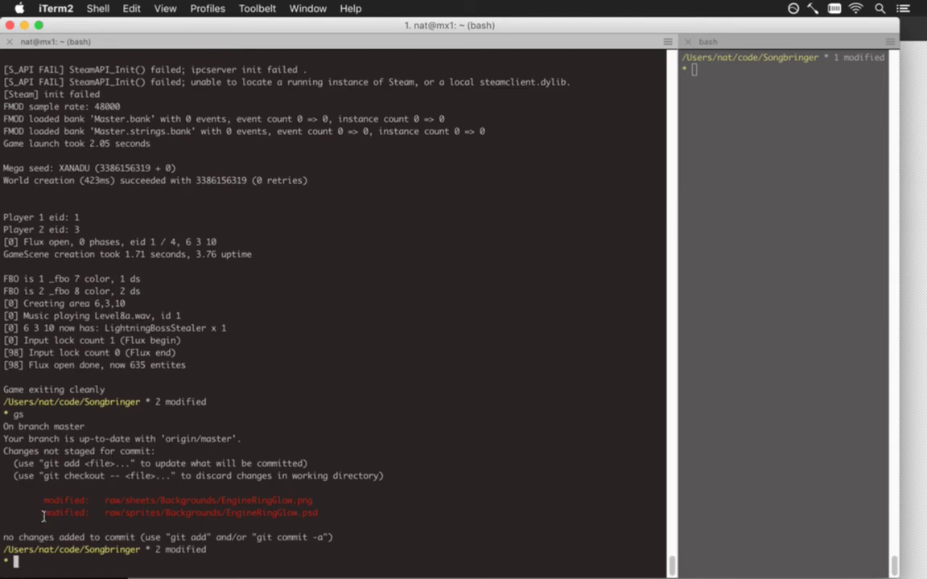
key("super+Tab")
key("super+s")
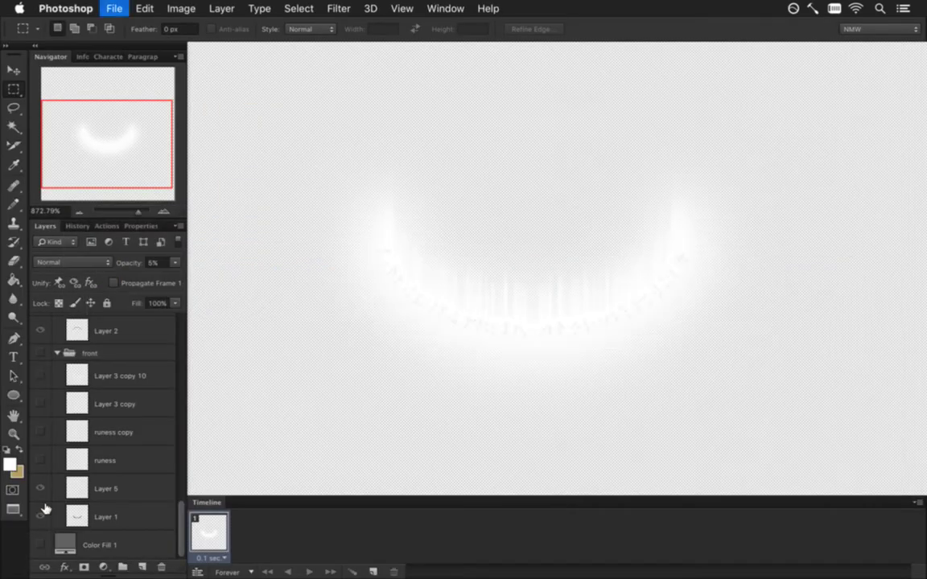
key("super+Tab")
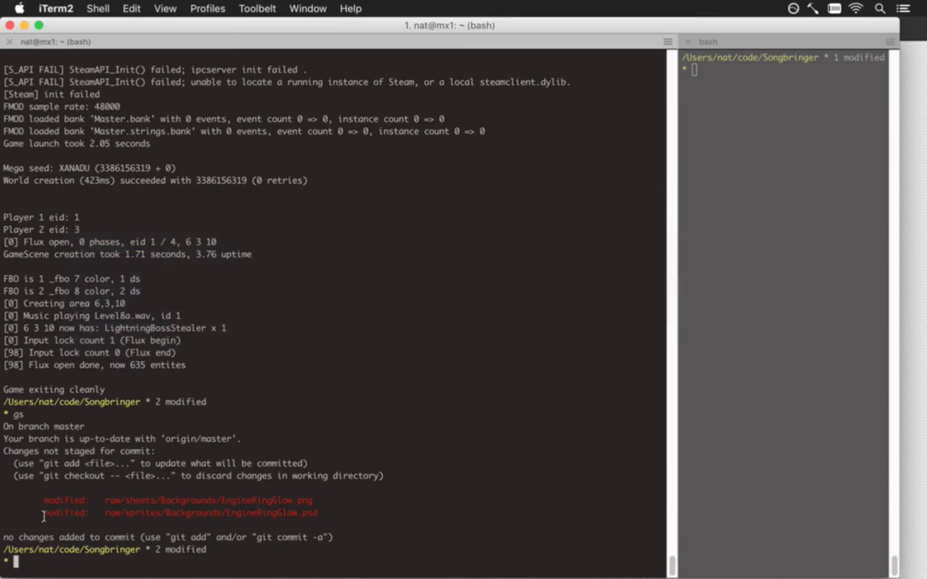
Step: Discard the changes to raw/sprites/Backgrounds/EngineRingGlow.psd with git checkout
type("git chek")
key("BackSpace")
type("ckout")
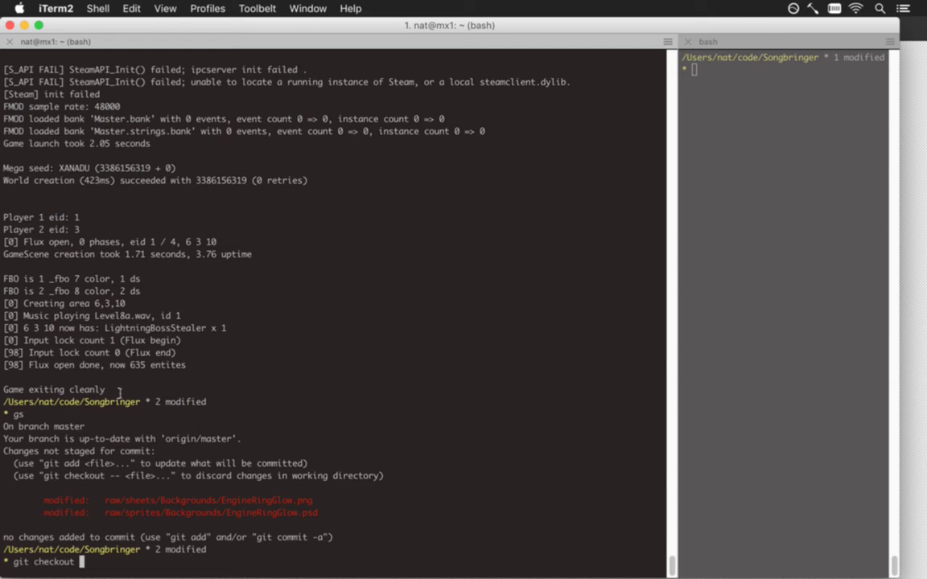
left_click_drag(105, 501, 315, 500)
key("super+c")
left_click_drag(105, 513, 315, 512)
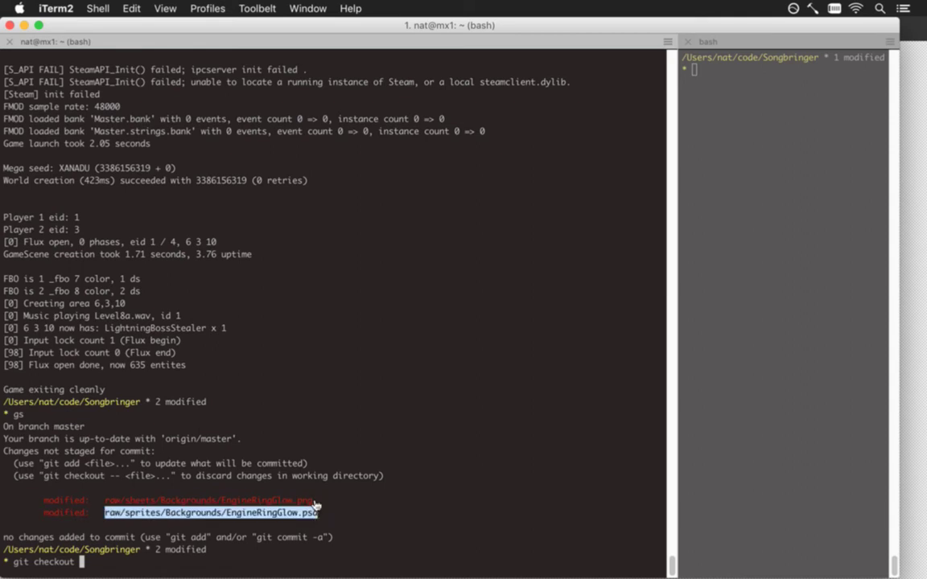
type("raw/sprites/Backgrounds/EngineRingGlow.psd")
key("Return")
Step: Discard the changes to raw/sheets/Backgrounds/EngineRingGlow.png by reusing the git checkout command with that path
key("Up")
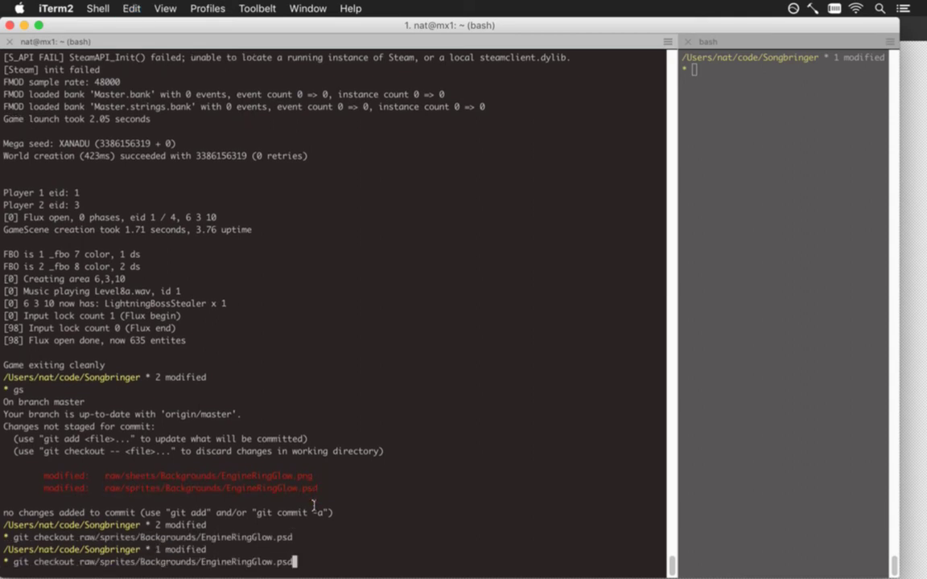
key("BackSpace")
key("BackSpace")
key("BackSpace")
key("BackSpace")
key("BackSpace")
key("BackSpace")
key("BackSpace")
key("BackSpace")
key("BackSpace")
key("BackSpace")
key("BackSpace")
key("BackSpace")
key("BackSpace")
key("BackSpace")
key("BackSpace")
key("BackSpace")
key("BackSpace")
key("BackSpace")
key("BackSpace")
key("BackSpace")
key("BackSpace")
key("BackSpace")
key("BackSpace")
key("BackSpace")
key("BackSpace")
key("BackSpace")
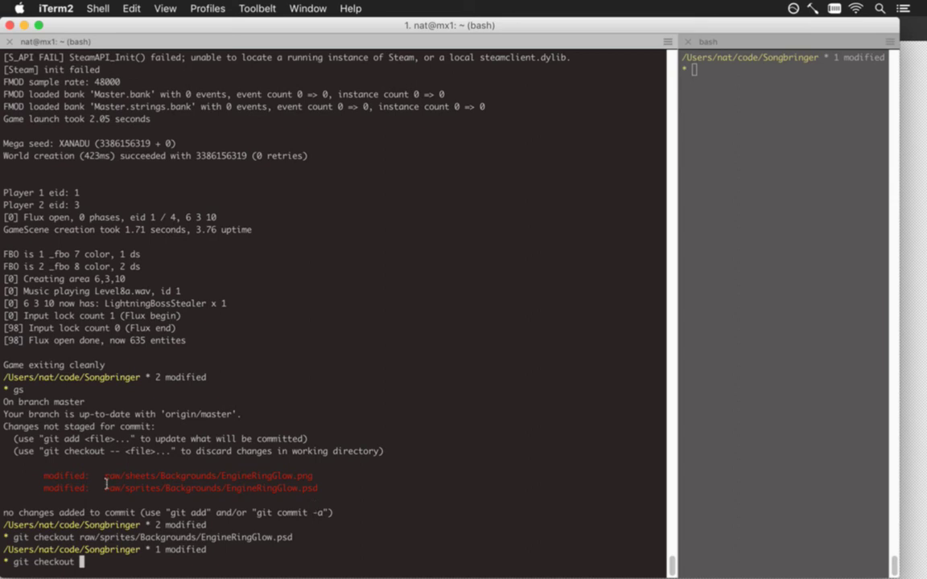
left_click_drag(104, 475, 309, 470)
key("super+v")
key("Return")
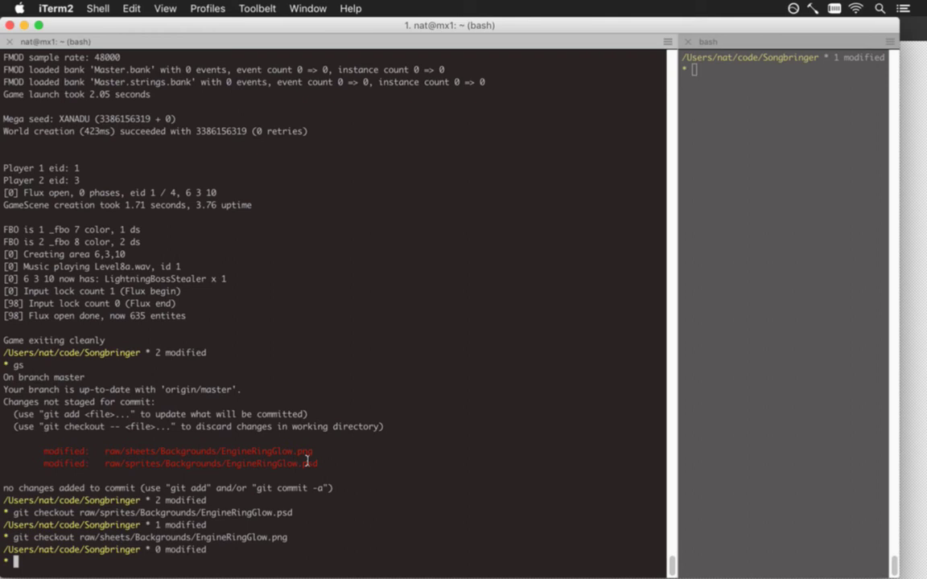
Step: Run the game again to check the restored ring glow, quit it and switch to Photoshop
key("super+r")
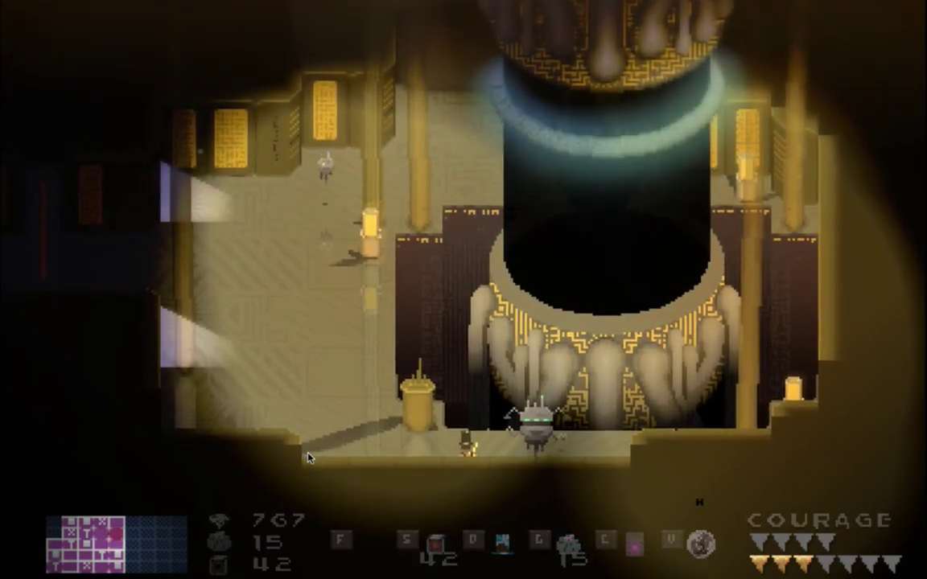
key("super+q")
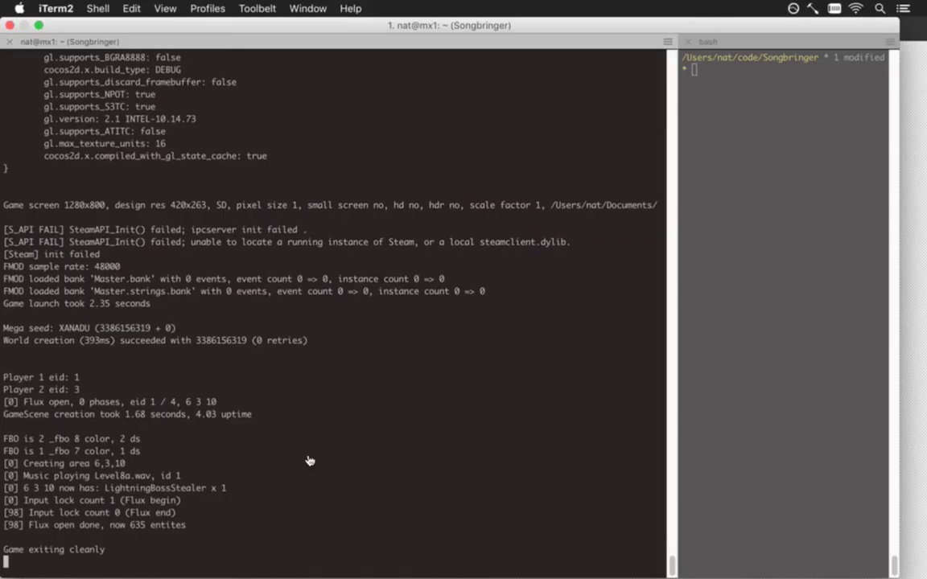
key("super+Tab")
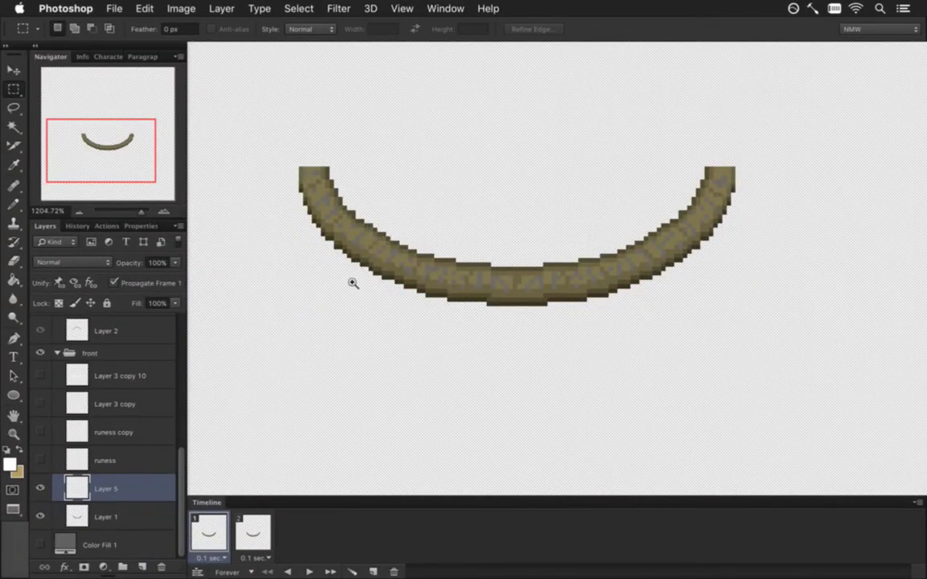
Step: Save the engine ring document as a new file with a name ending in Back
scroll(342, 269, "down", 3)
scroll(410, 298, "up", 3)
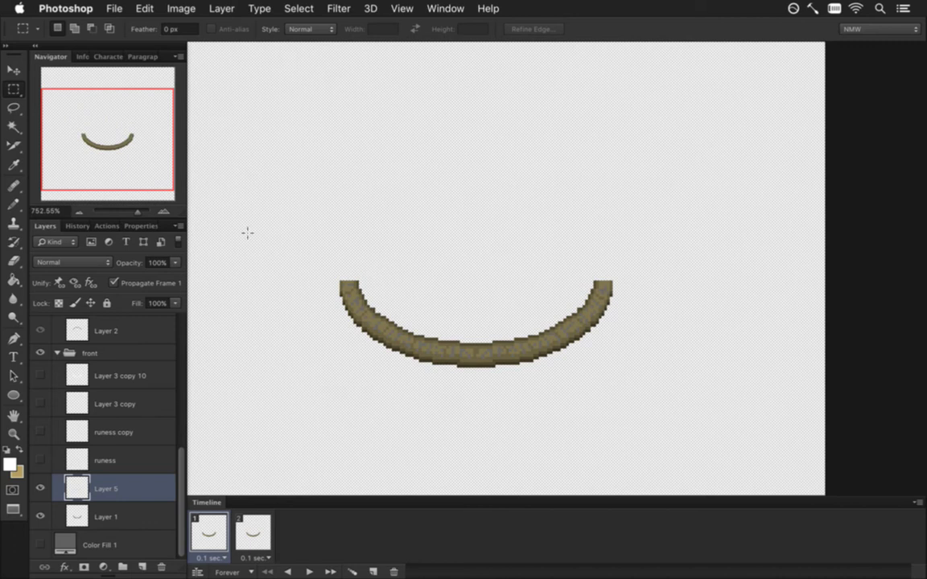
left_click(111, 8)
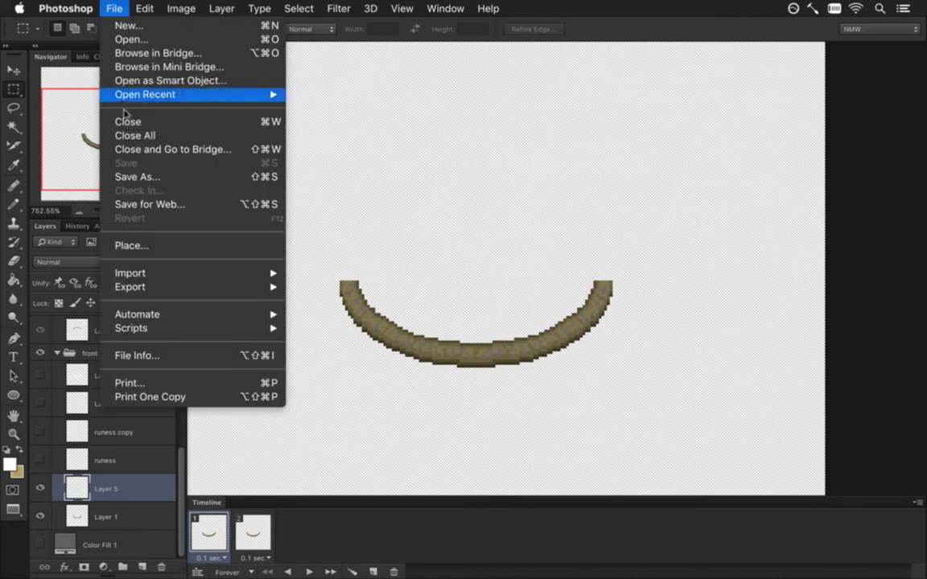
left_click(133, 174)
key("Right")
key("BackSpace")
key("BackSpace")
key("BackSpace")
key("BackSpace")
type("Back")
key("Return")
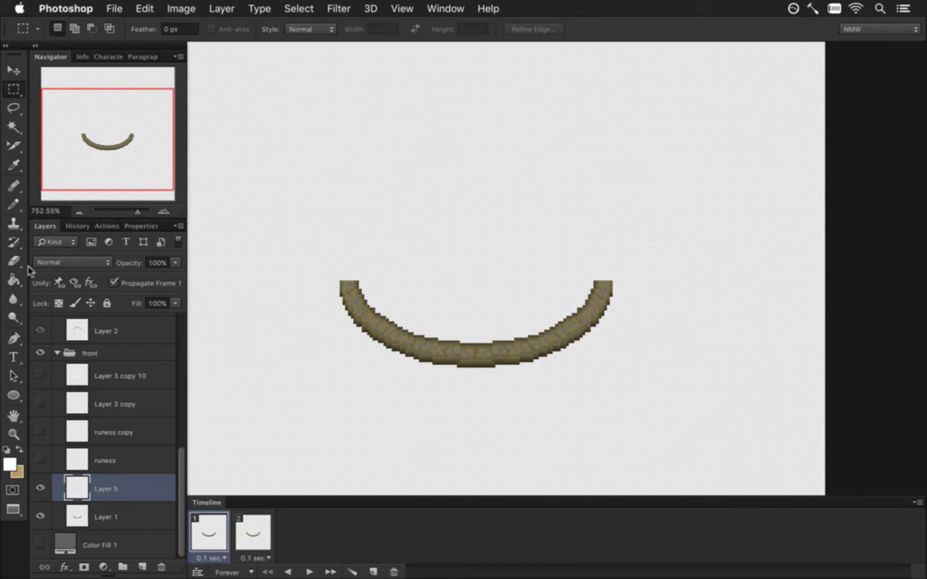
Step: Make the back group visible together with the front group so both halves of the ring show
scroll(168, 420, "up", 3)
scroll(180, 422, "up", 1)
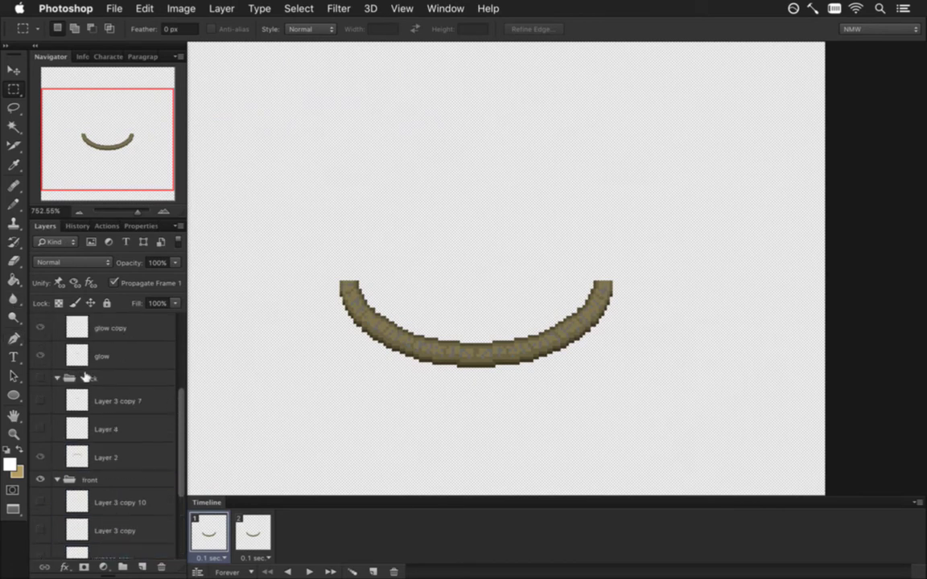
left_click(40, 378)
left_click(41, 478)
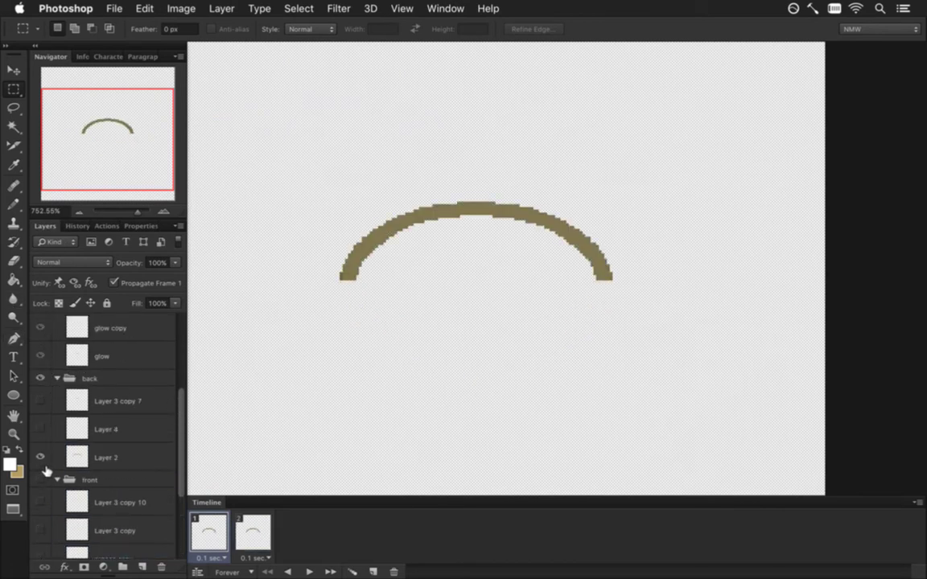
left_click(40, 479)
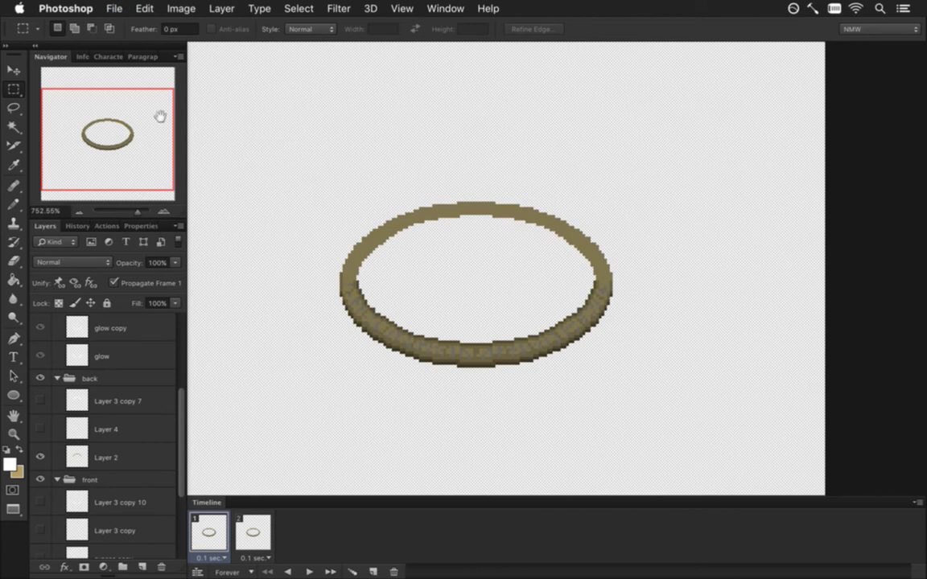
Step: Open the recent file EngineRingFront.psd to view the front half, and return to the back-half document
left_click(104, 6)
mouse_move(141, 96)
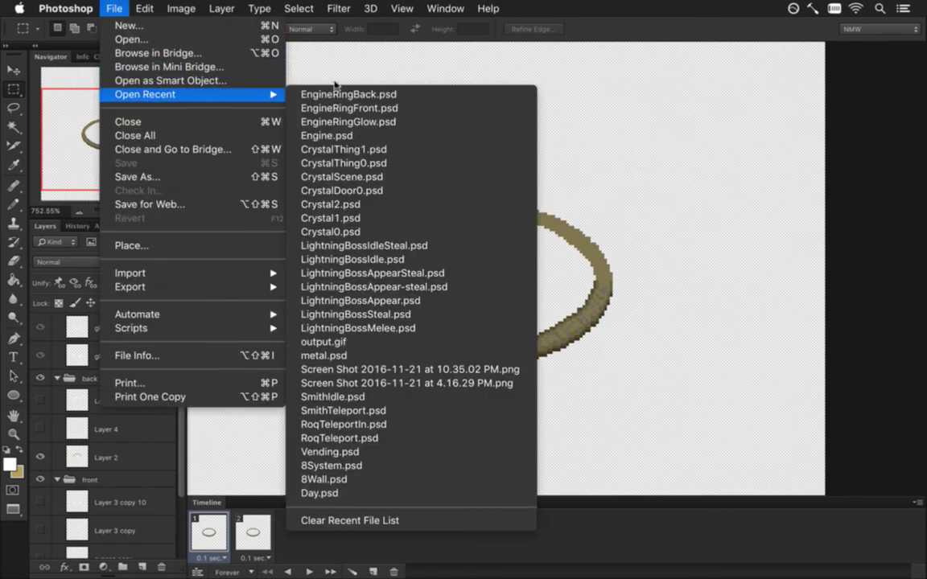
left_click(318, 105)
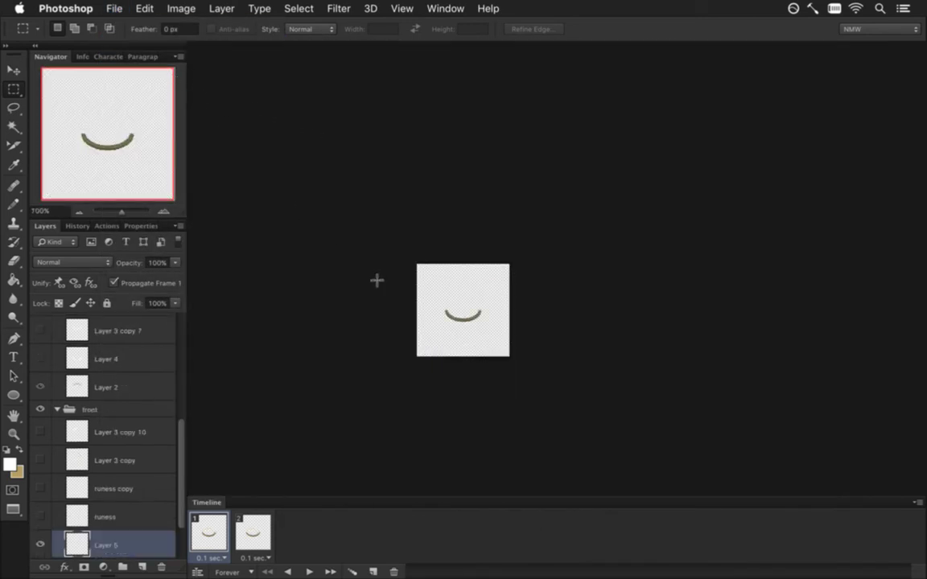
left_click_drag(450, 318, 531, 322)
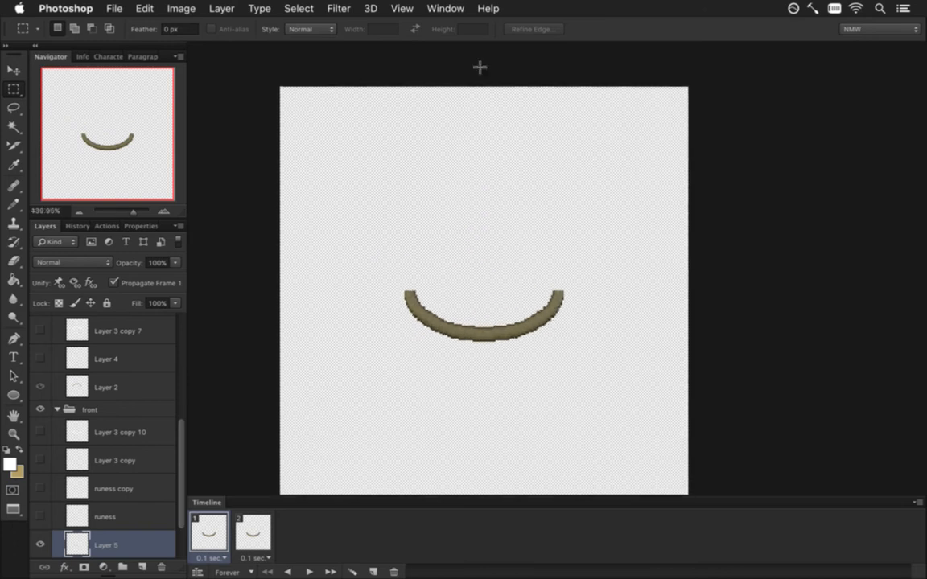
left_click(422, 8)
left_click(477, 536)
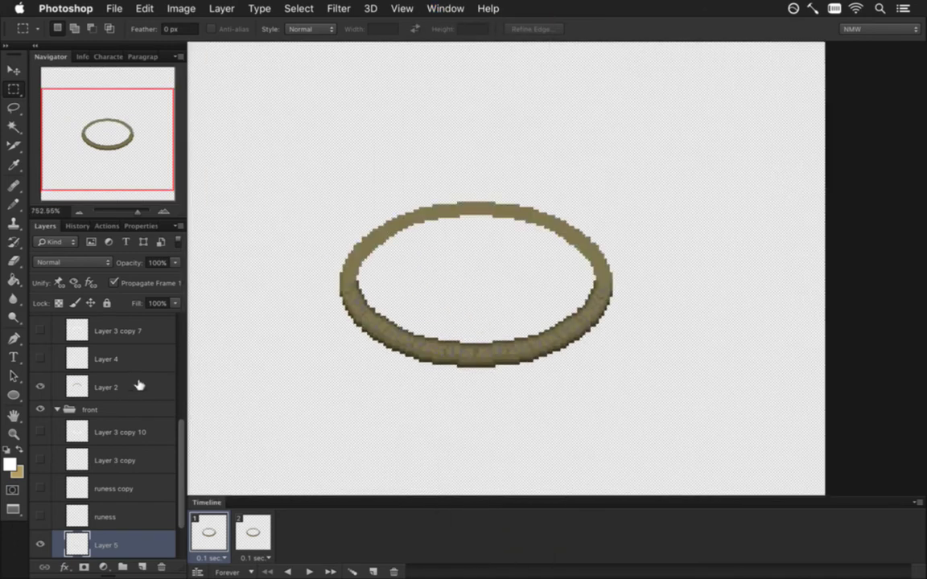
left_click(444, 9)
mouse_move(439, 27)
left_click(458, 7)
Step: Select the pixels of Layer 2 in the back group and shade the left half's outer edge with a 1 px Pencil in a sampled darker brown
scroll(403, 275, "up", 5)
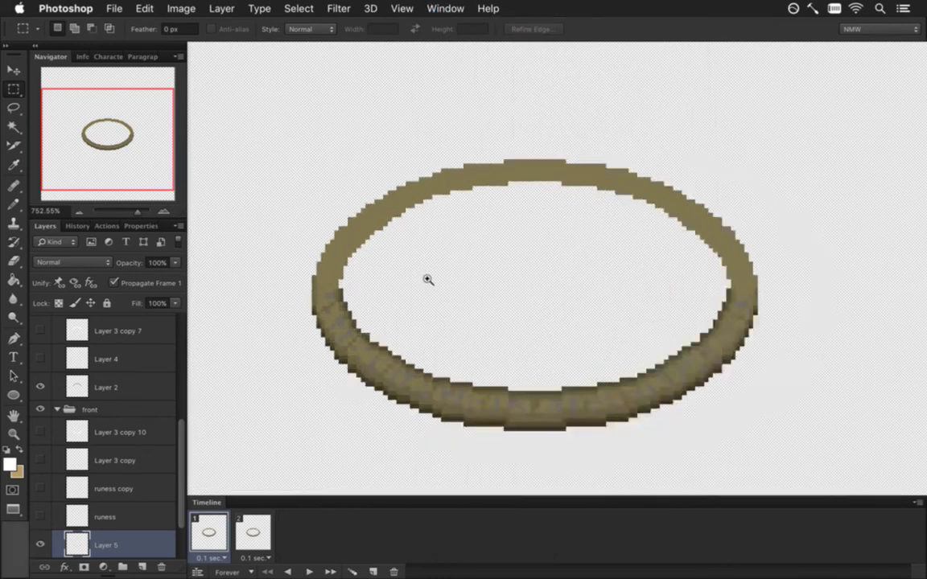
scroll(173, 418, "up", 2)
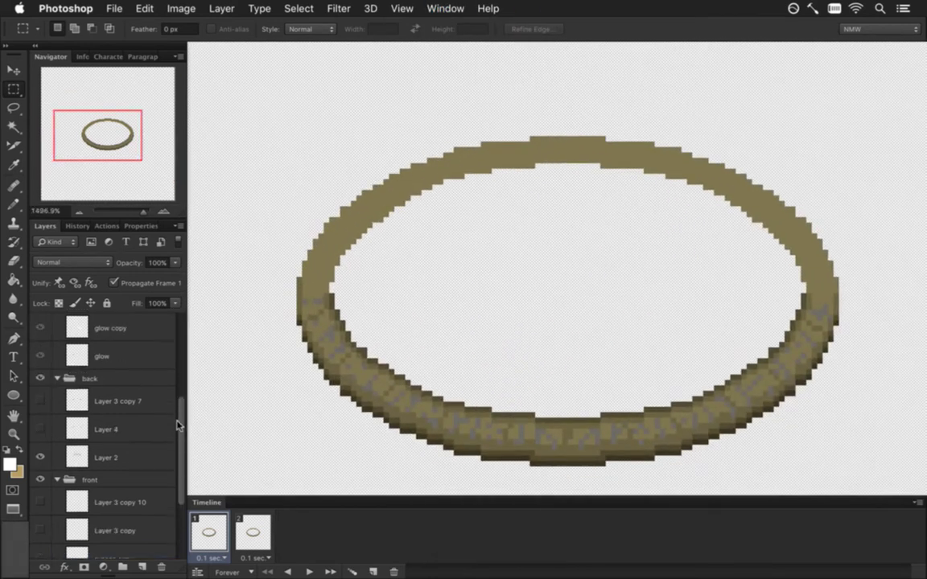
left_click(117, 455)
key("i")
left_click(318, 244)
key("b")
key("bracketleft")
key("bracketleft")
key("bracketleft")
key("bracketleft")
key("bracketleft")
key("bracketleft")
key("bracketleft")
key("bracketleft")
key("bracketleft")
key("bracketleft")
key("bracketleft")
key("bracketleft")
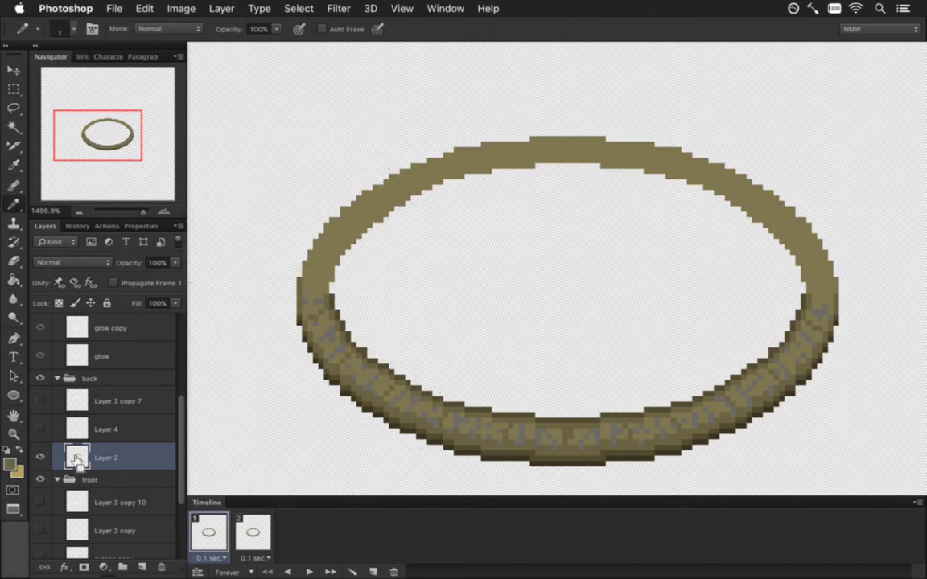
left_click(76, 400, "super")
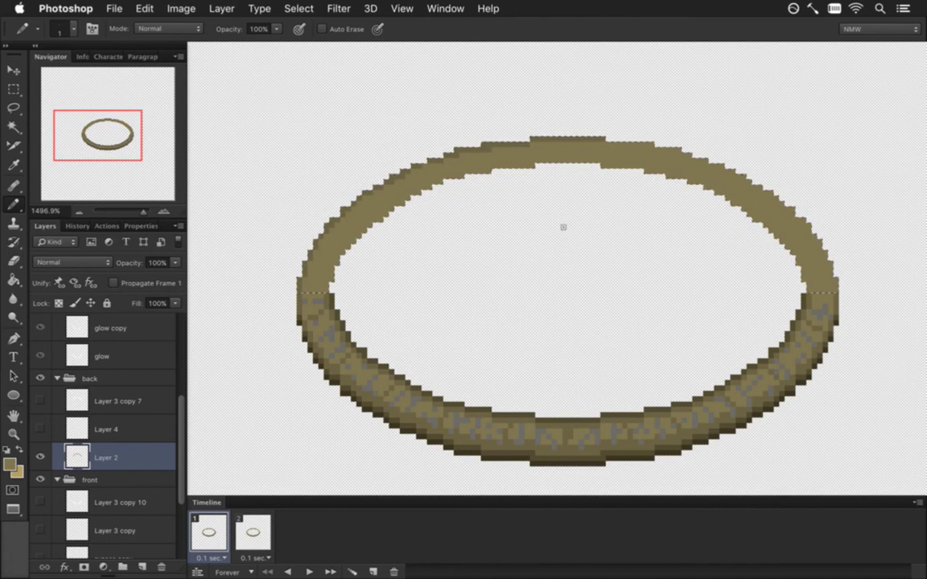
key("i")
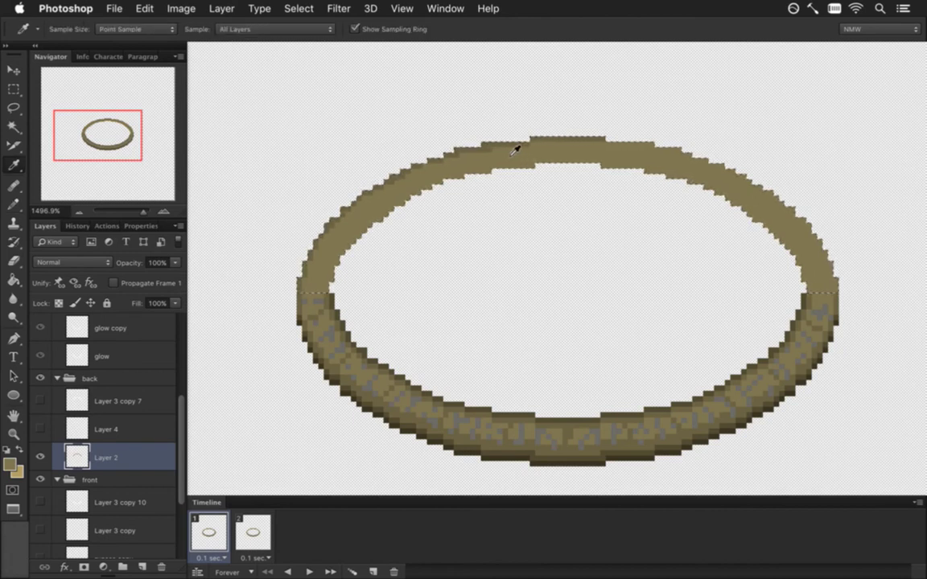
key("b")
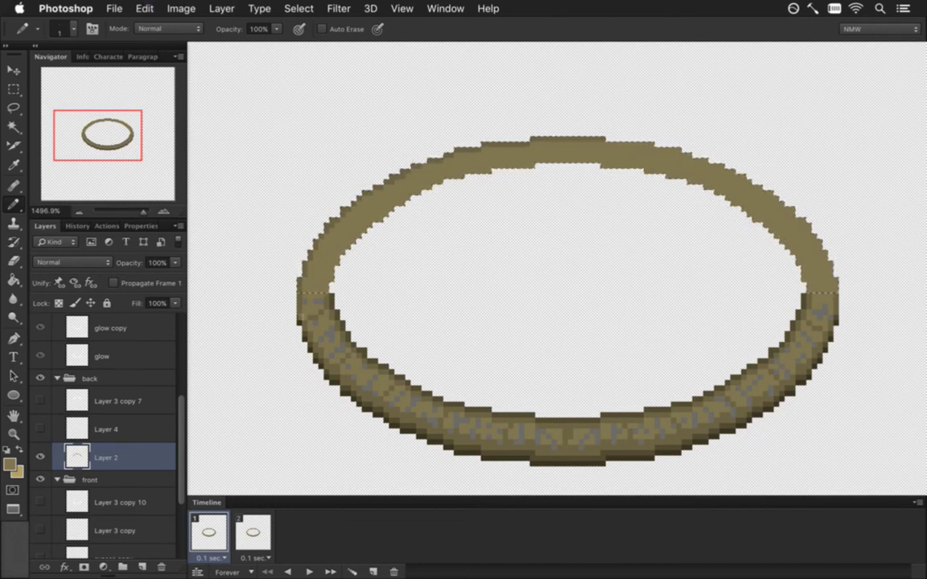
Step: Paint a dark shadow along the inner edge of the back arc's left half with dark brown sampled from the front ring
key("i")
left_click(333, 308)
key("b")
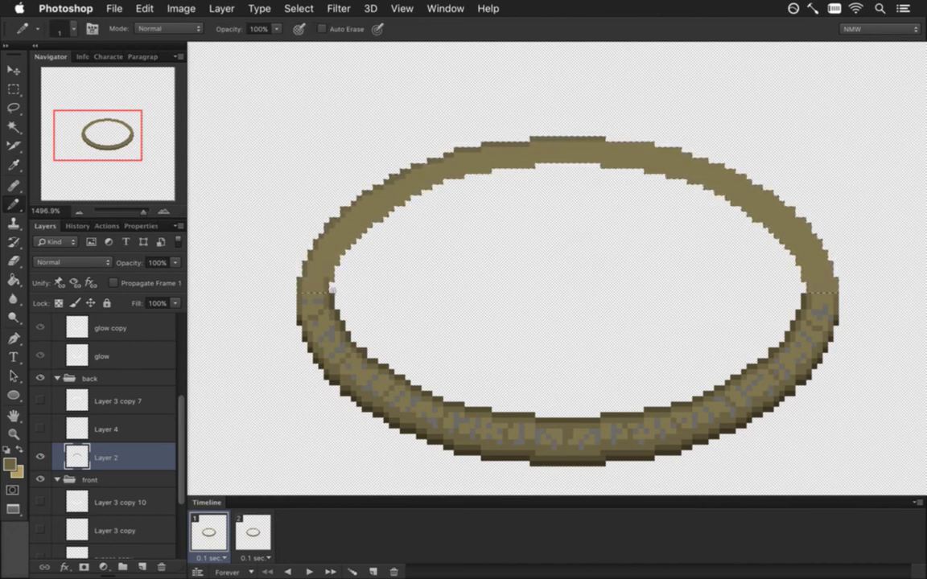
key("i")
left_click(329, 298)
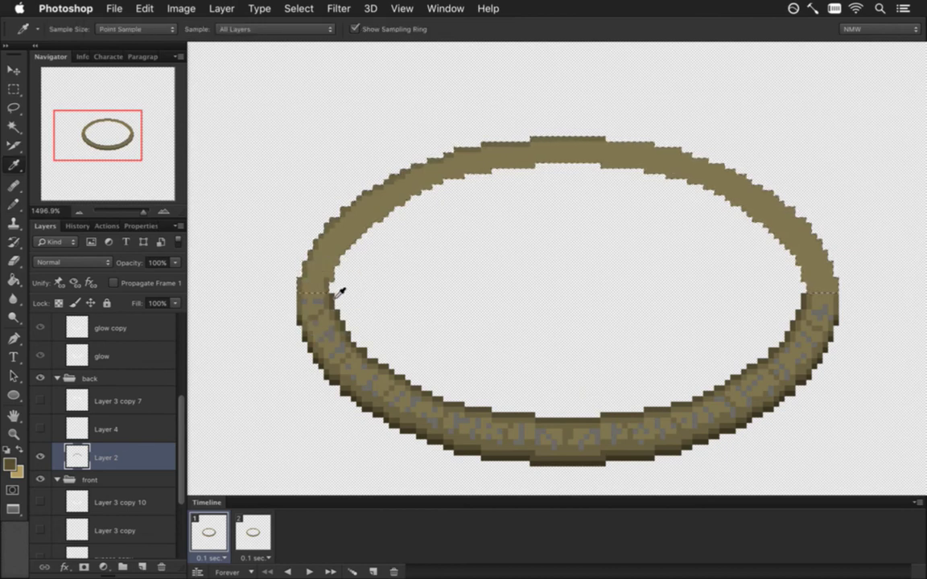
key("b")
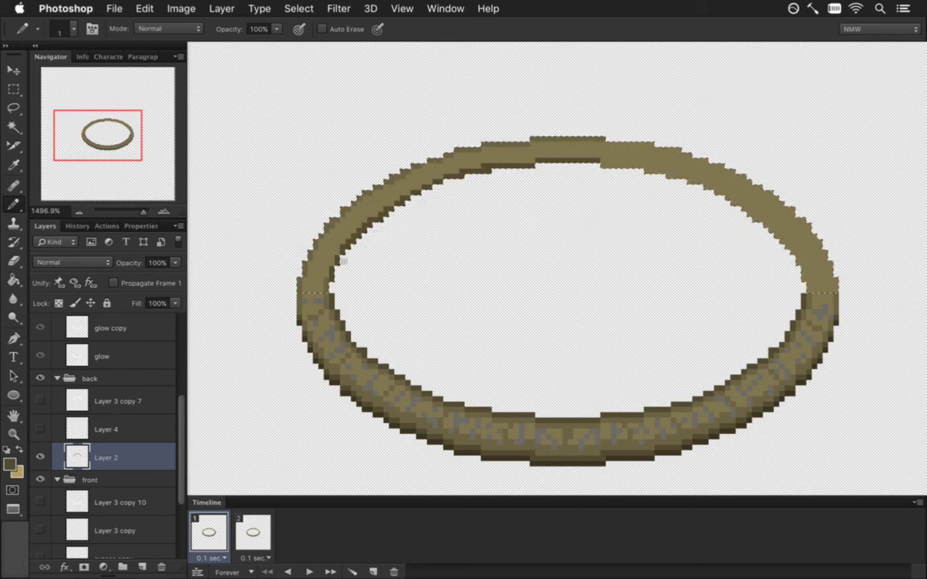
Step: Add mid-tone shading beside the inner shadow and segment joints across the back arc's left half in sampled browns, and deselect
left_click(330, 290, "alt")
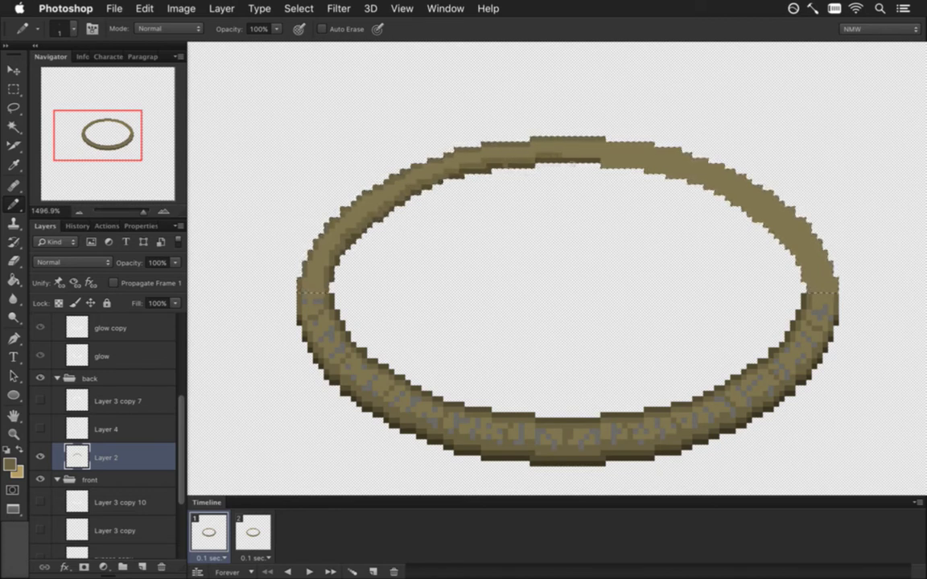
left_click(513, 173, "alt")
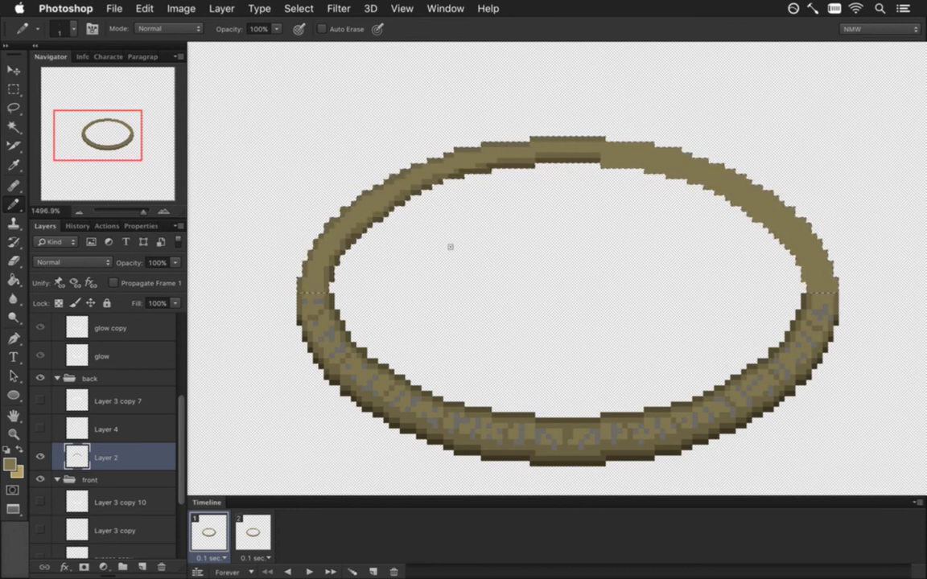
left_click(319, 288, "alt")
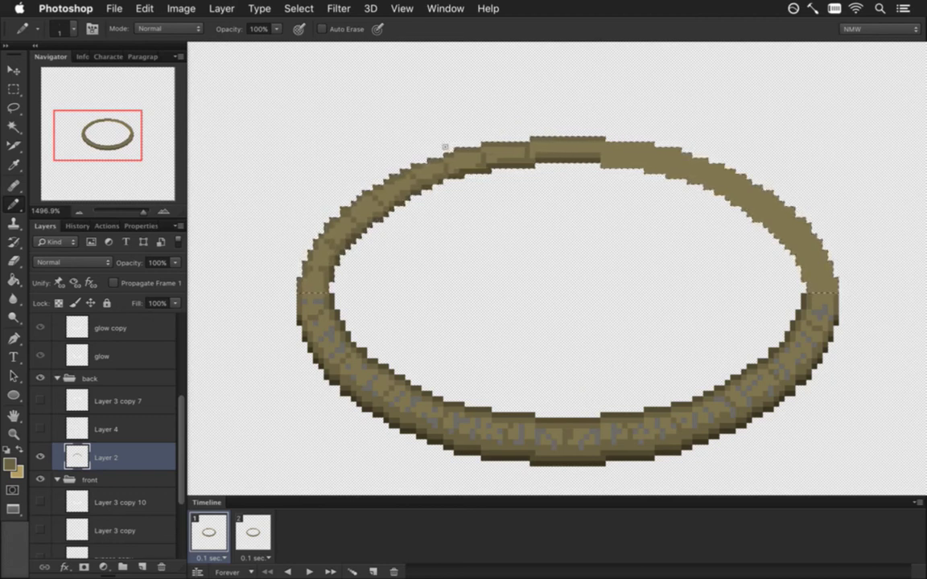
key("m")
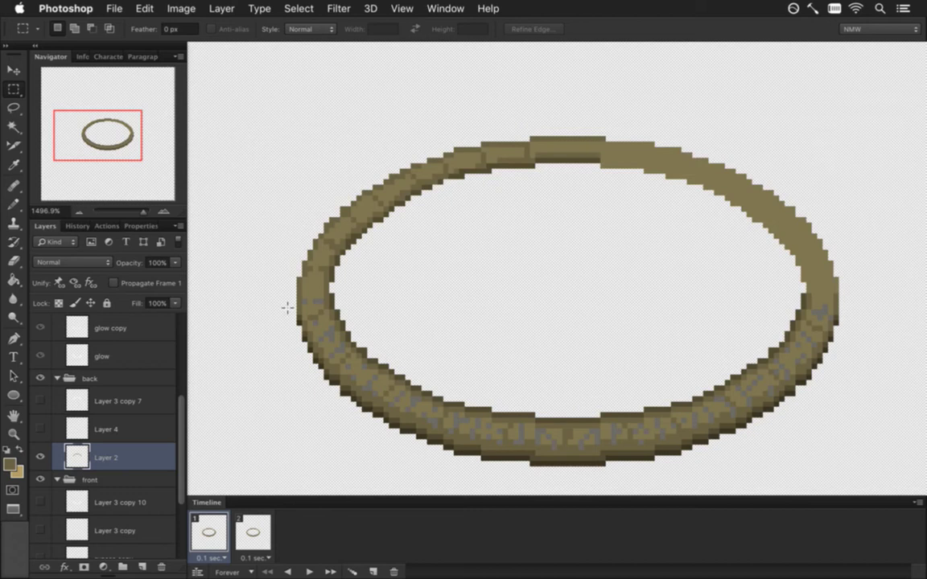
Step: Dot grey rune pixels onto the lower end of the back arc's left half, matching the front ring's runes
key("i")
left_click(287, 275)
key("b")
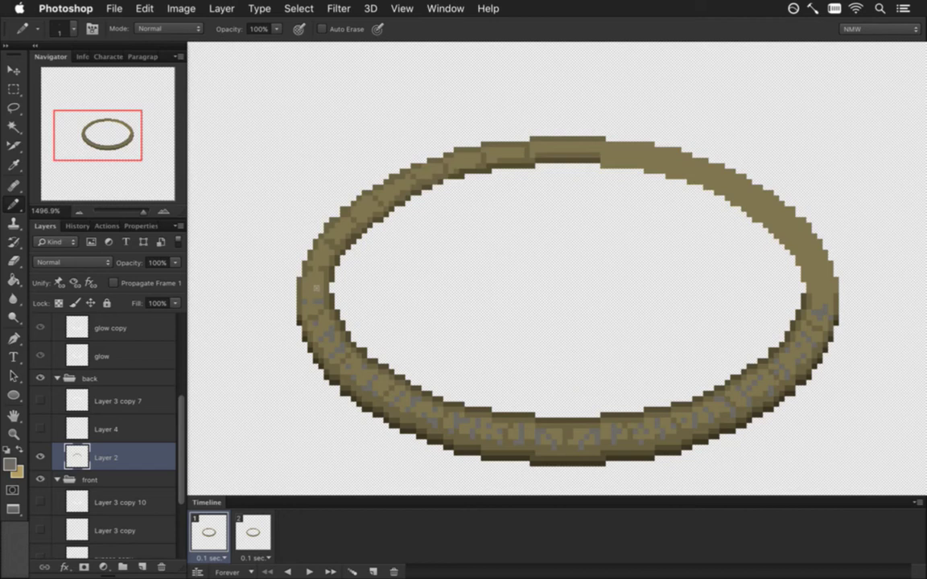
left_click(317, 288)
Step: Select the shaded left half of the back arc with a rectangular marquee and duplicate it within Layer 2
key("m")
left_click_drag(221, 93, 578, 336)
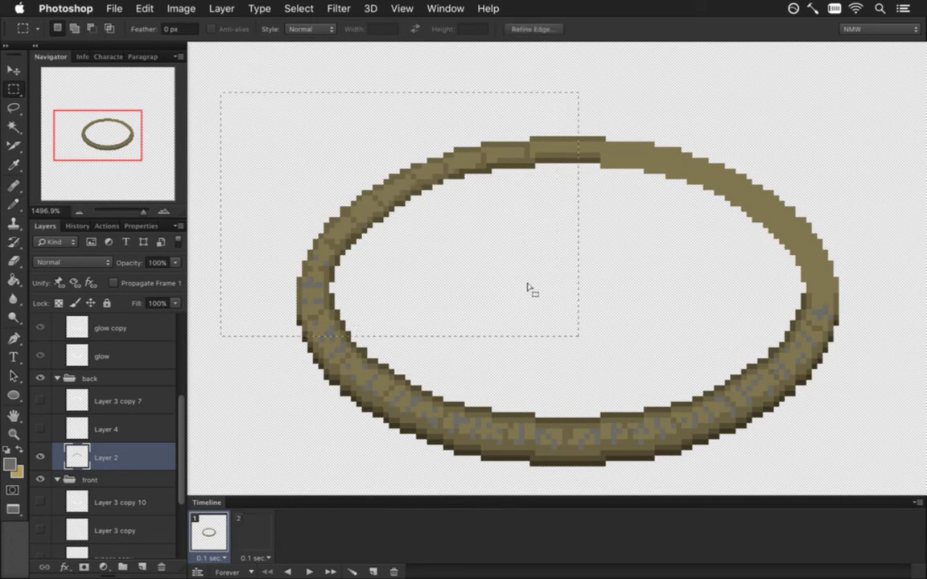
key("v")
left_click_drag(449, 191, 559, 209)
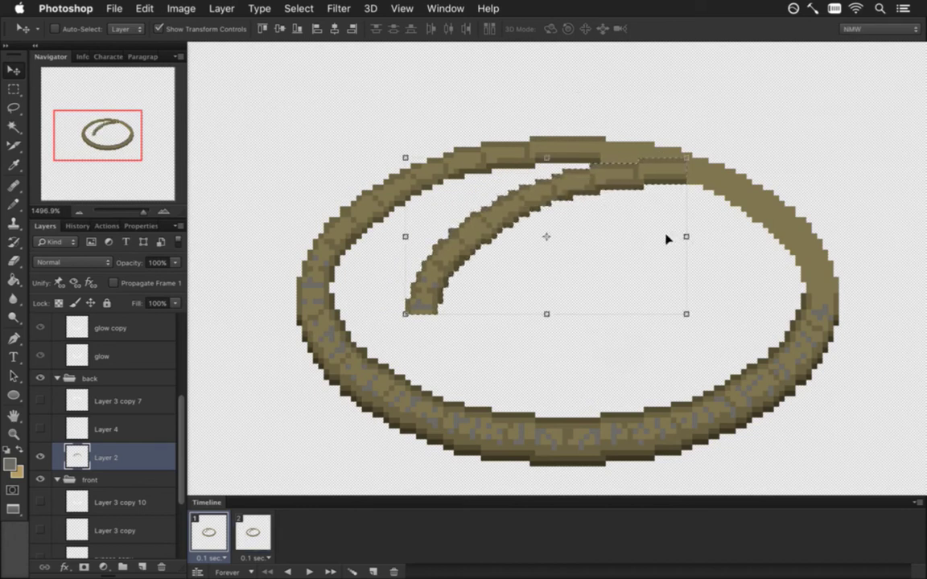
Step: Flip the duplicated arc horizontally, place it over the plain right half, and erase the stray pixels around it
right_click(627, 219)
left_click(631, 279)
key("super+t")
right_click(647, 258)
left_click(543, 259)
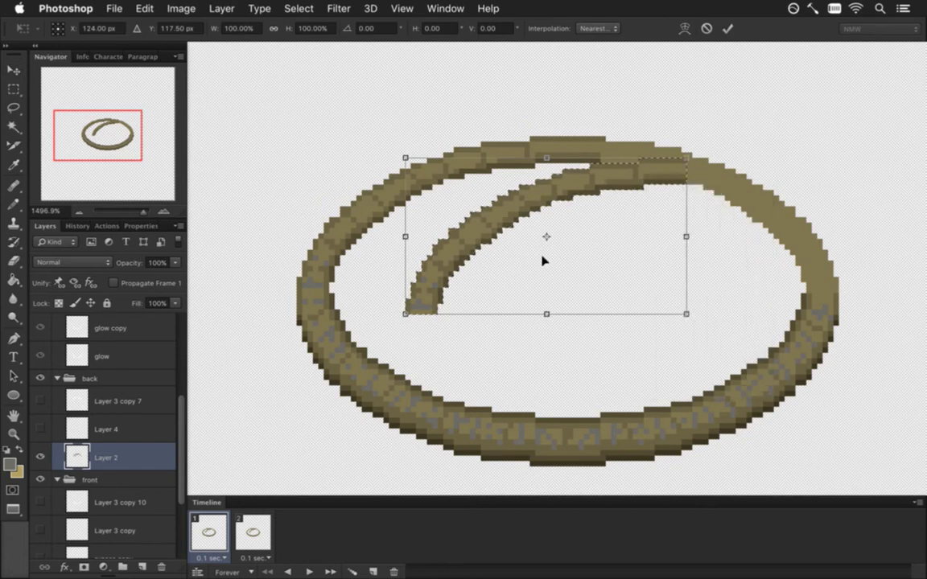
left_click(727, 28)
left_click_drag(551, 201, 700, 172)
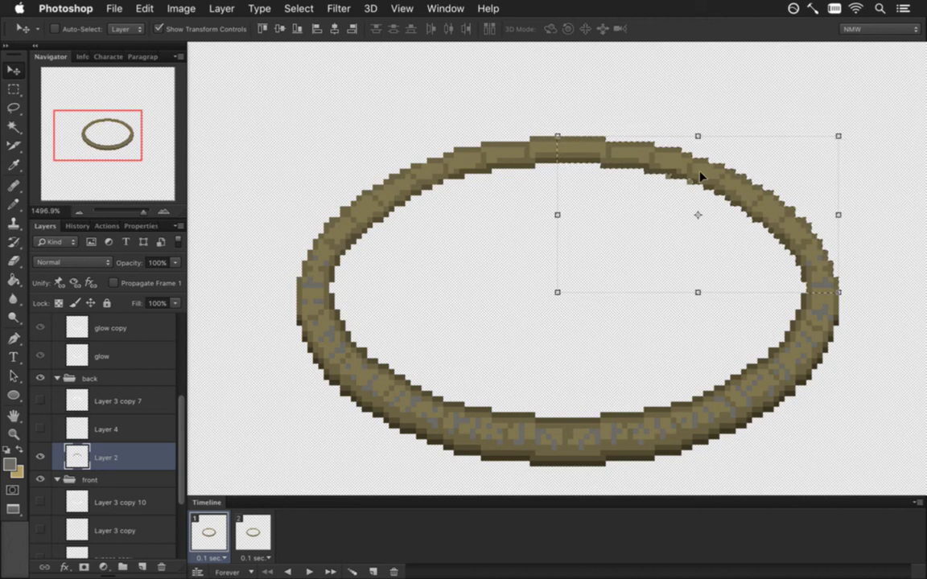
key("m")
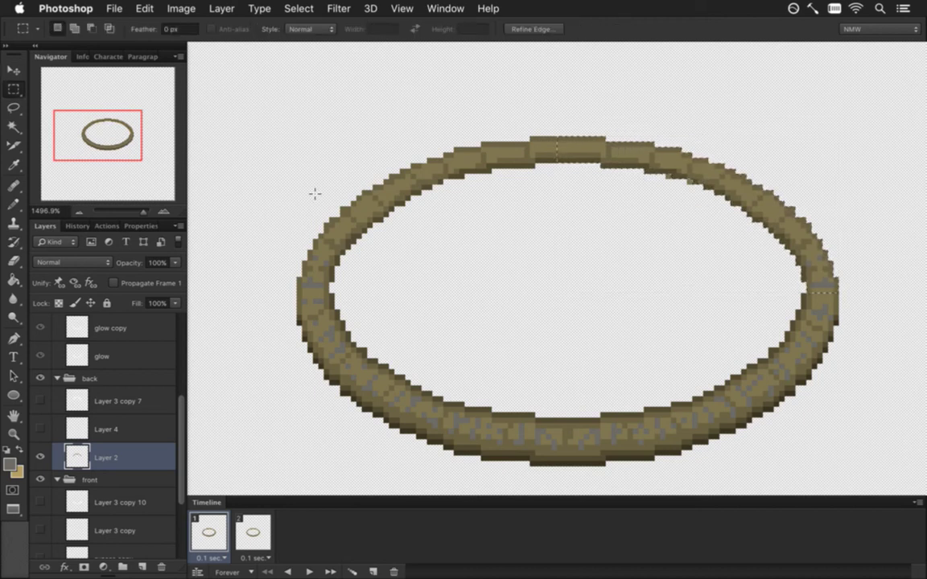
key("e")
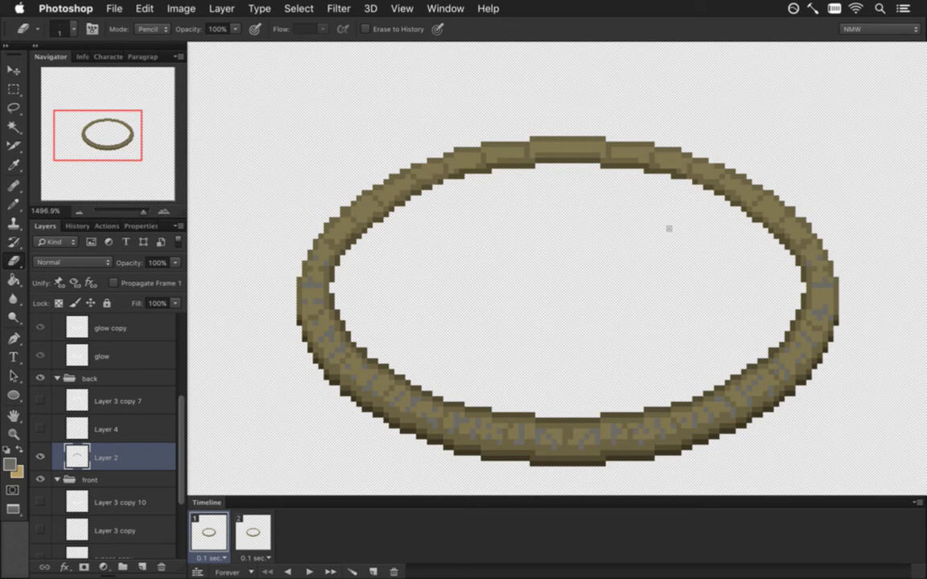
Step: Try to touch up a joint on the inner edge of the back arc's left half with a sampled dark brown
key("i")
left_click(385, 180)
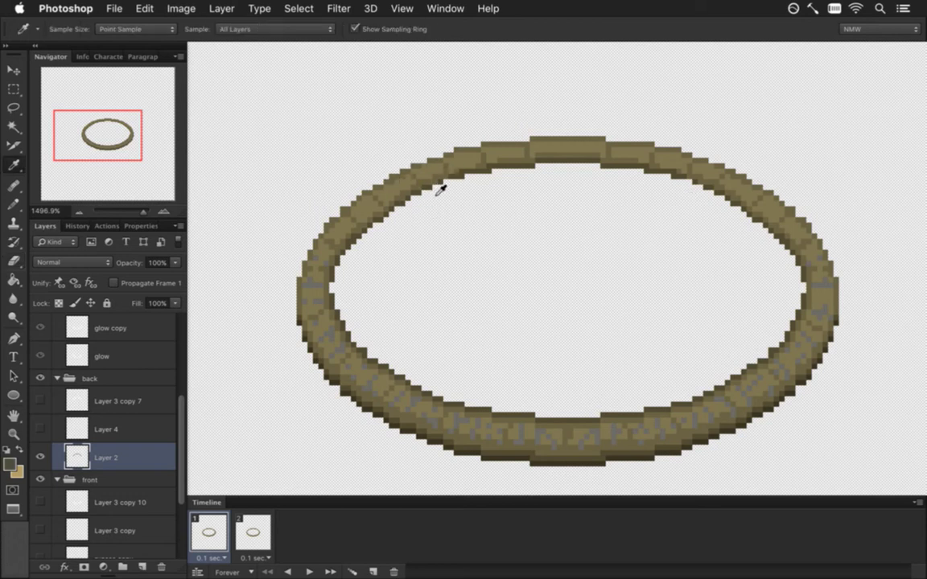
key("b")
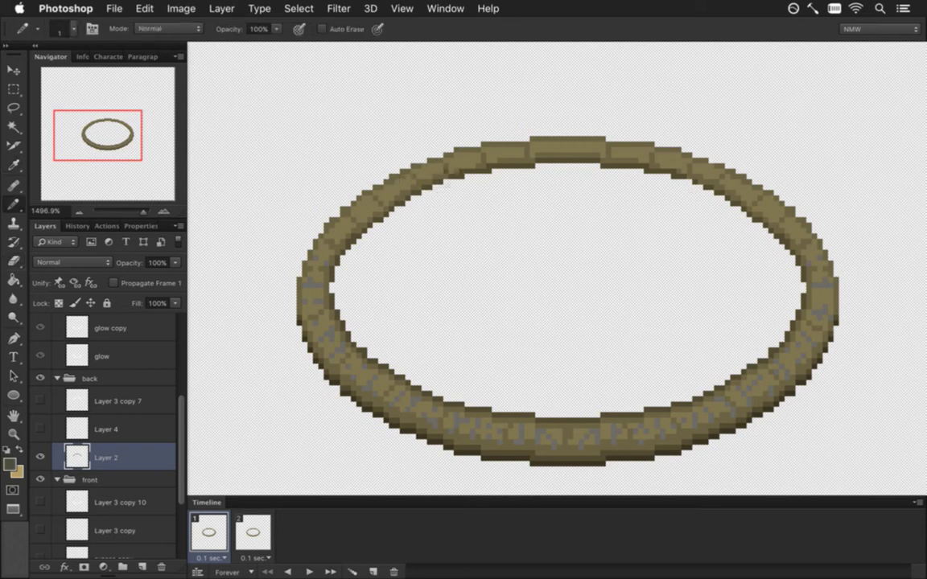
key("super+z")
Step: Hide the front group and export the back half for web as the PNG-24 file EngineRingBack.png in the Backgrounds folder
left_click(41, 479)
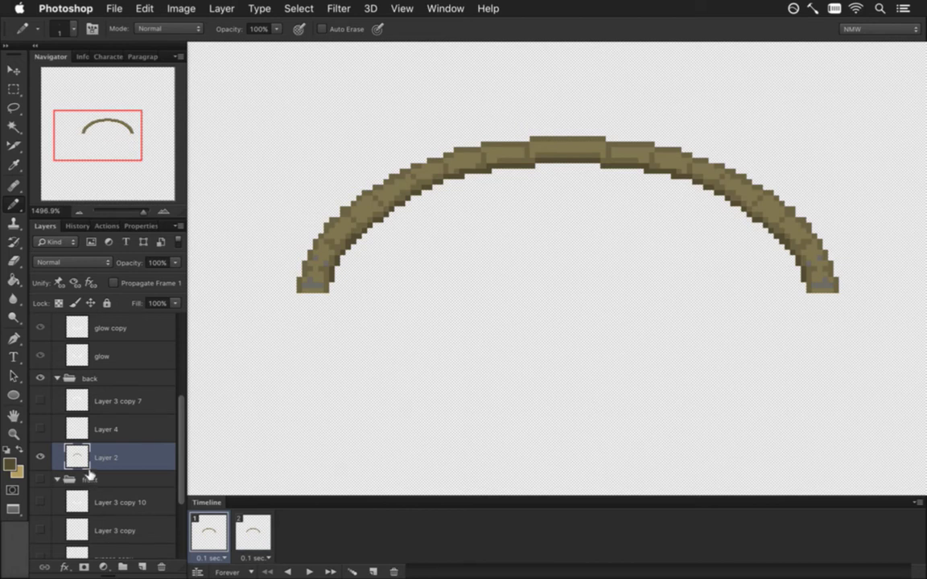
key("super+alt+shift+r")
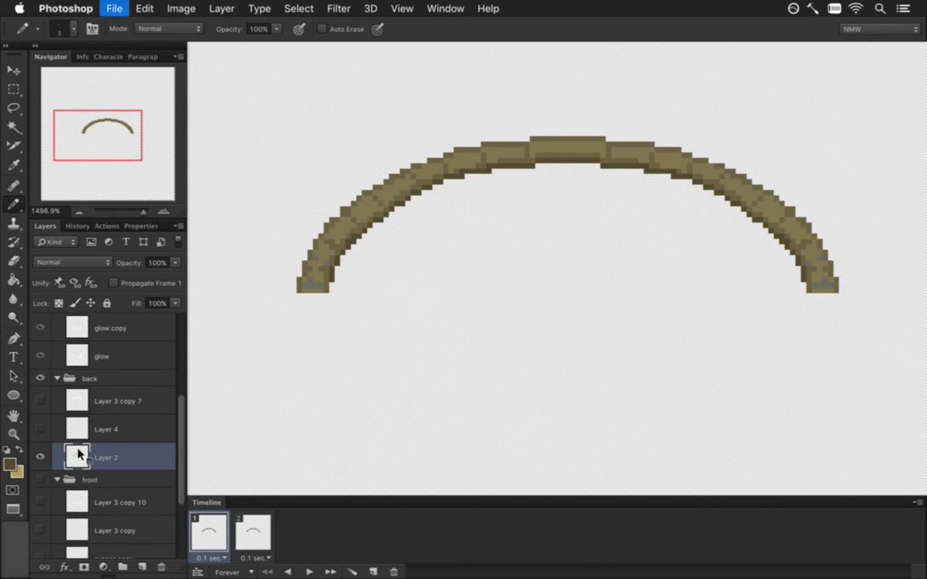
key("Escape")
key("super+shift+s")
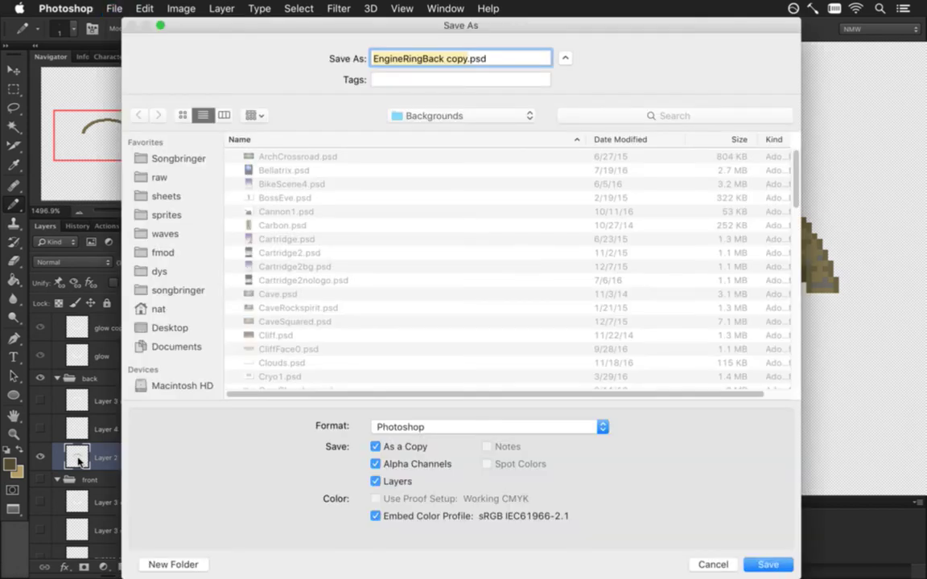
key("Escape")
key("super+alt+shift+s")
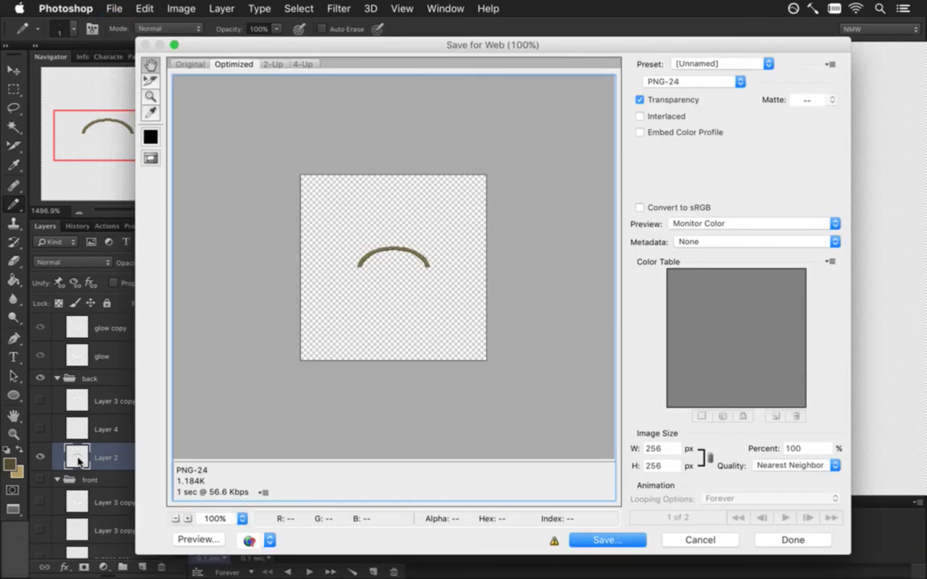
key("Return")
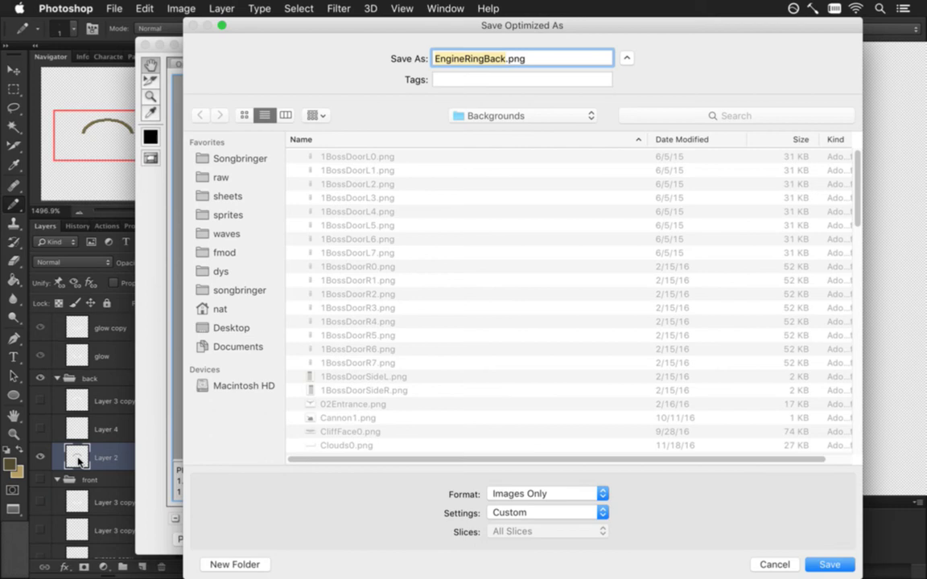
key("Return")
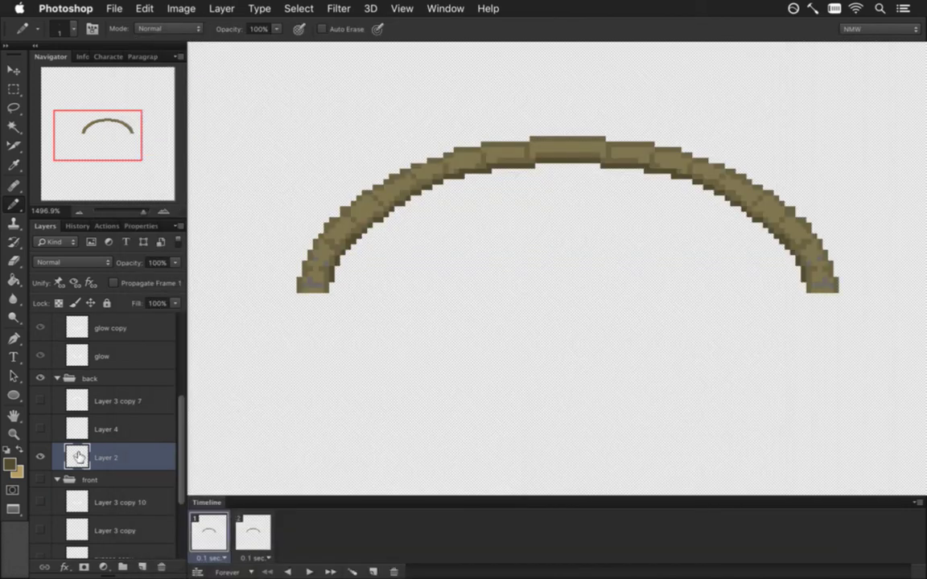
Step: Switch to Finder and delete the old EngineRingBack0.png from the Backgrounds folder
key("super+Tab")
key("super+Tab")
key("super+Tab")
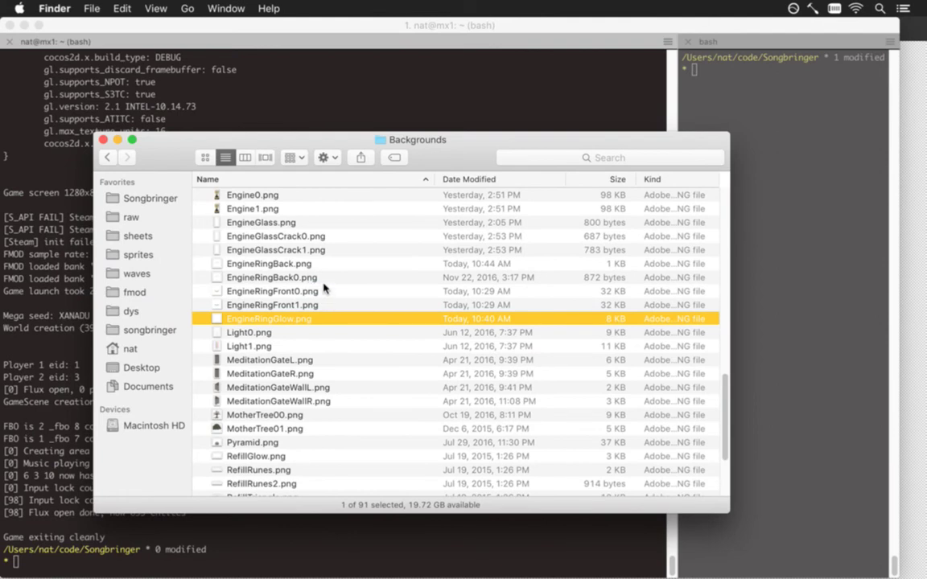
left_click(324, 279)
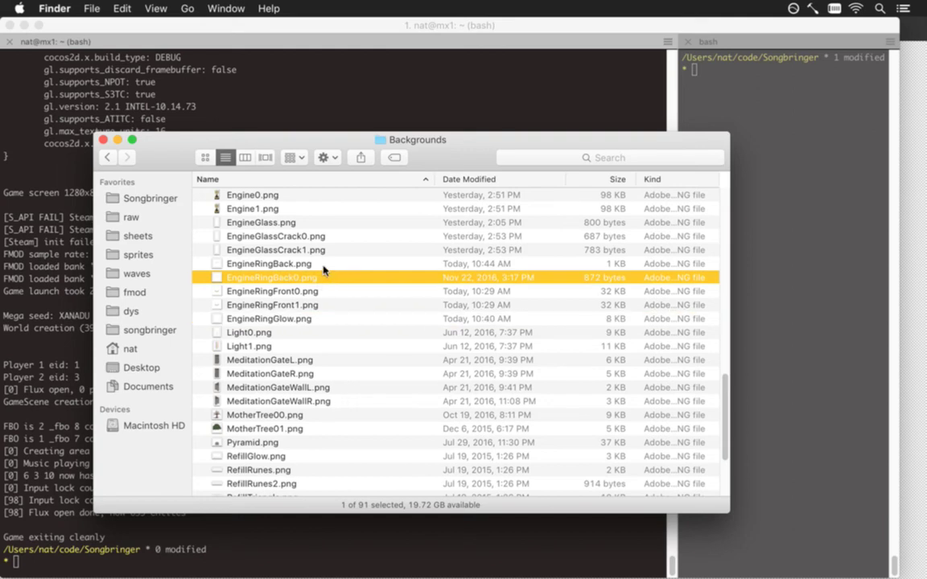
key("super+BackSpace")
left_click(323, 272)
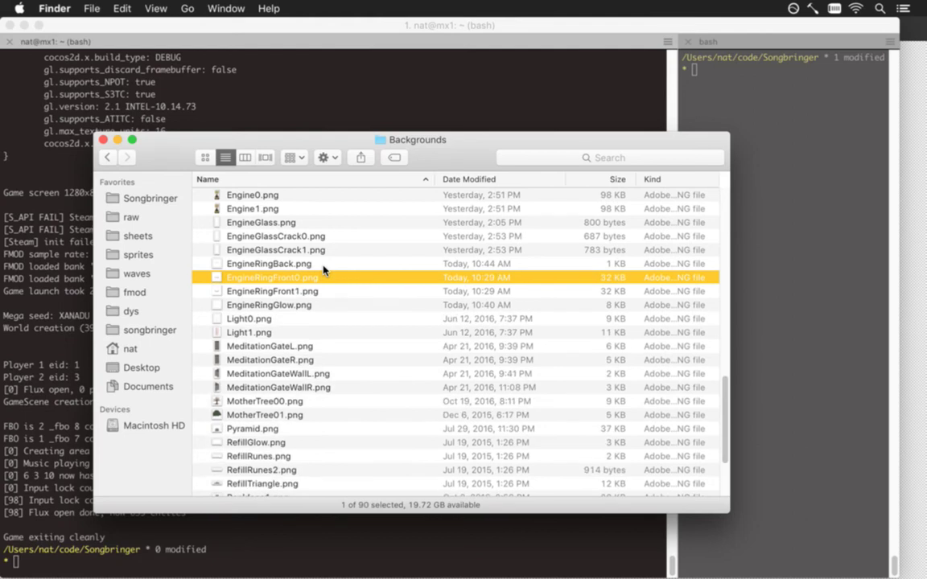
Step: Switch to Xcode and bring the Entities.txt file back up in the secondary editor pane
key("super+Tab")
left_click(427, 295)
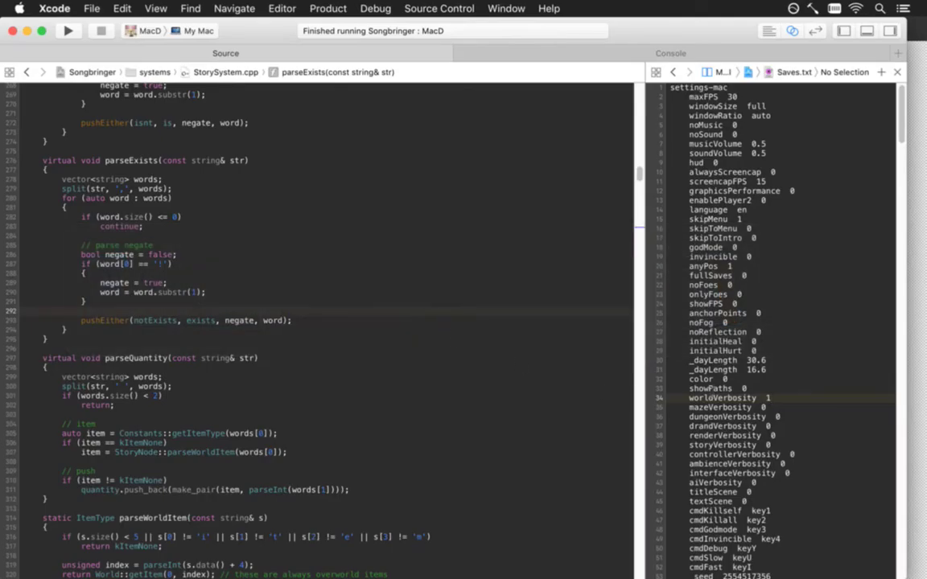
key("ctrl+super+Left")
key("ctrl+super+Left")
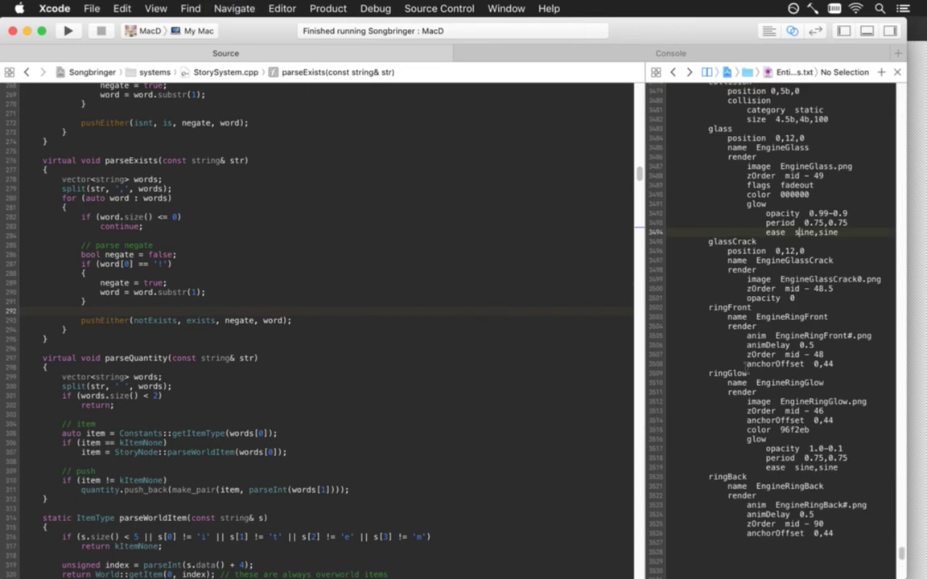
Step: Remove the # from ringBack's anim value so it reads EngineRingBack.png, and test-run the game to check the ring
key("Down")
key("Down")
key("Down")
key("Down")
key("Down")
key("Down")
key("Down")
key("Down")
key("Down")
key("Down")
key("Down")
key("Down")
key("Down")
key("Down")
key("Down")
key("Down")
key("Down")
key("Down")
key("Down")
key("Down")
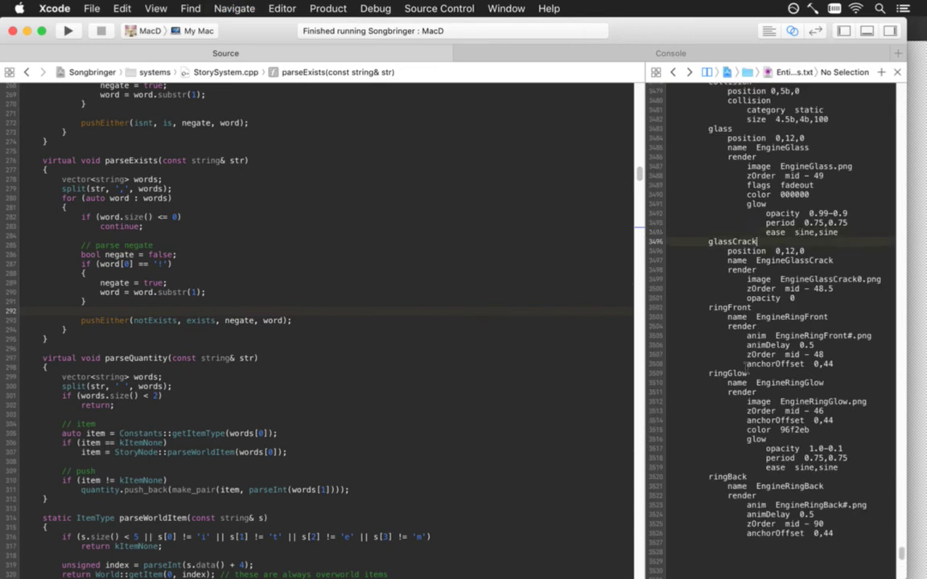
key("Delete")
key("super+r")
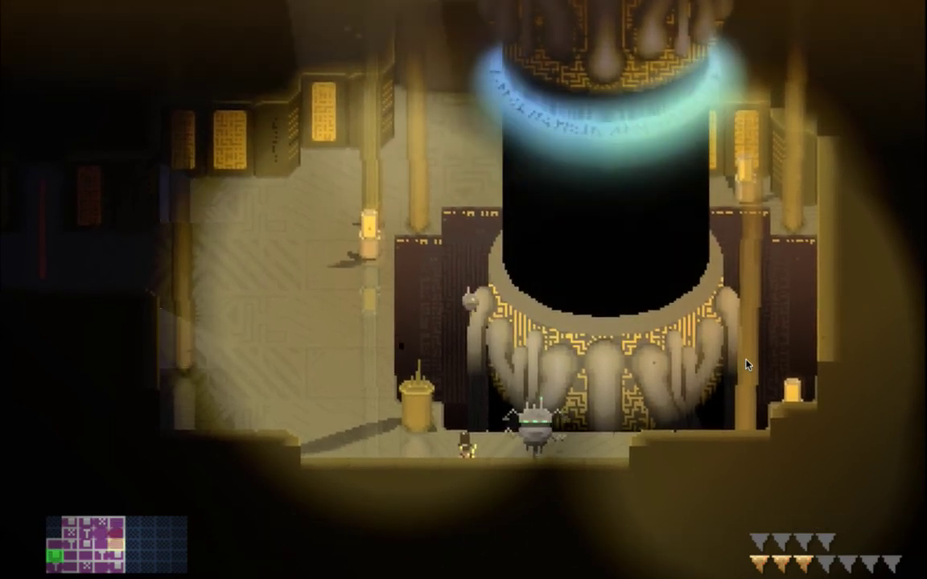
key("super+q")
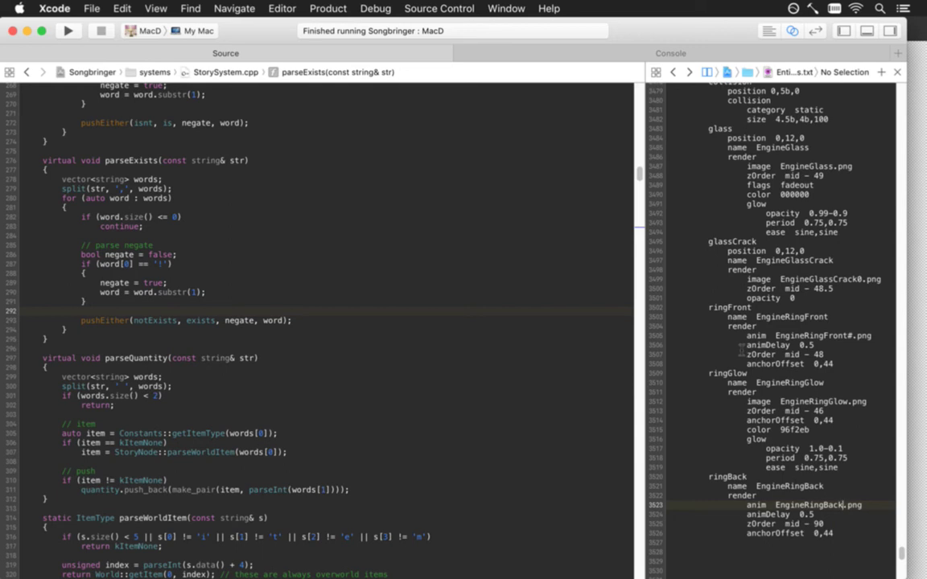
Step: Switch to iTerm, check the repository status with gs, and stage all changes with git addall
key("super+Tab")
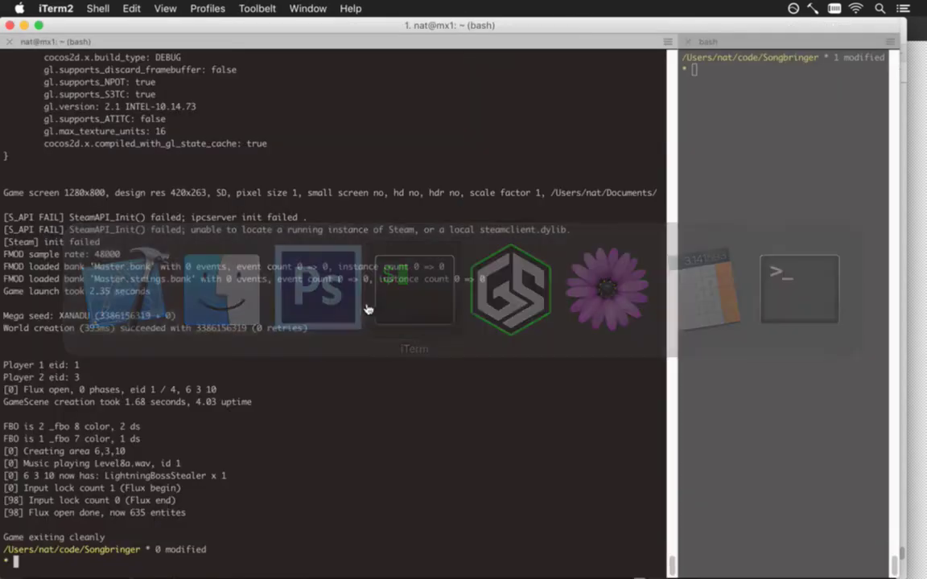
type("gs")
key("Return")
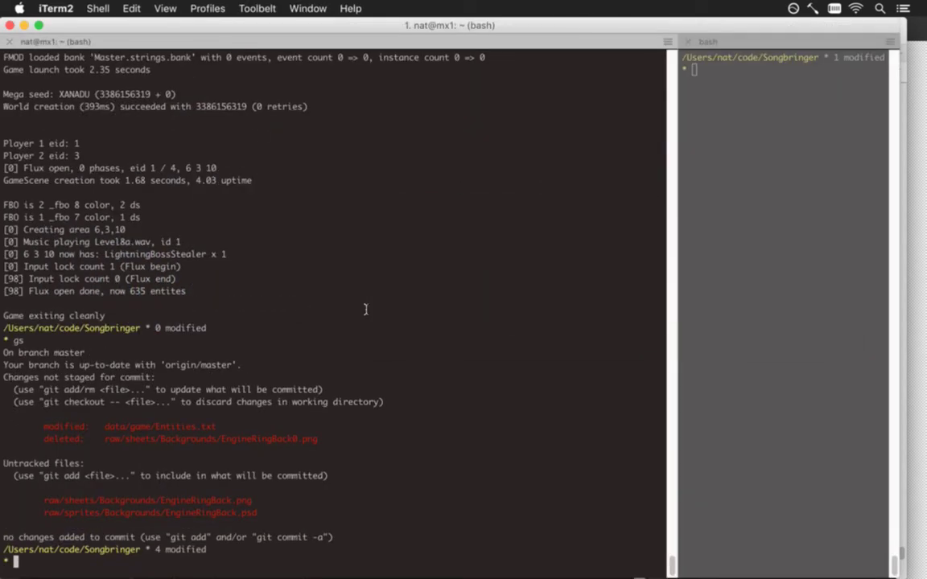
type("git addall")
key("Return")
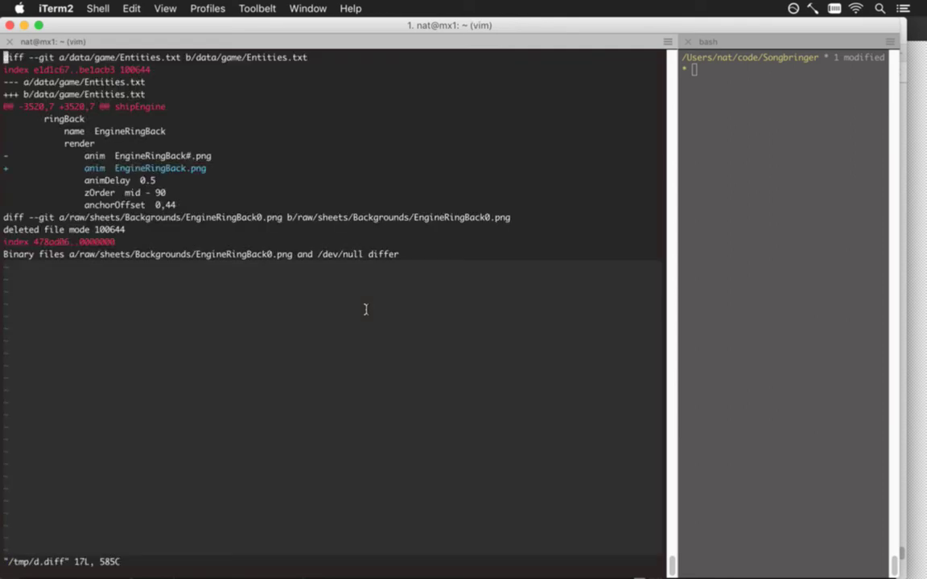
Step: Close the diff and commit the staged ring changes with gc, using "." as the commit message
type(":q")
key("Return")
type("i.")
key("Escape")
type(":wq")
key("Return")
Step: Switch to Photoshop and bring the Engine.psd document to the front
key("super+Tab")
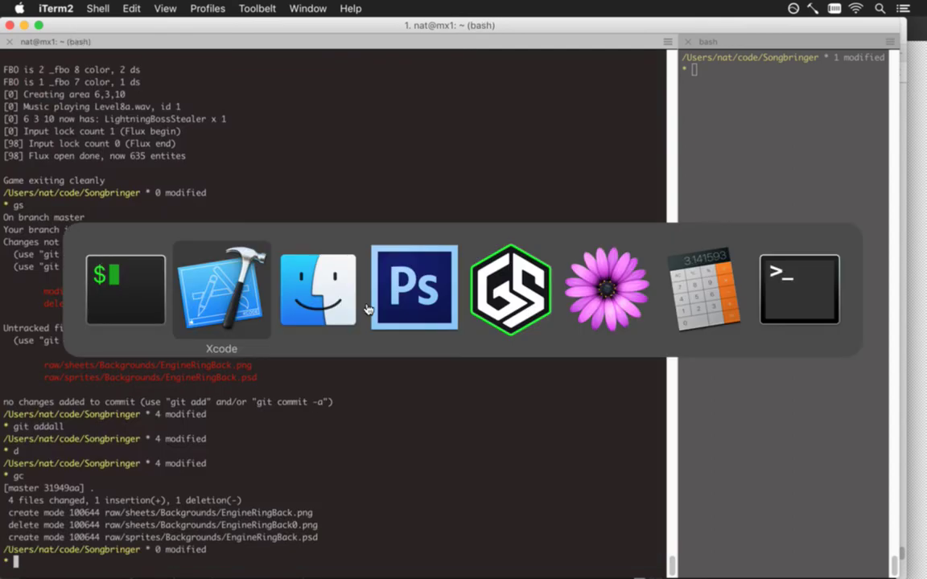
key("super+Tab")
key("super+Tab")
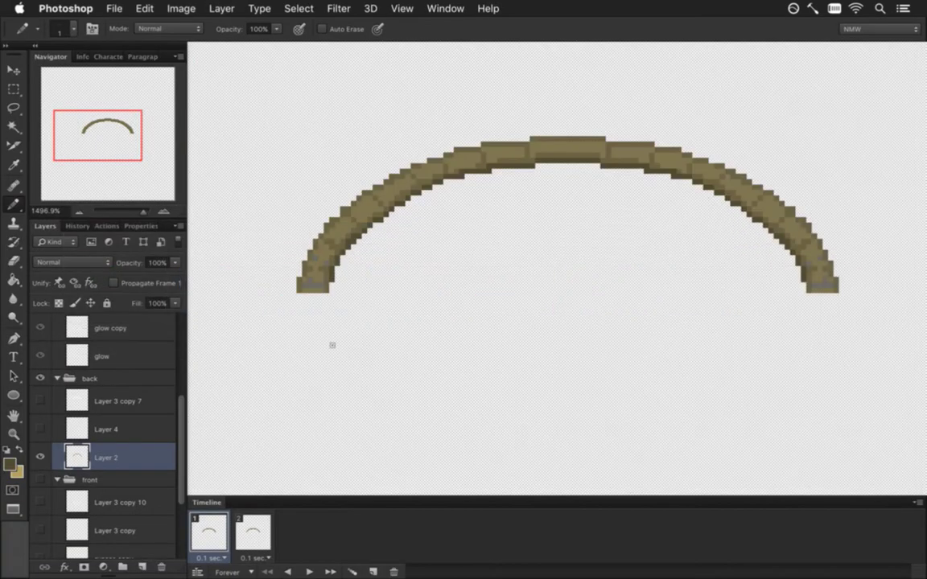
left_click(445, 8)
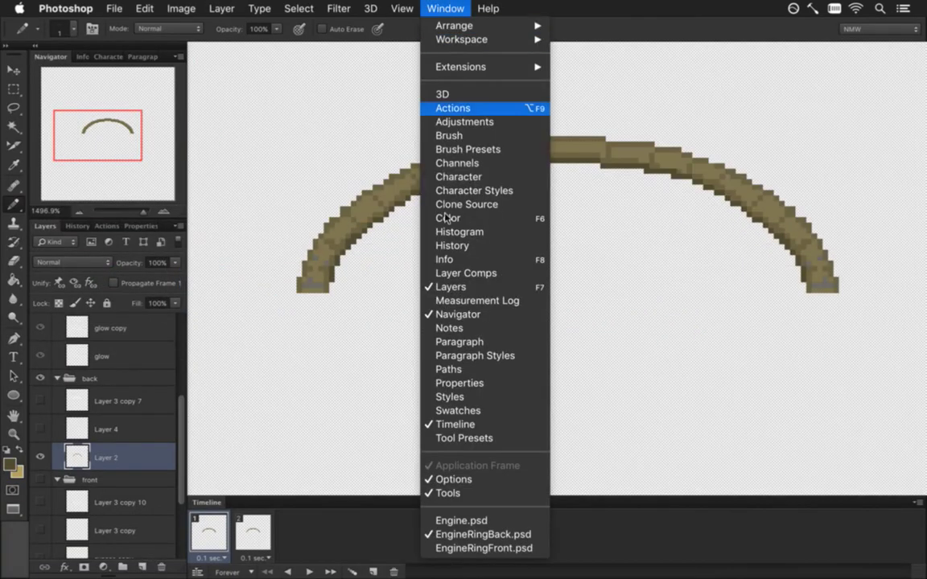
left_click(483, 535)
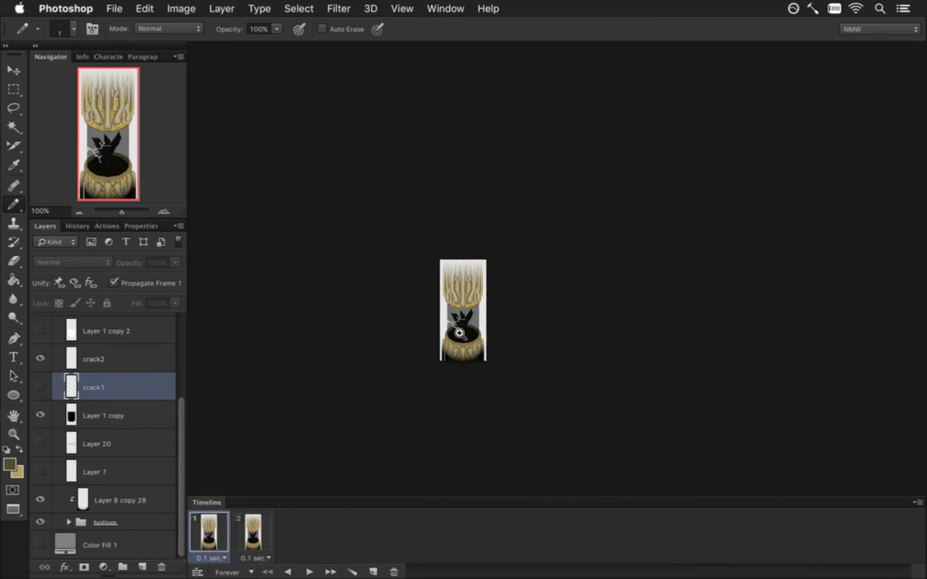
Step: Hide the crack2 layer and toggle Layer 1 copy off and on to check what it covers
left_click_drag(511, 338, 510, 353)
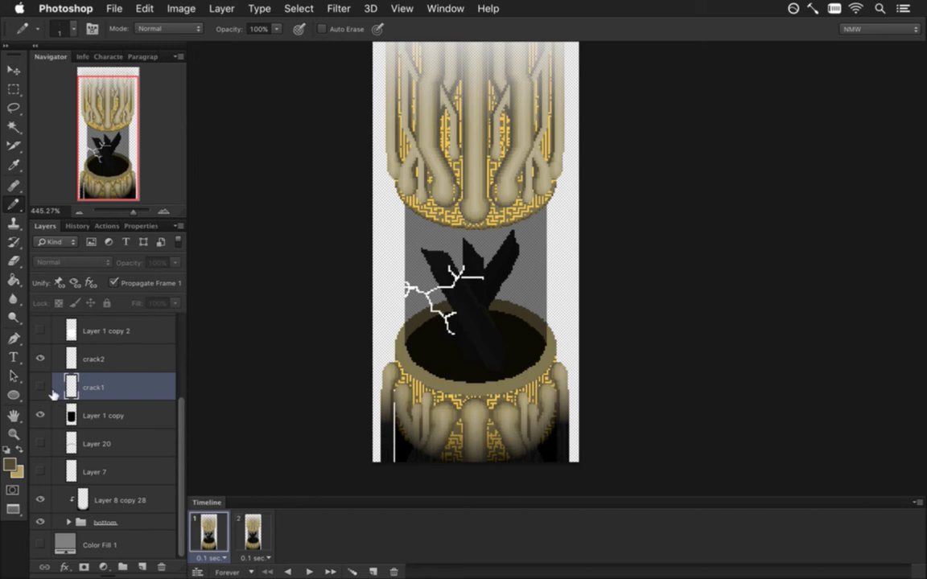
left_click(40, 359)
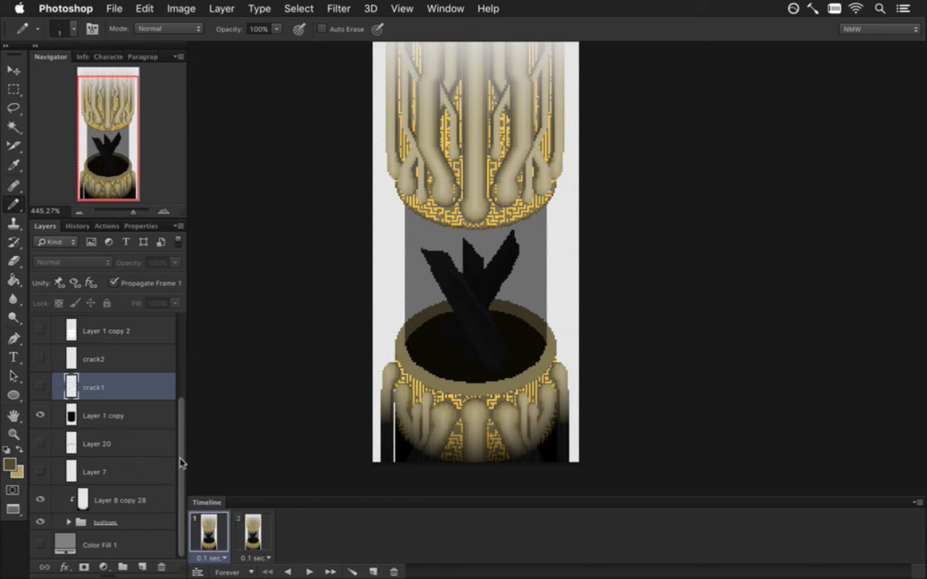
scroll(172, 420, "up", 2)
scroll(170, 390, "up", 2)
scroll(172, 380, "down", 1)
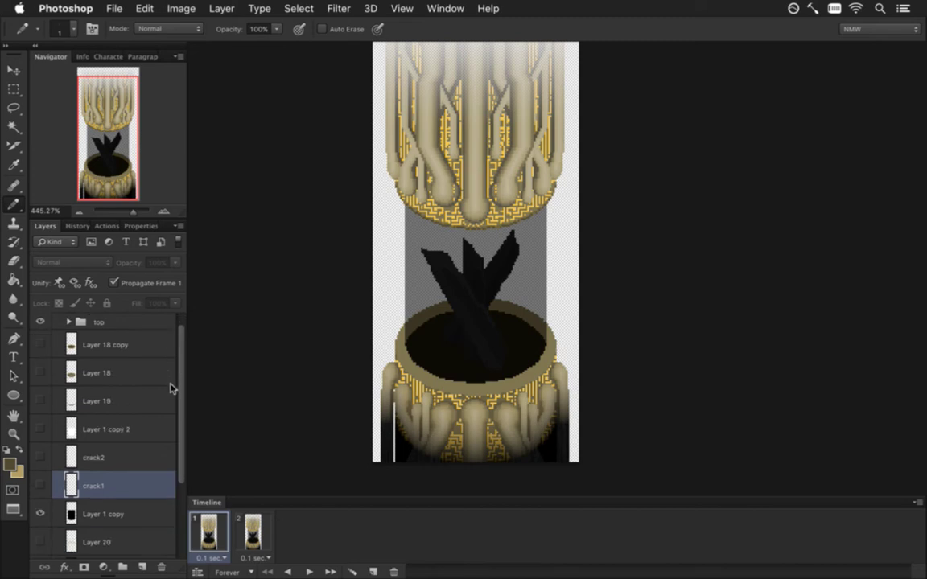
scroll(173, 411, "down", 2)
left_click(39, 406)
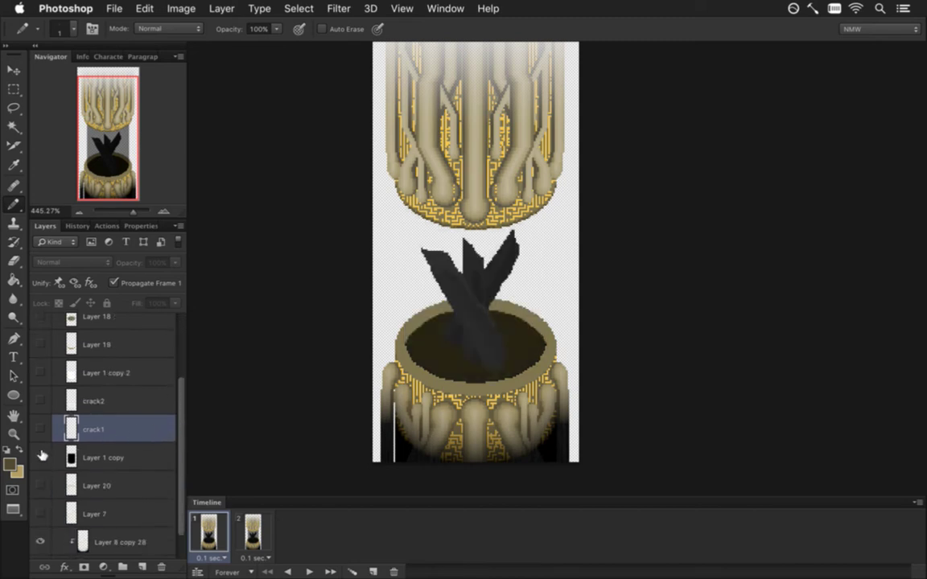
left_click(40, 407)
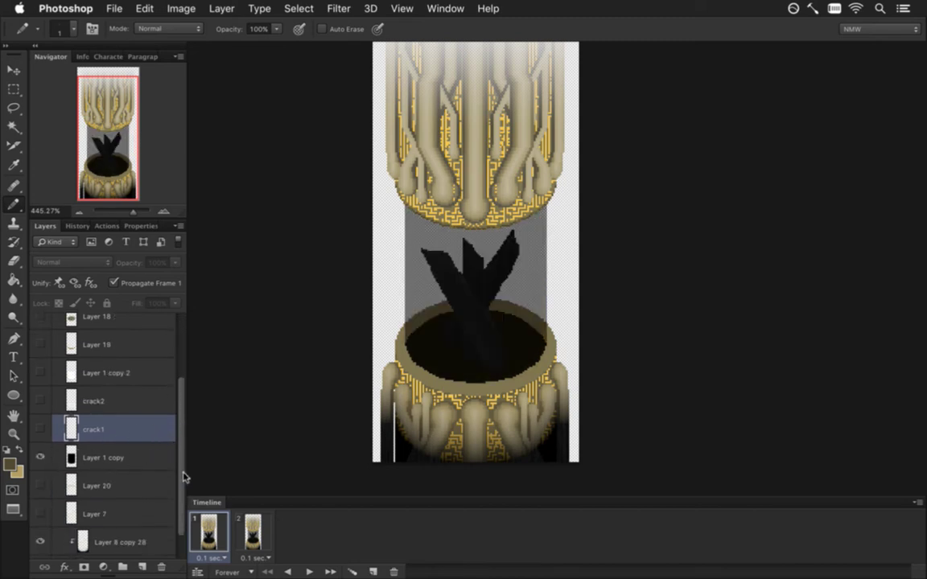
Step: Expand the bottom group and hide Layer 22, which holds the dark shards inside the bowl
scroll(169, 450, "down", 2)
left_click(120, 523)
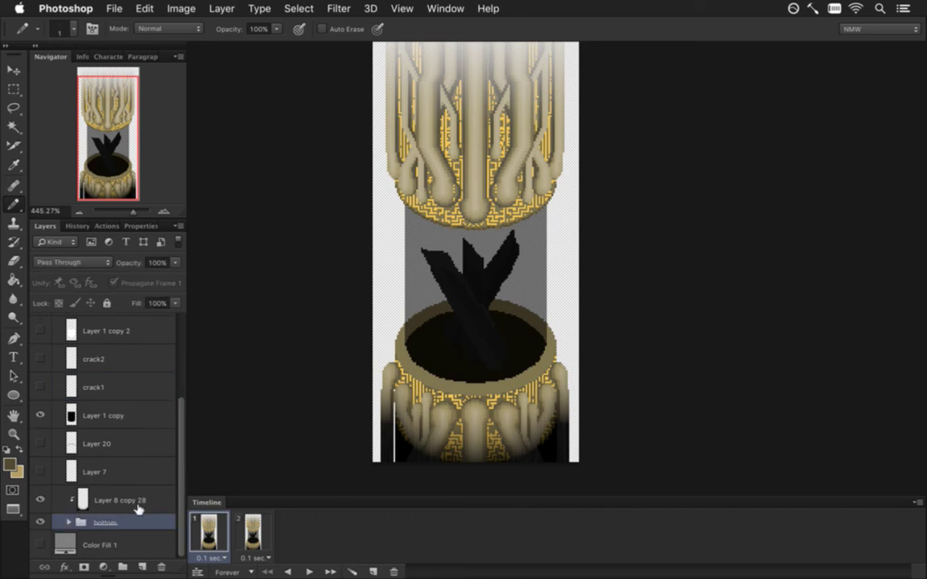
left_click(68, 523)
scroll(165, 402, "down", 5)
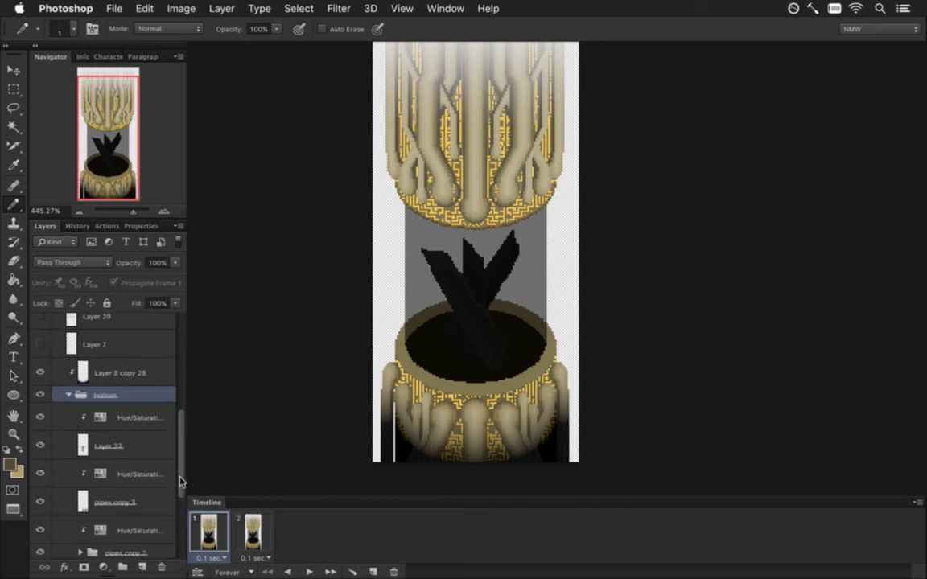
left_click(41, 416)
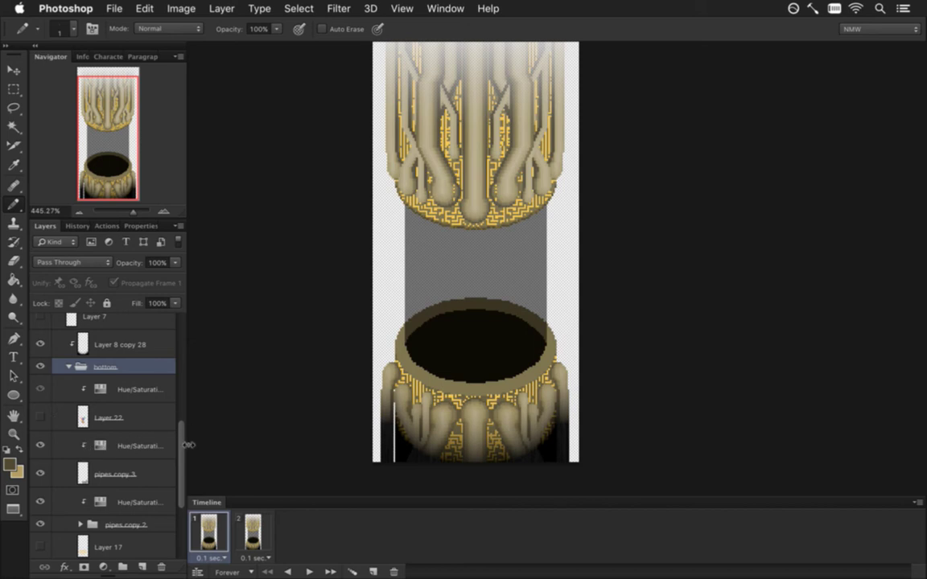
Step: Hide the dark glass layer, Layer 1 copy, in both animation frames
scroll(165, 387, "up", 5)
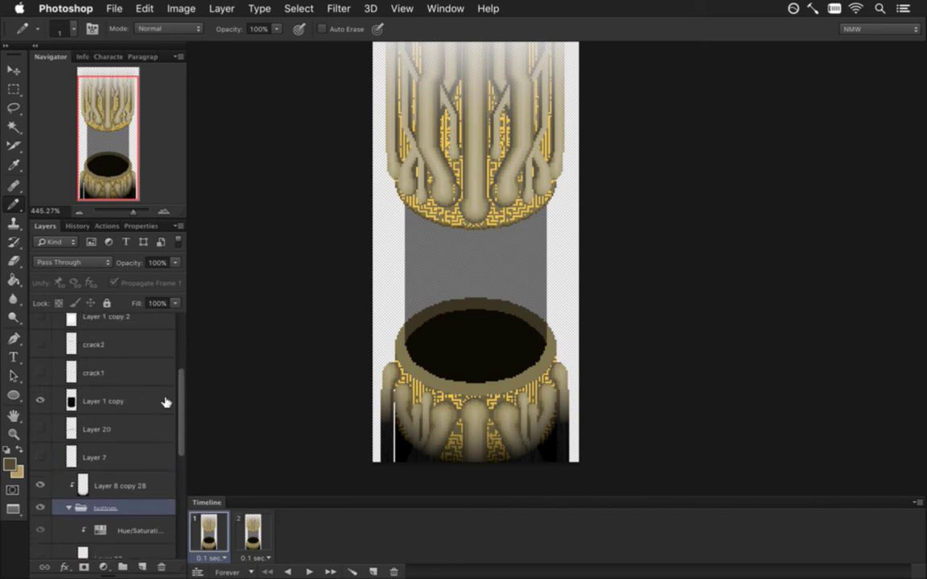
left_click(40, 400)
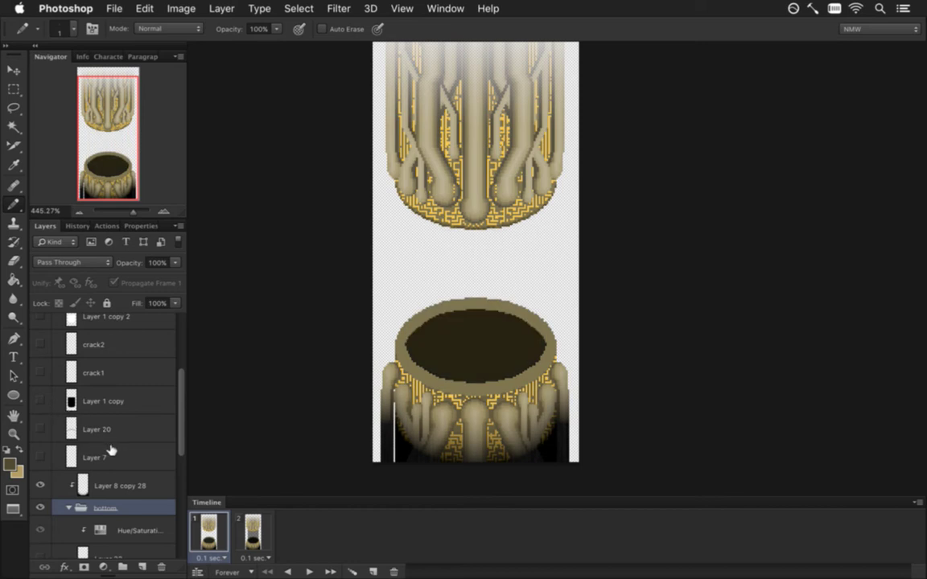
left_click(253, 533)
left_click(40, 401)
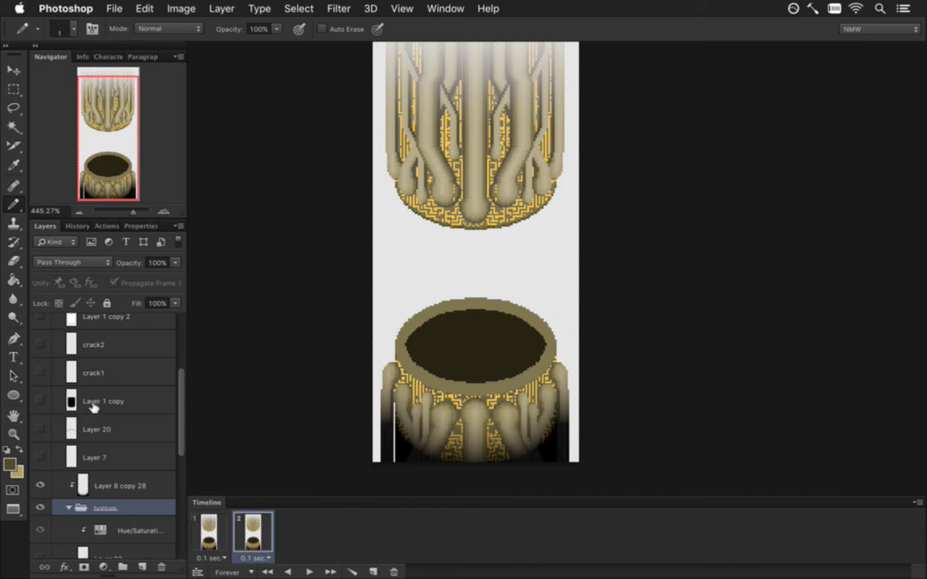
Step: Toggle Layer 2 and Hue/Saturation 1 in the bottom group to check them, and merge the two layers
left_click_drag(457, 374, 474, 378)
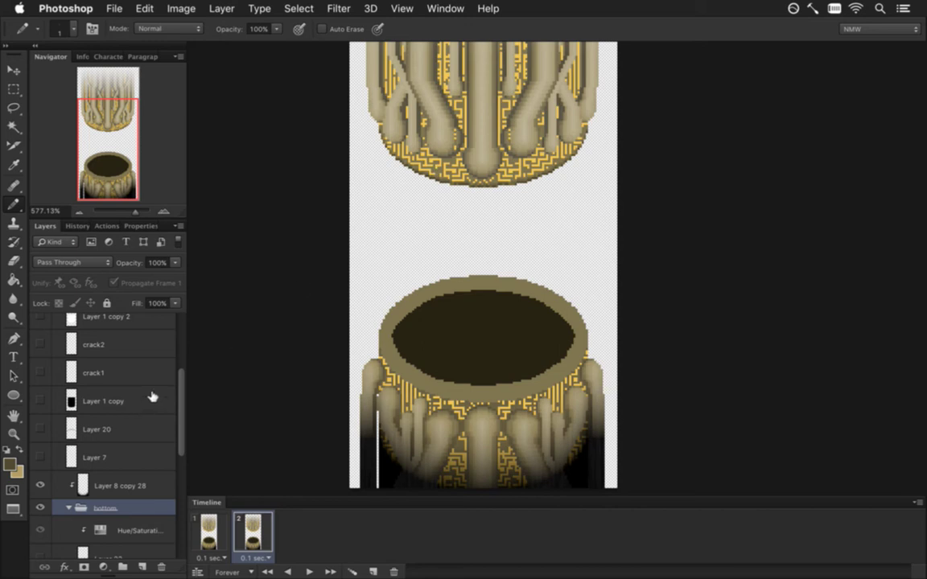
left_click_drag(181, 400, 178, 500)
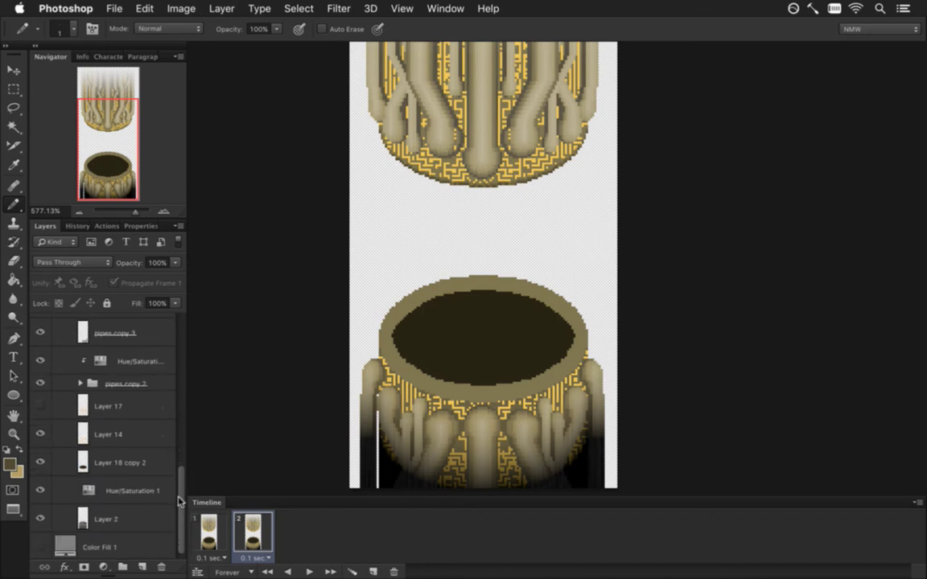
left_click(96, 517)
left_click(40, 518)
left_click(40, 519)
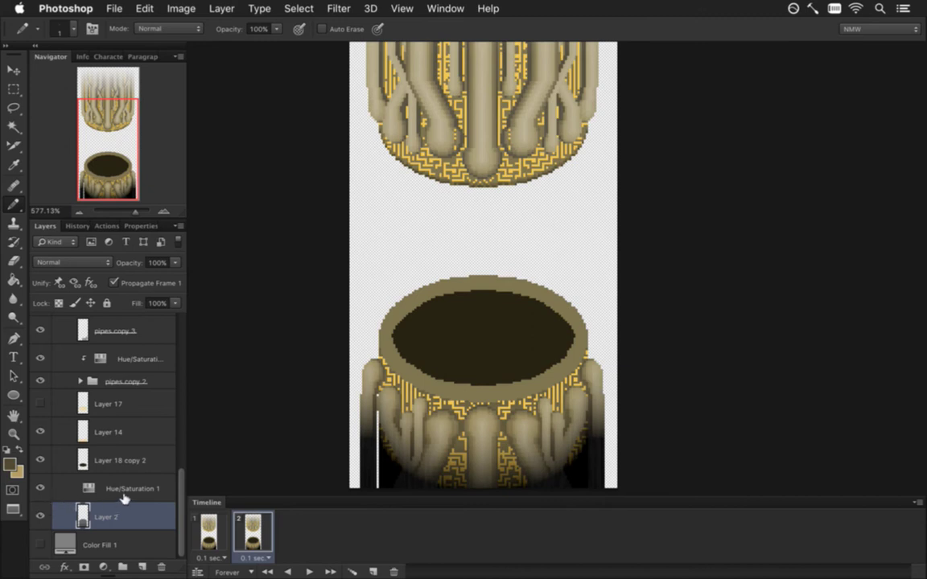
left_click(40, 489)
left_click(40, 488)
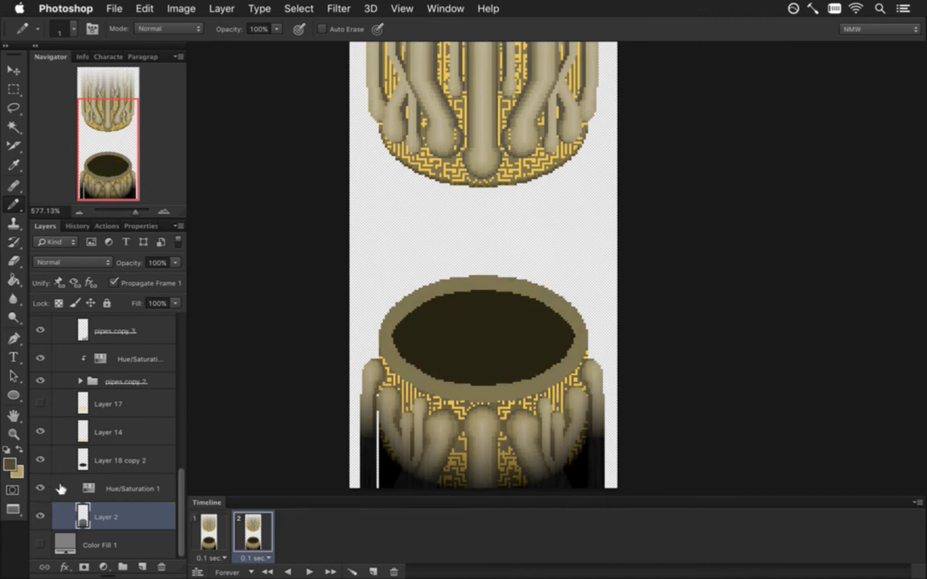
left_click(128, 489, "shift")
right_click(151, 487)
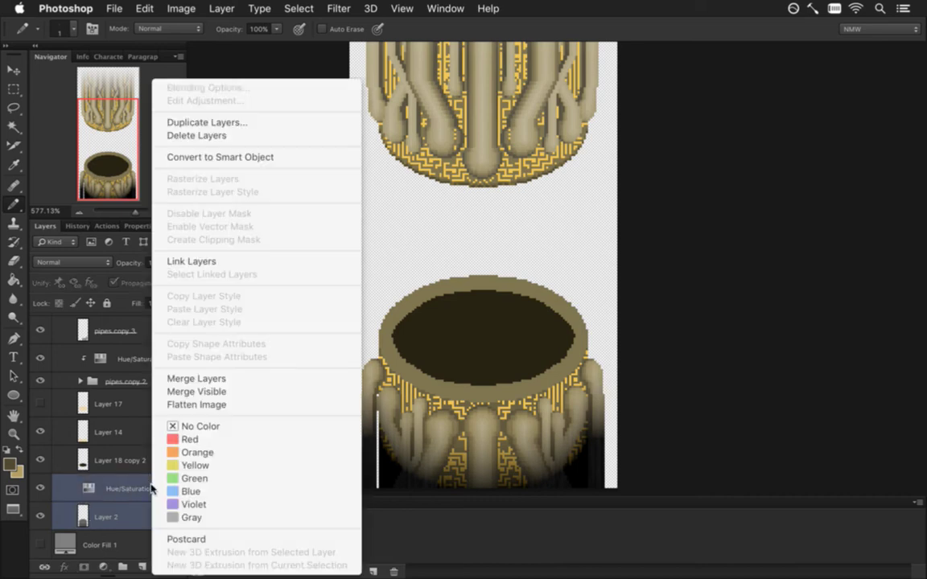
left_click(193, 378)
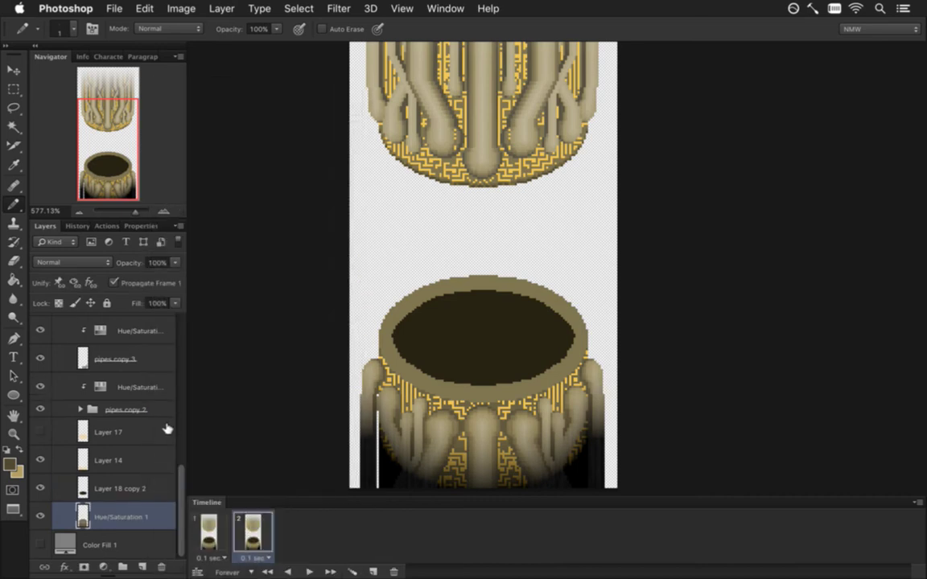
Step: Merge Layer 18 copy 2 with the merged Hue/Saturation 1 layer and save the document
left_click(110, 487, "shift")
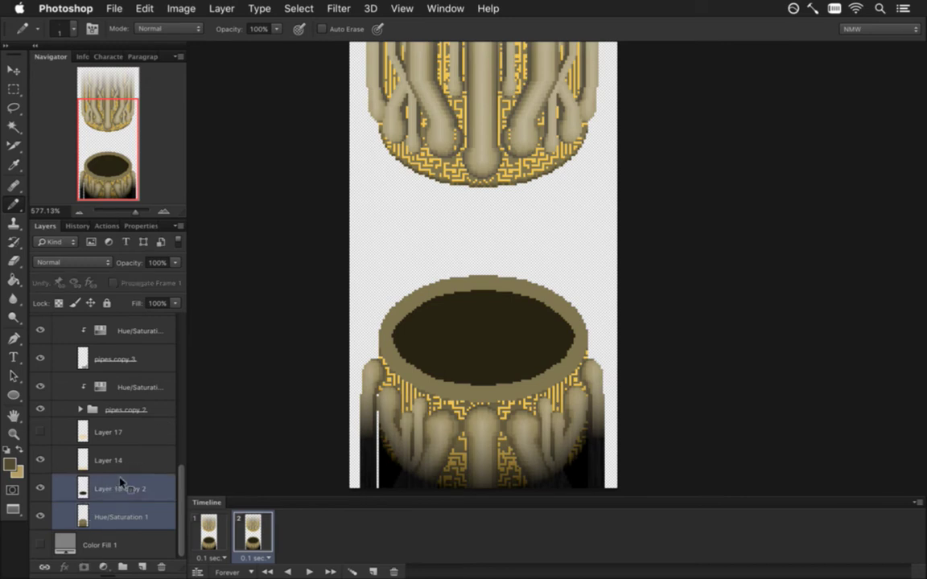
right_click(118, 482)
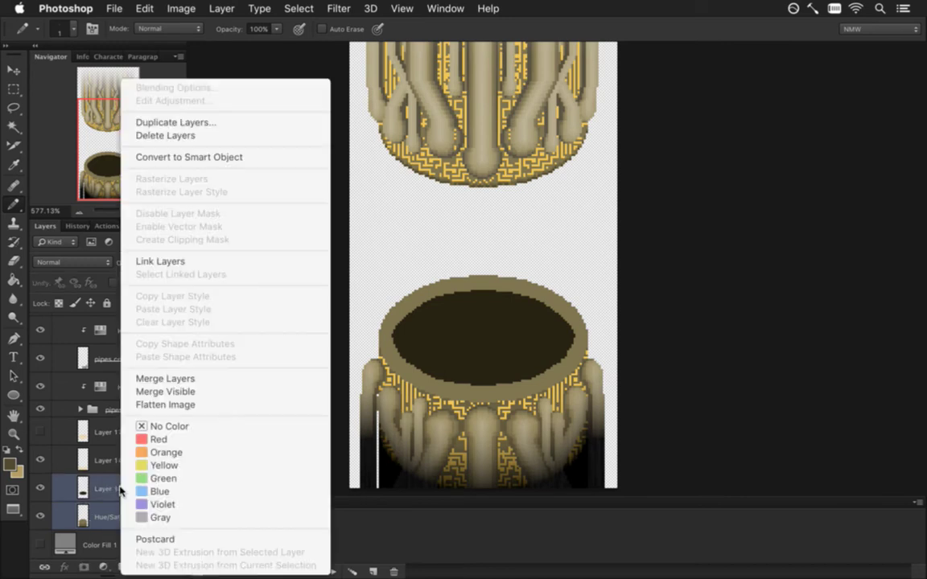
left_click(165, 378)
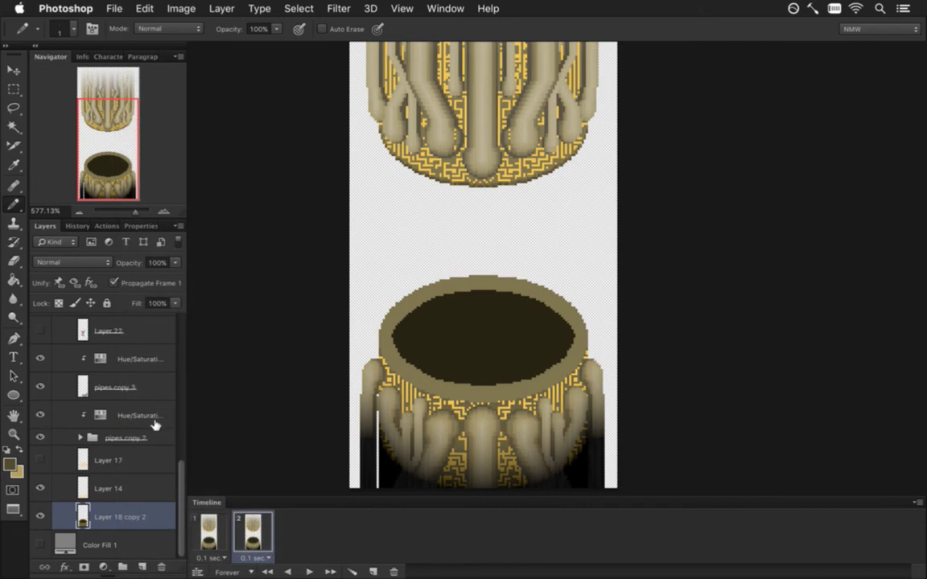
key("super+s")
Step: Select the bowl rim's flat olive colour on Layer 18 copy 2 and pencil a darker olive edge along its lower-left outer side
scroll(441, 381, "up", 5)
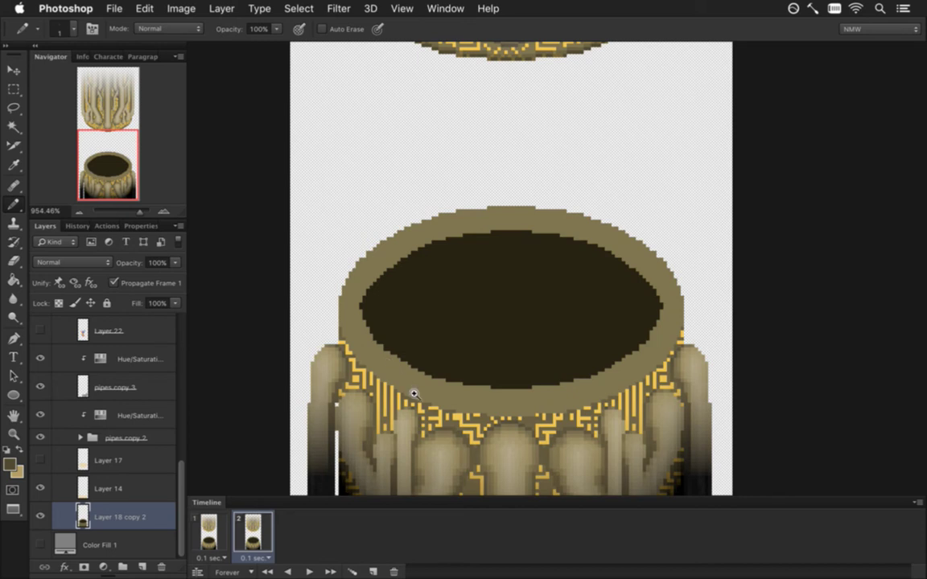
left_click_drag(420, 403, 428, 397)
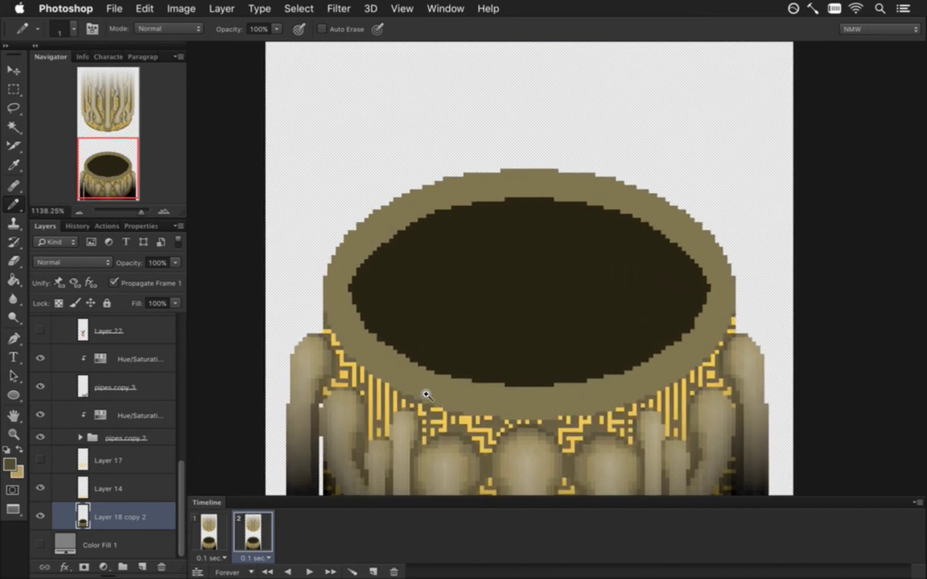
key("i")
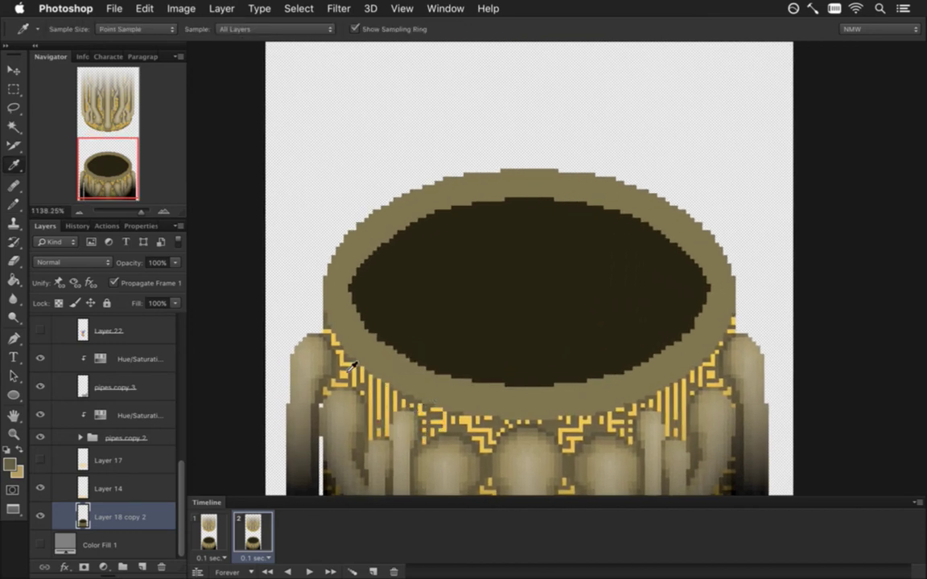
left_click(14, 126)
left_click(394, 359)
key("b")
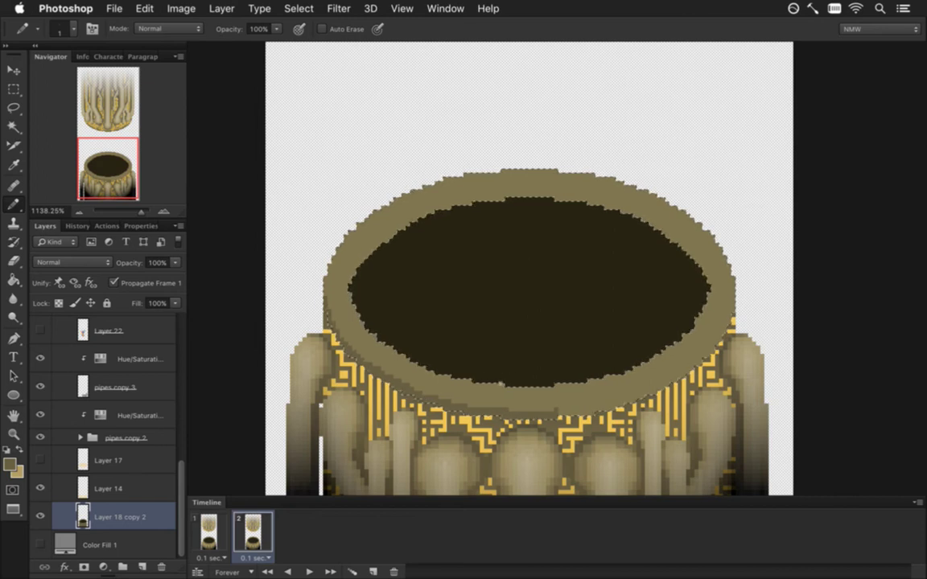
Step: Mix an intermediate olive on the rim's lower left with the Pencil at 50% opacity, and sample it for drawing at 100%
key("i")
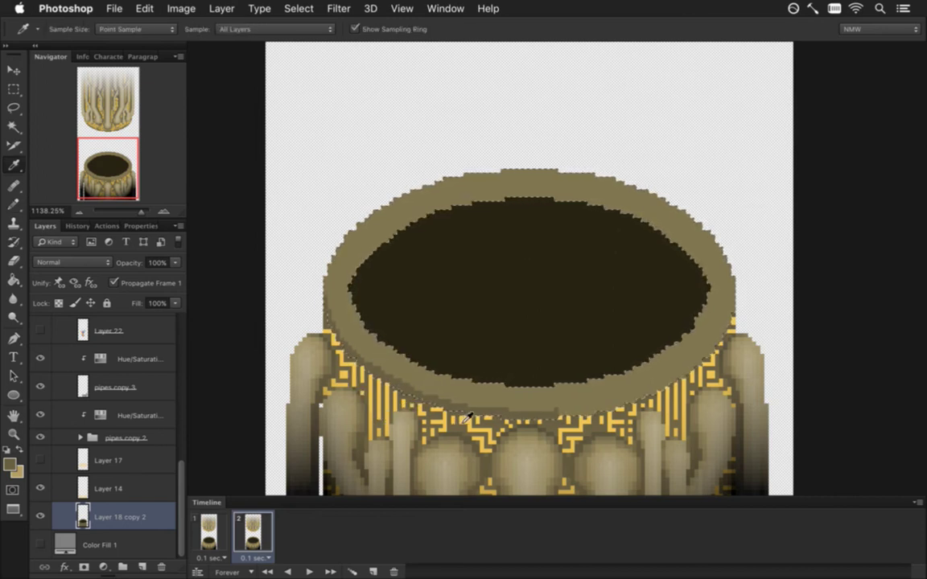
key("5")
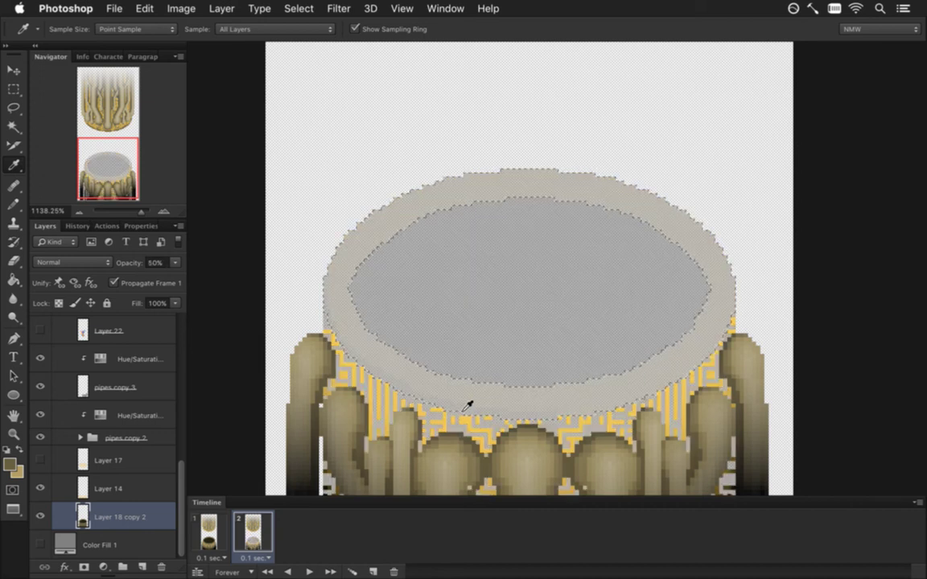
key("0")
key("b")
key("5")
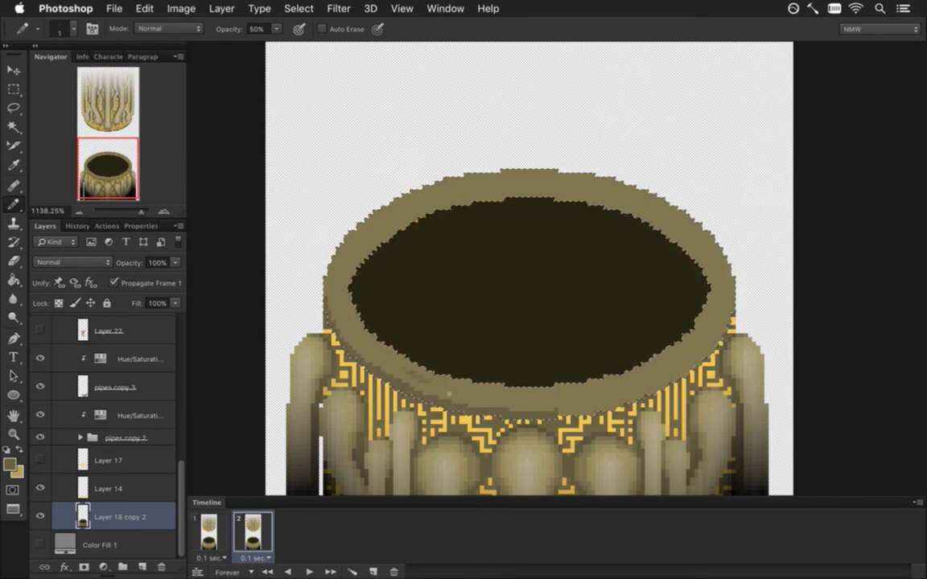
key("0")
key("i")
left_click(418, 388)
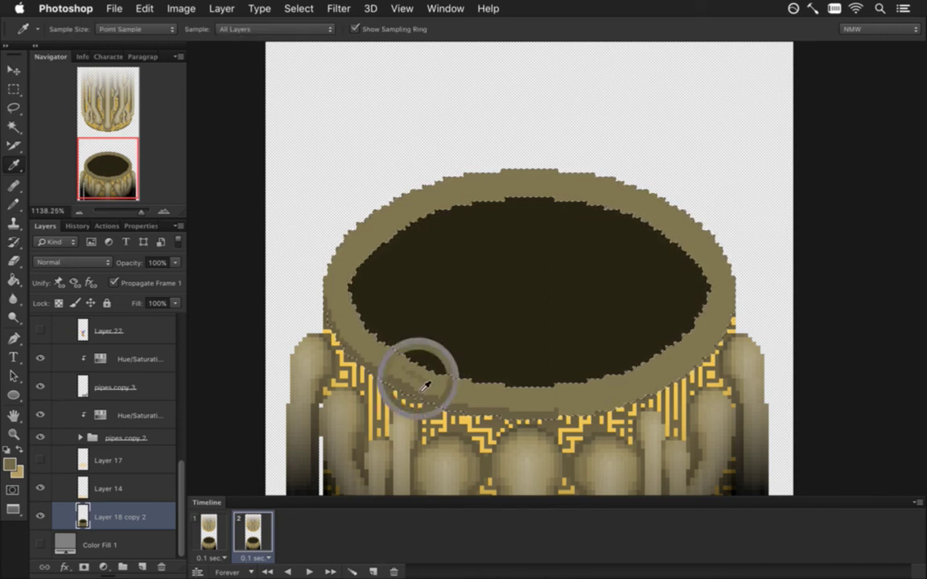
key("b")
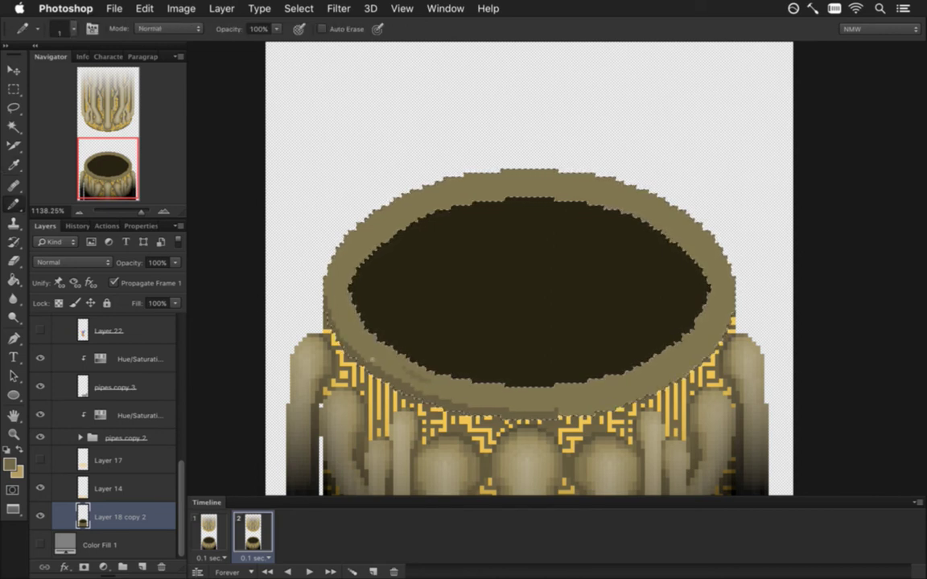
Step: Reselect the rim's base colour and pencil the intermediate olive beside the dark edge, from the lower left to the bottom centre
key("m")
key("ctrl+d")
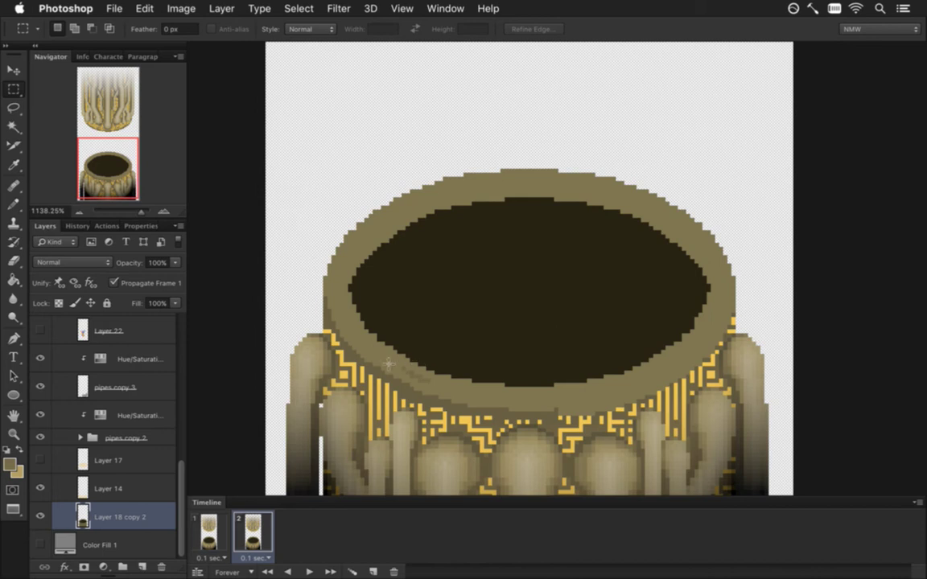
left_click(13, 127)
key("b")
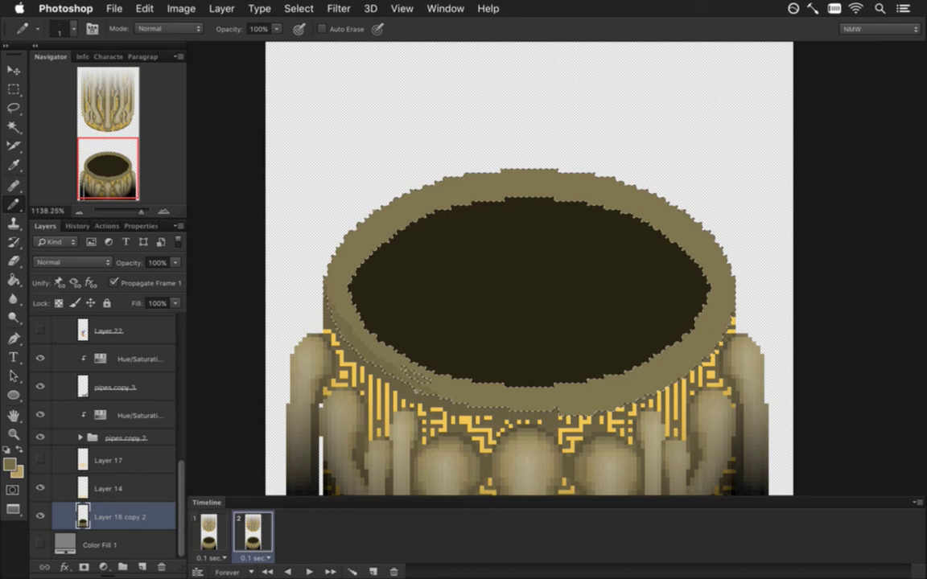
key("m")
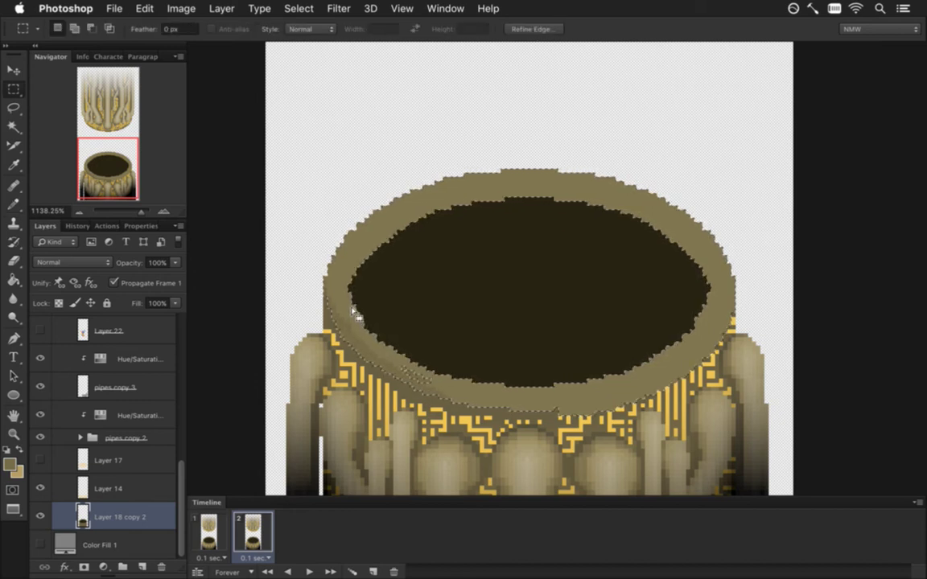
key("b")
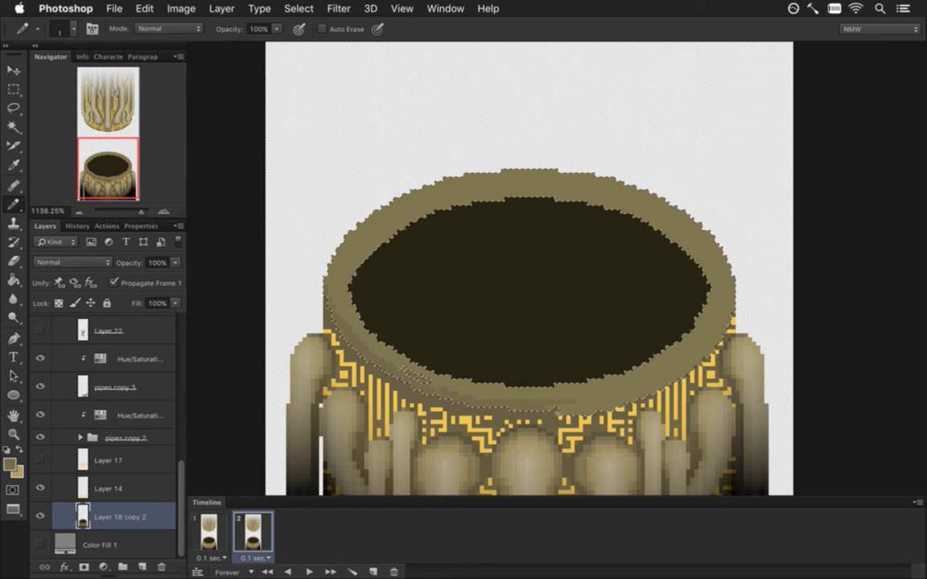
key("ctrl+d")
Step: Select the rim's base olive again and pencil a band of the intermediate olive around its upper-left outer edge to the top centre
key("m")
key("i")
left_click(391, 341)
key("b")
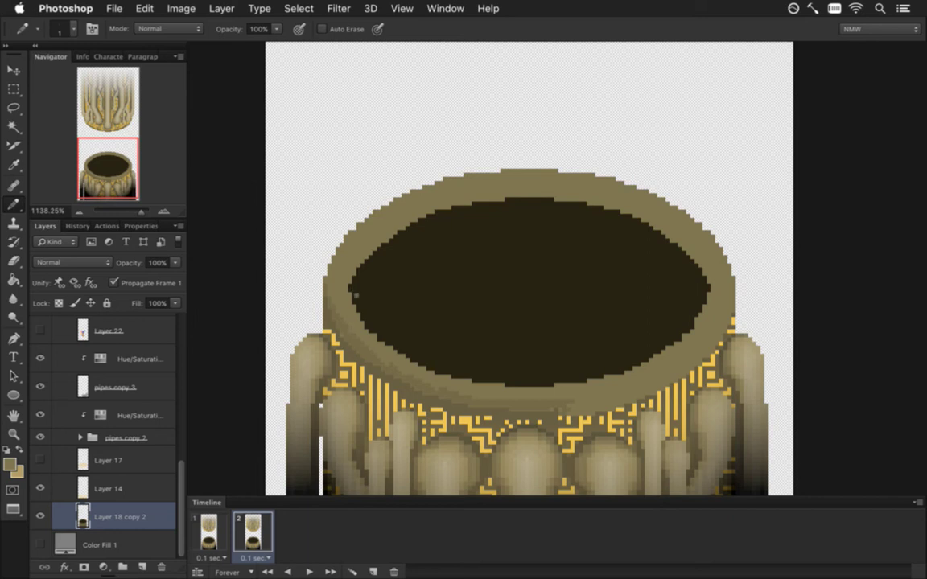
key("i")
key("b")
key("w")
left_click(349, 286)
key("b")
left_click(337, 321, "alt")
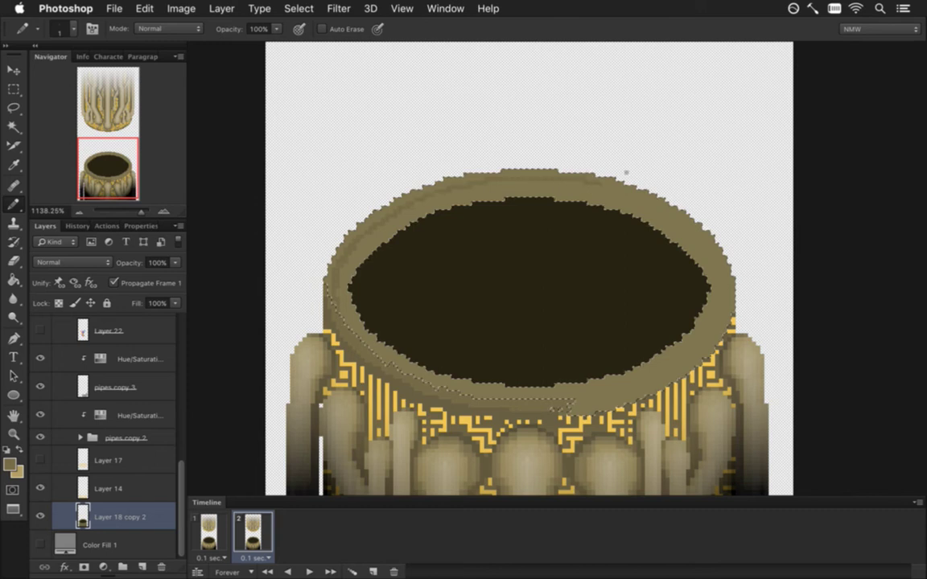
key("bracketright")
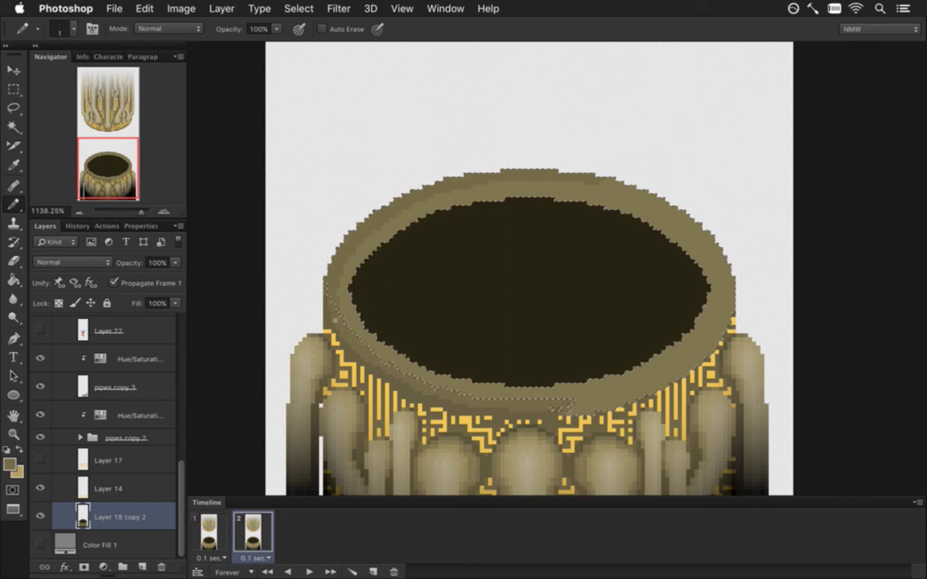
Step: Try a darker olive line along the rim's upper-left outer edge, clear the selection and inspect the bowl
left_click(332, 285, "alt")
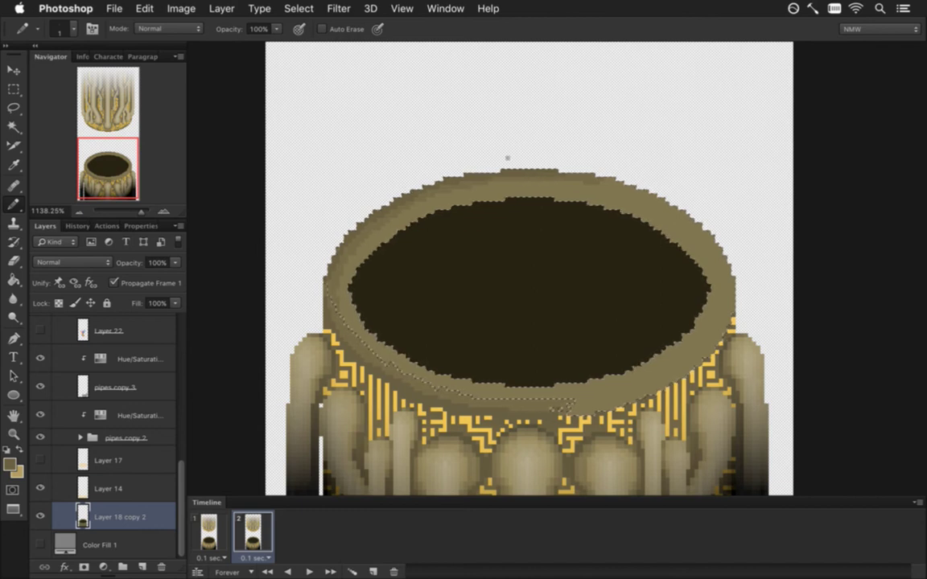
key("m")
key("ctrl+d")
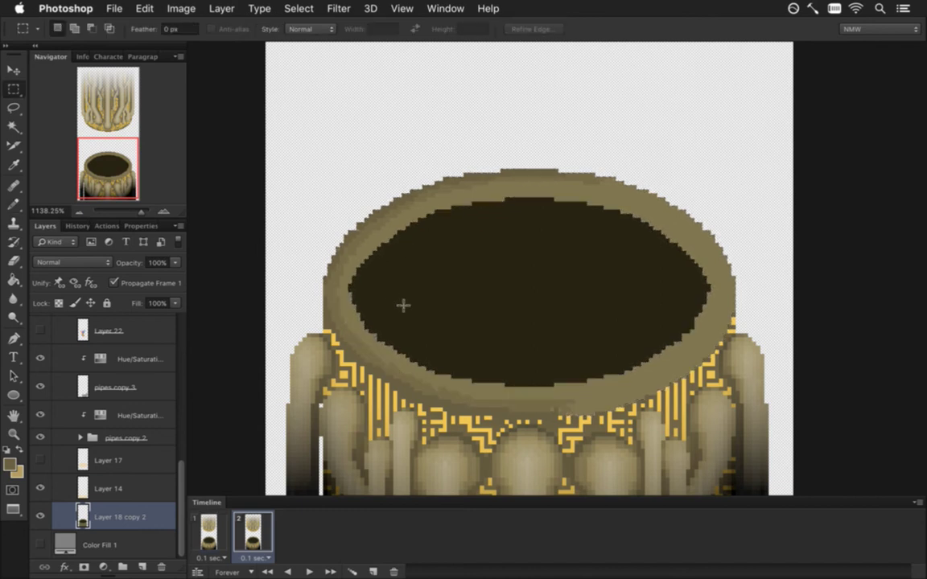
left_click_drag(424, 312, 370, 291)
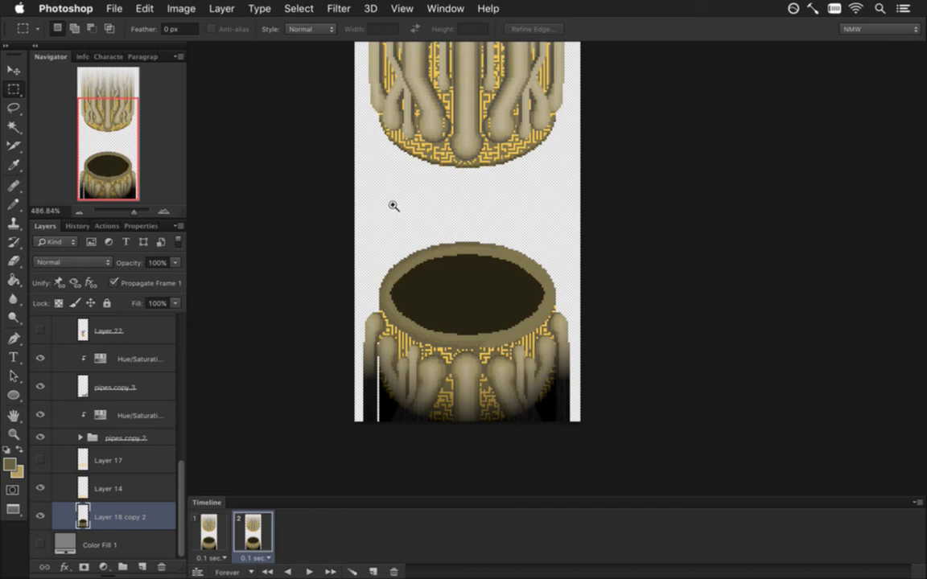
left_click_drag(385, 281, 449, 296)
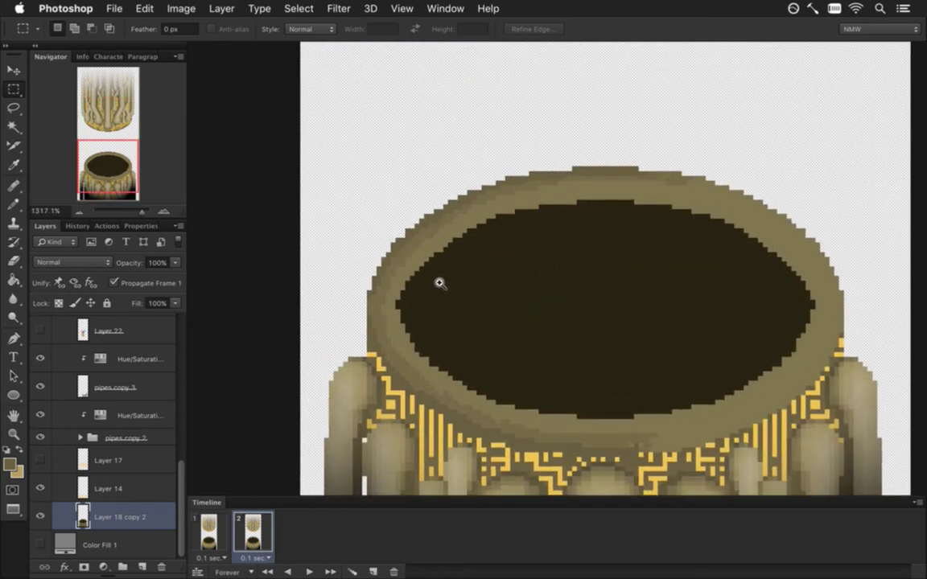
Step: Undo the darkest pencil strokes on the rim's upper-left edge and clear the restored selection
key("l")
left_click_drag(369, 296, 392, 302)
key("super+c")
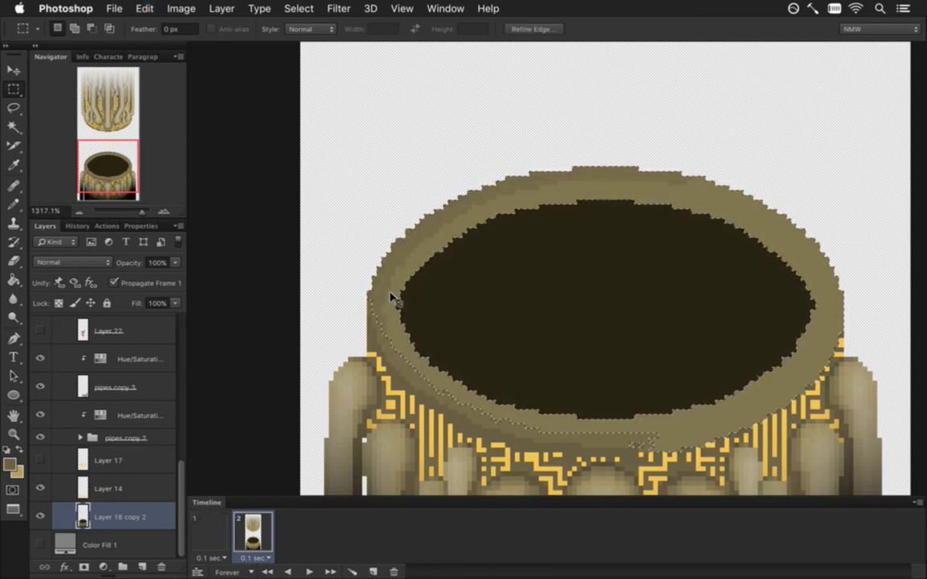
key("super+d")
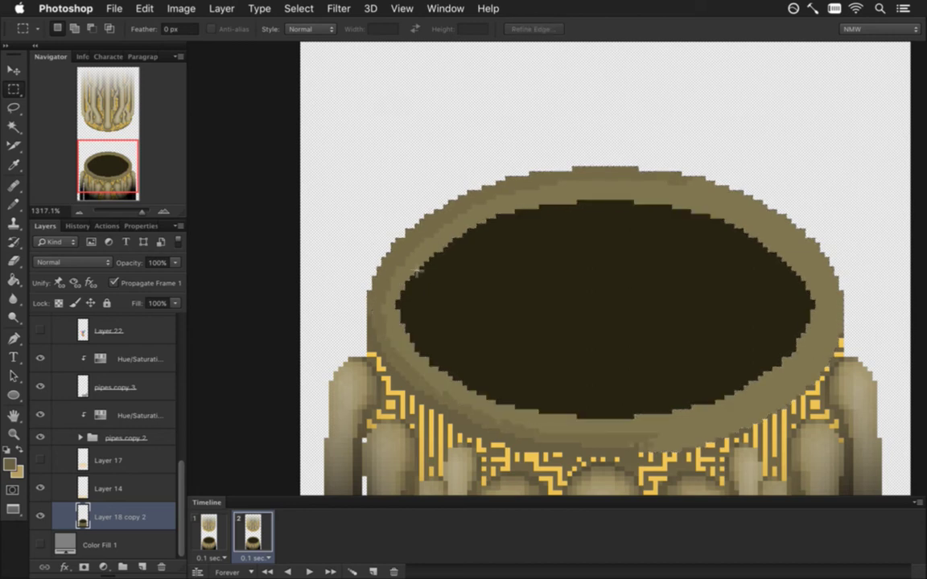
Step: Sample the rim's lighter olive and pencil over the inner side of the upper-left shading to narrow the band
mouse_move(428, 296)
left_mouse_down()
mouse_move(369, 296)
mouse_move(414, 296)
left_mouse_up()
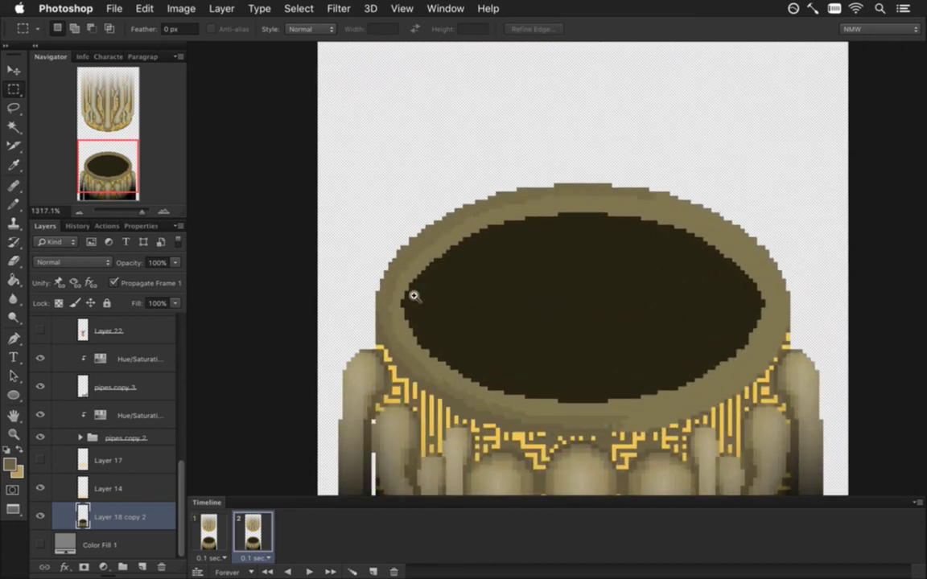
key("i")
left_click(400, 314)
key("b")
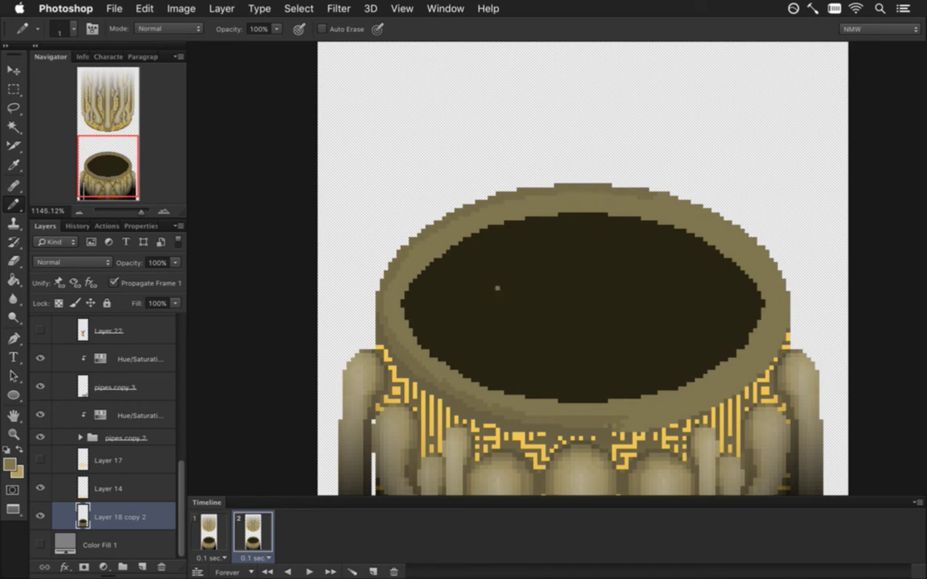
left_click_drag(492, 292, 414, 251)
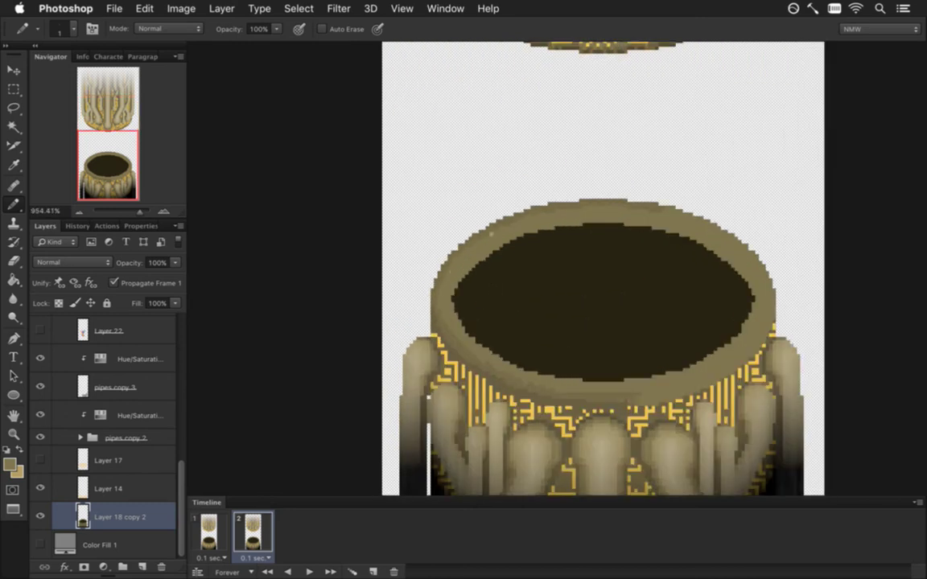
left_click_drag(528, 296, 516, 265)
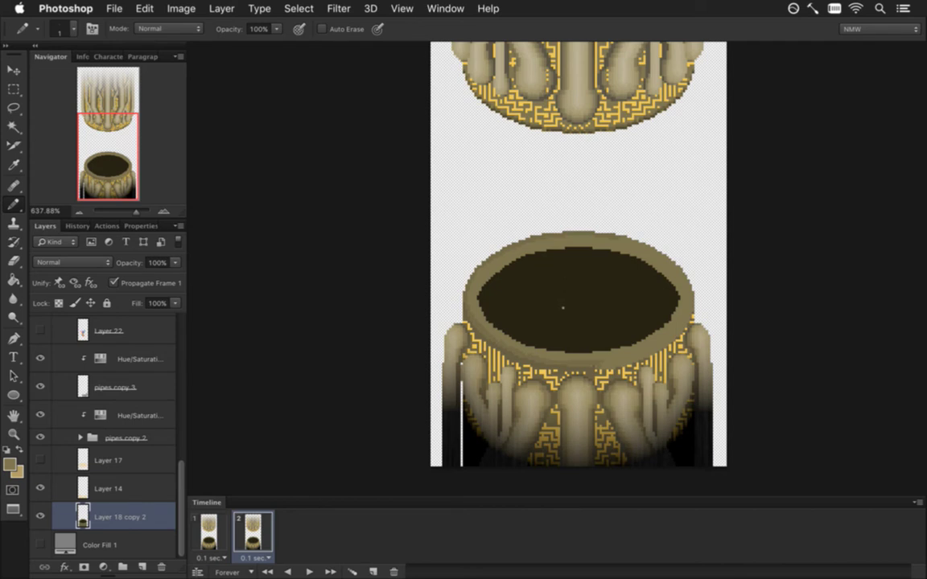
mouse_move(571, 315)
left_mouse_down()
mouse_move(502, 321)
mouse_move(554, 352)
left_mouse_up()
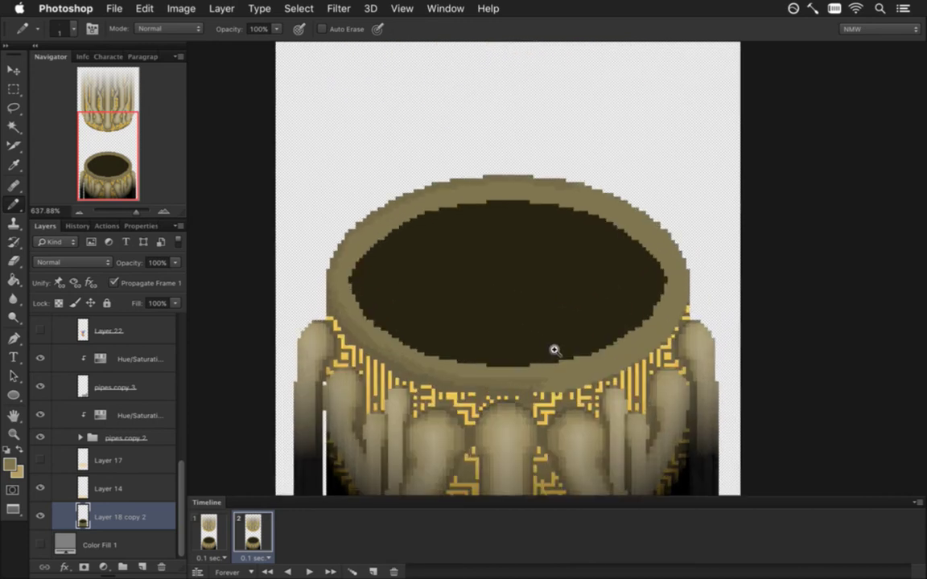
left_click(341, 307, "alt")
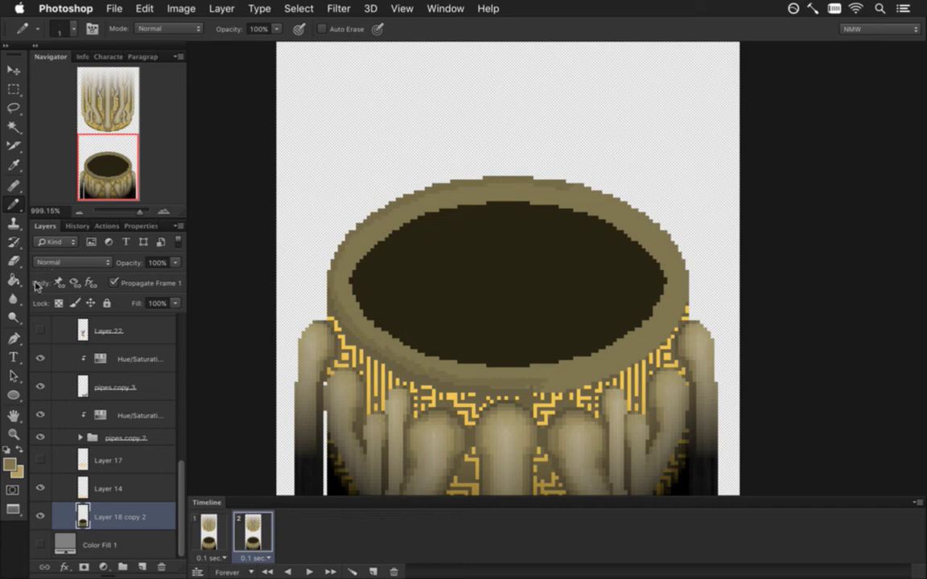
Step: Select the rim's lighter olive, pencil a slightly darker line along the upper-left inner edge of the opening, and clear the selection
key("w")
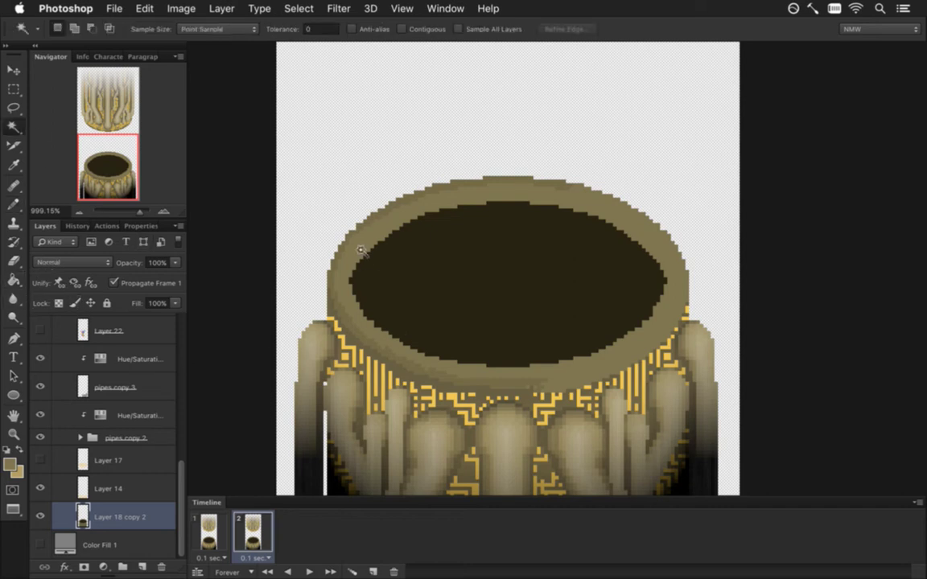
mouse_move(412, 356)
left_mouse_down()
mouse_move(431, 344)
mouse_move(383, 356)
left_mouse_up()
key("b")
left_click(374, 366, "alt")
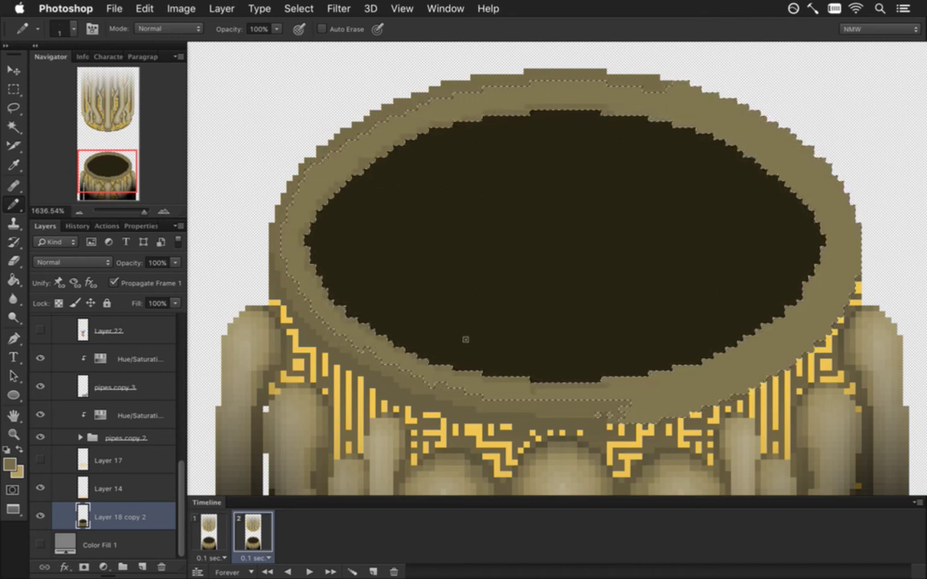
key("i")
key("b")
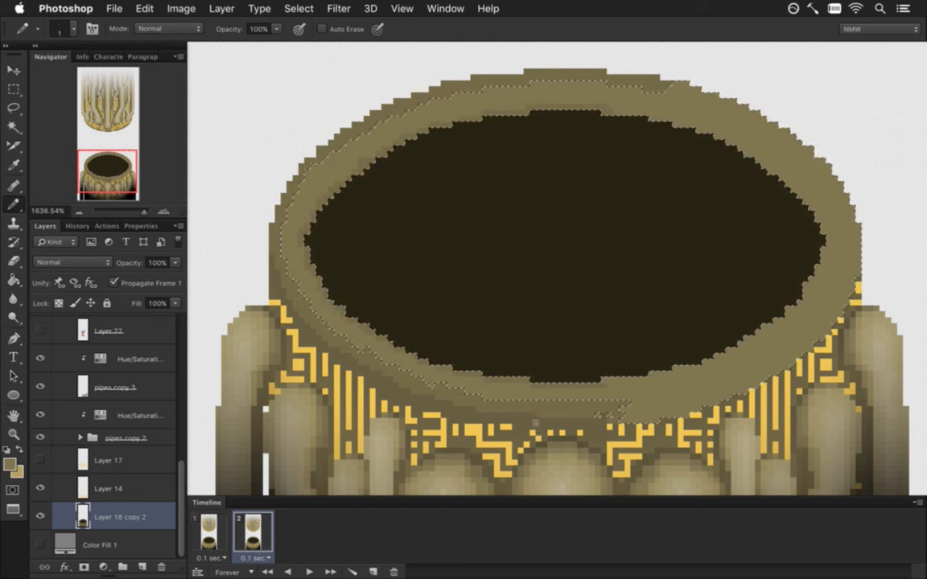
key("m")
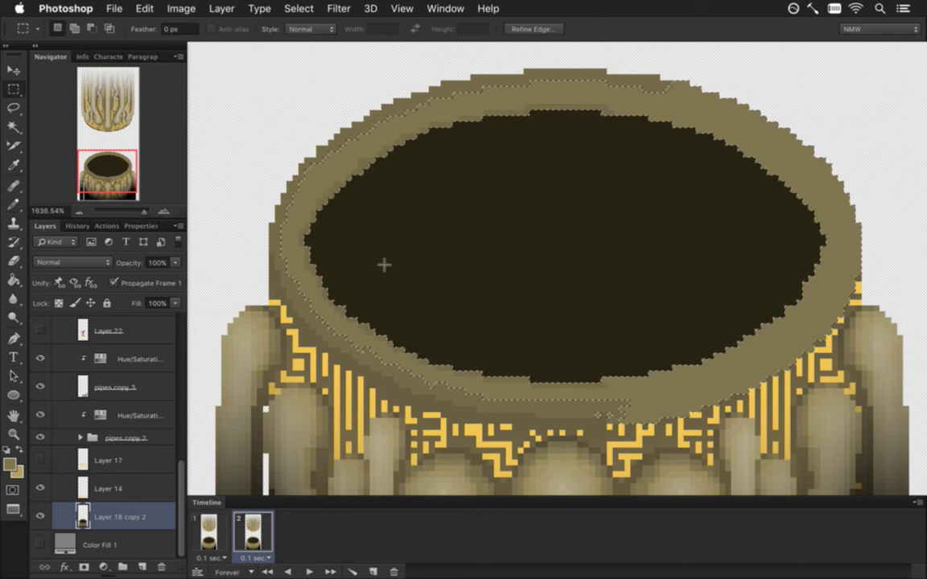
key("ctrl+0")
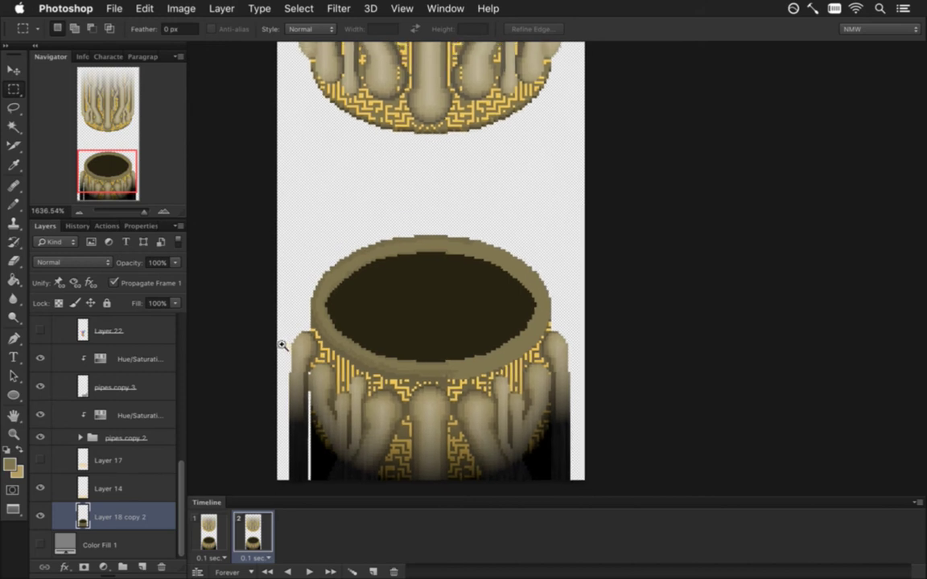
Step: Sample darker olives from the rim and pencil shading along the lower-left and bottom inner edge of the bowl's opening
left_click_drag(283, 345, 333, 345)
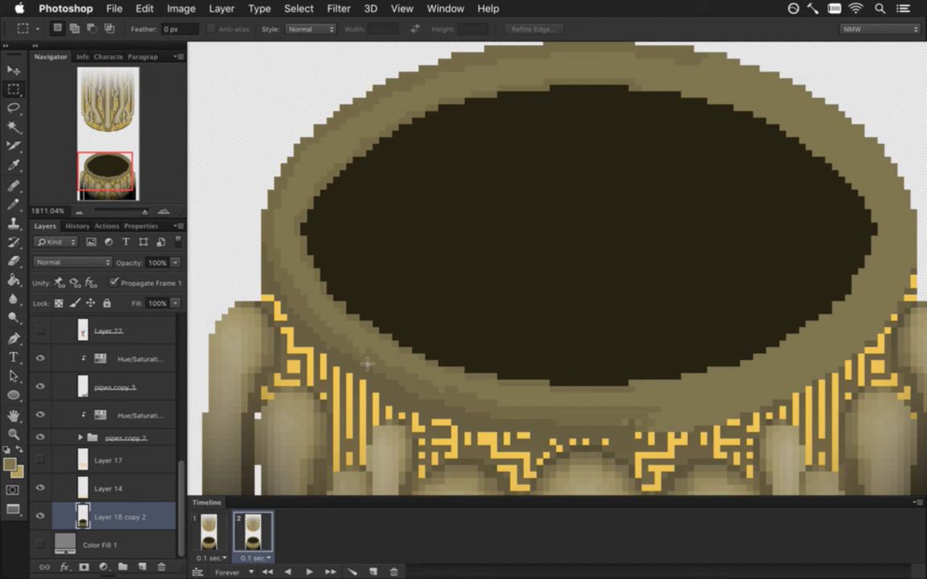
key("i")
left_click(405, 385)
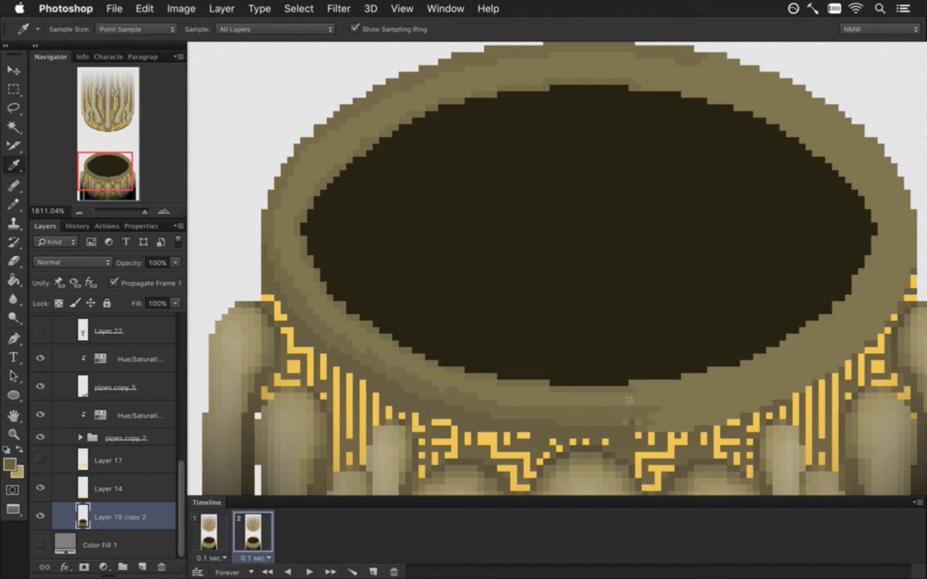
key("b")
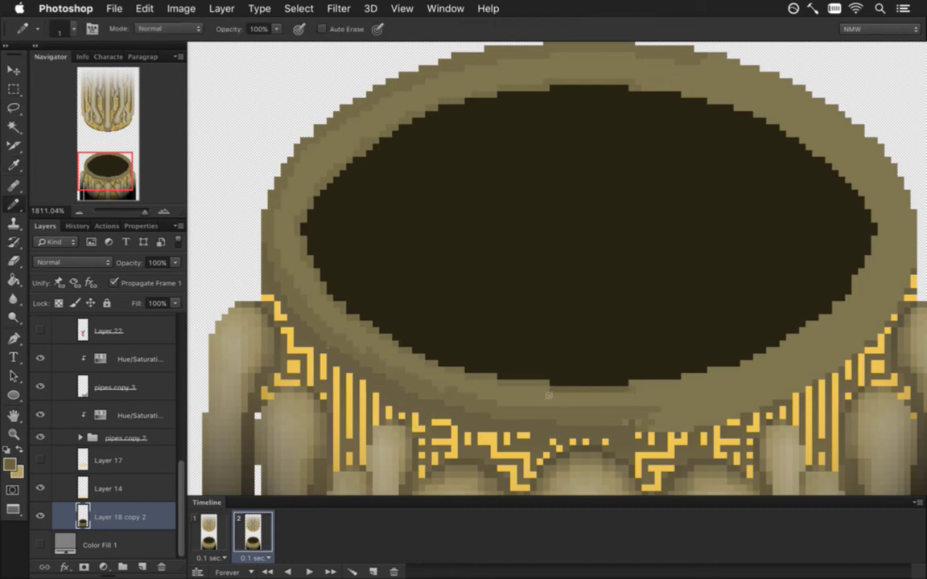
key("g")
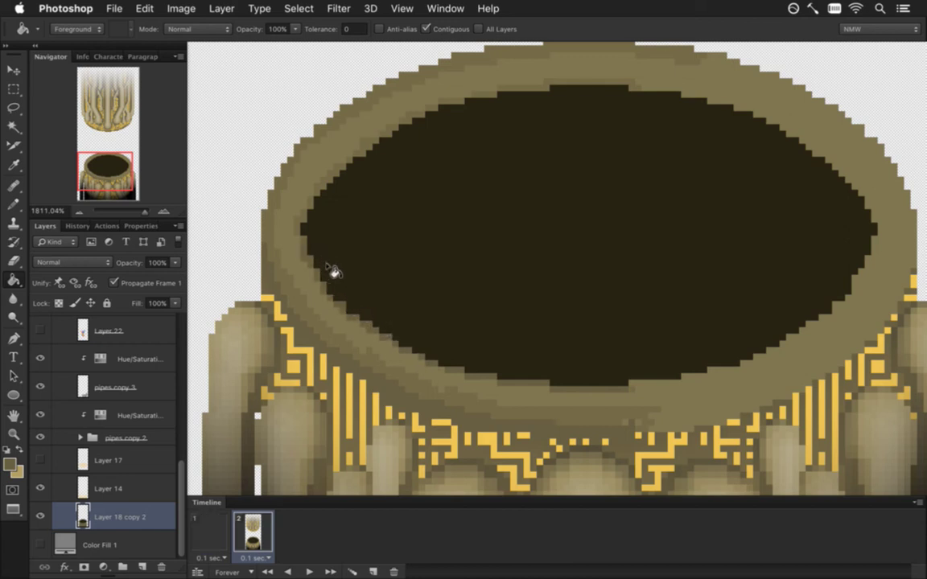
key("i")
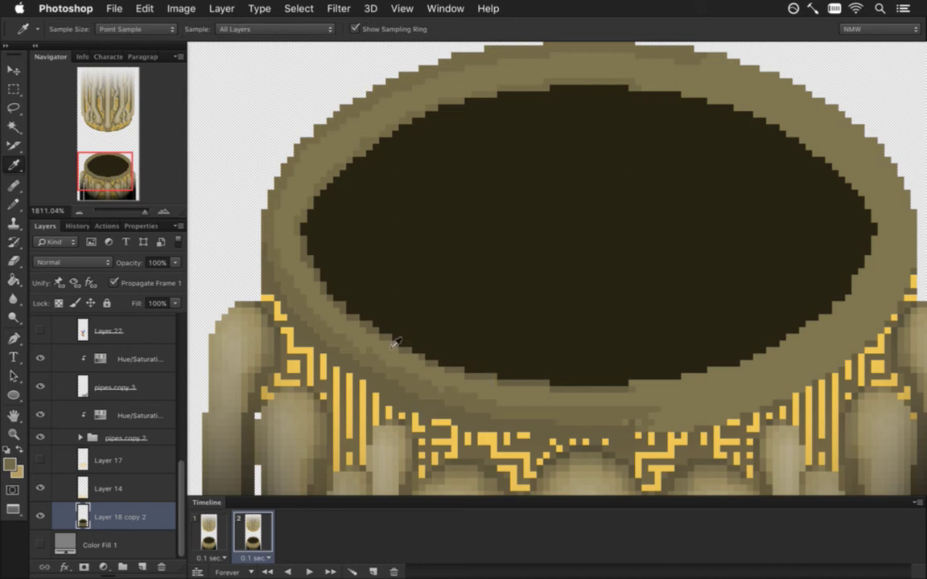
key("b")
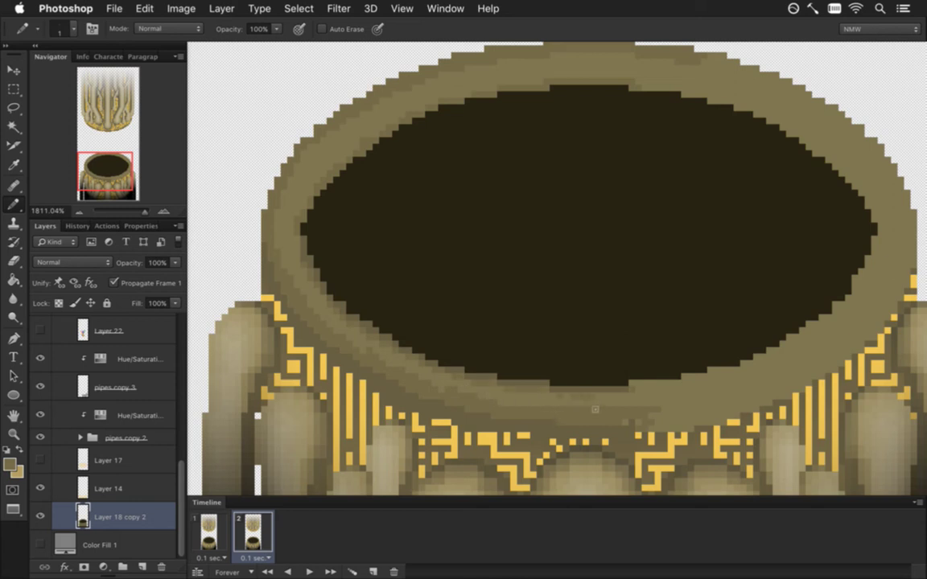
Step: Pencil the same olive shading along the top inner edge of the bowl's opening and review the whole bowl
scroll(450, 334, "down", 5)
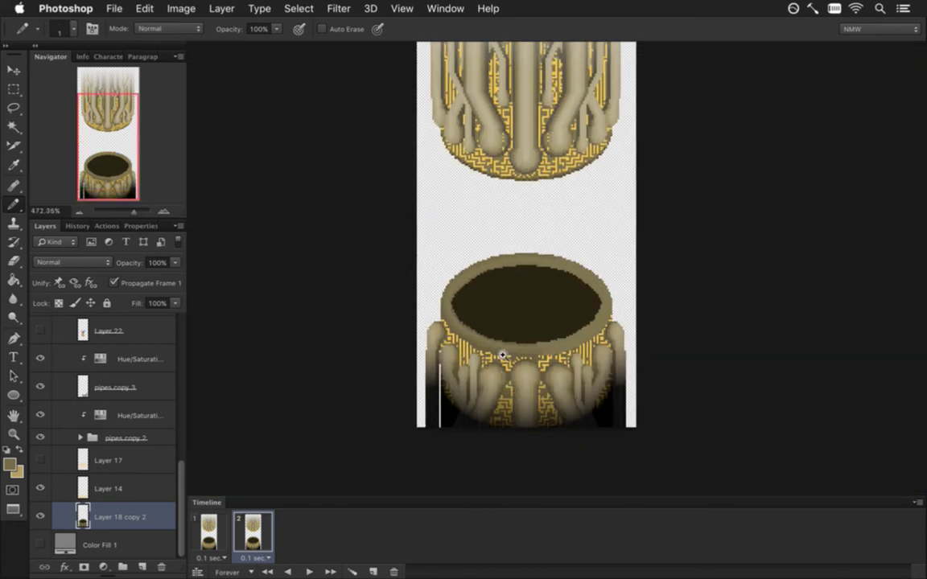
mouse_move(490, 296)
left_mouse_down()
mouse_move(540, 293)
mouse_move(525, 282)
left_mouse_up()
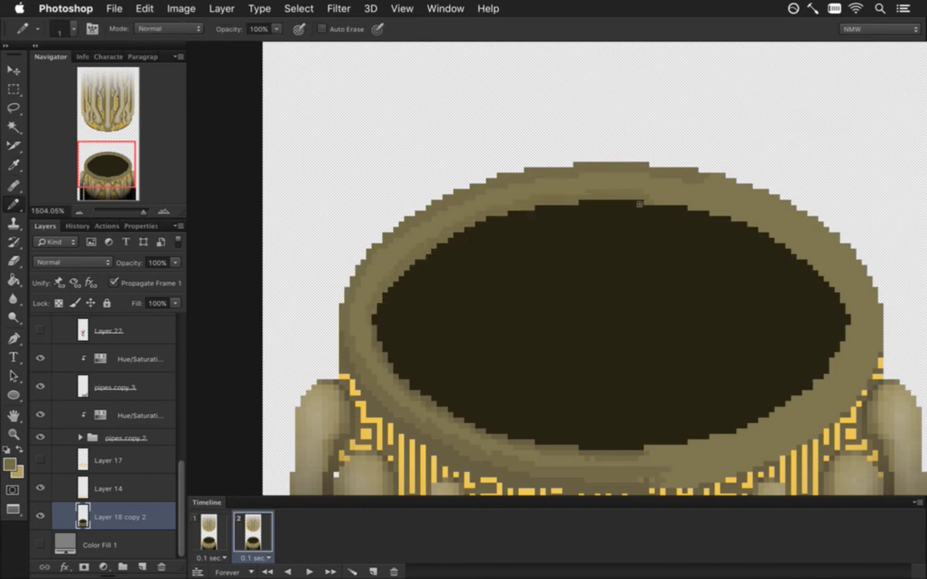
scroll(496, 306, "down", 5)
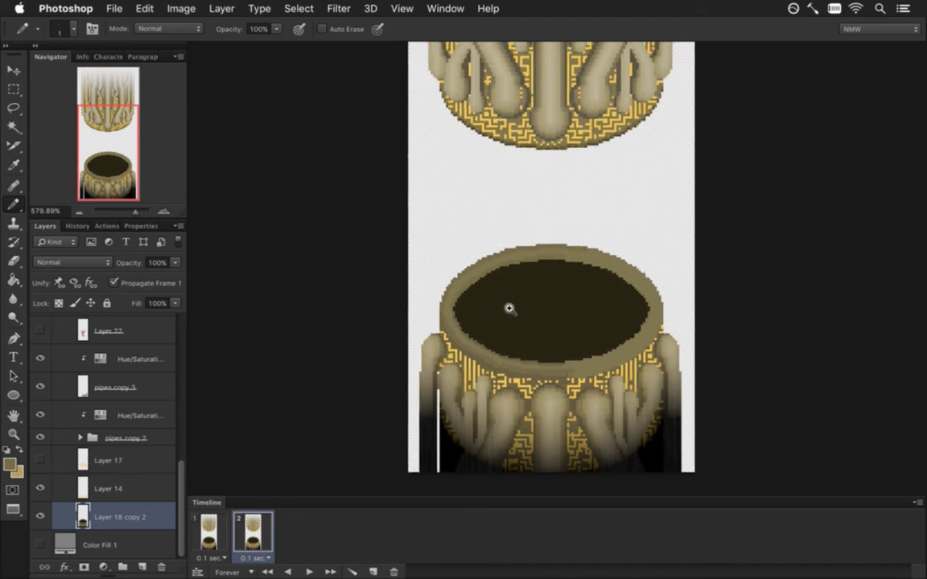
Step: Select the rim's shading band, pencil a darker olive line along the opening's upper-left inner edge, and clear the selection
scroll(509, 308, "up", 4)
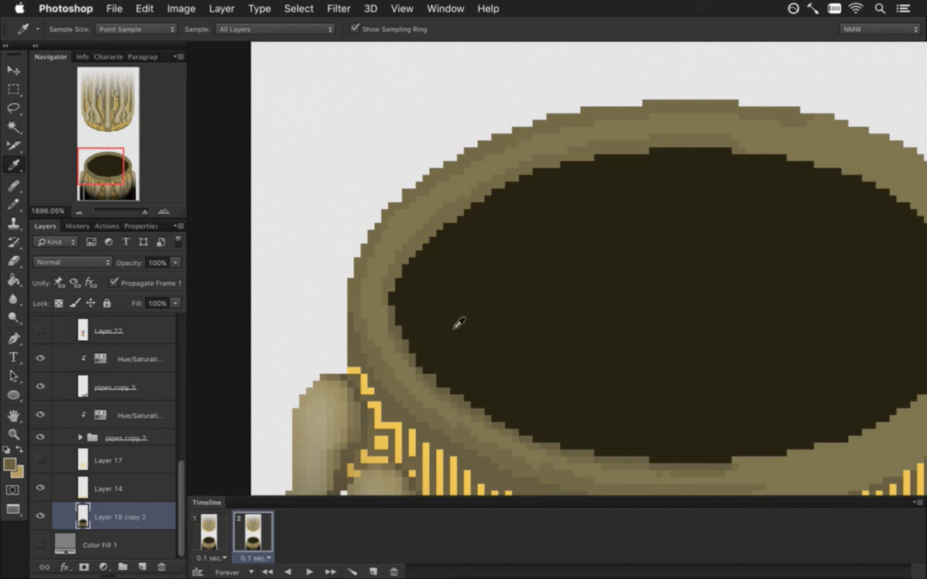
key("w")
left_click(412, 249)
key("b")
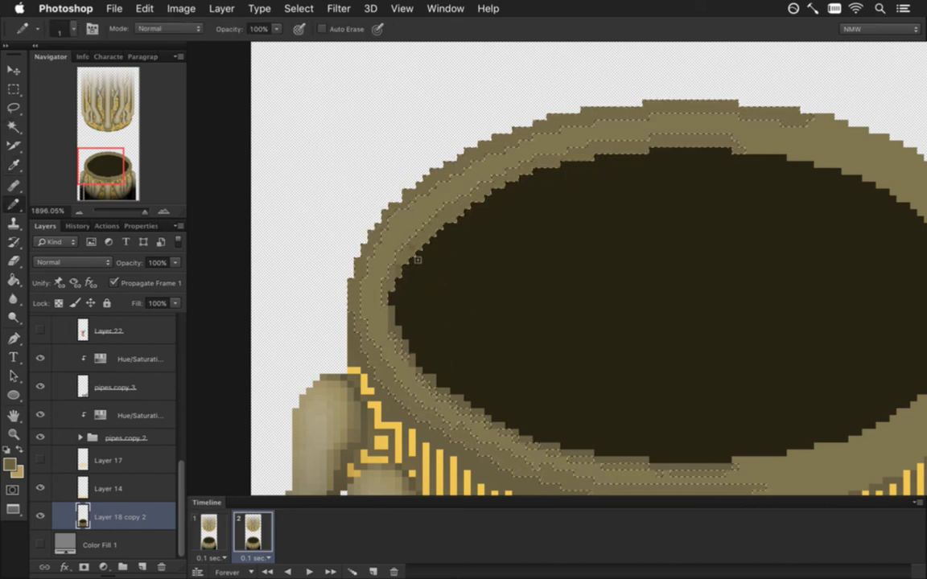
key("super+x")
key("super+c")
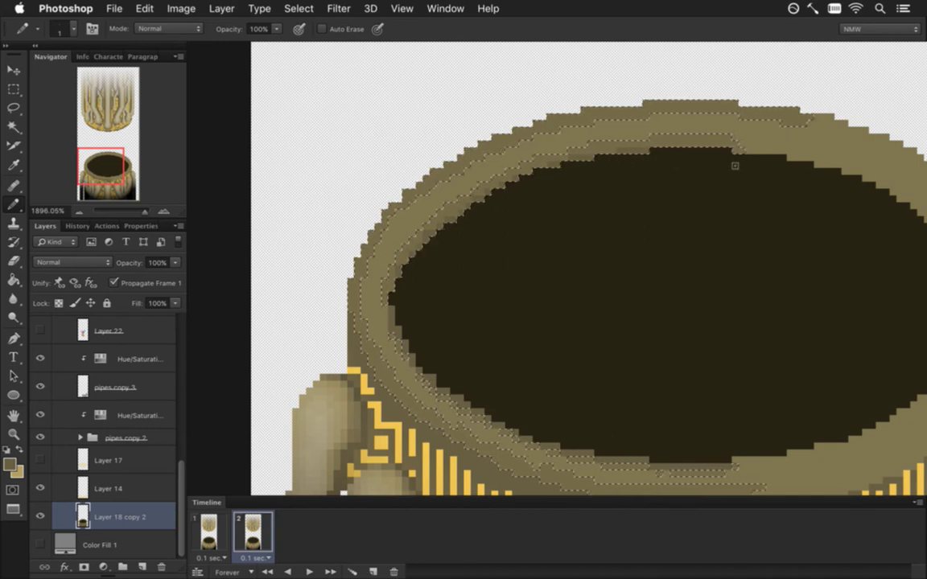
key("m")
key("super+d")
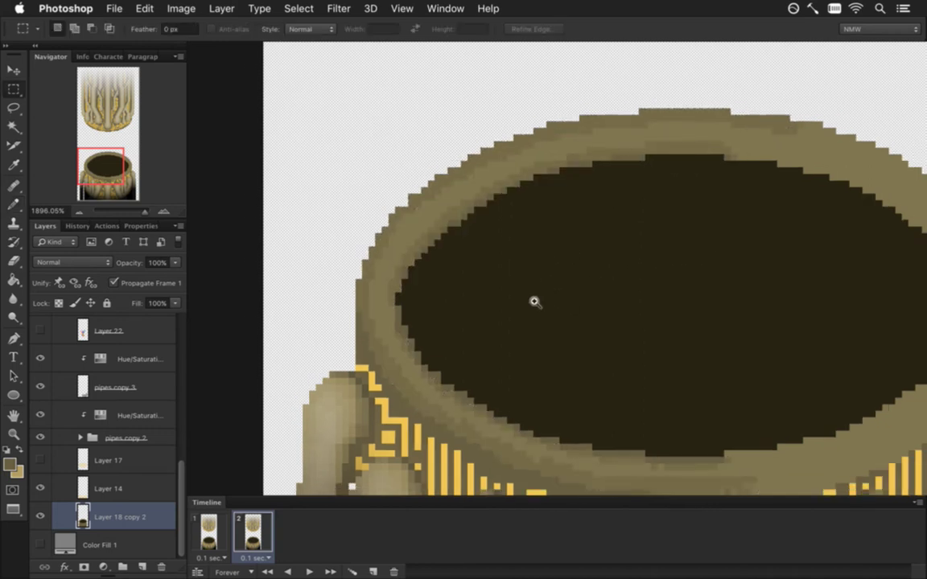
scroll(534, 300, "down", 5)
left_click_drag(573, 307, 488, 273)
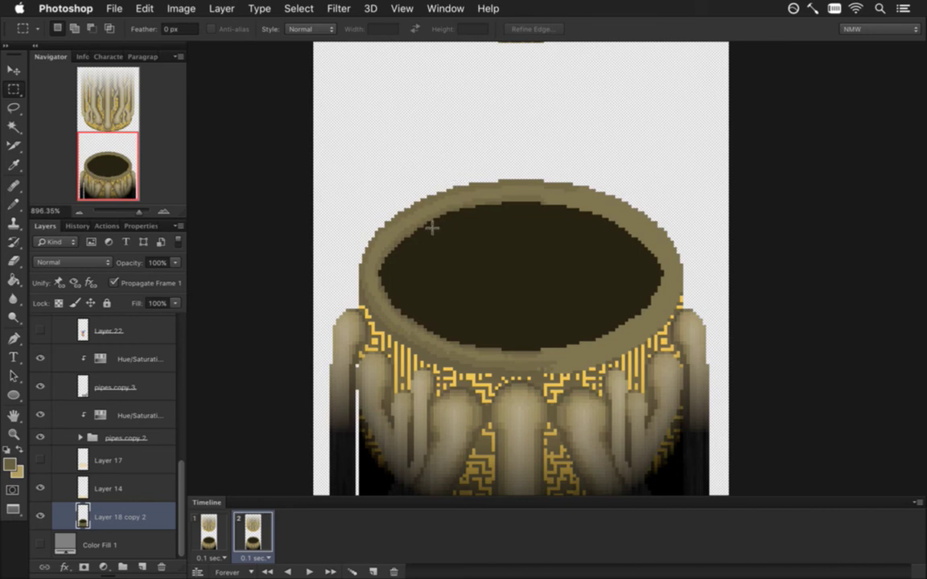
Step: Sample the rim's lighter olive and pencil over the inner part of the upper-left outer shading to thin it, then review the bowl
key("i")
scroll(423, 213, "up", 4)
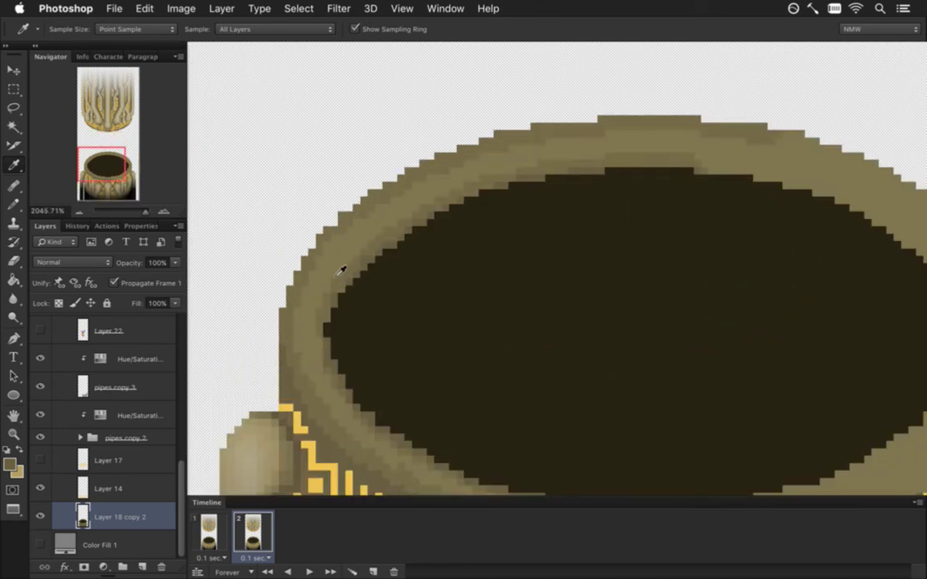
key("b")
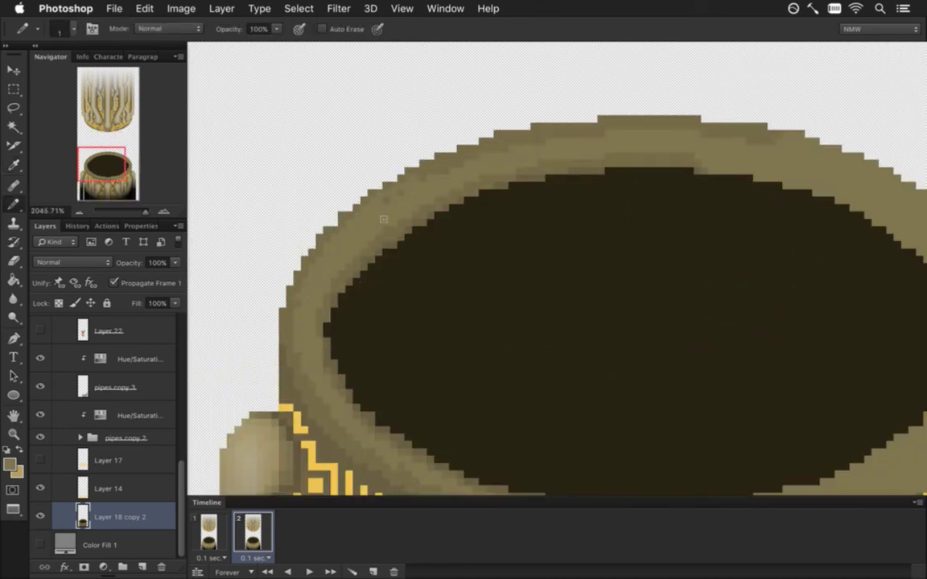
key("super+z")
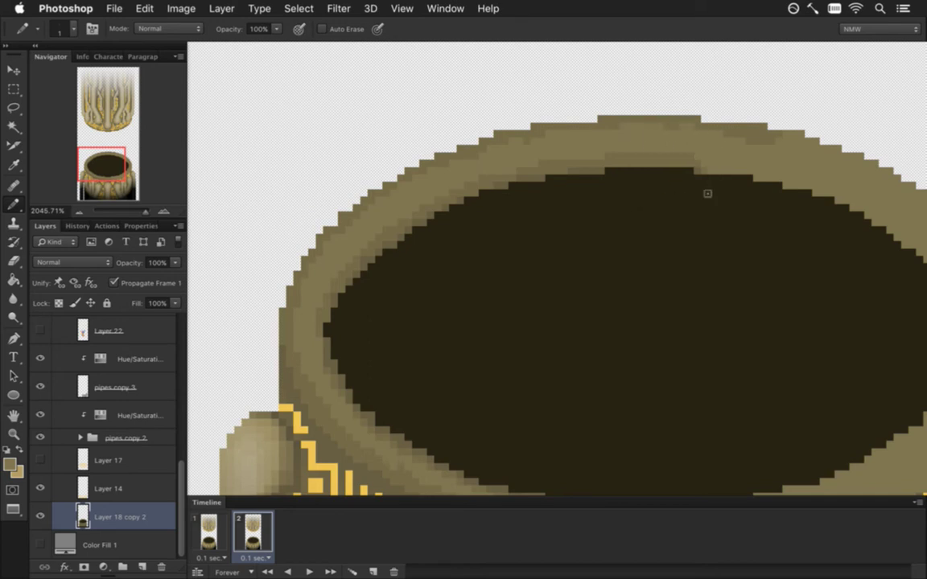
scroll(563, 211, "down", 3)
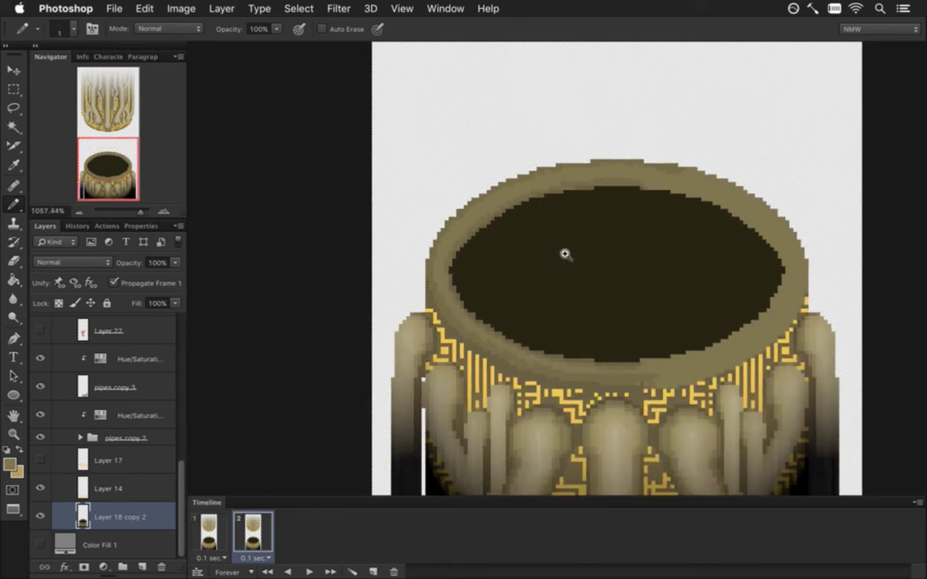
left_click_drag(592, 243, 516, 244)
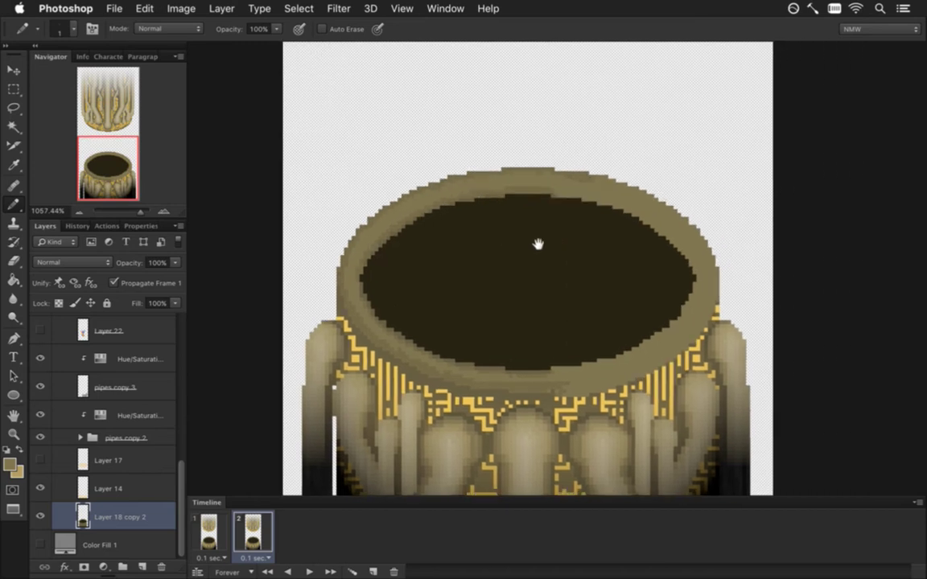
scroll(507, 275, "down", 4)
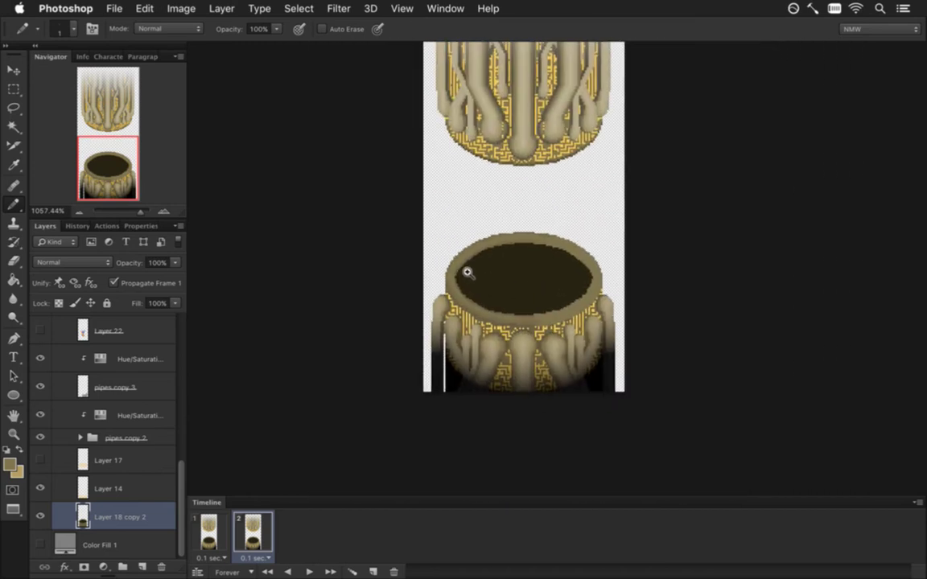
scroll(466, 273, "up", 3)
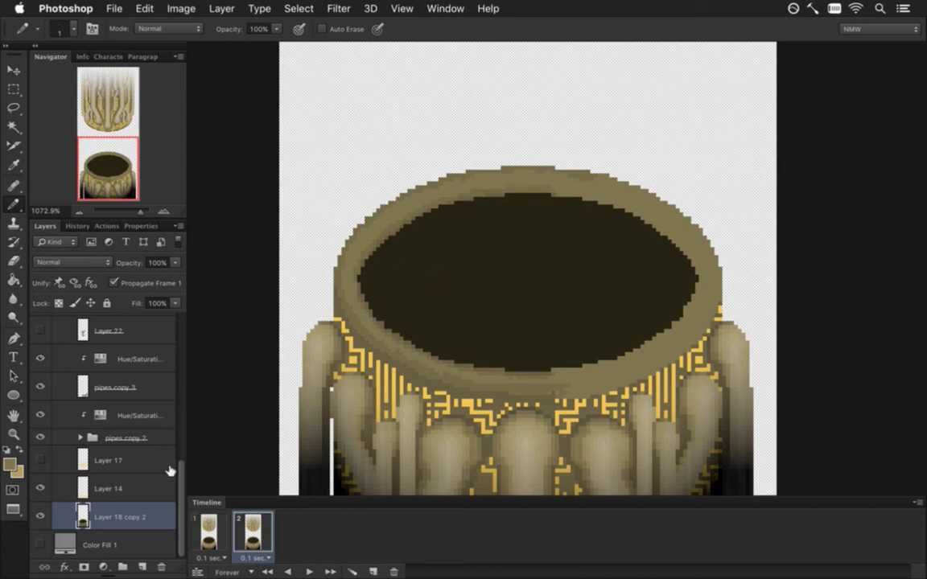
Step: Preview Layer 17's circuit pattern over the bowl, hide the layer again and load its pixels as a selection
left_click(85, 455)
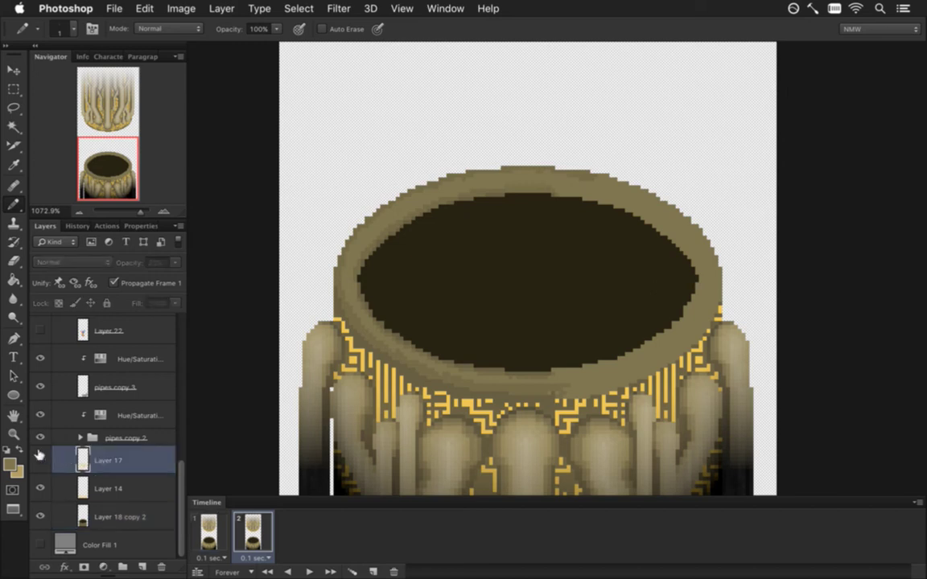
left_click(41, 460)
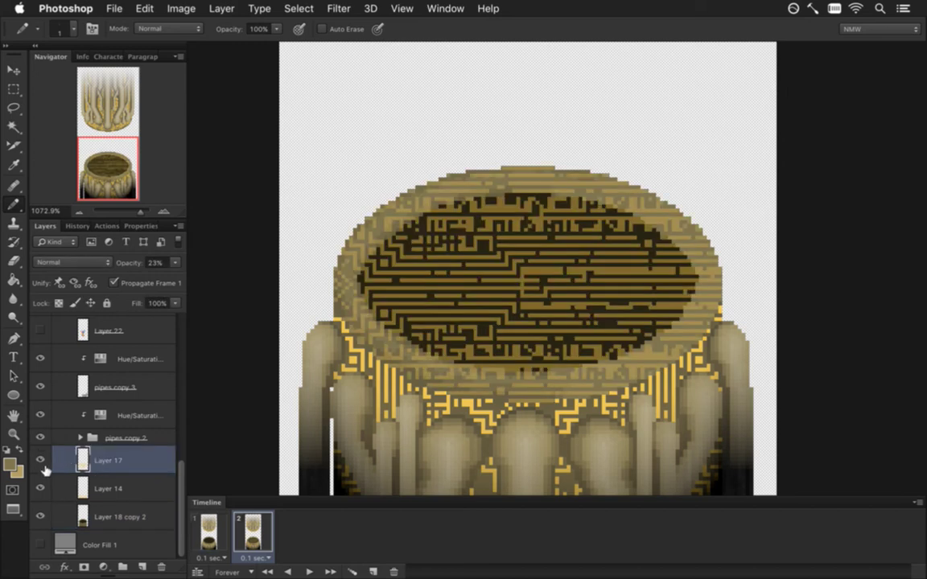
left_click(41, 458)
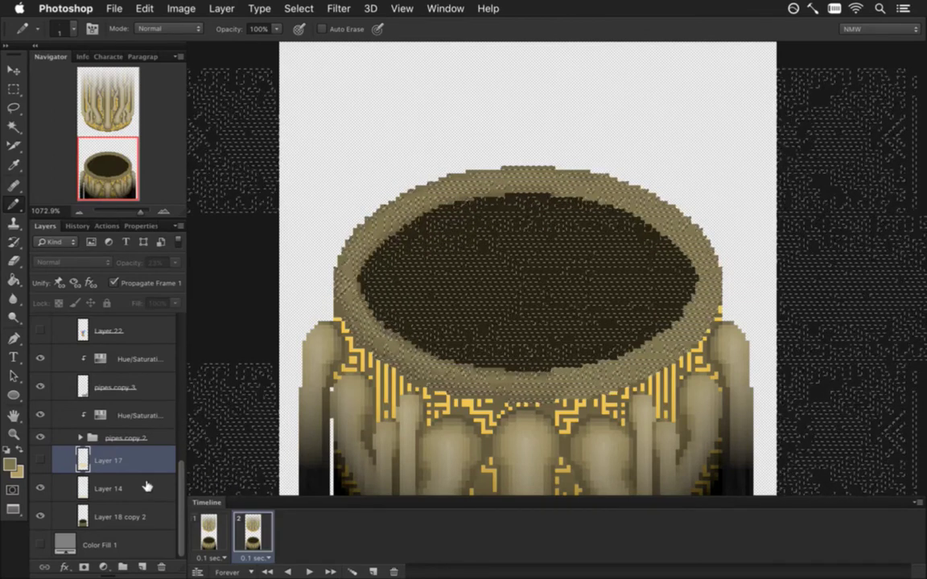
Step: On Layer 18 copy 2, pencil a test patch of olive at 20% opacity inside the opening and sample the blended dark olive
key("i")
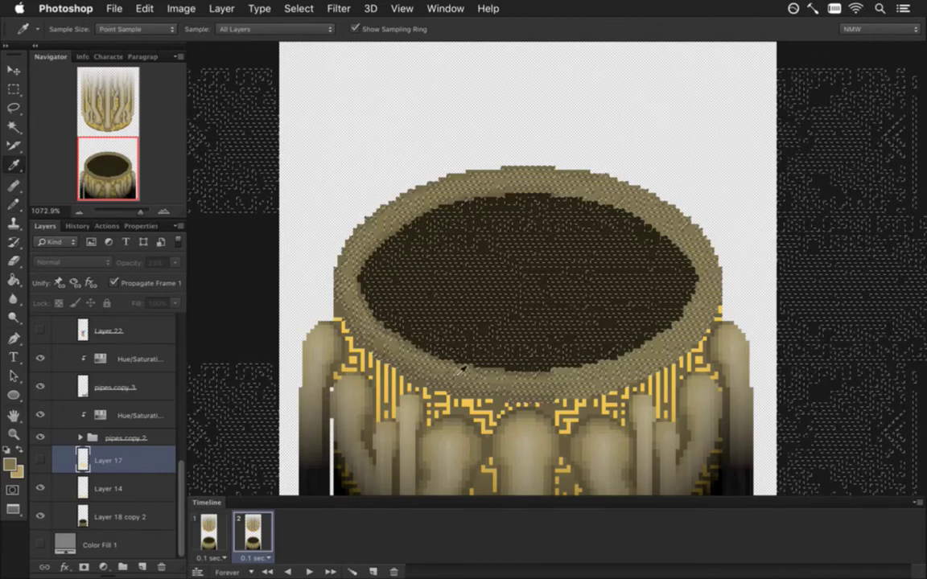
left_click(401, 386)
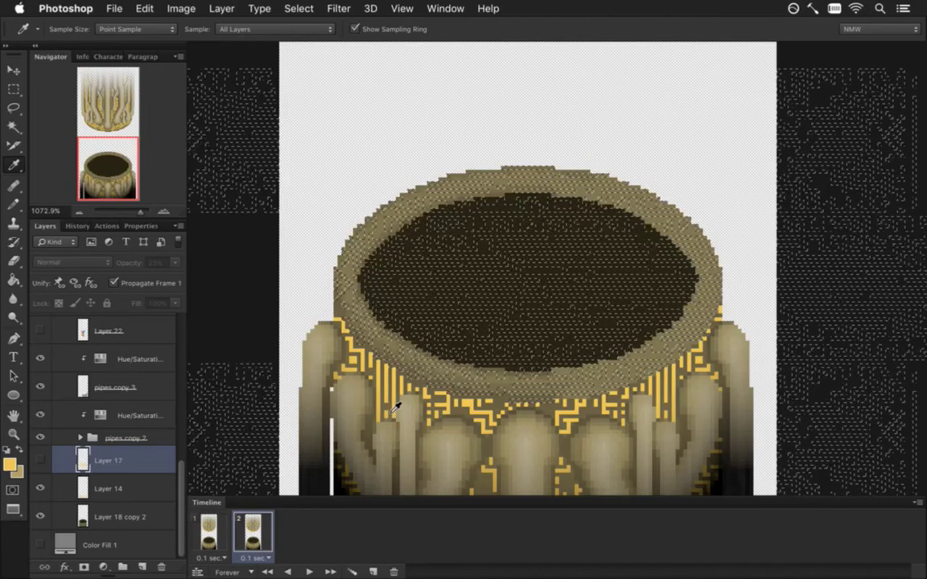
left_click(395, 231)
key("b")
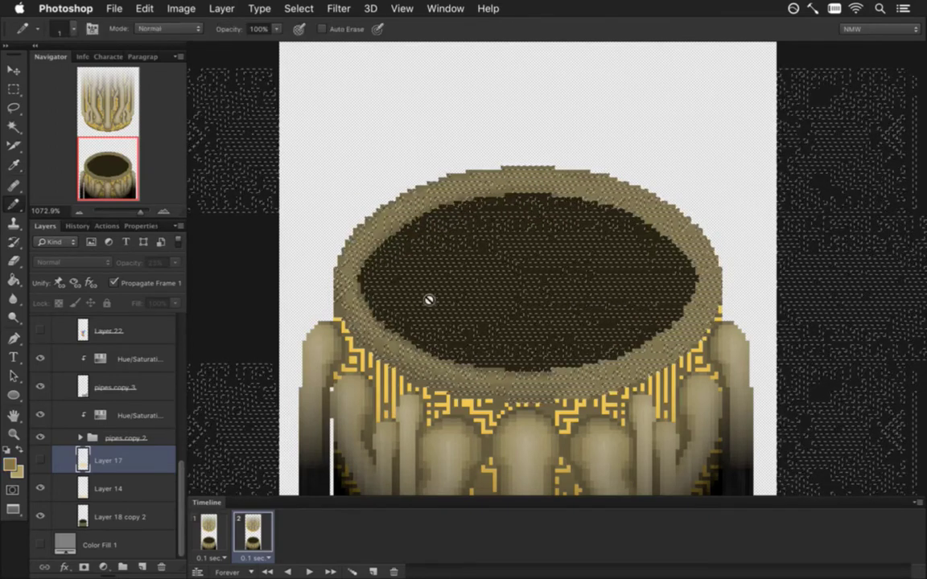
left_click(95, 511)
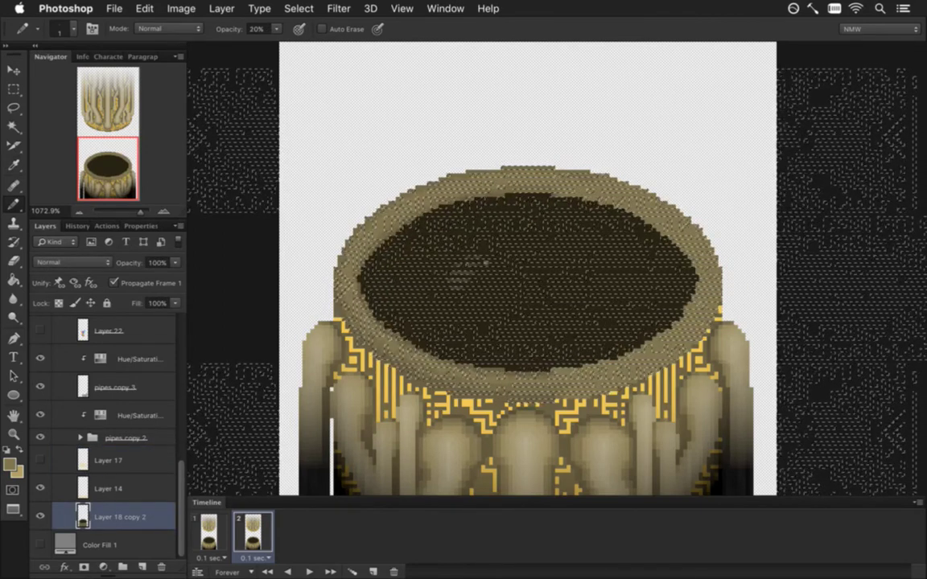
key("i")
left_click(481, 273)
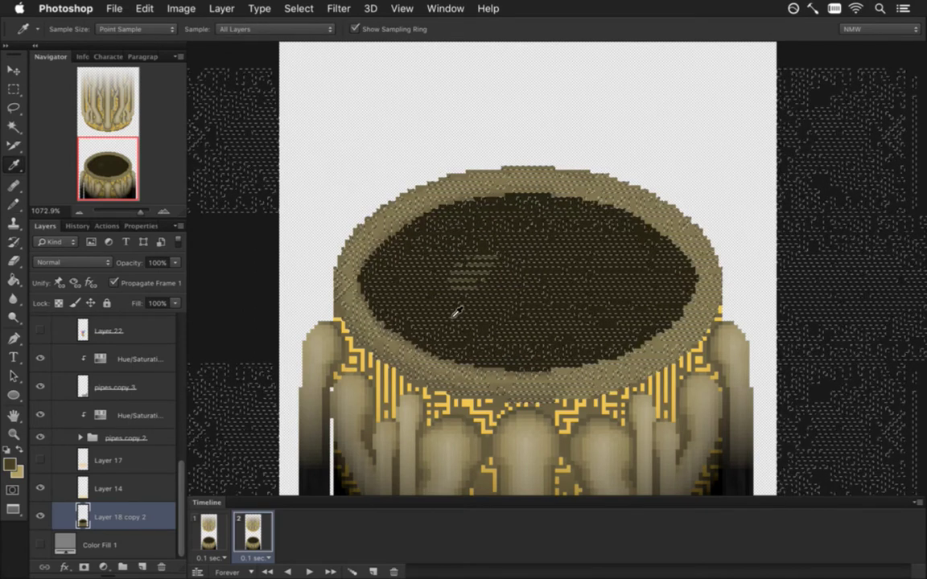
Step: Pencil the dark olive circuit pattern across the whole opening at 100% opacity, reducing the brush from 40 to 4 px, and clear the selection
key("b")
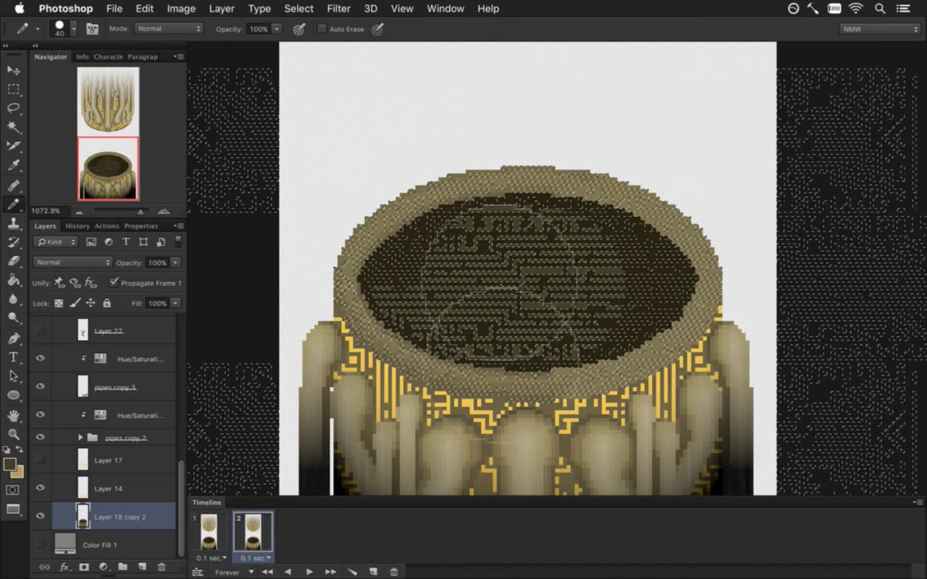
key("bracketleft")
key("bracketleft")
key("bracketleft")
key("bracketleft")
key("bracketleft")
key("bracketleft")
key("bracketleft")
key("bracketleft")
key("bracketleft")
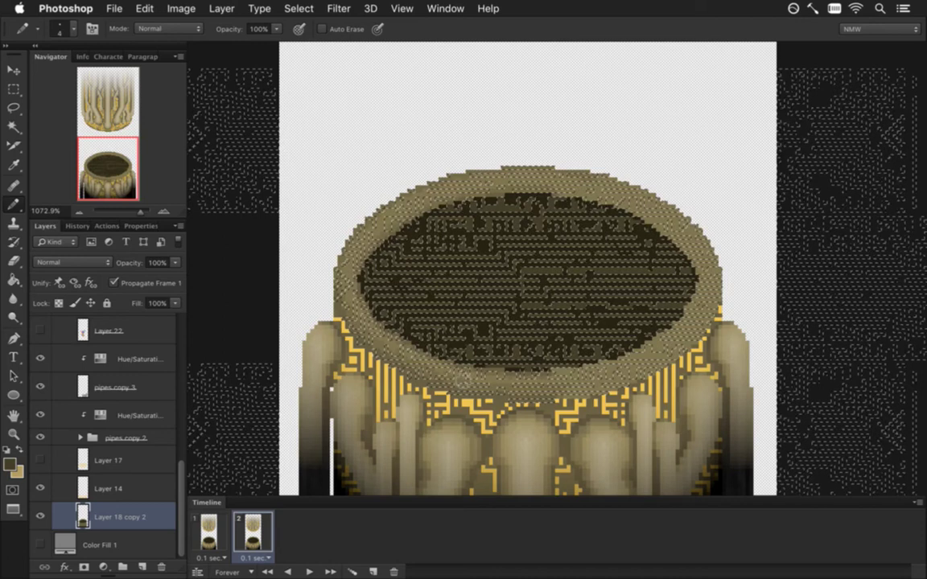
key("m")
key("super+d")
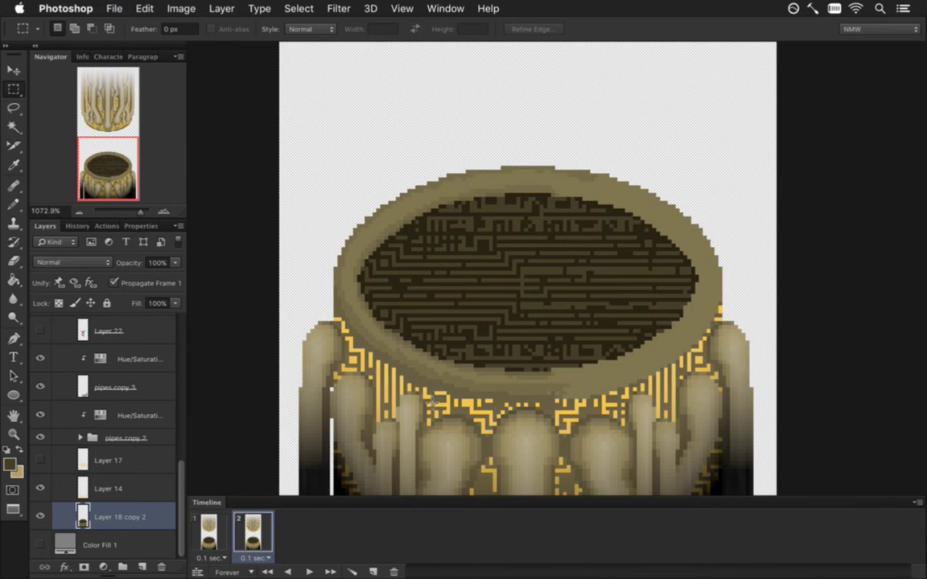
Step: Sample the darkest olive inside the bowl's opening and pencil 1 px corrections into the circuit pattern on Layer 18 copy 2
left_click(388, 296, "alt")
left_click(375, 299, "alt")
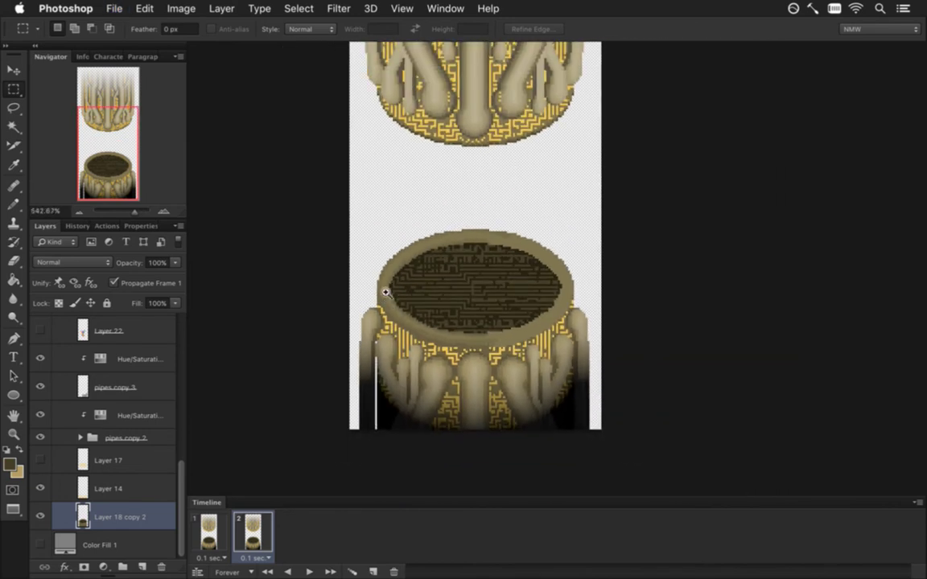
left_click_drag(396, 288, 475, 290)
key("i")
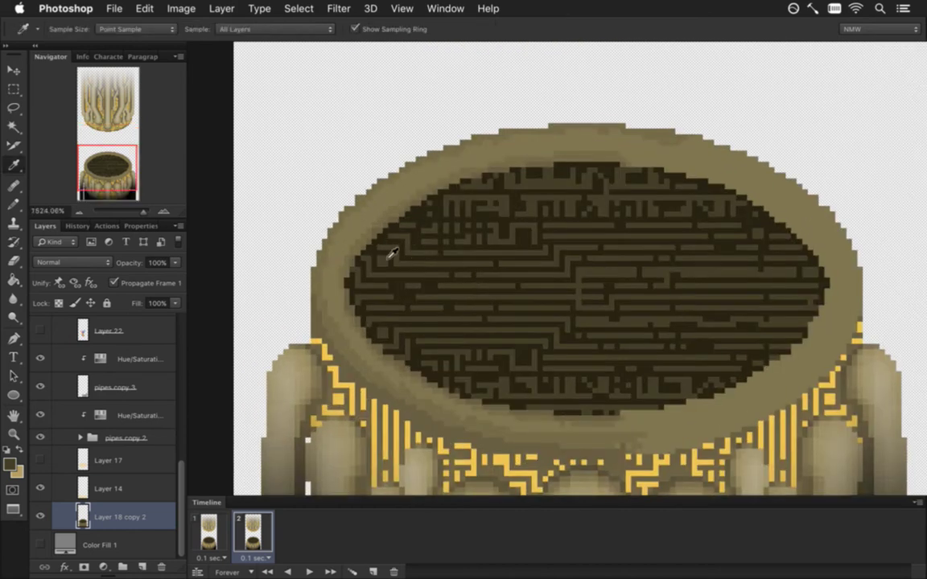
key("b")
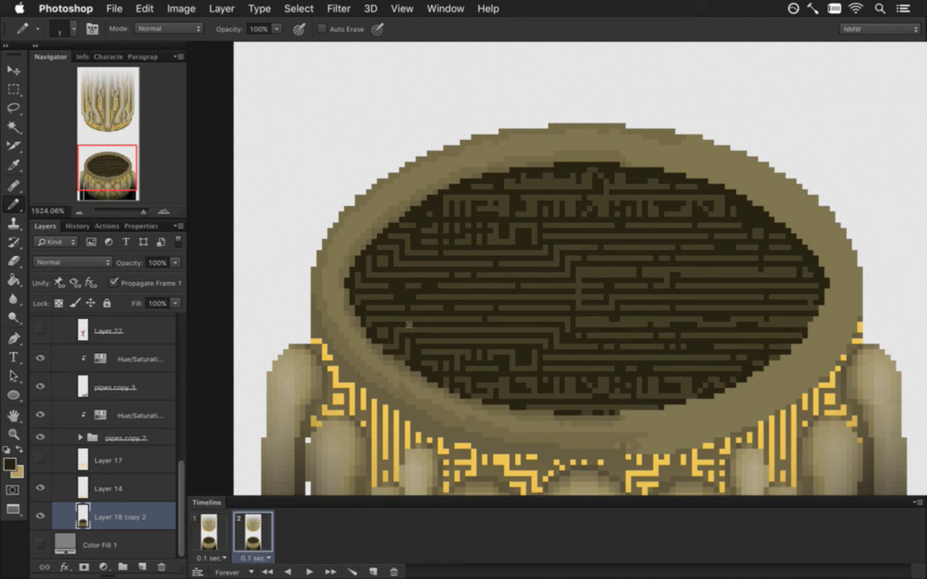
Step: Select all the lighter circuit lines inside the opening by color with the Magic Wand and sample the dark olive background between them
scroll(523, 312, "down", 3)
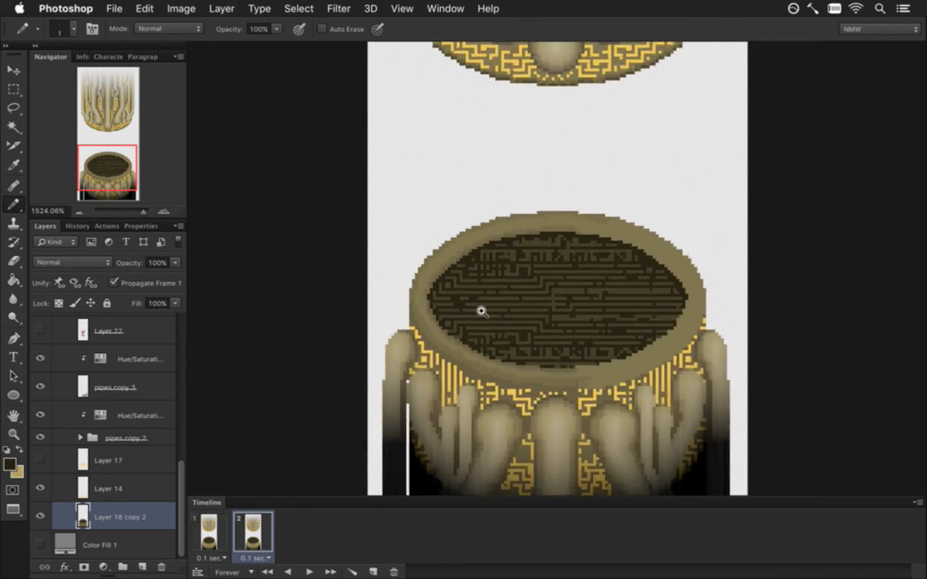
key("i")
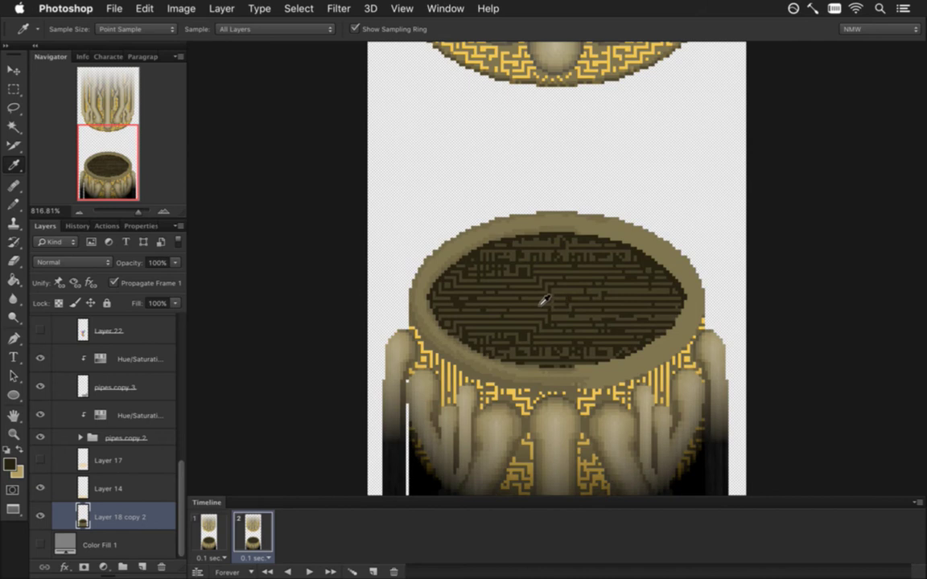
key("w")
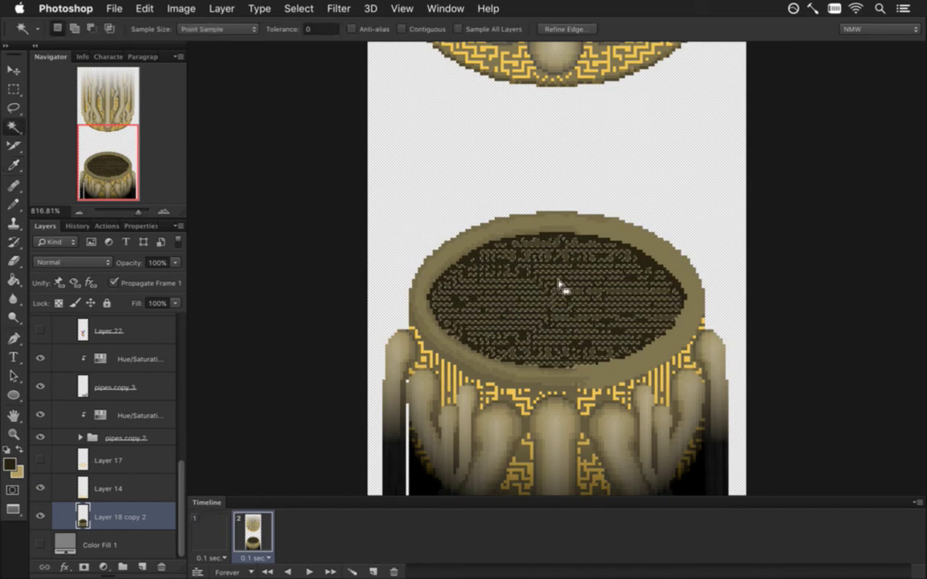
scroll(564, 293, "up", 2)
scroll(604, 291, "up", 2)
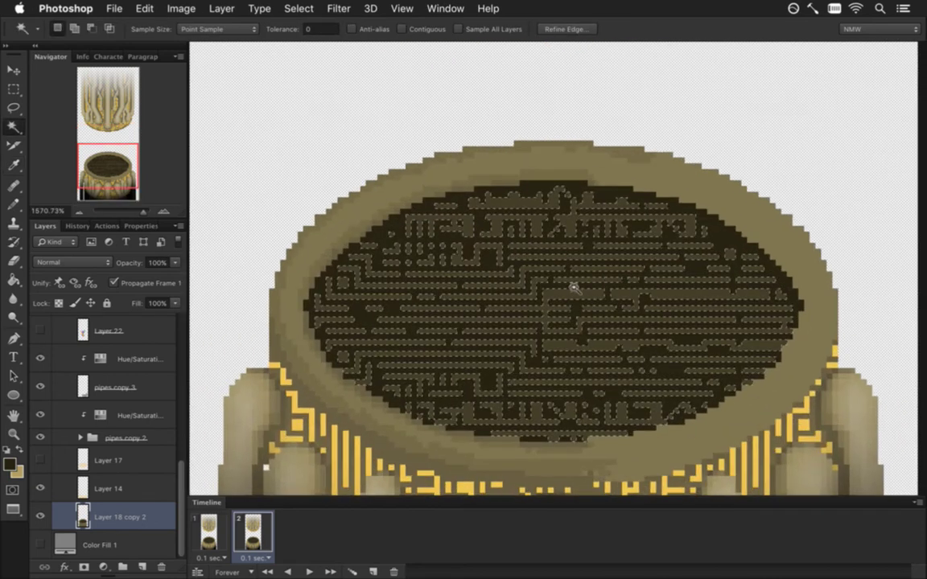
key("i")
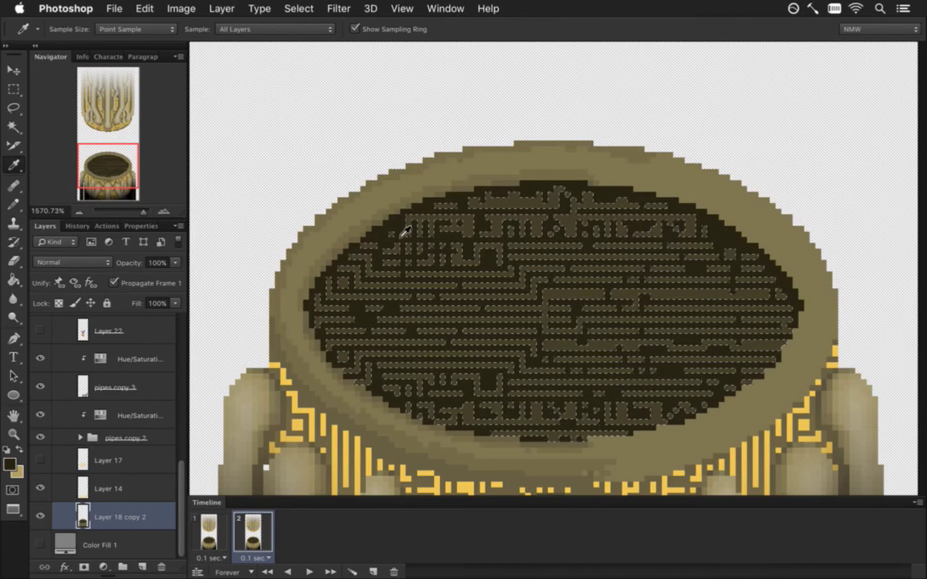
left_click(402, 230)
left_click_drag(403, 230, 421, 220)
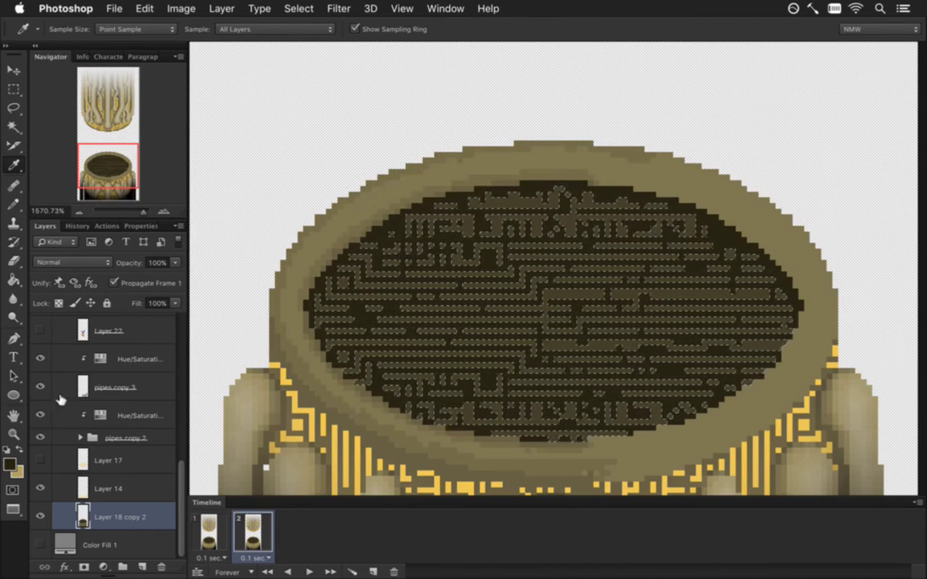
Step: Set the foreground color to 000000, pencil over the selected circuit lines with a 45 px brush, and clear the selection
left_click(9, 463)
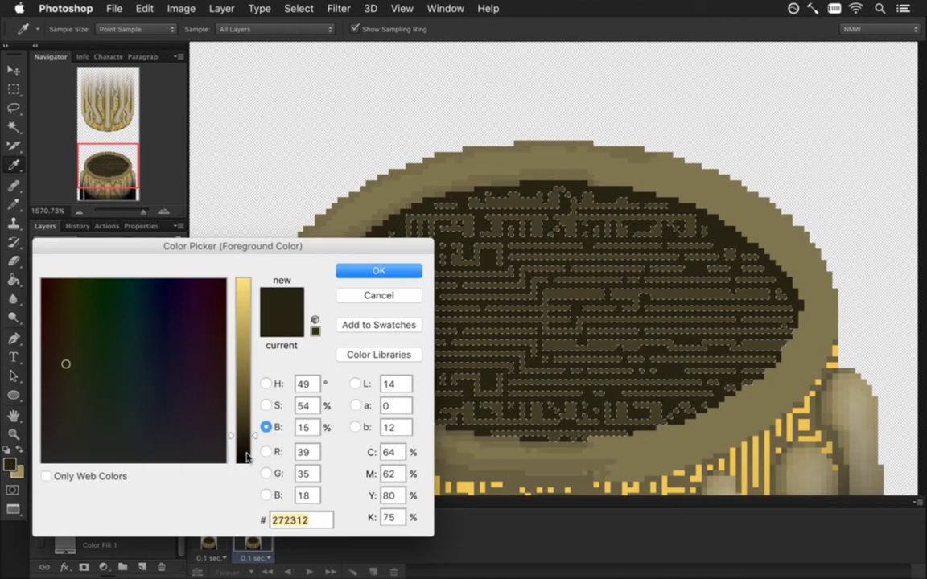
type("000000")
left_click(360, 275)
key("b")
key("bracketright")
key("bracketright")
key("bracketright")
key("bracketright")
key("bracketright")
key("bracketright")
key("bracketright")
key("bracketright")
key("bracketright")
key("bracketright")
key("bracketright")
key("bracketright")
key("bracketright")
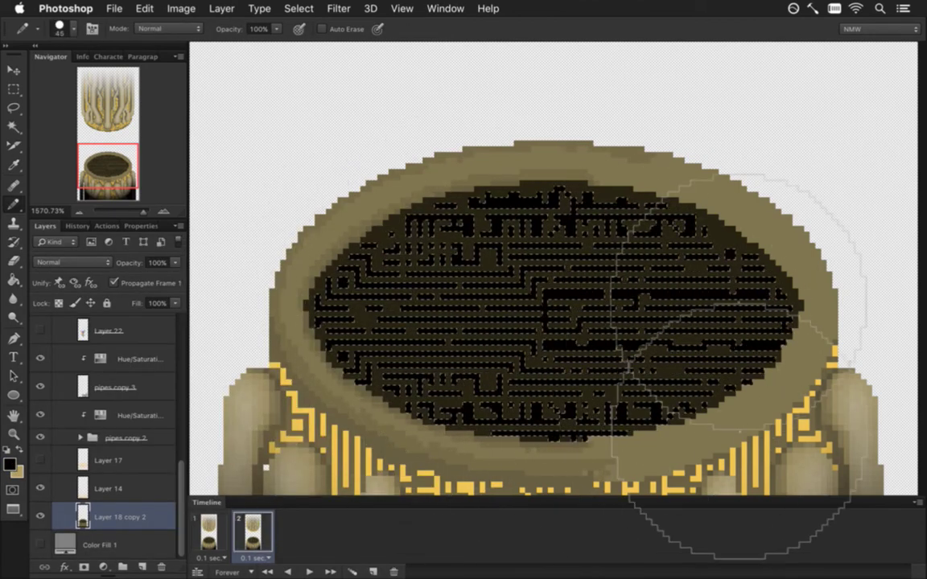
key("m")
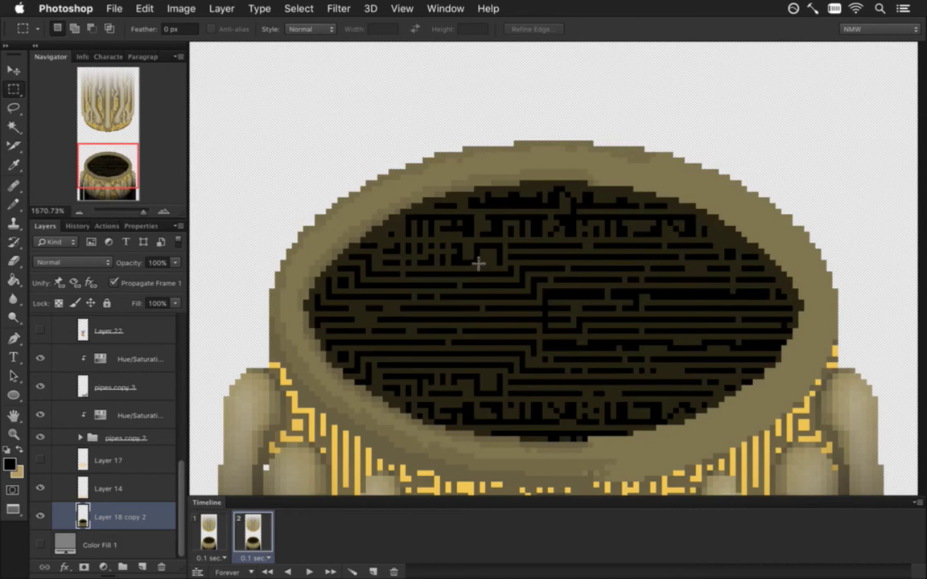
left_click_drag(485, 292, 407, 279)
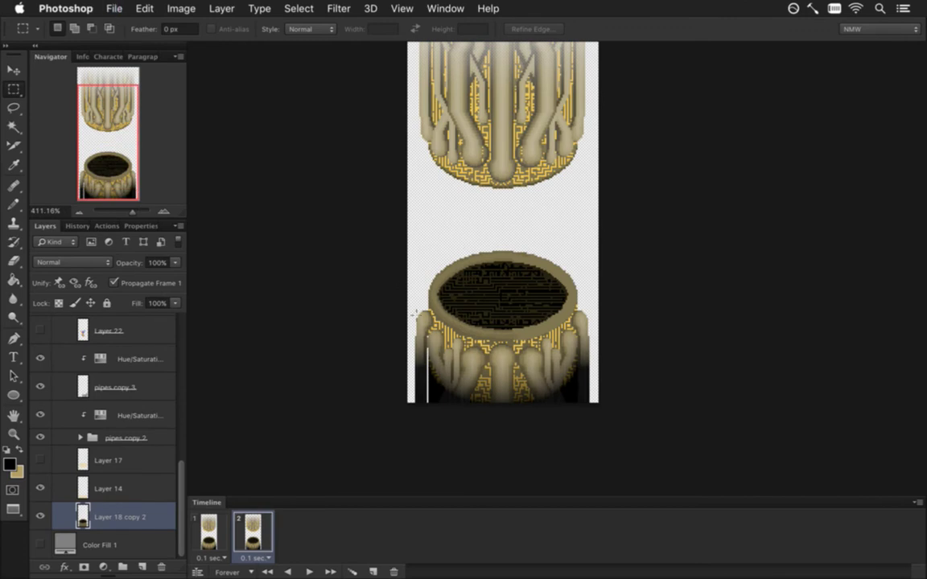
Step: Go to frame 1 and render all frames as the Engine.png PNG sequence in the Backgrounds folder, replacing the existing files
left_click(208, 533)
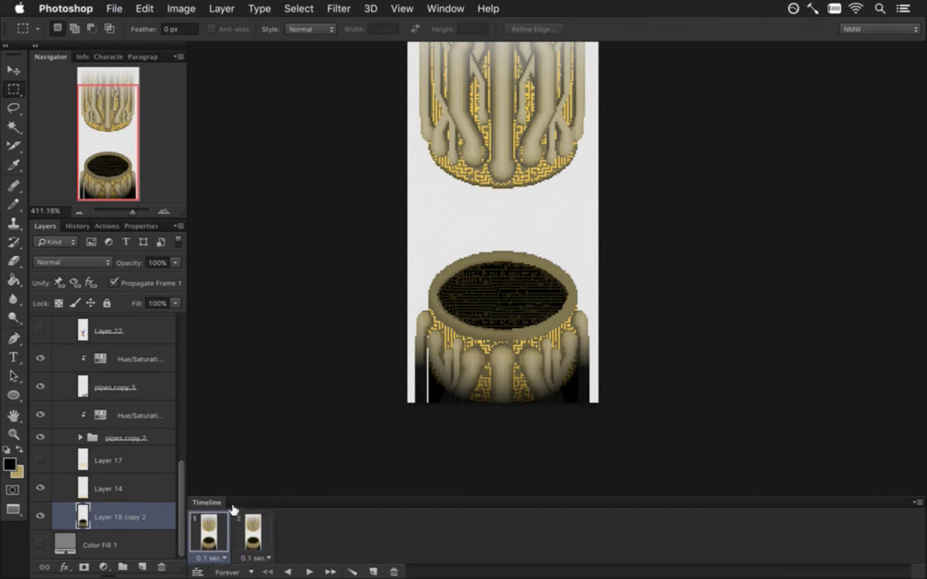
key("super+alt+shift+r")
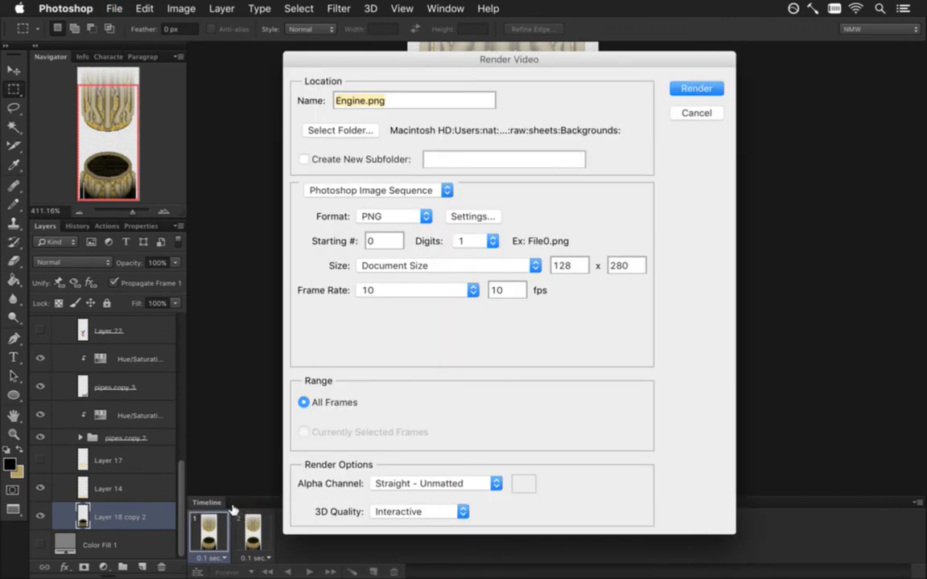
key("super+Tab")
key("super+Tab")
key("super+Tab")
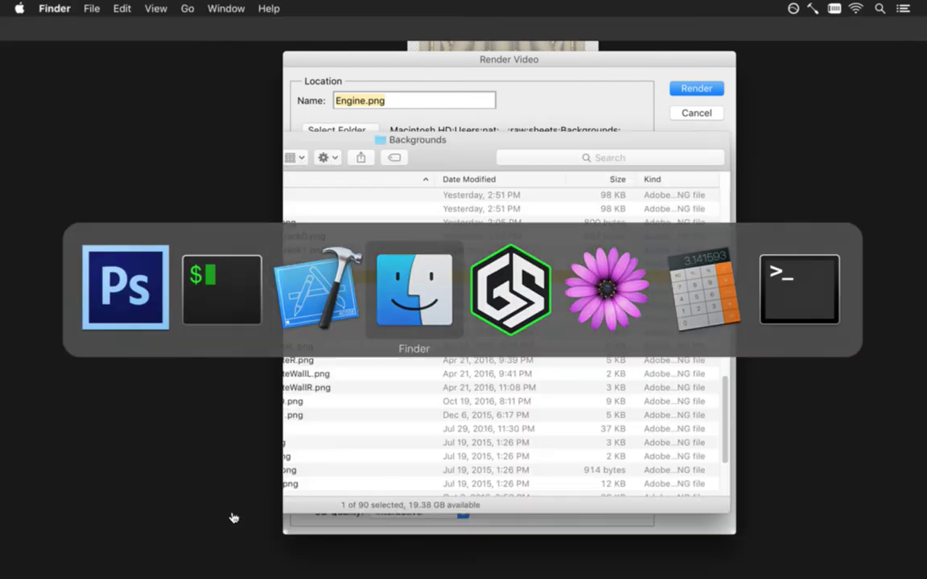
key("super+Tab")
key("Return")
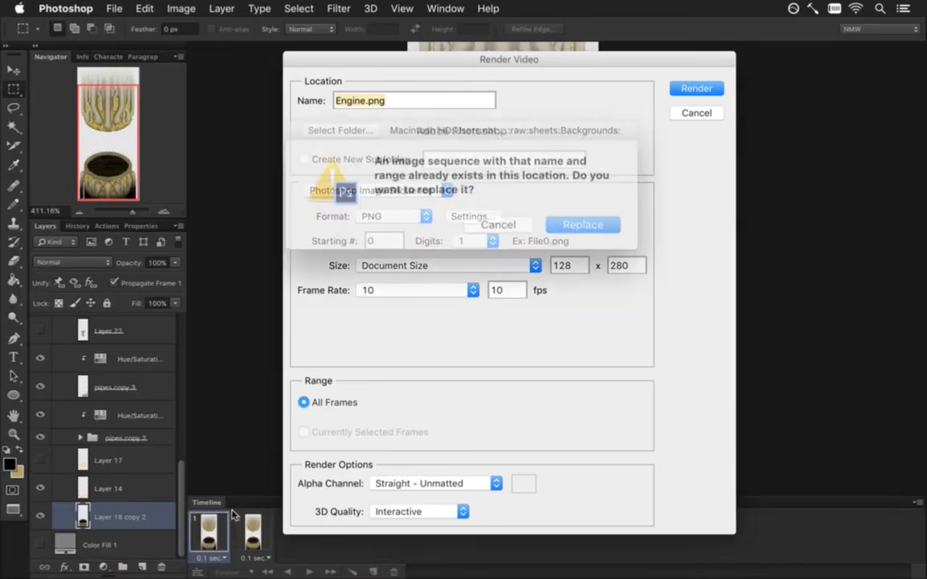
key("Return")
Step: Switch to iTerm2, build and run Songbringer with make, check the engine bowl in the game, and quit it
key("super+Tab")
type("cd ~/code/Songbringer && make && make run")
key("Return")
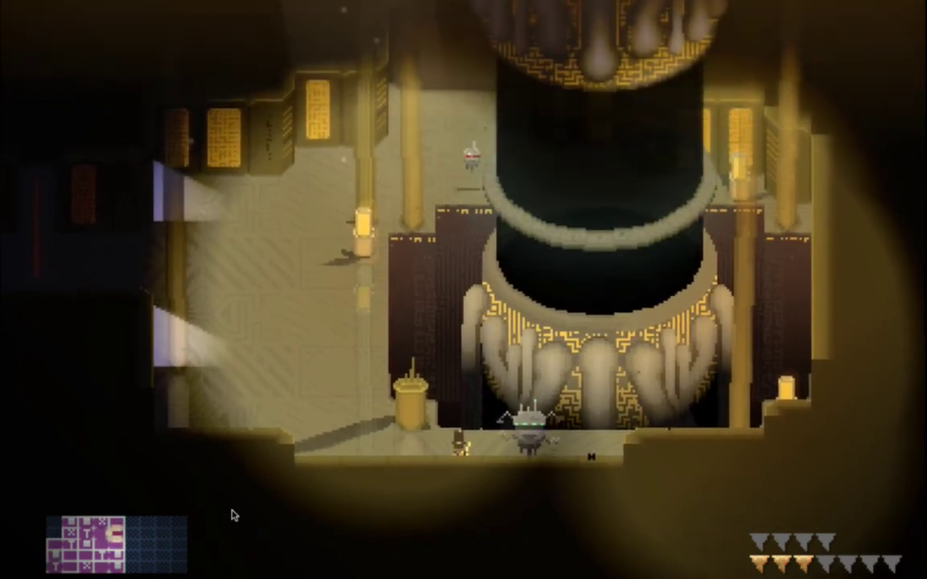
key("super+q")
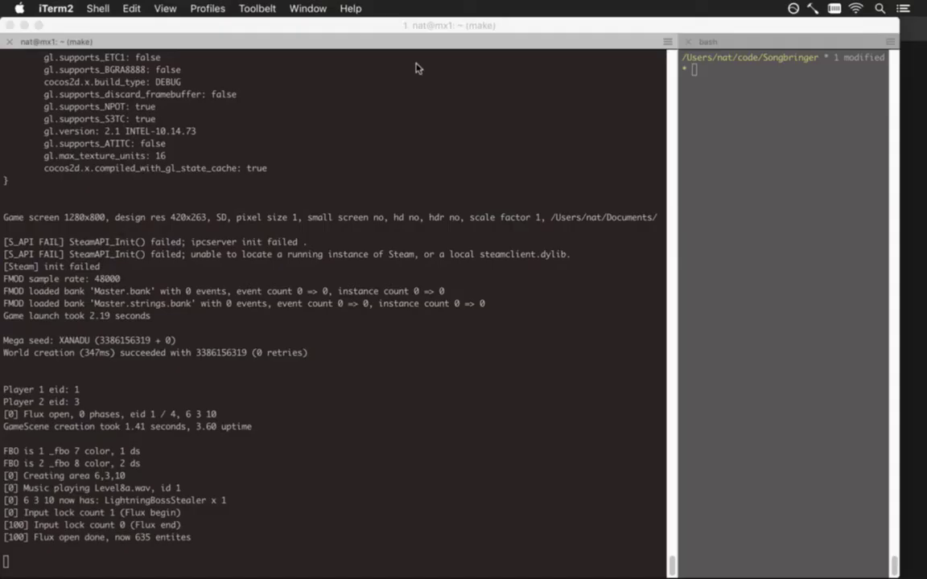
Step: Return to Engine.psd in Photoshop, bring the upper engine part into view and expand the top layer group
key("super+Tab")
left_click(231, 310)
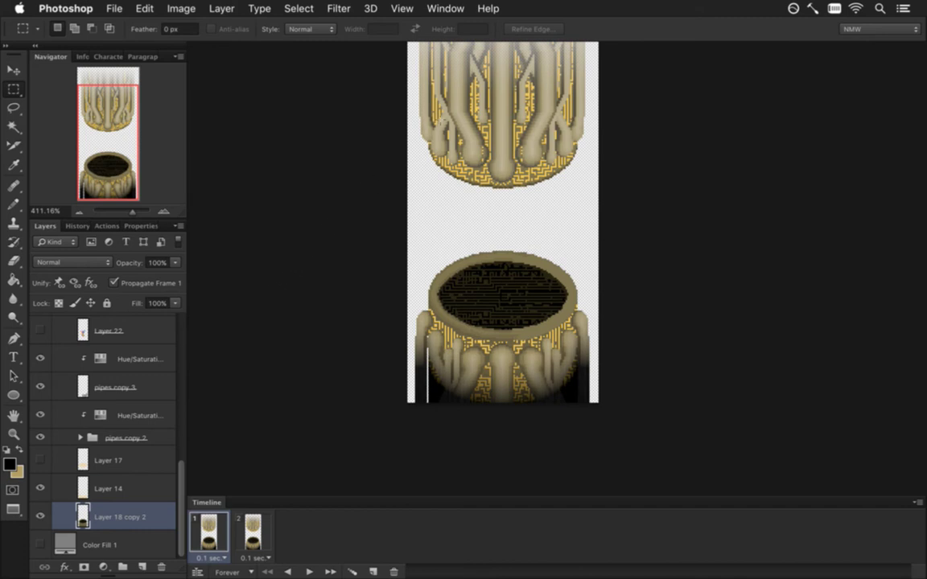
scroll(491, 143, "up", 3)
scroll(514, 117, "up", 2)
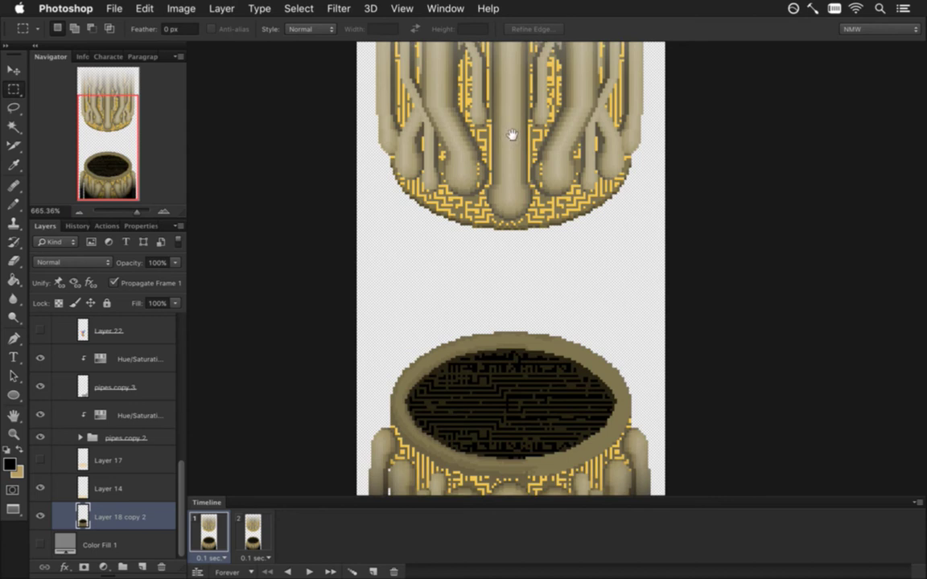
left_click_drag(512, 137, 503, 269)
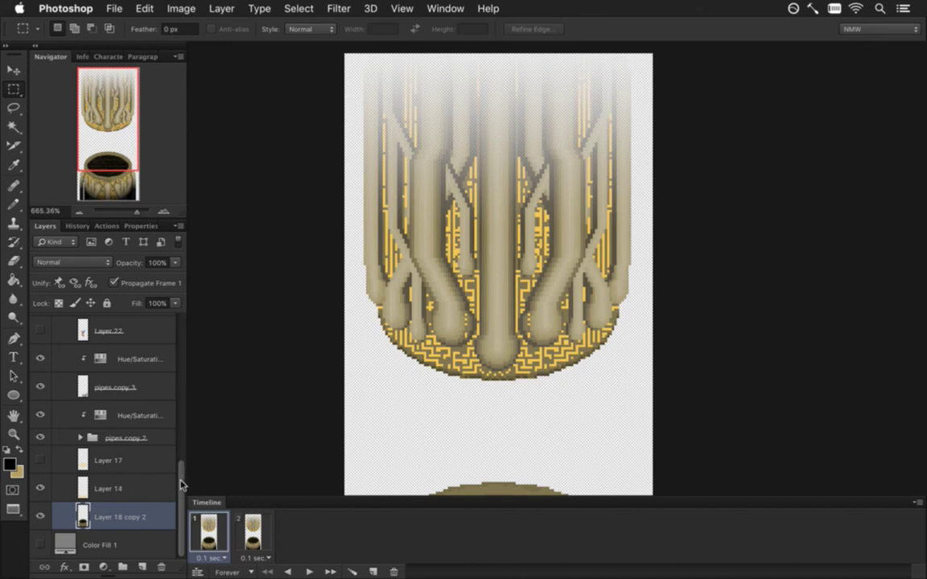
scroll(161, 435, "up", 10)
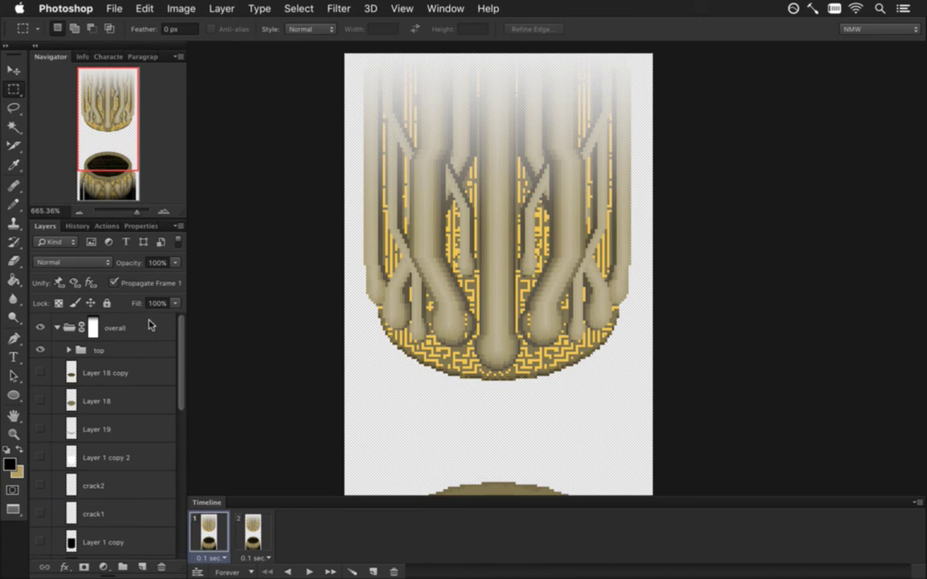
left_click(69, 351)
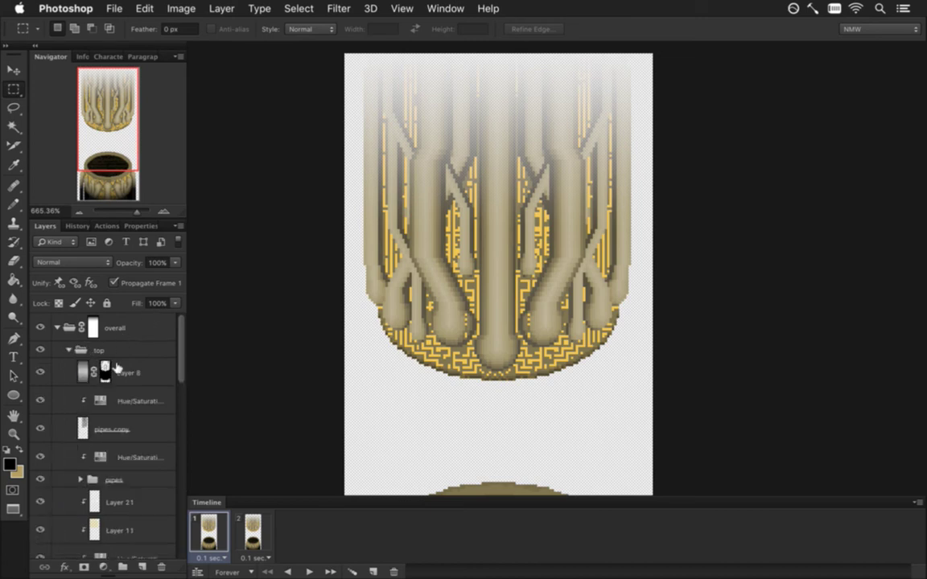
Step: Compare the upper engine part with Layer 8 and the Hue/Saturation adjustment below it hidden and shown
left_click(58, 374)
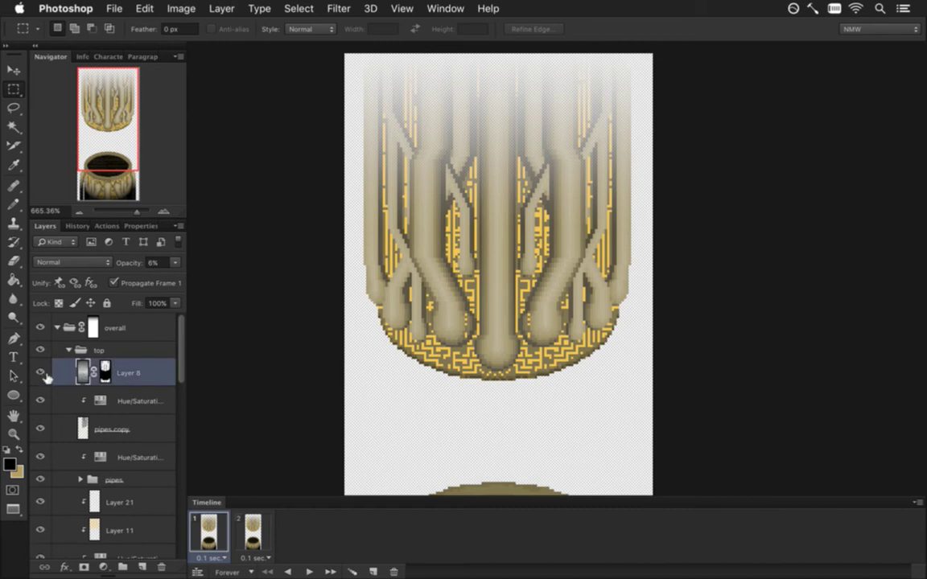
left_click(41, 370)
left_click(41, 370)
left_click(41, 370)
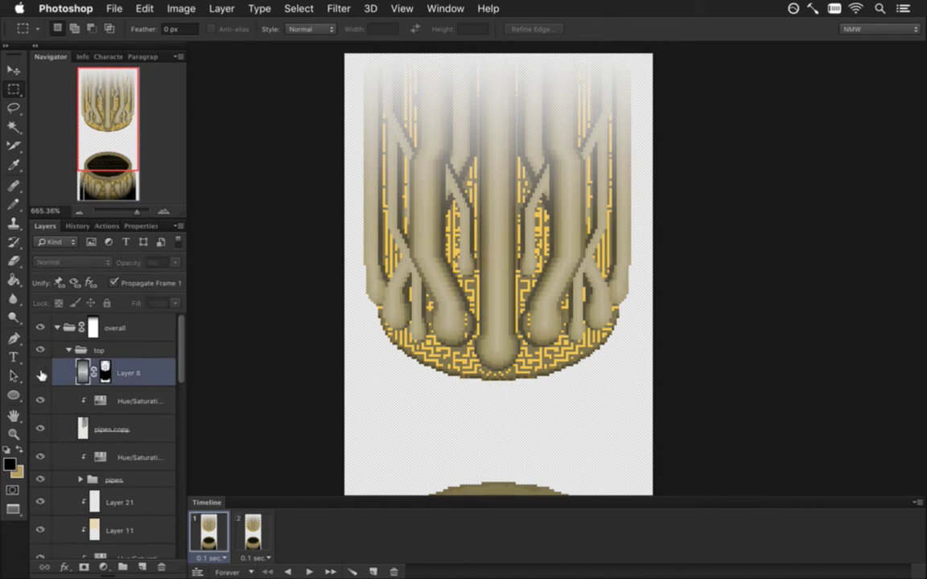
left_click(41, 370)
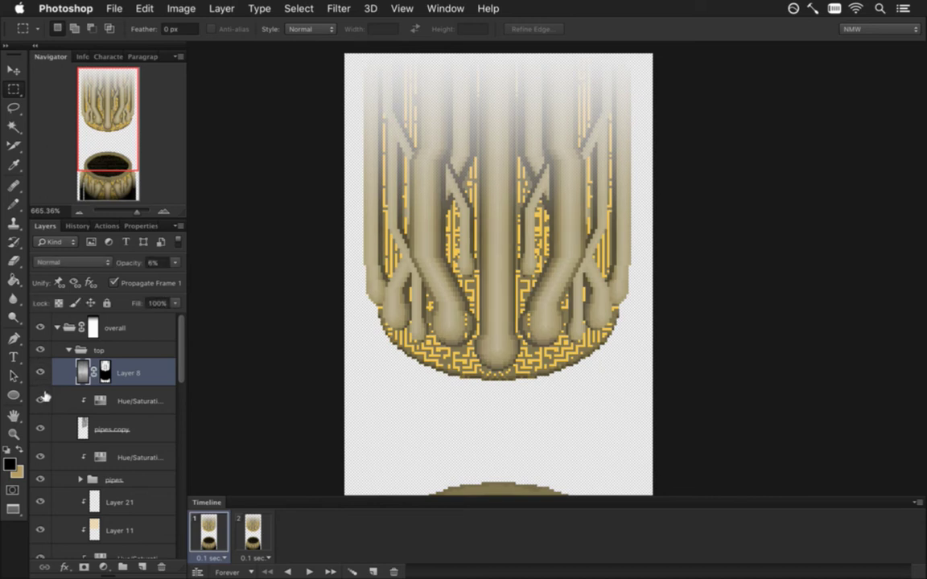
left_click(40, 400)
left_click(41, 399)
Step: Try to merge Layer 7 copy with the Hue/Saturation adjustment clipped to it
left_click_drag(182, 355, 182, 376)
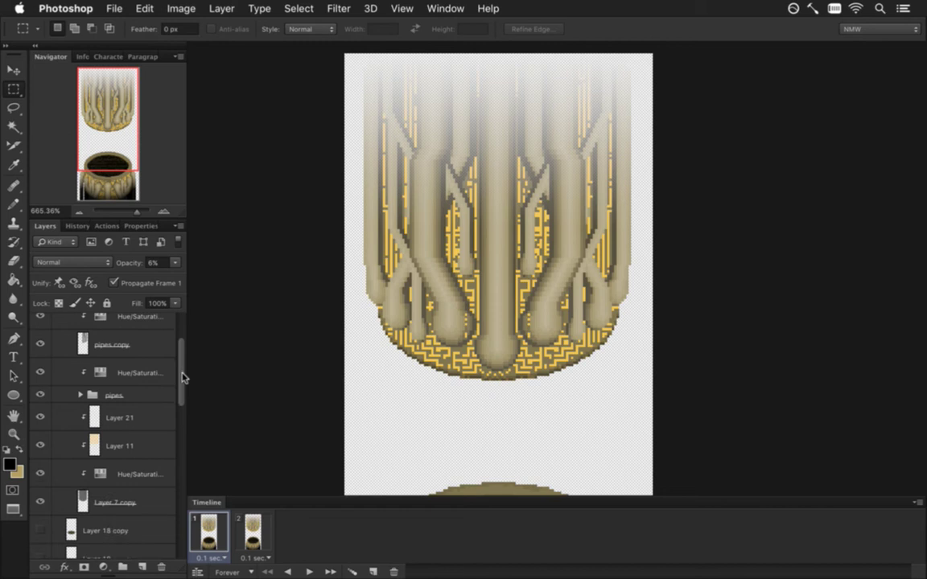
scroll(167, 341, "down", 1)
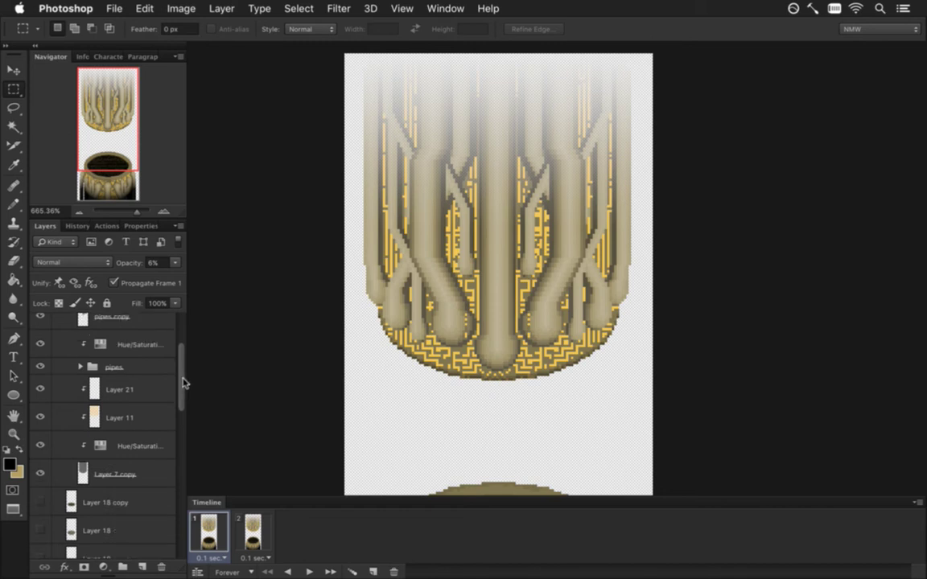
left_click(95, 418)
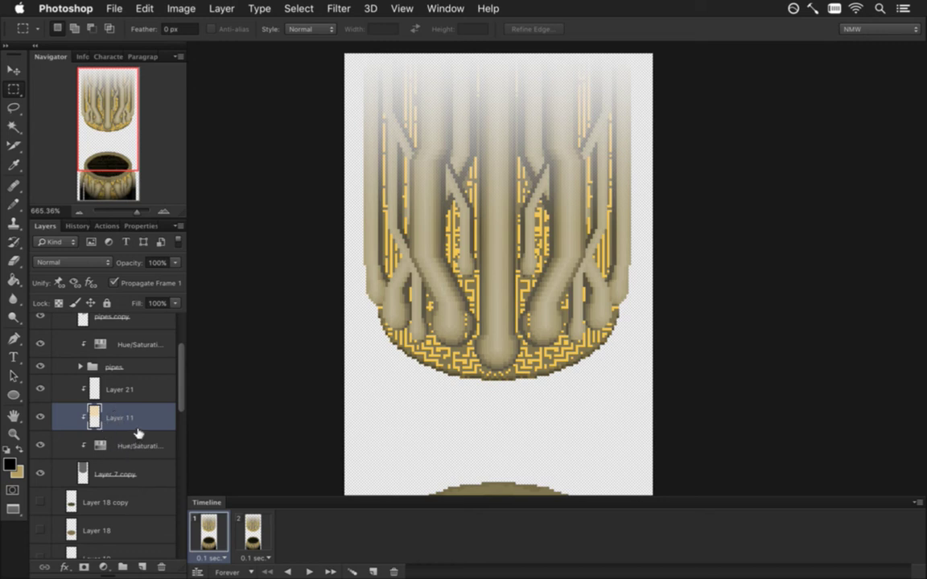
left_click(117, 468)
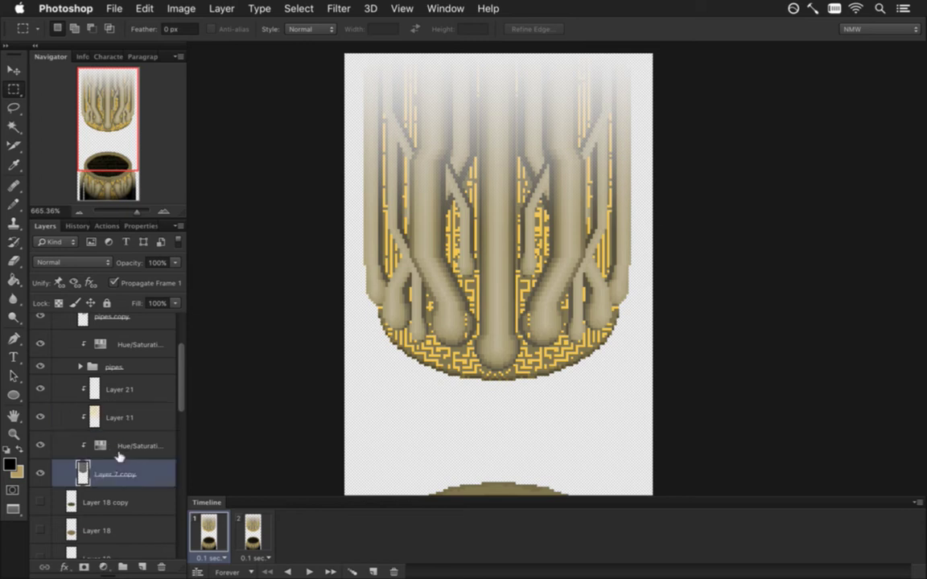
left_click(137, 441, "shift")
right_click(137, 440)
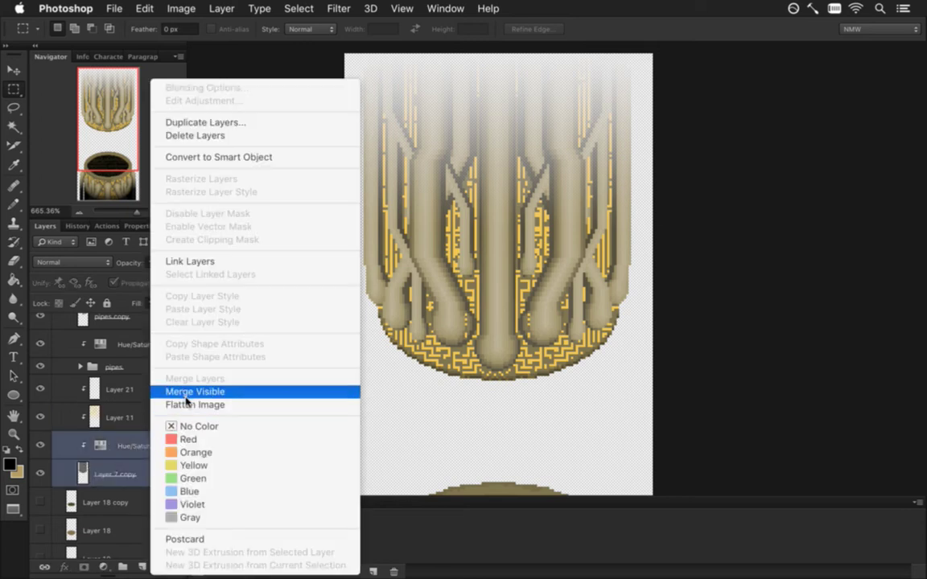
key("Escape")
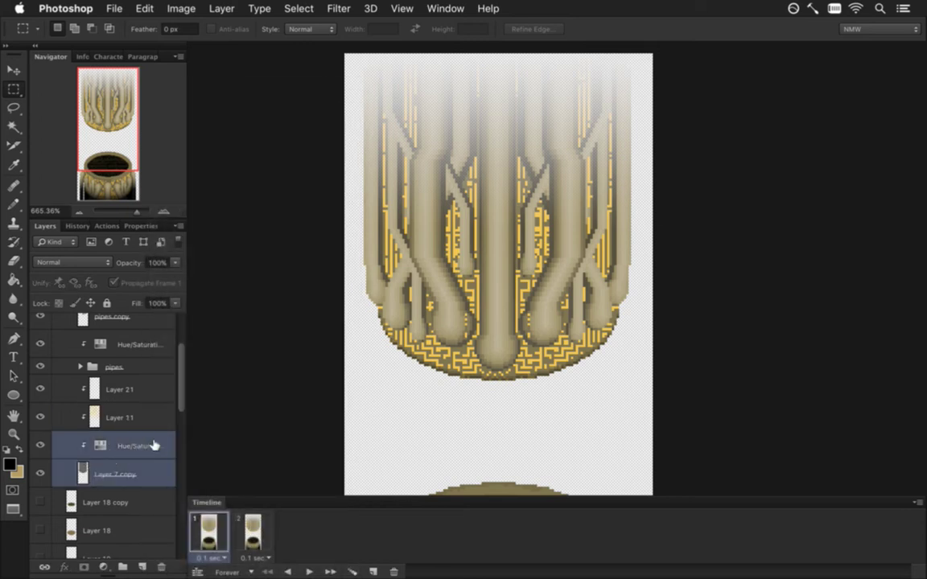
left_click(160, 466)
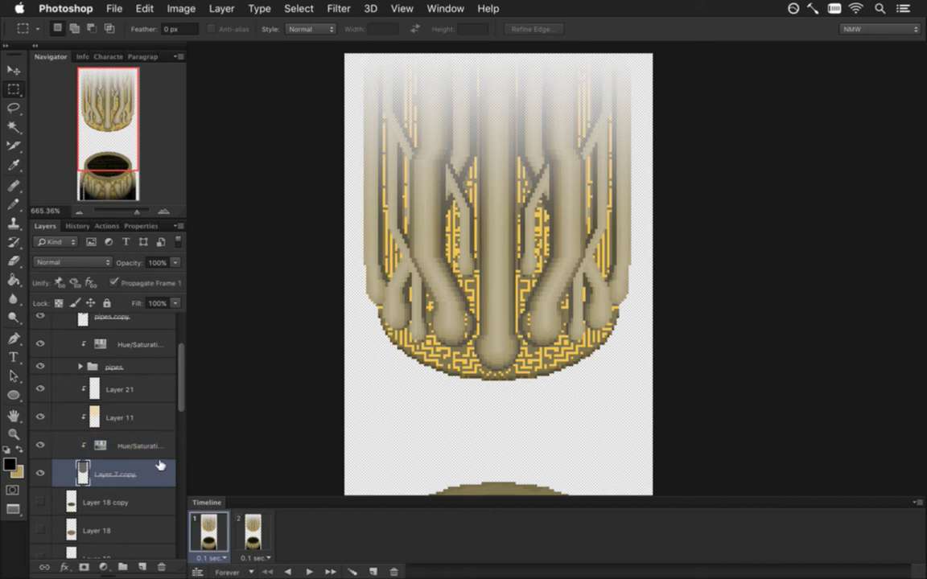
left_click(160, 445, "shift")
right_click(162, 446)
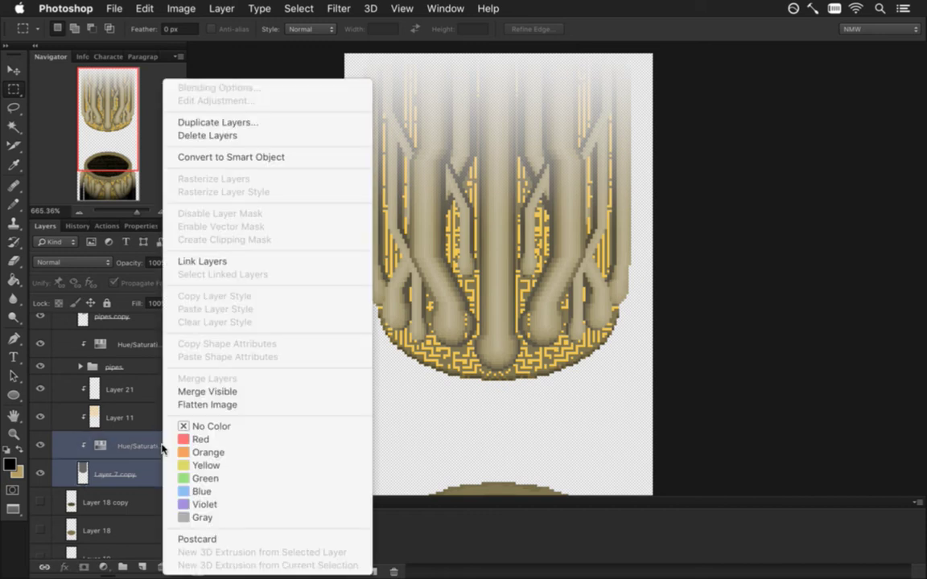
left_click(154, 447)
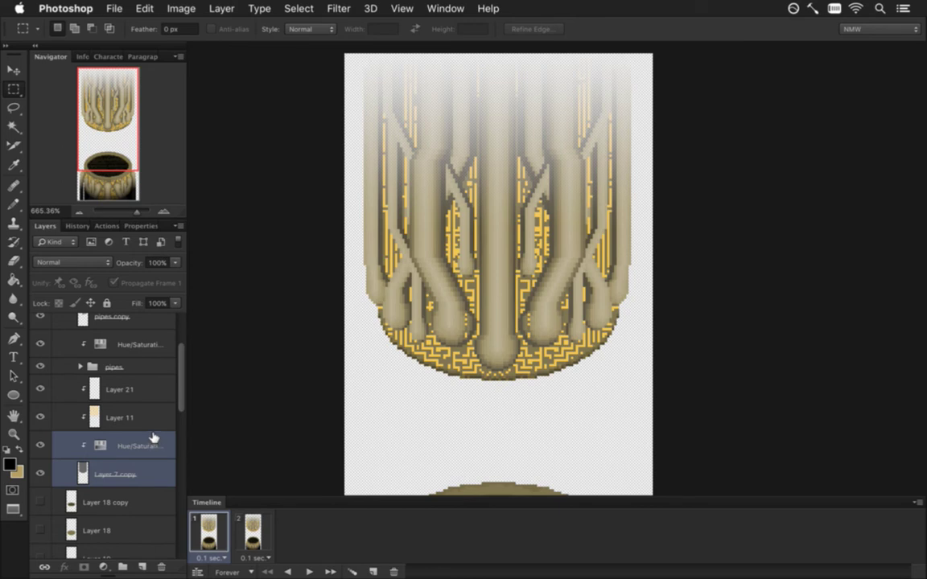
left_click(161, 467)
Step: Hide Layer 11 and Layer 21, and try again to merge Layer 7 copy with its Hue/Saturation adjustment
left_click(41, 443)
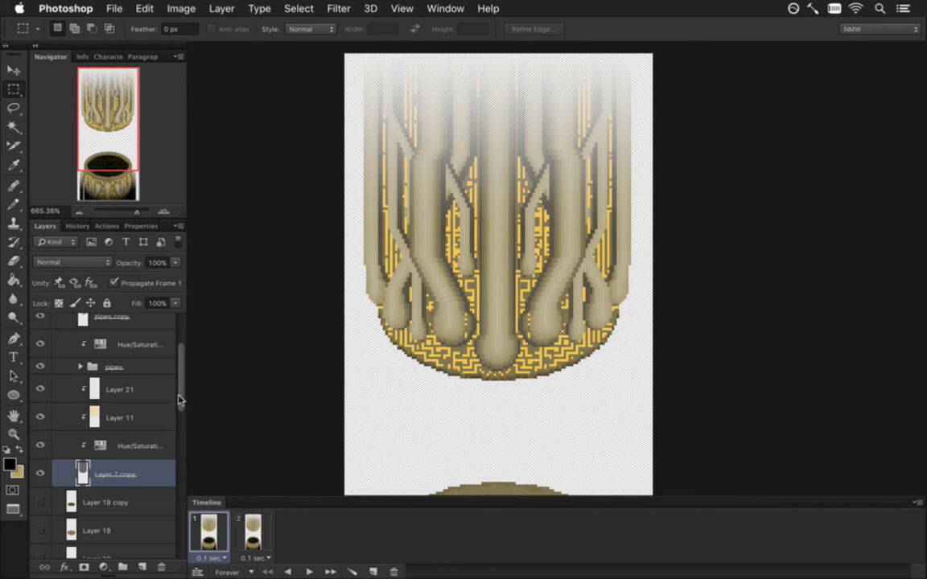
left_click(121, 416)
left_click(40, 416)
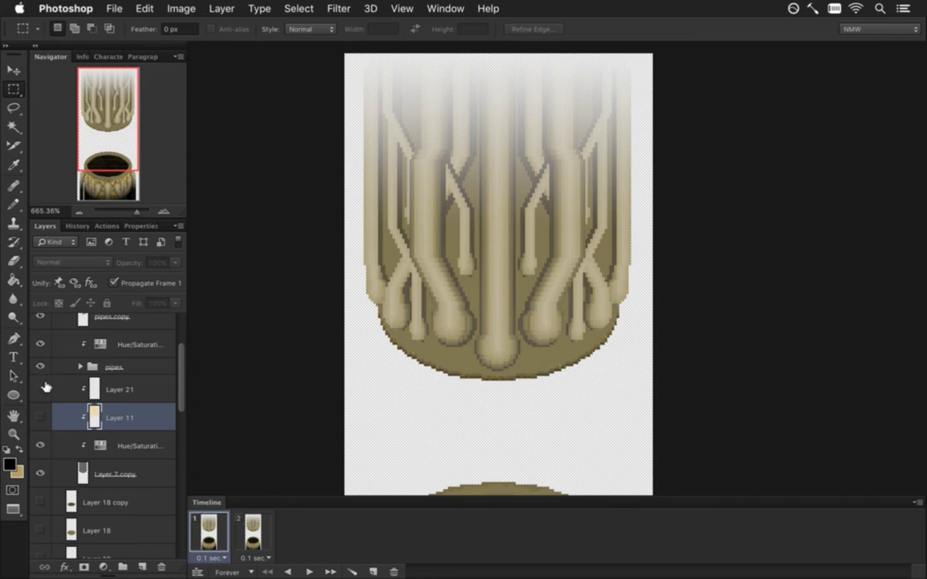
left_click(149, 473)
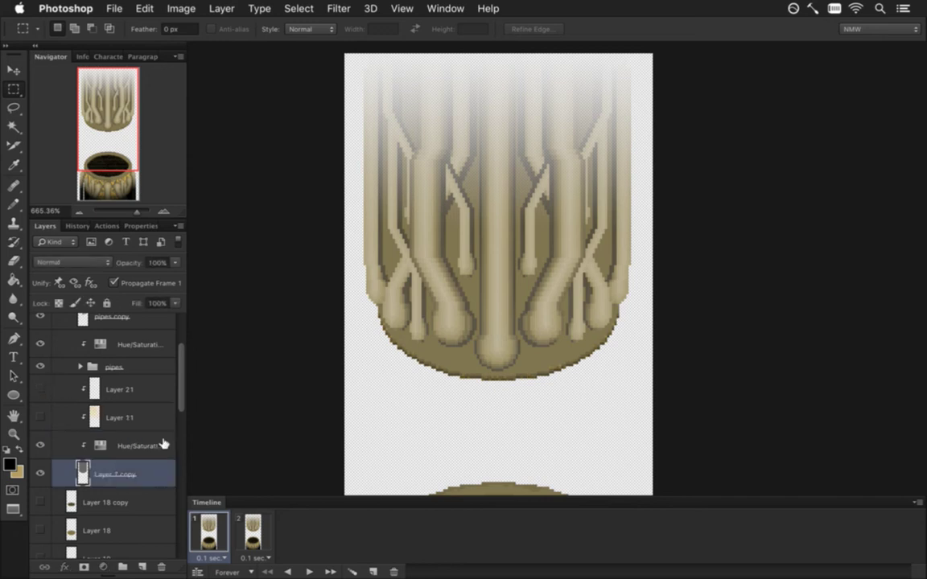
left_click(169, 445, "shift")
right_click(170, 445)
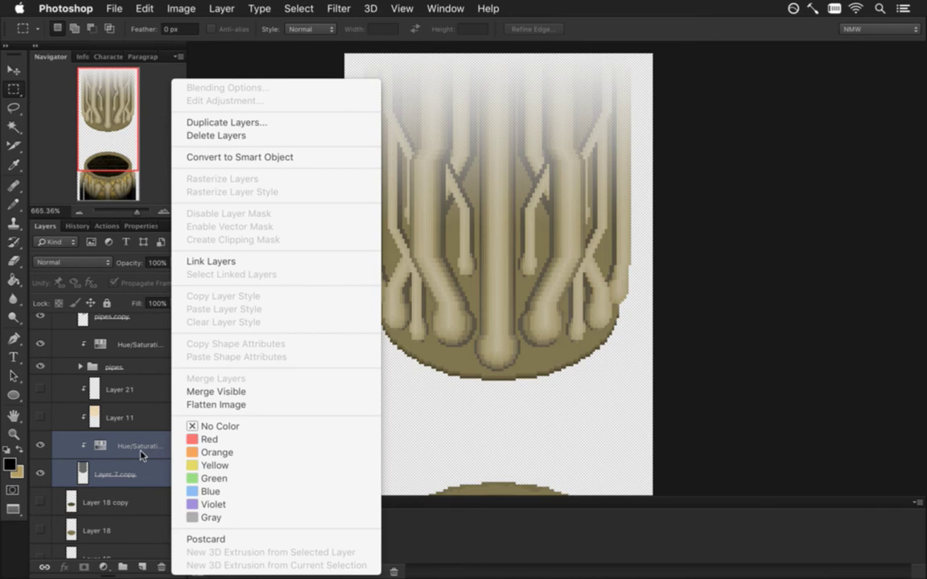
left_click(141, 451)
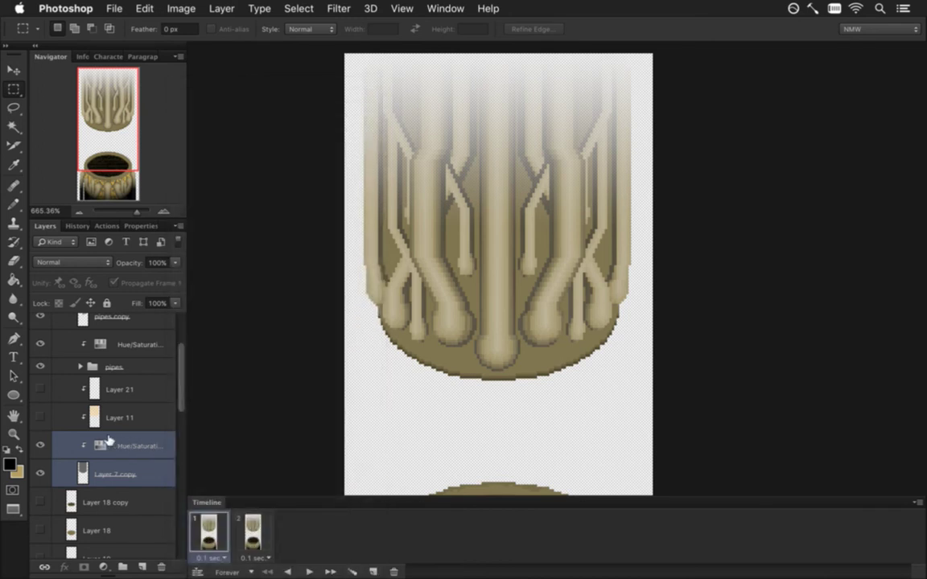
Step: Compare the upper engine part with Layer 11 hidden and shown, and make Layer 11 and Layer 21 visible again
left_click(40, 417)
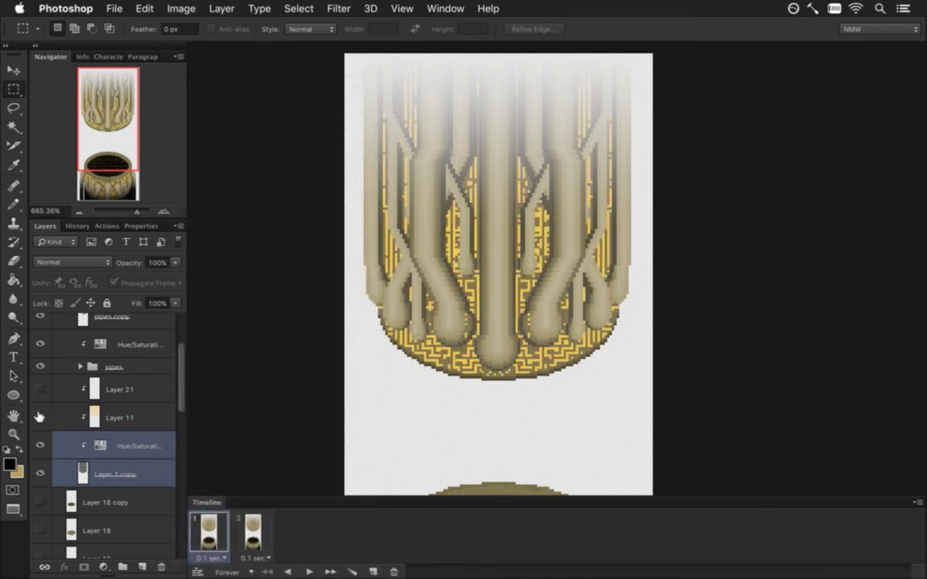
left_click(39, 418)
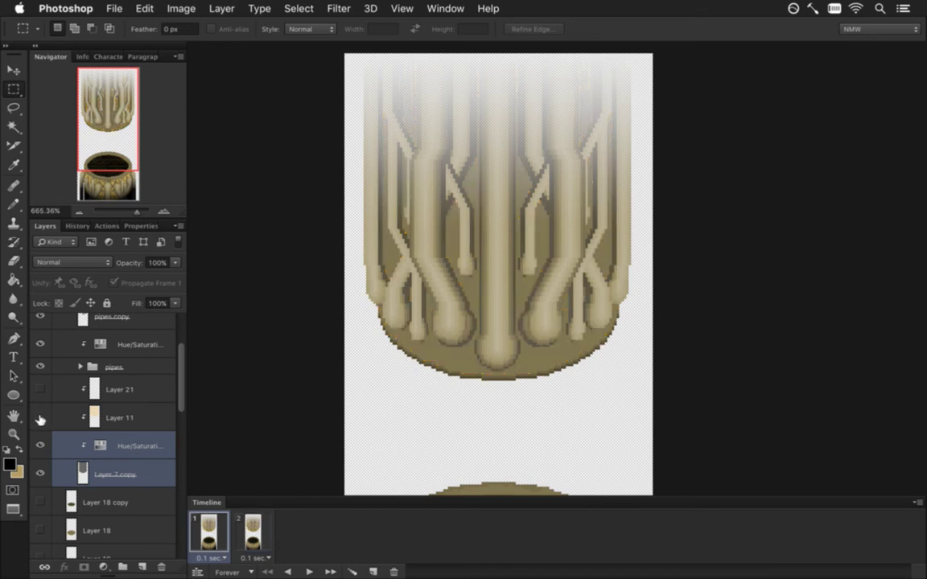
left_click_drag(39, 418, 36, 351)
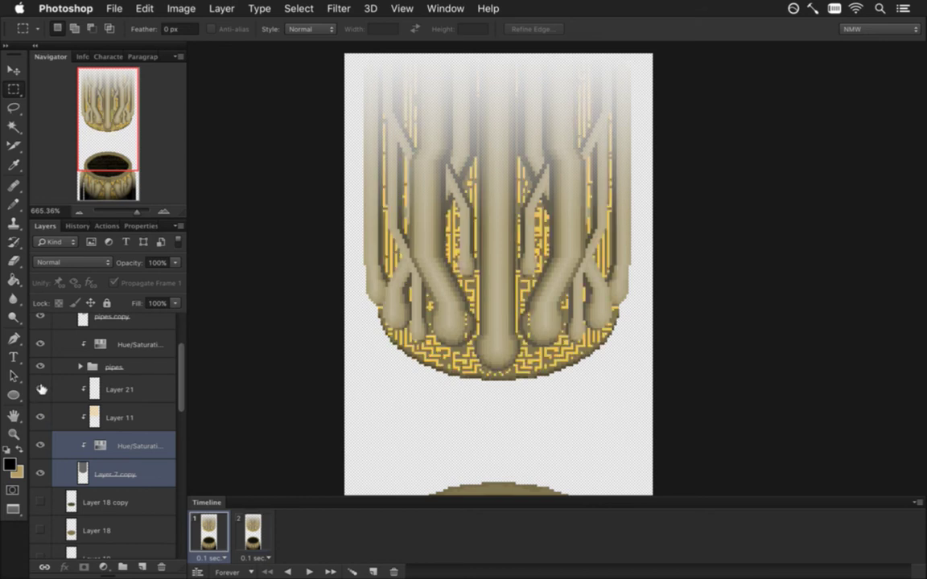
left_click(80, 419, "alt")
Step: Expand the pipes group in the top group and look through its layers
scroll(182, 363, "up", 1)
left_click_drag(182, 364, 177, 344)
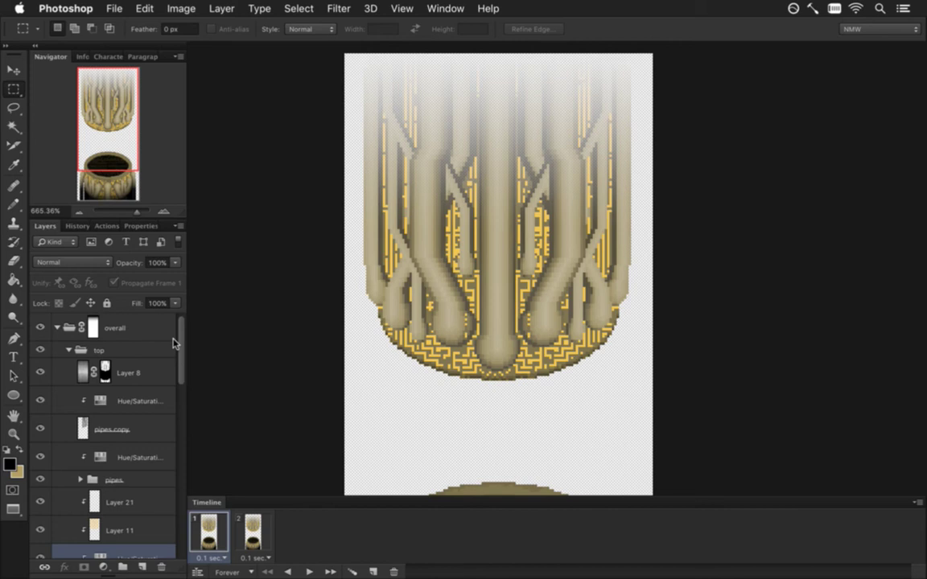
scroll(172, 354, "down", 2)
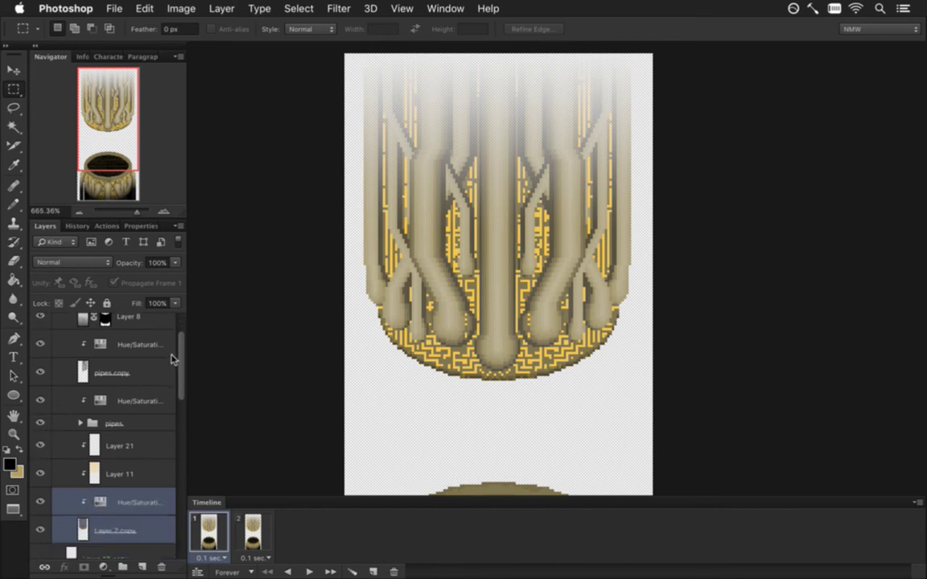
scroll(171, 369, "down", 1)
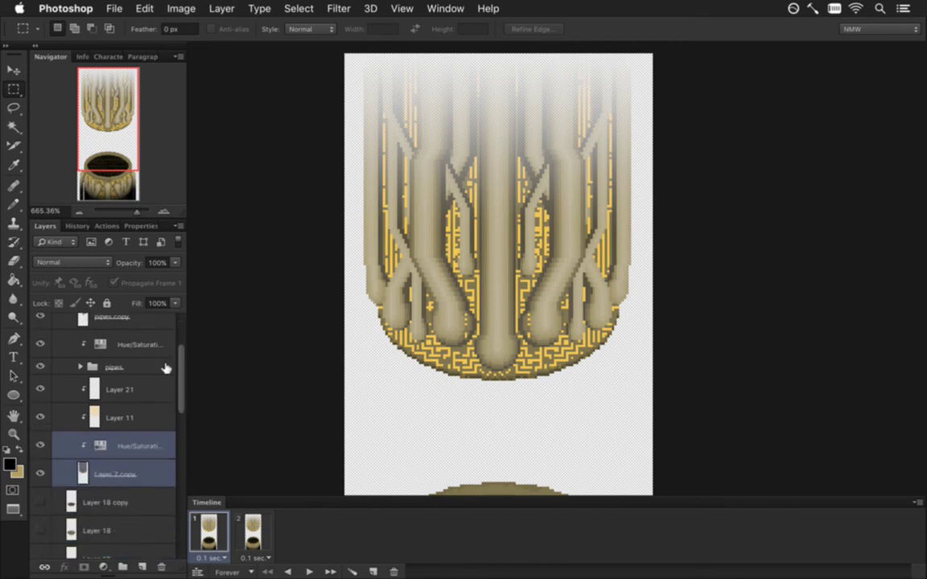
left_click(80, 367)
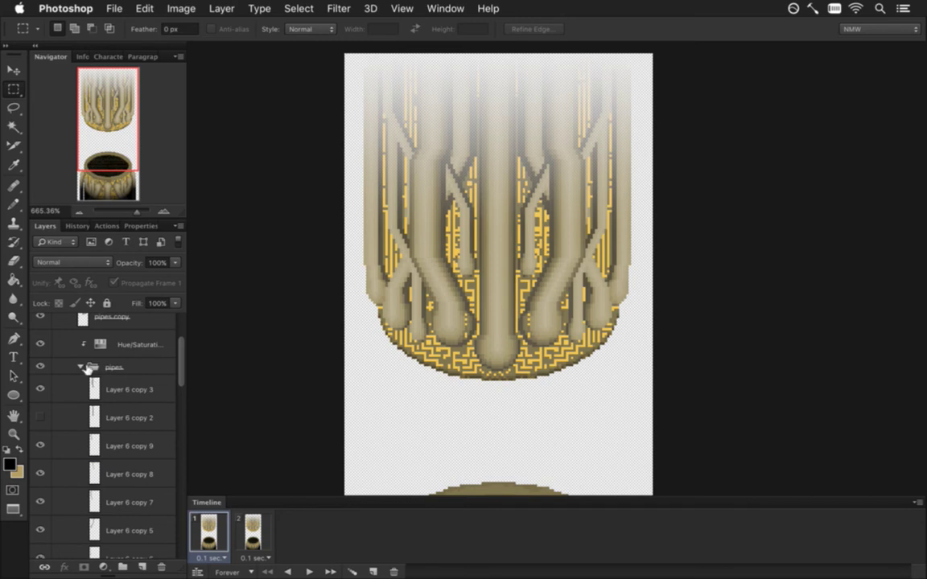
left_click_drag(180, 364, 179, 405)
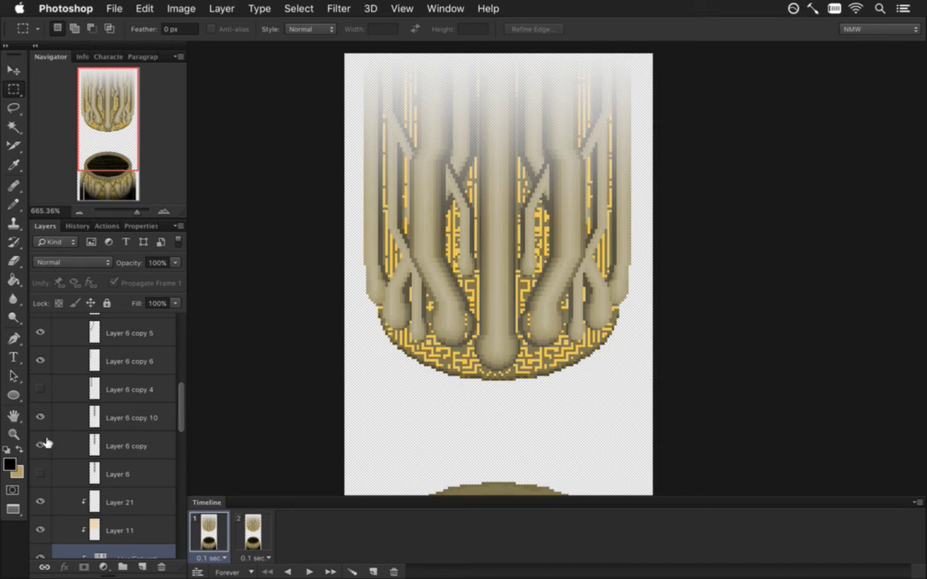
left_click_drag(182, 408, 178, 420)
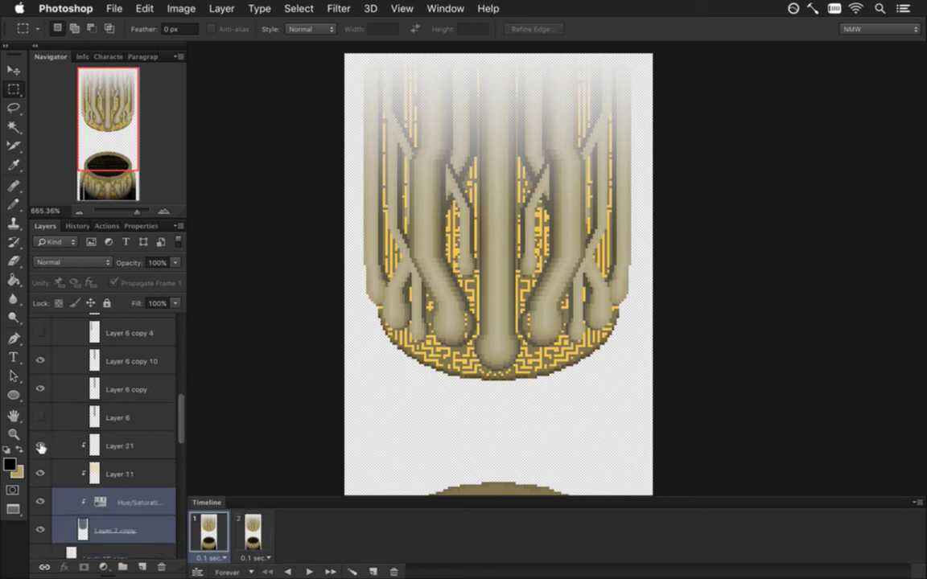
scroll(178, 380, "up", 5)
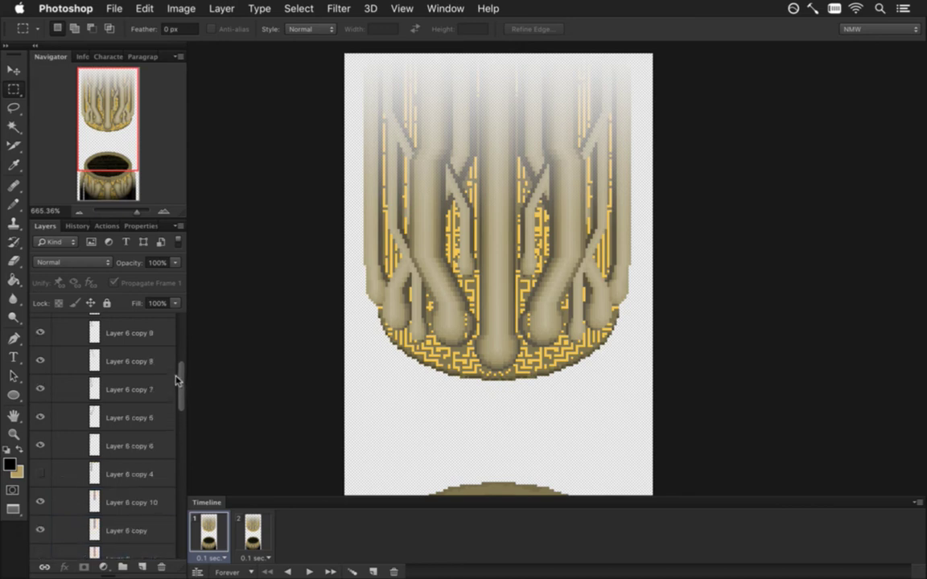
Step: Identify the pipes on Layer 6 copy 5, 7, 8 and 3 by hiding and showing each layer, and select Layer 6 copy 3
left_click(41, 413)
left_click(41, 415)
left_click(41, 387)
left_click(41, 387)
left_click(41, 359)
left_click(40, 360)
left_click_drag(183, 374, 180, 352)
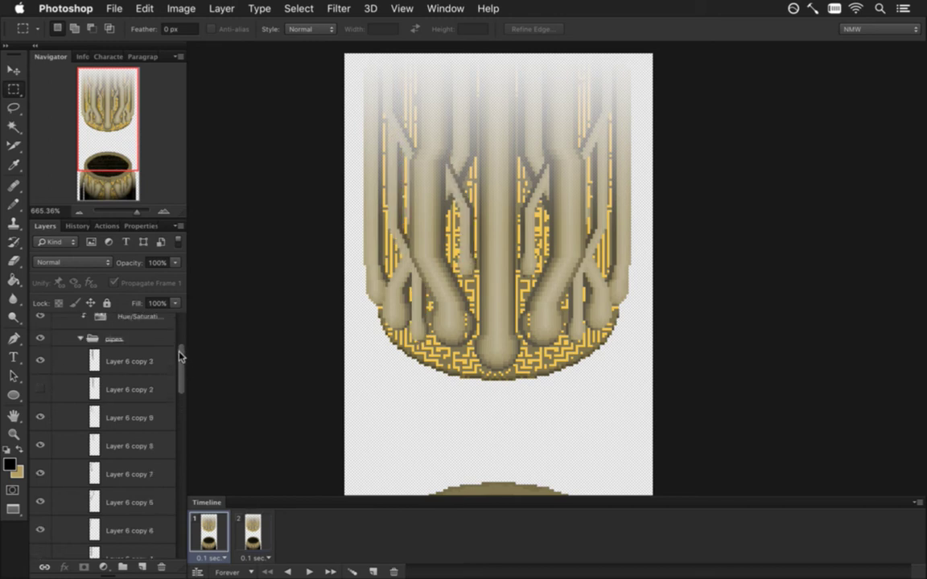
left_click(42, 362)
left_click(41, 362)
left_click(41, 362)
left_click(41, 362)
left_click(95, 360)
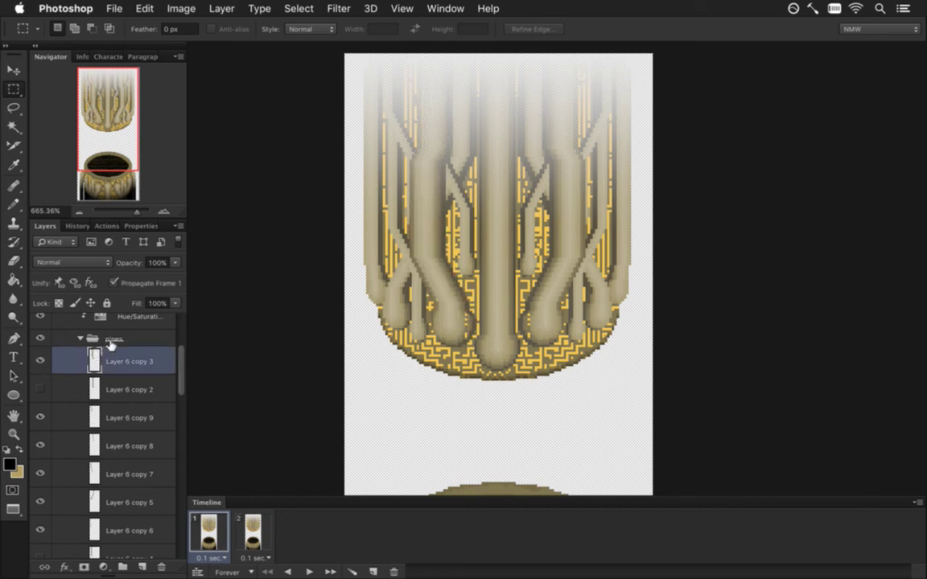
Step: Disable the overall group's layer mask and hide Layer 8 in the top group
scroll(465, 326, "up", 5)
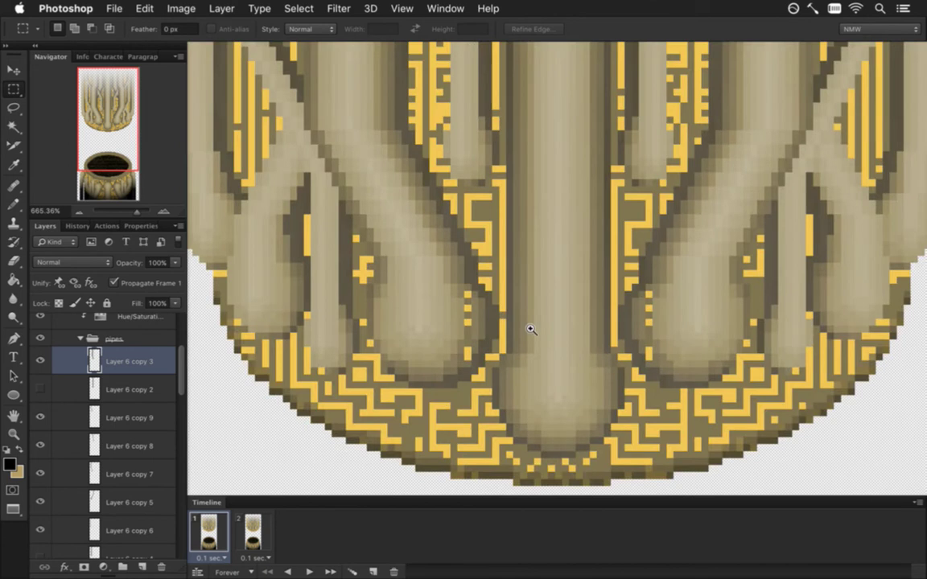
scroll(176, 370, "up", 3)
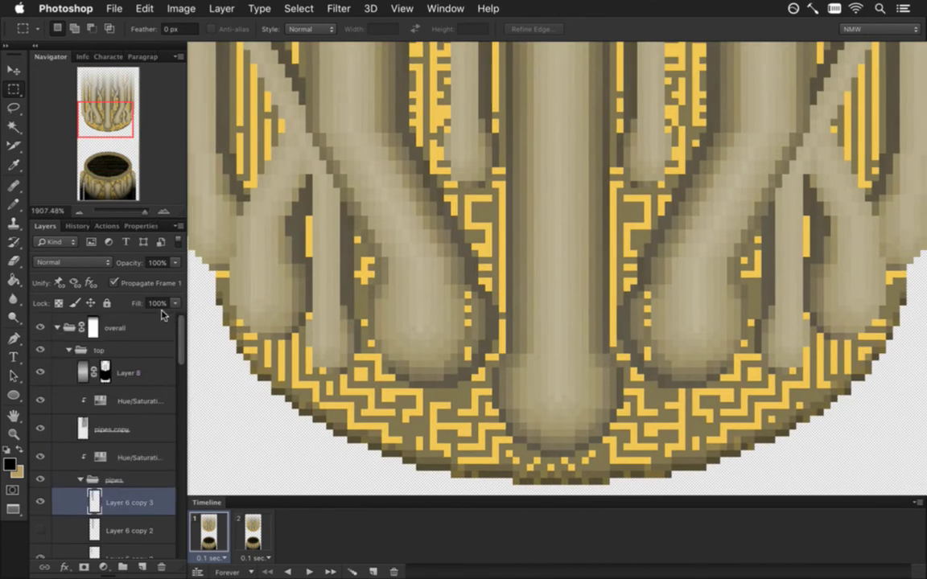
right_click(94, 327)
left_click(115, 333)
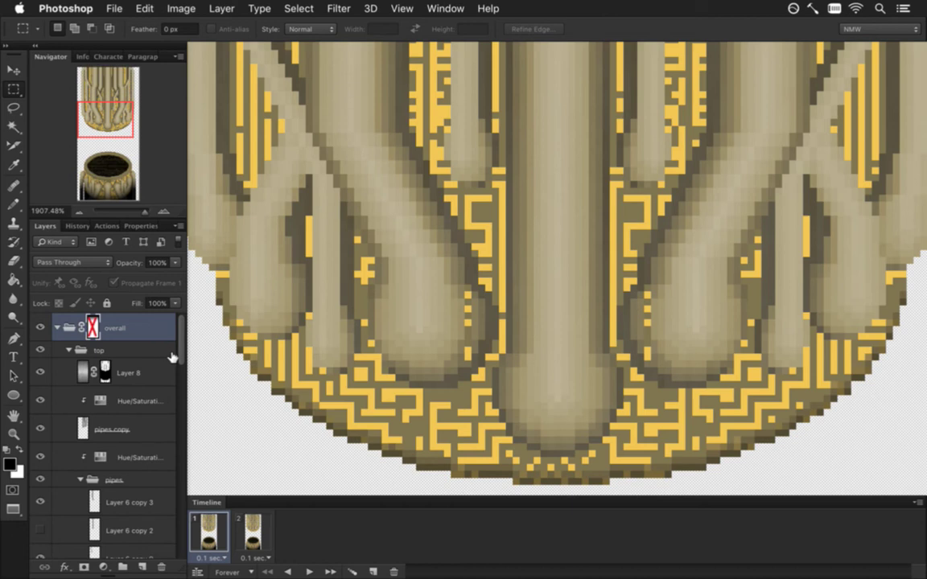
scroll(182, 366, "down", 3)
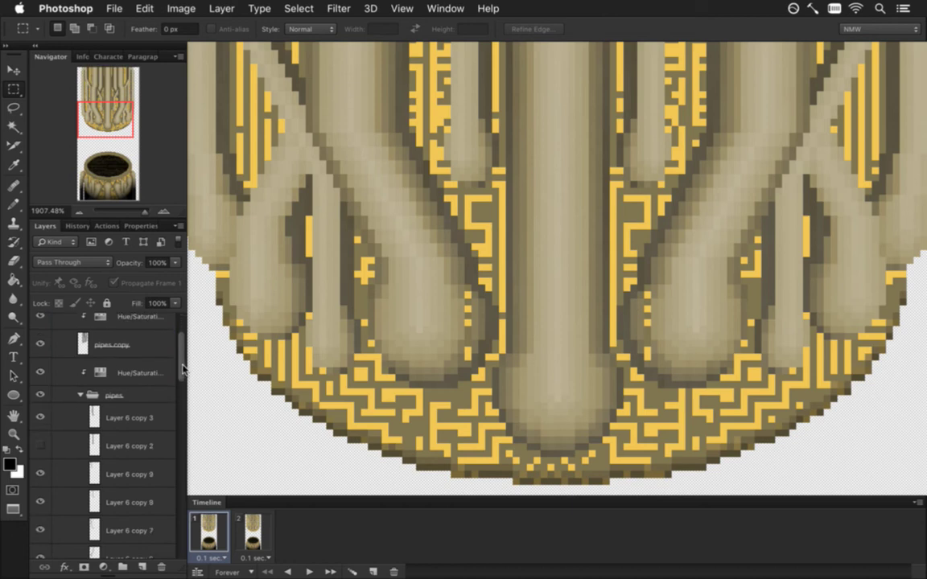
scroll(182, 366, "up", 2)
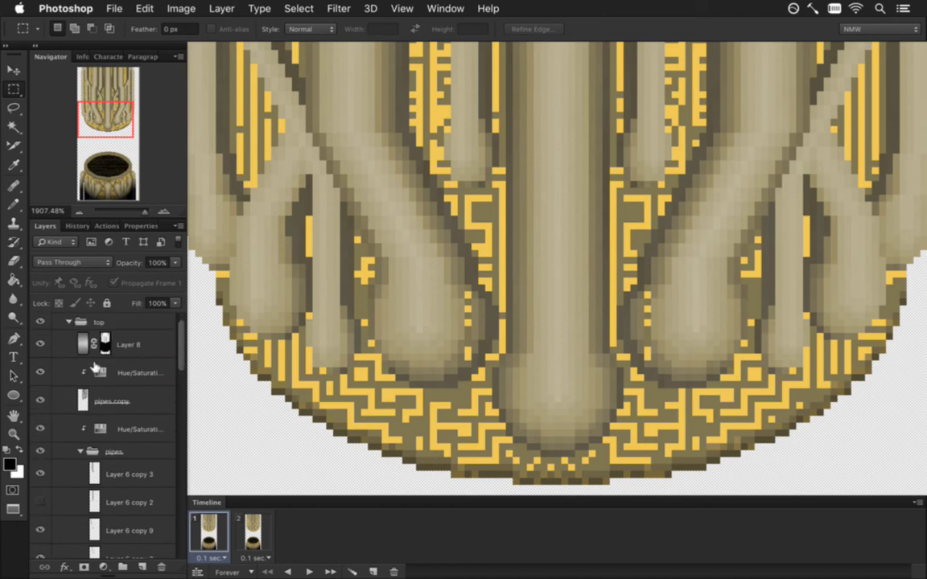
left_click(41, 345)
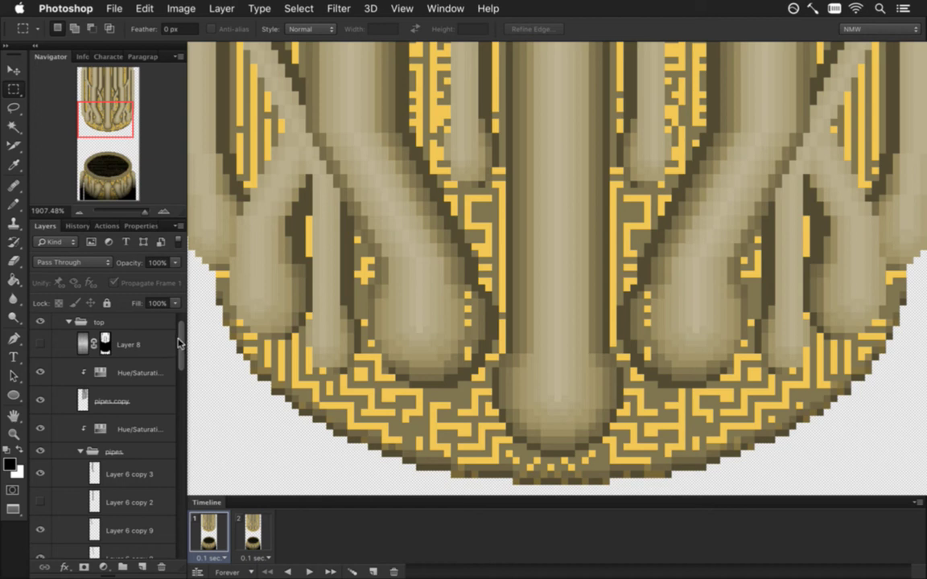
Step: Select Layer 6 copy 3 in the pipes group and check its pipe by hiding and showing the layer
left_click_drag(178, 344, 184, 372)
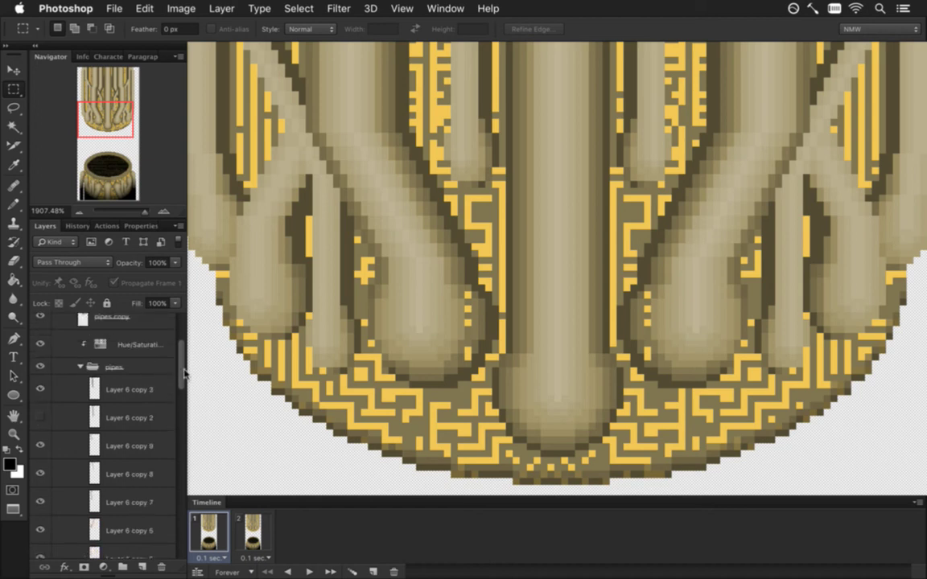
left_click(60, 390)
left_click(40, 389)
left_click(41, 390)
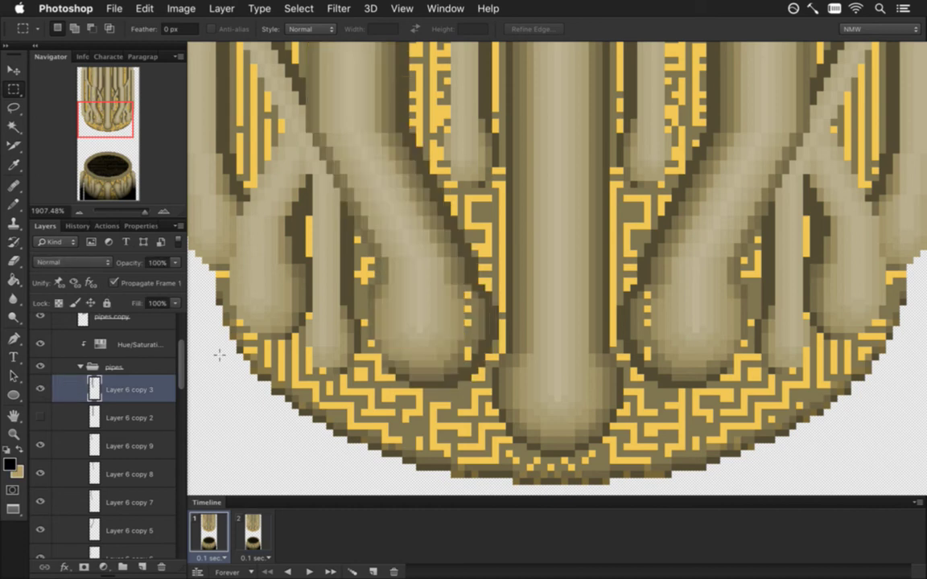
Step: Sample a color from the large diagonal pipe left of the center pipe and set the Pencil tool to a 1 px brush
key("i")
left_click(423, 264)
key("b")
key("bracketleft")
key("bracketleft")
key("bracketleft")
key("bracketleft")
key("bracketleft")
key("bracketleft")
key("bracketleft")
key("bracketleft")
key("bracketleft")
key("bracketleft")
key("bracketleft")
key("bracketleft")
key("bracketleft")
key("bracketleft")
key("bracketleft")
key("bracketleft")
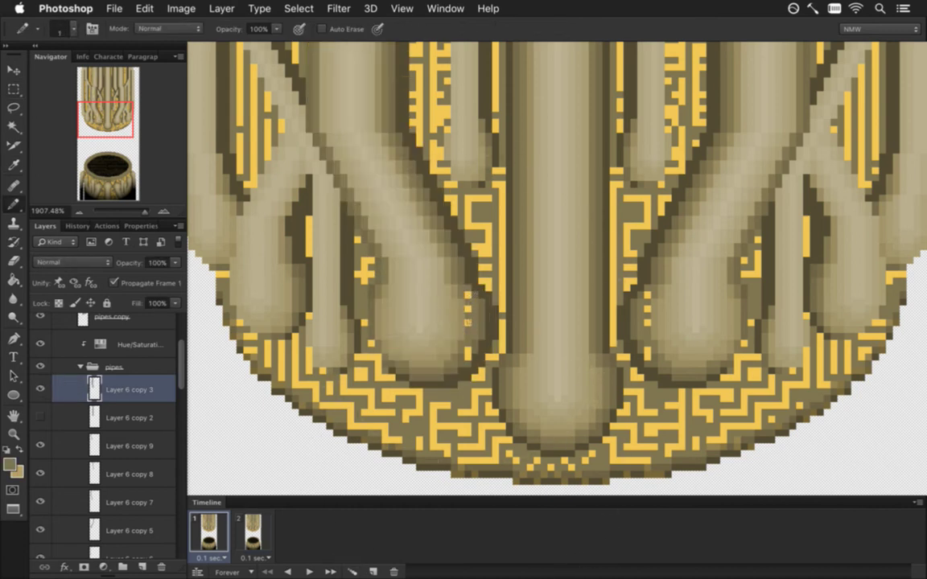
key("alt")
left_click_drag(418, 321, 395, 251)
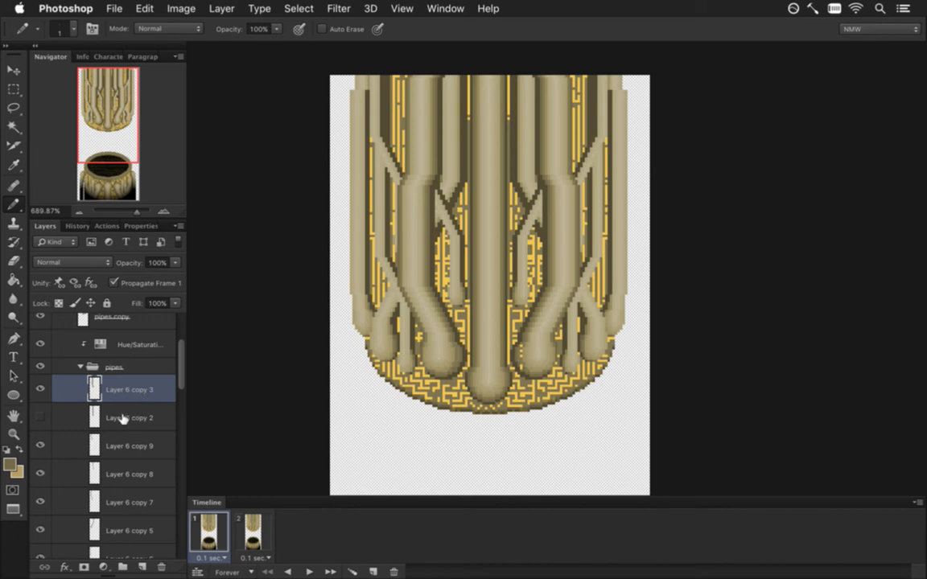
left_click(125, 416)
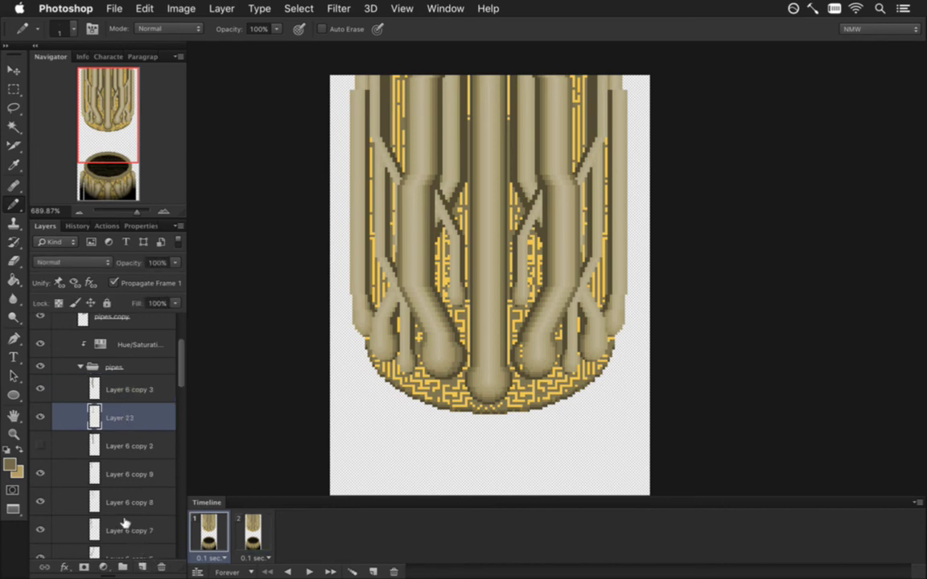
key("alt+bracketright")
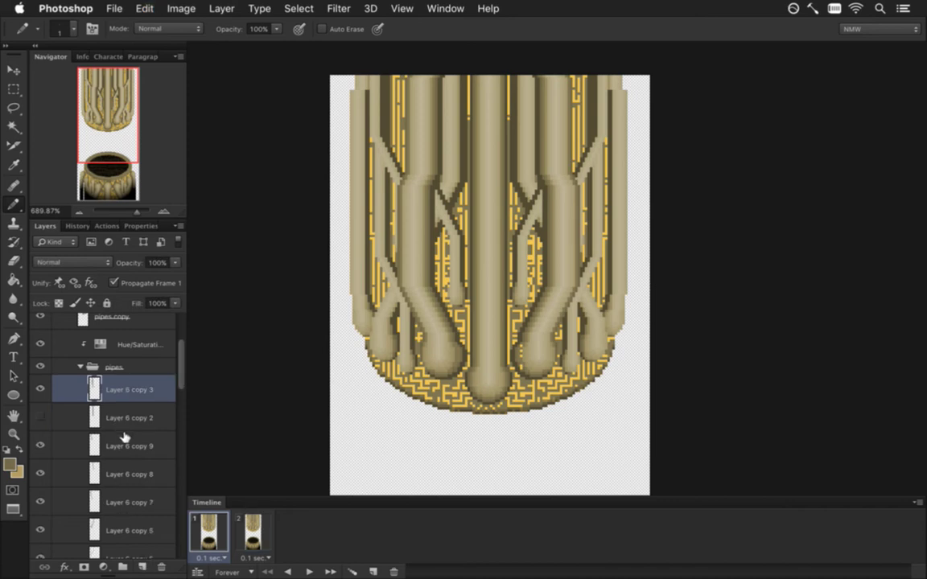
Step: Create a new layer directly below Layer 6 copy 3 and load that layer's pipe outline as a selection
left_click(142, 567)
left_click_drag(95, 394, 103, 417)
left_click(98, 390, "super")
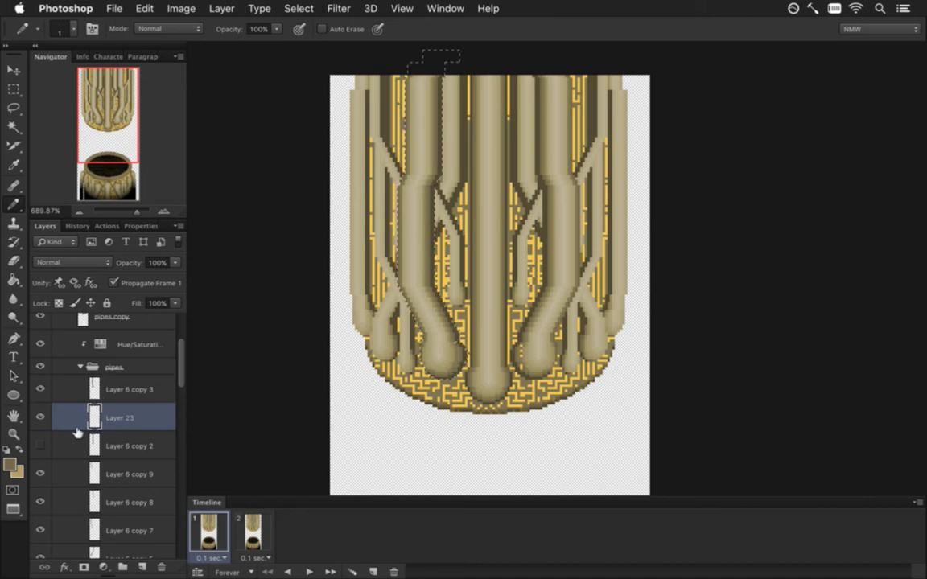
Step: Fill the selected pipe shape on the new layer with black (000000) using the Pencil tool at 90 px
left_click(9, 465)
left_click_drag(242, 441, 242, 467)
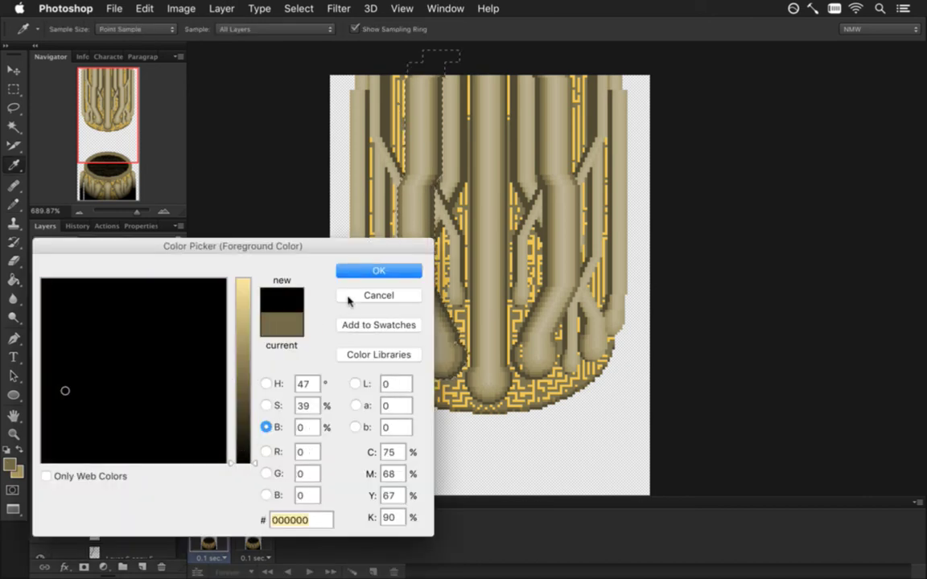
left_click(378, 270)
key("bracketright")
key("bracketright")
key("bracketright")
key("bracketright")
key("bracketright")
key("bracketright")
key("bracketright")
key("bracketright")
key("bracketright")
key("bracketright")
key("bracketright")
key("bracketright")
key("bracketright")
key("bracketright")
key("bracketright")
key("bracketright")
key("bracketright")
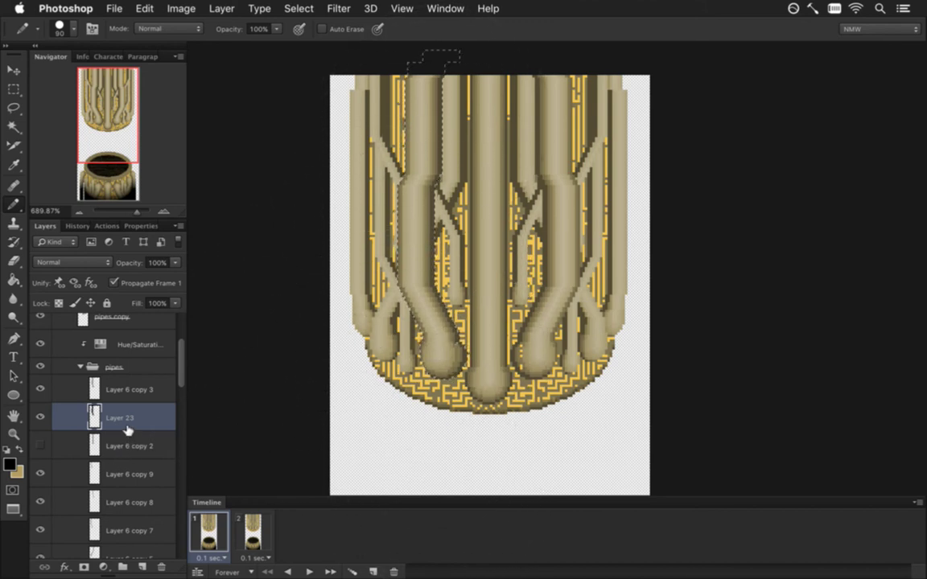
Step: Deselect and nudge the black silhouette so it sticks out to the right of its pipe like a shadow
key("m")
left_click(282, 267)
key("v")
key("Left")
key("Left")
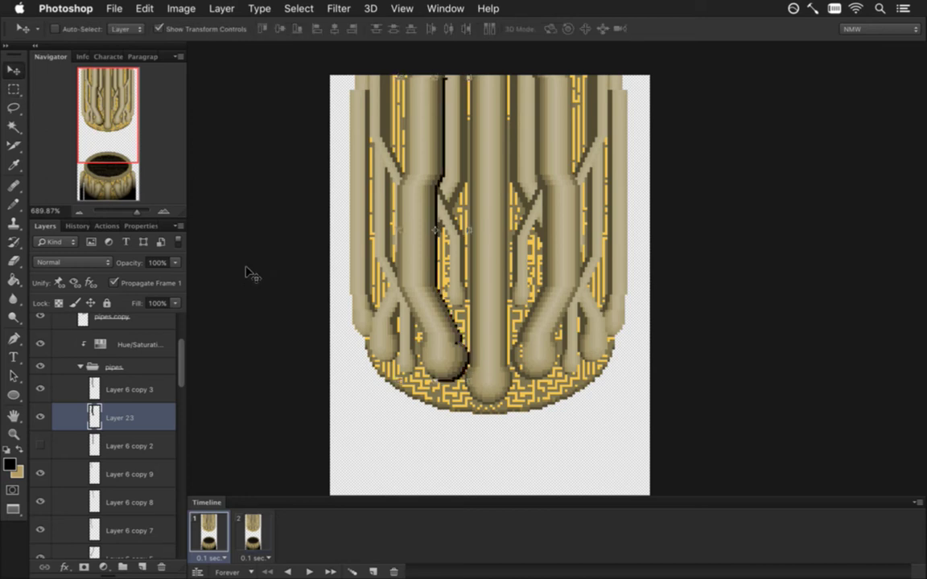
key("Right")
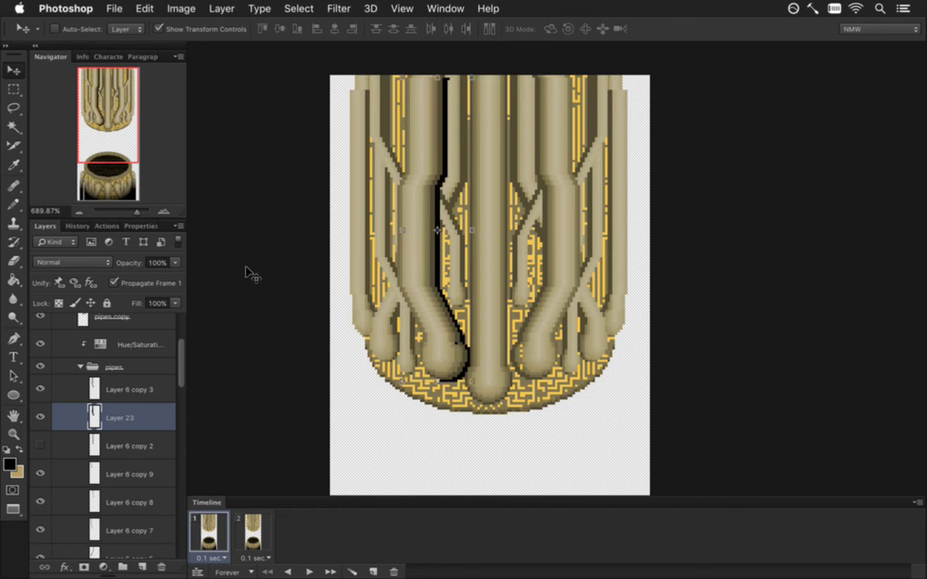
Step: Turn off Propagate Frame 1 for the black shadow layer and set its opacity to 50%
key("m")
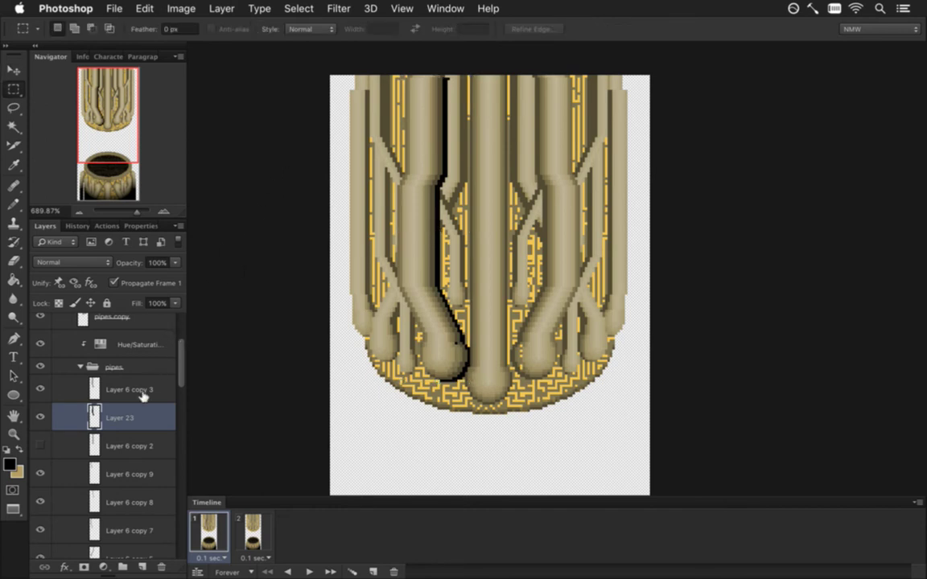
left_click(114, 283)
key("5")
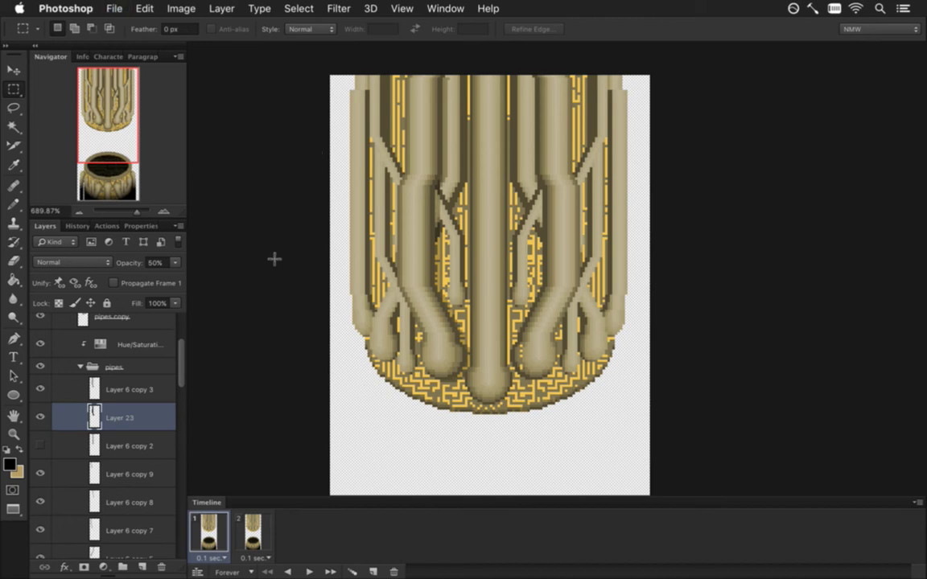
Step: Identify the pipes on Layer 6 copy 2 and Layer 6 copy 9 by hiding and showing each layer
left_click(95, 443)
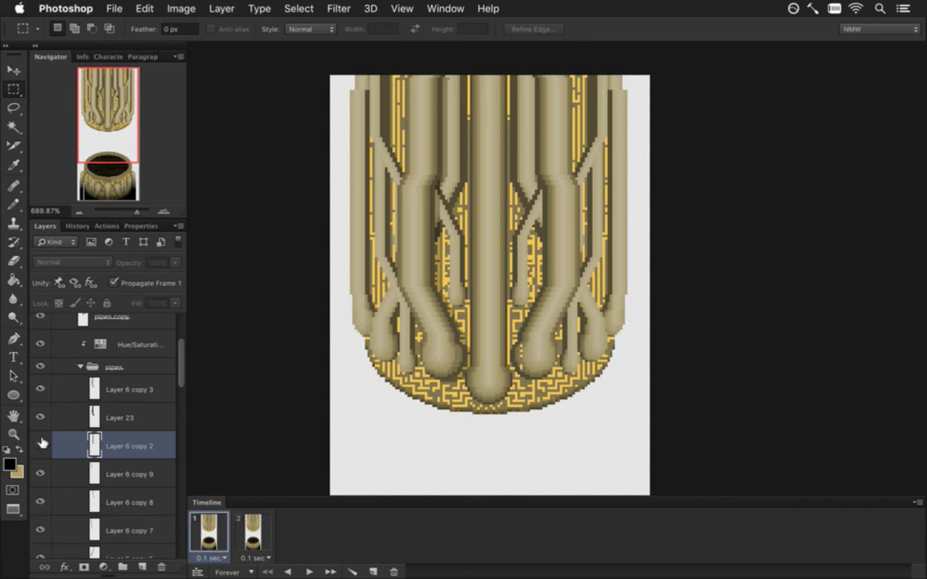
left_click(40, 445)
left_click(40, 446)
left_click(38, 444)
left_click(39, 444)
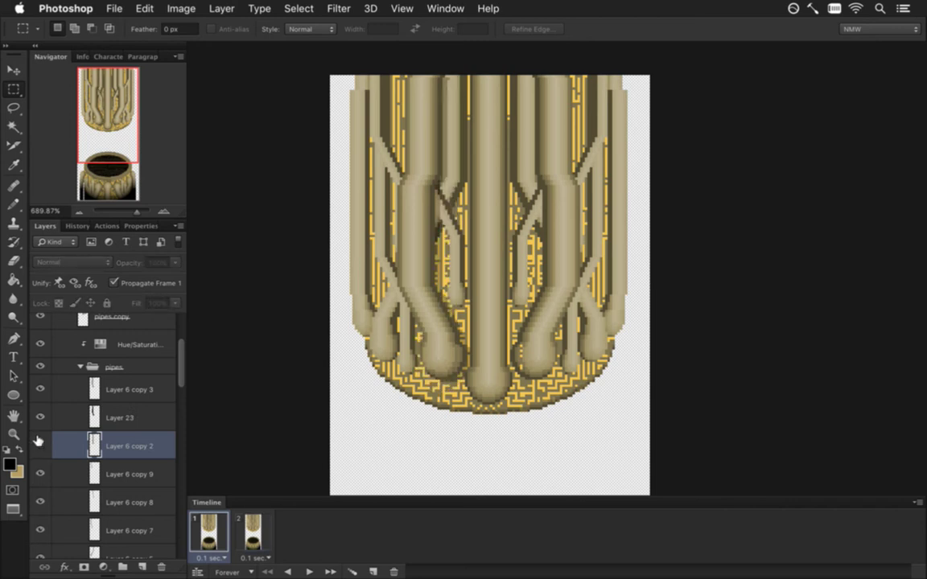
left_click(95, 473)
left_click(42, 473)
left_click(41, 475)
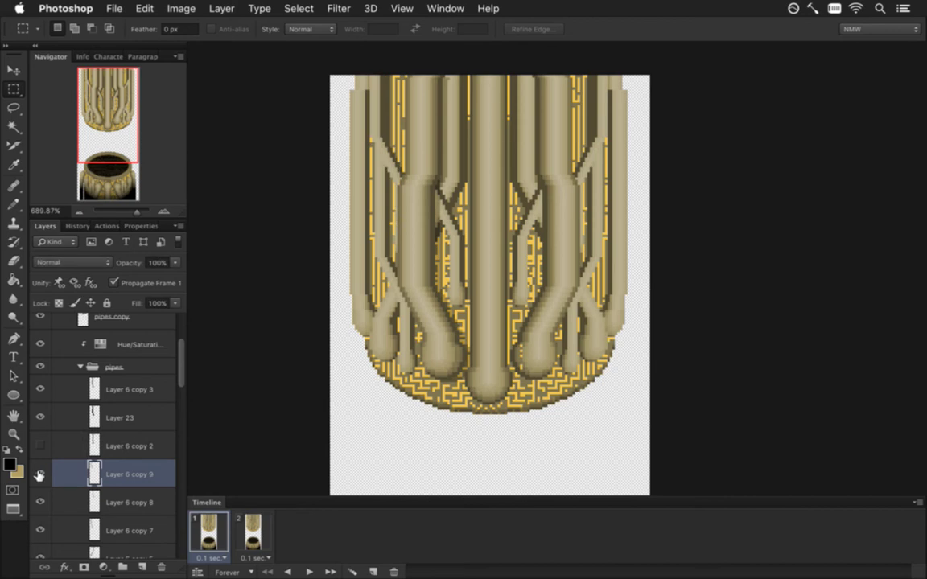
left_click(40, 474)
left_click(40, 474)
Step: Duplicate Layer 6 copy 9 beneath the original and fill the duplicate's pipe shape with black using the Pencil tool
key("super+j")
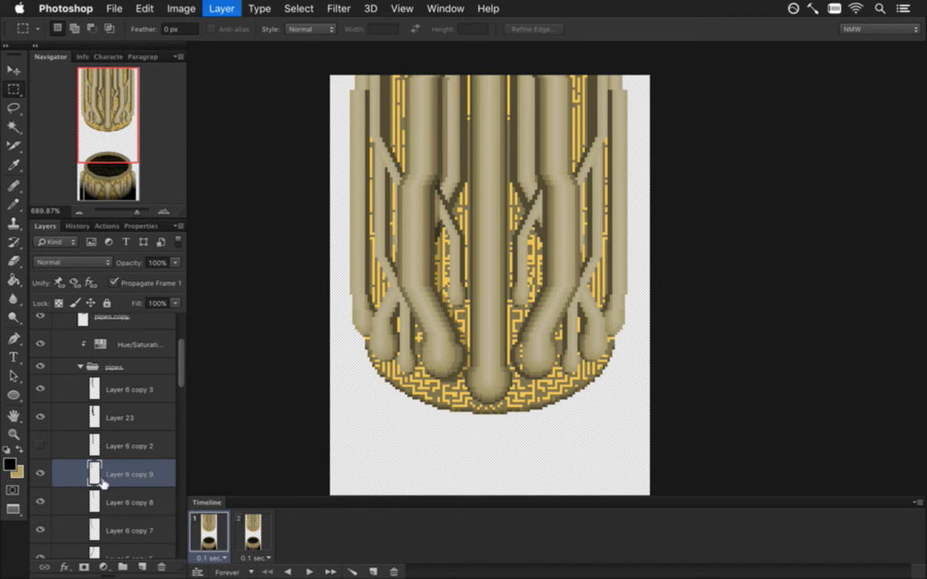
left_click_drag(102, 480, 105, 508)
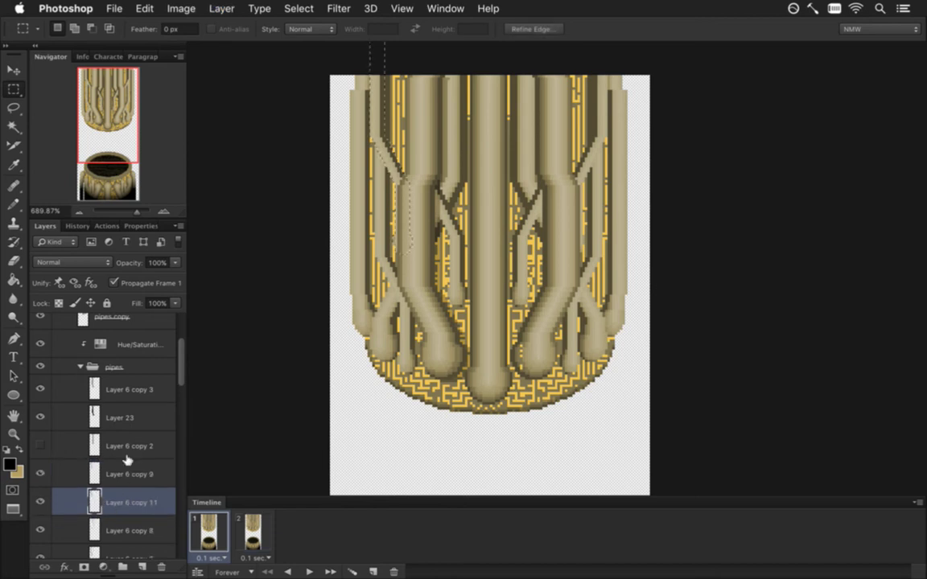
key("b")
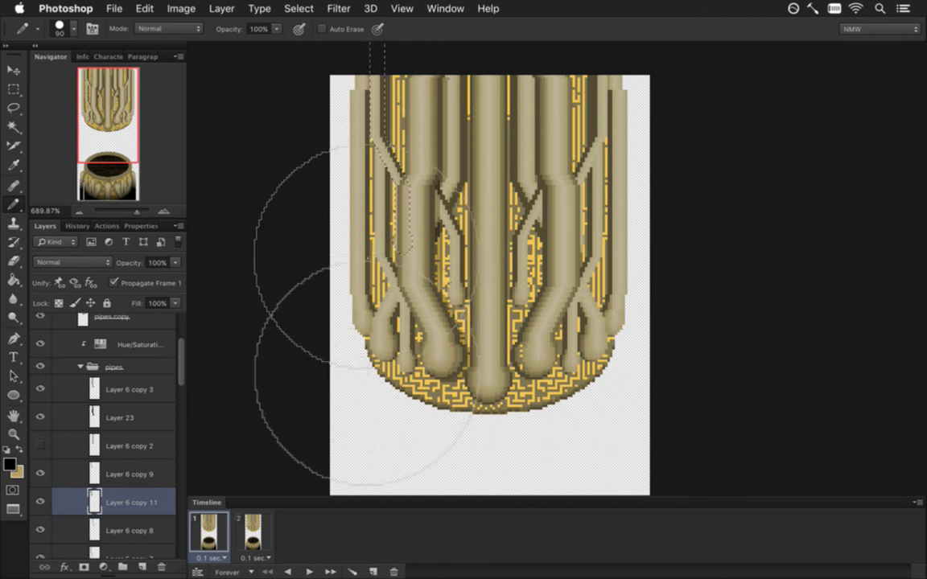
Step: Offset the black duplicate of Layer 6 copy 9 down and to the right of its pipe and set its opacity to 50%
key("v")
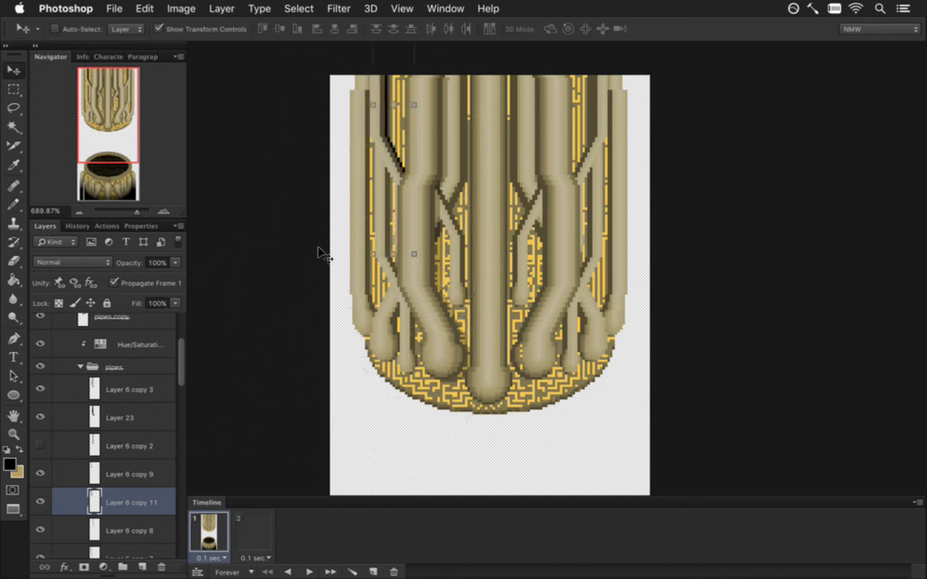
key("Down")
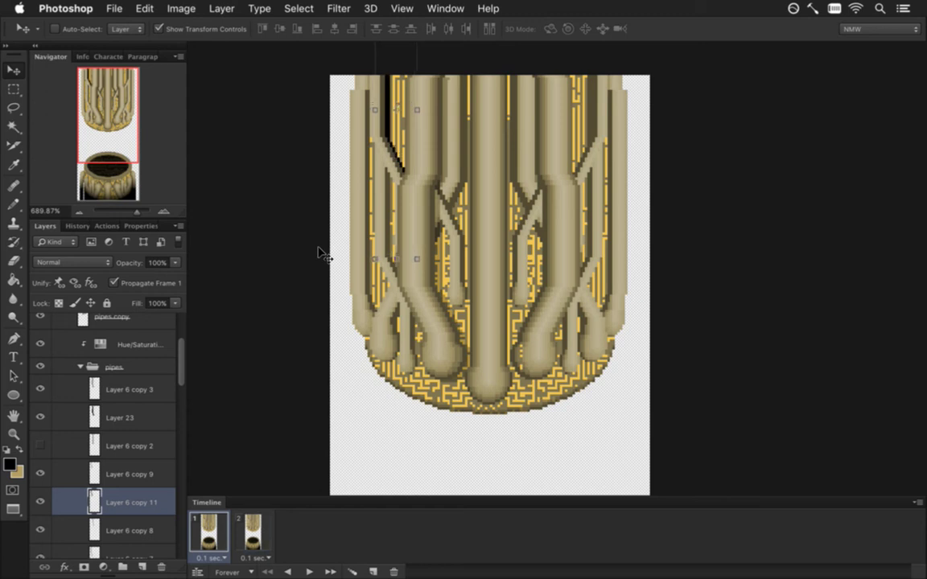
key("m")
key("5")
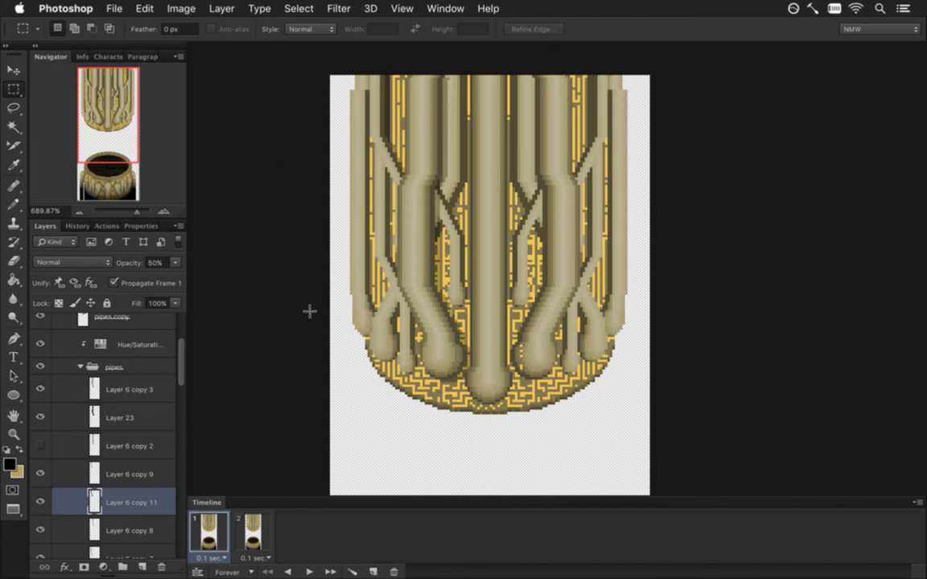
Step: Check the shadow on Layer 6 copy 11 and the pipe on Layer 6 copy 8 by hiding and showing each layer
left_click(42, 500)
left_click(42, 501)
left_click_drag(181, 361, 182, 378)
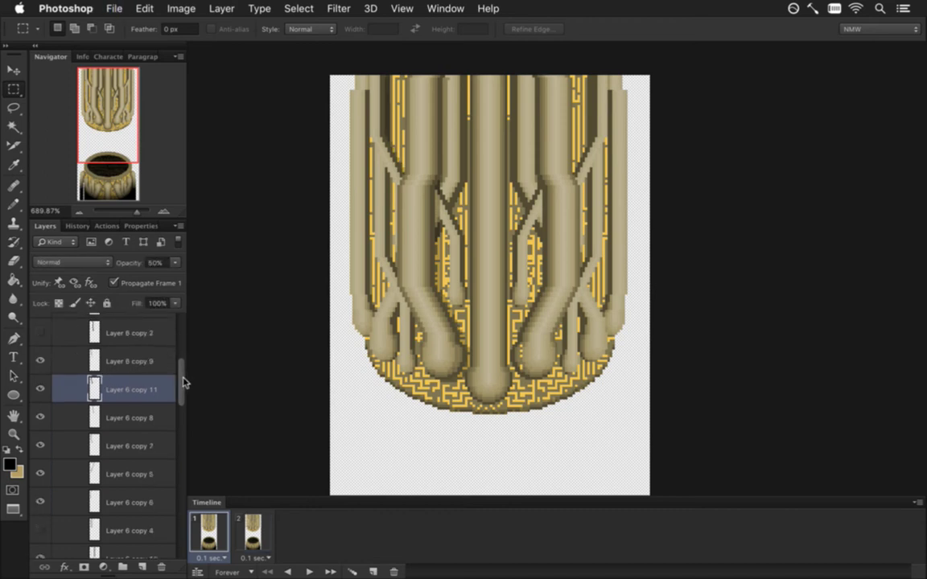
left_click(92, 419)
left_click(41, 418)
left_click(41, 417)
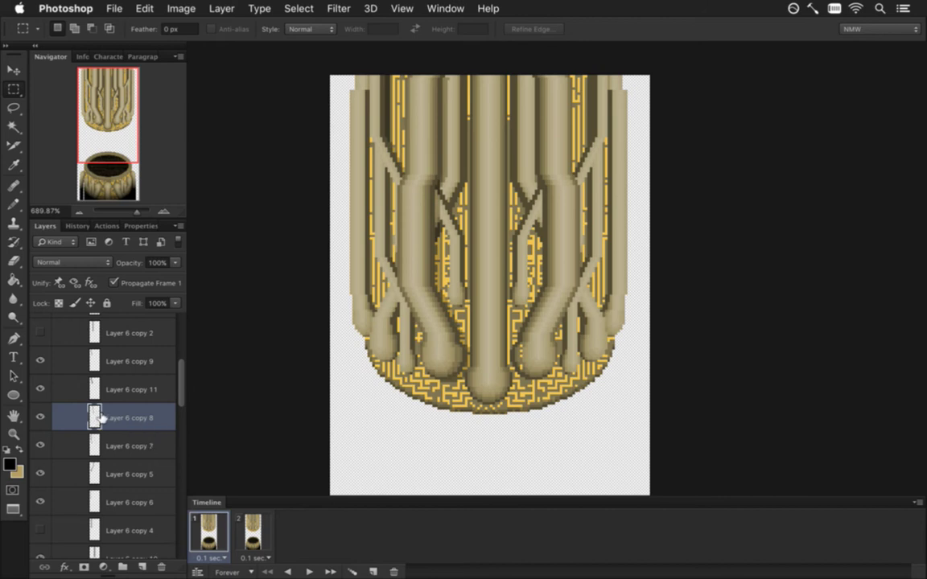
Step: Duplicate Layer 6 copy 8 beneath the original, fill the duplicate's pipe shape with black using the Pencil tool, and deselect
left_click_drag(100, 417, 106, 458)
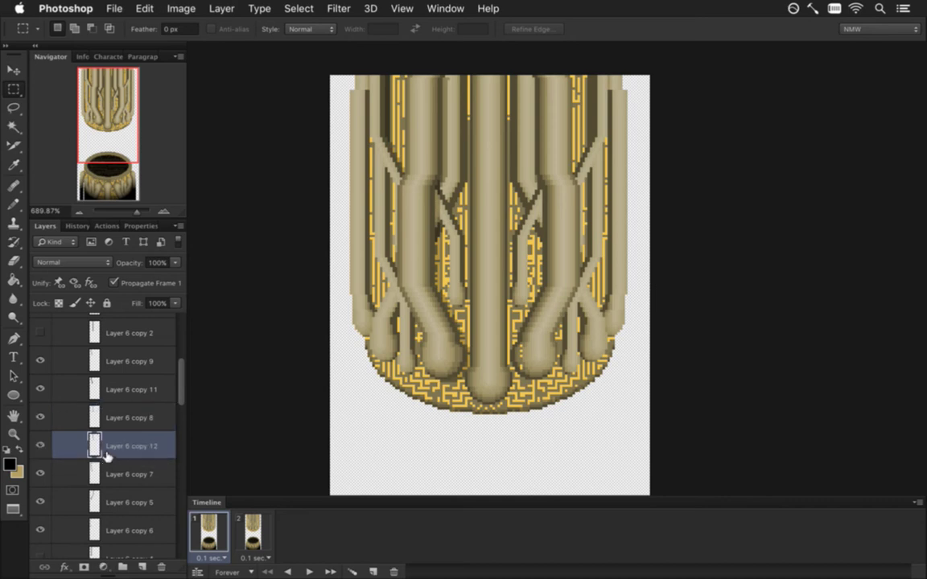
key("b")
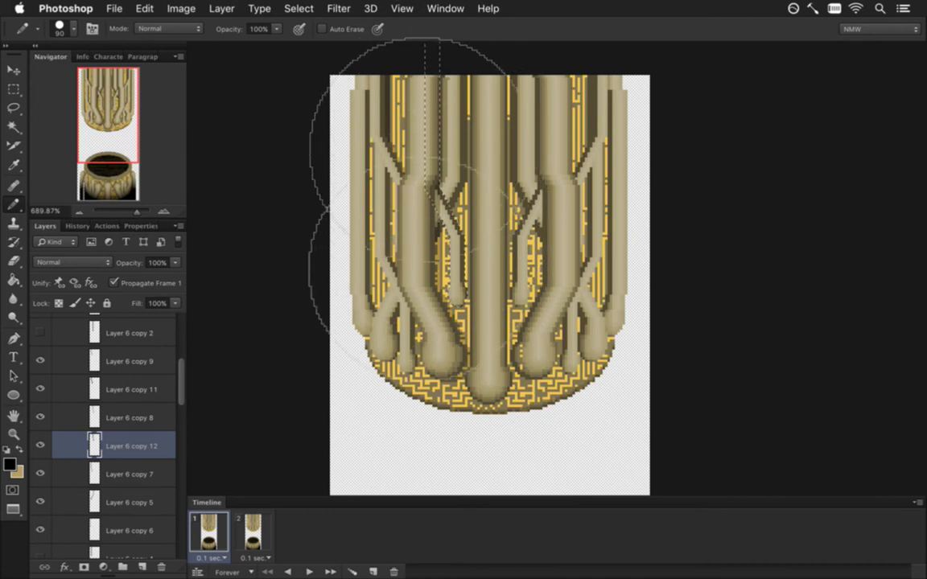
key("v")
key("m")
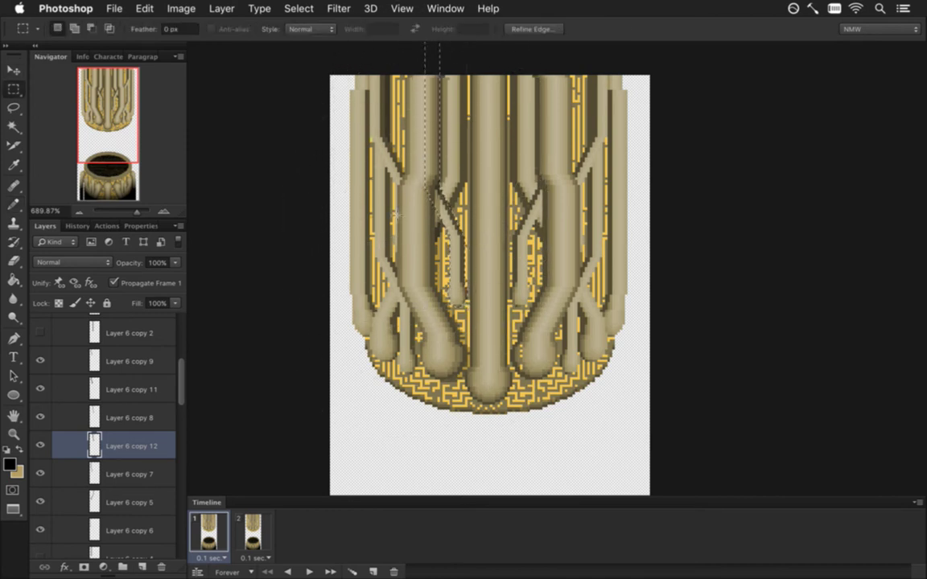
Step: Offset the black duplicate of Layer 6 copy 8 by 1 px right and 1 px down and set its opacity to 50%
key("v")
key("Right")
key("Right")
key("Down")
key("Down")
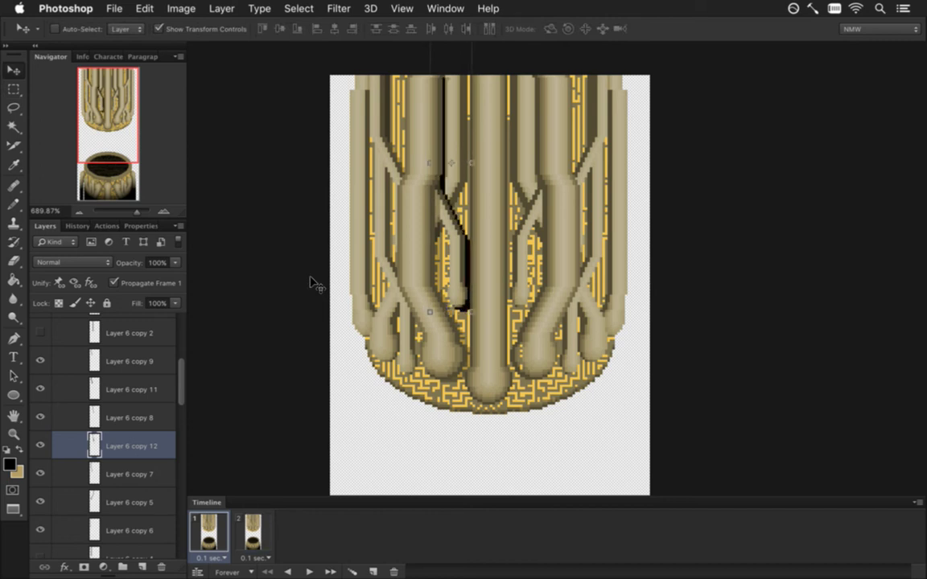
key("Left")
key("Up")
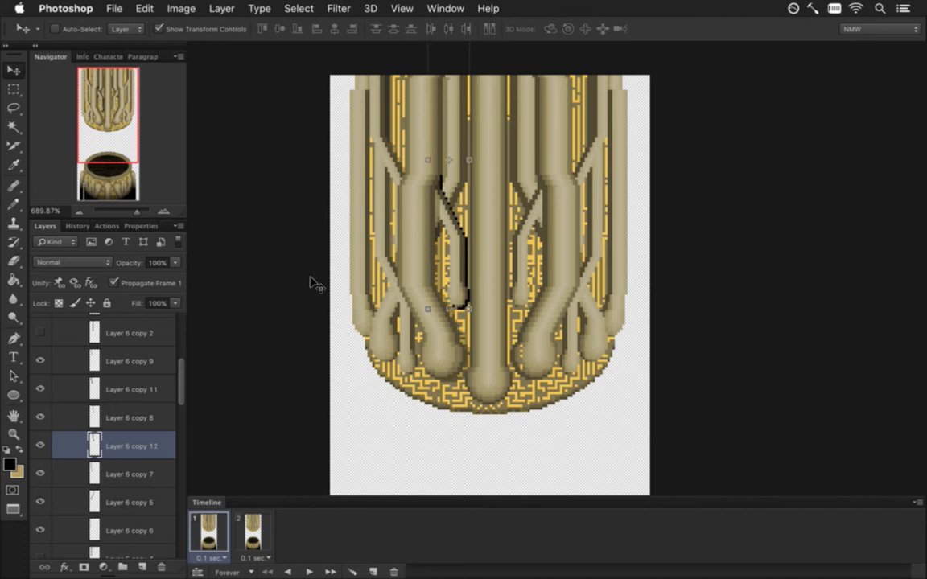
key("m")
key("5")
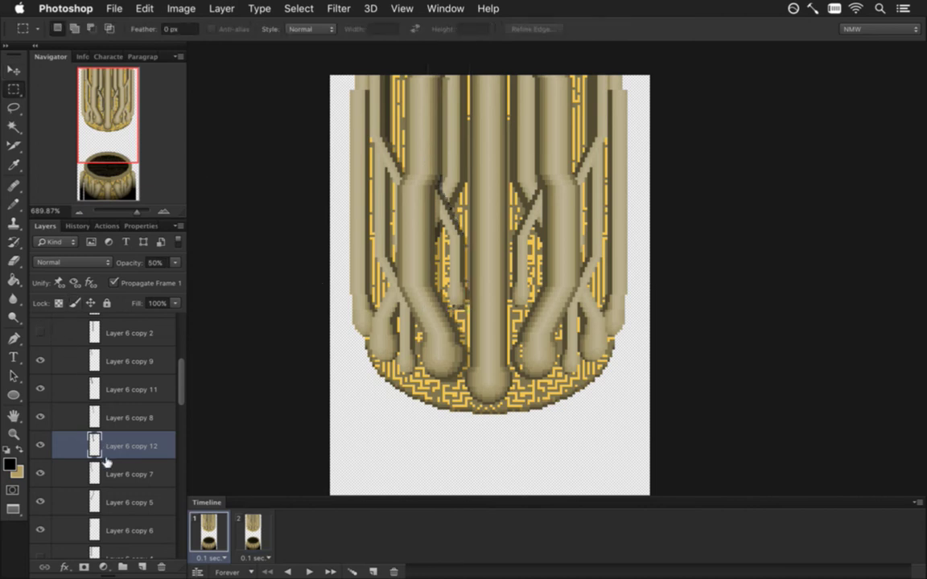
Step: Select Layer 6 copy 7 and identify its pipe by hiding and showing the layer
left_click(50, 471)
left_click(42, 472)
left_click(42, 471)
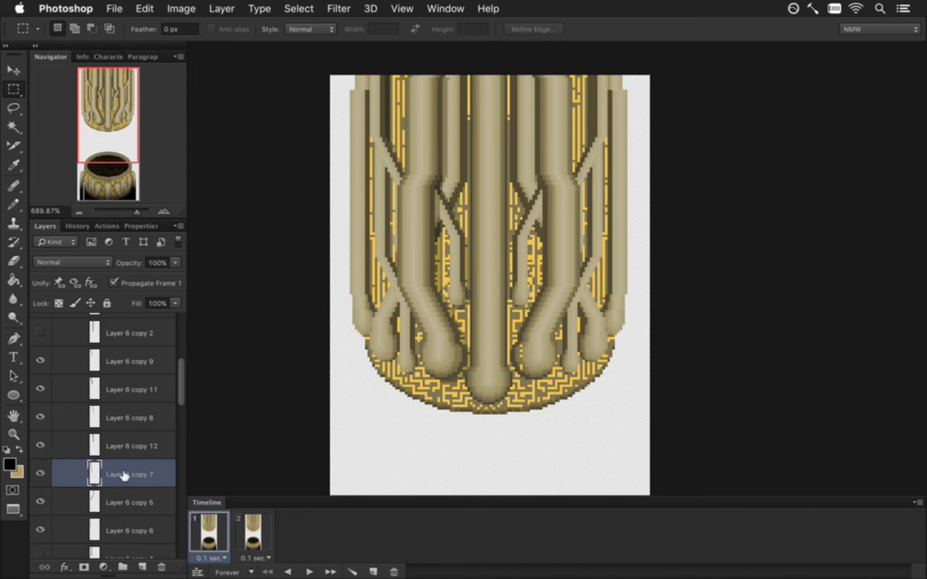
left_click(40, 473)
left_click(40, 473)
Step: Duplicate Layer 6 copy 7 beneath the original and fill the duplicate's pipe shape with black using the Pencil tool
key("super+j")
left_click_drag(99, 473, 105, 504)
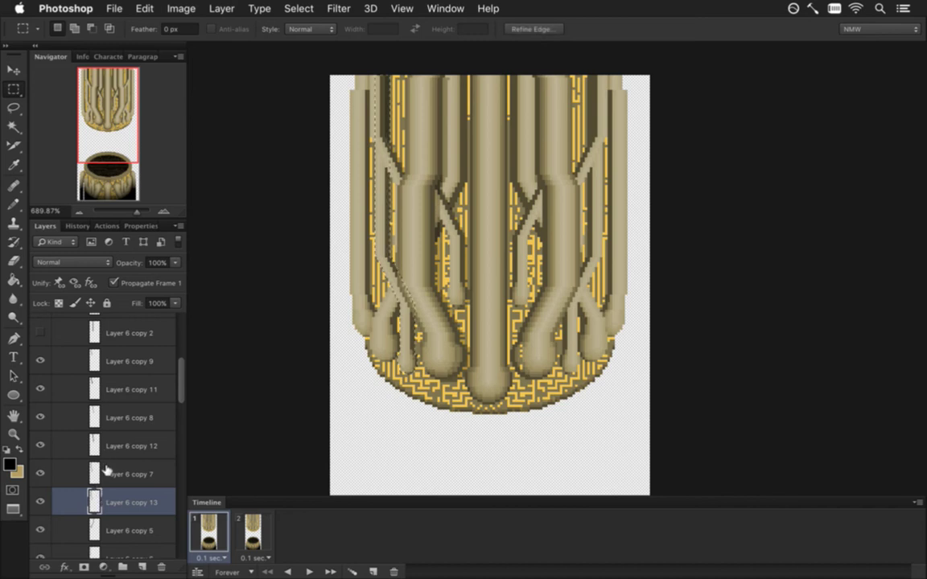
key("b")
Step: Offset the black duplicate of Layer 6 copy 7 to the right of its pipe and set its opacity to 50%
key("v")
key("Right")
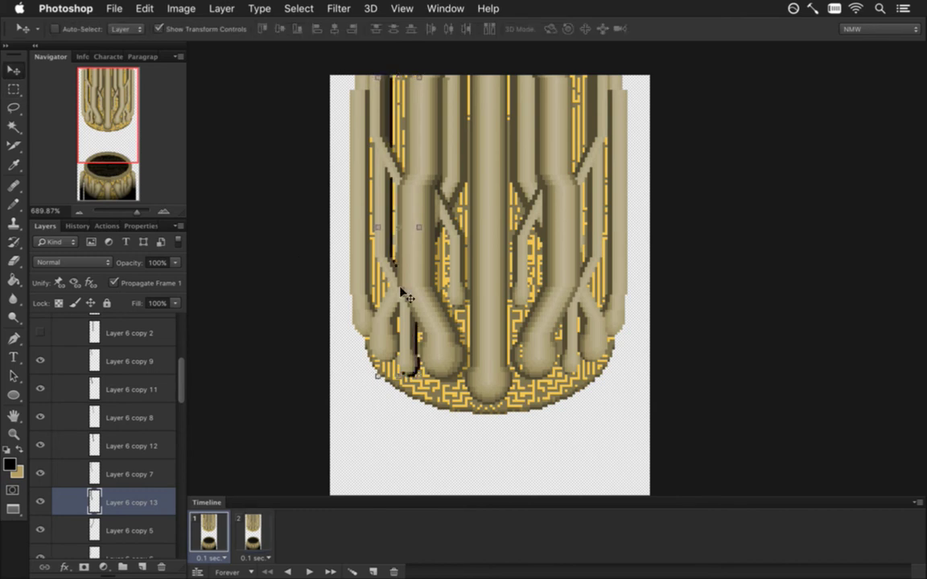
key("m")
key("5")
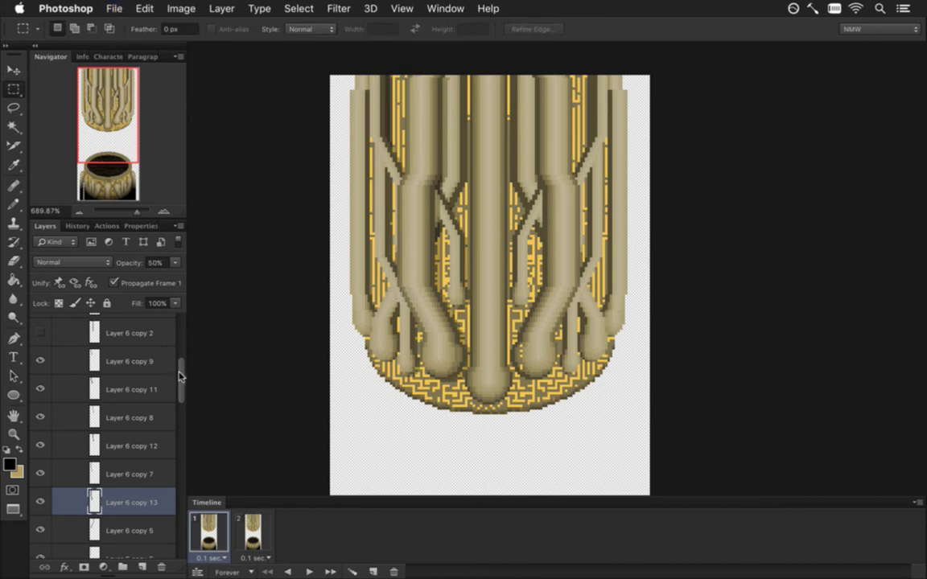
Step: Select Layer 6 copy 5 and identify its pipe by hiding and showing the layer
left_click_drag(180, 382, 180, 406)
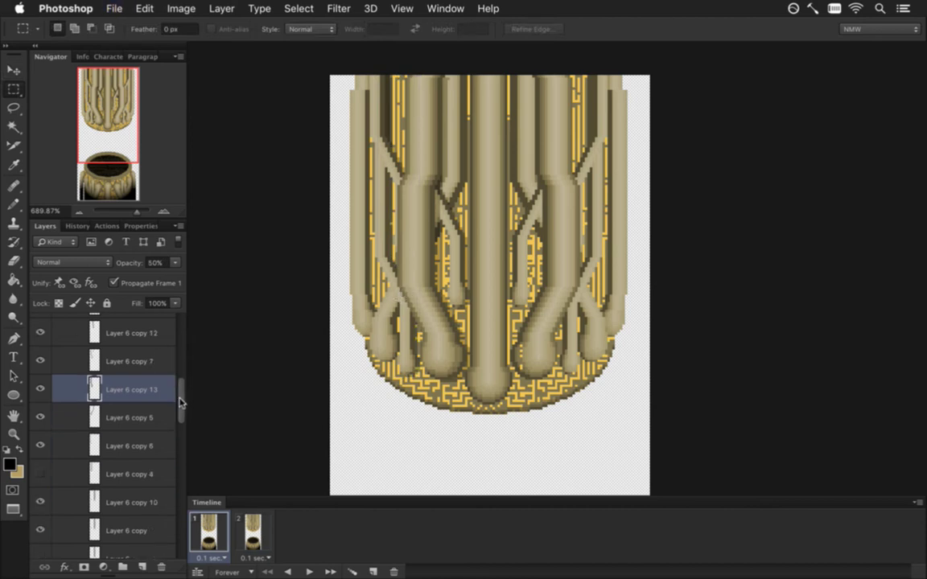
left_click(113, 417)
left_click(40, 416)
left_click(41, 416)
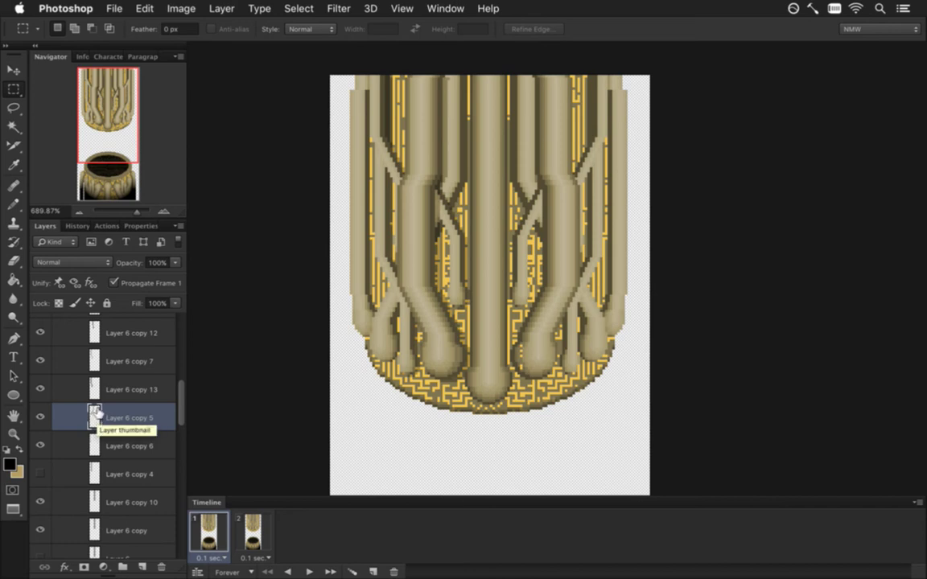
Step: Duplicate Layer 6 copy 5 beneath the original and fill the duplicate's pipe shape with black using the Pencil tool
key("v")
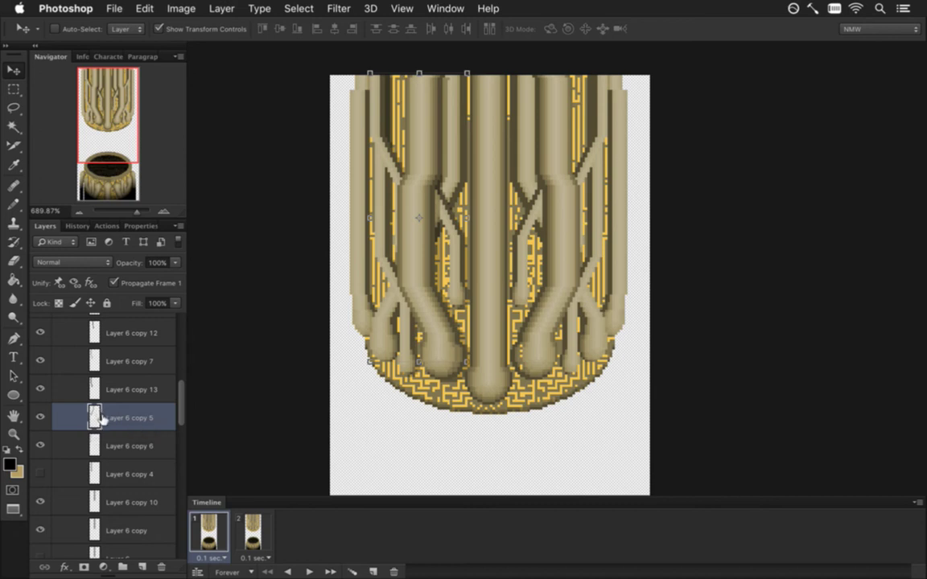
left_click_drag(103, 418, 109, 447)
key("b")
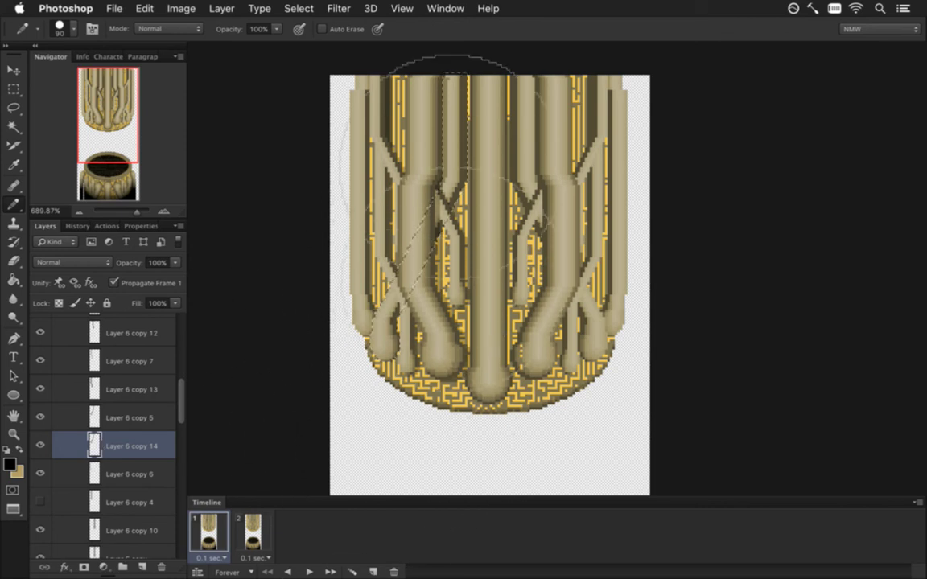
key("m")
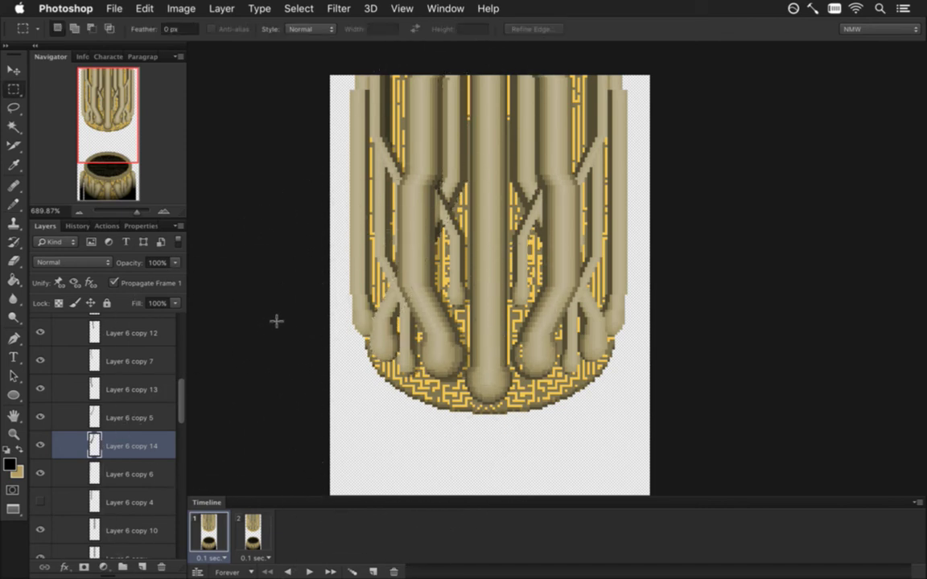
Step: Offset the black duplicate of Layer 6 copy 5 slightly down and to the right of its pipe
key("v")
key("Down")
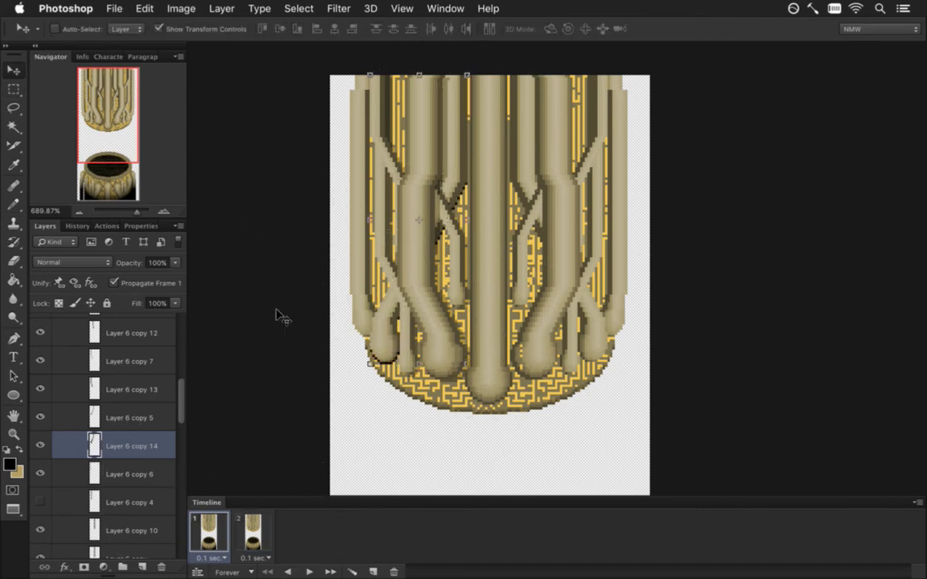
key("Right")
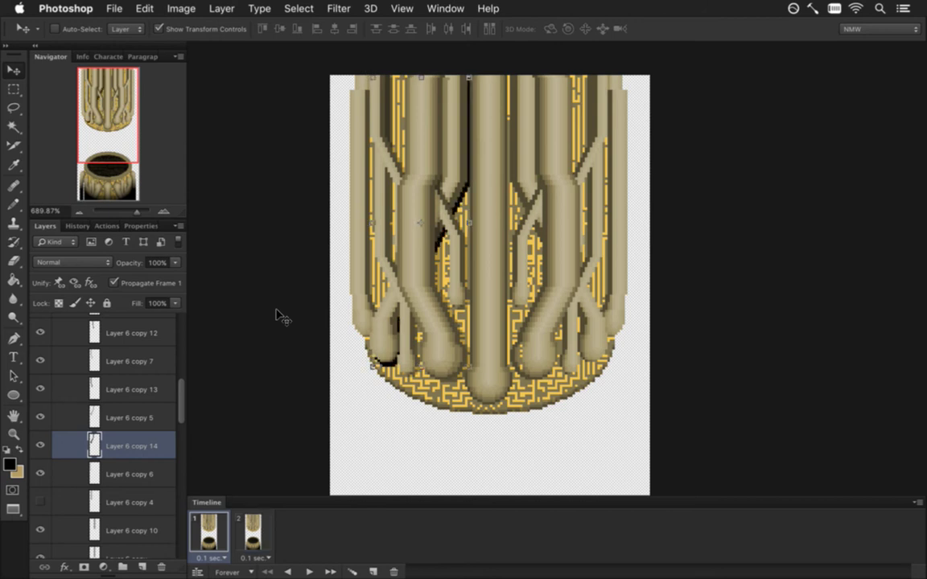
key("m")
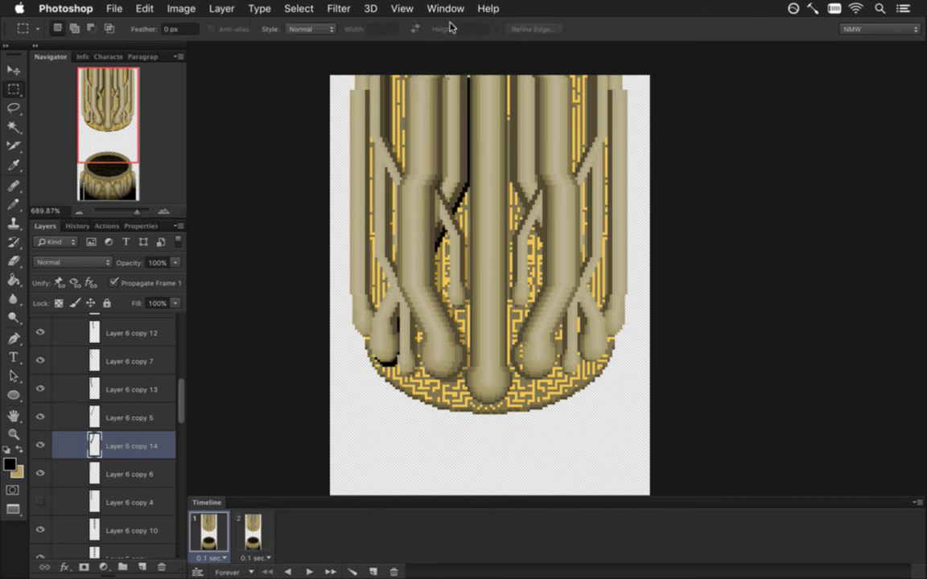
Step: Reduce the Pencil tool's brush size to 2 px
key("b")
key("bracketleft")
key("bracketleft")
key("bracketleft")
key("bracketleft")
key("bracketleft")
key("bracketleft")
key("bracketleft")
key("bracketleft")
key("bracketleft")
key("bracketleft")
key("bracketleft")
key("bracketleft")
key("bracketleft")
key("bracketleft")
key("bracketleft")
key("bracketleft")
key("bracketleft")
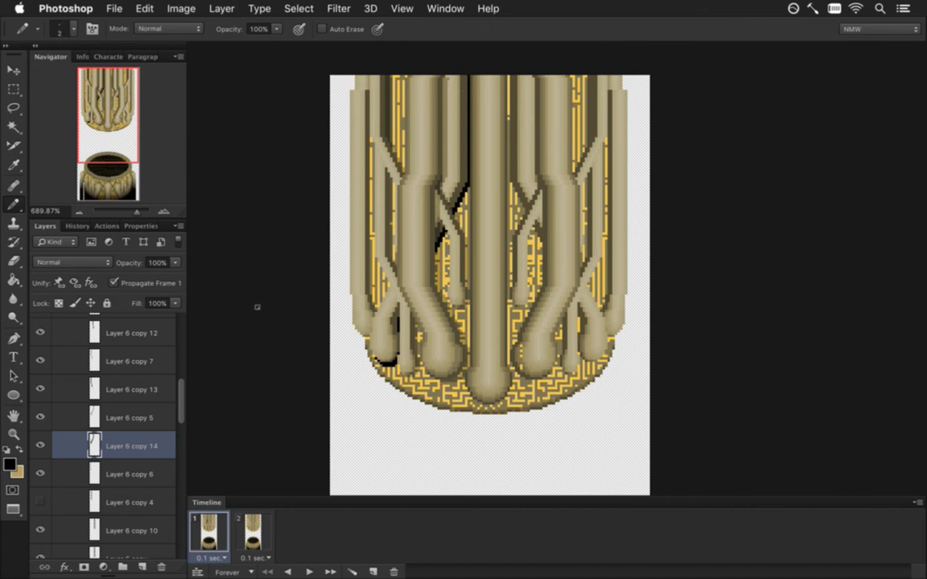
Step: Set the opacity of Layer 6 copy 5's black duplicate to 50% and save the document
key("m")
key("5")
key("super+s")
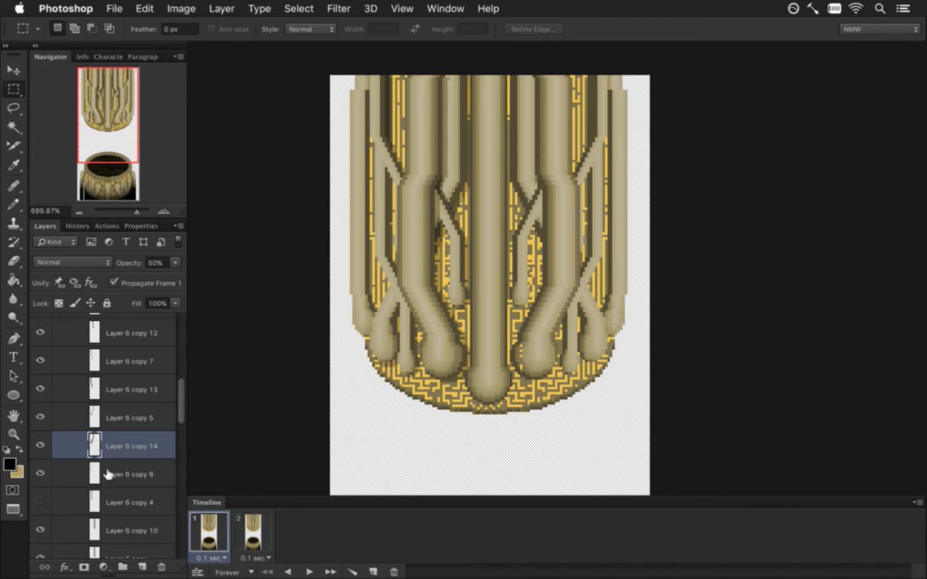
Step: Select Layer 6 copy 6 and identify its pipe by hiding and showing the layer
left_click(53, 475)
left_click(42, 474)
left_click(42, 474)
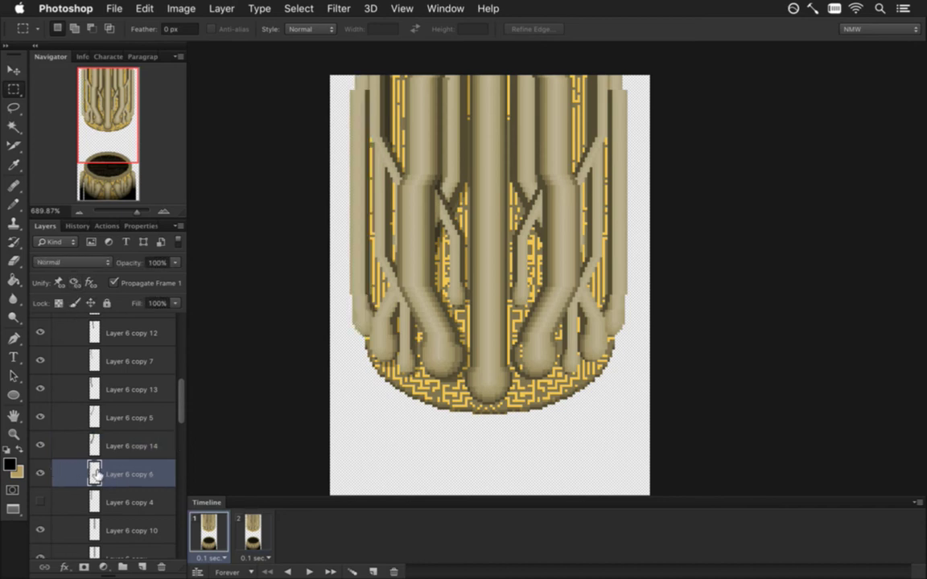
Step: Duplicate Layer 6 copy 6 beneath the original and fill the duplicate's pipe shape with black using a 60 px Pencil
left_click_drag(95, 470, 115, 502)
key("v")
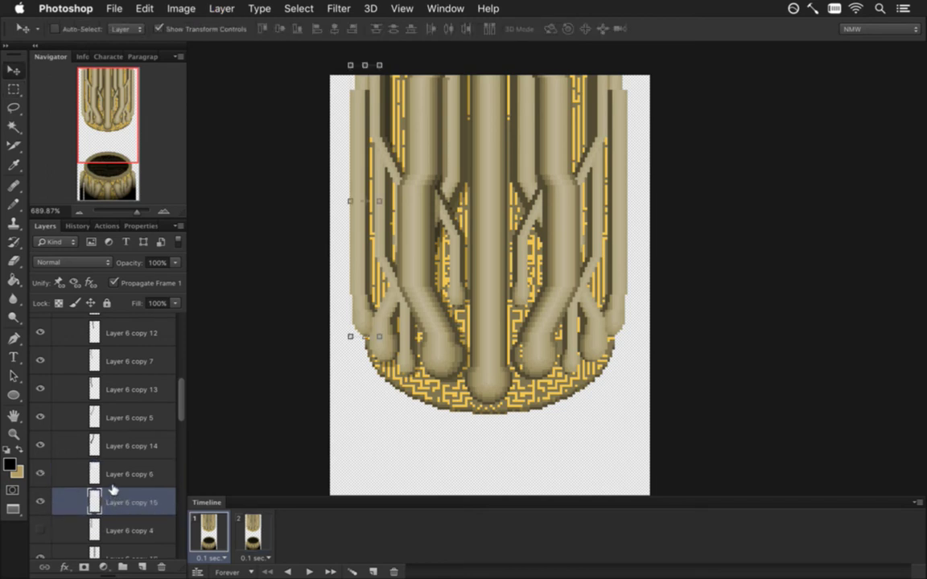
key("m")
key("b")
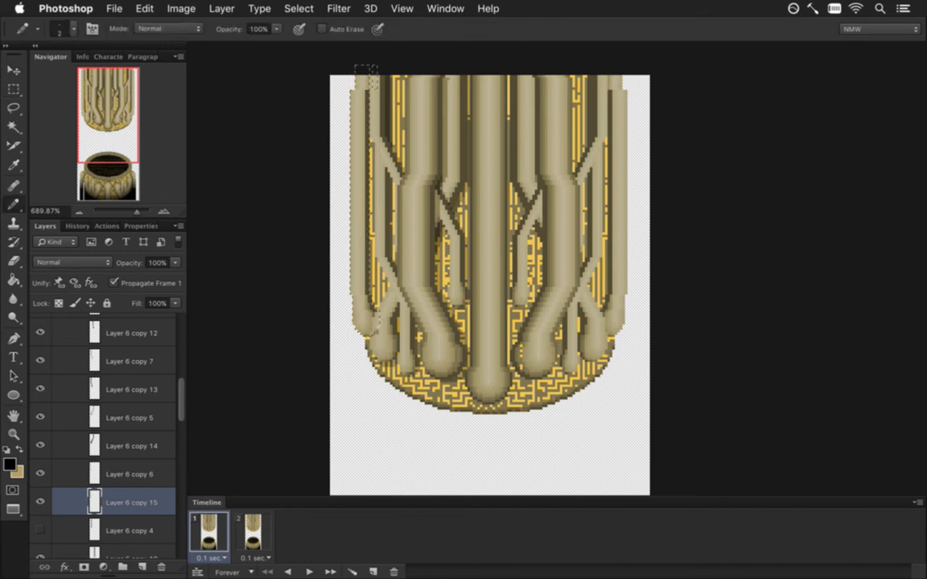
key("bracketright")
key("bracketright")
key("bracketright")
key("bracketright")
key("bracketright")
key("bracketright")
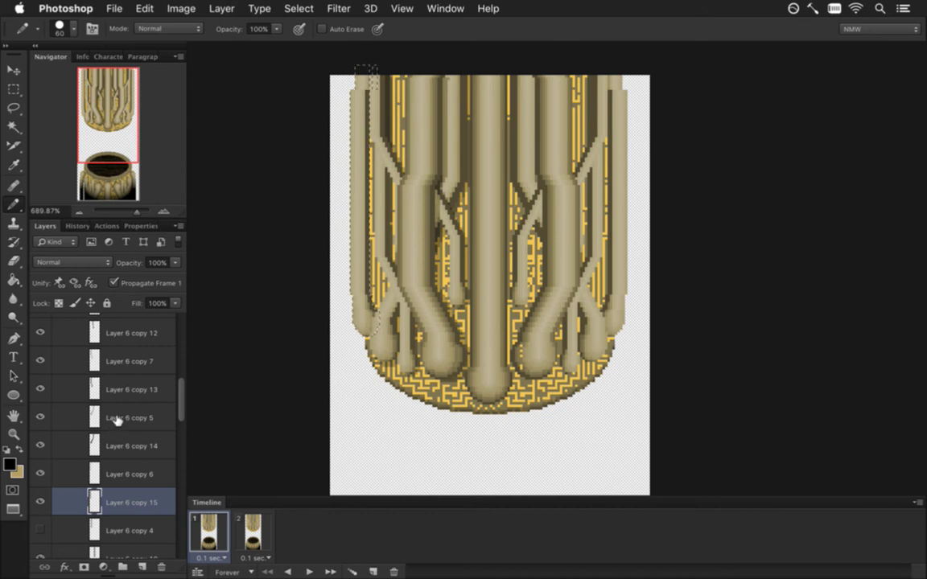
key("m")
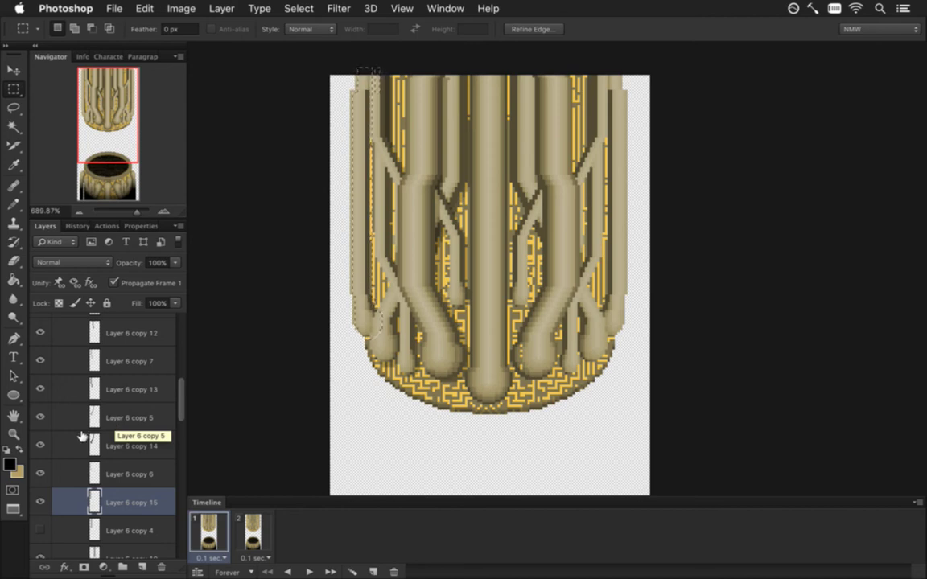
Step: Offset the black duplicate of Layer 6 copy 6 slightly down and right of its pipe and set its opacity to 50%
key("v")
key("Down")
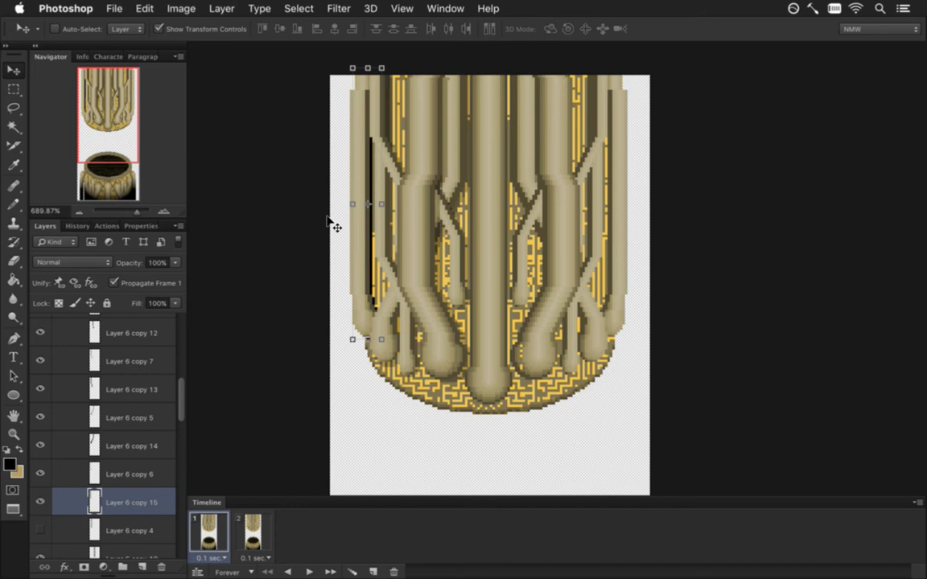
key("Down")
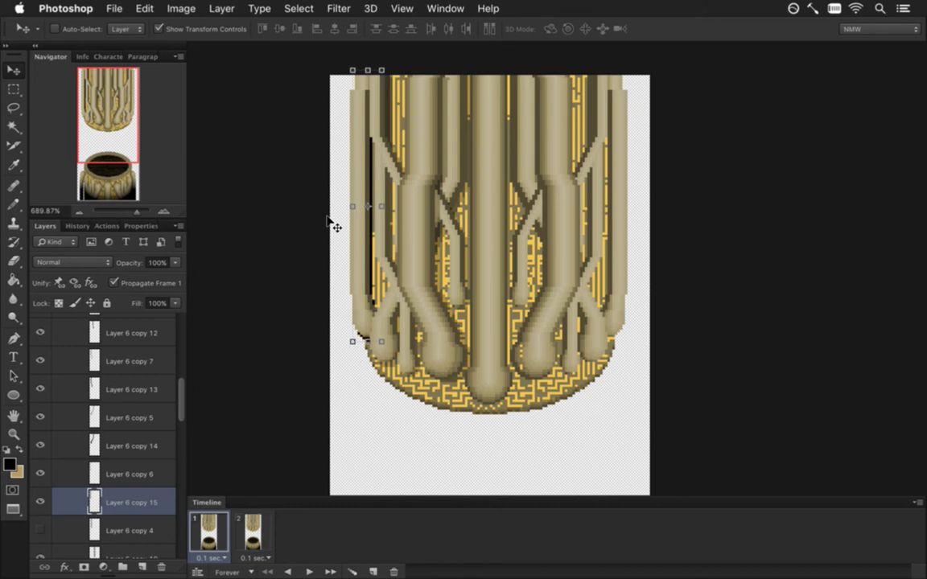
key("Up")
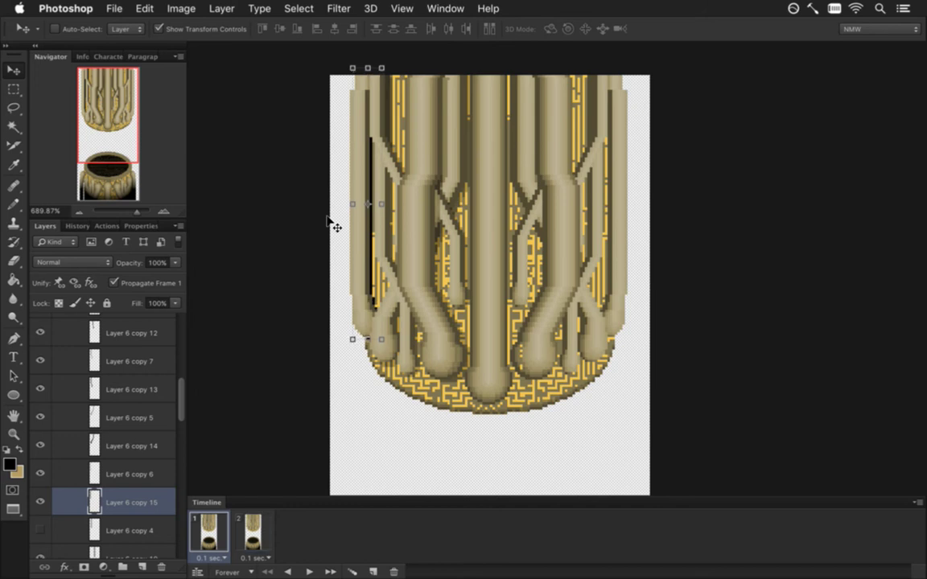
key("m")
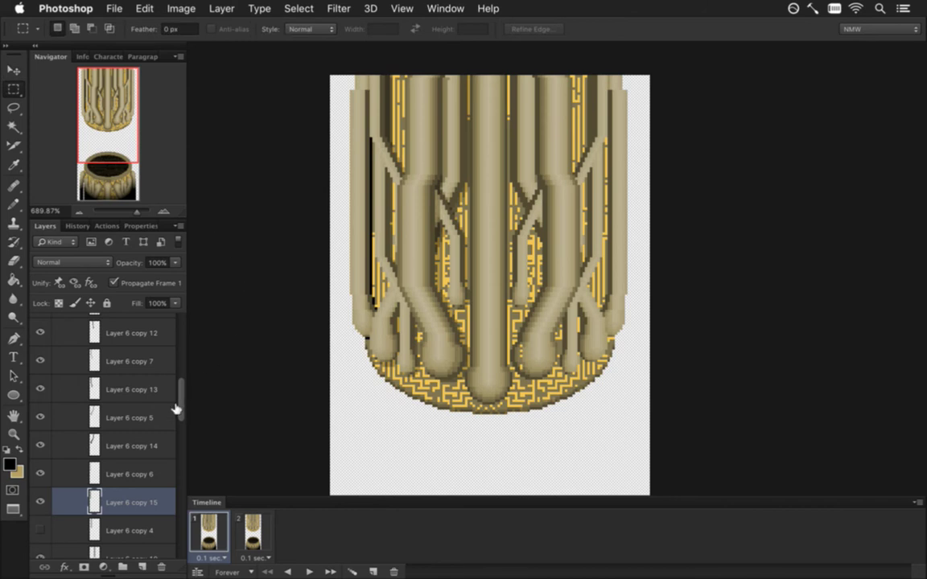
key("5")
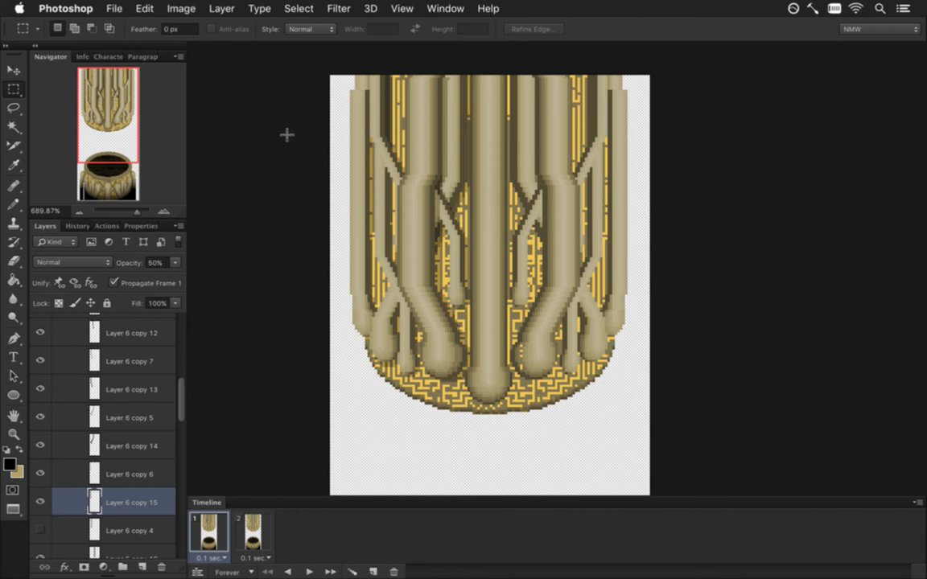
Step: Set the opacity of the Layer 23 shadow in the pipes group to 70%
scroll(169, 358, "up", 5)
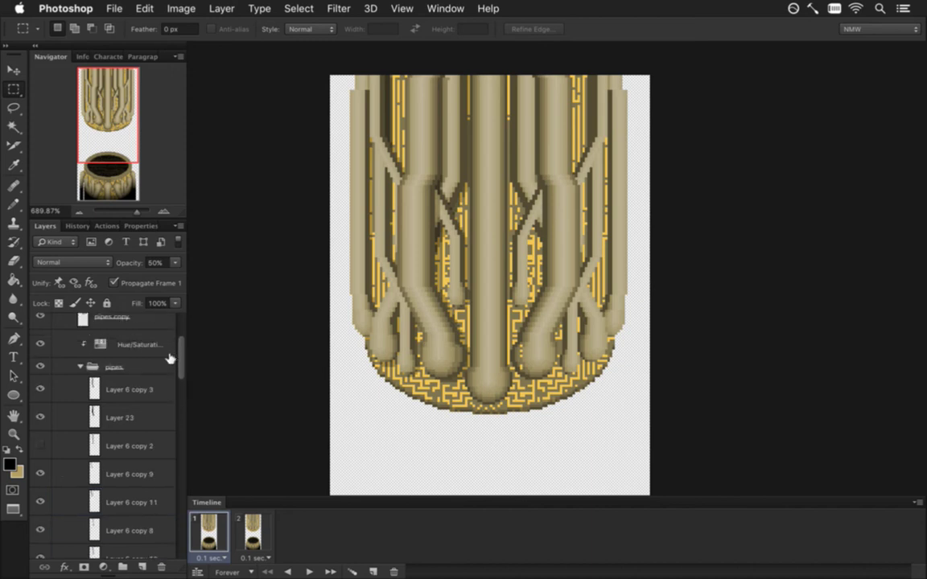
left_click(120, 415)
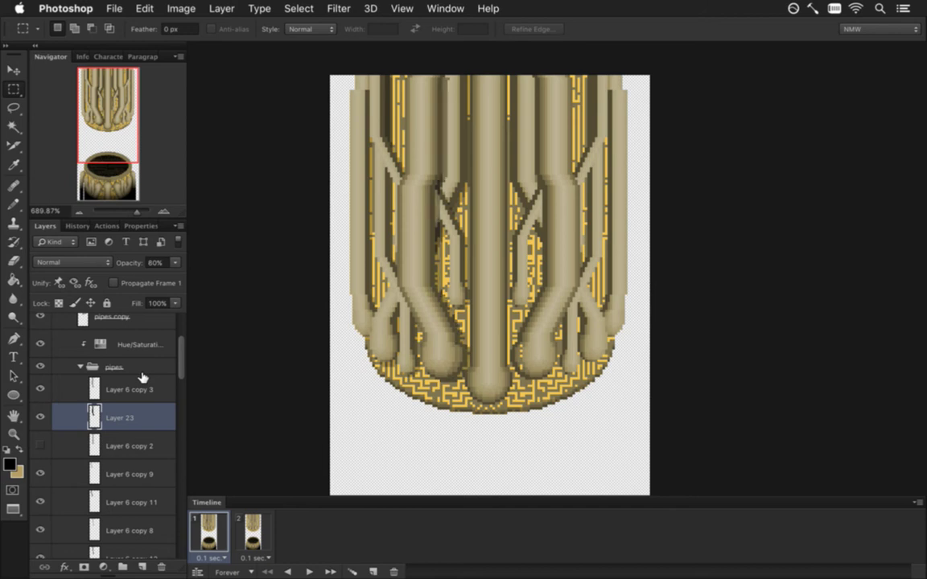
key("7")
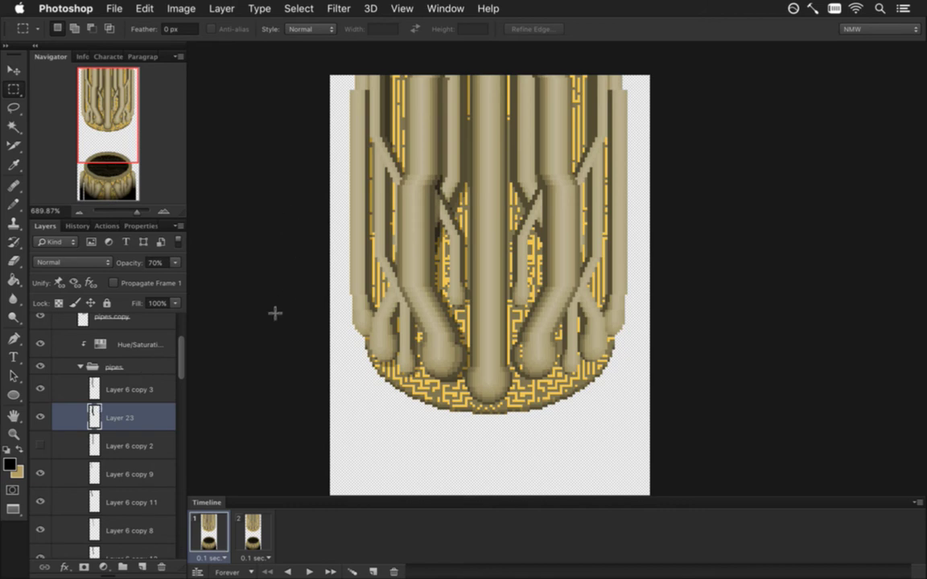
Step: Select Layer 6 copy and identify its pipe by hiding and showing the layer
scroll(179, 397, "down", 5)
scroll(179, 397, "down", 5)
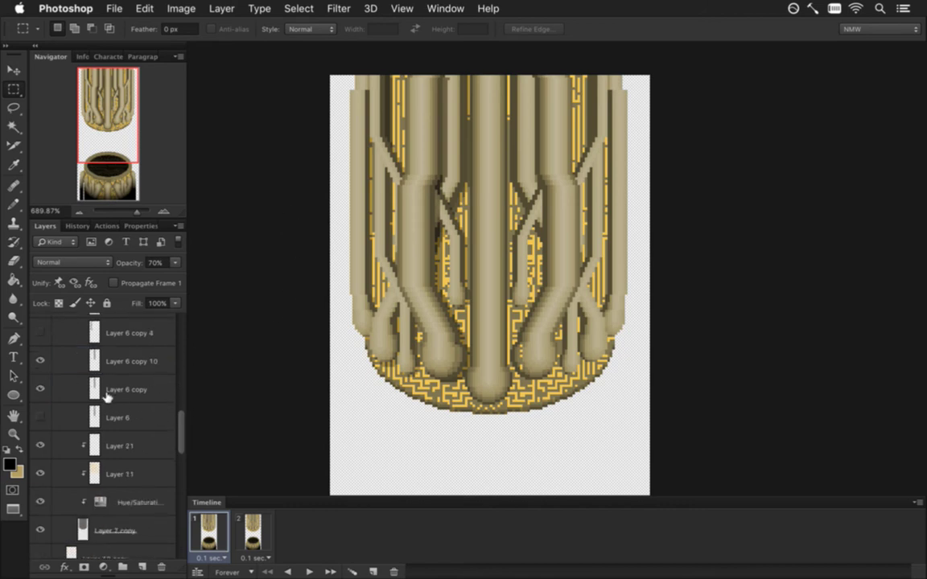
left_click(63, 390)
left_click(40, 389)
left_click(40, 388)
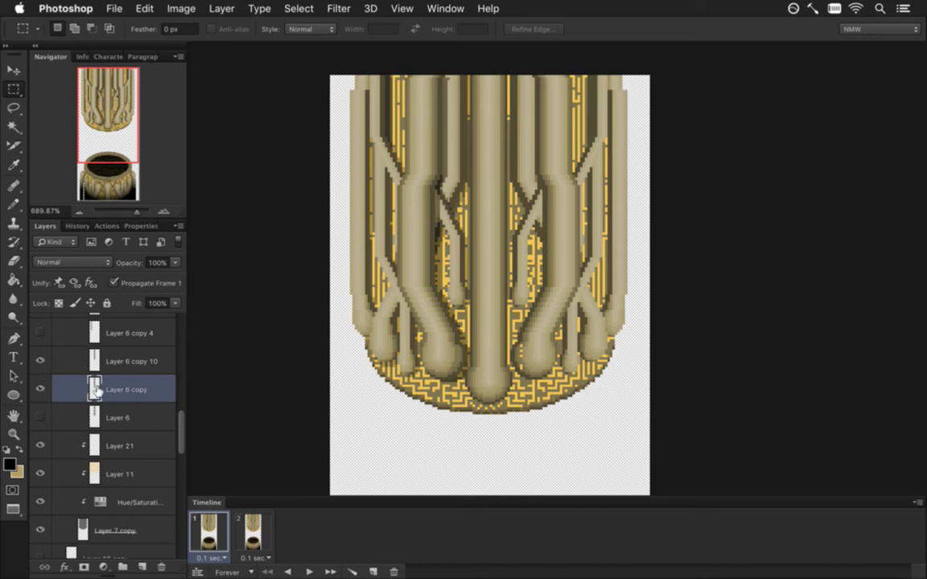
left_click(40, 386)
left_click(40, 386)
Step: Duplicate Layer 6 copy, place the duplicate beneath the original and nudge it slightly down
key("super+j")
left_click_drag(99, 391, 112, 443)
key("v")
key("Down")
key("Down")
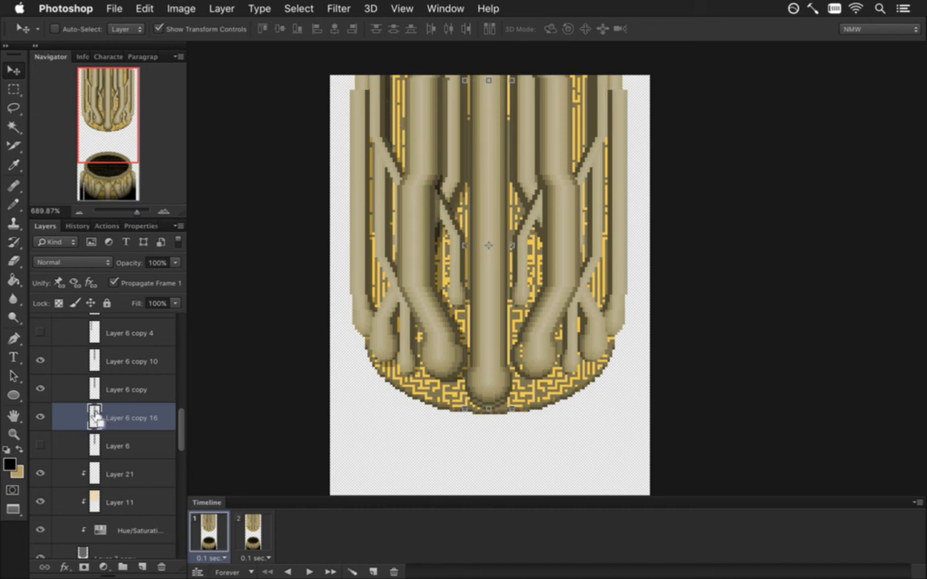
Step: Fill the central pipe's lower duplicate with black using the Pencil tool and set its opacity to 50%
left_click(94, 414, "super")
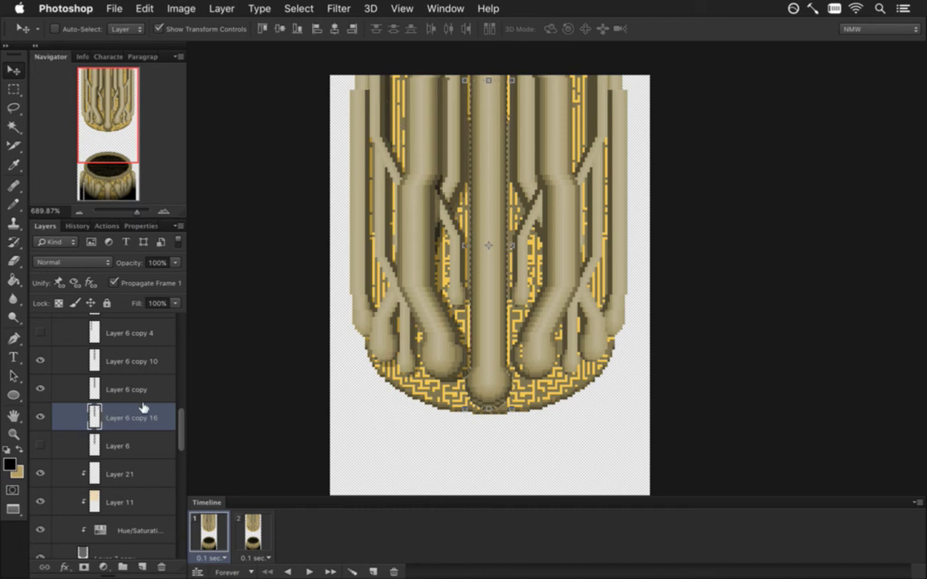
key("b")
left_click(489, 473)
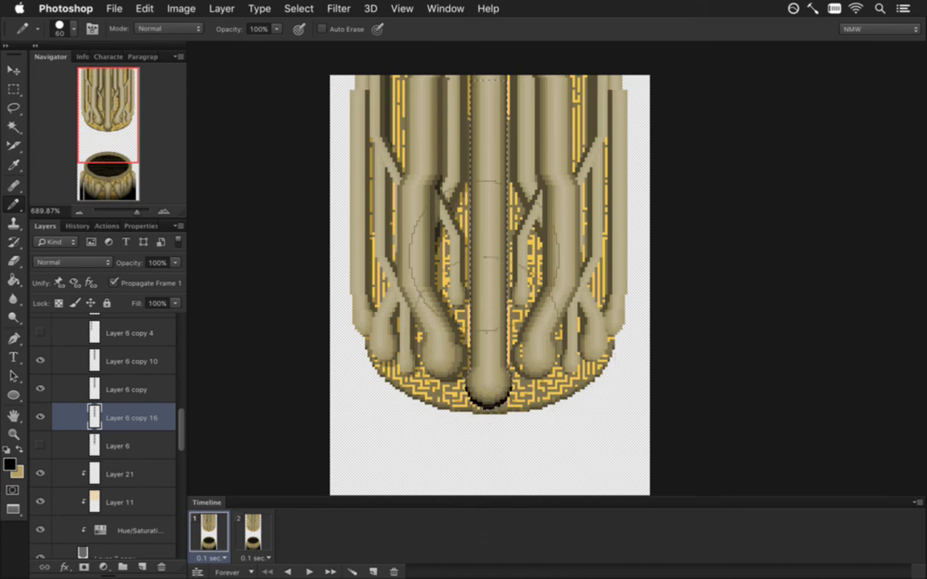
key("m")
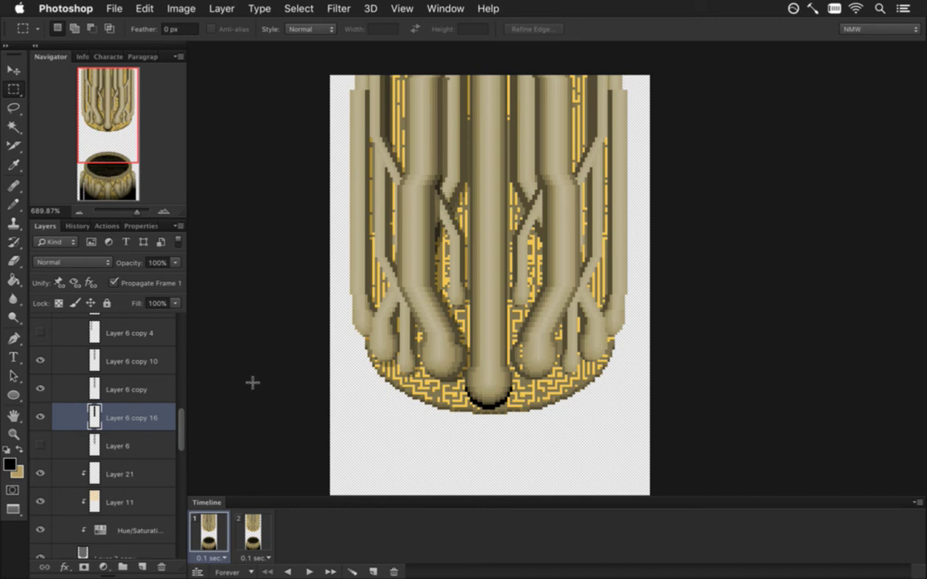
key("5")
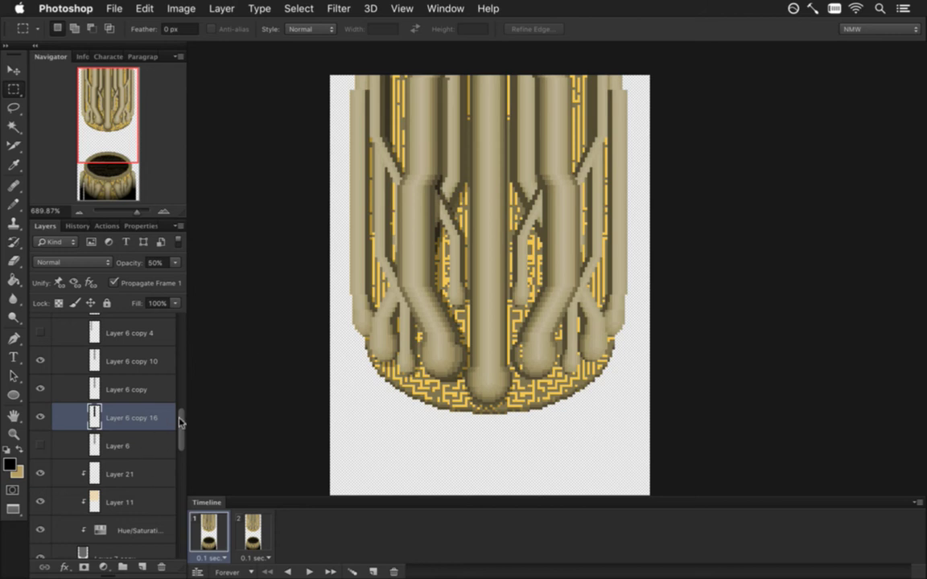
Step: Select Layer 6 copy and load the central pipe's outline from it as a selection
key("alt+bracketright")
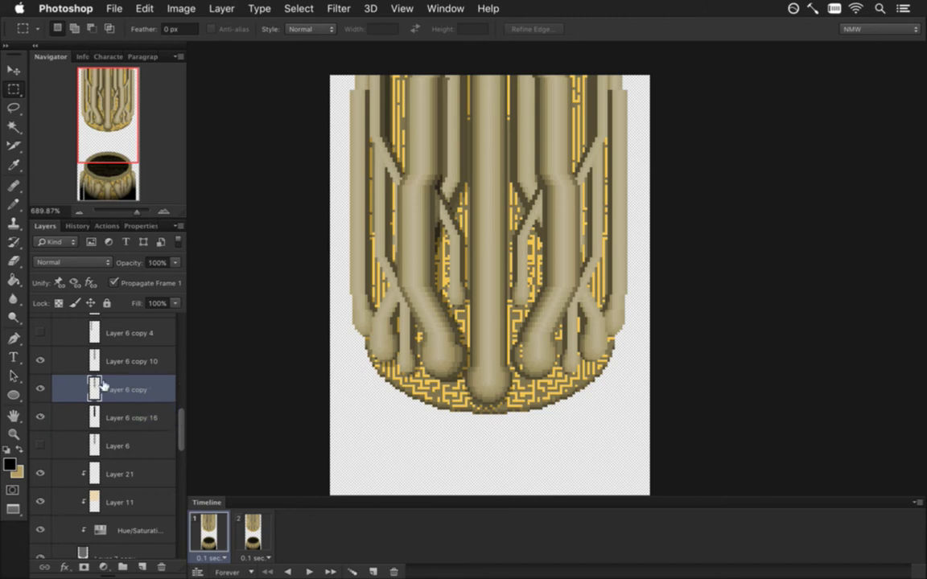
scroll(482, 378, "up", 3)
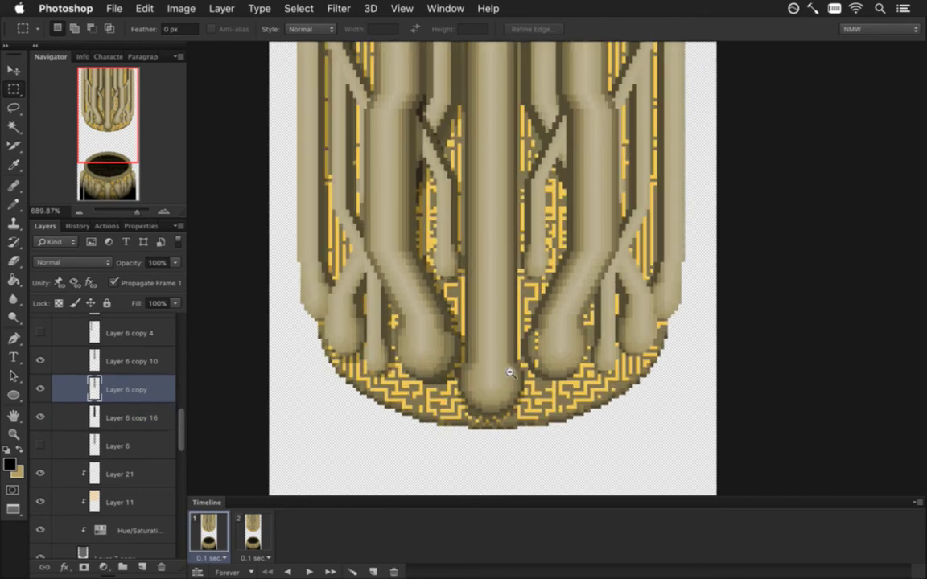
left_click_drag(500, 260, 485, 287)
left_click(91, 344, "super")
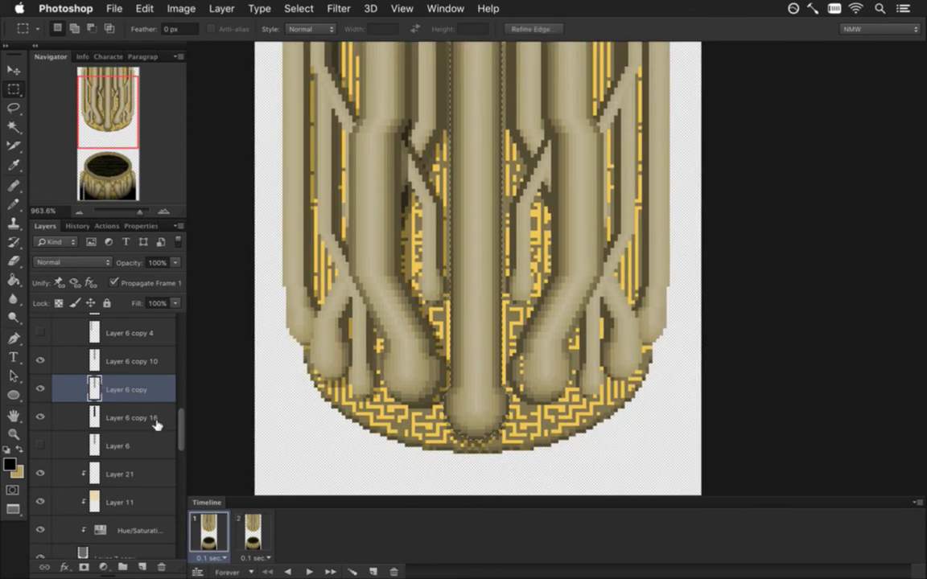
left_click(487, 407, "super")
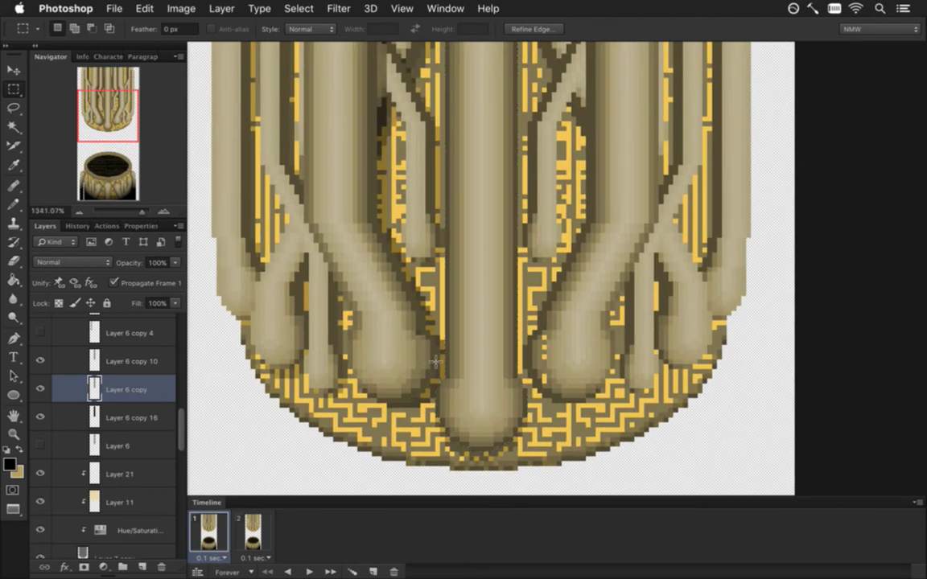
key("super+d")
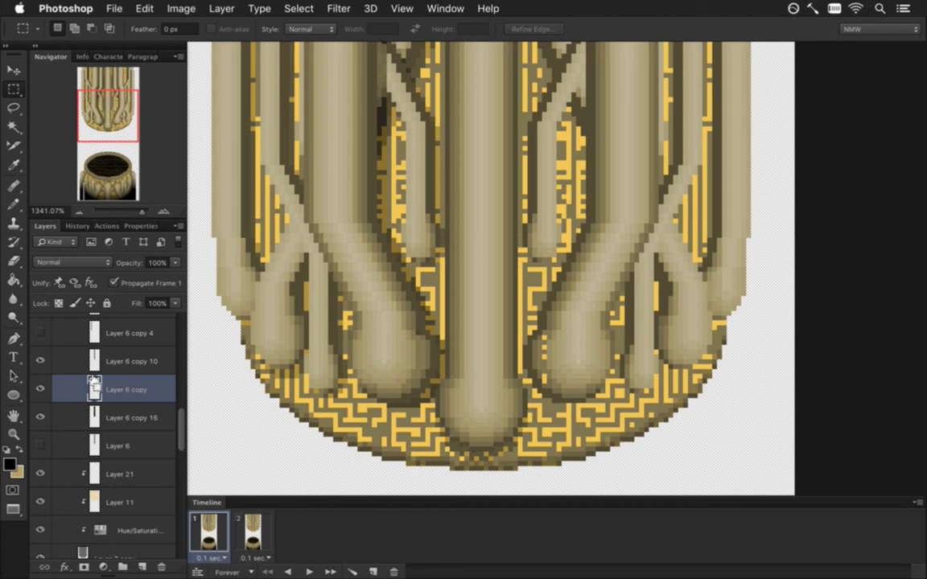
key("super+shift+d")
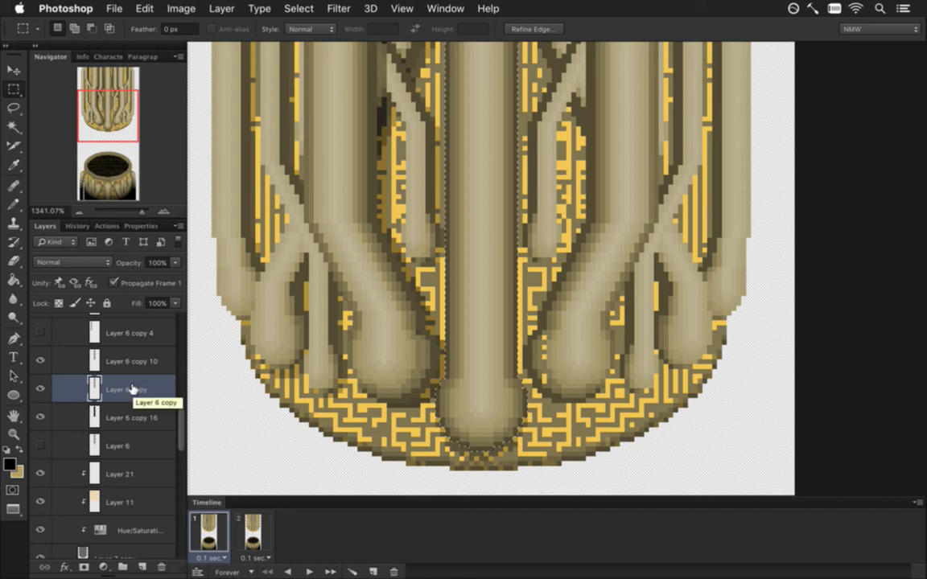
Step: Sample a dark brown from the pipe artwork and reduce the Pencil tool to 1 px, undoing any test marks
key("i")
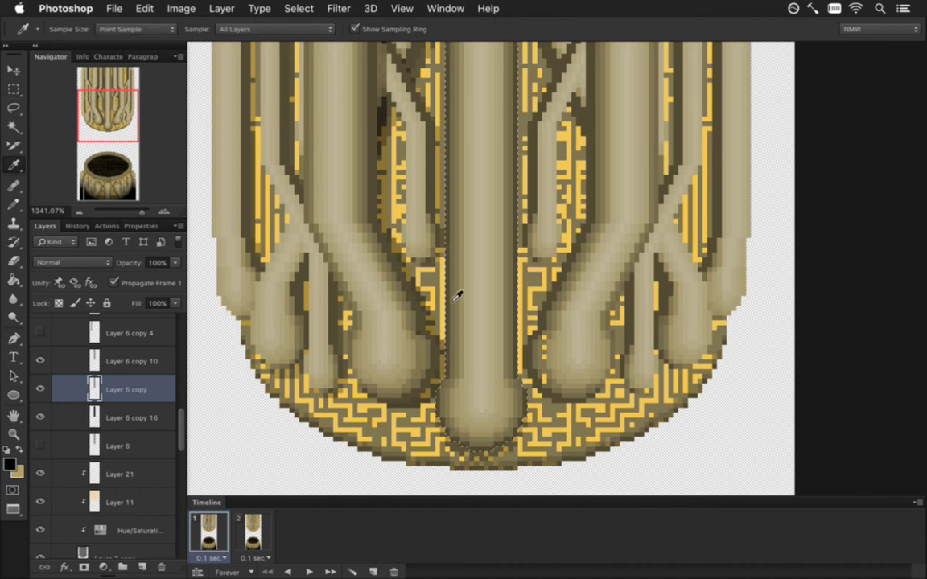
left_click(458, 295)
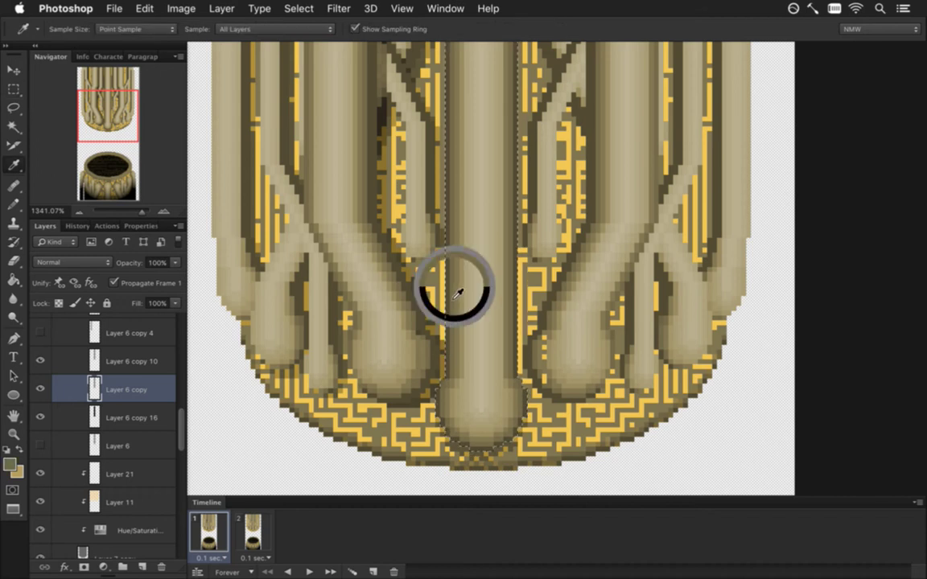
key("b")
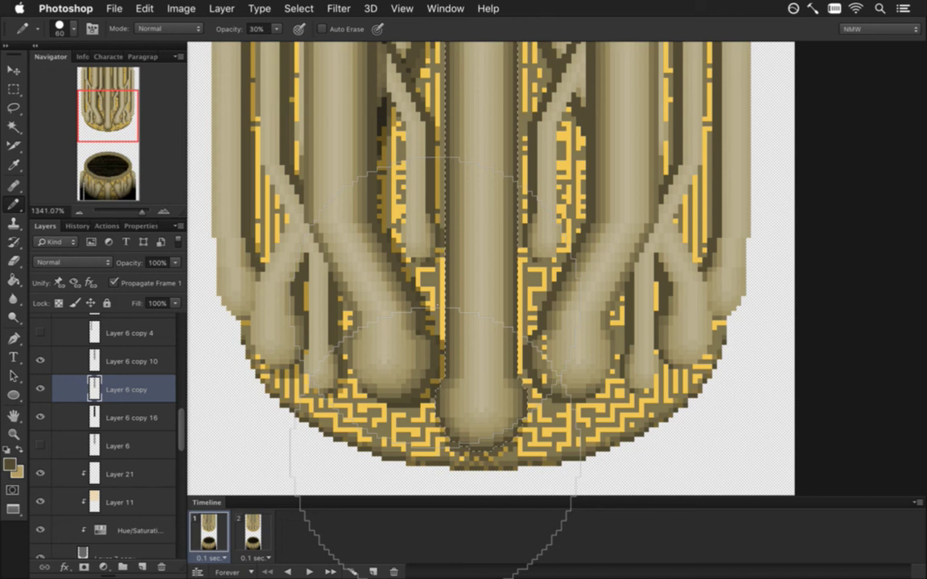
key("m")
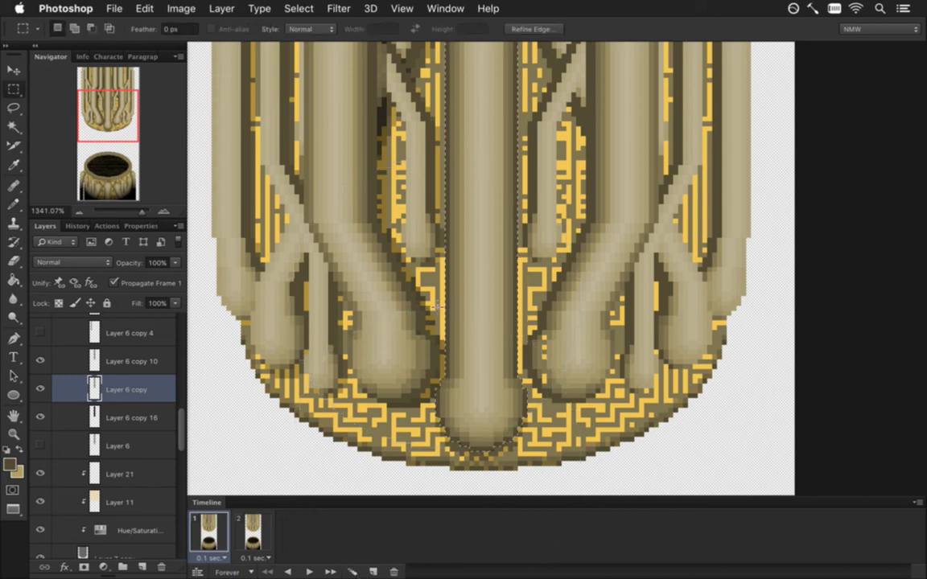
key("b")
key("bracketleft")
key("bracketleft")
key("bracketleft")
key("bracketleft")
key("bracketleft")
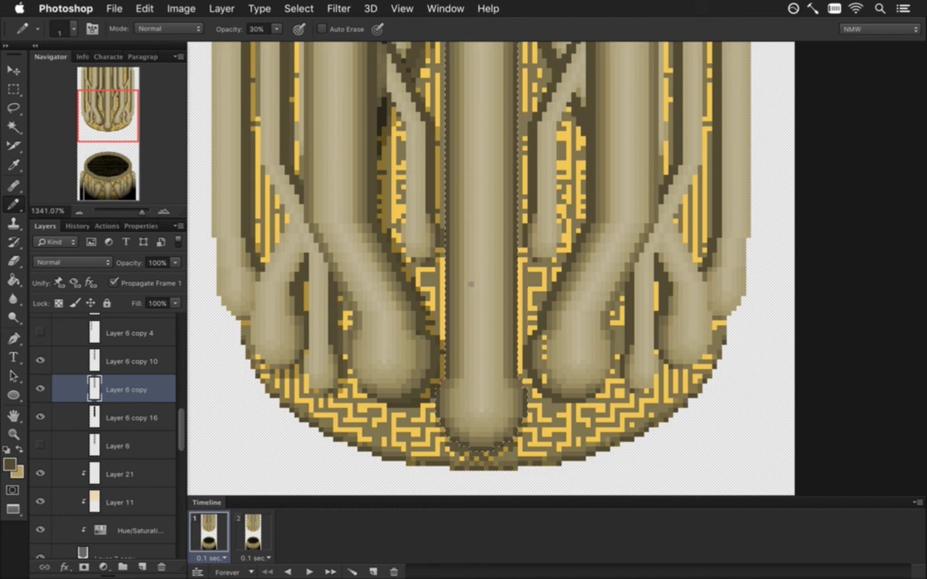
key("super+z")
key("super+z")
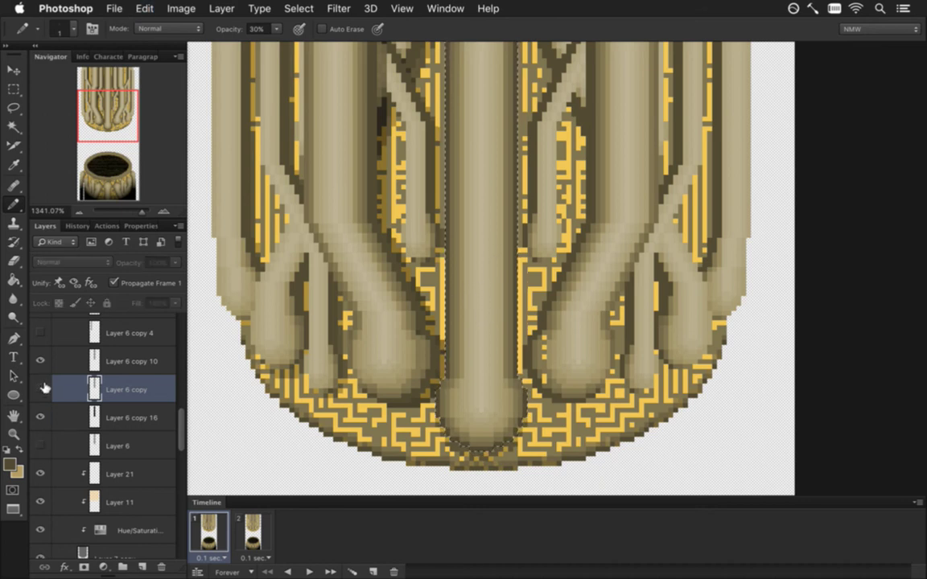
Step: Select Layer 6 copy 10 and hide the mirrored pipes copy layer at the top of the stack
left_click(85, 363)
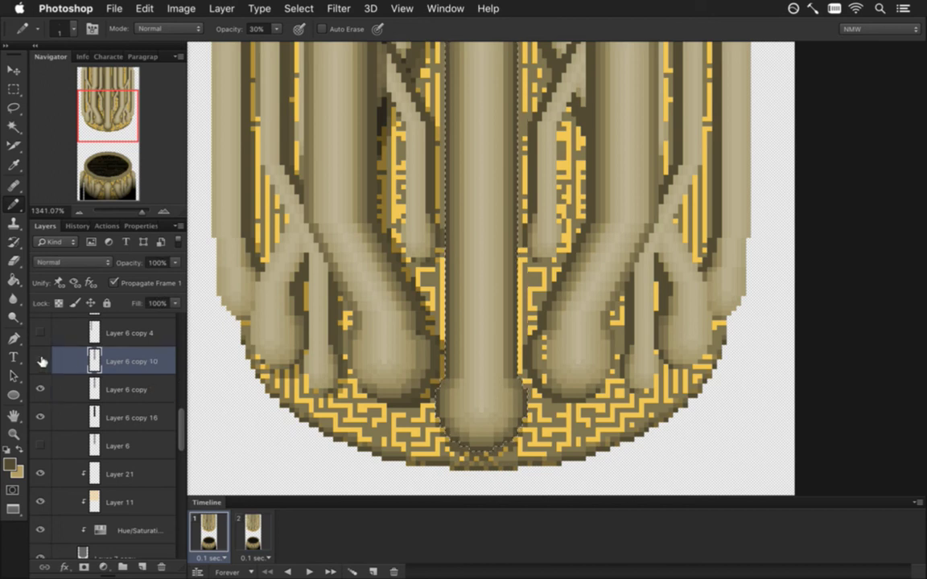
left_click(42, 360)
left_click_drag(182, 431, 175, 320)
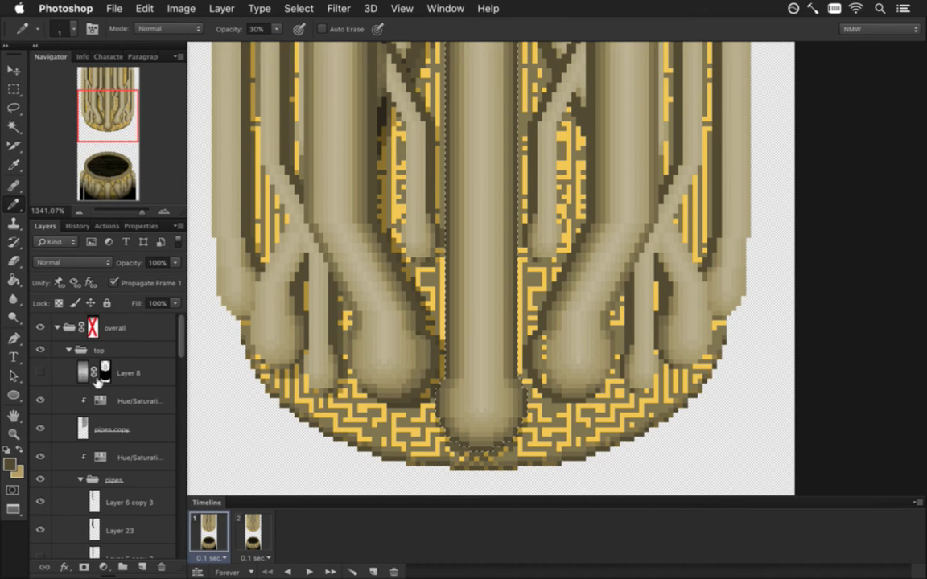
left_click(42, 429)
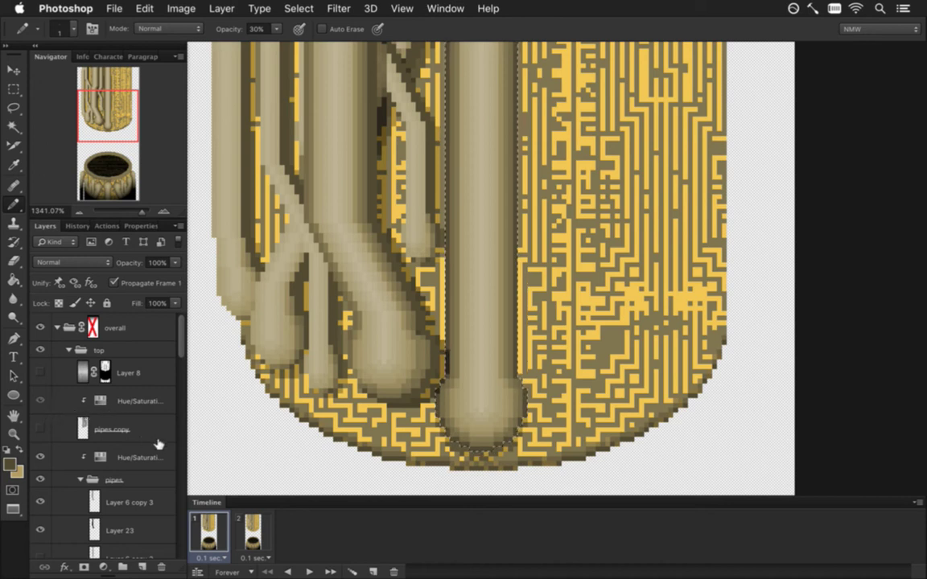
left_click_drag(184, 332, 179, 413)
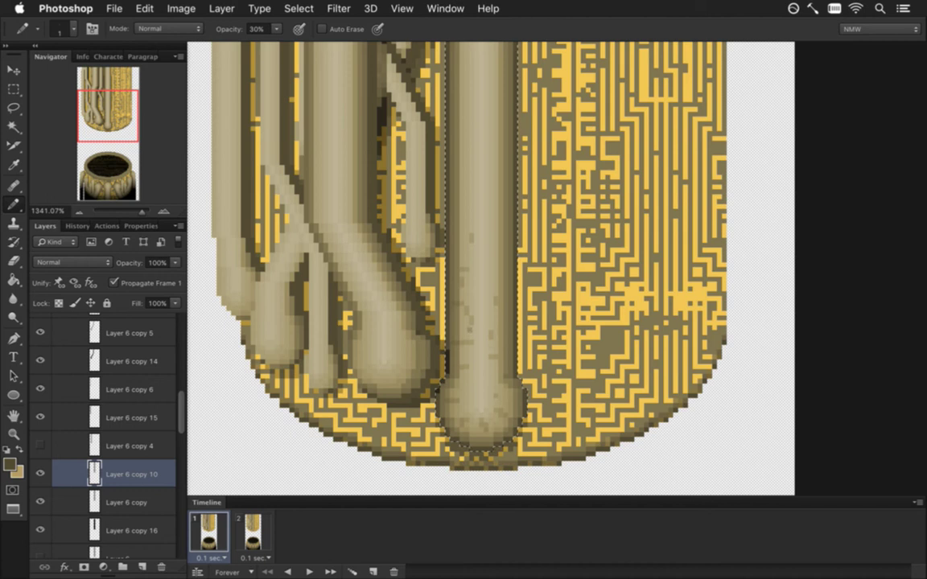
Step: Undo the dark texture strokes pencilled on the central pipe
scroll(471, 320, "down", 4)
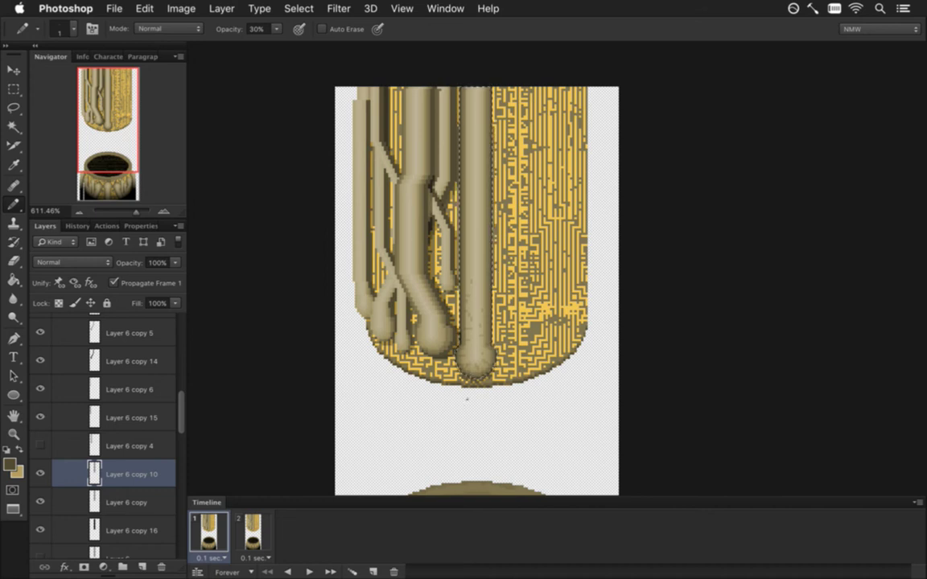
key("super+z")
key("super+z")
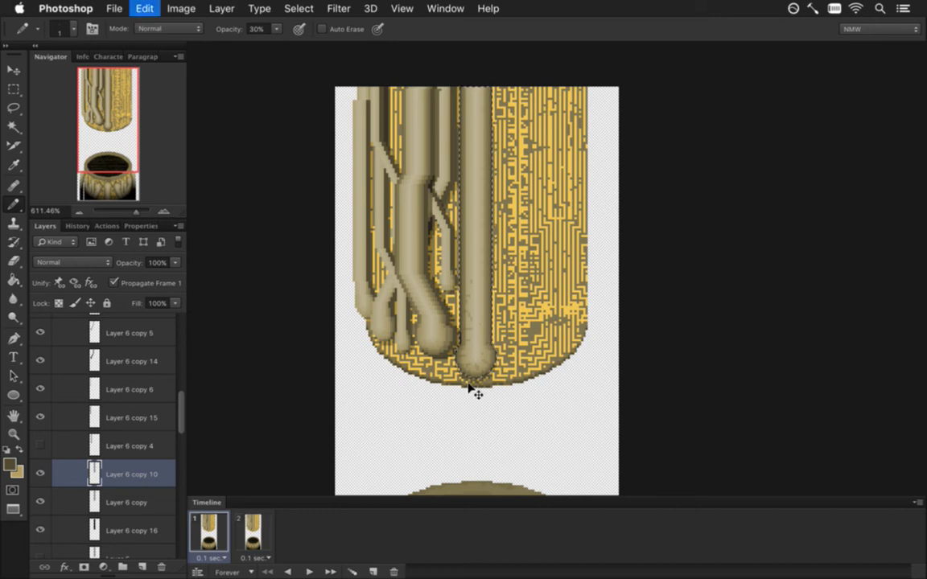
key("super+z")
key("super+z")
key("super+z")
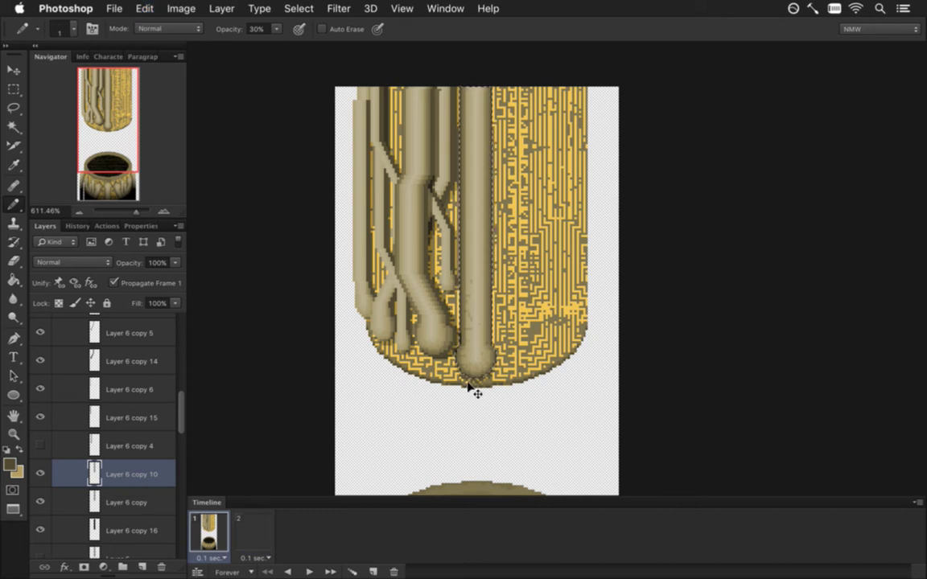
key("super+z")
key("super+z")
key("super+z")
key("super+z")
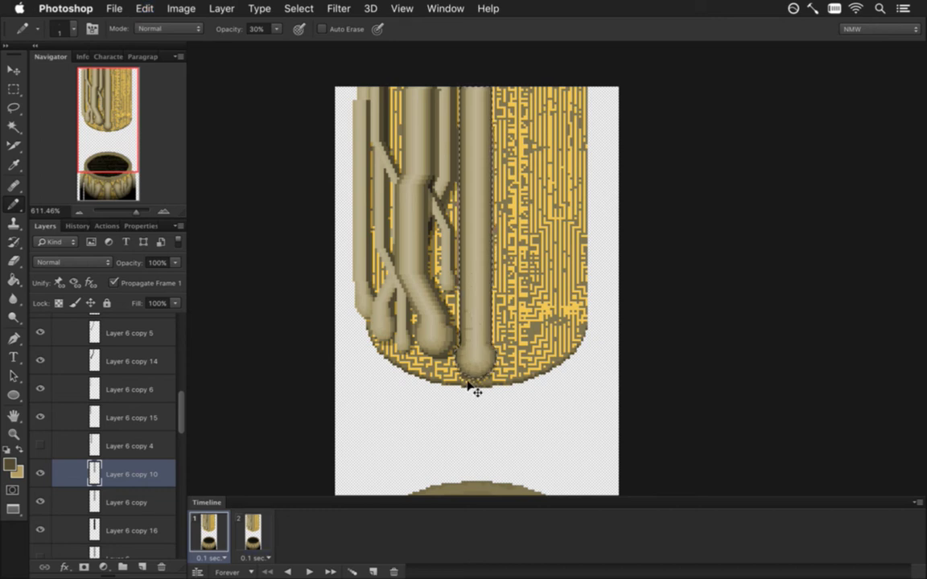
Step: Create a new layer above Layer 6 copy 3 in the pipes group and set its opacity to 11%
key("alt+bracketleft")
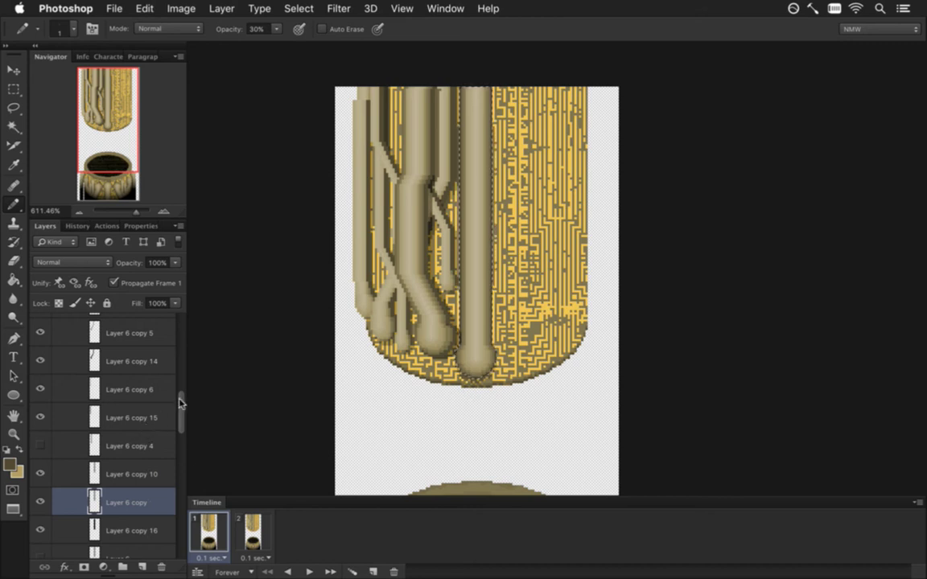
left_click_drag(181, 404, 174, 345)
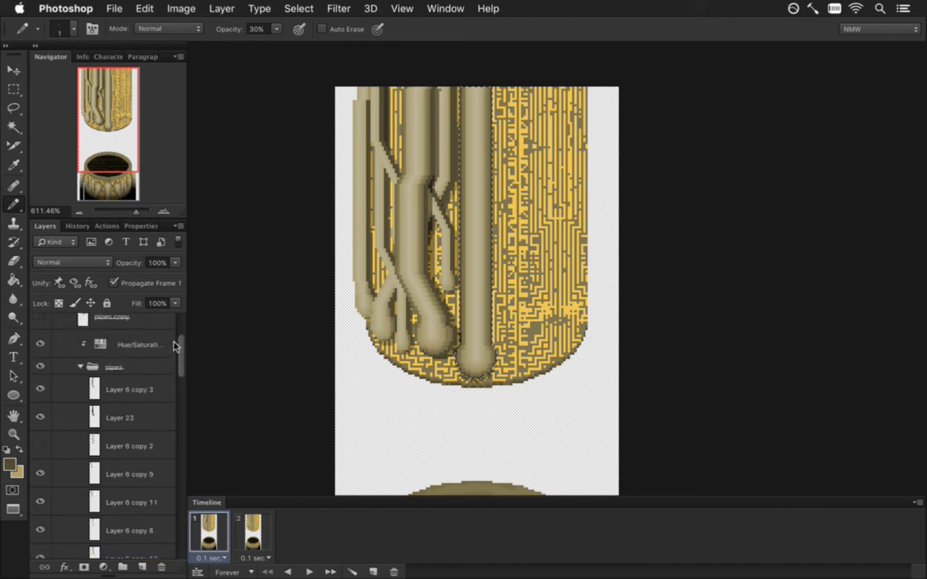
left_click(109, 391)
left_click(142, 567)
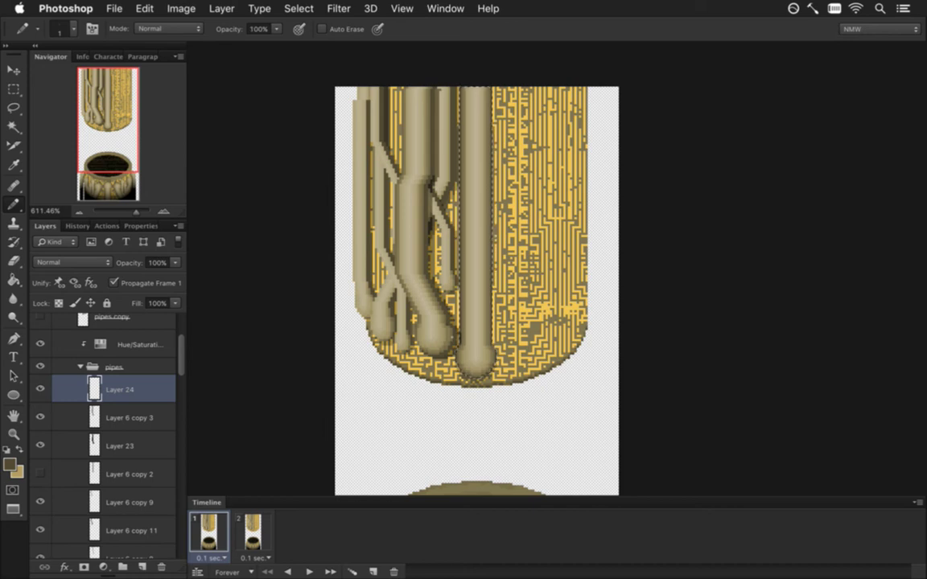
left_click(173, 262)
left_click_drag(119, 281, 114, 280)
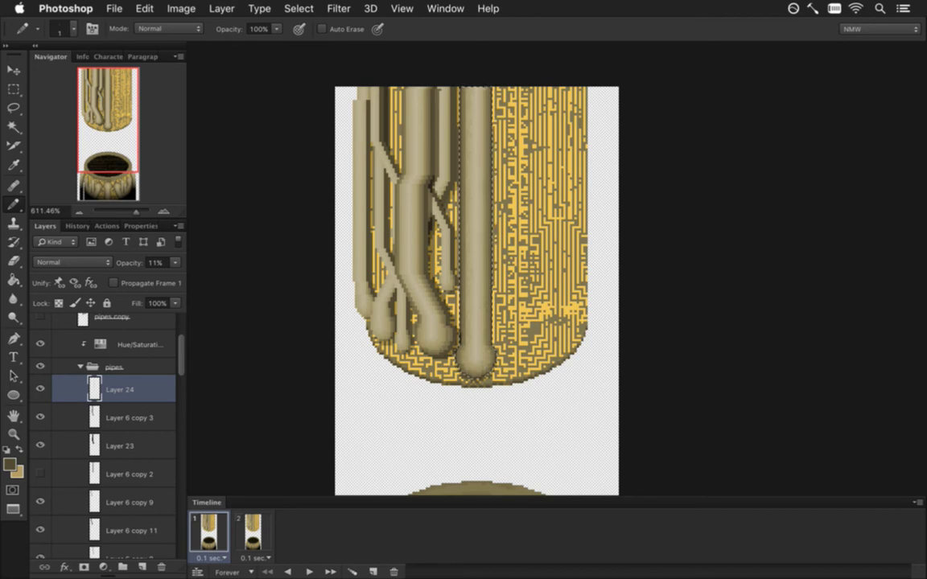
Step: Try to load the outlines of the individual pipe layers as selections
left_click(94, 417, "super")
left_click(94, 388, "super")
scroll(182, 366, "down", 1)
scroll(182, 366, "down", 3)
left_click(95, 446, "super")
left_click(94, 500, "super")
scroll(182, 390, "down", 1)
scroll(182, 389, "down", 4)
left_click(94, 418, "super")
left_click(91, 423, "super")
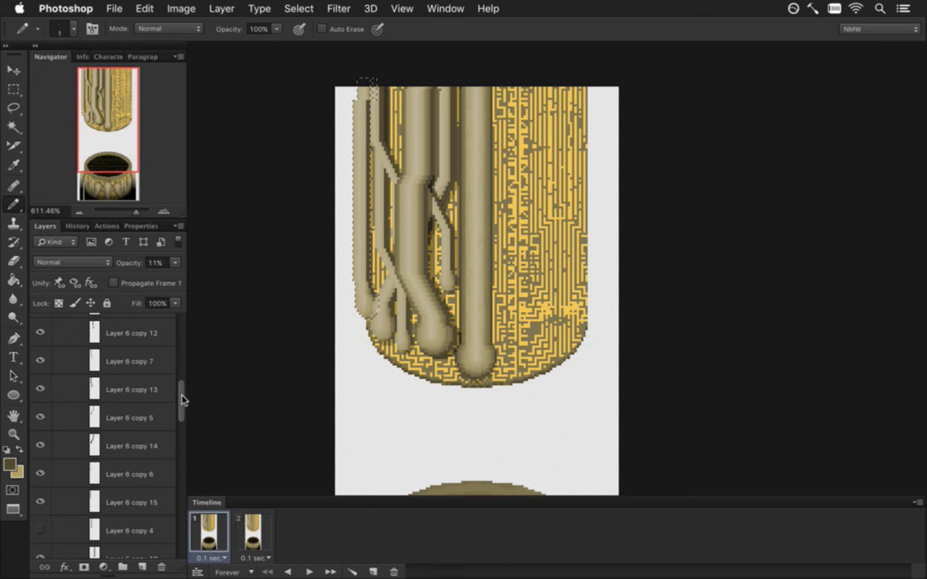
Step: Combine the outlines of the pipe layers, starting with Layer 6 copy 3, into one selection while Layer 24 stays active
scroll(182, 400, "up", 5)
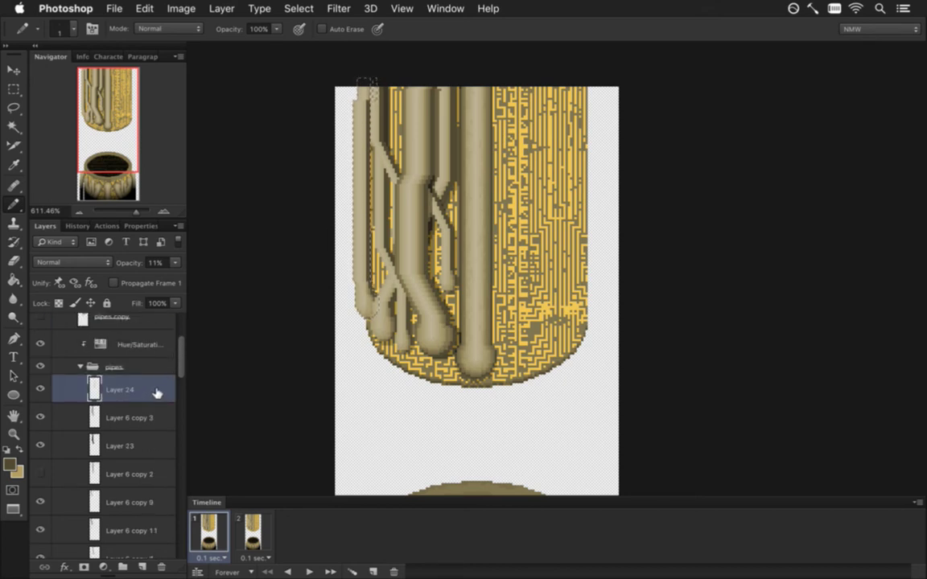
left_click(95, 416, "super")
left_click_drag(182, 348, 180, 364)
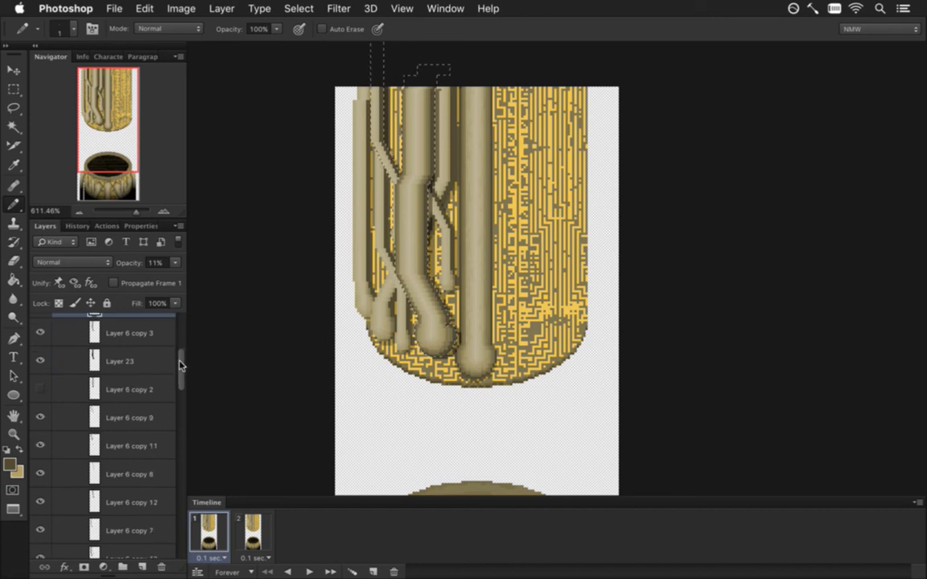
left_click(96, 504, "super")
left_click_drag(180, 373, 178, 406)
left_click(92, 359, "super")
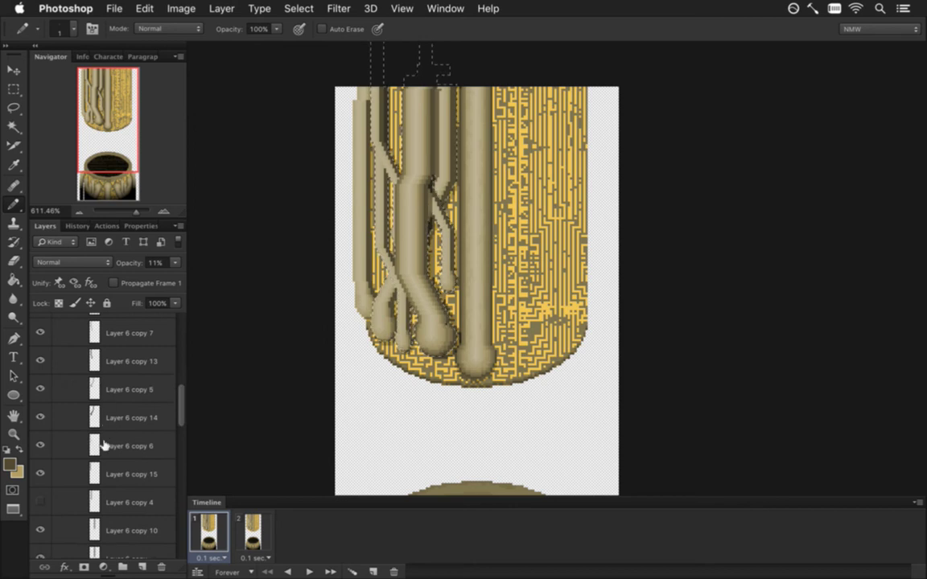
left_click(96, 475, "super")
left_click(93, 412, "super")
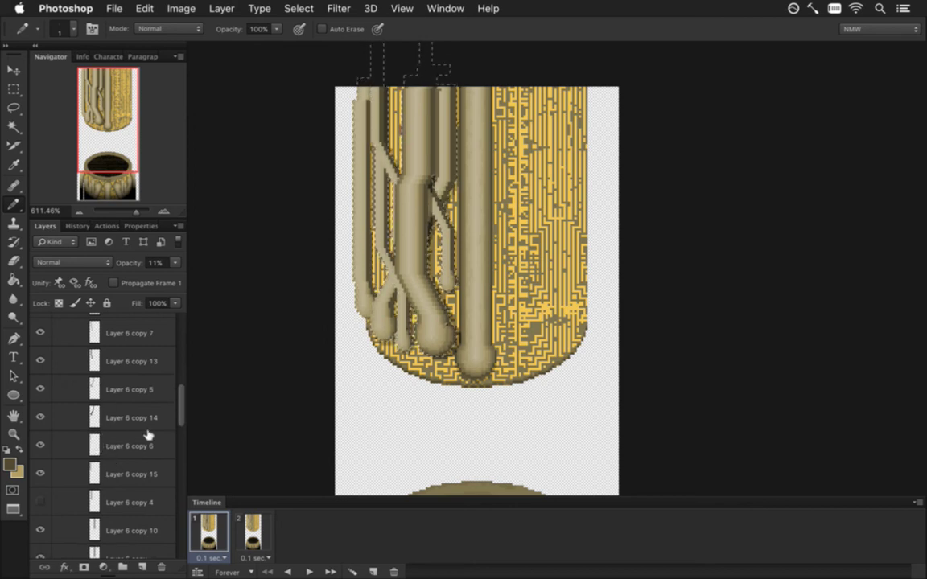
scroll(165, 370, "down", 3)
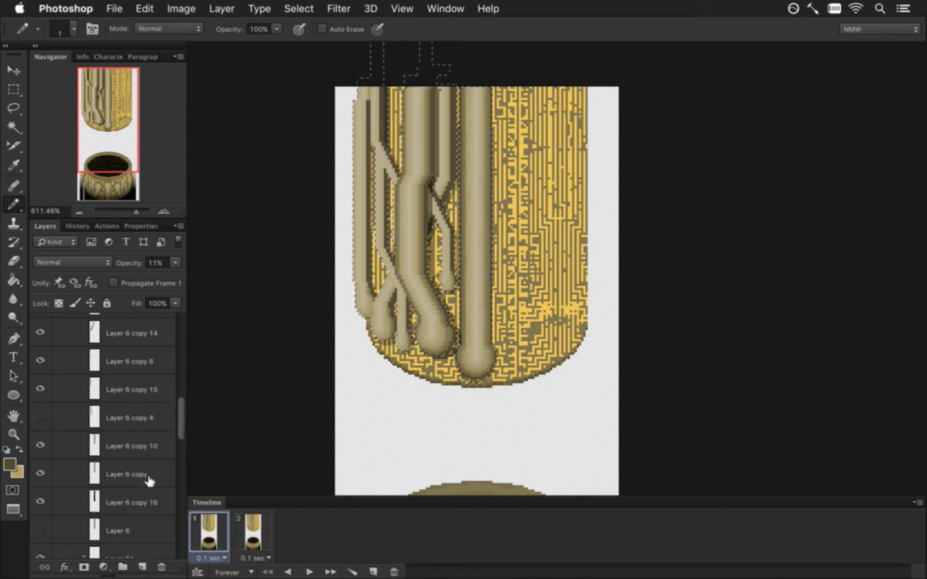
scroll(182, 426, "down", 4)
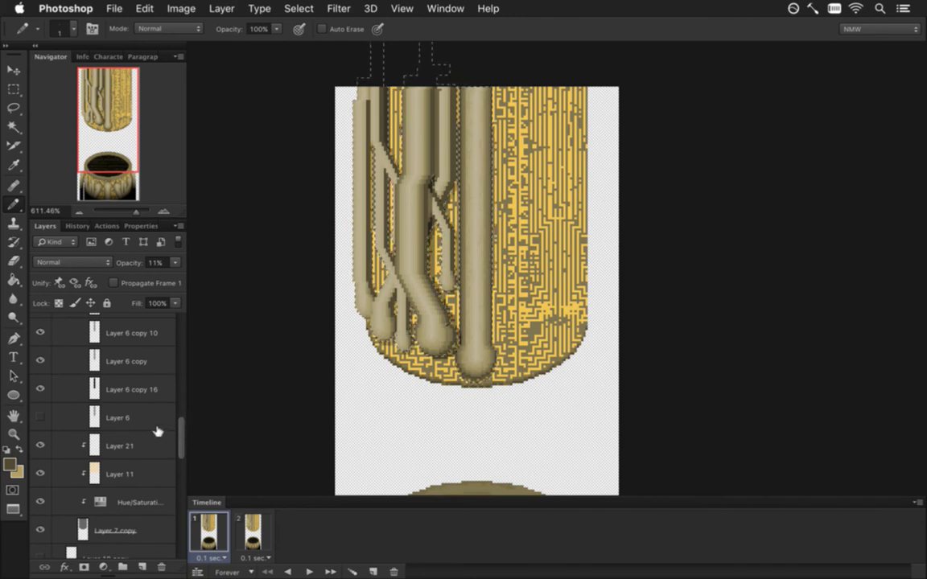
Step: Pencil faint dark texture marks over the selected pipes on Layer 24 and clear the selection
key("super+d")
left_click_drag(441, 238, 455, 232)
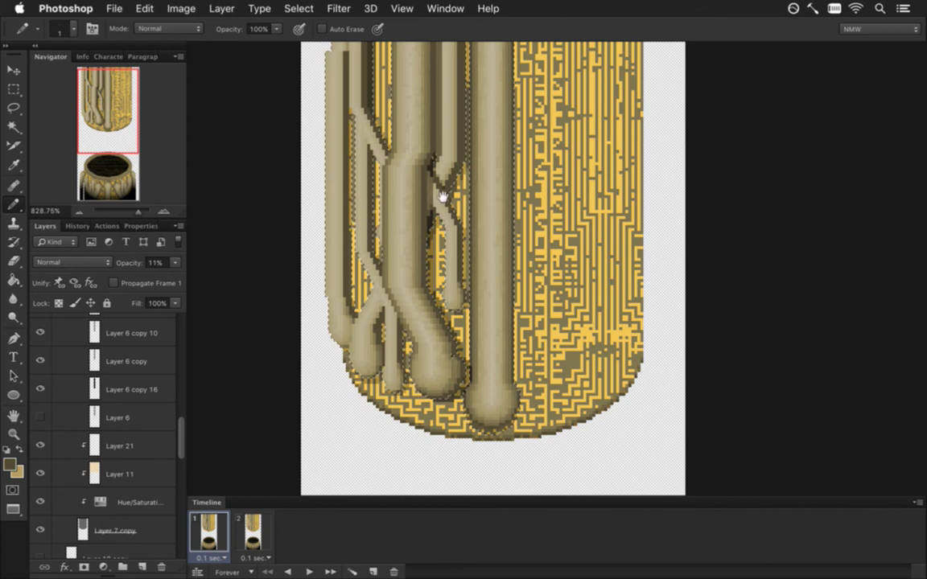
left_click_drag(441, 196, 445, 252)
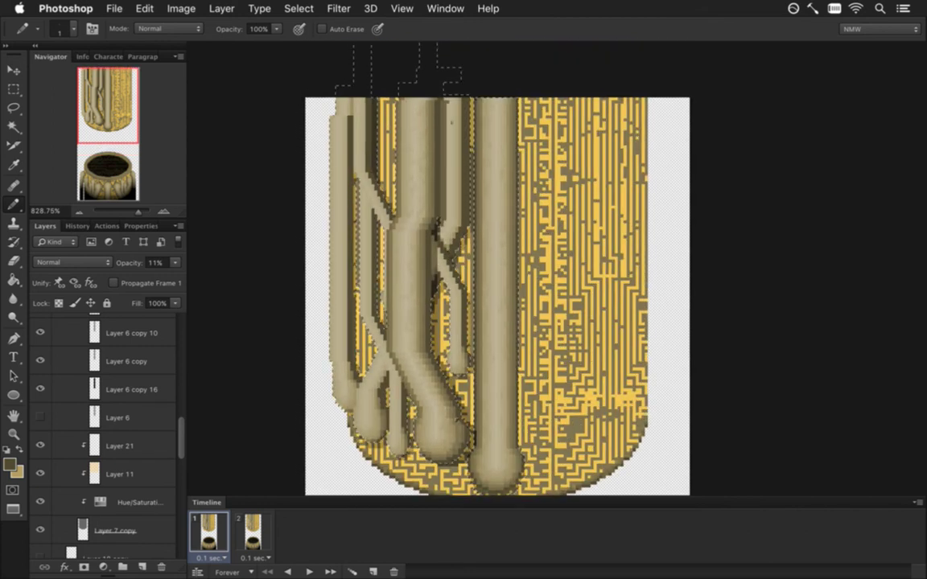
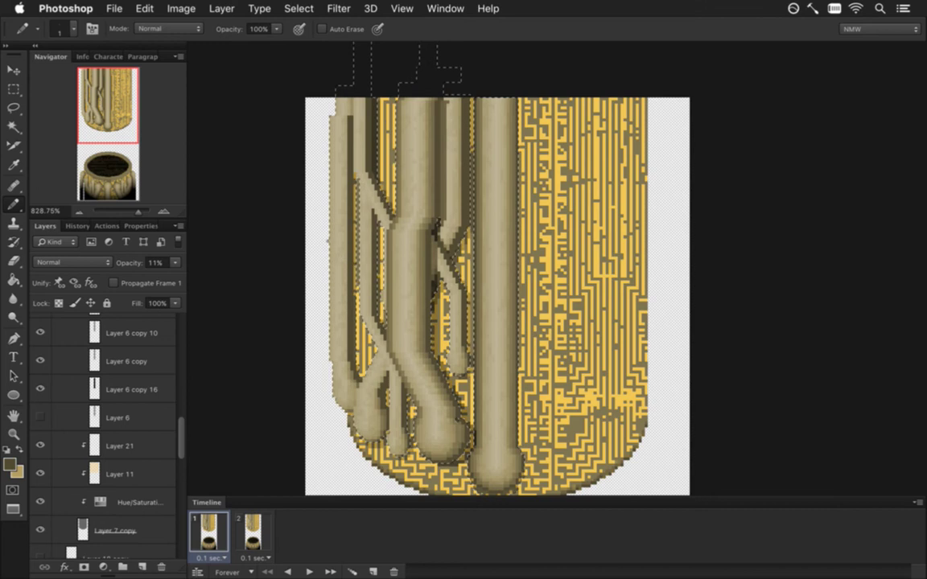
key("m")
key("ctrl+d")
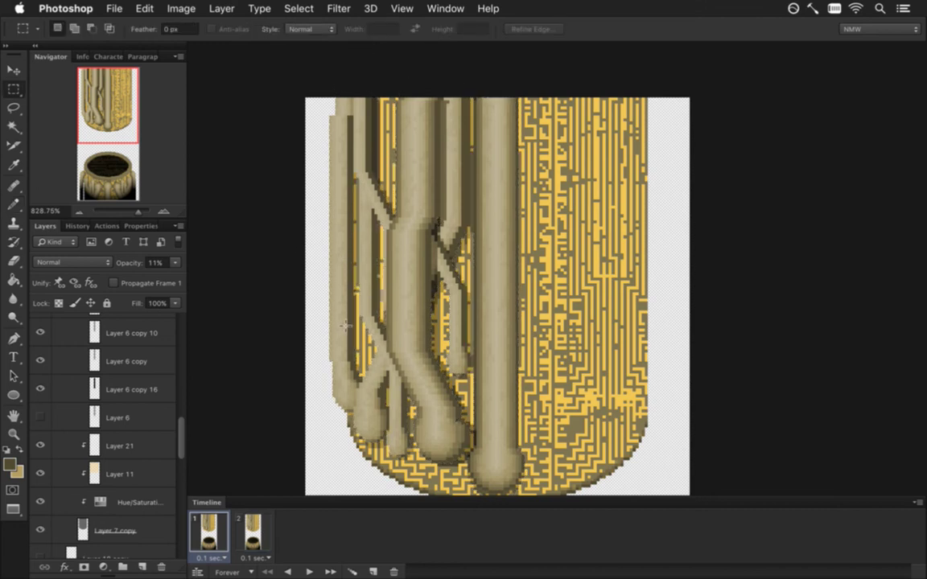
Step: Collapse the pipes group in the layer stack
left_click_drag(428, 394, 399, 330)
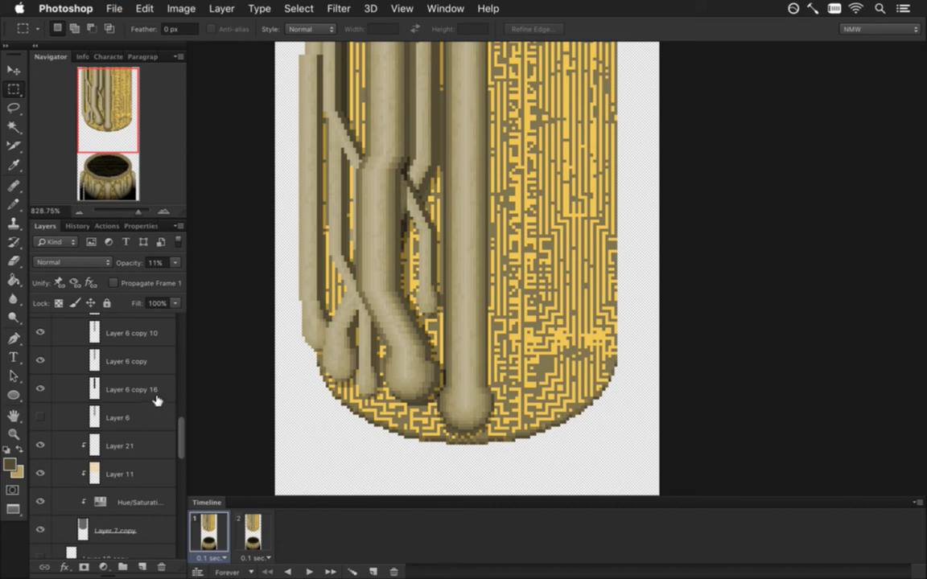
left_click_drag(181, 428, 177, 347)
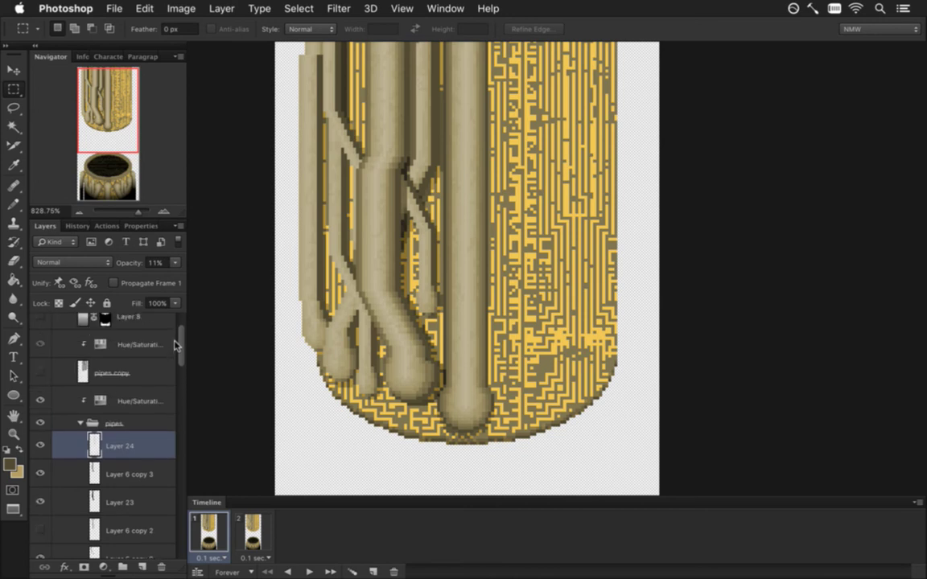
scroll(175, 346, "up", 3)
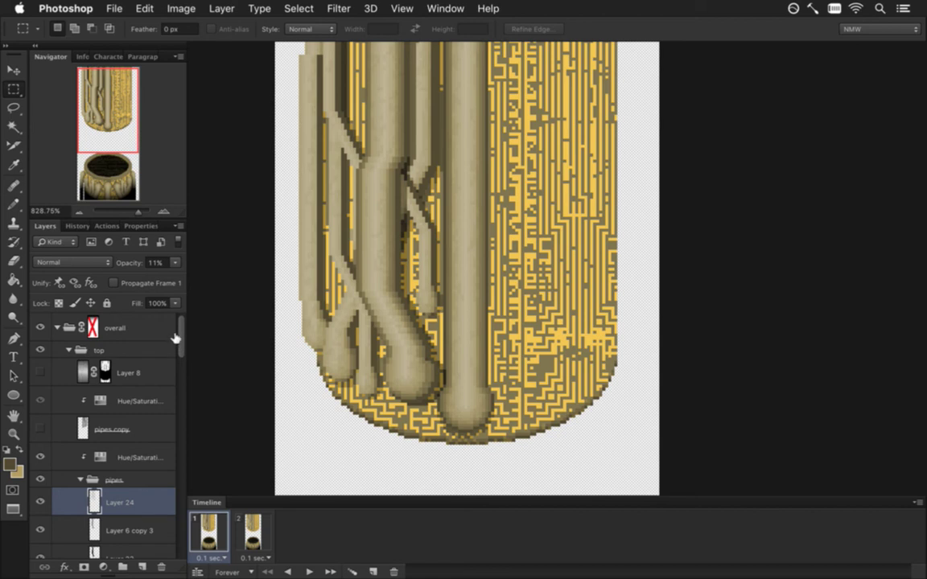
left_click_drag(180, 326, 180, 346)
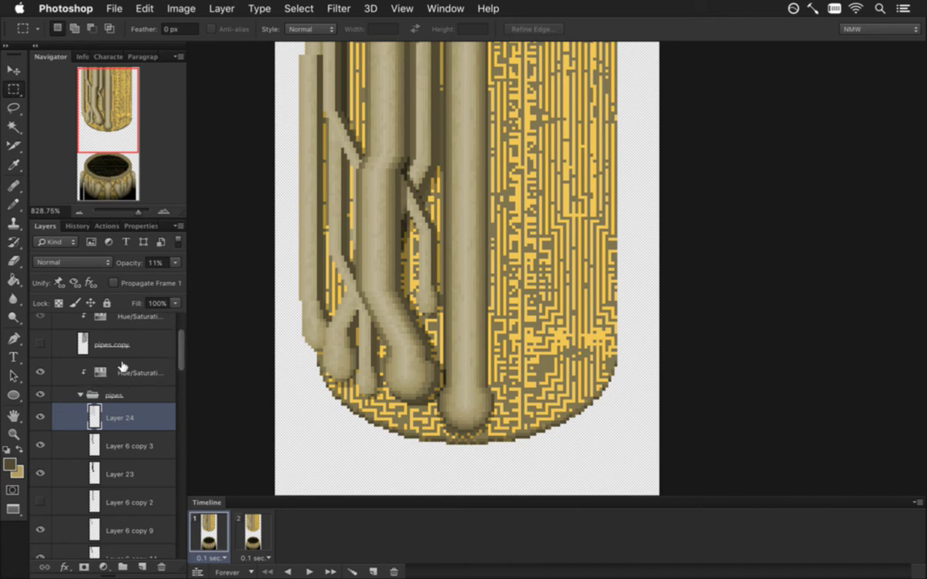
left_click(80, 394)
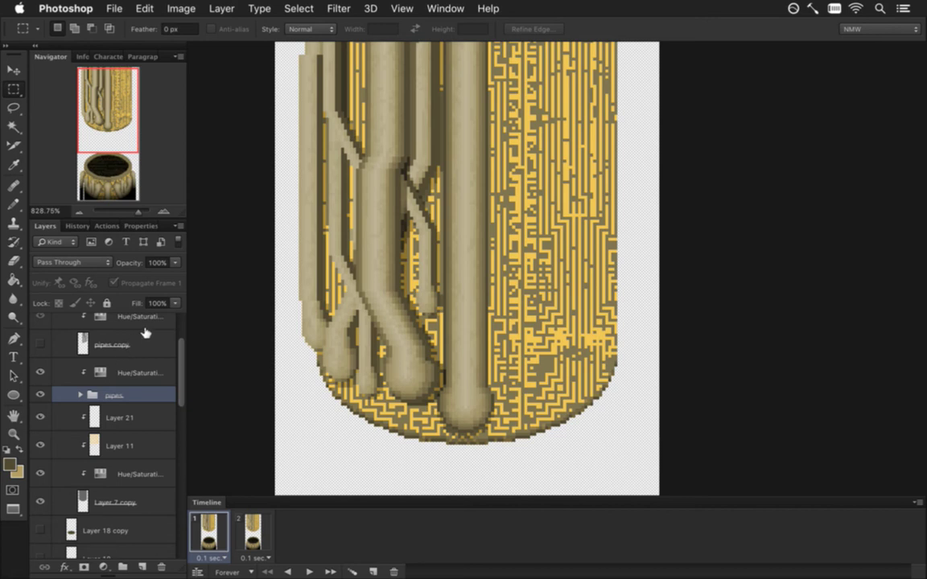
Step: Duplicate the pipes group, place the copy above its Hue/Saturation adjustment, and clip that adjustment back to the original group
scroll(388, 277, "down", 6)
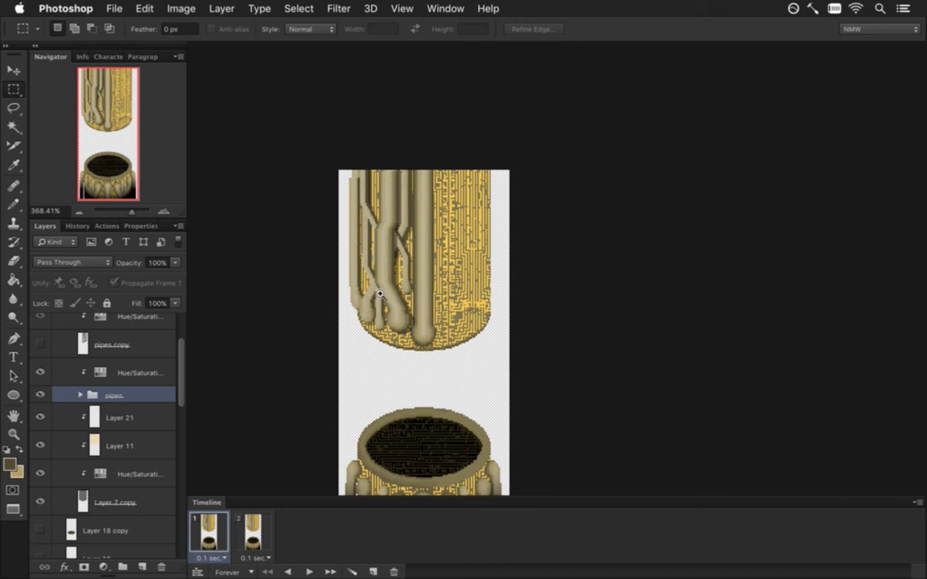
left_click_drag(425, 295, 451, 300)
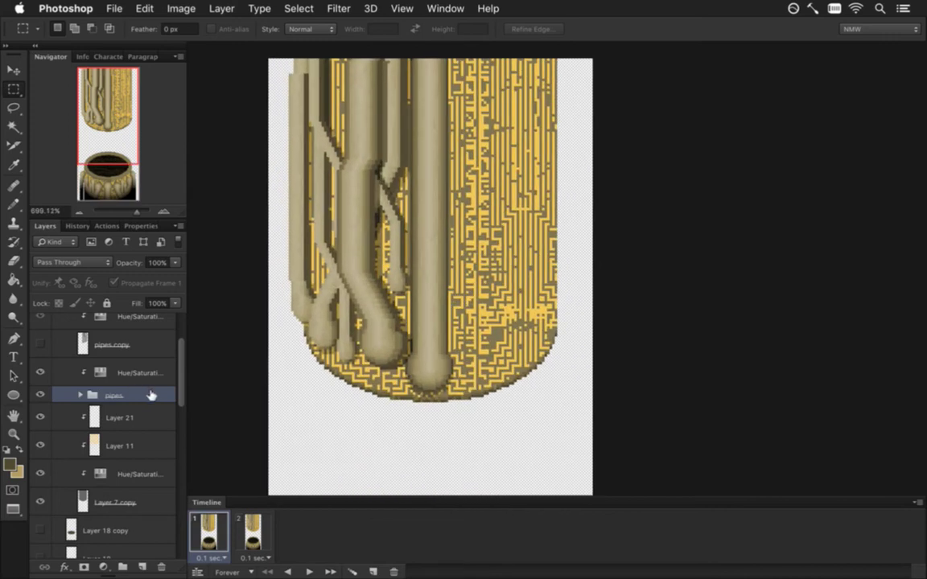
key("super+j")
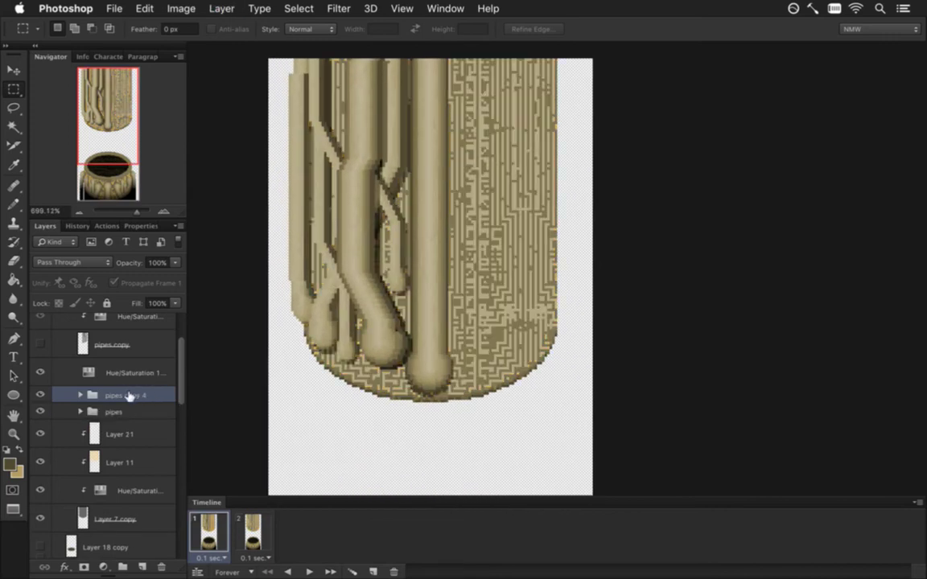
left_click_drag(93, 393, 109, 369)
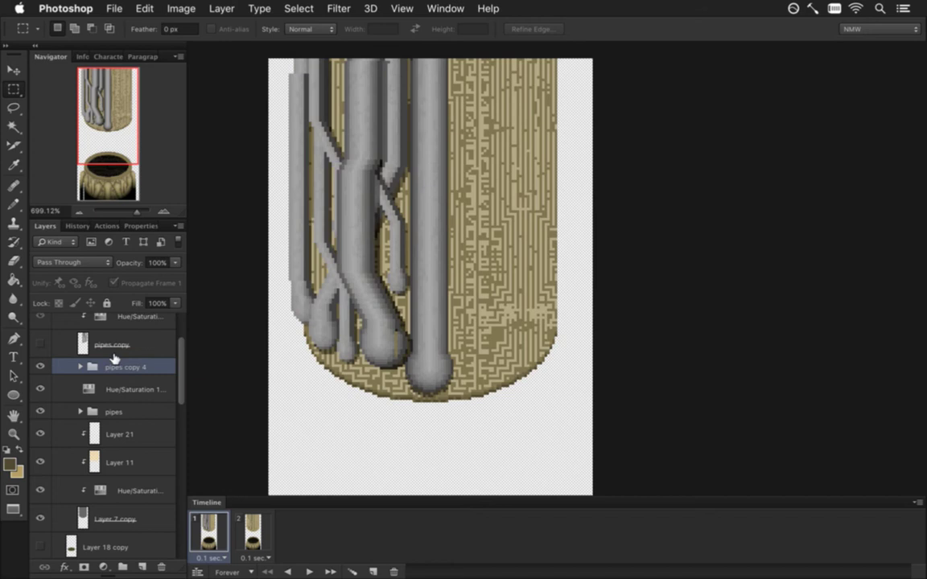
left_click(115, 377, "alt")
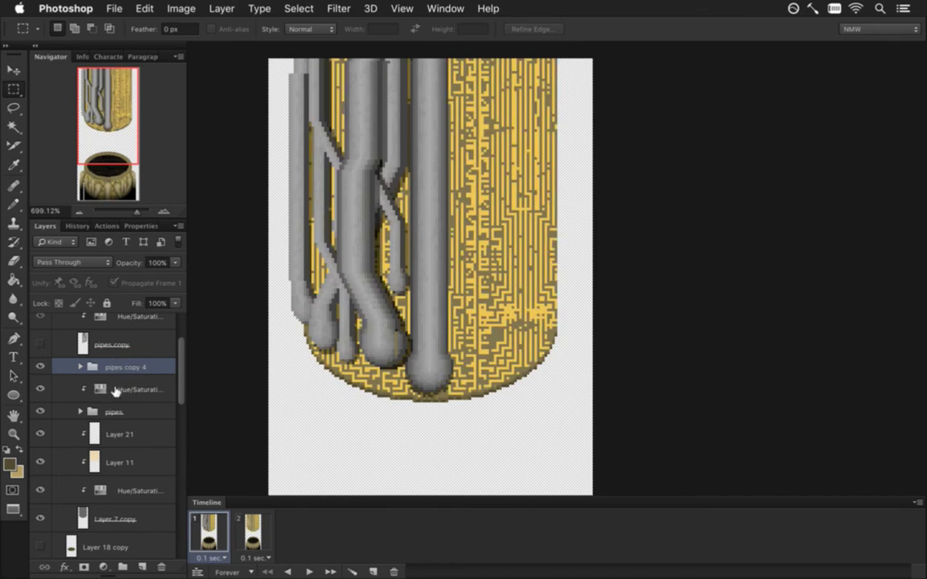
Step: Merge the pipes copy 4 group into a single layer and flip it horizontally
right_click(133, 366)
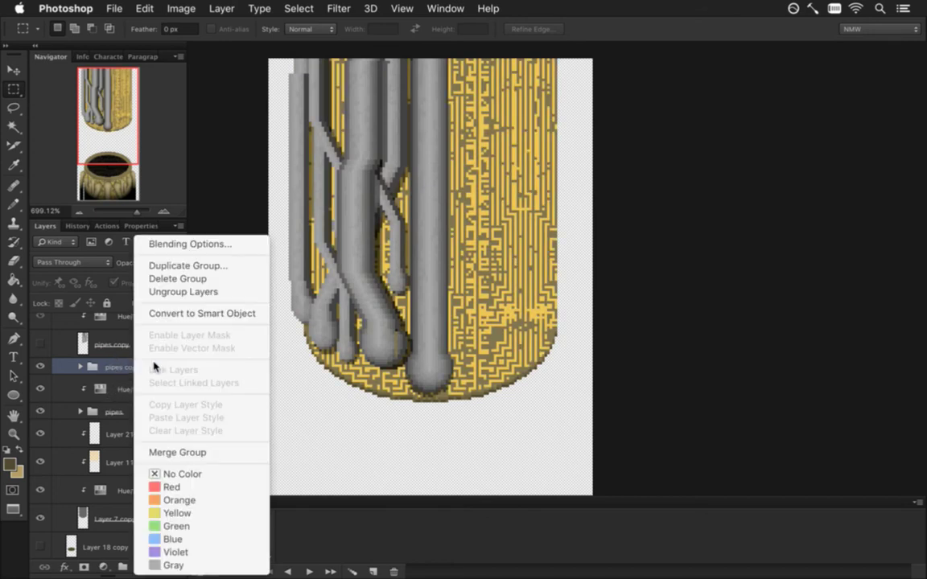
left_click(181, 452)
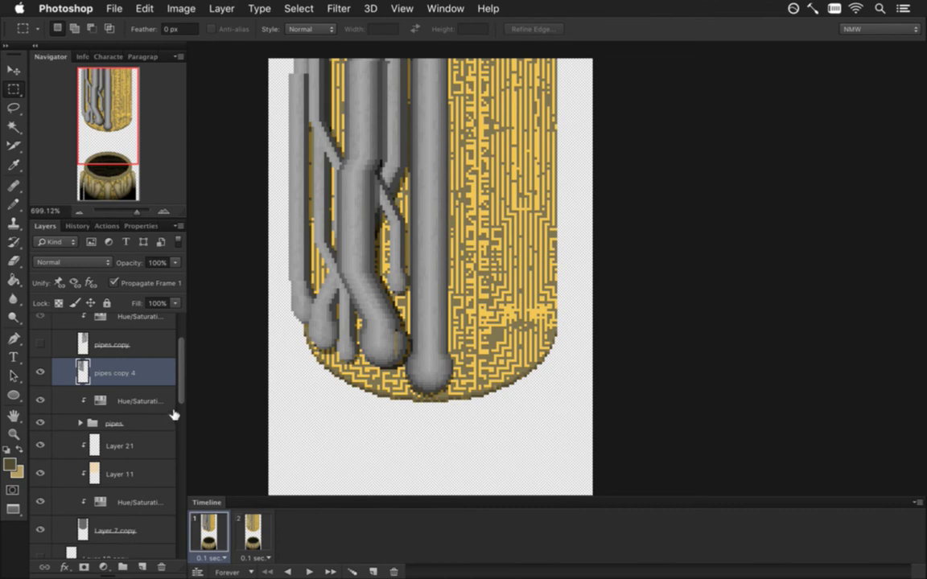
left_click_drag(182, 366, 181, 354)
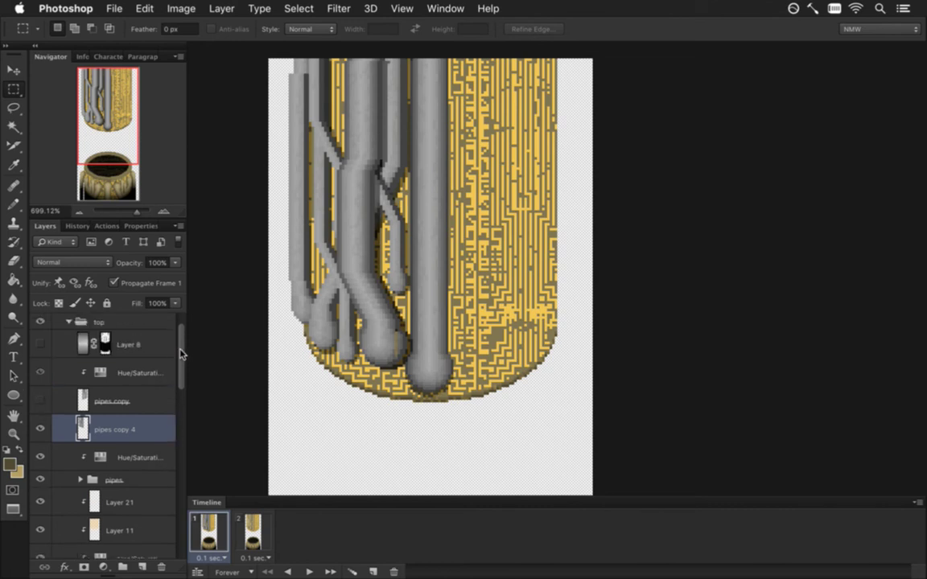
key("v")
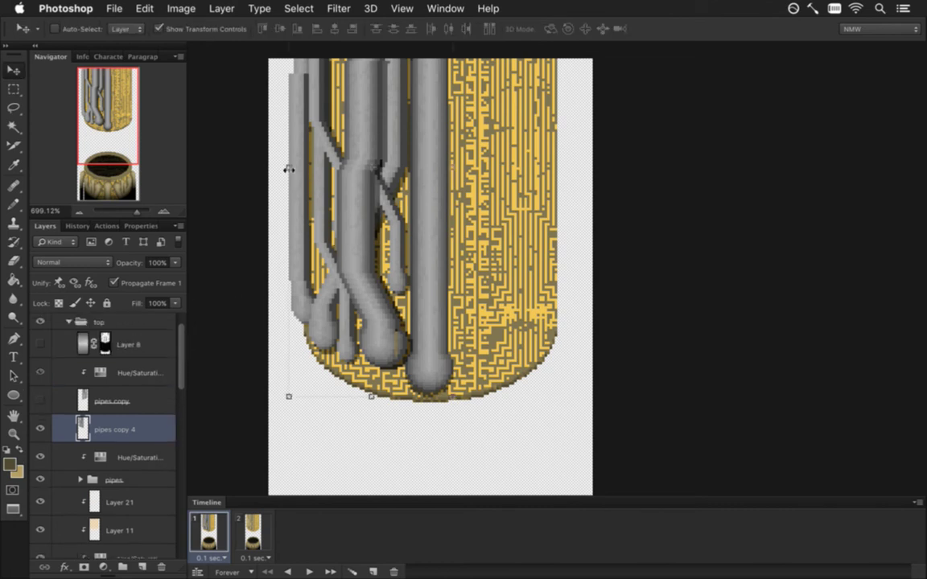
left_click(289, 167)
right_click(322, 195)
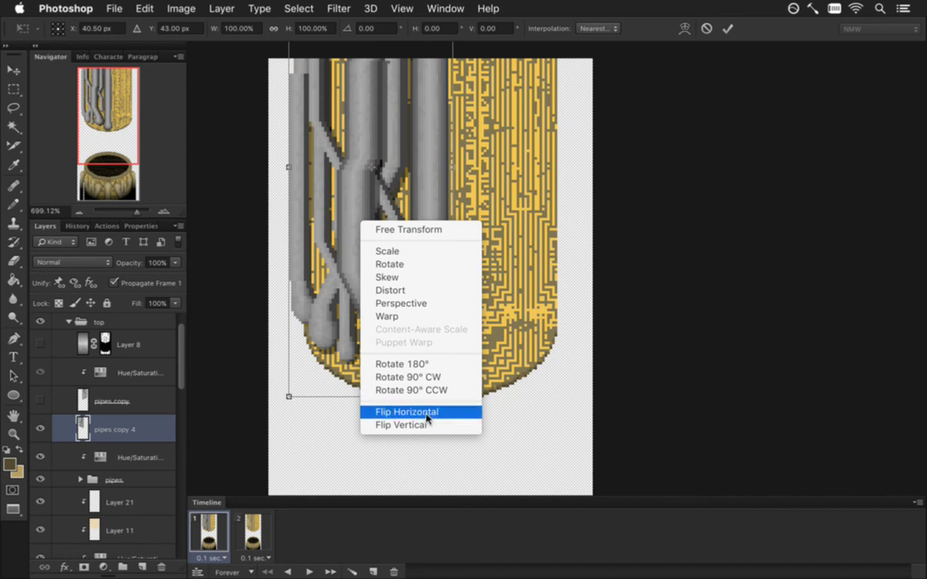
left_click(378, 376)
key("Return")
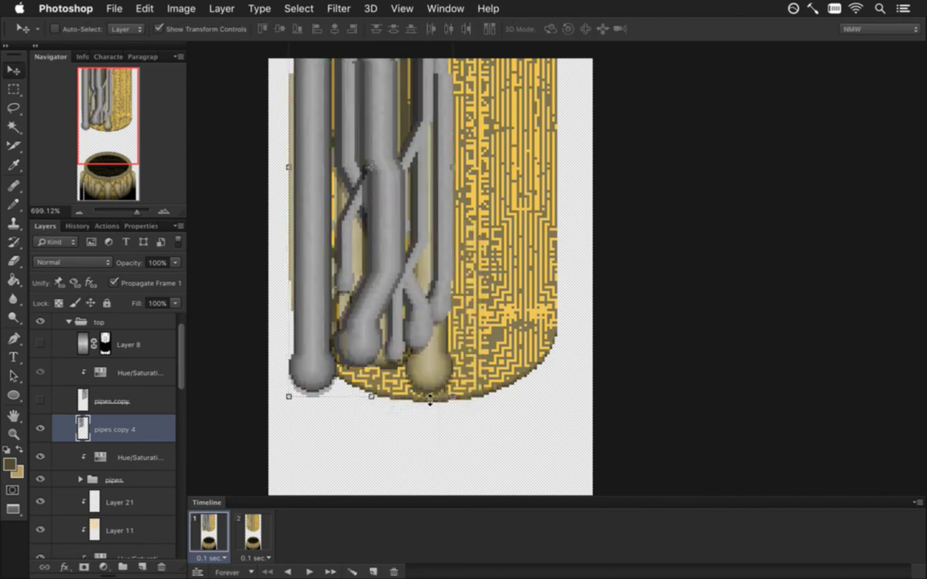
Step: Move the flipped pipes copy 4 onto the engine's right half, aligning its large straight pipe with the original central pipe
key("Right")
key("Right")
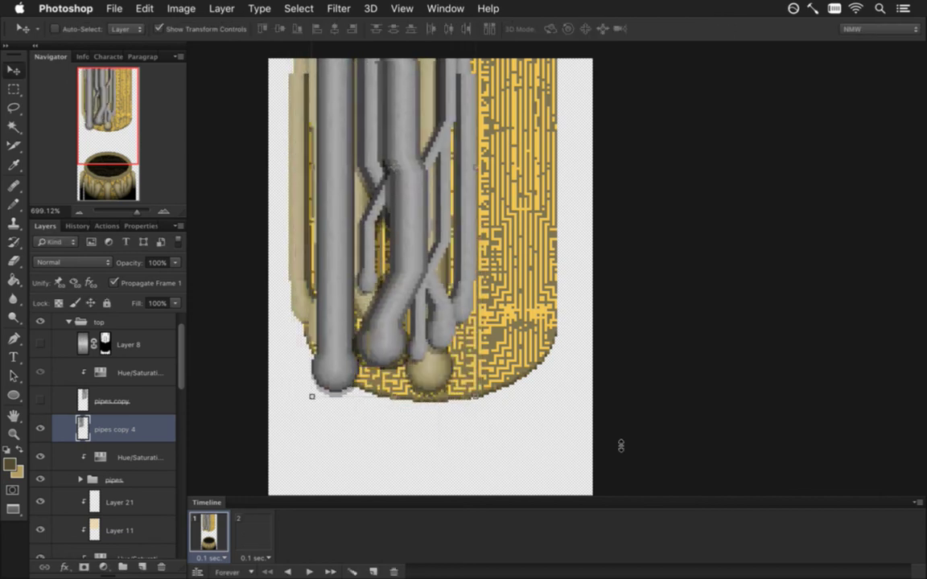
left_click_drag(401, 223, 494, 215)
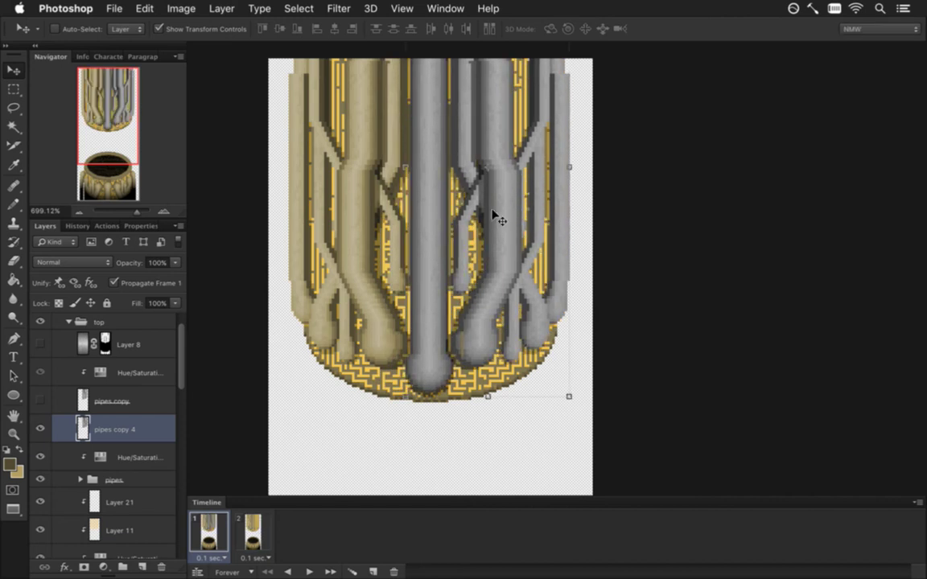
key("Right")
key("Right")
key("Right")
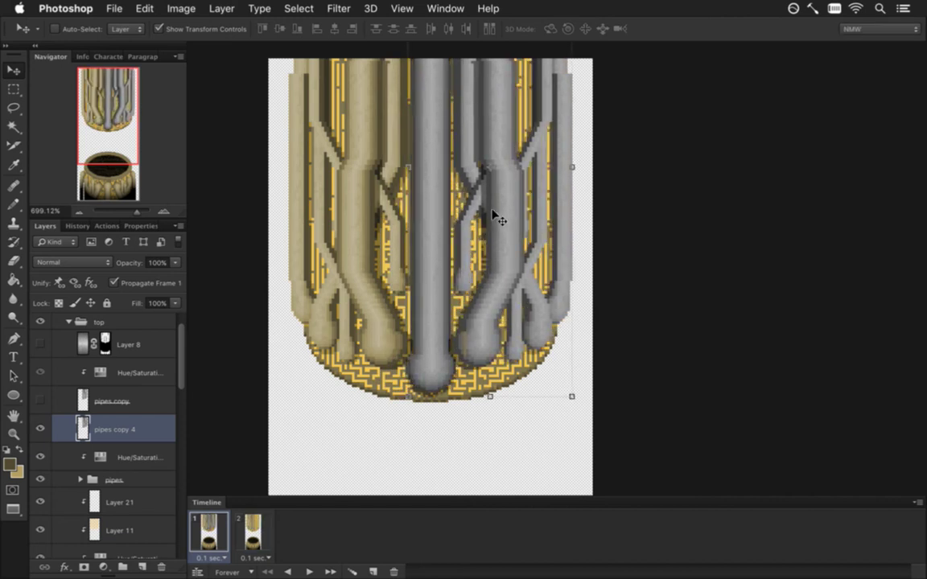
key("Left")
key("Left")
key("Left")
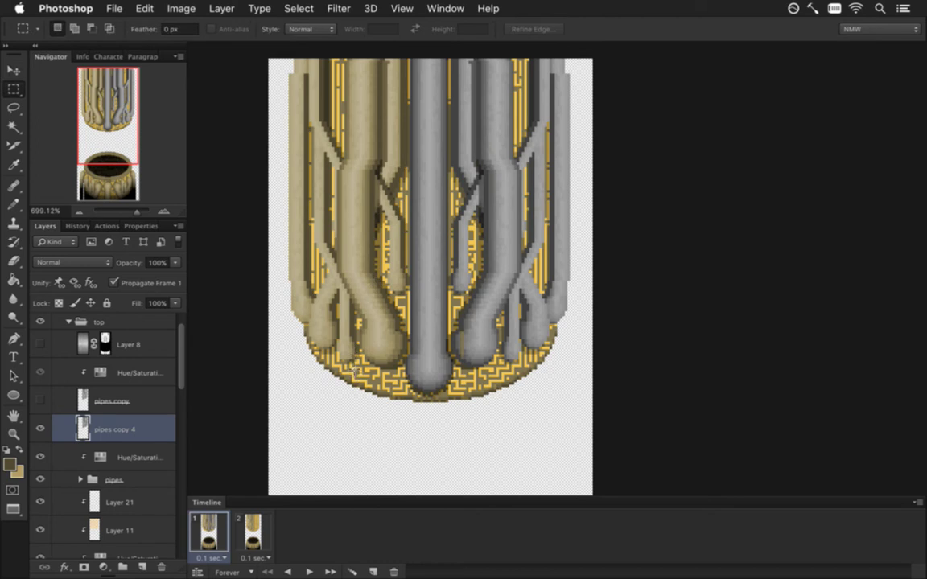
Step: Delete the hidden pipes copy layer and clip its Hue/Saturation adjustment to pipes copy 4
left_click(93, 396)
key("BackSpace")
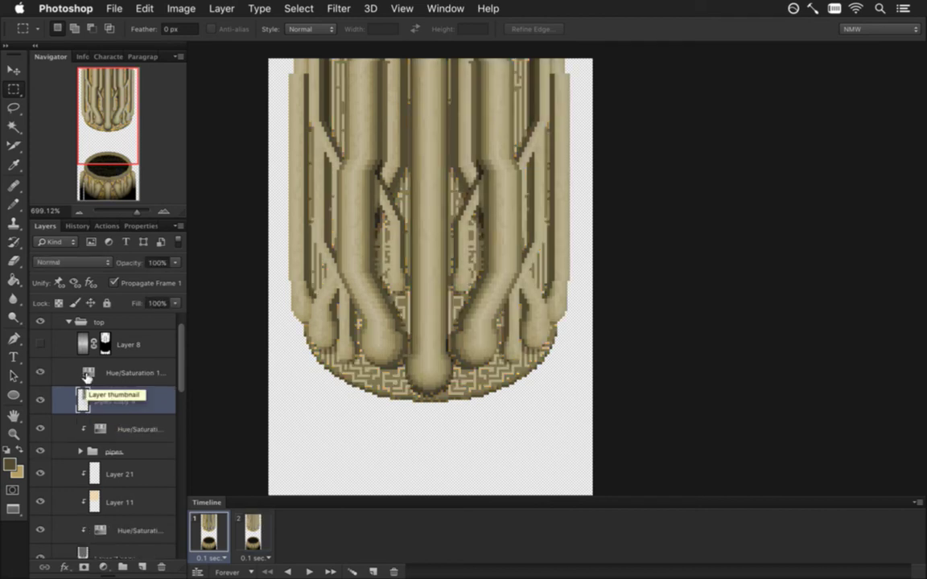
left_click(111, 387, "alt")
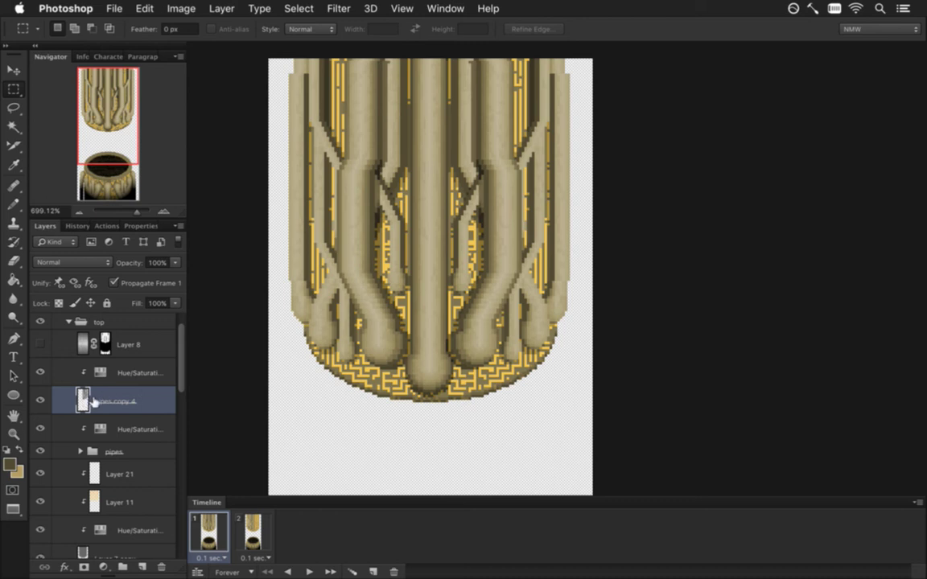
Step: Move pipes copy 4 and its Hue/Saturation adjustment directly below the pipes group, clipping the adjustment to pipes copy 4 again
left_click(79, 452)
left_click(80, 451)
left_click_drag(80, 395, 85, 464)
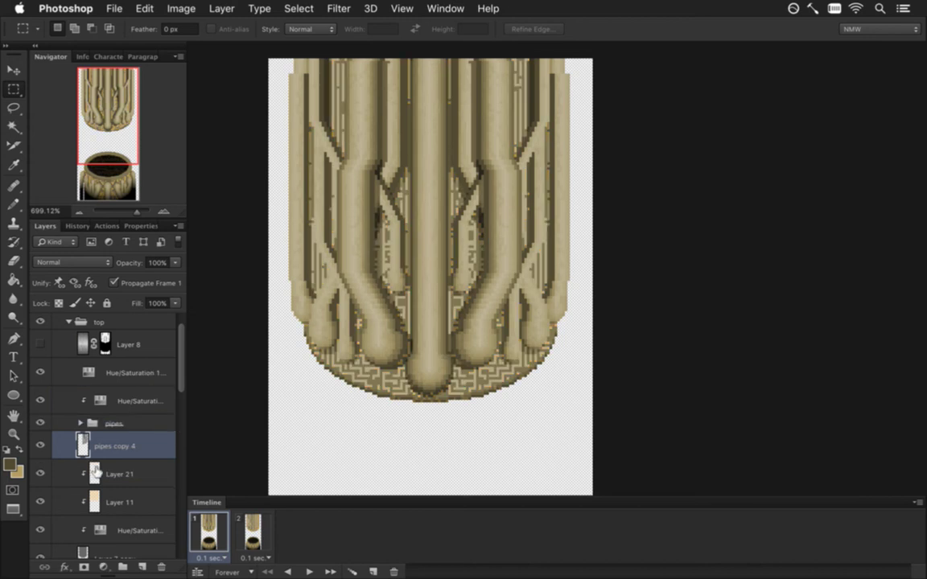
left_click_drag(83, 373, 88, 423)
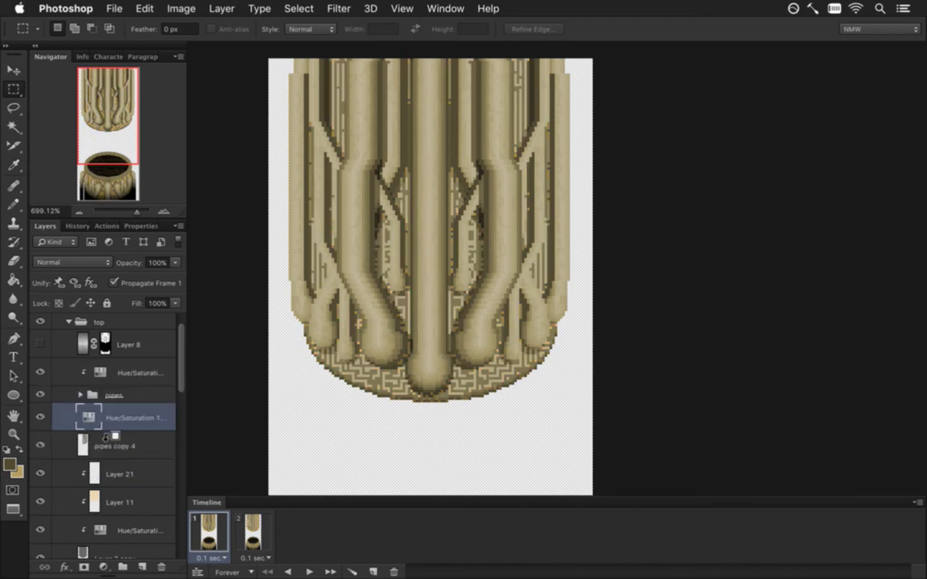
left_click(109, 432, "alt")
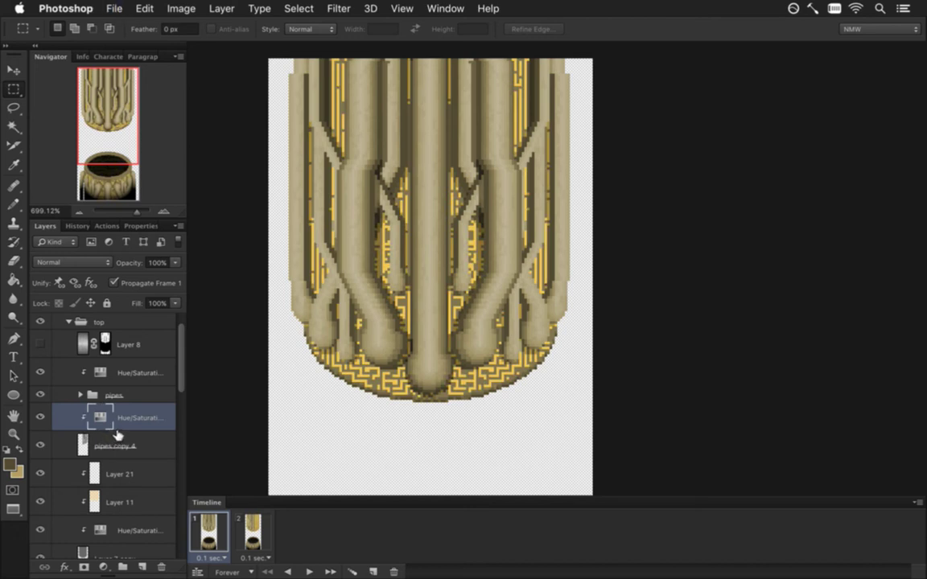
Step: Duplicate Layer 6 copy in the pipes group, hide the original, and select the duplicate's upper central pipe area for moving
left_click(80, 395)
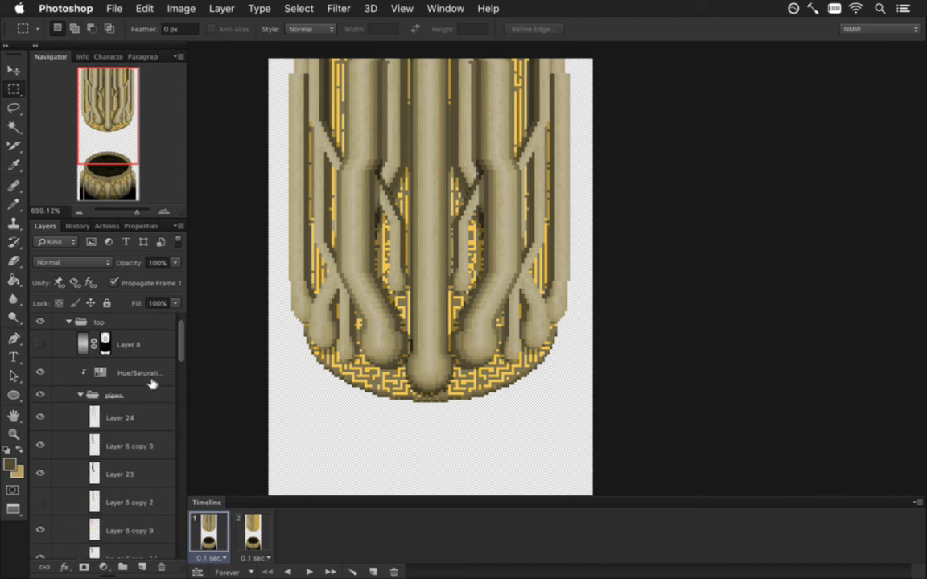
left_click_drag(181, 341, 176, 413)
left_click(111, 446)
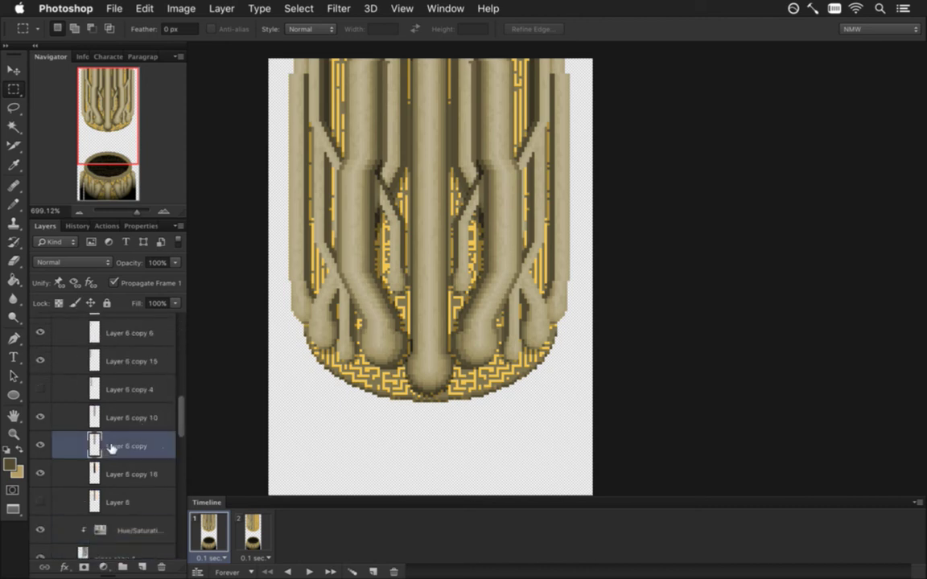
key("super+j")
left_click(40, 474)
left_click_drag(402, 95, 457, 322)
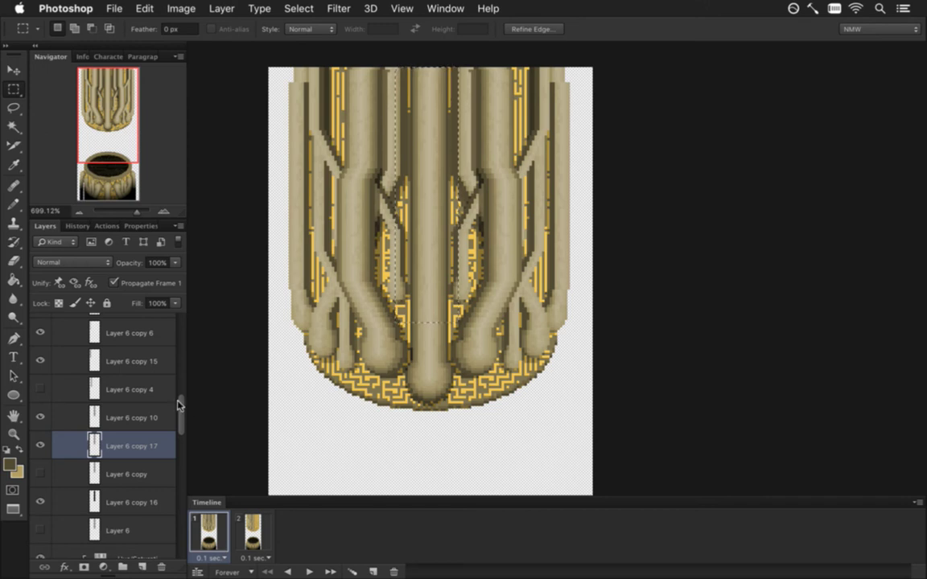
key("v")
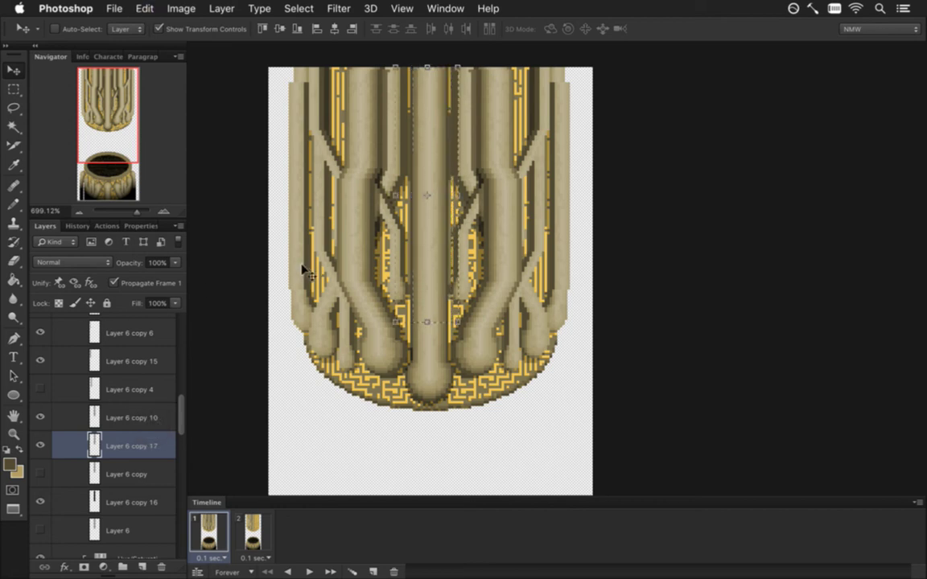
Step: Delete the merged mirror layer "pipes copy 4" and hide the Hue/Saturation adjustment that was clipped to it
scroll(180, 390, "up", 3)
left_click_drag(181, 389, 169, 335)
left_click(97, 422)
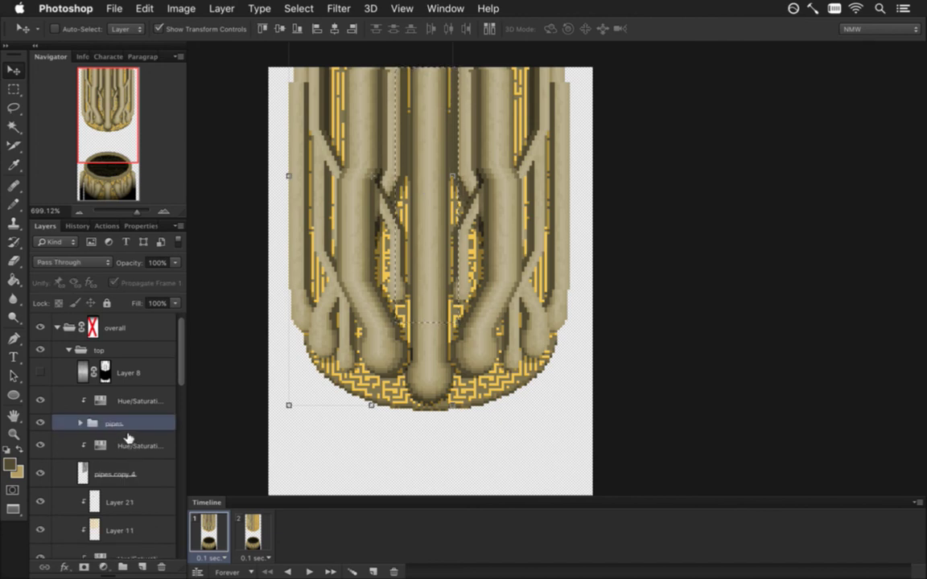
key("m")
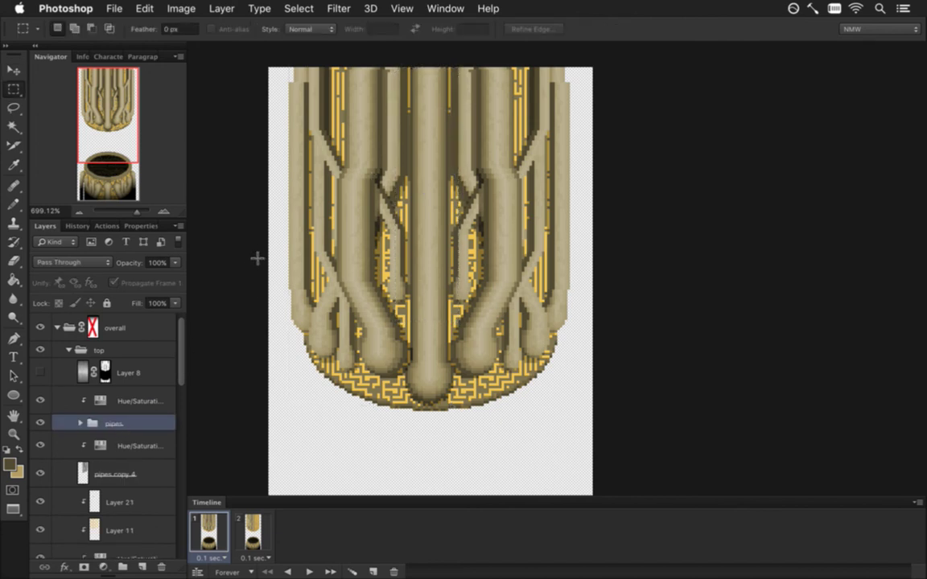
left_click(85, 470)
key("BackSpace")
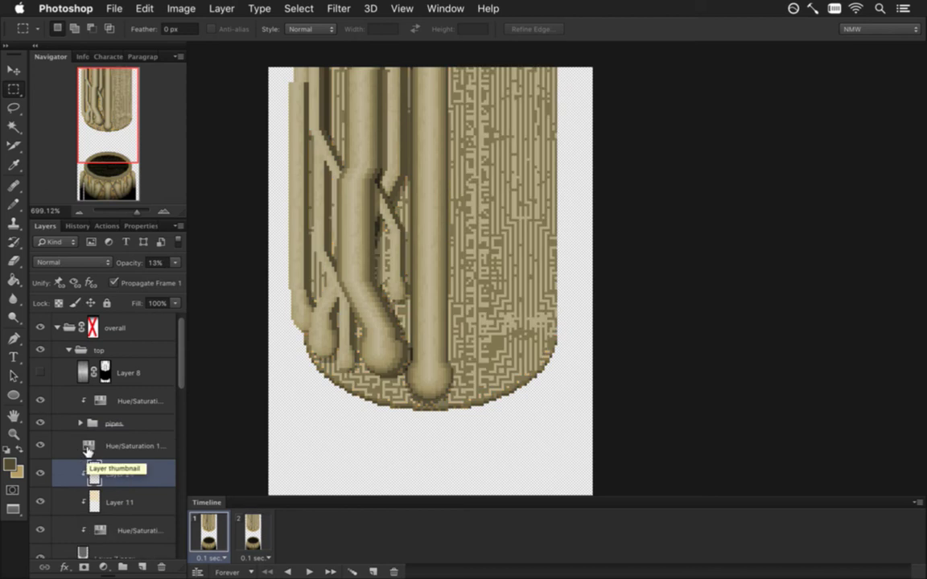
left_click(45, 439)
Step: Hide the central pipe layers in the pipes group: Layer 6 copy 16, copy 17 and copy 10
left_click(92, 425)
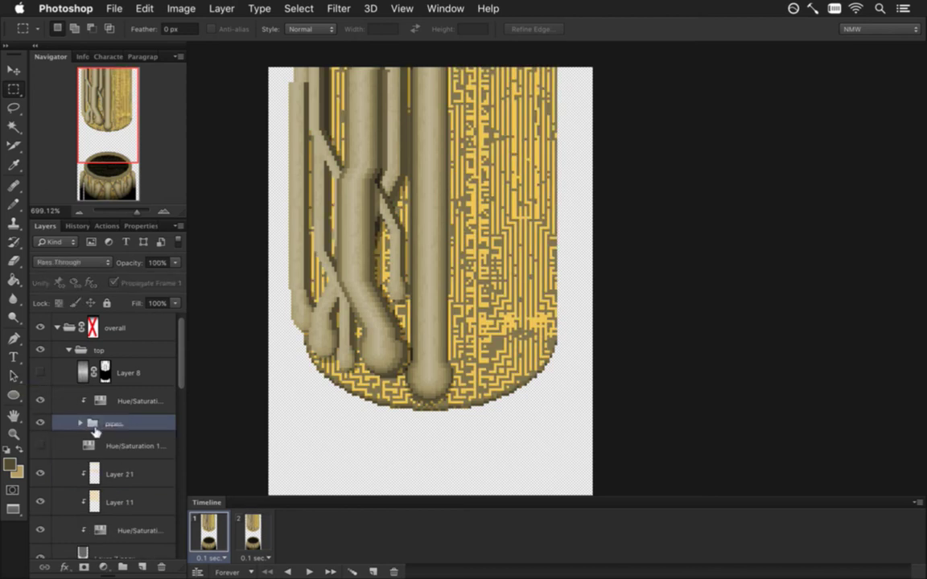
left_click(81, 423)
left_click_drag(180, 345, 178, 430)
left_click(42, 474)
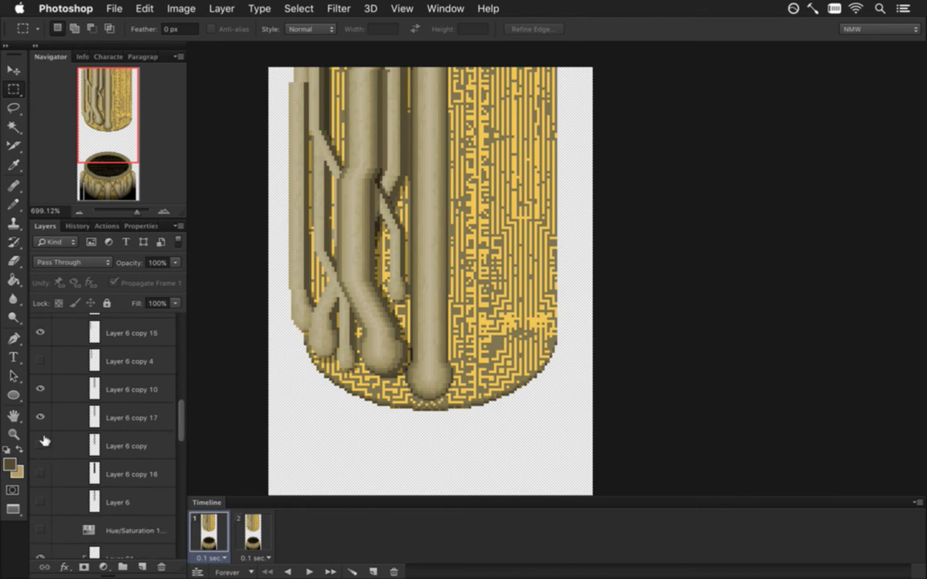
left_click(40, 389)
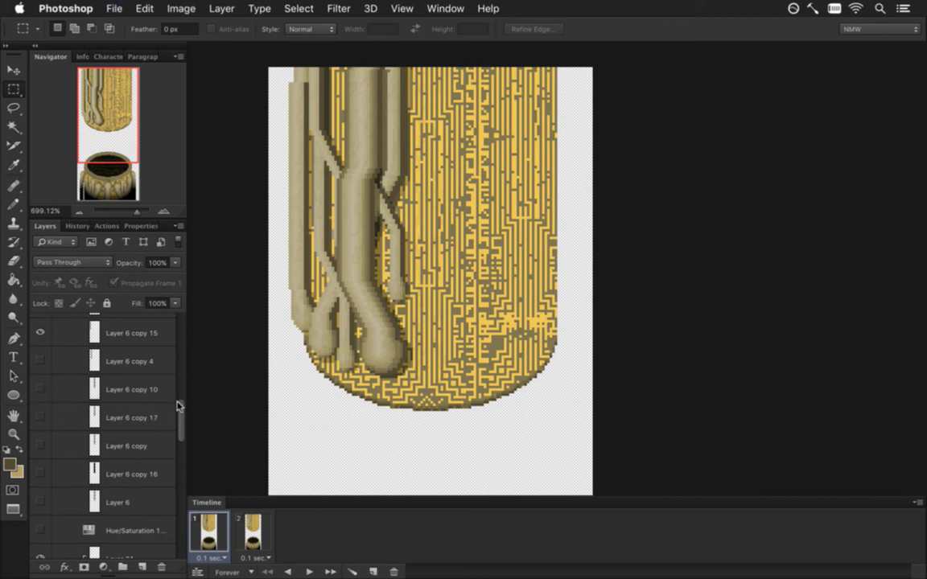
Step: Duplicate the pipes group and merge the duplicate into a single layer
scroll(165, 366, "up", 5)
scroll(169, 351, "up", 2)
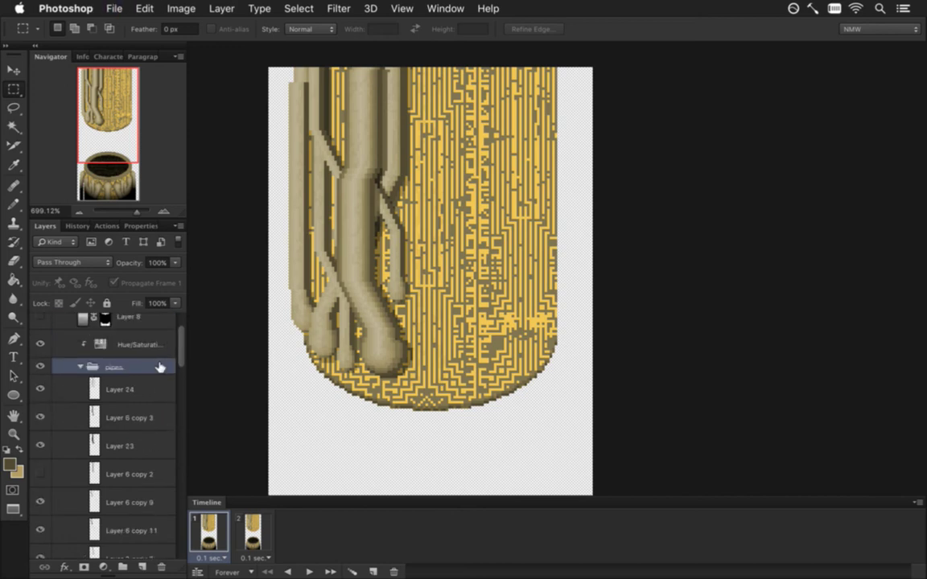
key("super+z")
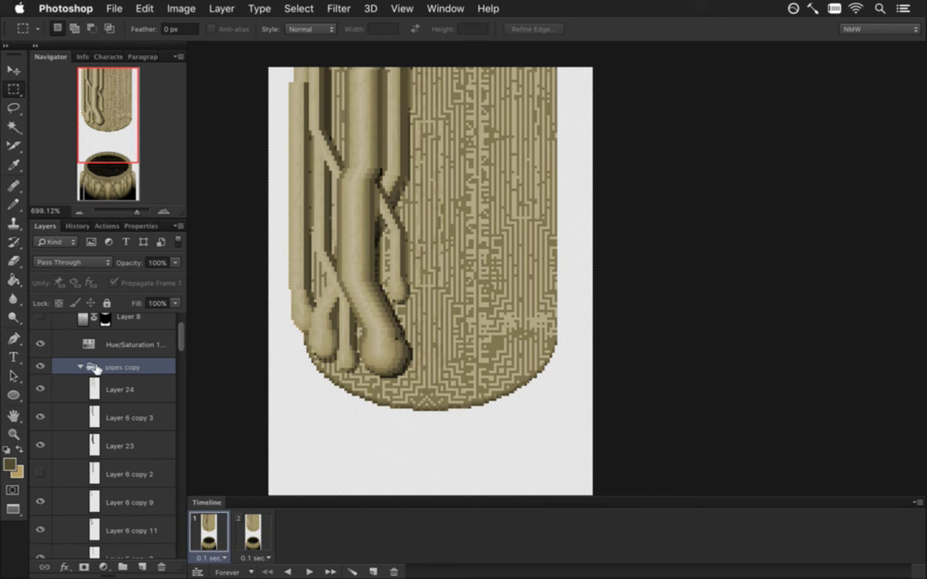
left_click(81, 367)
right_click(154, 368)
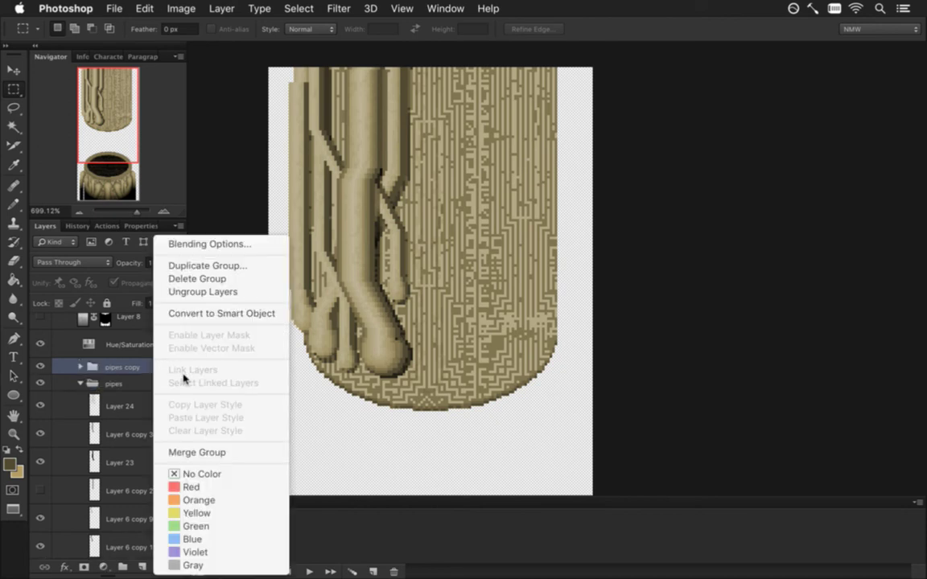
left_click(195, 453)
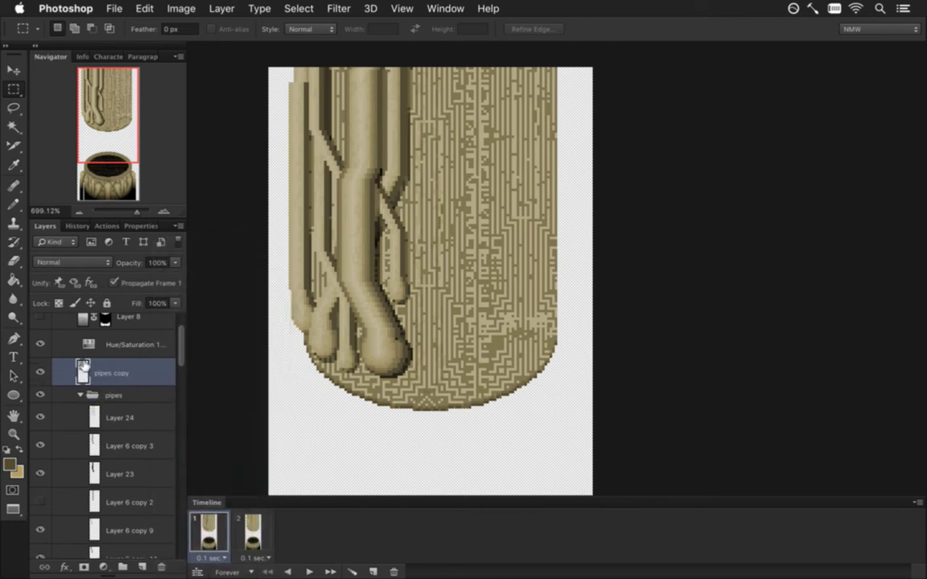
Step: Move the merged pipes copy below the hidden Hue/Saturation layer, show that adjustment, and clip each Hue/Saturation to the pipes beneath it
left_click_drag(85, 366, 93, 435)
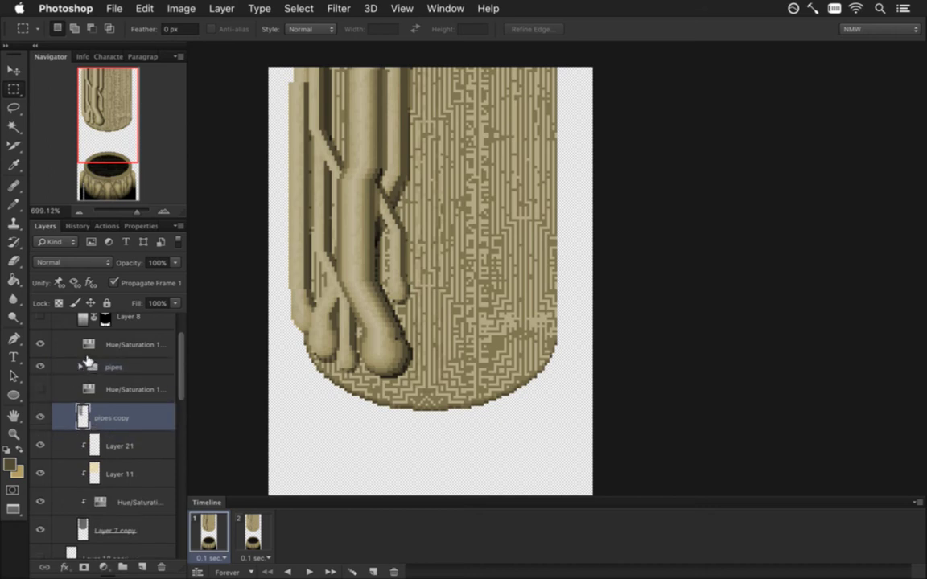
left_click(113, 356, "alt")
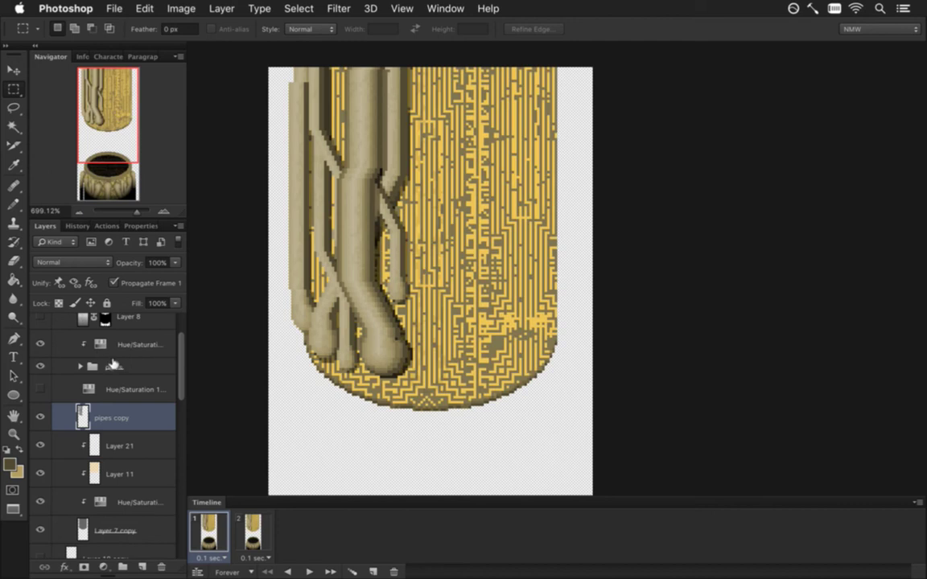
left_click(41, 389)
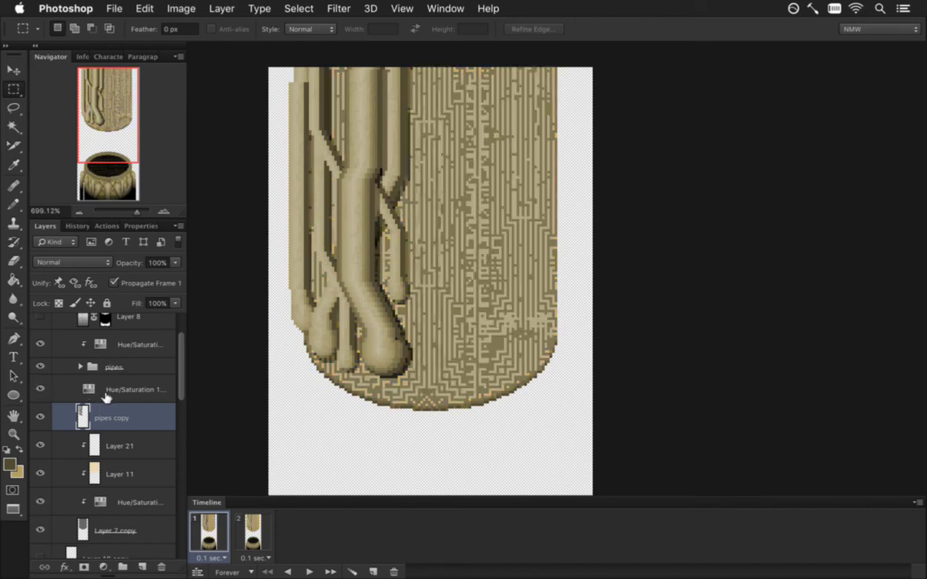
left_click(110, 380, "alt")
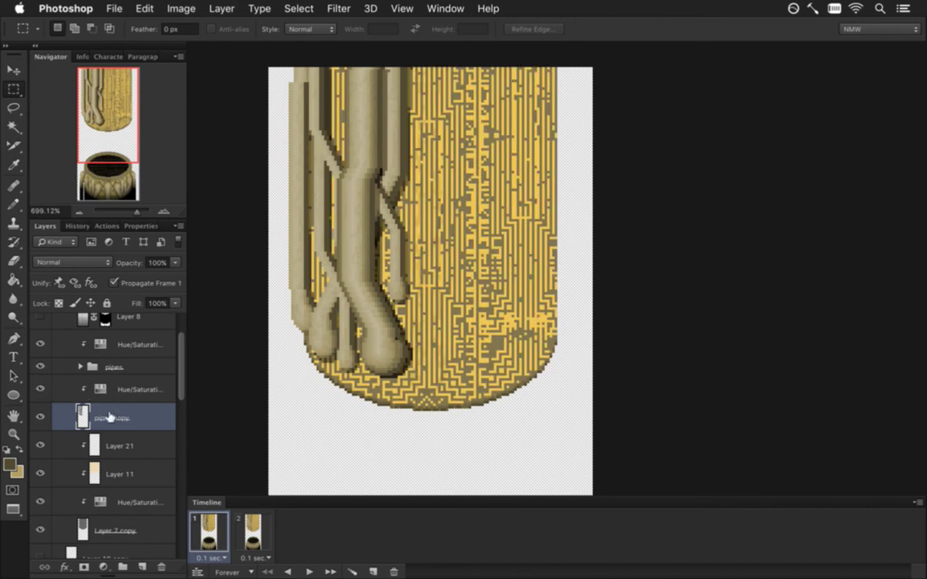
Step: Flip the merged pipes copy layer horizontally
key("v")
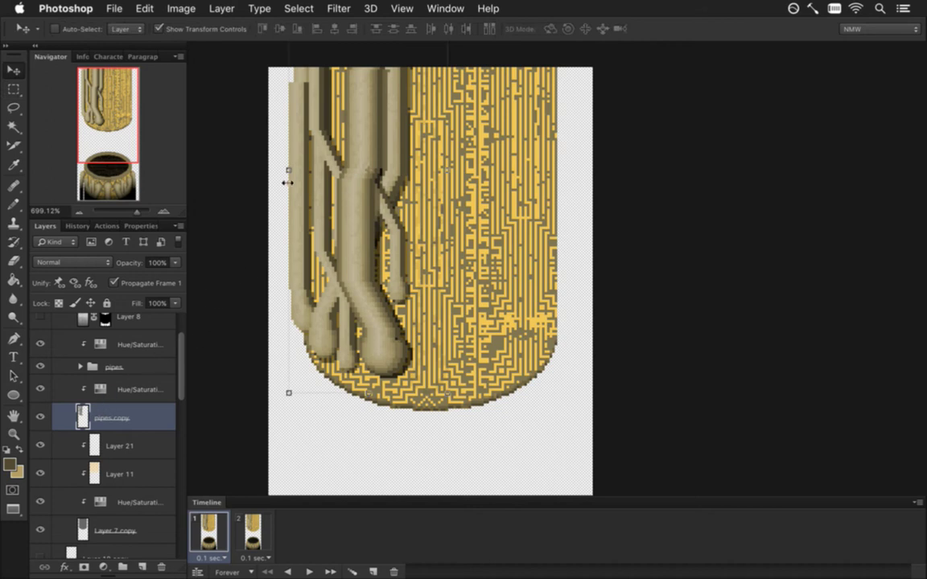
left_click(289, 171)
right_click(289, 169)
left_click(393, 372)
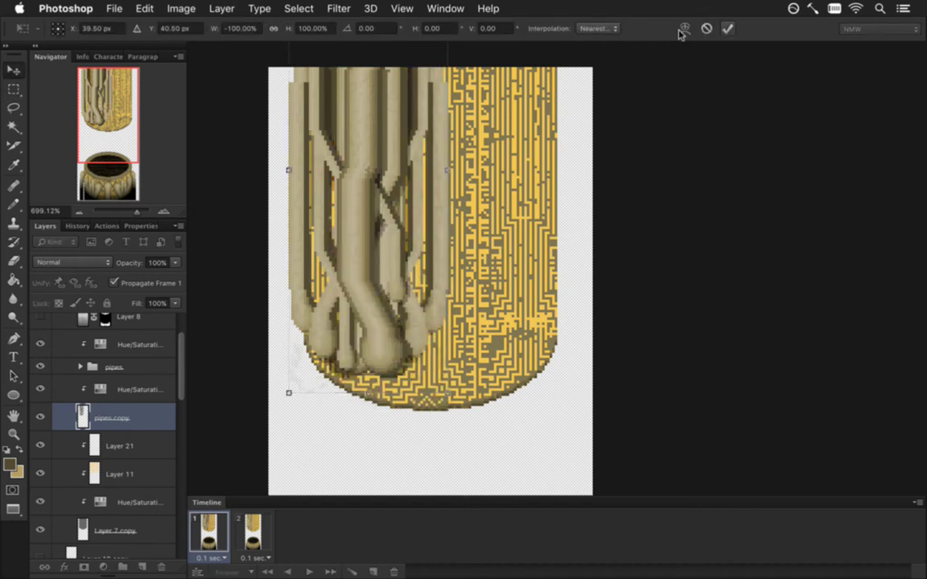
left_click(727, 28)
Step: Move the flipped pipes to the right half of the column and nudge them into symmetry with the left pipes
left_click_drag(378, 213, 499, 208)
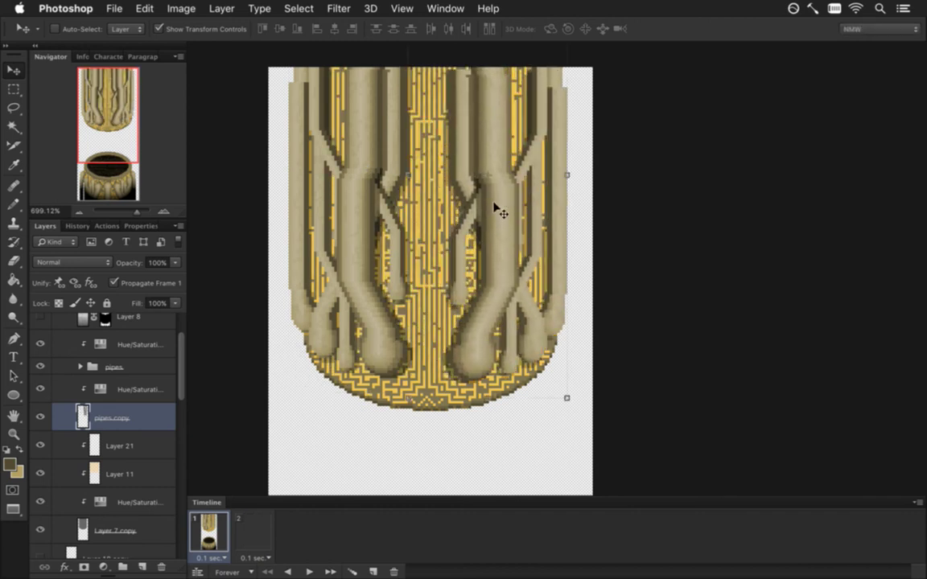
key("Right")
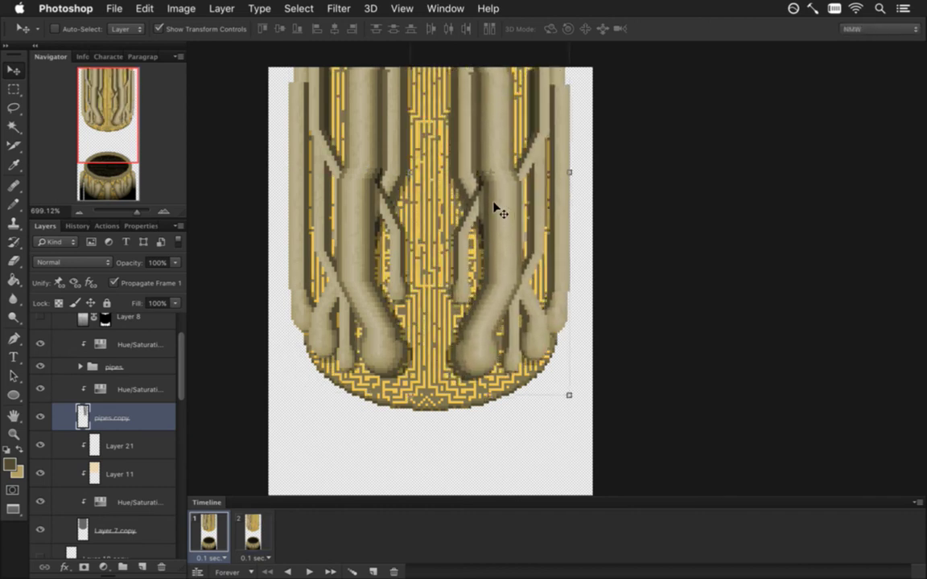
key("Down")
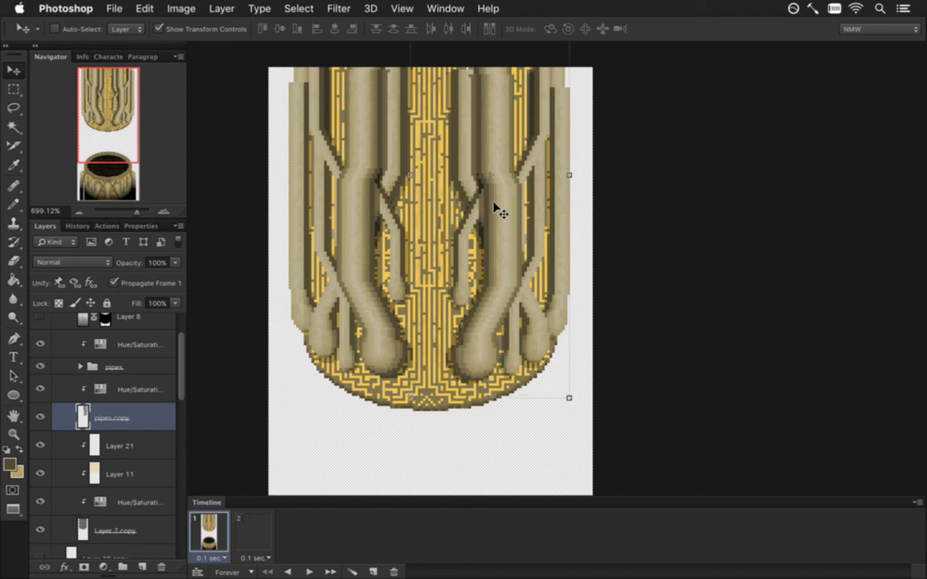
key("Up")
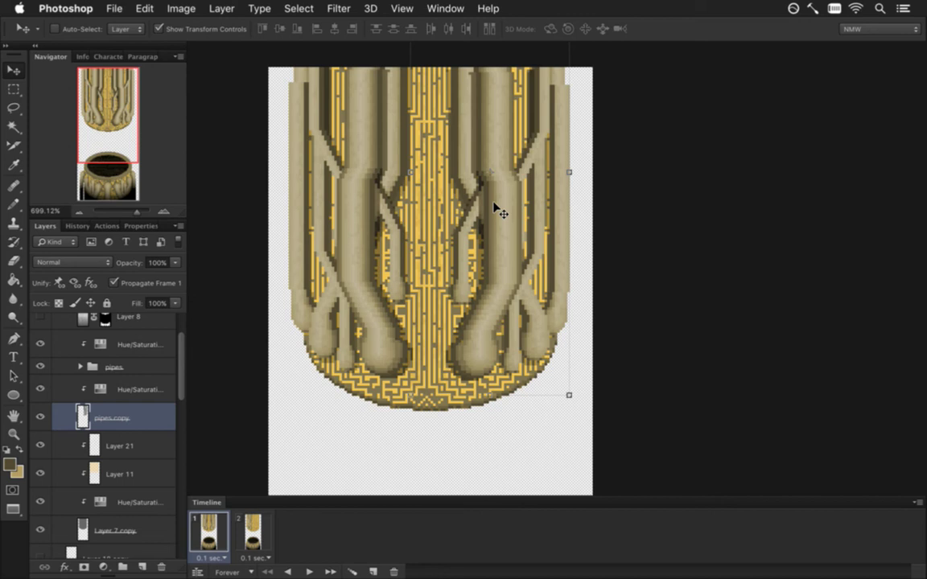
key("Left")
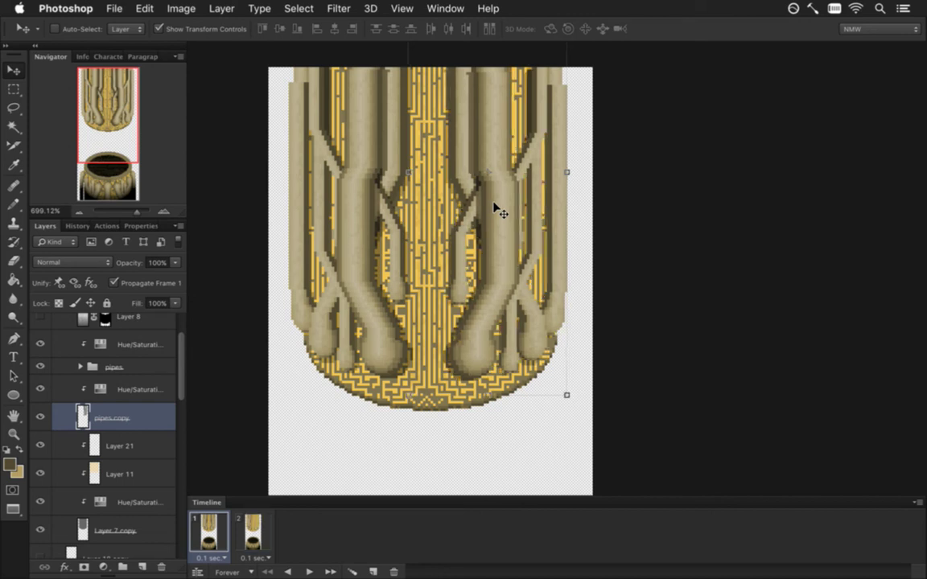
key("Right")
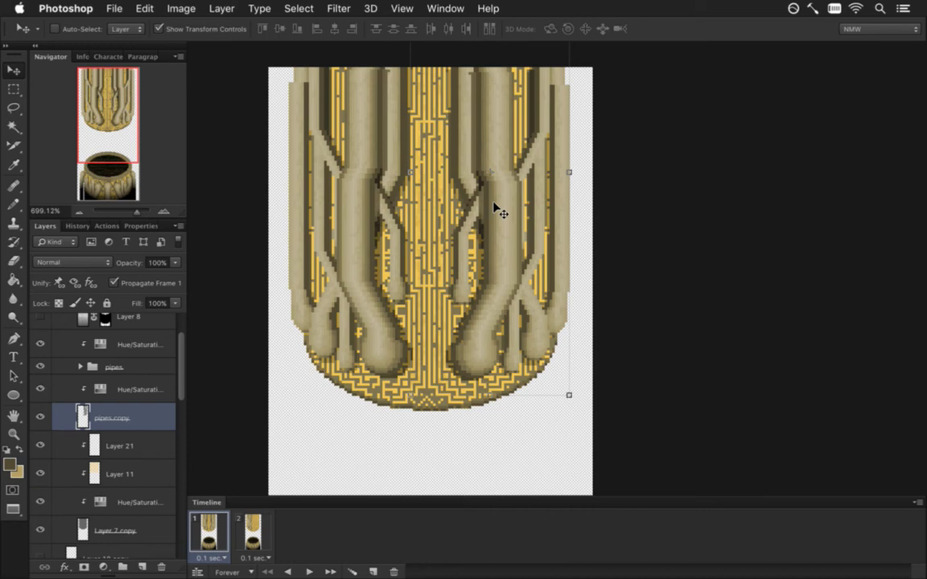
key("m")
left_click_drag(253, 66, 447, 451)
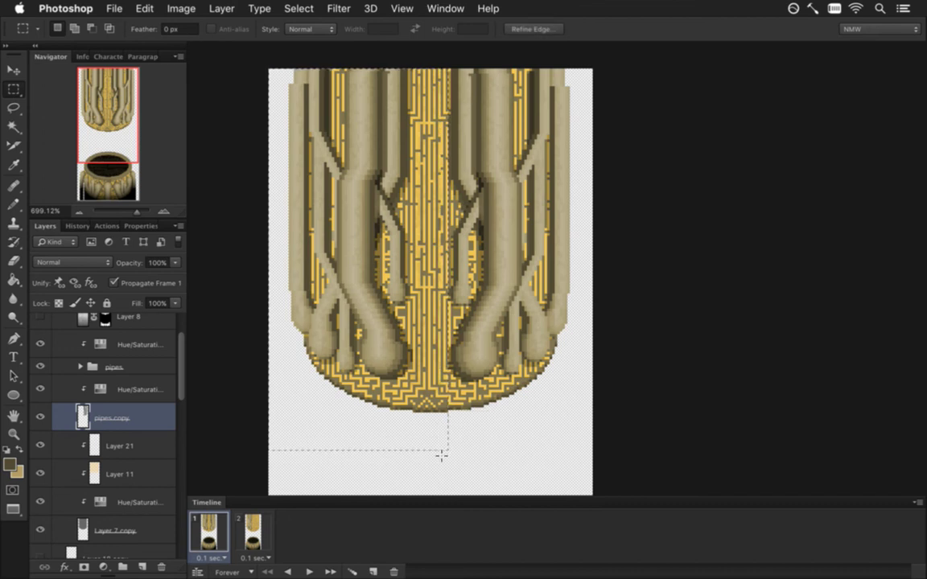
key("super+d")
Step: Show Layer 6 copy 16 and Layer 6 copy 17 in the pipes group, keeping Layer 6 copy 10 hidden
left_click(79, 367)
left_click_drag(182, 352, 182, 418)
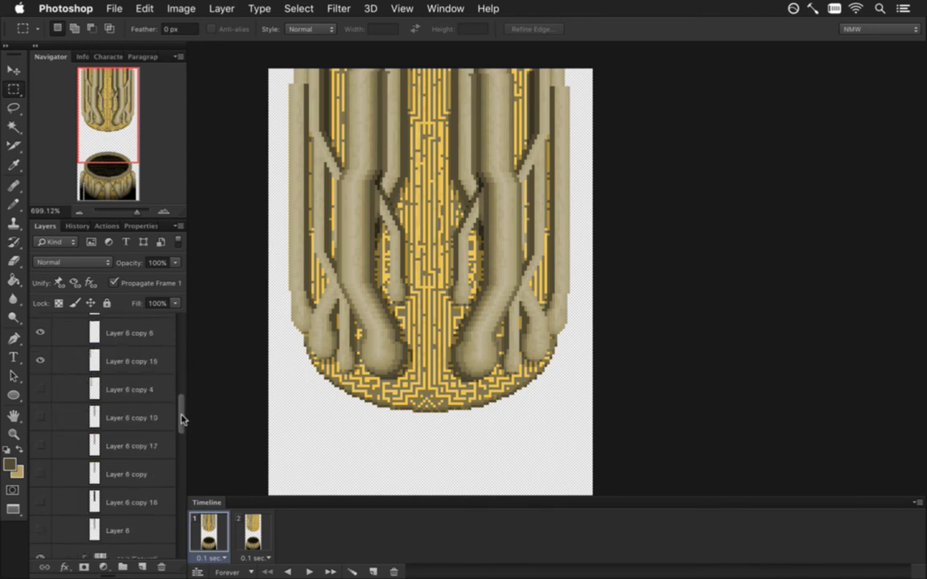
left_click(40, 416)
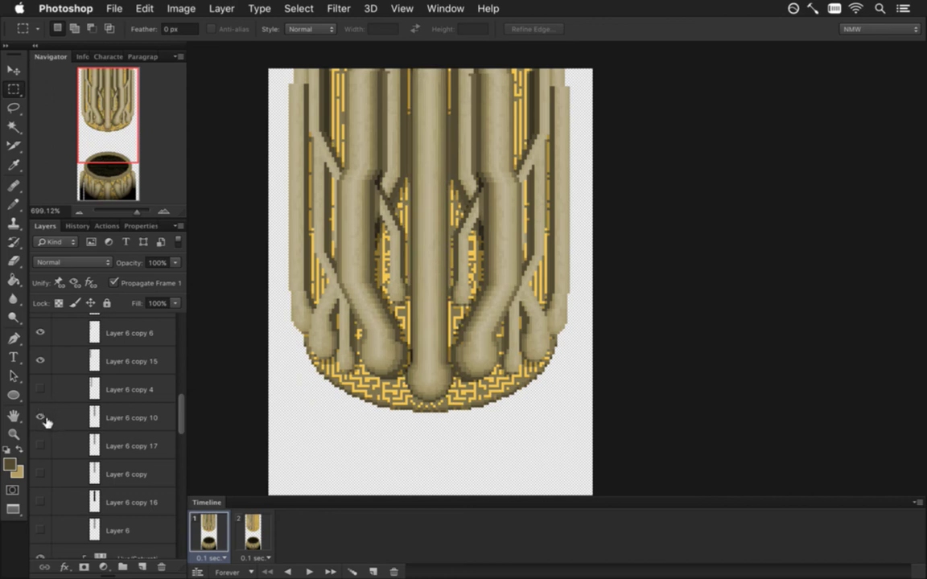
left_click(40, 498)
left_click(40, 417)
left_click(41, 445)
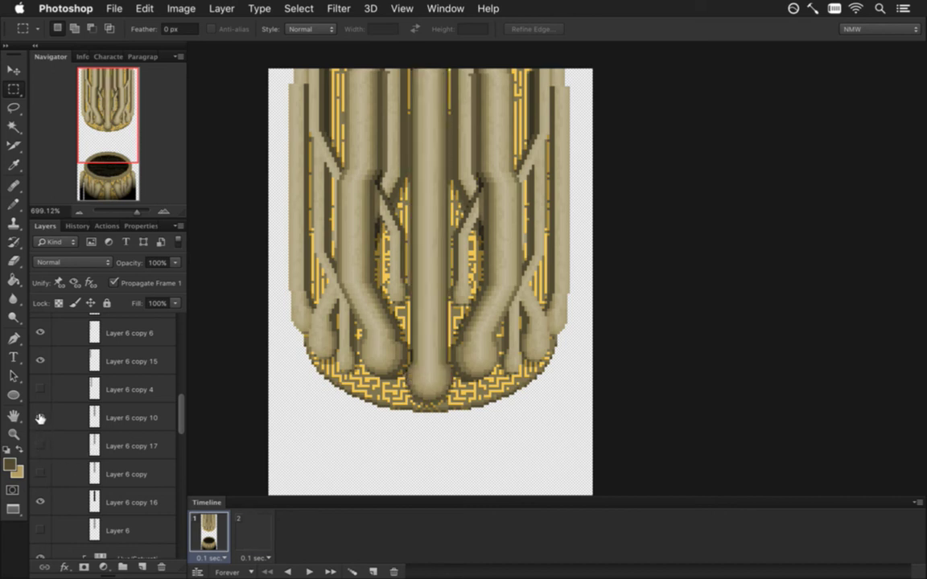
Step: On Layer 6 copy 17, select the central pipe above its bulb and a slightly shorter section, shifting each to start a bend
left_click(94, 445)
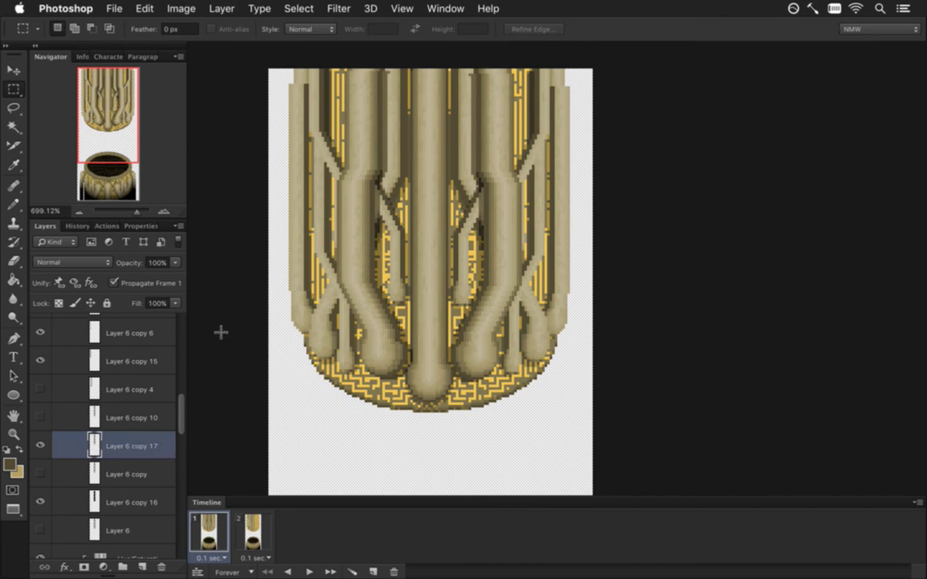
left_click_drag(406, 82, 446, 330)
key("v")
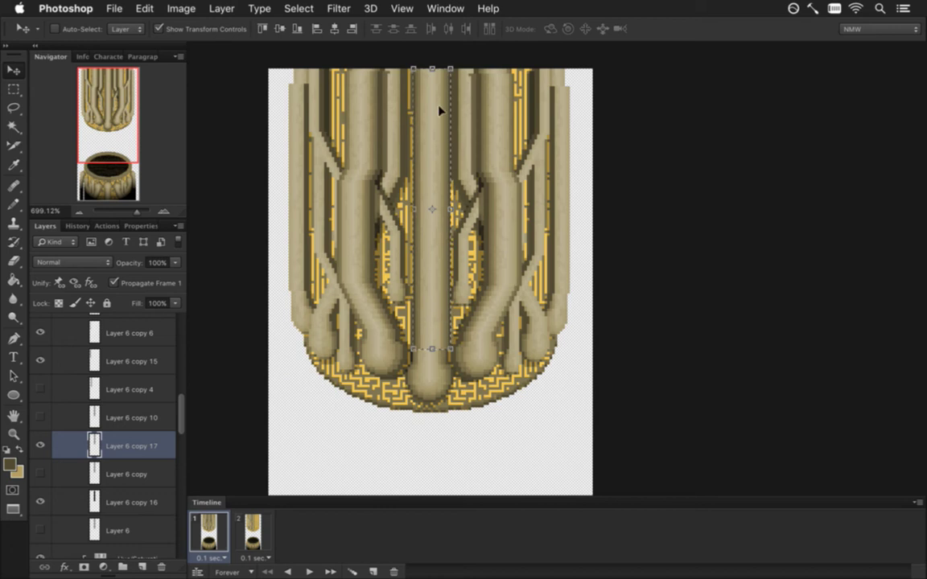
key("m")
left_click_drag(400, 64, 452, 325)
key("v")
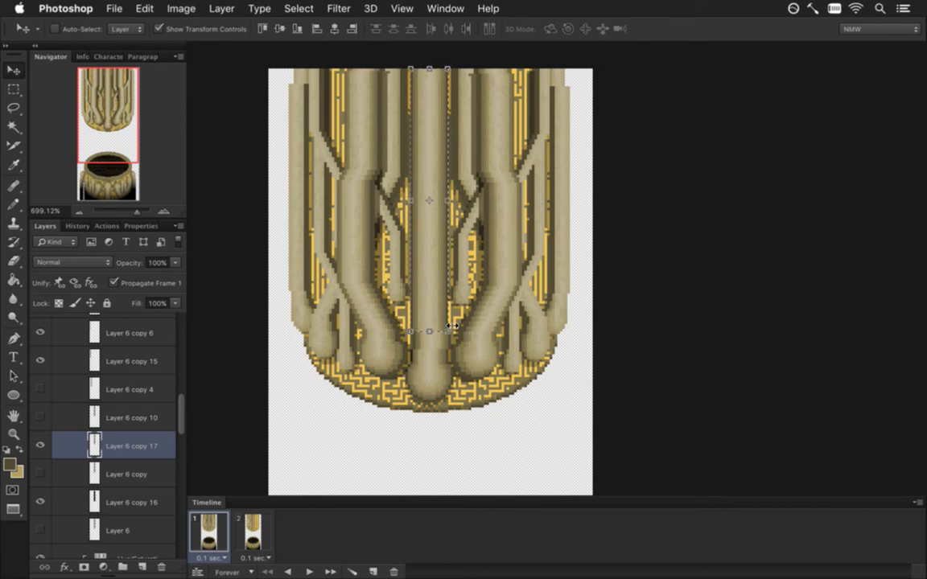
Step: Shift two progressively shorter upper sections of the central pipe on Layer 6 copy 17 to continue its stepped bends, and deselect
key("m")
left_click_drag(412, 95, 445, 274)
key("v")
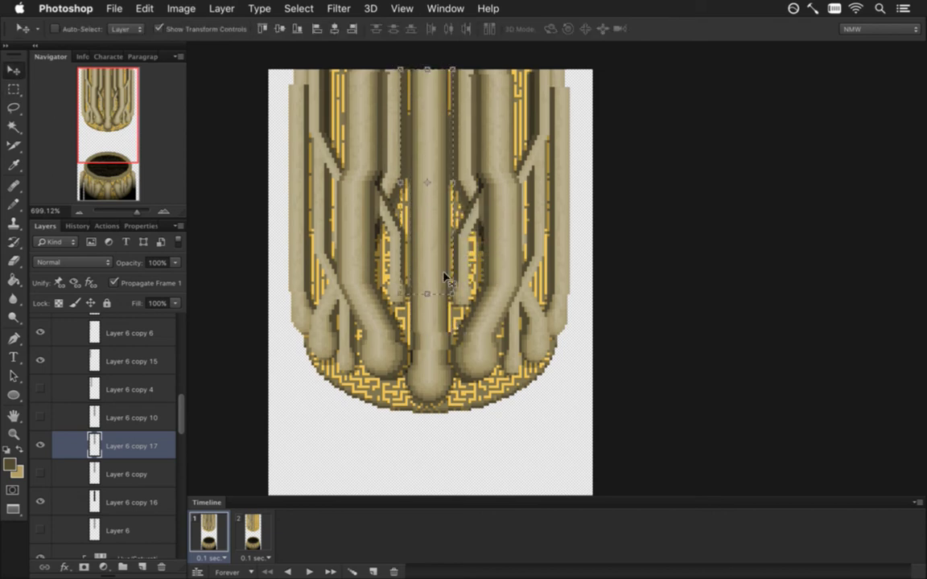
key("m")
left_click_drag(392, 70, 456, 239)
key("v")
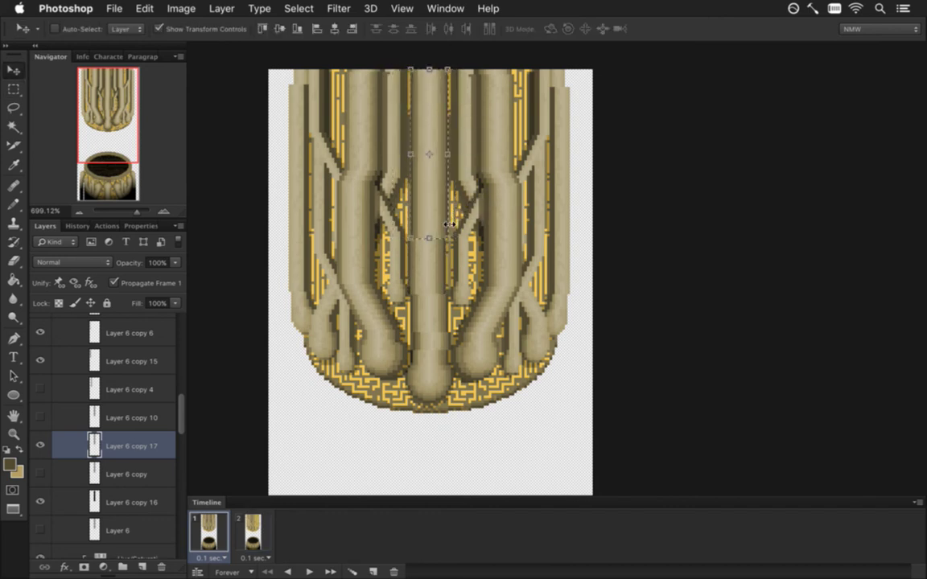
key("m")
key("ctrl+d")
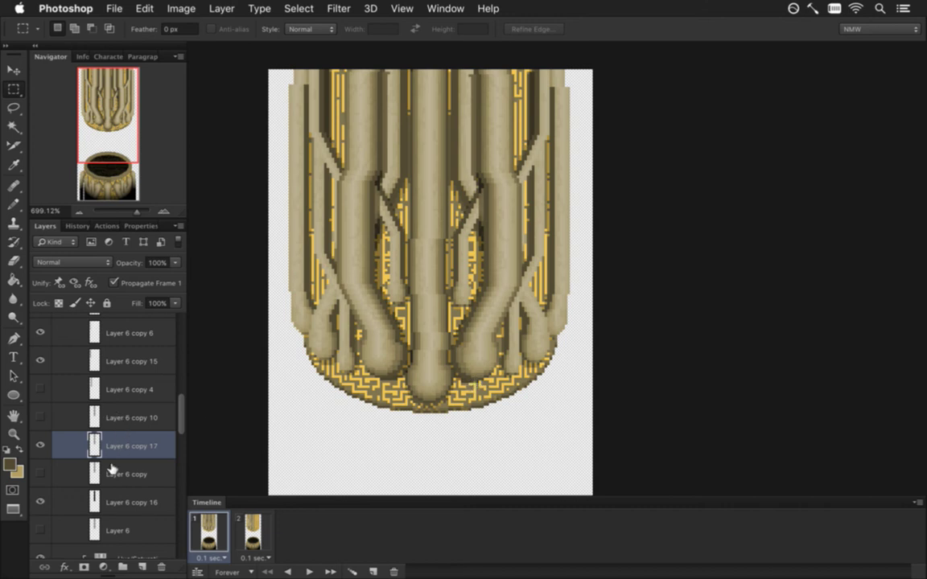
Step: Delete Layer 6 copy 16 and duplicate Layer 6 copy 17 directly beneath itself, with the pipe's outline loaded as a selection
left_click(141, 503)
key("Delete")
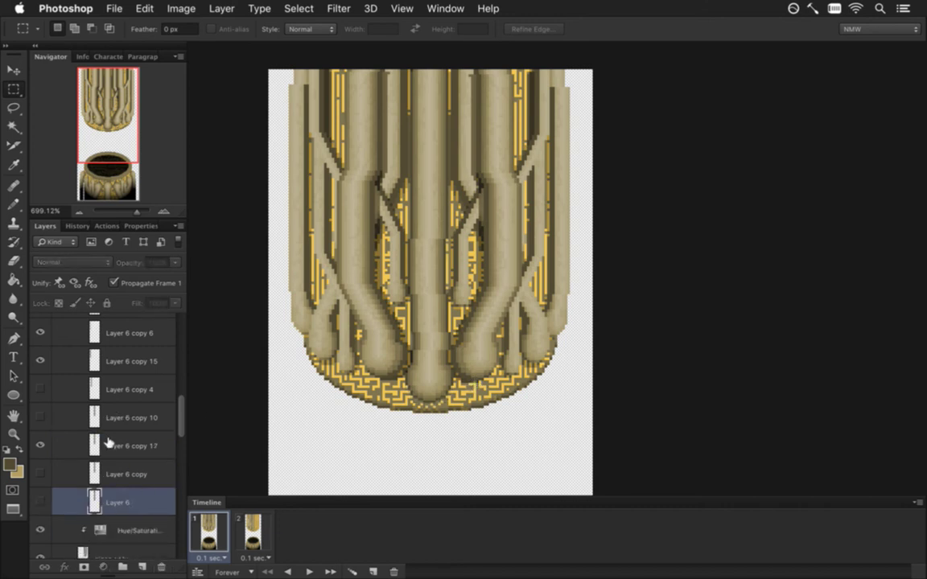
left_click(120, 448)
left_click_drag(101, 445, 103, 466)
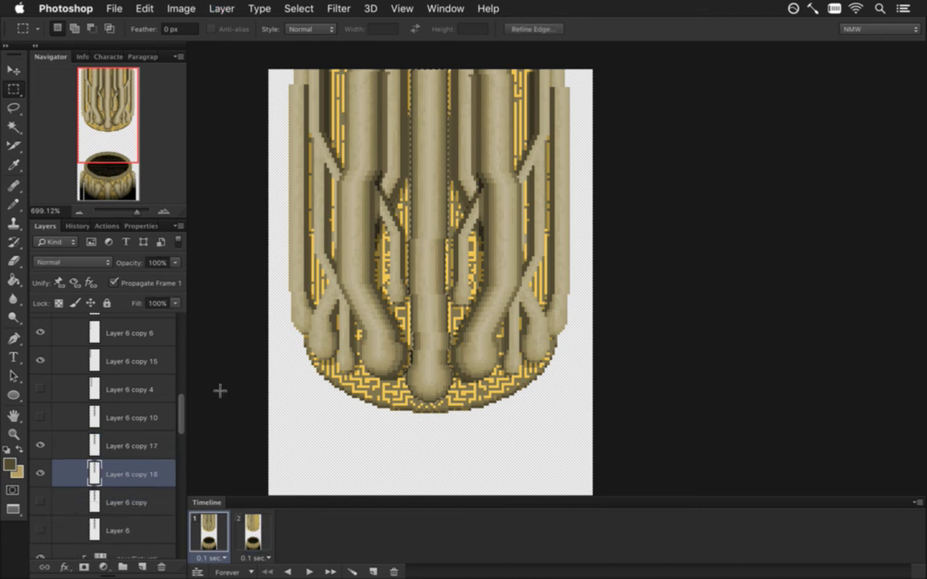
Step: Paint the duplicate central pipe black (#000000) and offset it around the pipe's edges as a shadow with 50% opacity
left_click(14, 465)
left_click_drag(231, 402, 232, 463)
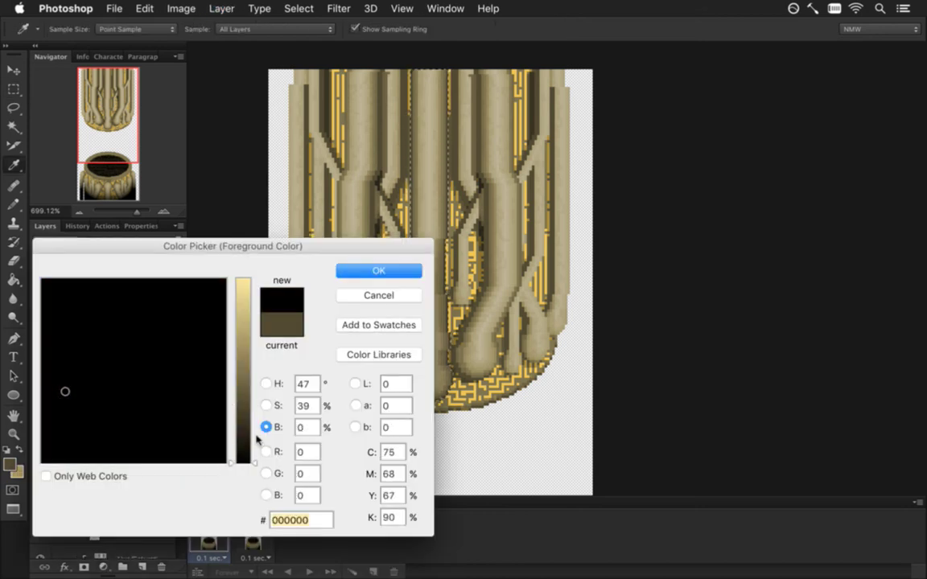
left_click(389, 275)
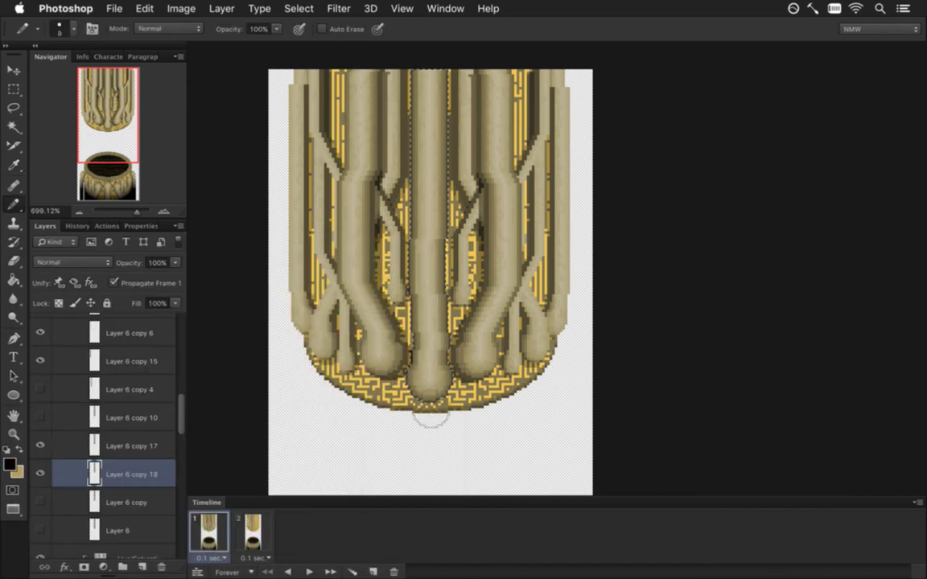
key("m")
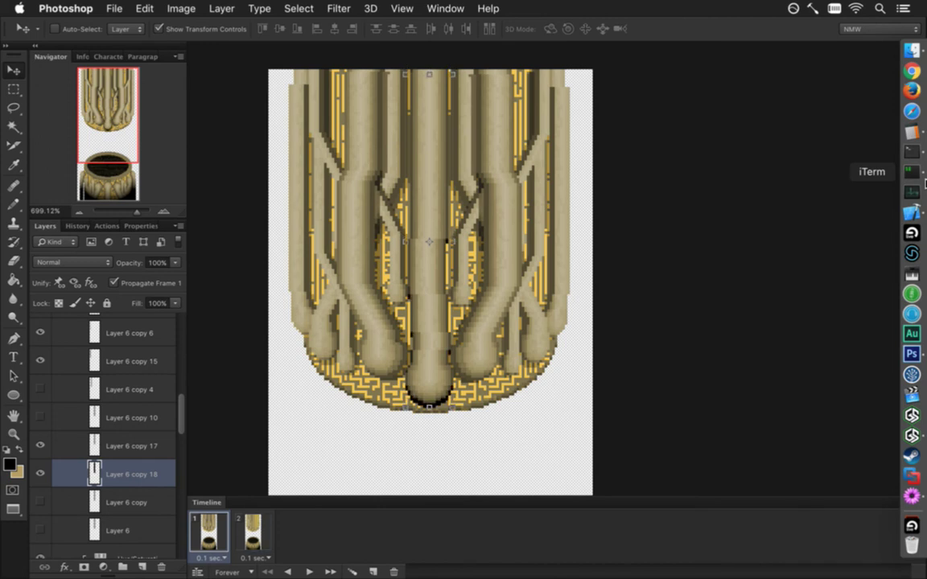
key("m")
key("5")
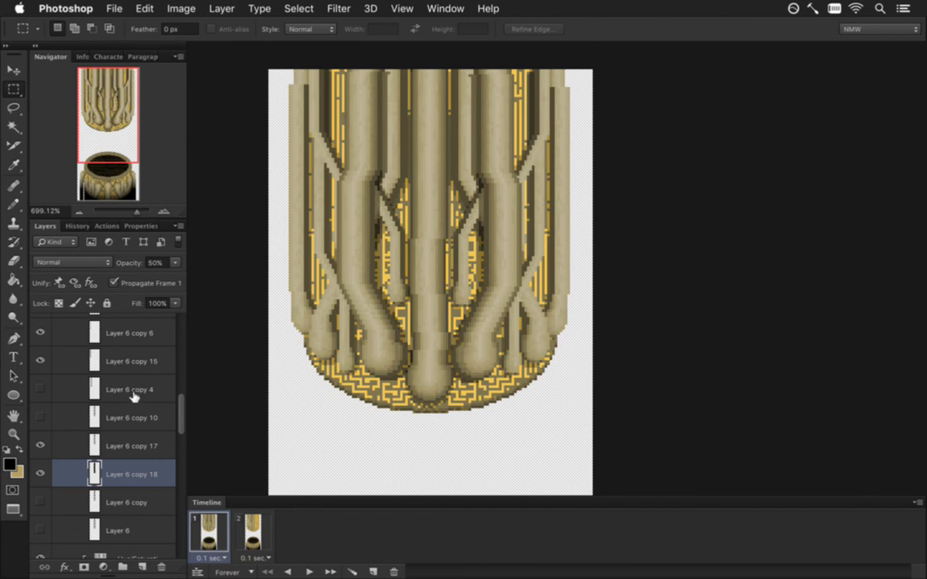
Step: Collapse the pipes group and enable the layer mask of the overall group
key("super+minus")
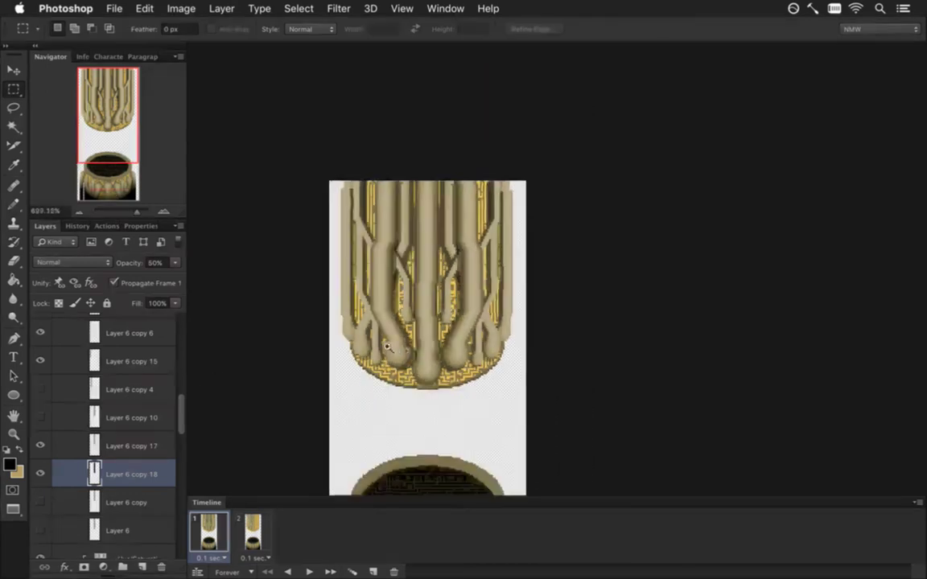
scroll(423, 385, "down", 3)
left_click_drag(180, 413, 174, 330)
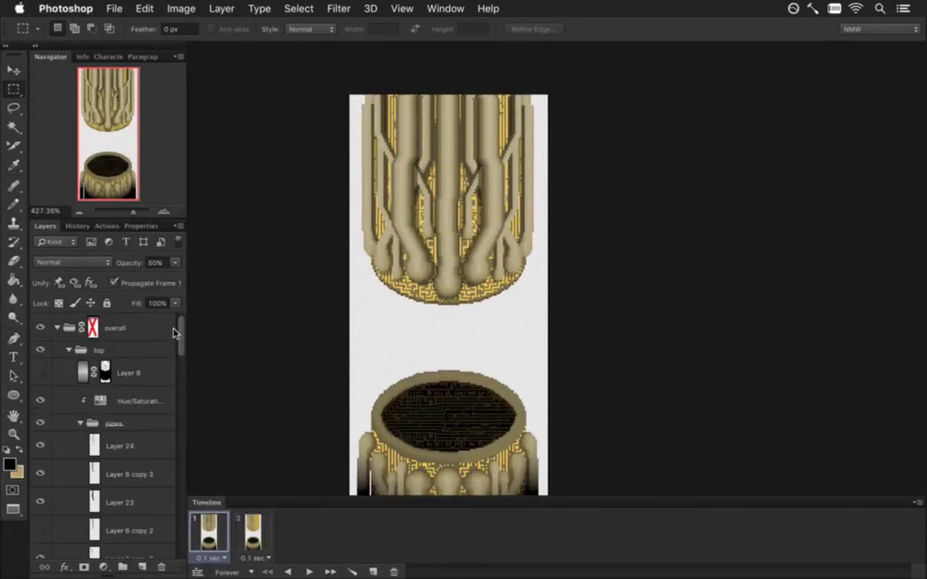
left_click(81, 420)
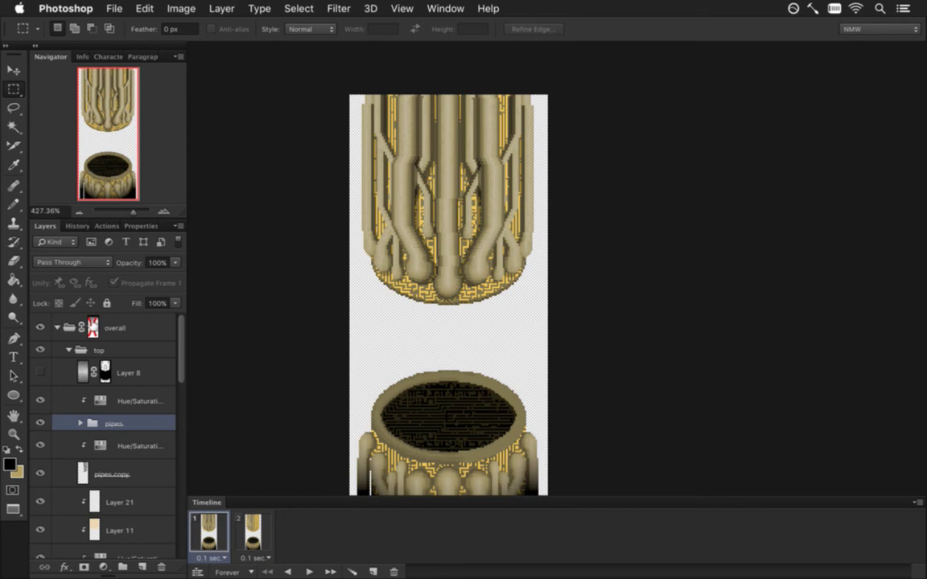
right_click(94, 327)
left_click(121, 330)
Step: Save the document and render all frames as the PNG image sequence Engine.png
key("super+s")
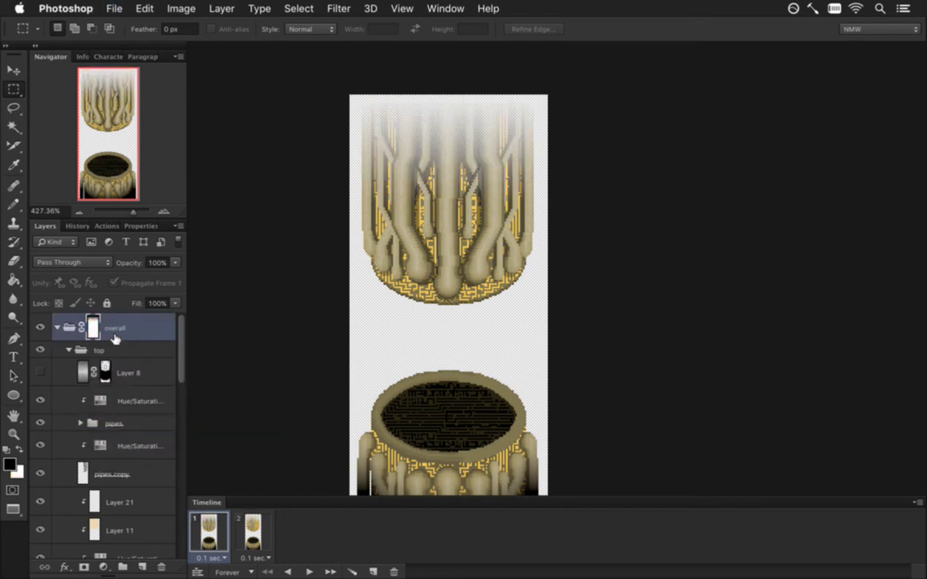
key("super+alt+shift+r")
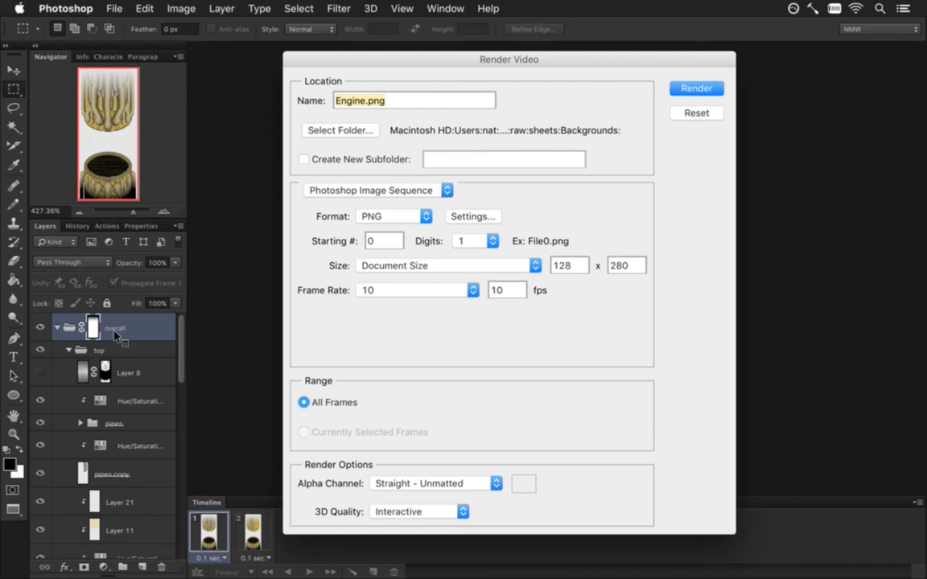
key("Return")
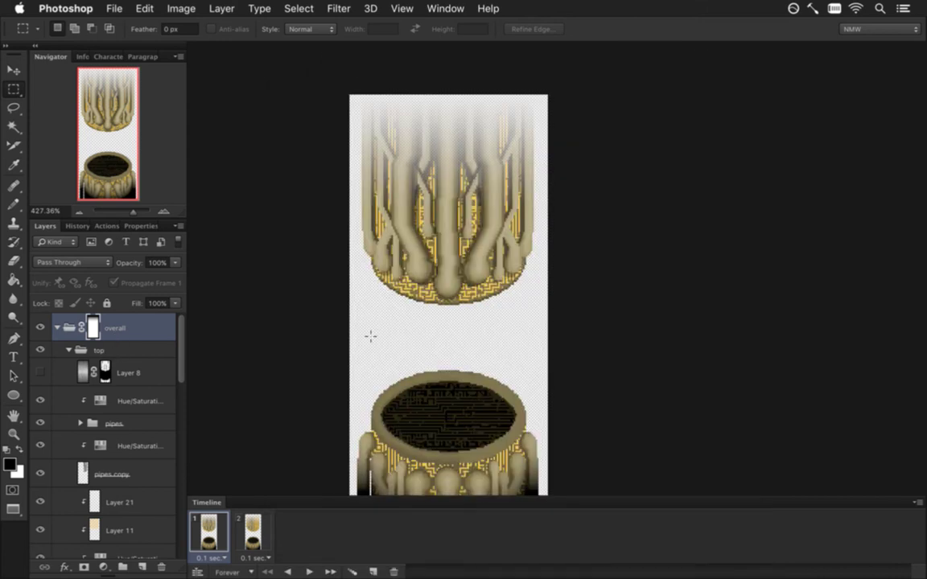
Step: Show the pipes copy layer in the second animation frame
left_click(253, 527)
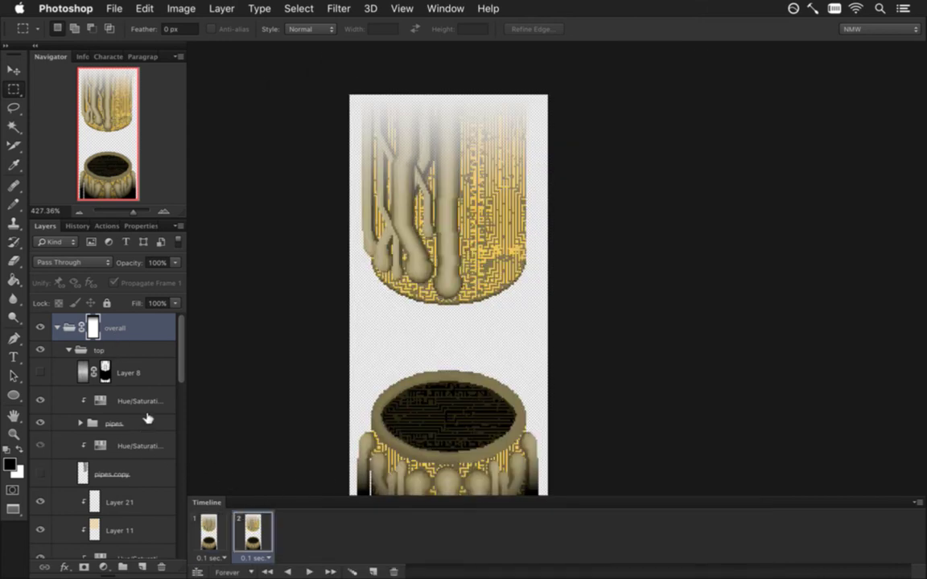
left_click_drag(180, 355, 180, 364)
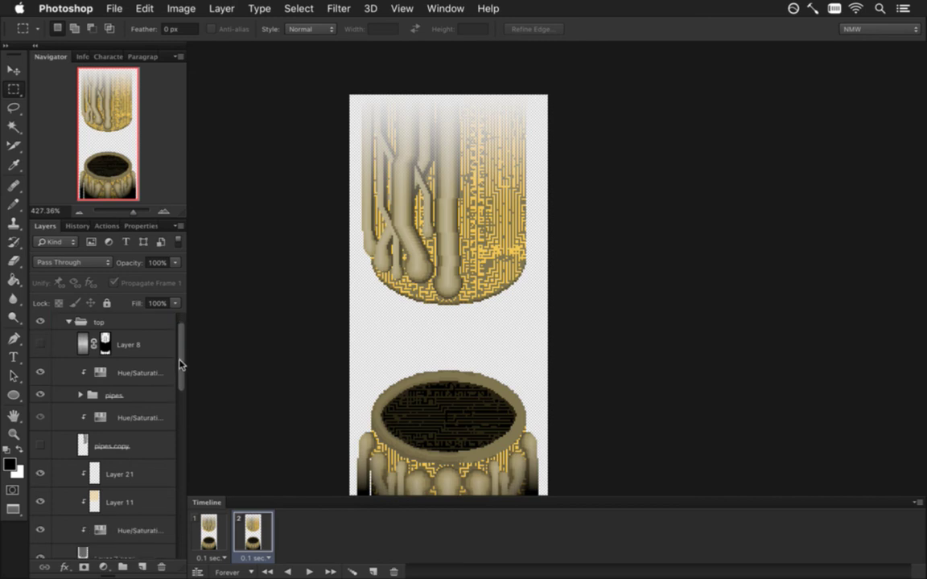
left_click(41, 444)
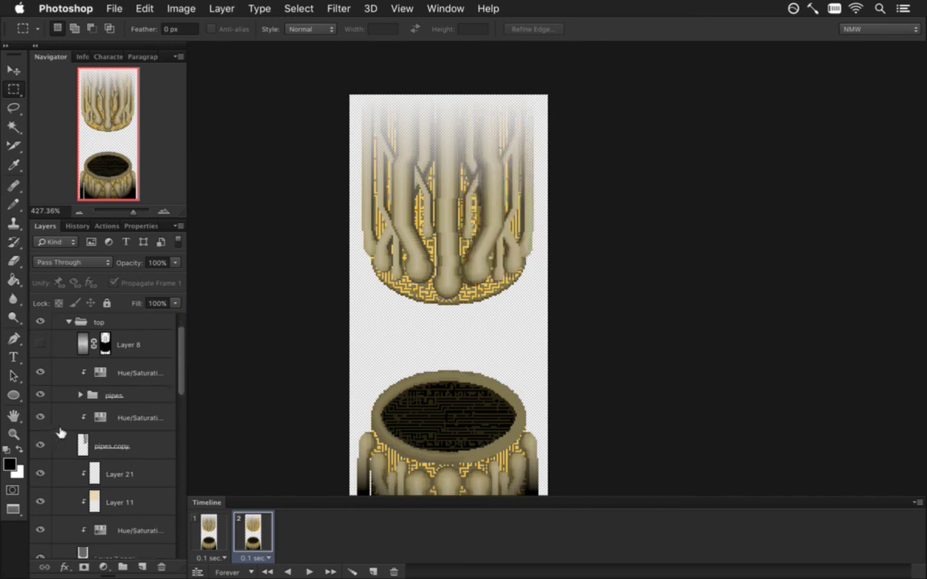
Step: Delete the second animation frame and replace it with a duplicate of the first frame
left_click(214, 526)
left_click(244, 534)
left_click(393, 572)
left_click(375, 569)
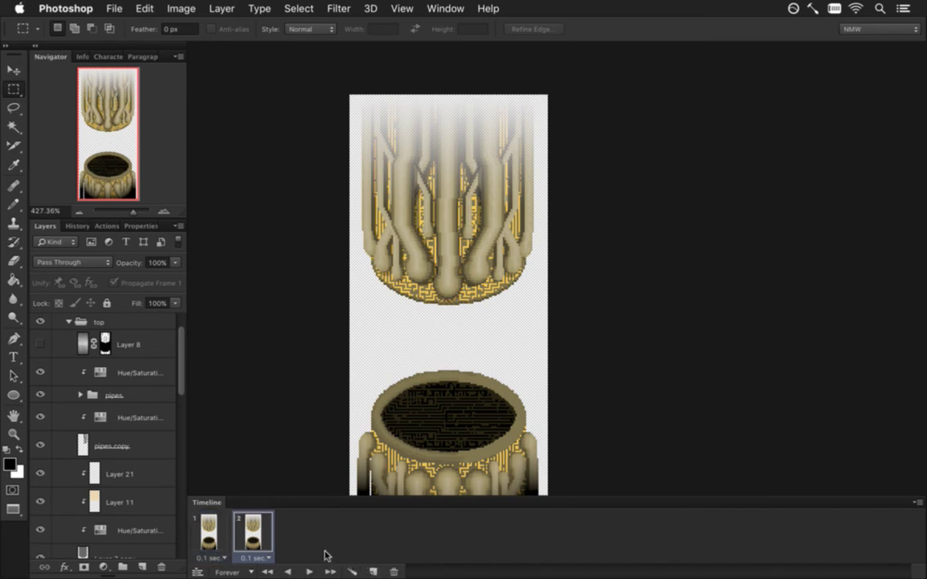
Step: Render all frames from the first frame as the Engine.png image sequence again, replacing the existing files
left_click(207, 530)
key("super+alt+shift+r")
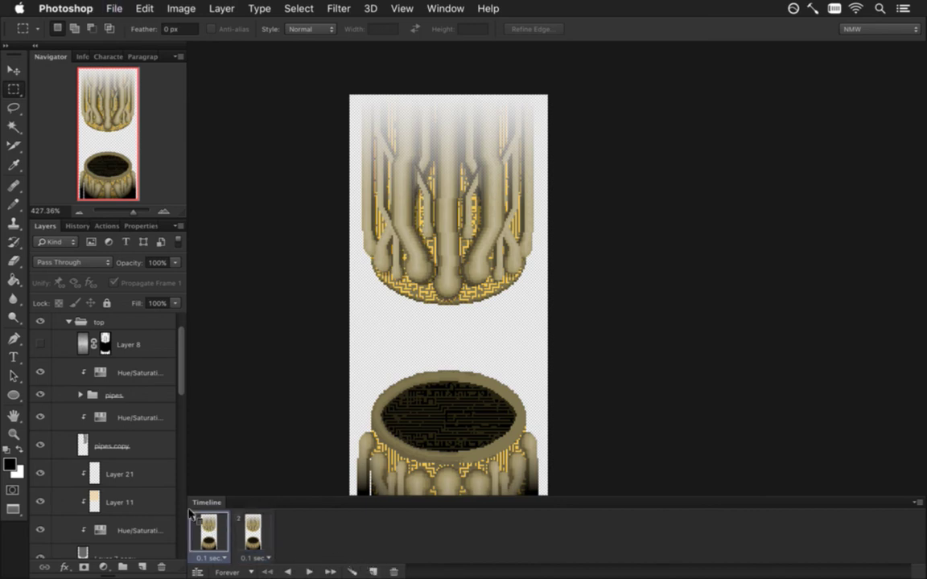
key("Return")
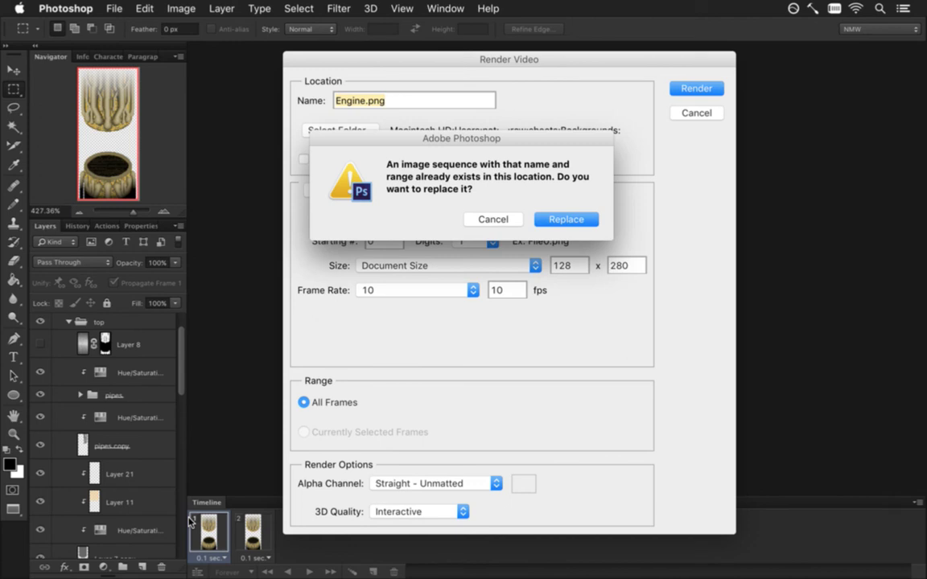
key("Escape")
key("Return")
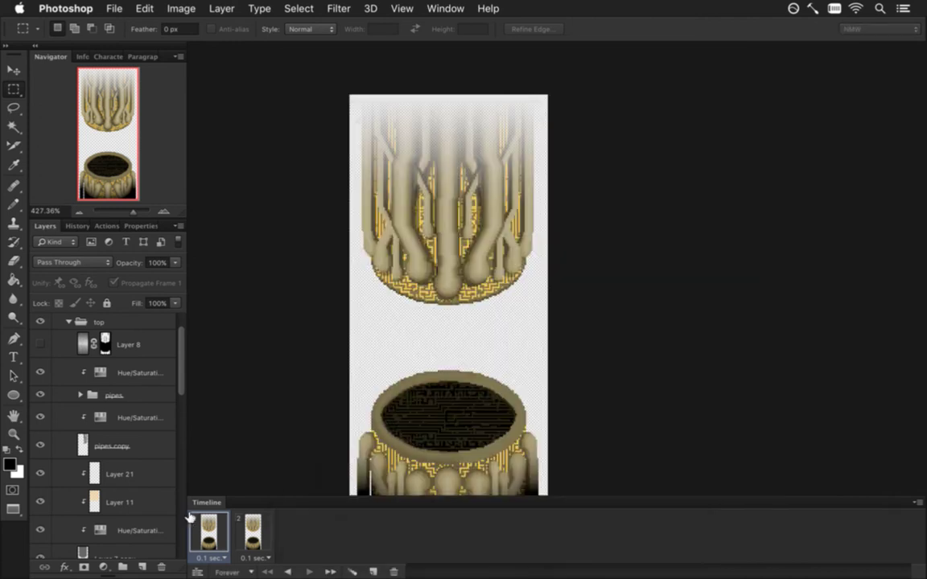
Step: Switch to the game, walk the character around the engine to check the rendered column, and quit back to Photoshop
key("super+Tab")
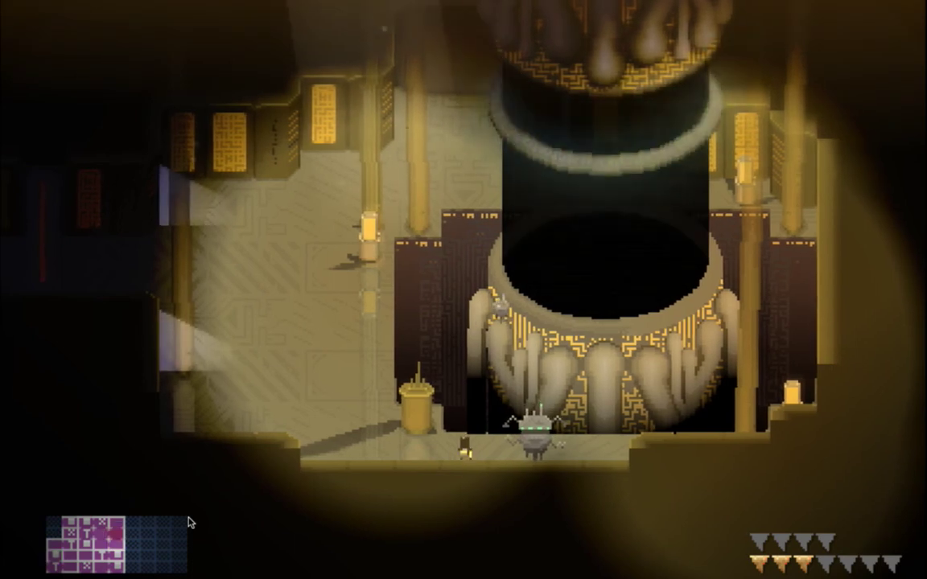
key("a")
key("w")
key("d")
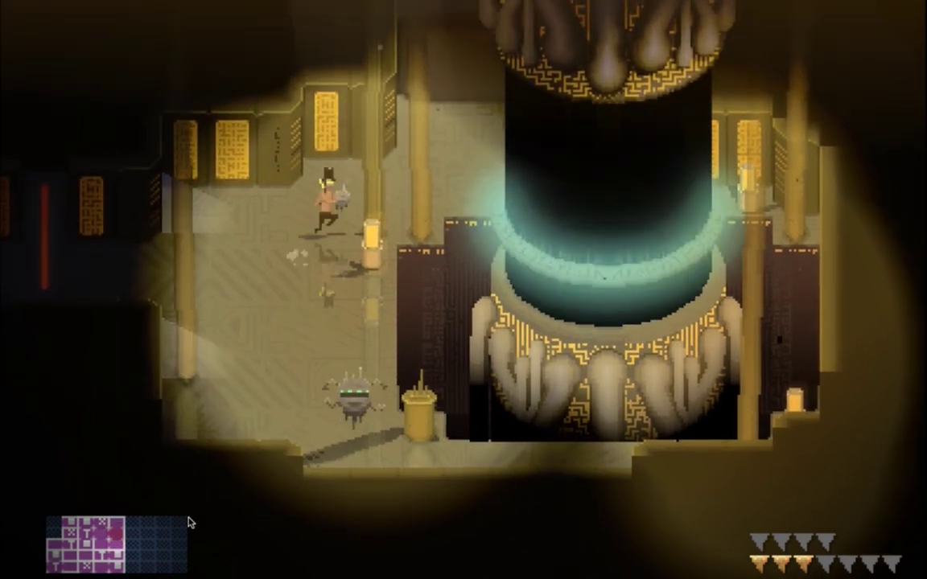
key("d")
key("w")
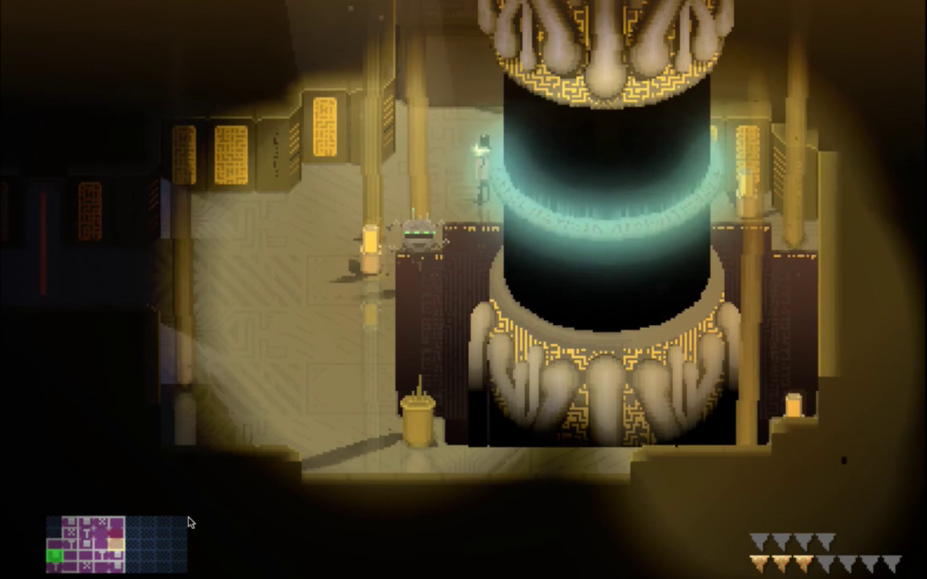
key("super+q")
key("super+Tab")
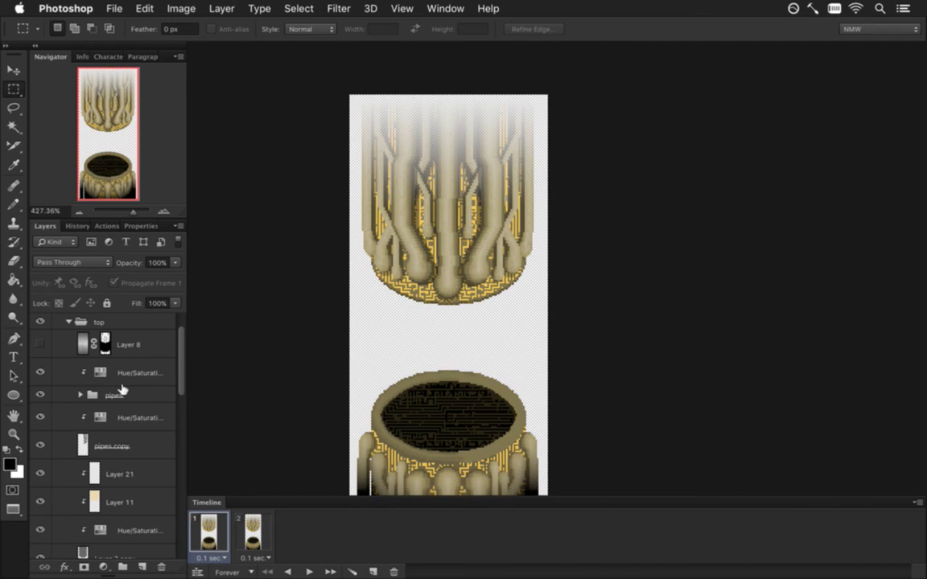
Step: Set the Lightness of the Hue/Saturation adjustment directly above the pipes group to -20
scroll(181, 373, "down", 2)
scroll(181, 373, "up", 2)
double_click(100, 372)
left_click_drag(98, 378, 85, 380)
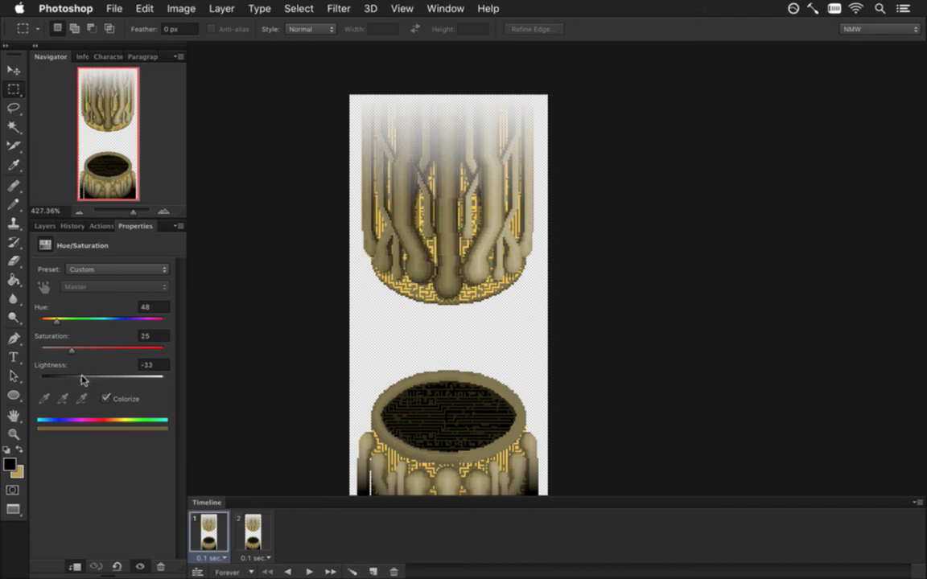
left_click_drag(84, 381, 89, 381)
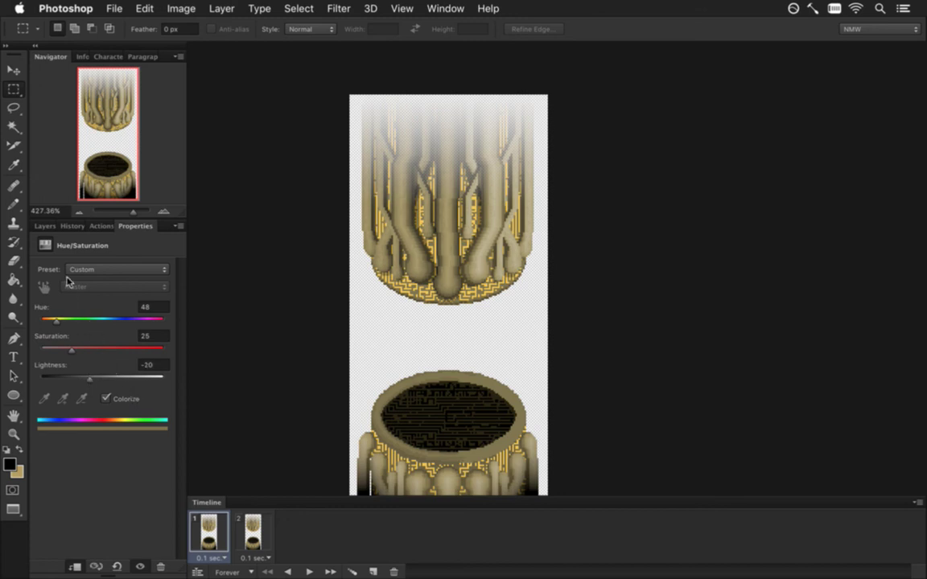
left_click(45, 226)
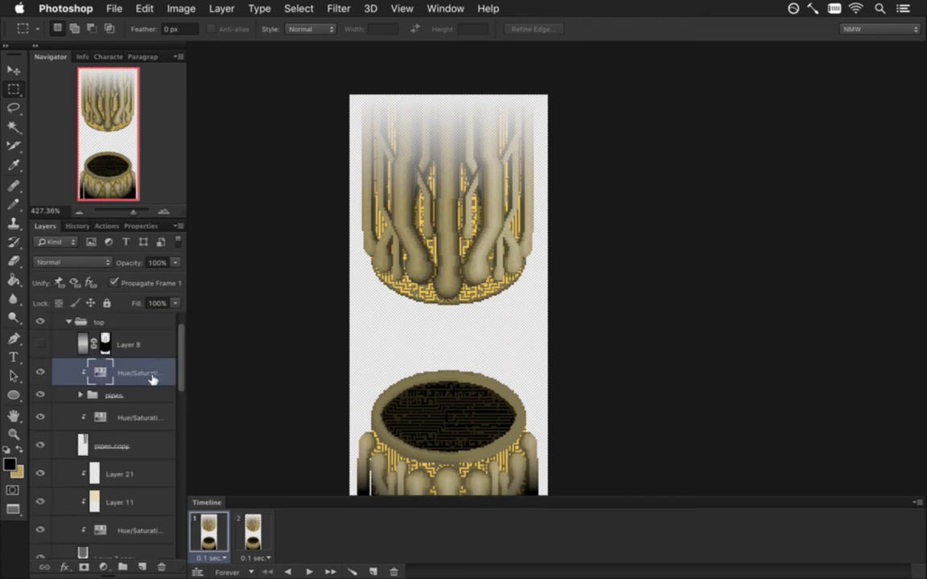
Step: Set the Lightness of the Hue/Saturation adjustment above the pipes copy layer to -20 and save the document
double_click(100, 417)
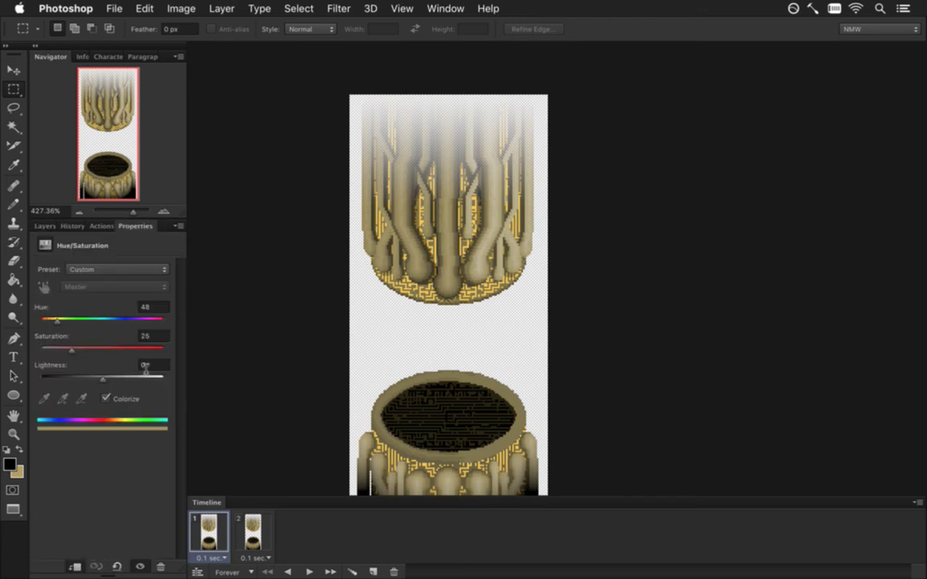
type("-20")
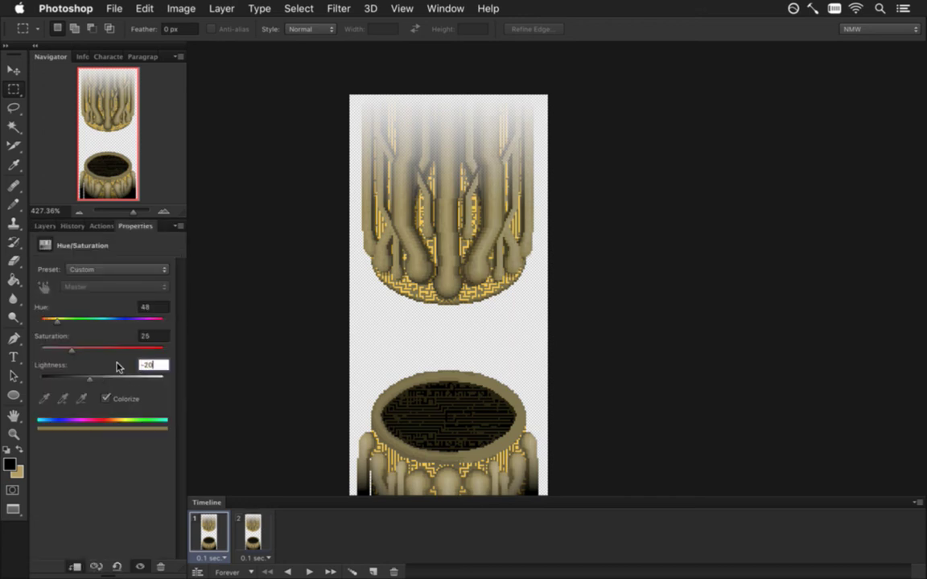
key("Return")
key("super+s")
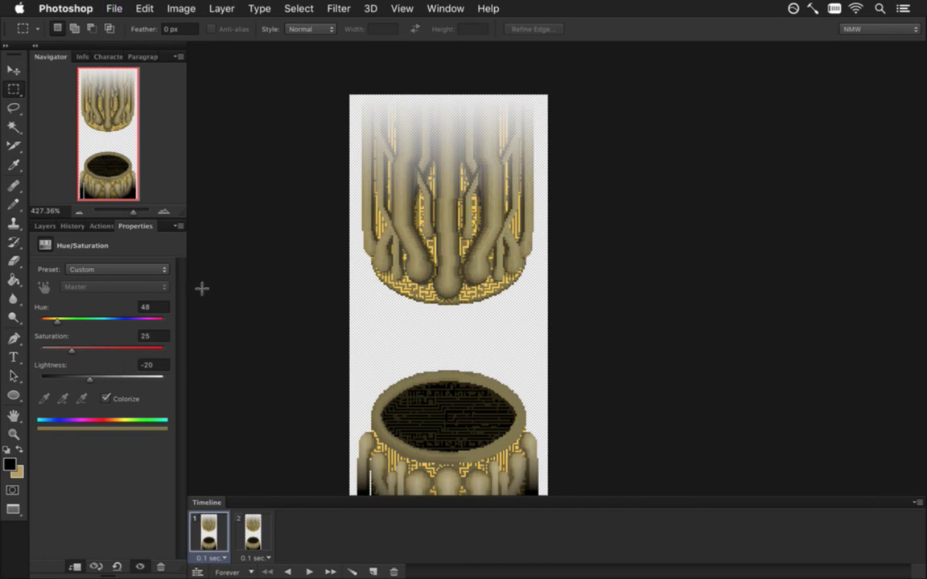
Step: Render all frames as the Engine.png PNG image sequence again and switch to the game to check the darkened pipes
key("super+alt+shift+r")
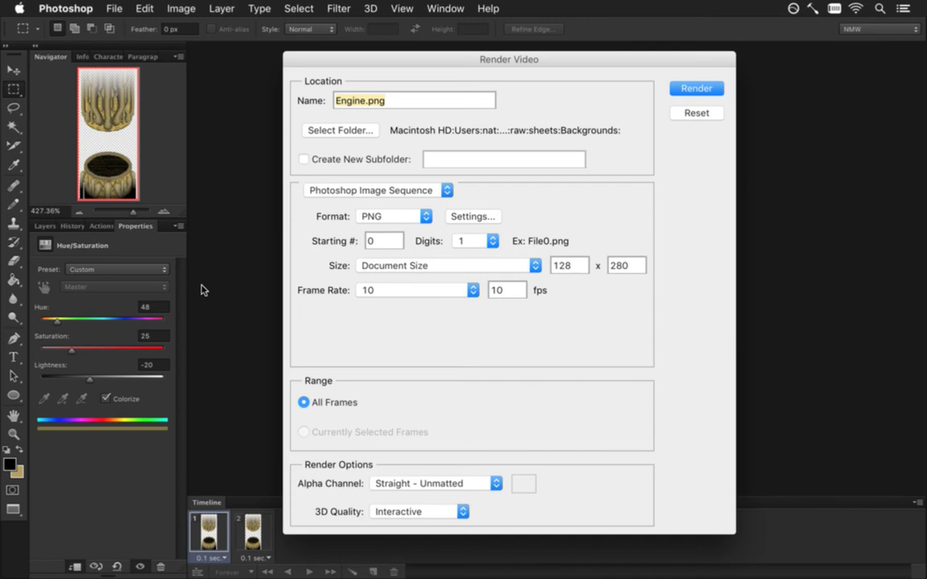
key("Return")
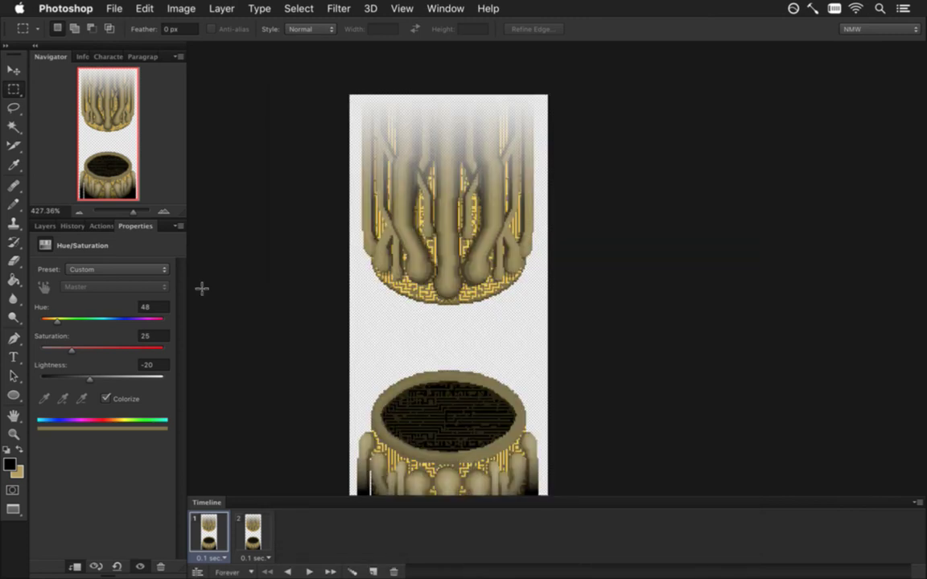
key("super+Tab")
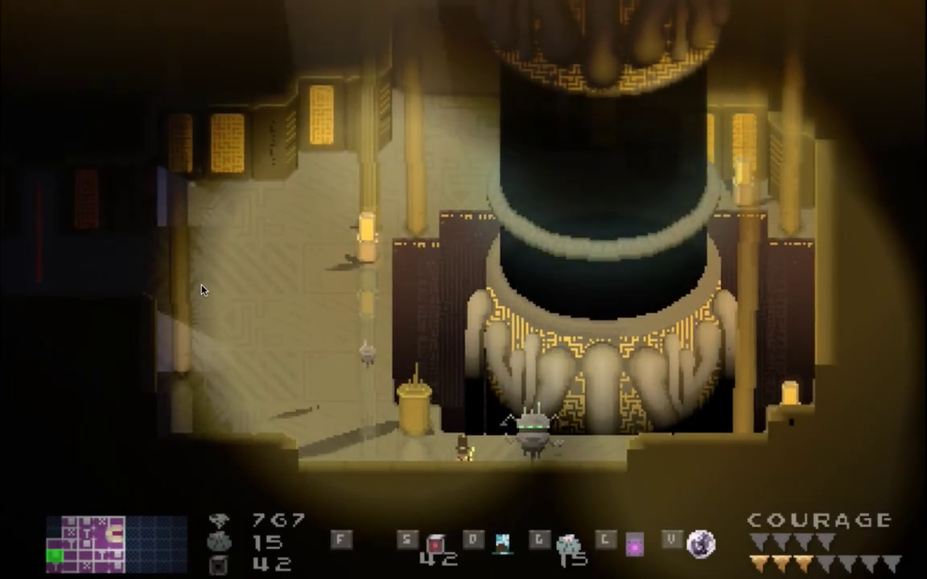
Step: Walk the character around the engine to inspect the darkened pipes, and quit the game back to Photoshop
key("Left")
key("Up")
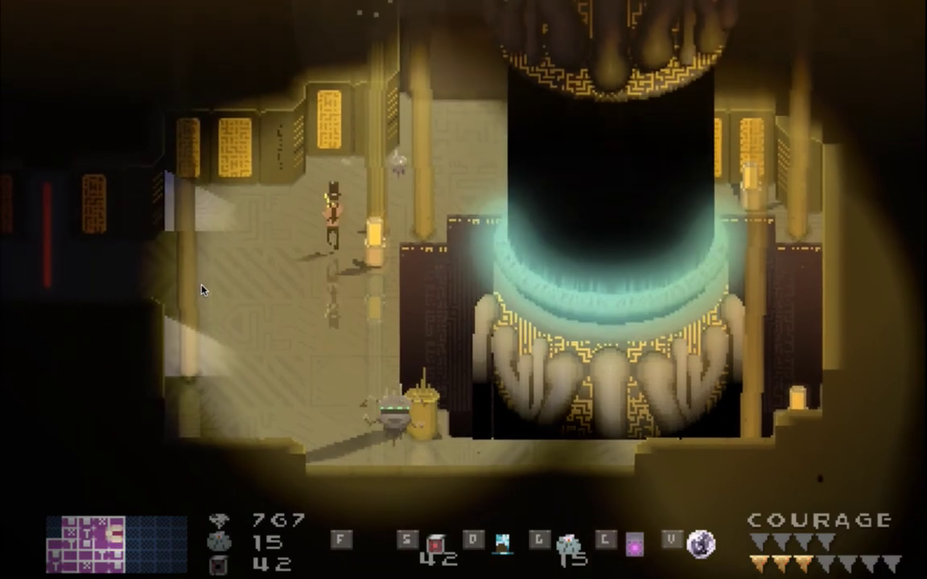
key("Up")
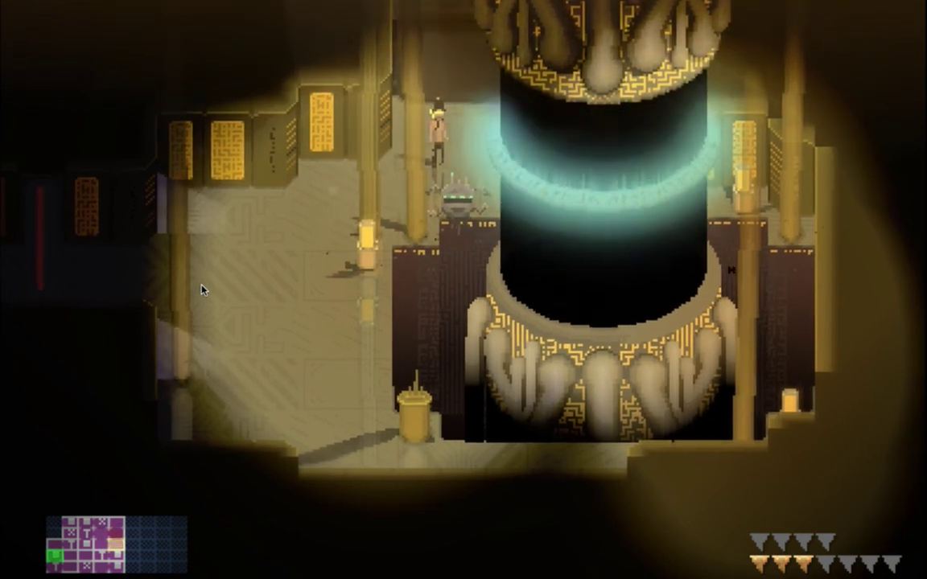
key("super+q")
key("super+Tab")
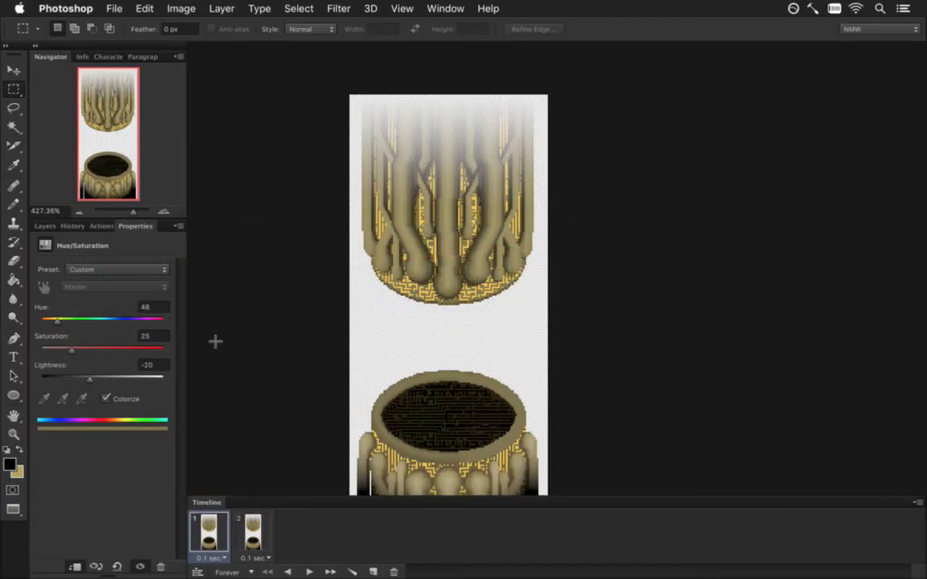
Step: On frame 2, turn off Propagate Frame 1 for Layer 11 and set the layer's opacity to 80%
left_click(242, 519)
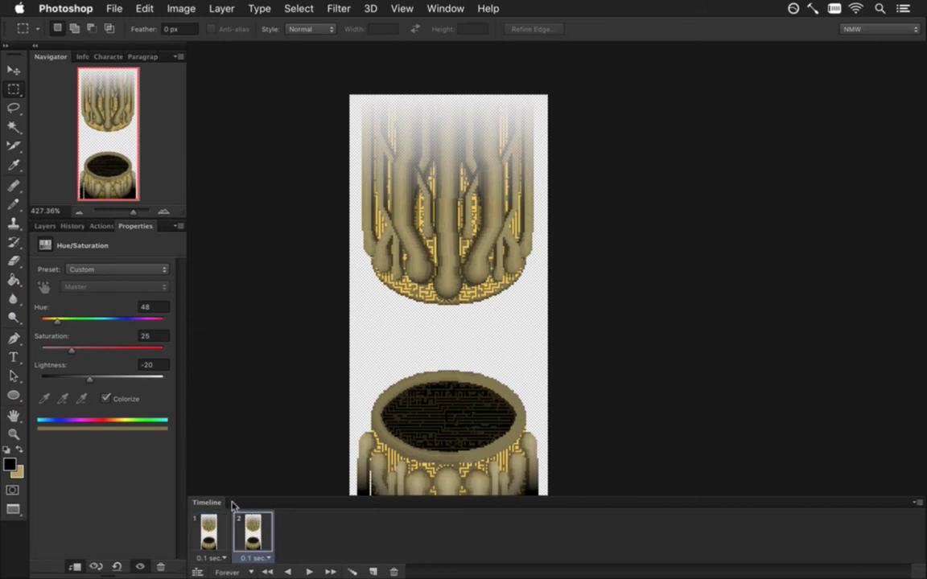
left_click(45, 226)
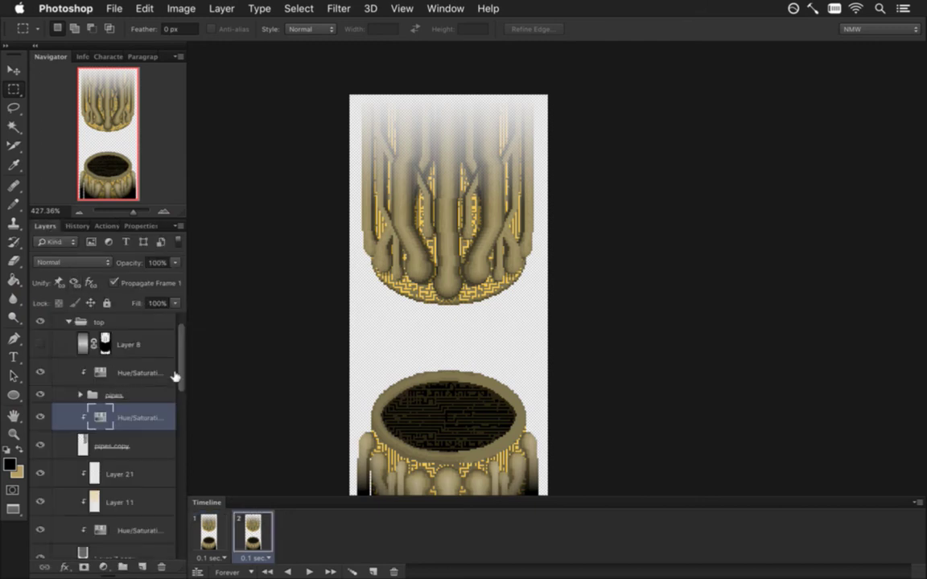
scroll(181, 371, "down", 2)
left_click(94, 475)
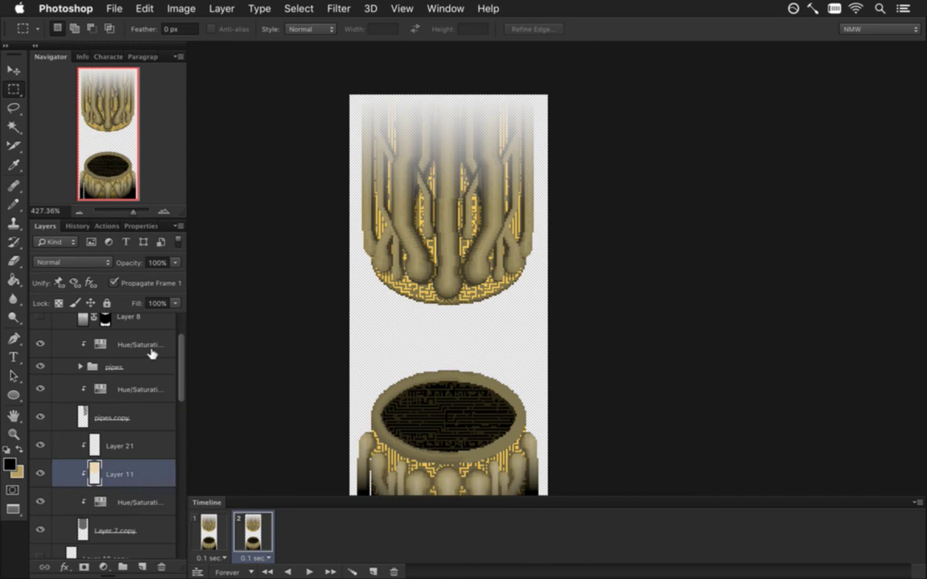
left_click(167, 286)
Step: Render all frames as the Engine.png PNG image sequence and switch to Xcode to build and run the game
key("super+alt+shift+r")
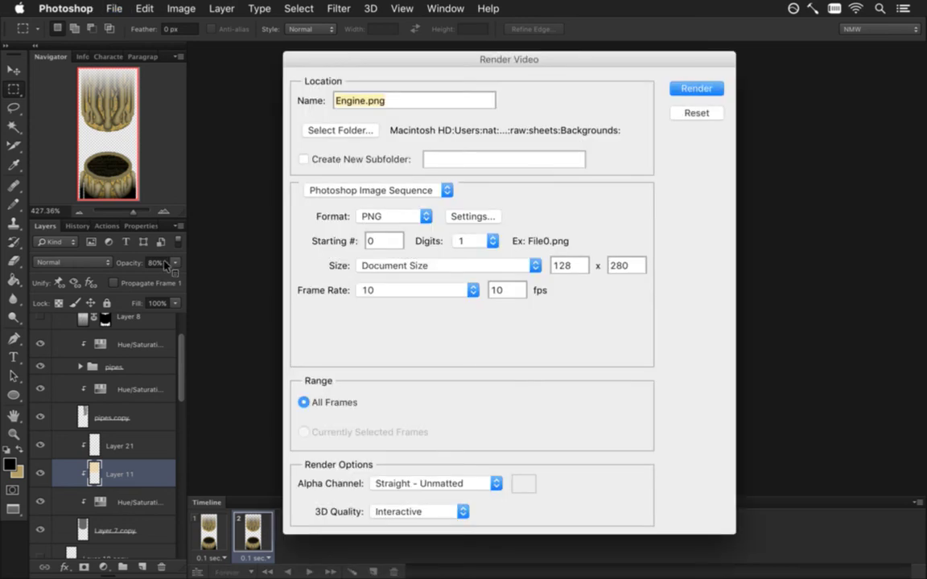
key("Return")
key("Return")
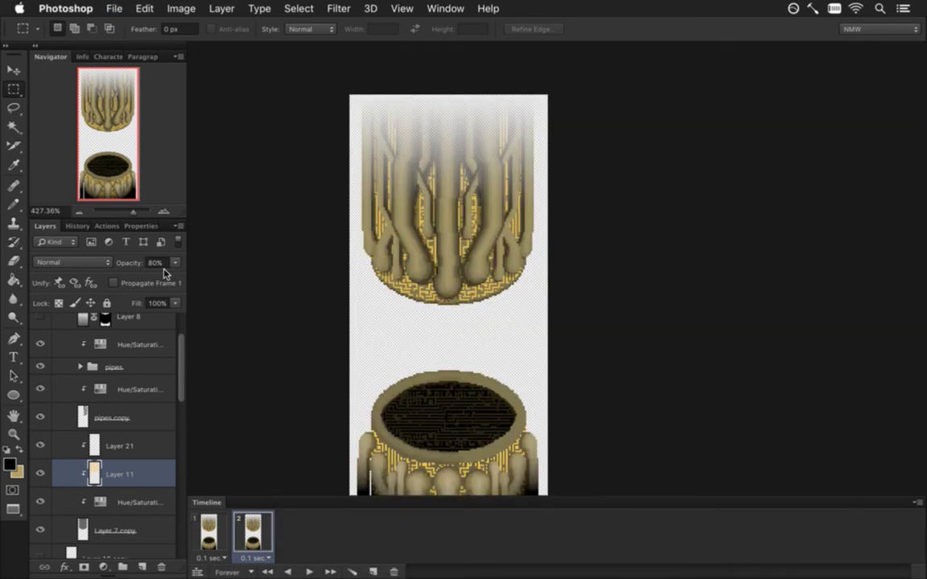
key("super+Tab")
key("super+Tab")
key("super+Tab")
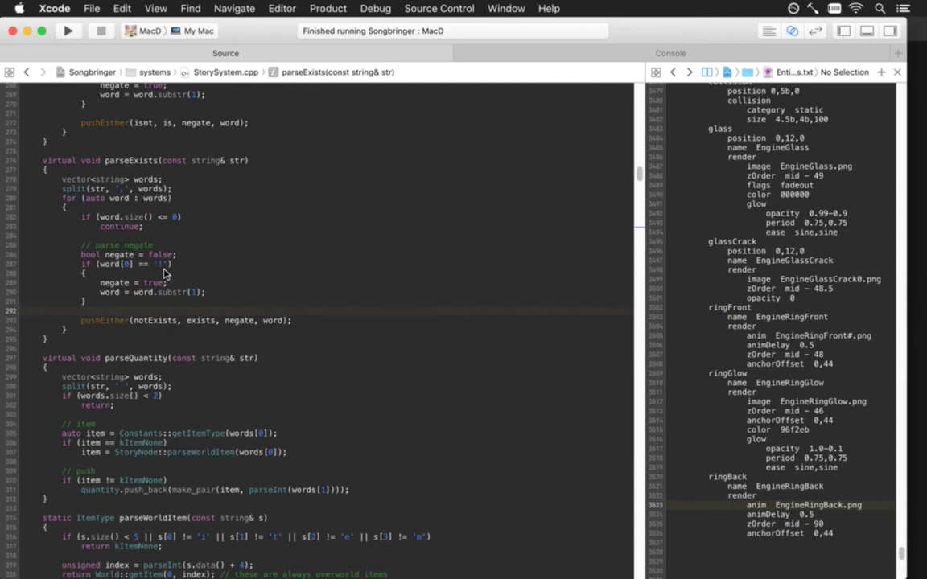
key("super+r")
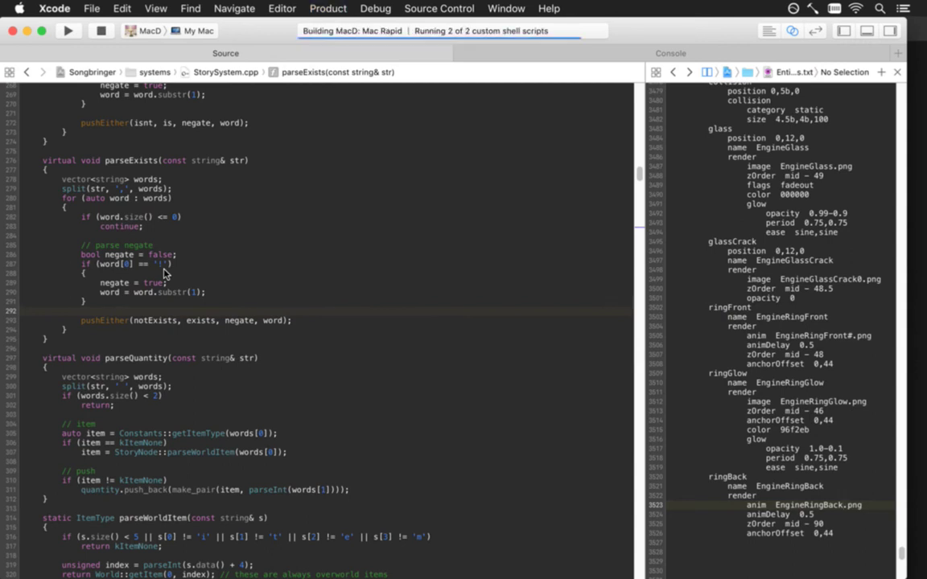
Step: Examine the shipEngine entry's animation settings in the entities text file and run the game again
left_click(848, 279)
scroll(847, 272, "up", 5)
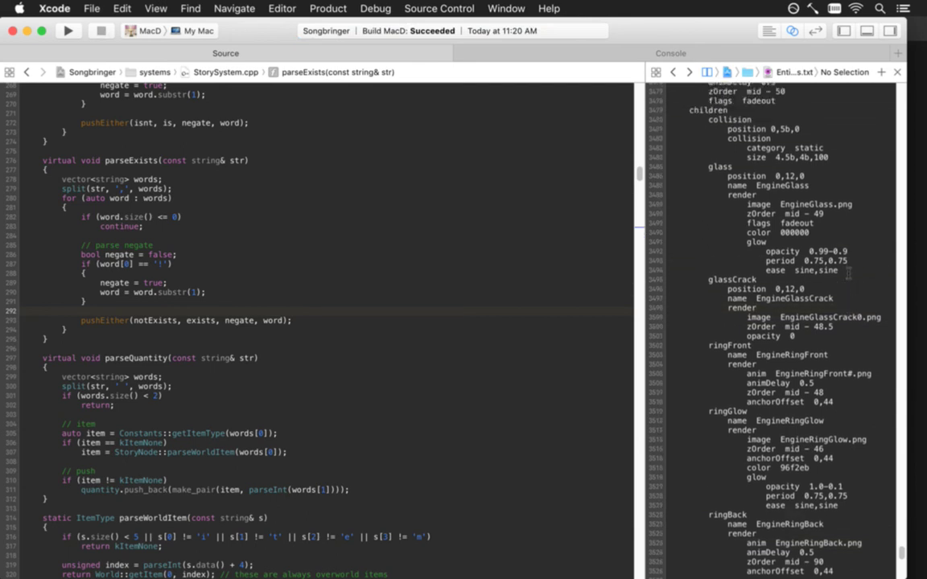
left_click(847, 268)
key("Up")
key("Up")
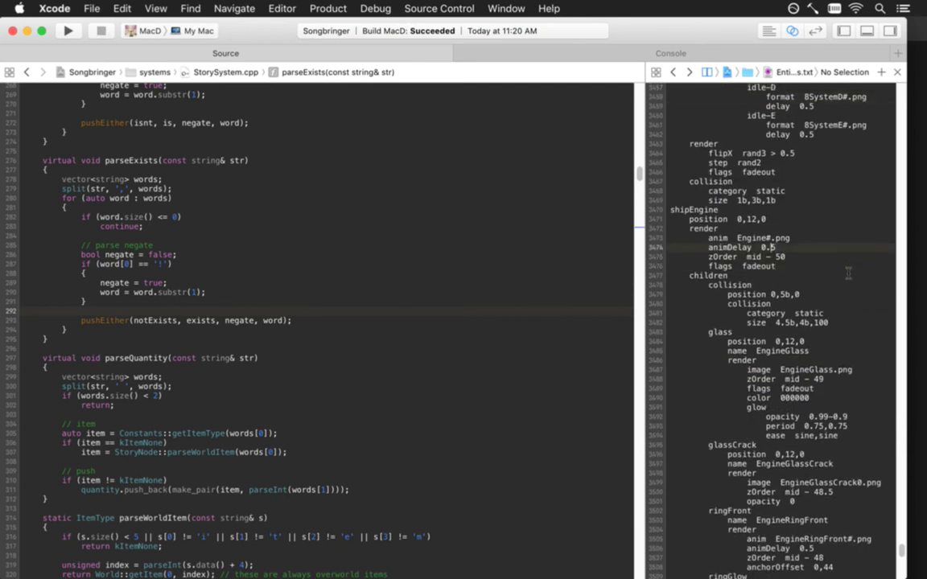
key("super+r")
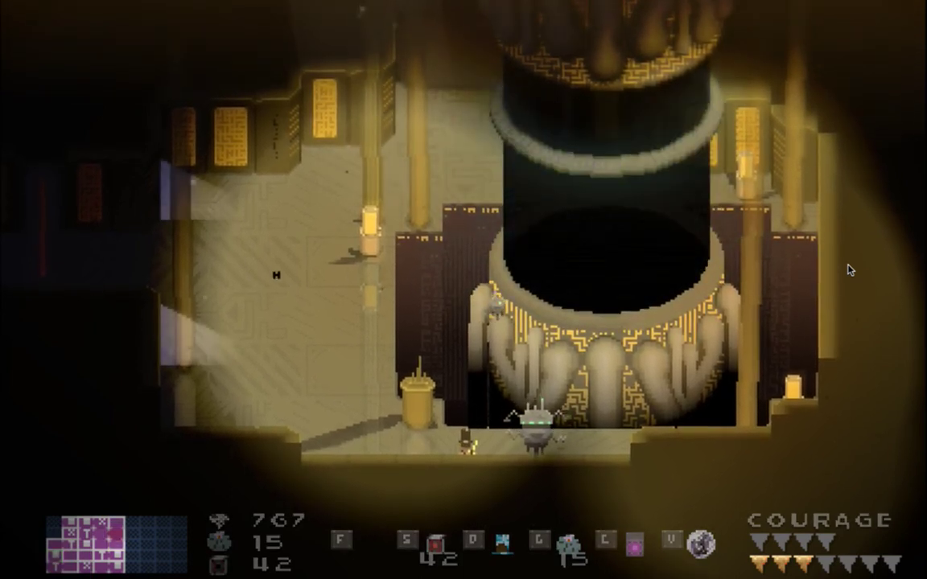
Step: Return to Photoshop, set Layer 11's opacity on frame 2 to 90%, and render the Engine.png sequence again
key("super+Tab")
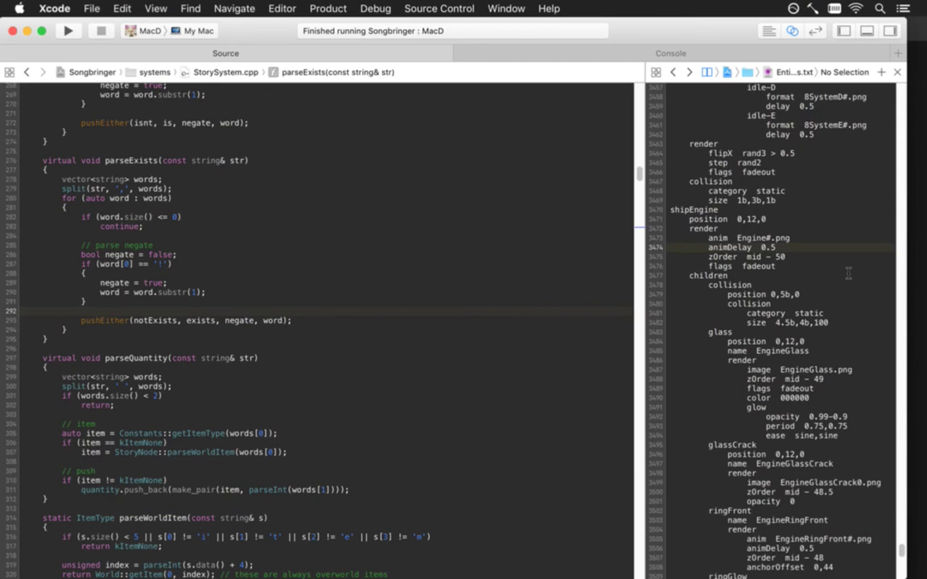
key("super+Tab")
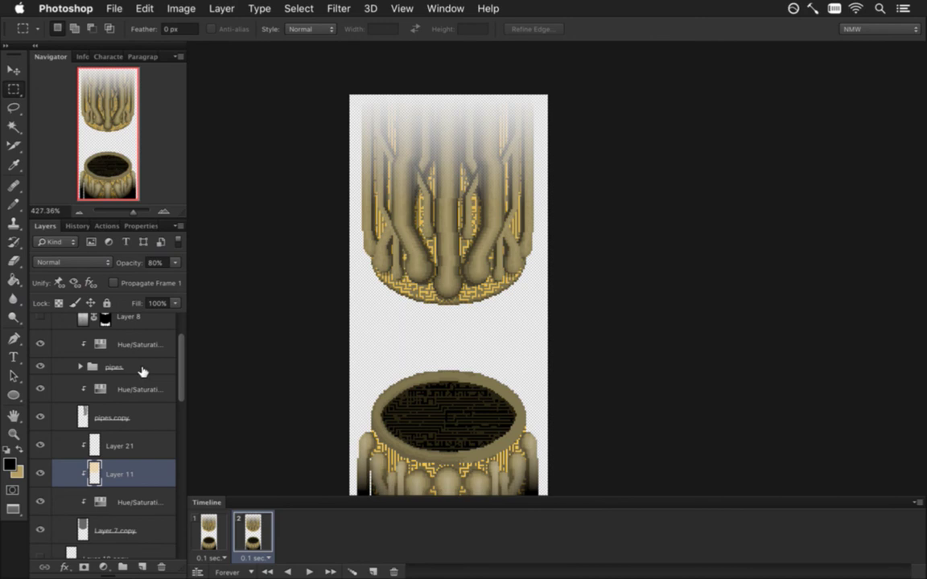
key("super+shift+alt+r")
key("Return")
Step: Switch to the game, walk the character up beside the engine to check the subtler flicker, and quit back to Photoshop
key("super+Tab")
key("Up")
key("Return")
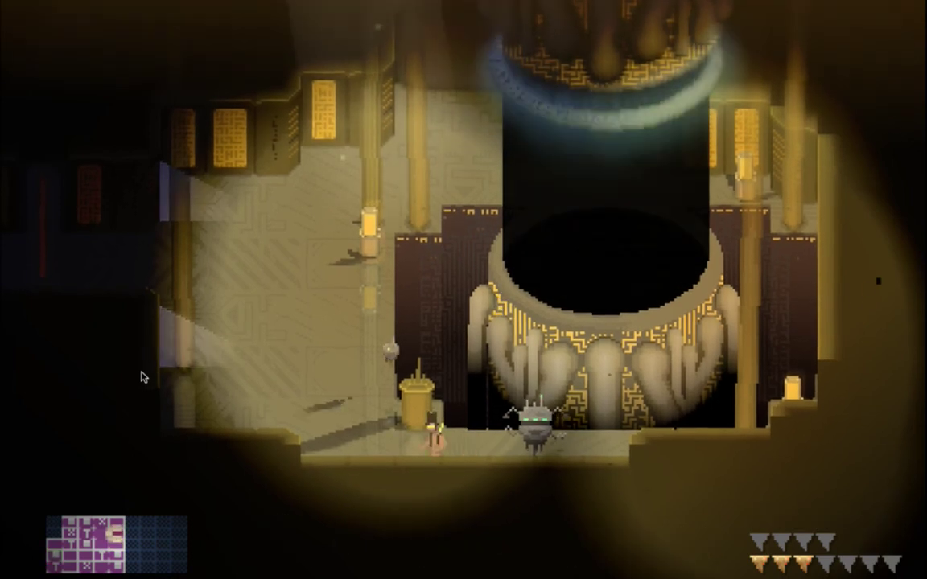
key("w")
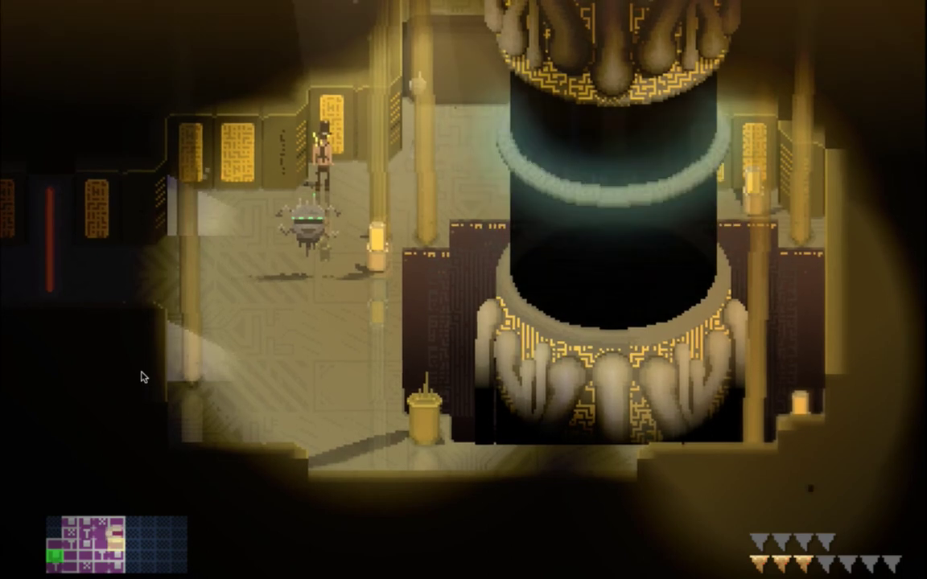
key("super+q")
key("super+Tab")
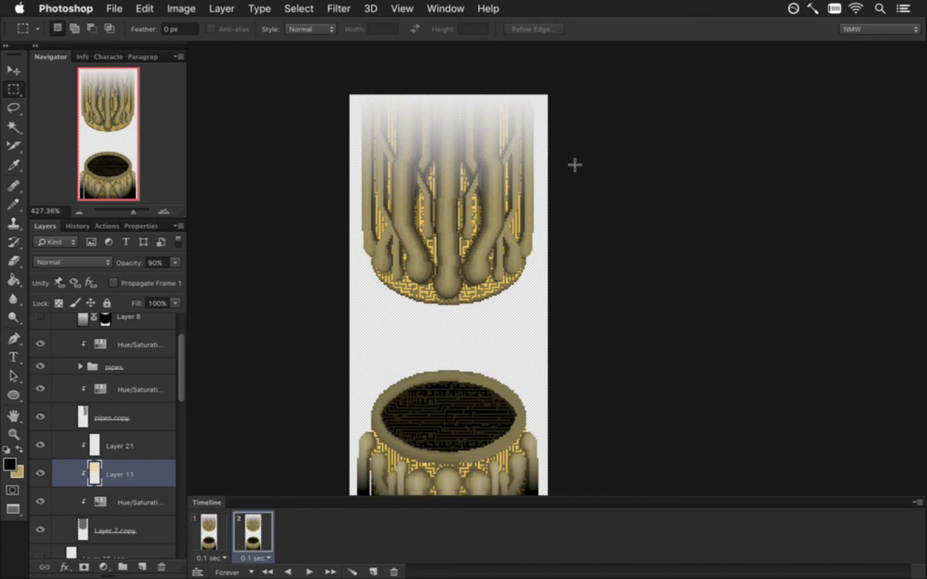
Step: Save the document, switch to frame 1, and render all frames as the Engine.png sequence
key("super+s")
left_click(213, 533)
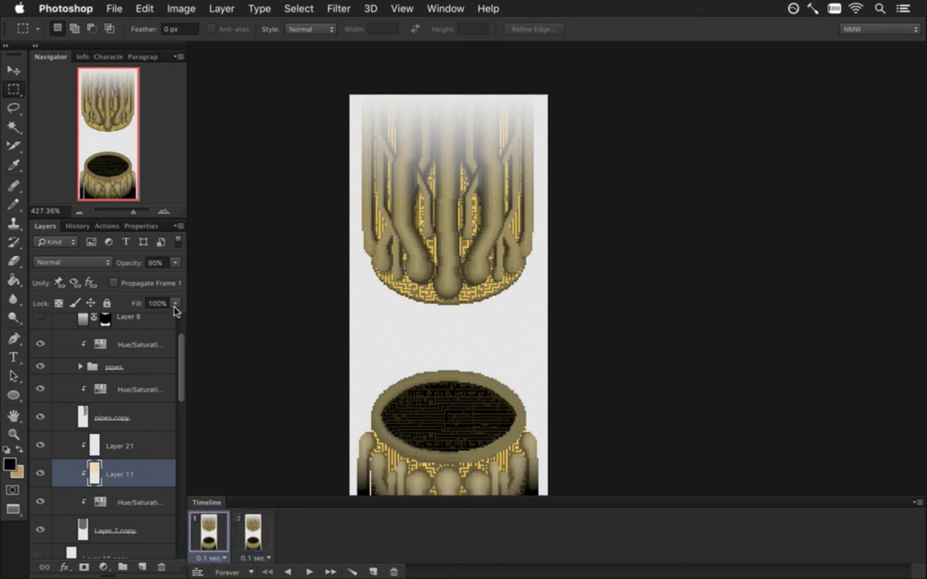
key("super+shift+alt+r")
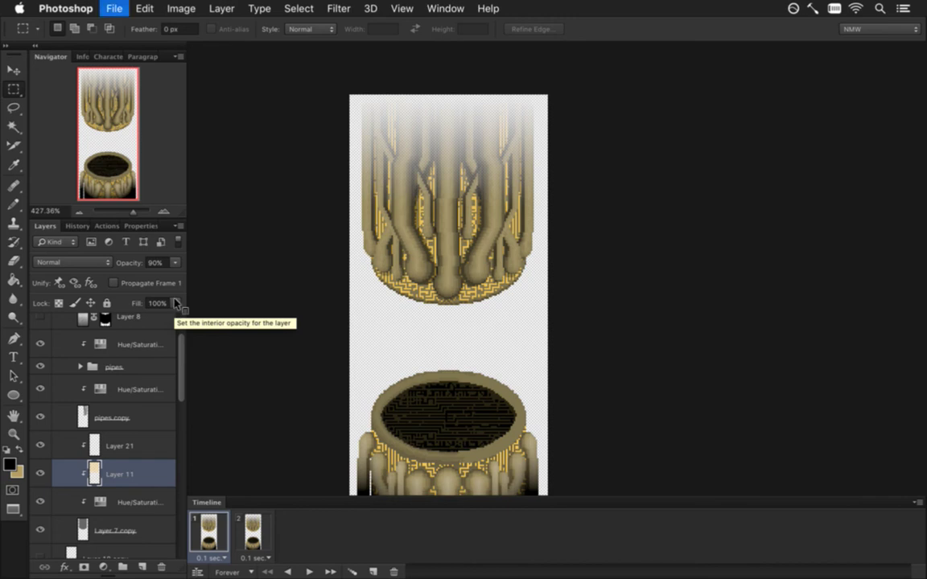
key("Return")
key("Return")
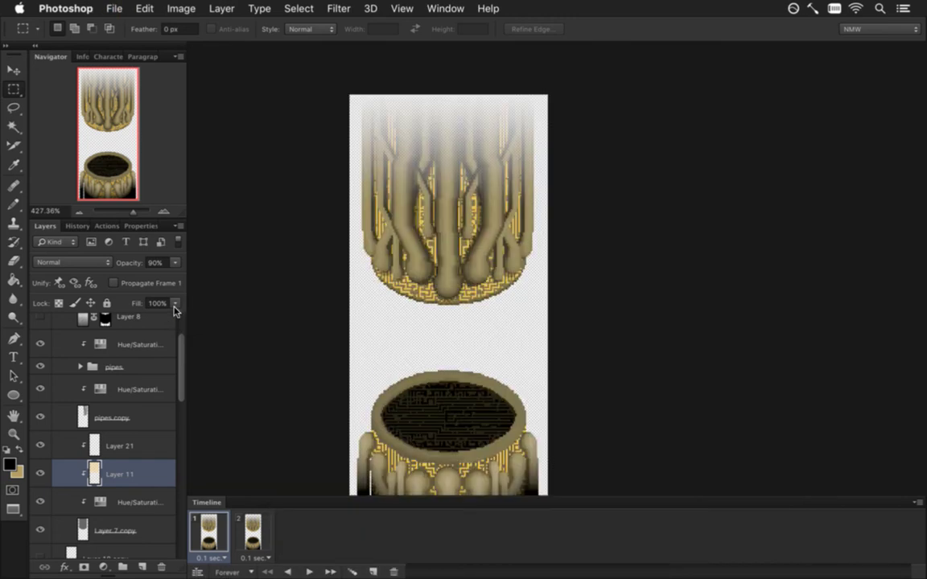
Step: Launch the game, walk the character around the room to check the engine's animation, and quit back to Photoshop
key("super+Tab")
key("Up")
key("Return")
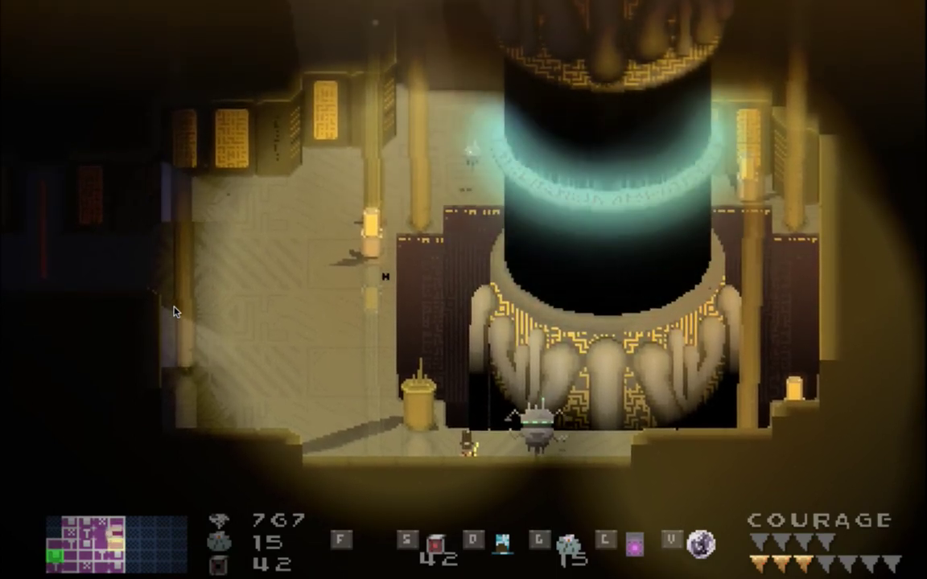
key("a")
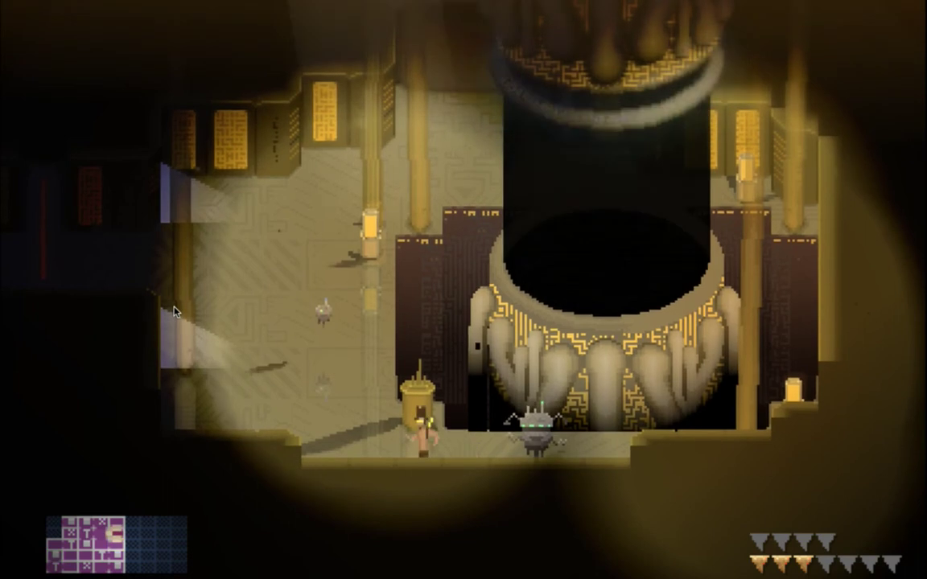
key("w")
key("w")
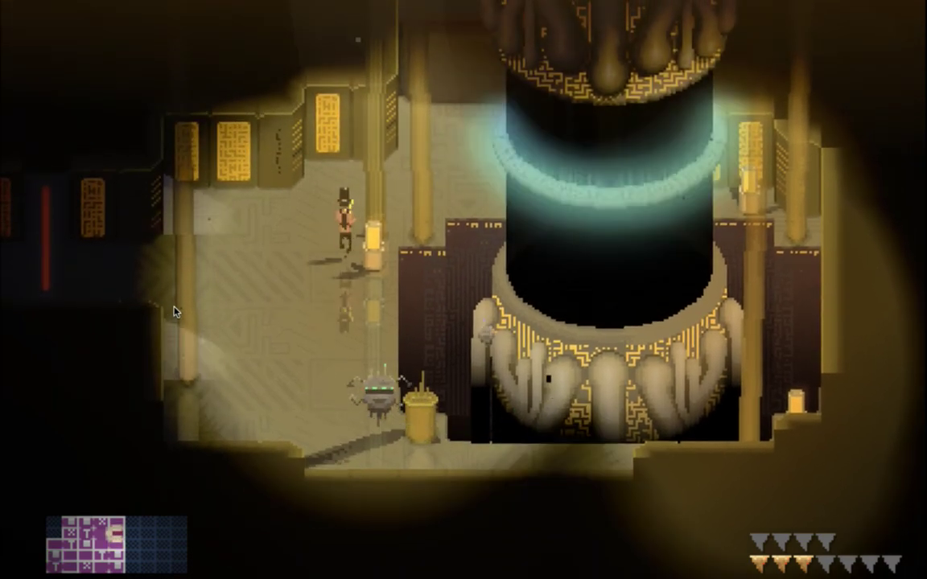
key("a")
key("d")
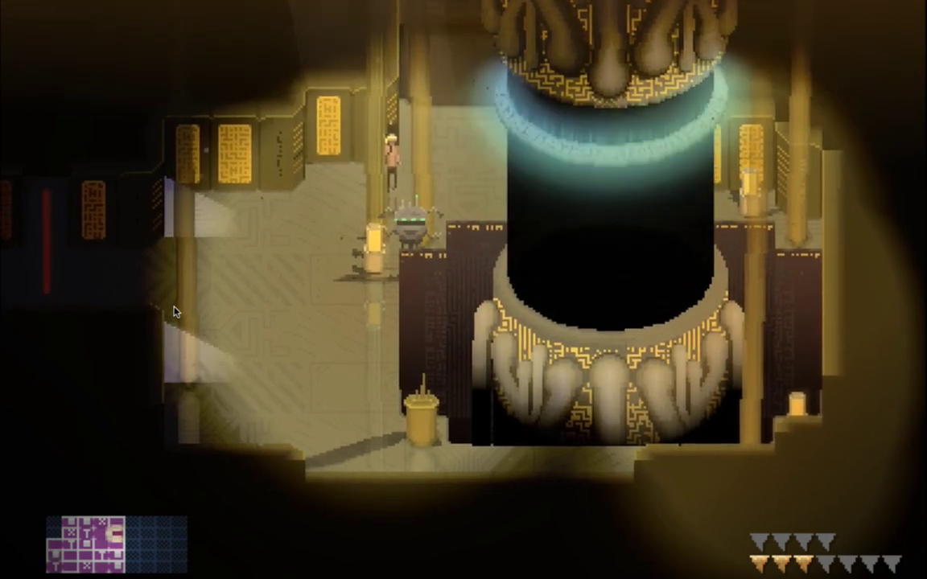
key("a")
key("s")
key("super+q")
key("super+Tab")
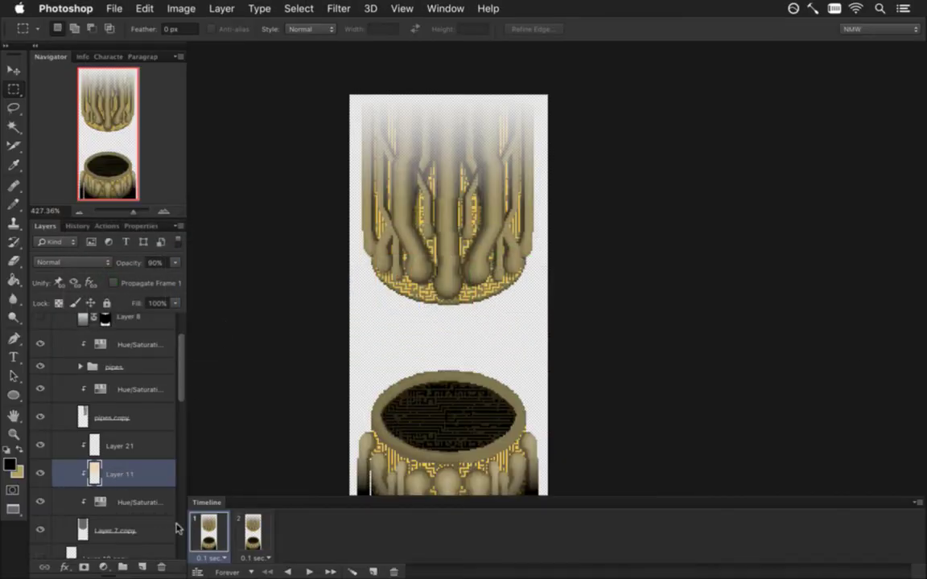
Step: Examine the pipes in the column's upper section close up and compare the two animation frames
left_click_drag(452, 298, 495, 318)
key("e")
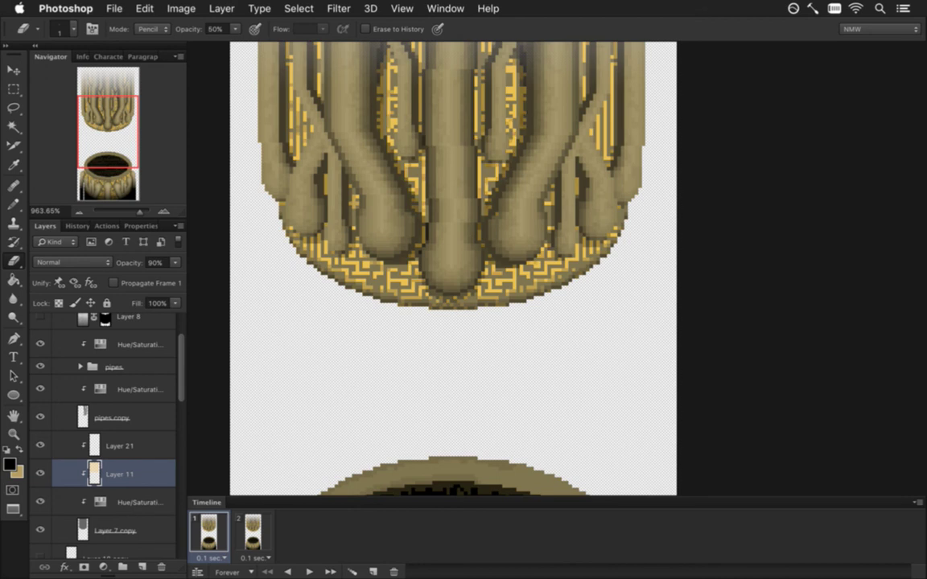
scroll(579, 258, "up", 3)
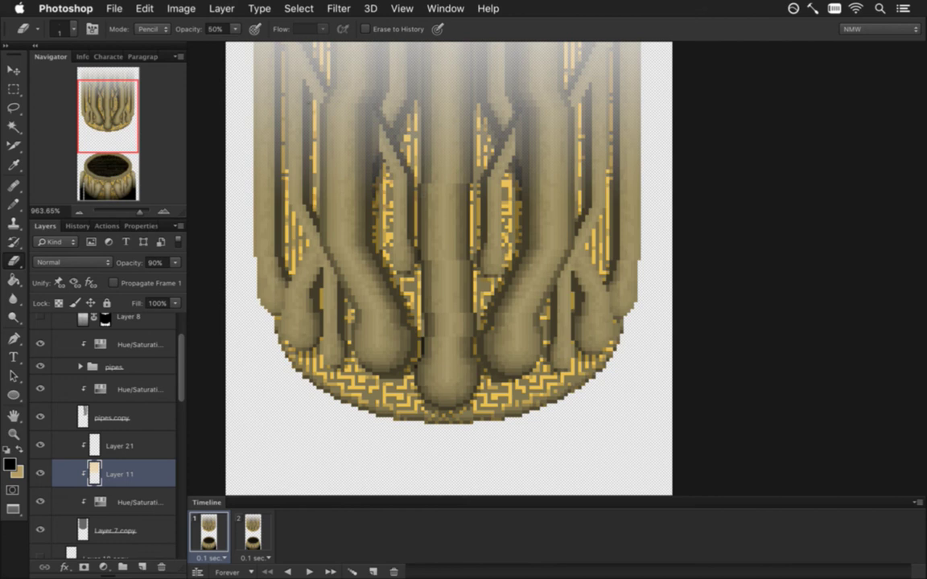
scroll(453, 152, "up", 3)
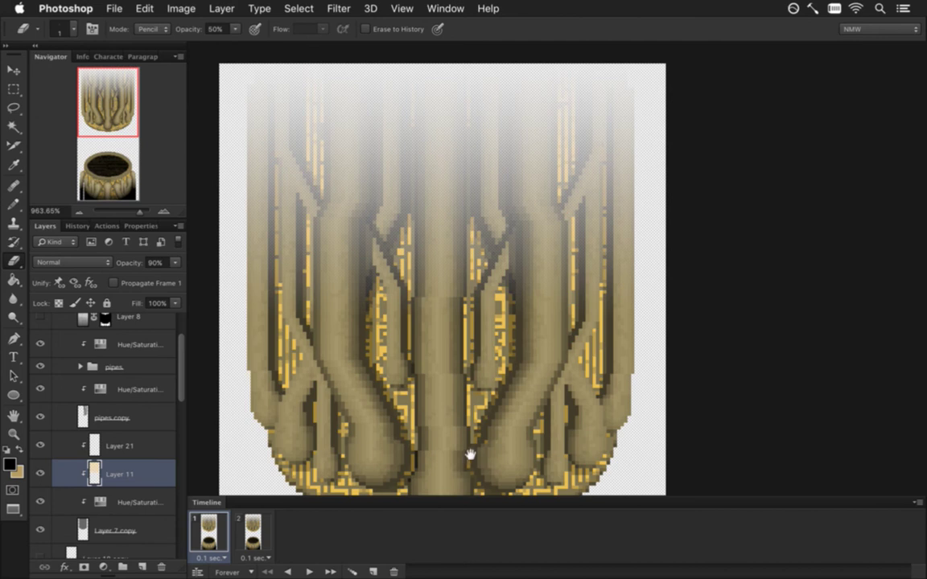
left_click_drag(470, 454, 468, 293)
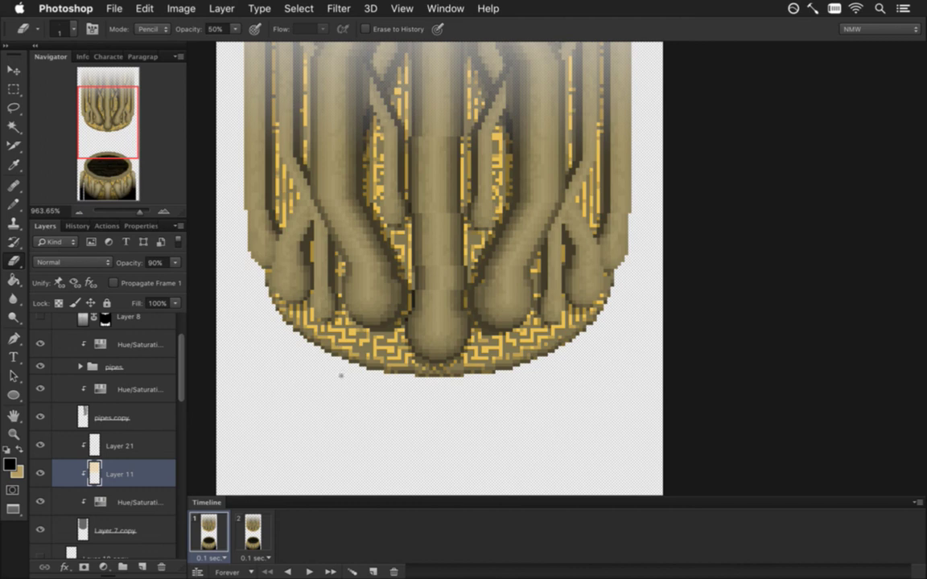
left_click(251, 526)
left_click(206, 527)
left_click(238, 527)
left_click(226, 530)
Step: Render the Engine.png image sequence once more with the current settings and run the game
key("super+shift+alt+r")
key("Return")
key("Return")
key("super+r")
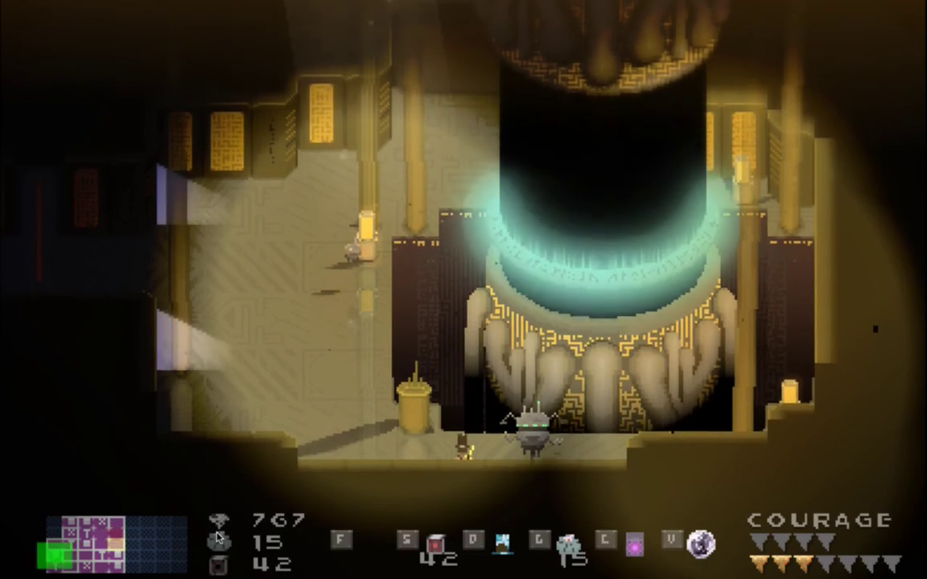
Step: Walk the character up, across and back down the room to inspect the newly rendered engine column
key("a")
key("w")
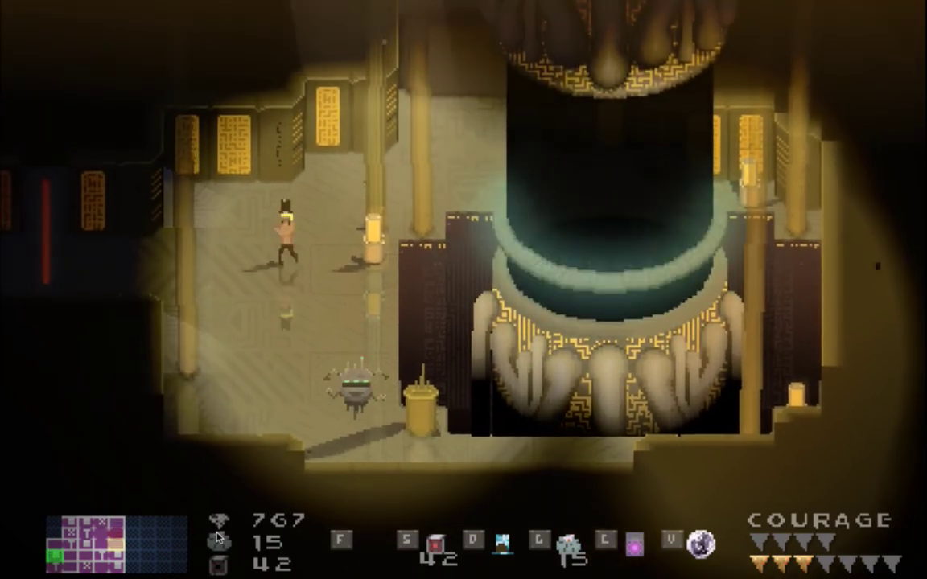
key("w")
key("d")
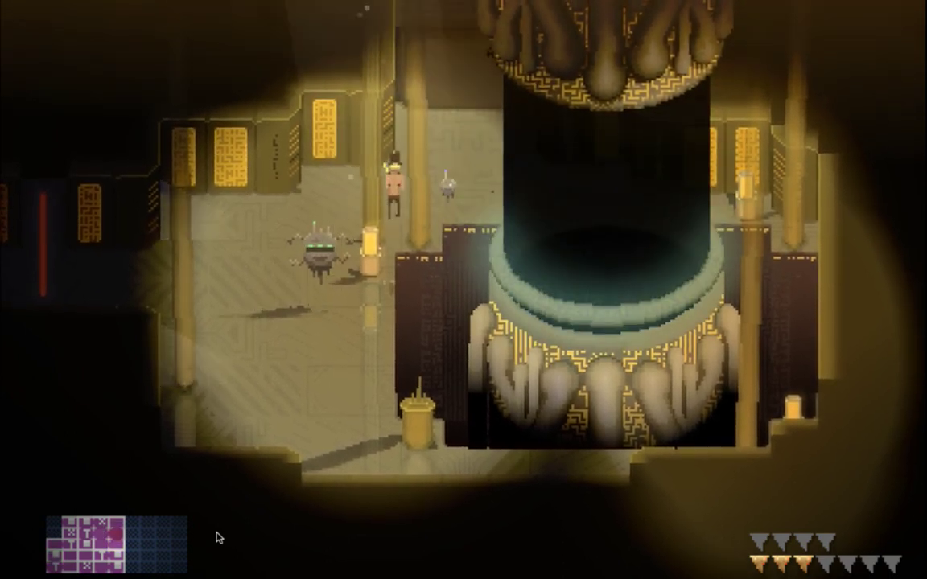
key("Down")
key("Left")
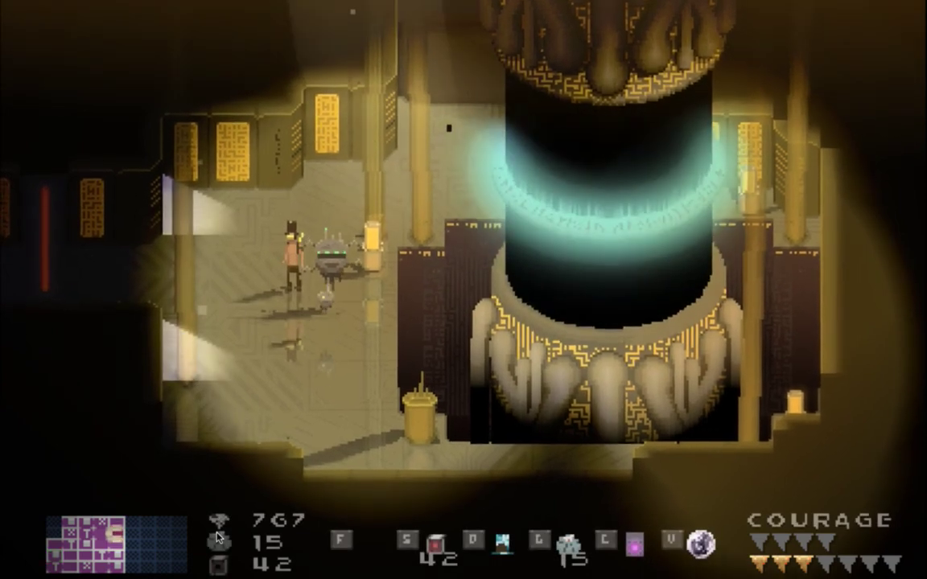
key("Down")
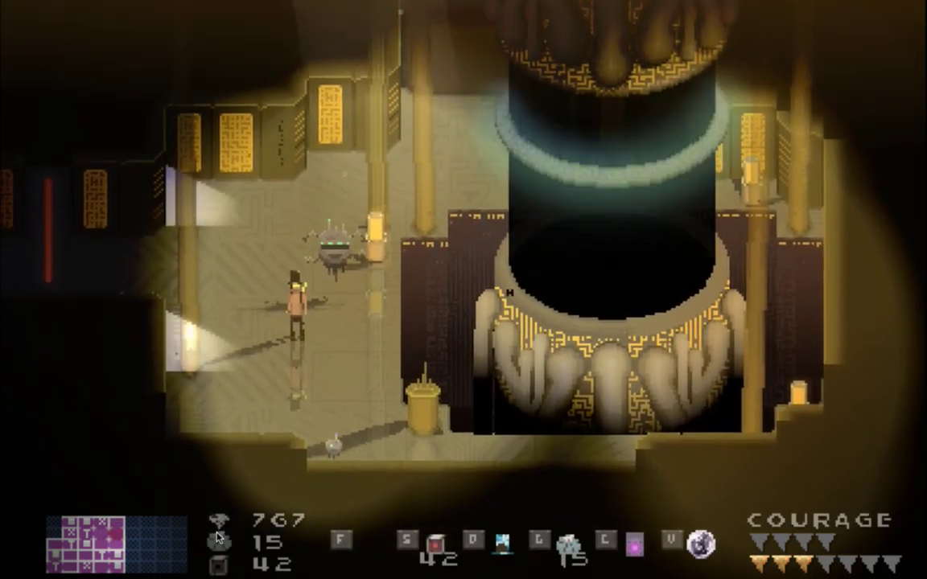
Step: Quit the game, close the Calculator and Terminal apps, and return to the iTerm2 shell
key("super+q")
key("super+Tab")
key("super+shift+Tab")
key("super+Tab")
key("super+Tab")
key("super+Tab")
key("super+Tab")
key("super+Tab")
key("super+Tab")
key("super+Tab")
key("super+Tab")
key("super+Tab")
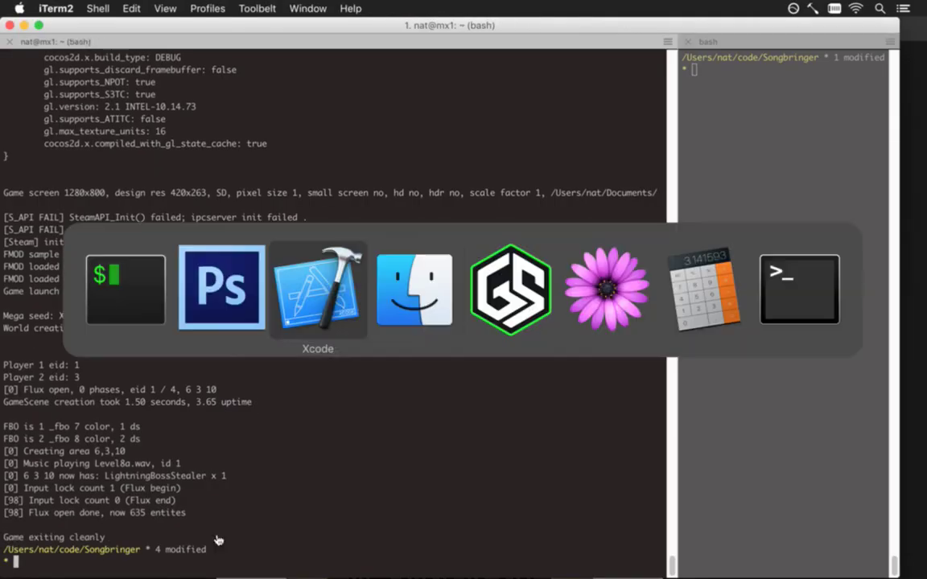
key("super+Tab")
key("super+Tab")
key("super+Tab")
key("super+Tab")
key("super+Tab")
key("super+Tab")
key("super+q")
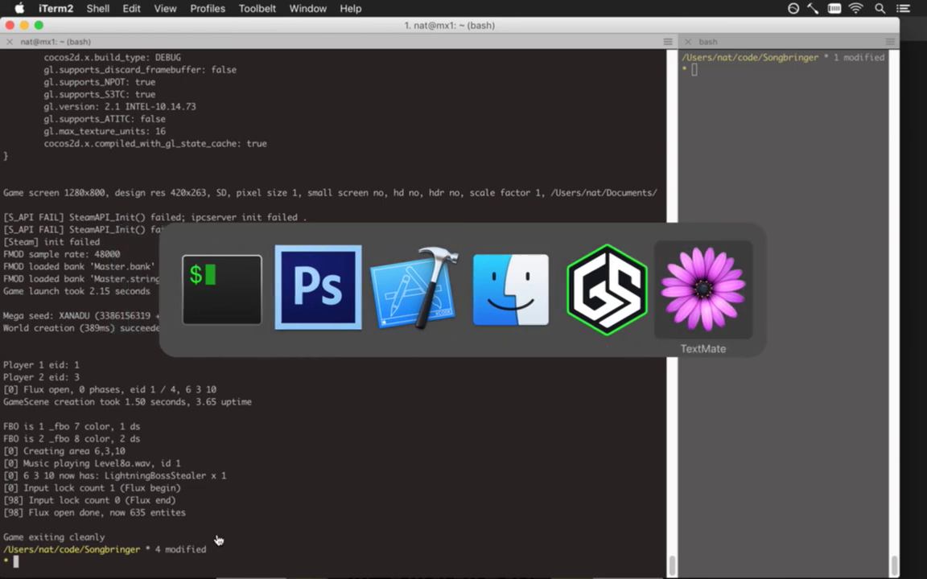
key("super+Tab")
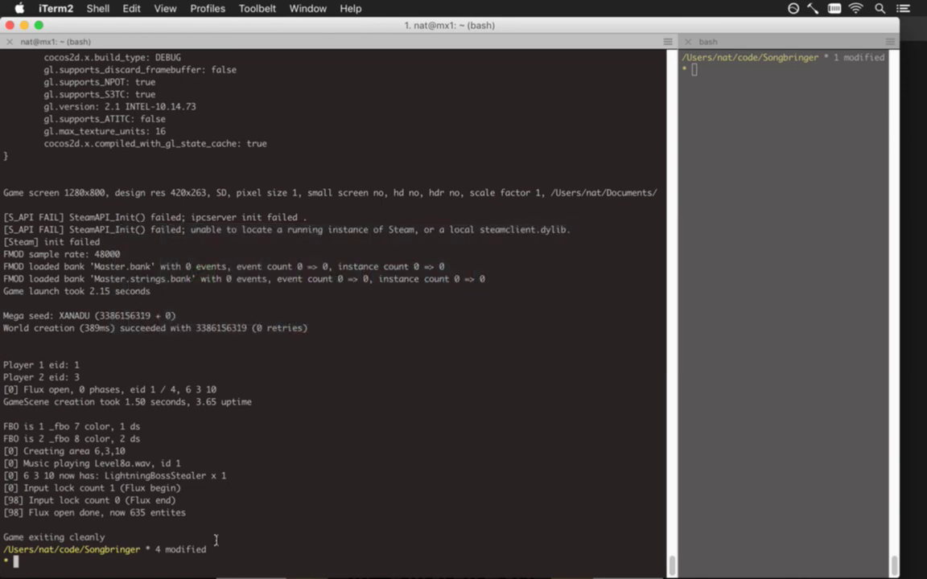
Step: Check the Songbringer repository's status and review the diff of the modified files
type("gs")
key("Return")
type("gd")
key("Return")
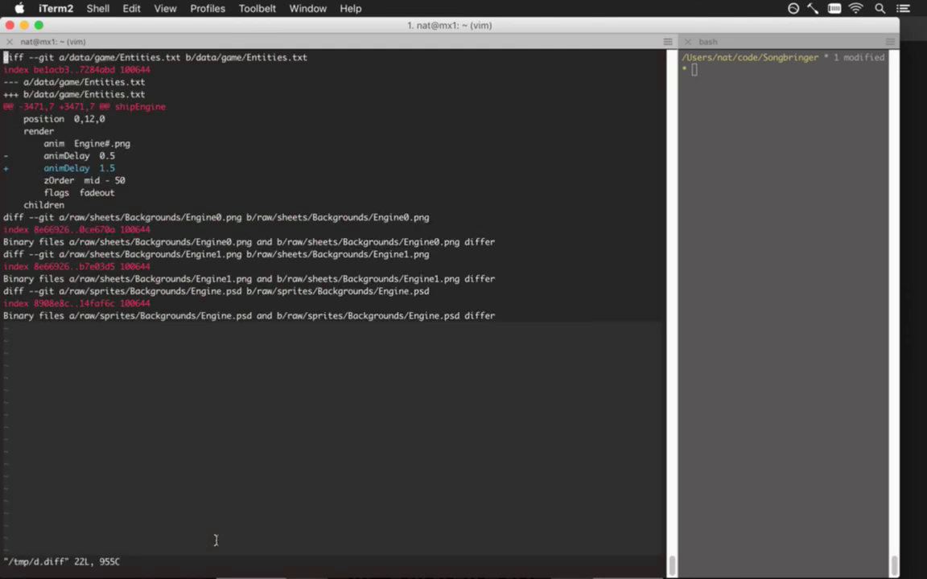
type(":q")
key("Return")
Step: Commit the modified Entities.txt and Engine files with the message ".;" and push the commit
type("gc")
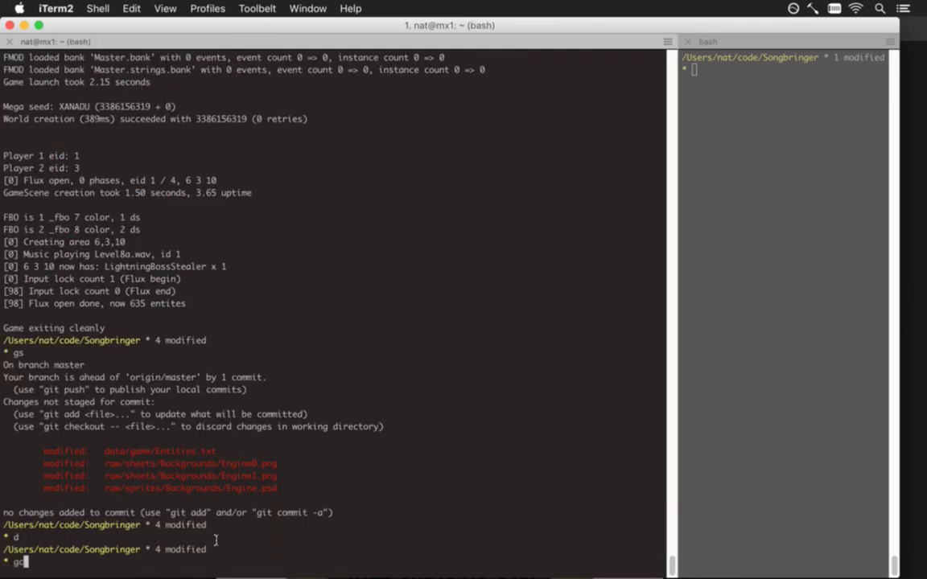
key("Return")
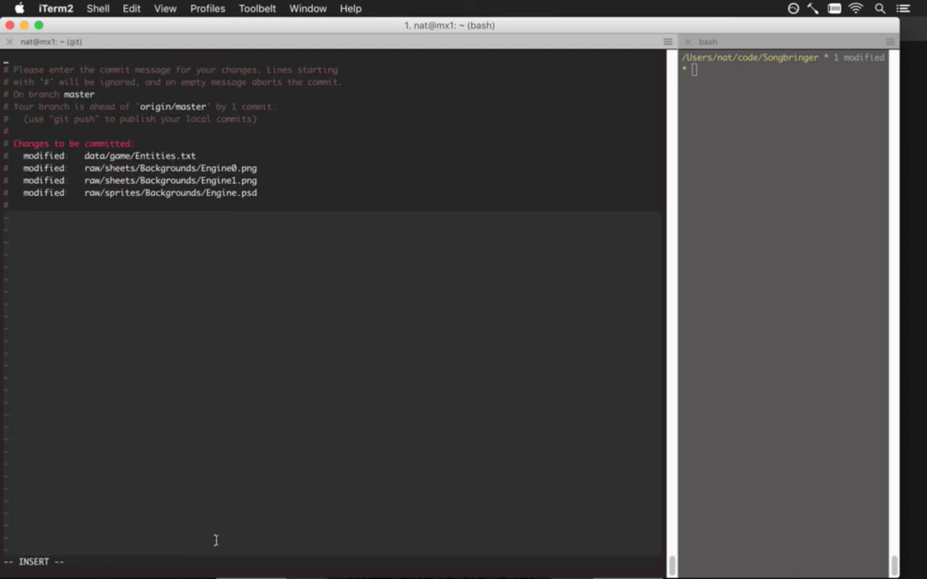
type(".;")
key("Escape")
type(":wq")
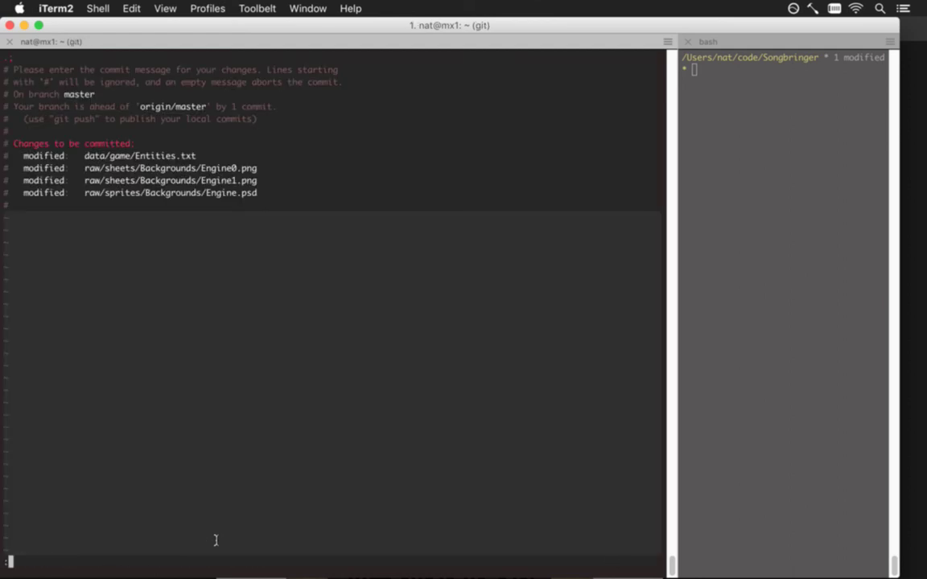
key("Return")
type("gp")
key("Return")
Step: Switch to Photoshop, collapse the "top" layer group and check what it holds by turning its visibility off and on
key("super+Tab")
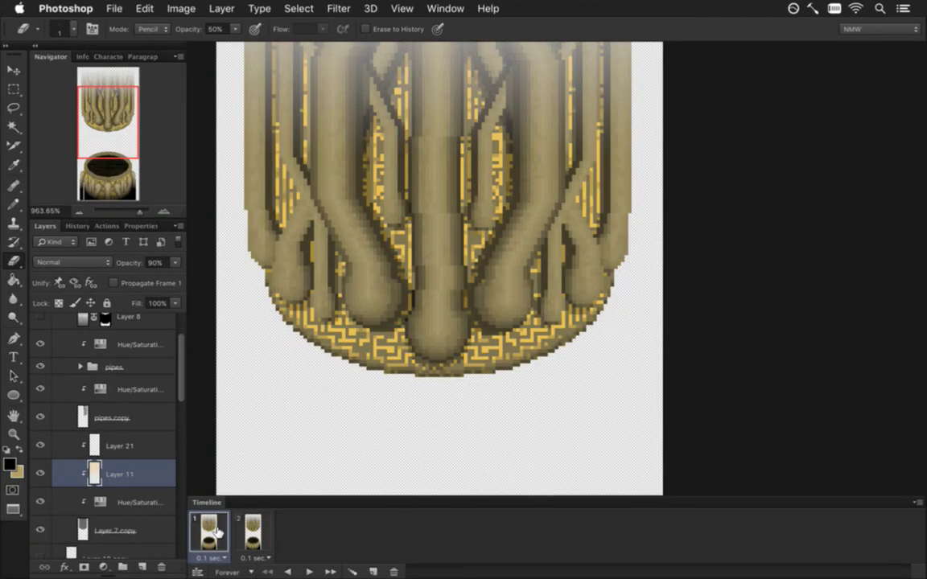
left_click_drag(389, 410, 455, 216)
scroll(454, 216, "down", 6)
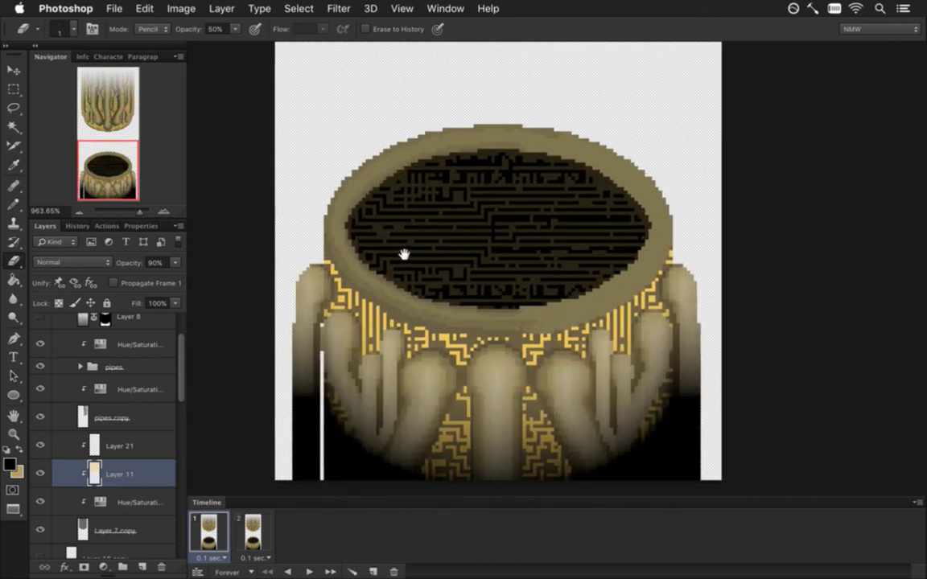
scroll(163, 324, "up", 2)
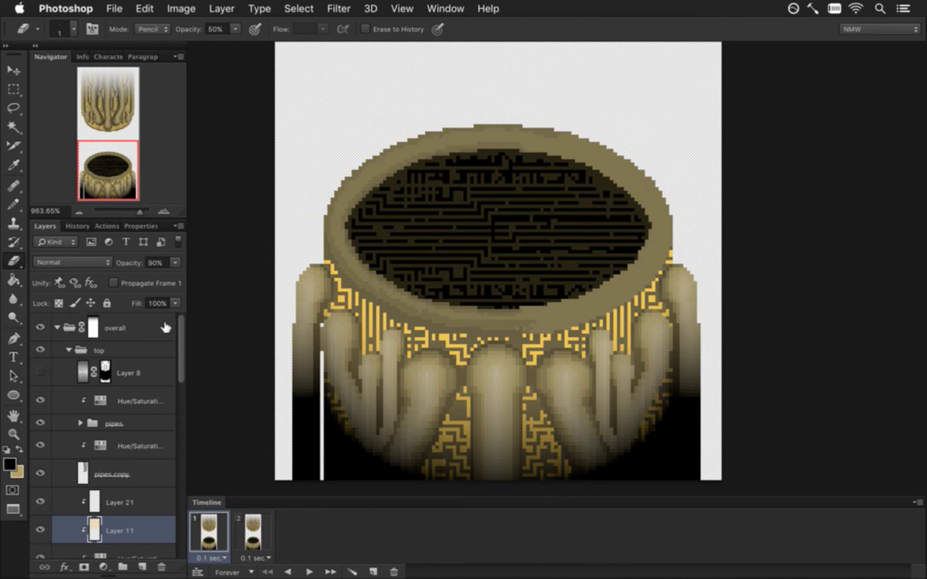
left_click(69, 351)
left_click(40, 349)
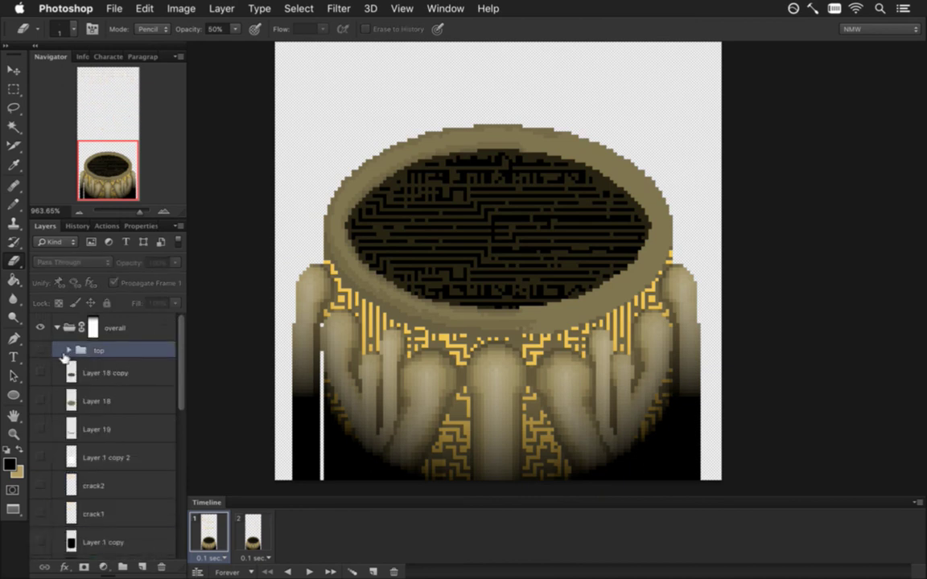
left_click(40, 349)
Step: Compare the lower section with and without the Layer 8 copy 28 shading above the "bottom" group, and leave that layer hidden
scroll(181, 378, "down", 4)
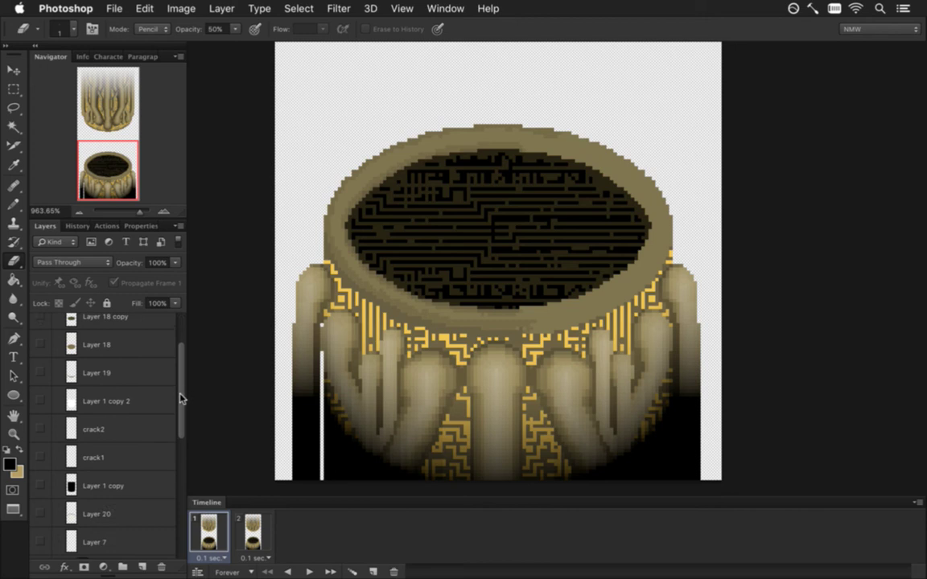
left_click_drag(180, 412, 185, 494)
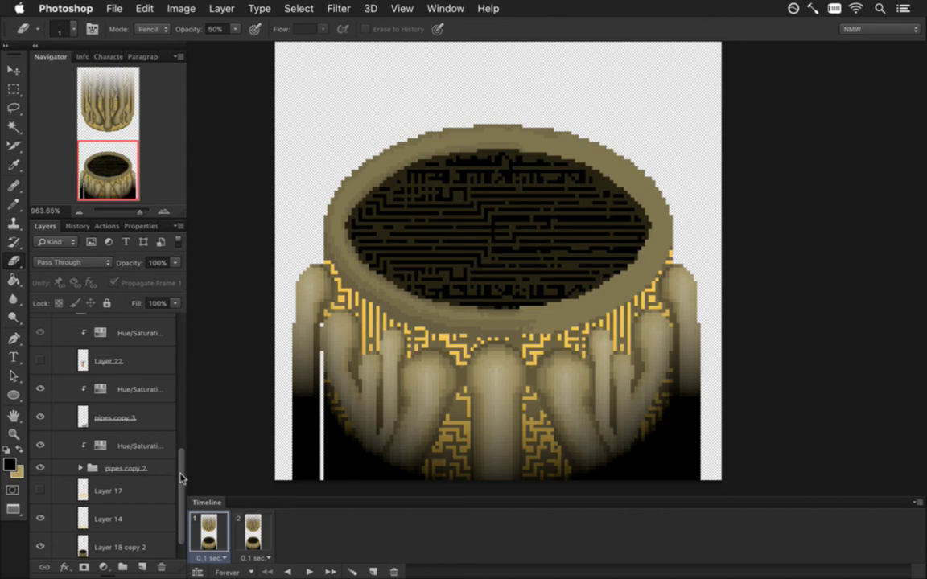
scroll(178, 441, "up", 3)
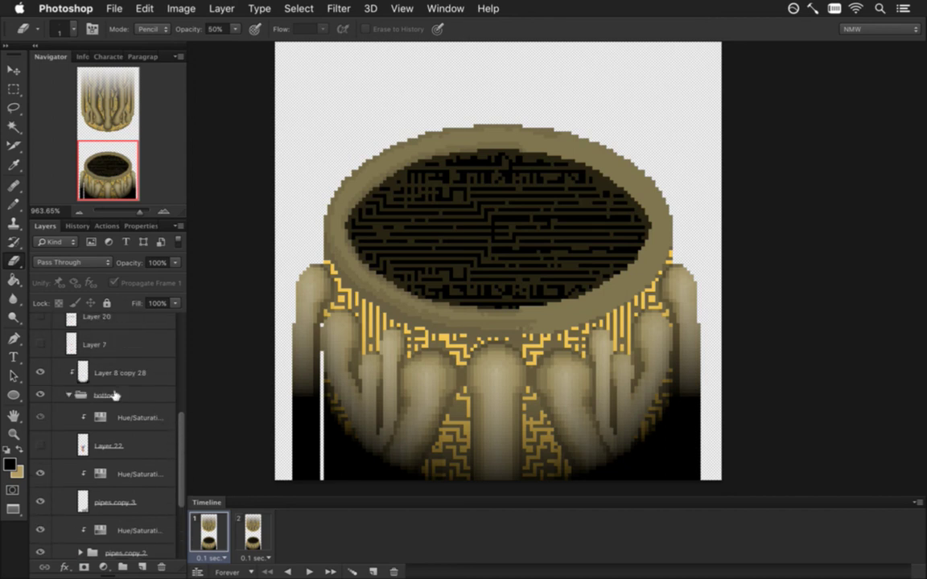
left_click(84, 371)
left_click(40, 371)
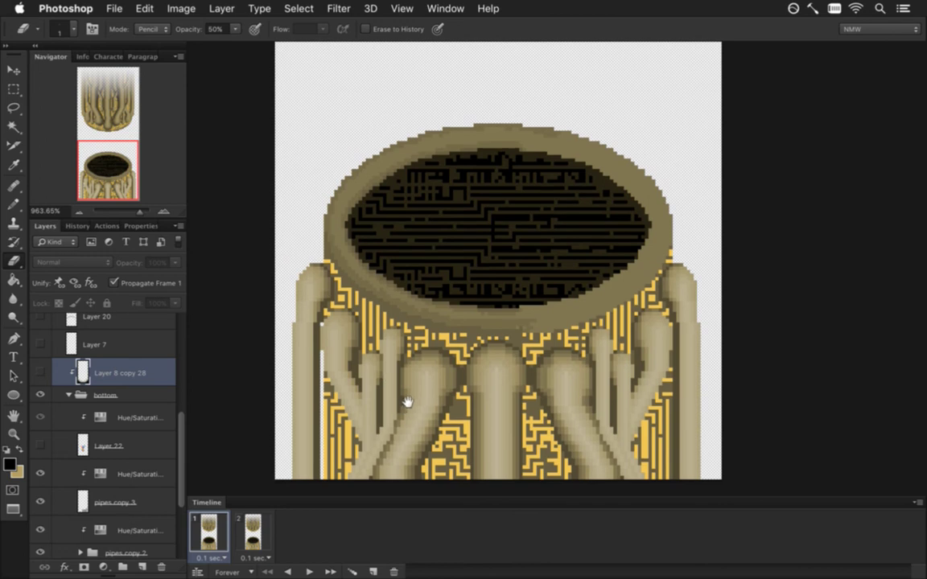
left_click_drag(407, 402, 414, 398)
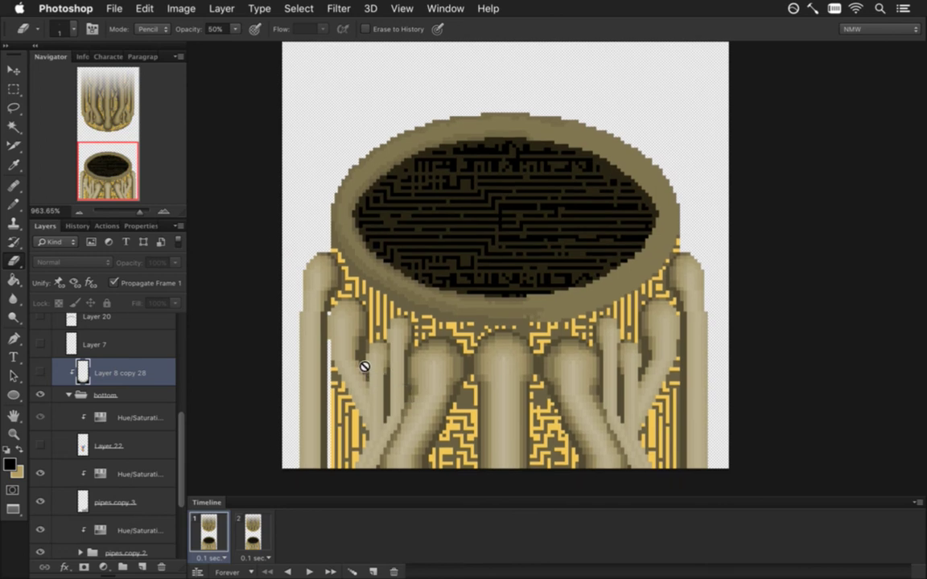
left_click(40, 371)
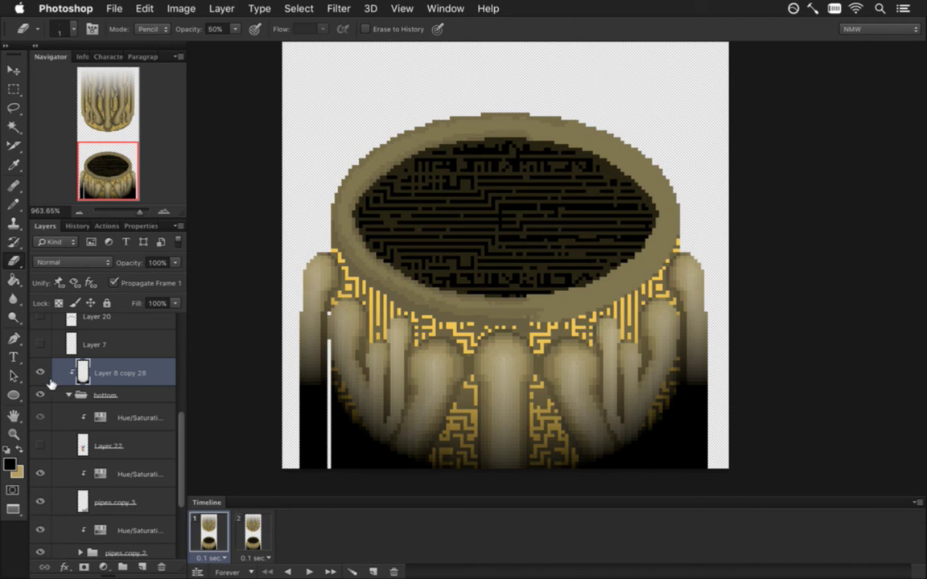
left_click(39, 372)
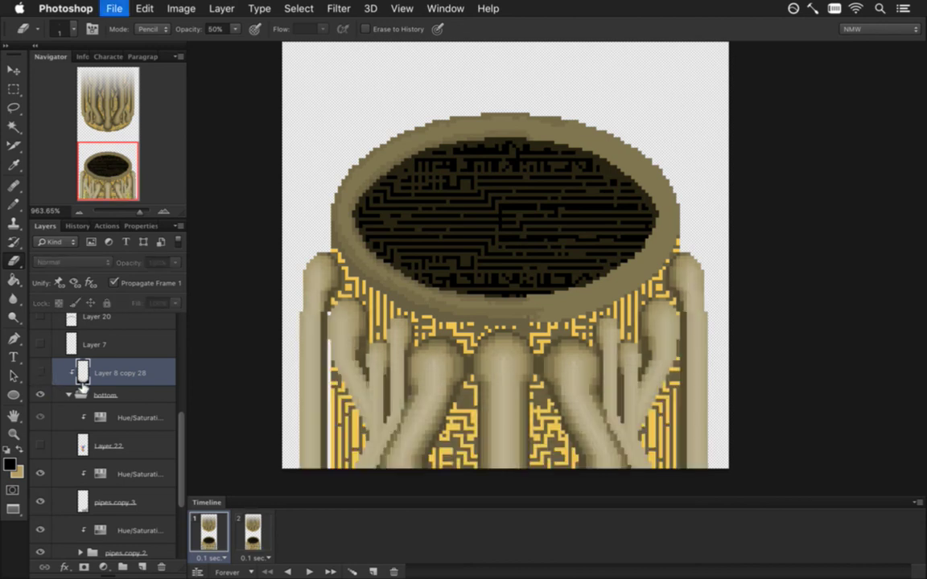
scroll(356, 370, "down", 3)
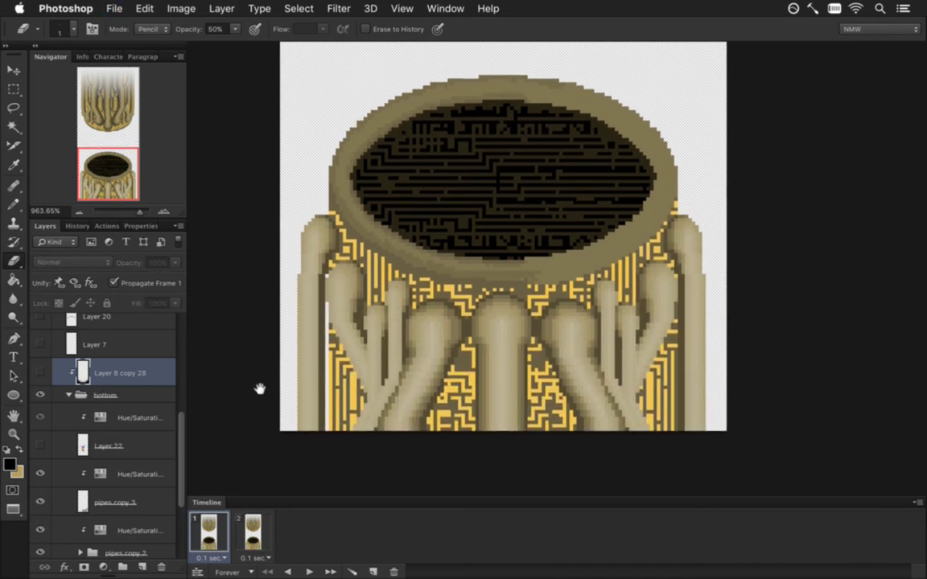
Step: Partly erase scattered pixels of the gold circuit pattern on Layer 14 at 50% opacity between the lower pipes, and save
scroll(164, 410, "down", 5)
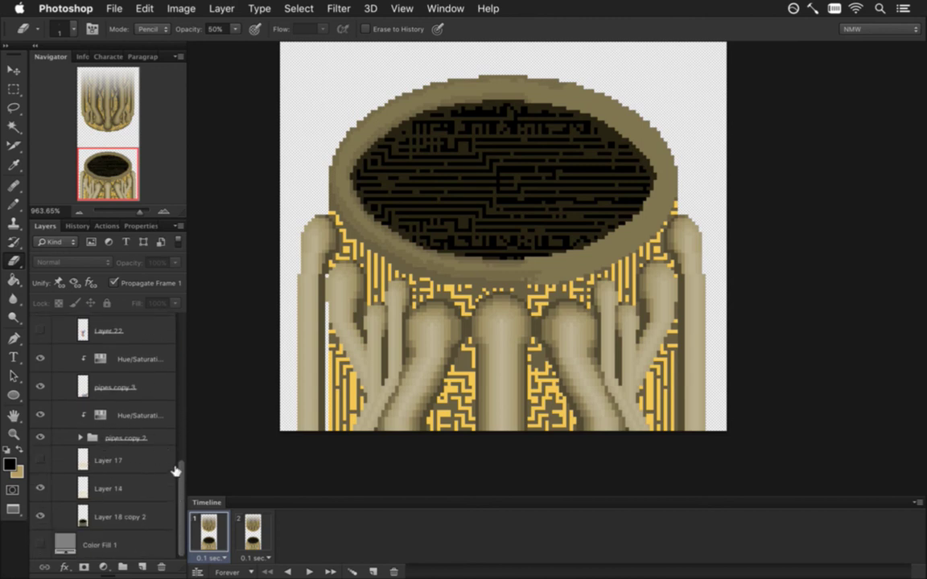
left_click(113, 489)
left_click(41, 488)
left_click(40, 488)
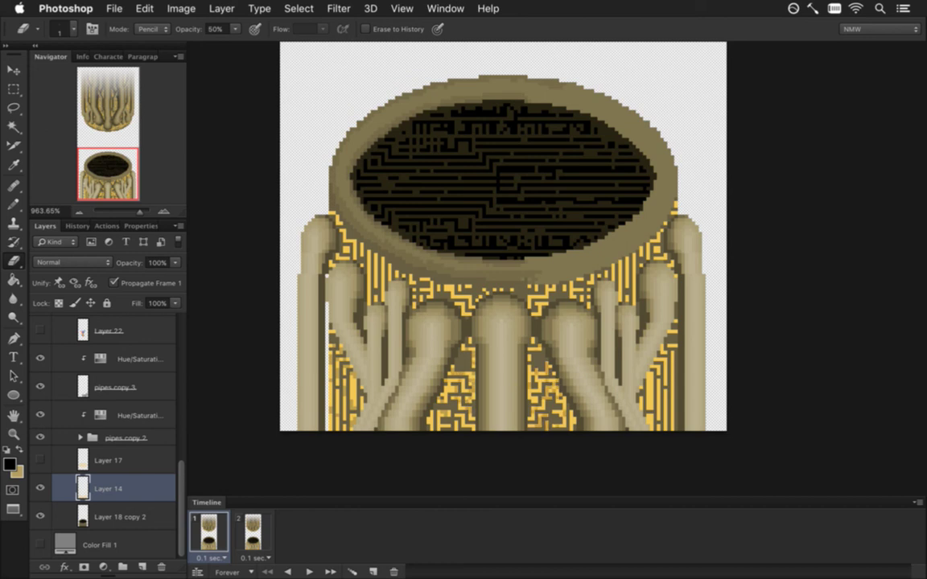
left_click_drag(650, 394, 650, 410)
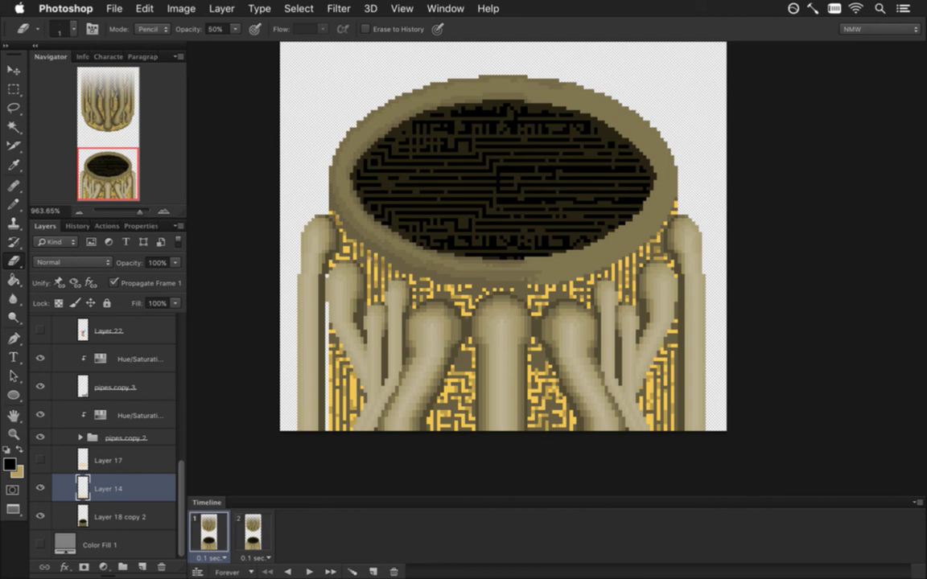
key("super+z")
key("super+z")
key("super+s")
Step: Select all the shades of the lower section's rim and outer wall on Layer 18 copy 2 with the Magic Wand
key("alt+bracketleft")
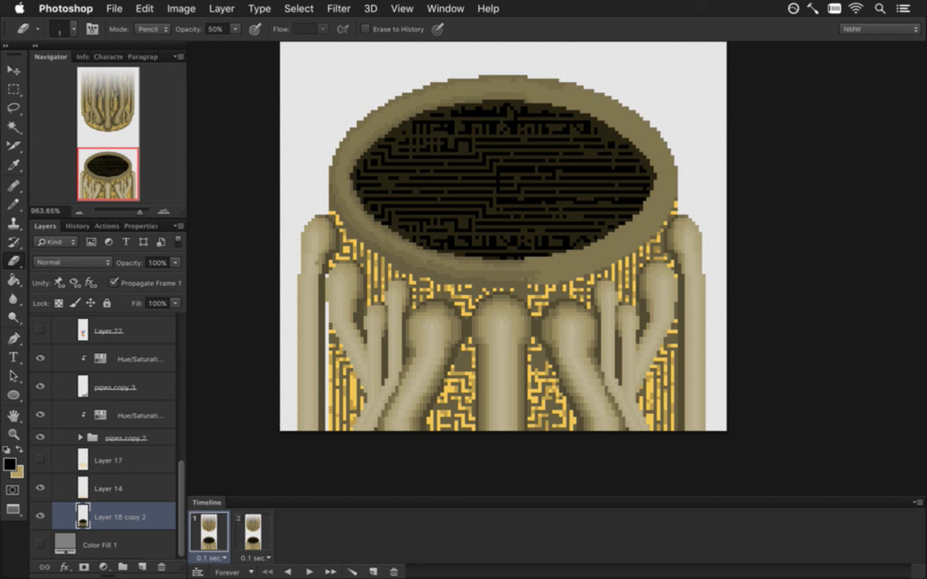
left_click(15, 125)
left_click(347, 170)
left_click(357, 228)
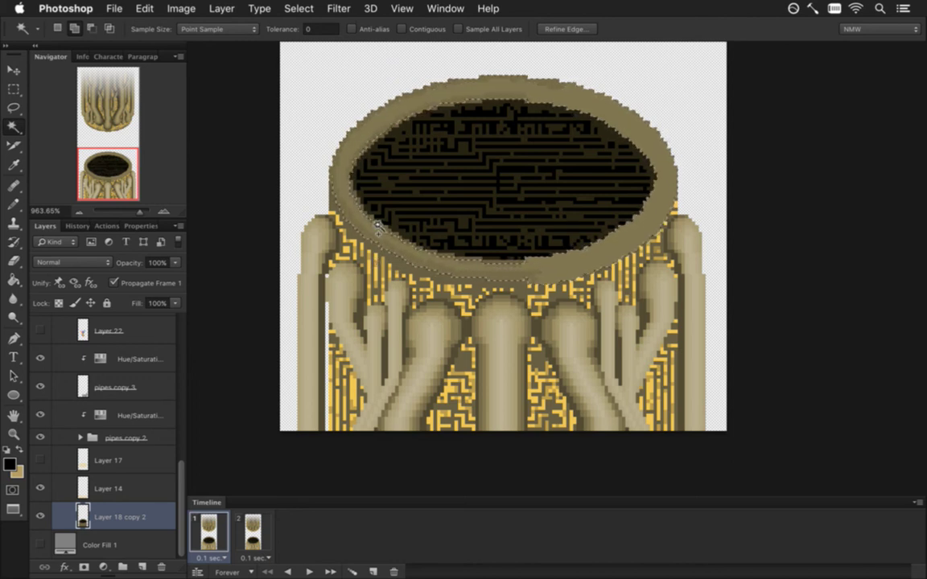
left_click(405, 153)
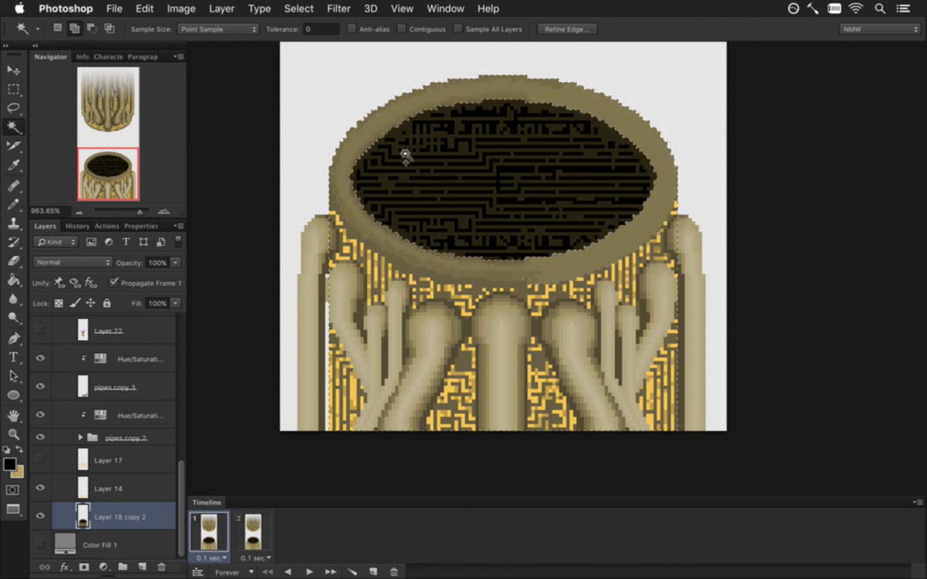
left_click(368, 202, "shift")
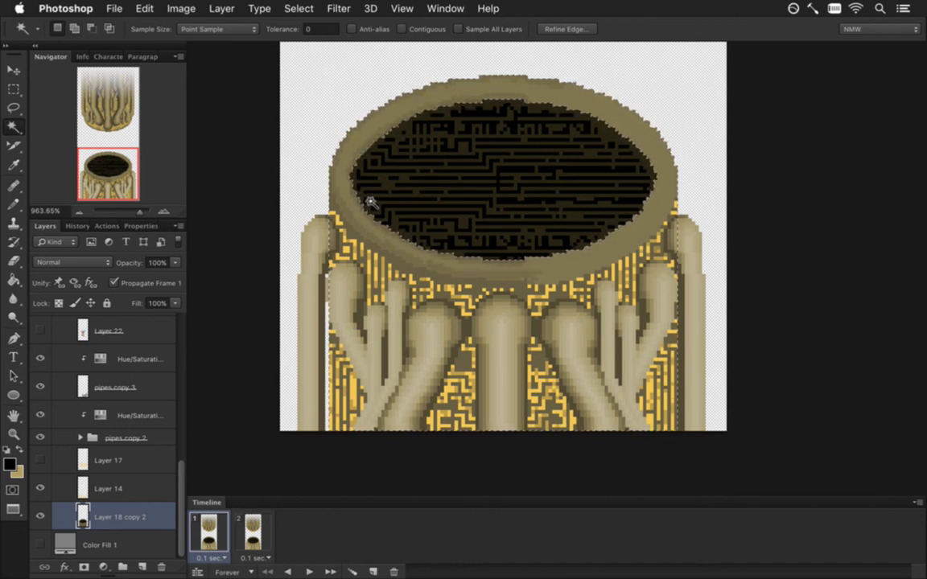
Step: Duplicate the selected rim and wall pixels, flip the copy horizontally and place it above the original rim
key("v")
left_click_drag(341, 207, 390, 190)
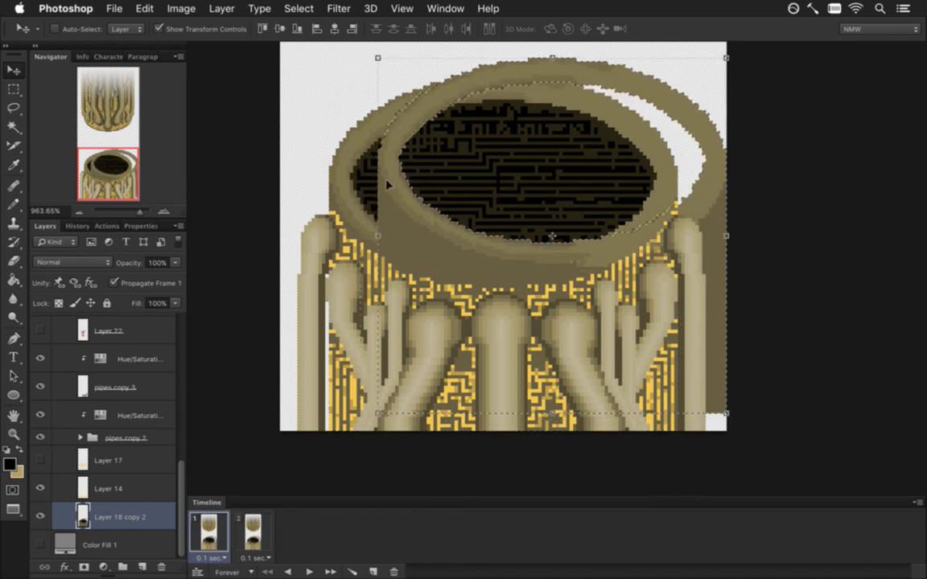
key("super+t")
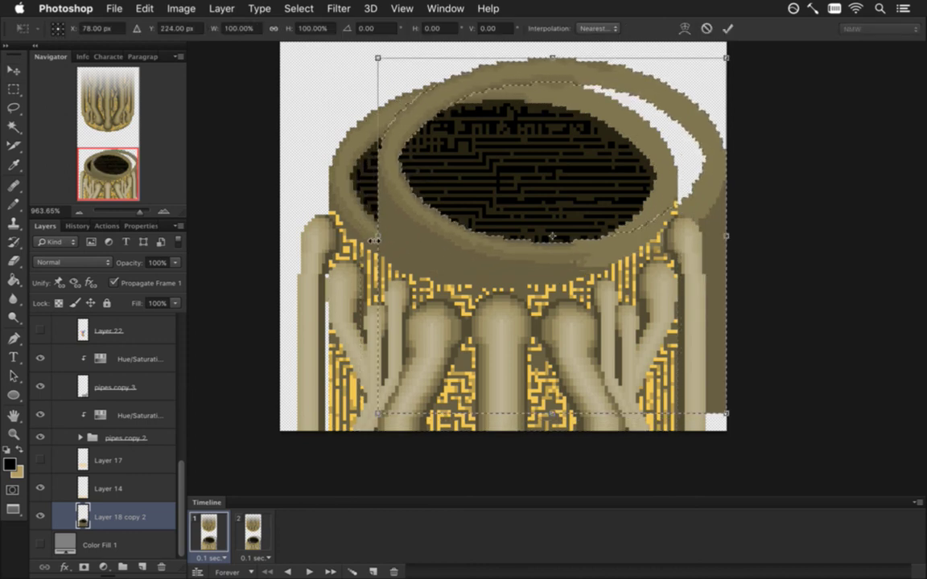
right_click(432, 234)
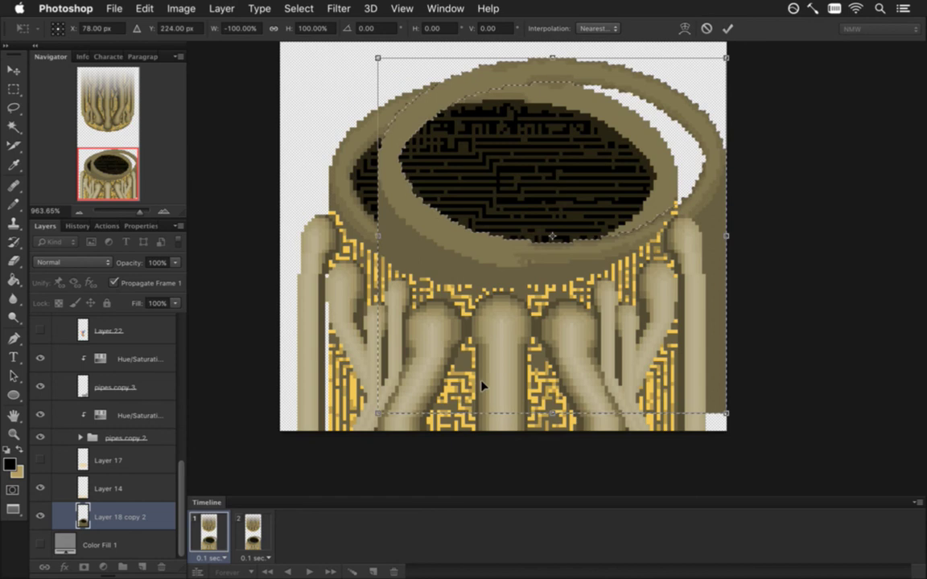
left_click_drag(586, 178, 537, 178)
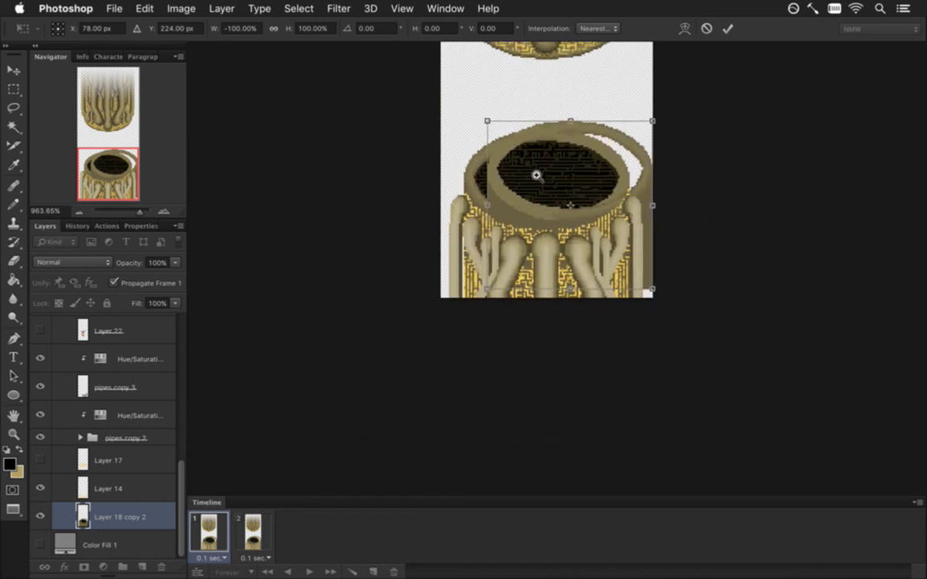
left_click_drag(600, 157, 566, 282)
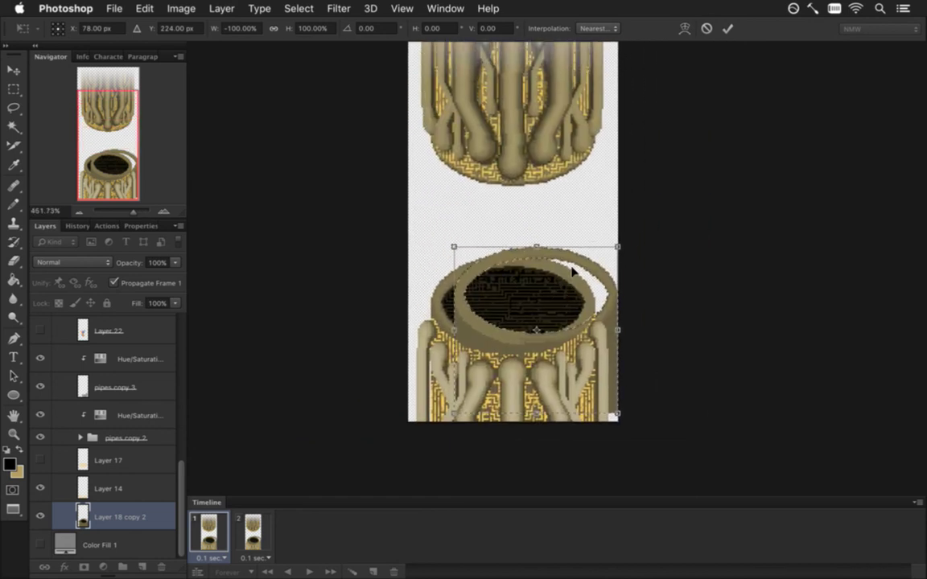
left_click(728, 30)
left_click_drag(583, 242, 546, 115)
Step: Delete the left half of the flipped rim copy using a rectangular selection, and deselect
key("m")
left_click_drag(407, 71, 526, 252)
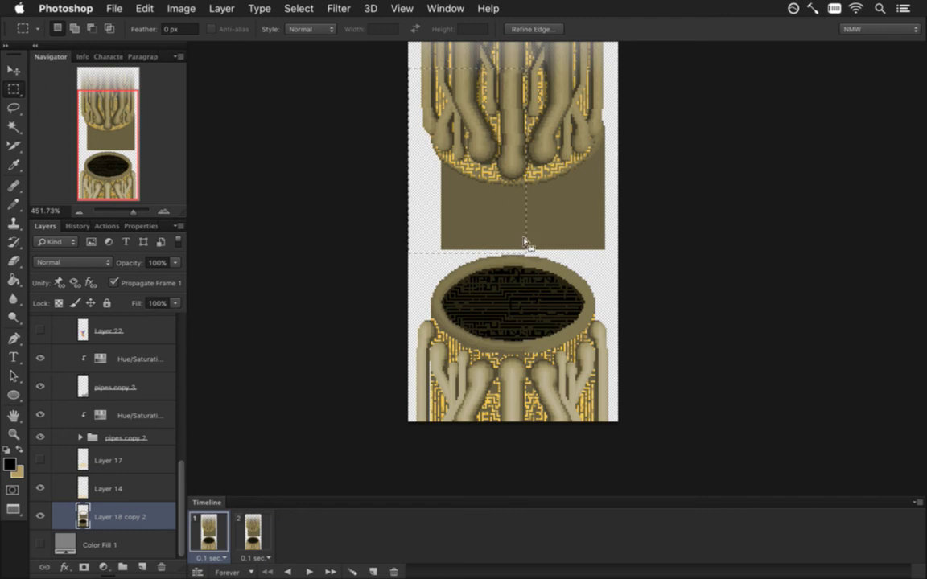
key("Delete")
key("ctrl+d")
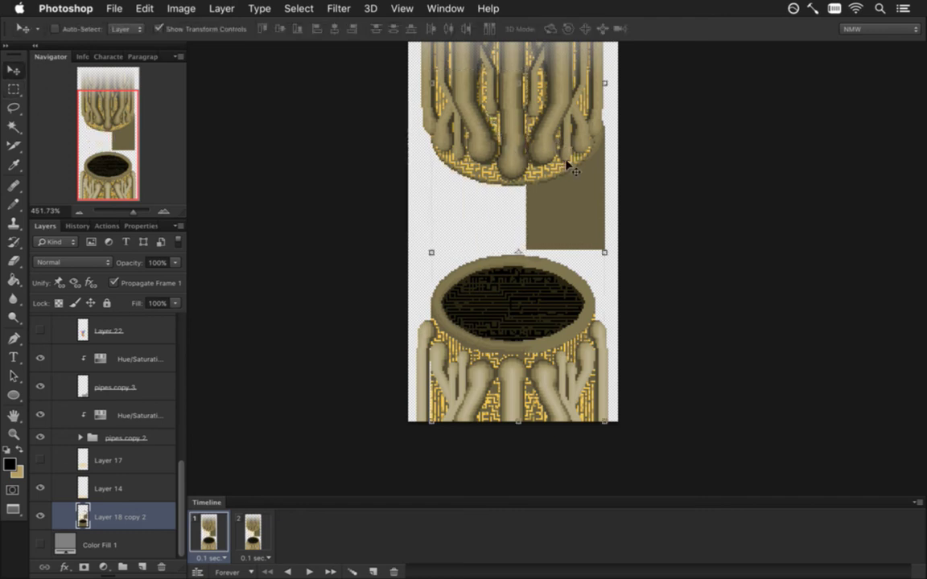
Step: Move the remaining half of the flipped copy down onto the original rim's right side and nudge it one pixel right
left_click_drag(491, 55, 614, 256)
left_click_drag(593, 204, 581, 349)
left_click_drag(478, 316, 520, 322)
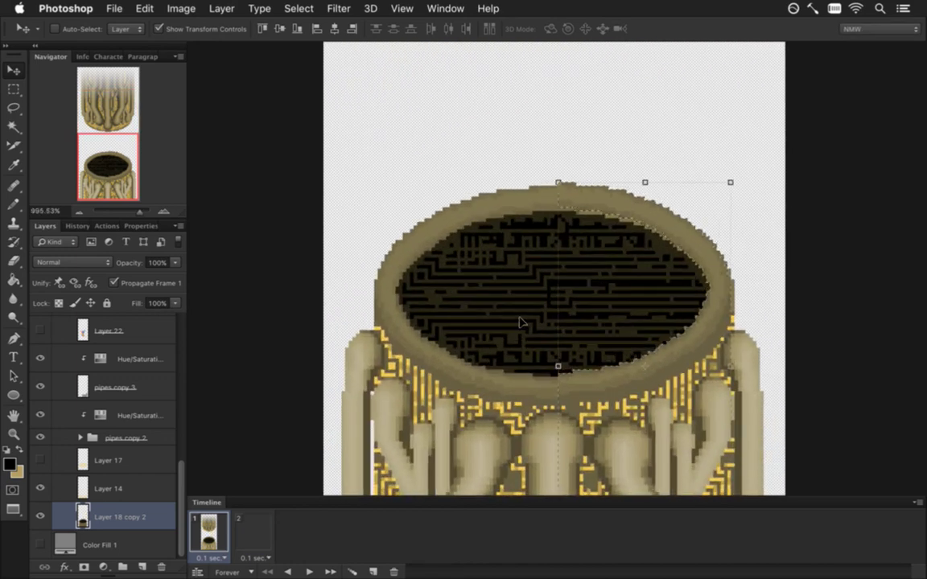
key("Right")
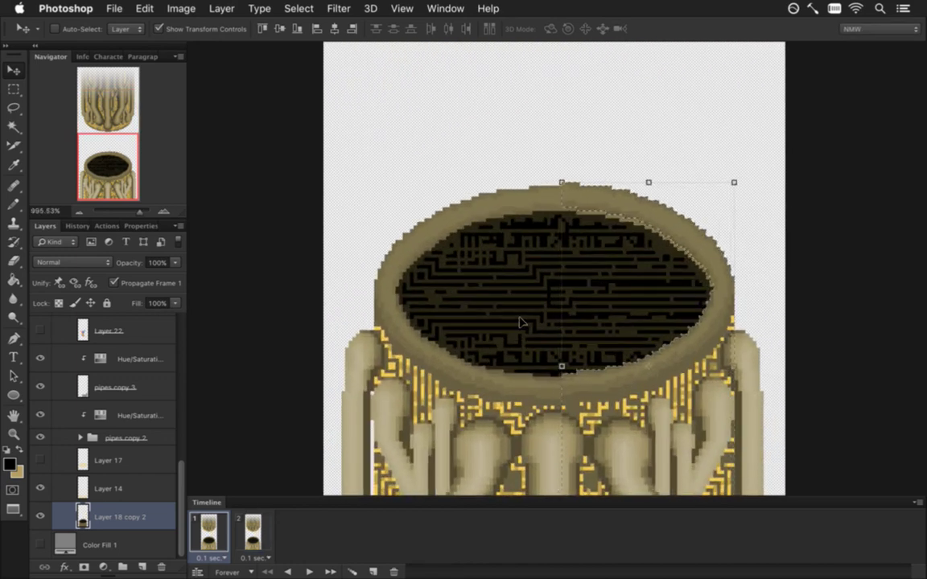
Step: Nudge the flipped rim half down one pixel and clear the selection
key("Down")
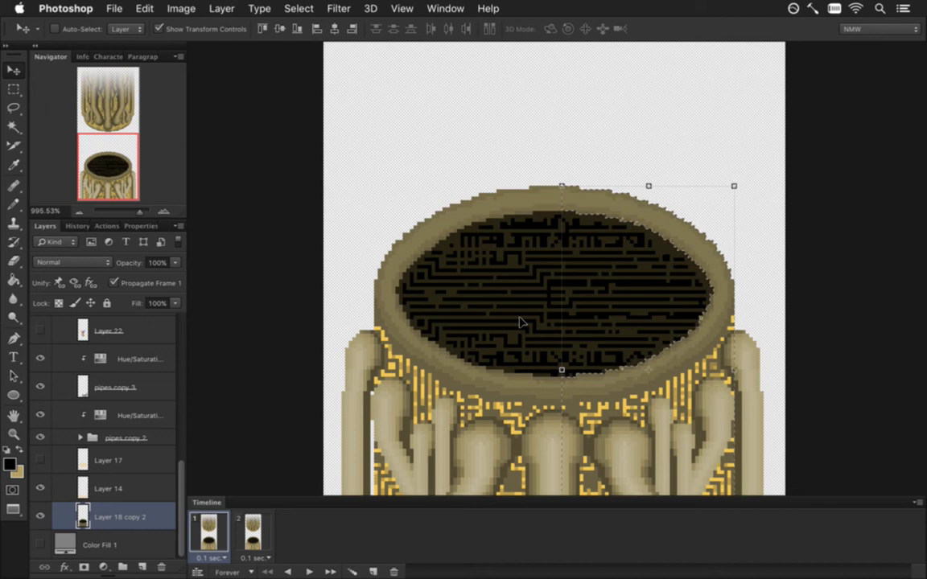
key("m")
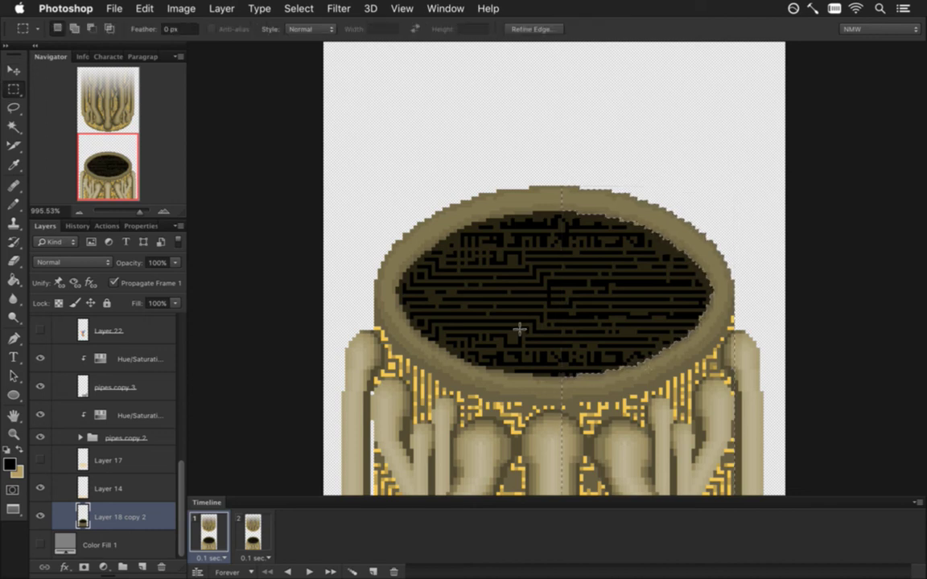
left_click(526, 163)
Step: Sample the rim's dark olive shade near its upper-right inner edge and set the Pencil size to 1 pixel, undoing the oversized stroke
left_click_drag(619, 230, 663, 249)
left_click(644, 222)
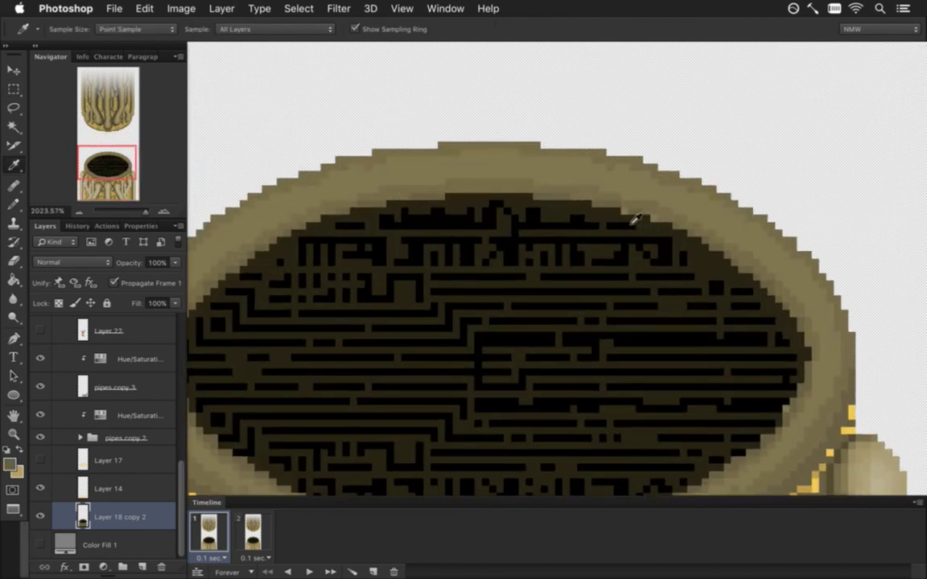
key("b")
left_click(631, 216)
key("ctrl+z")
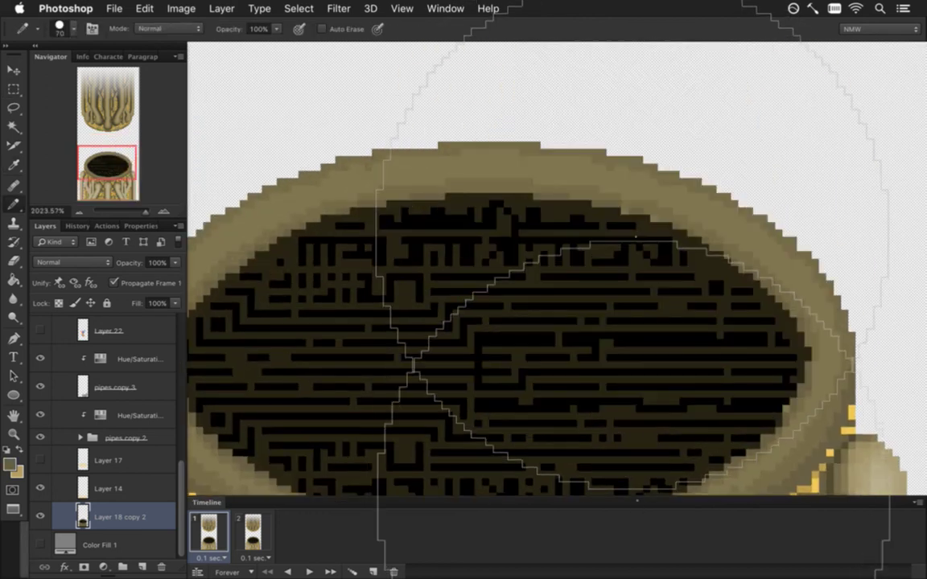
key("[")
key("[")
key("[")
key("[")
key("[")
key("[")
key("[")
key("[")
key("[")
key("[")
key("[")
key("[")
key("[")
key("[")
key("[")
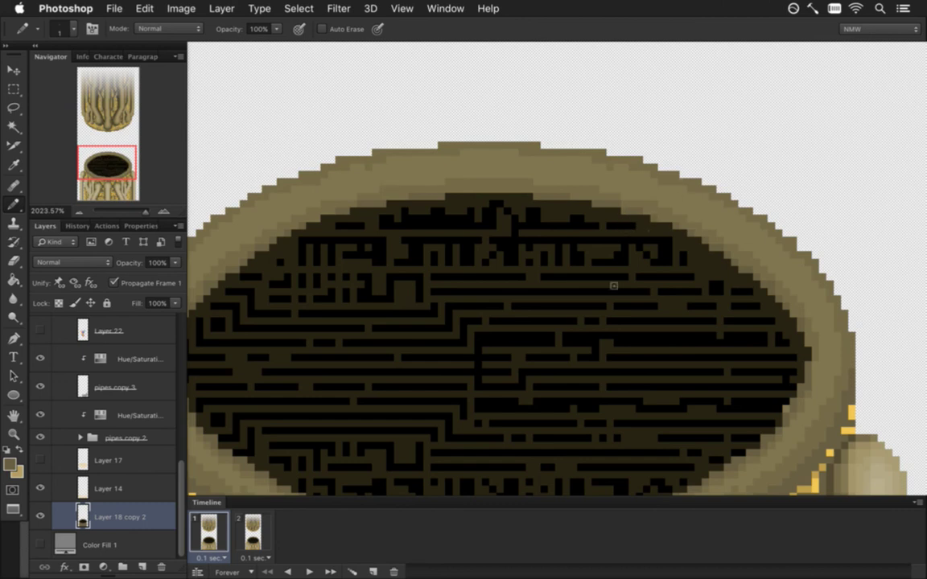
Step: Set Layer 14's opacity to 90% in frame 1 and, with Propagate Frame 1 off, to 80% in frame 2, comparing both frames
scroll(418, 322, "down", 5)
left_click_drag(445, 351, 468, 359)
scroll(468, 360, "down", 5)
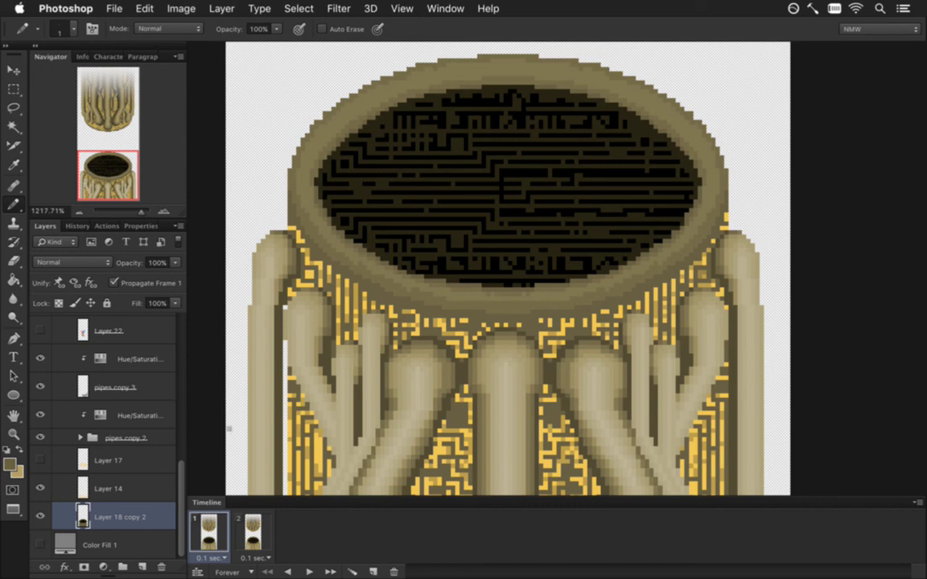
left_click_drag(249, 518, 198, 470)
left_click(109, 487)
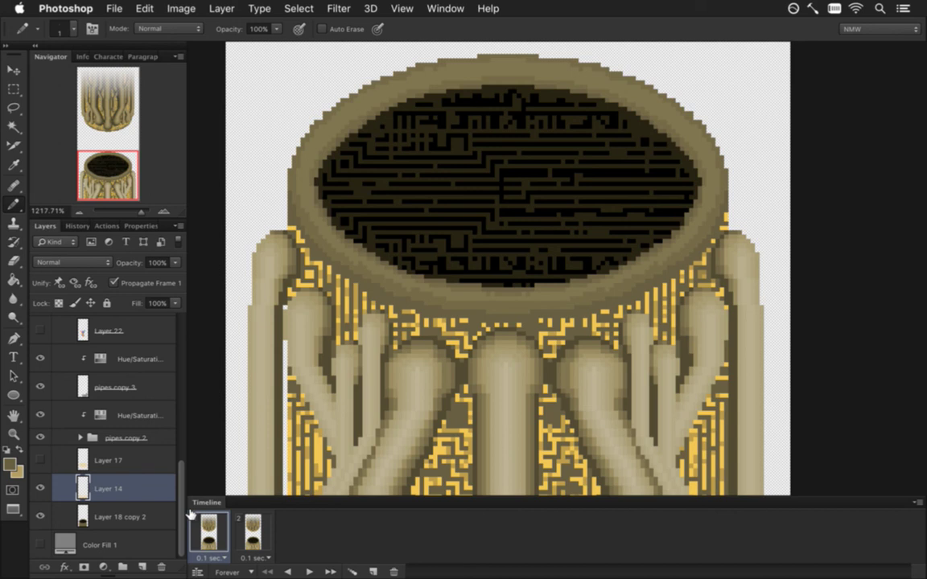
key("m")
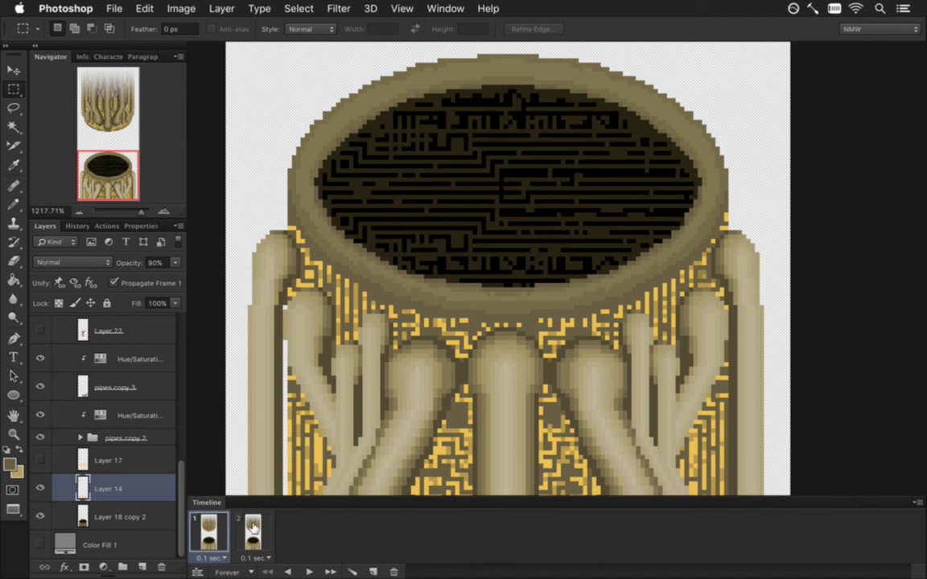
left_click(113, 282)
left_click(243, 537)
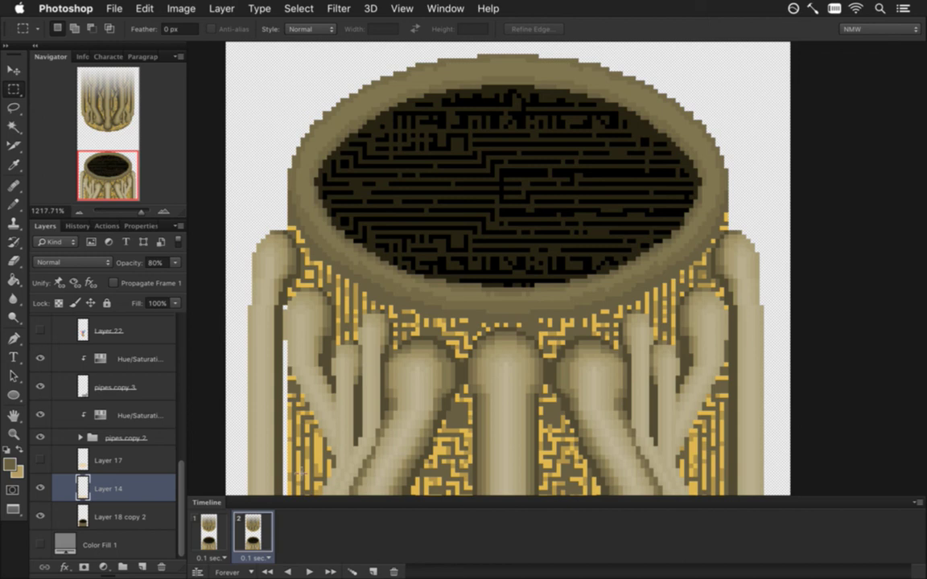
left_click(207, 533)
left_click(249, 533)
left_click(217, 535)
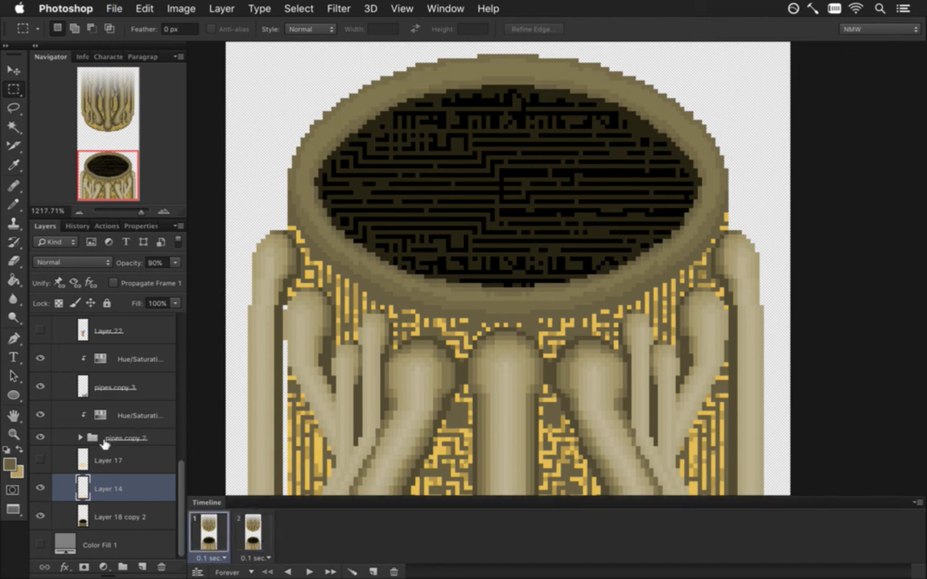
Step: Select and expand the pipes copy 2 group to view its individual pipe layers
left_click(94, 437)
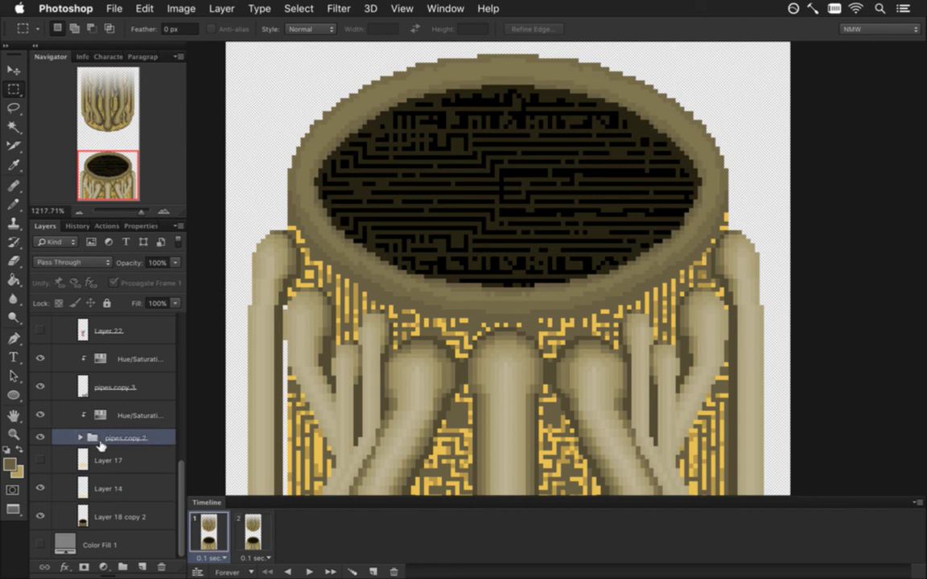
scroll(406, 349, "down", 2)
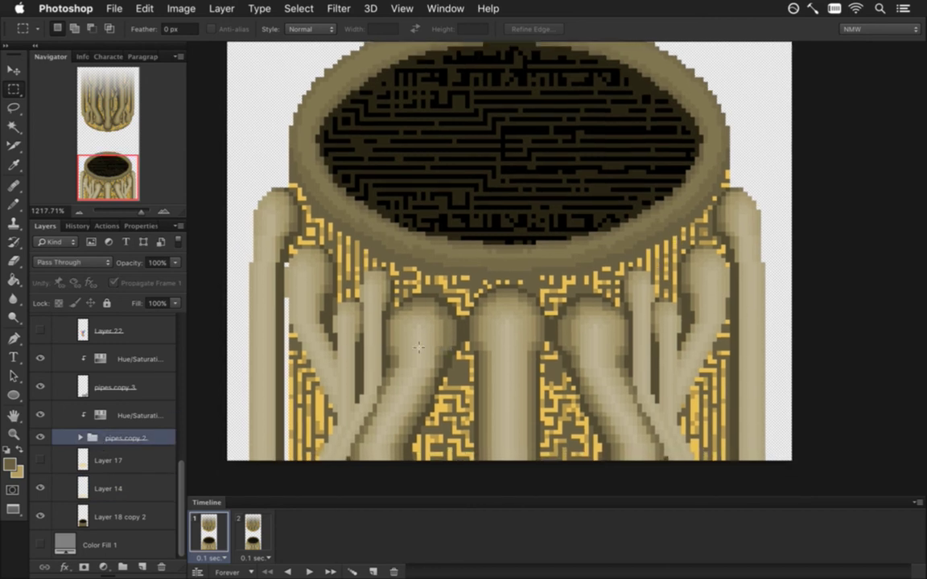
left_click(80, 438)
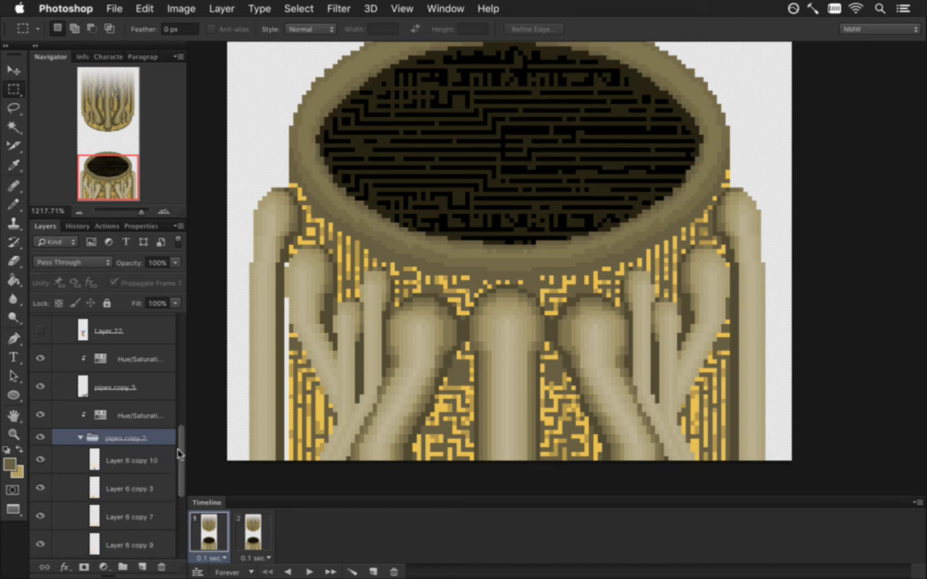
scroll(178, 459, "down", 1)
scroll(180, 466, "down", 2)
scroll(181, 467, "up", 3)
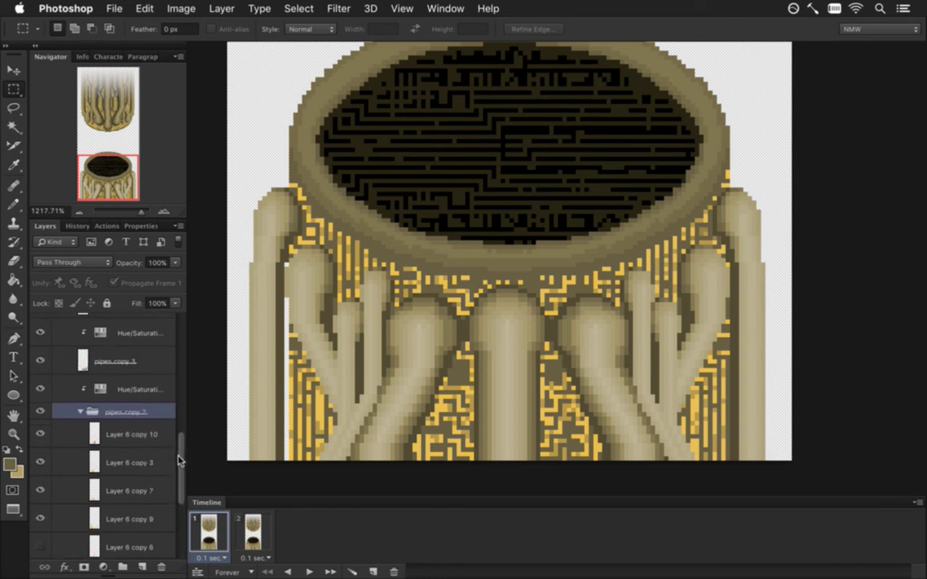
Step: Look through the layers of the top group, including Layer 8, and collapse the group again
left_click_drag(179, 455, 171, 344)
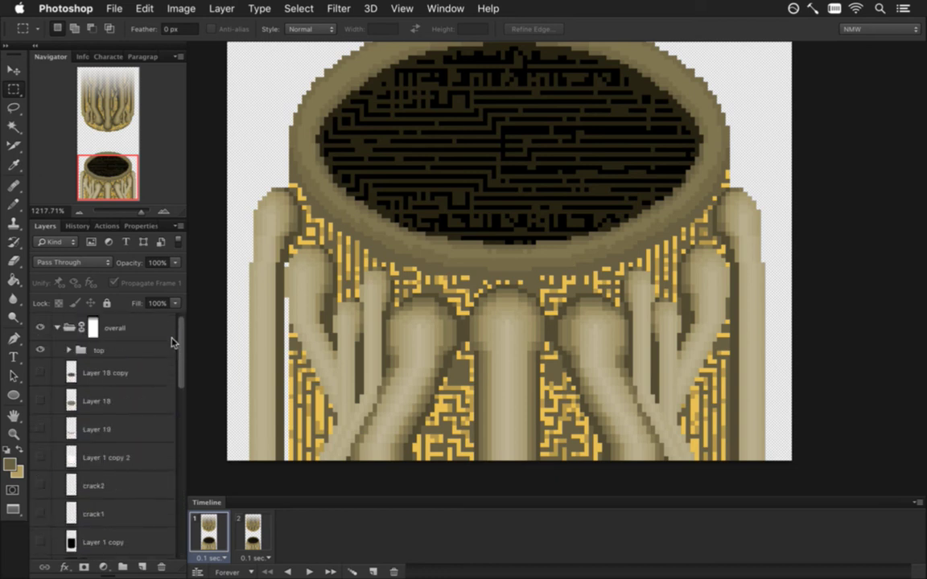
left_click(68, 350)
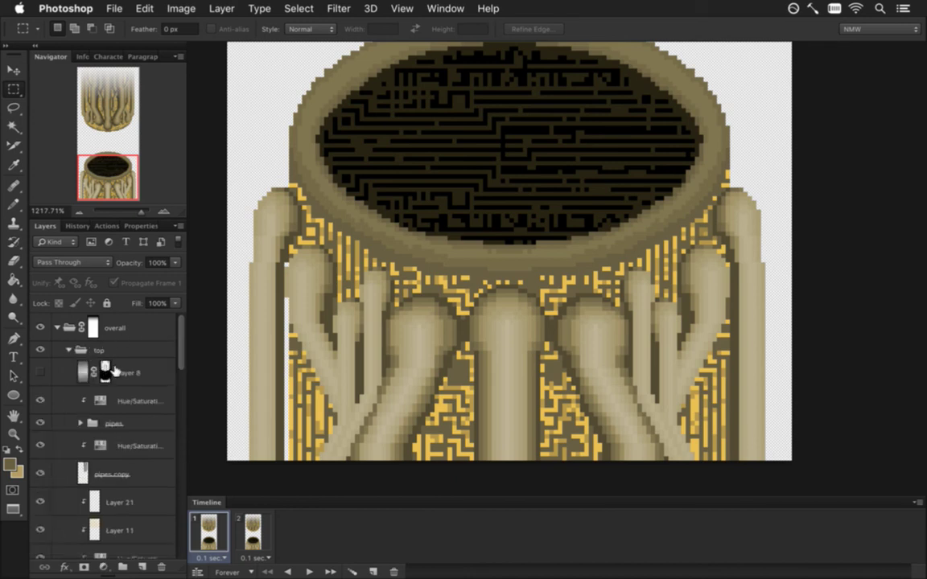
left_click(139, 374)
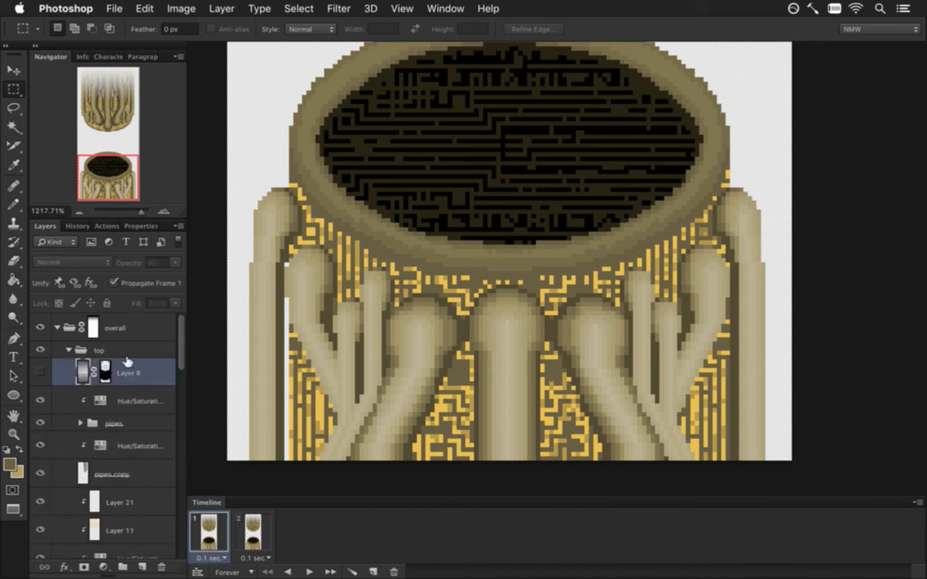
left_click(68, 350)
left_click(123, 350)
left_click_drag(176, 350, 176, 474)
Step: Select the pipes copy 3 layer in the bottom group and hide it
left_click(89, 415)
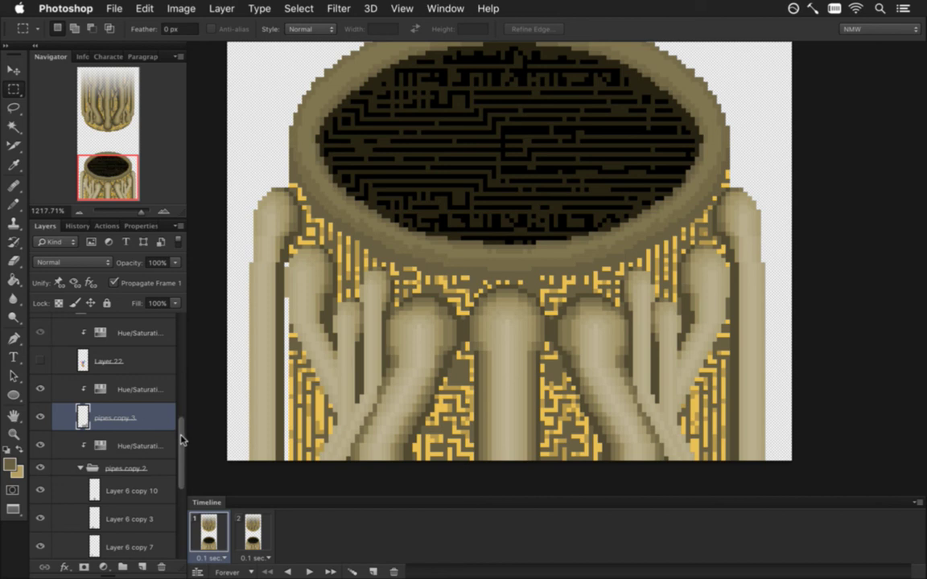
left_click_drag(182, 441, 181, 432)
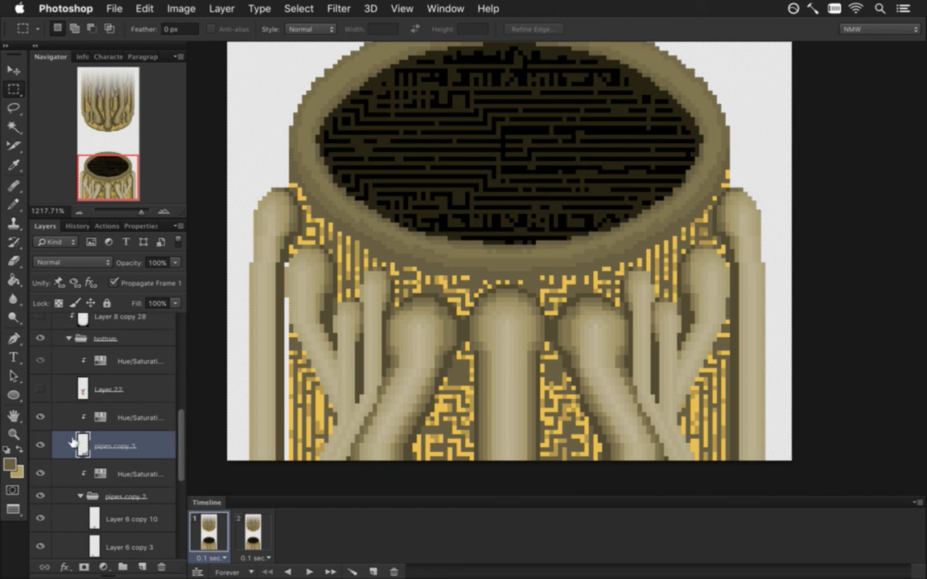
left_click(40, 445)
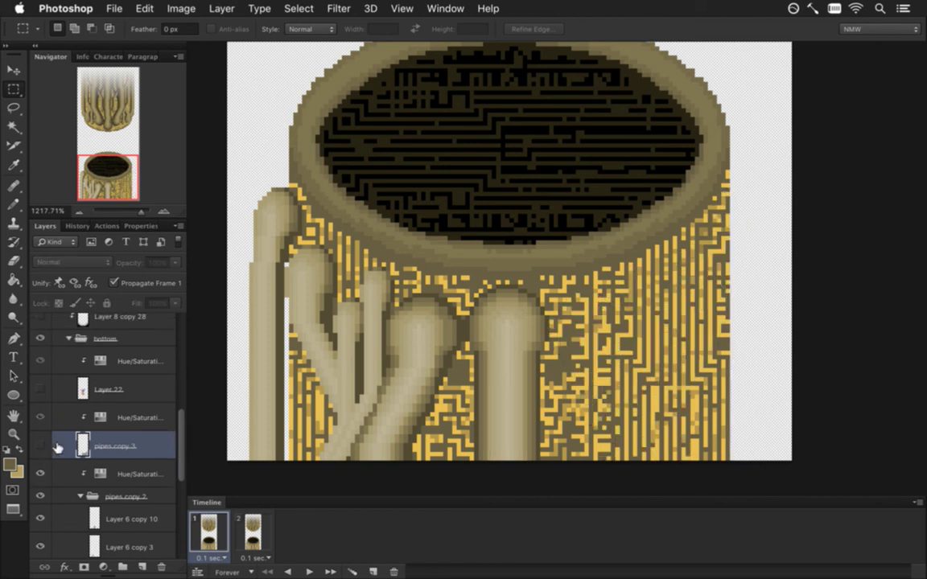
Step: Examine the layers in pipes copy 2, toggling Layer 6 copy 10 and the Hue/Saturation adjustment off and on
scroll(165, 422, "down", 4)
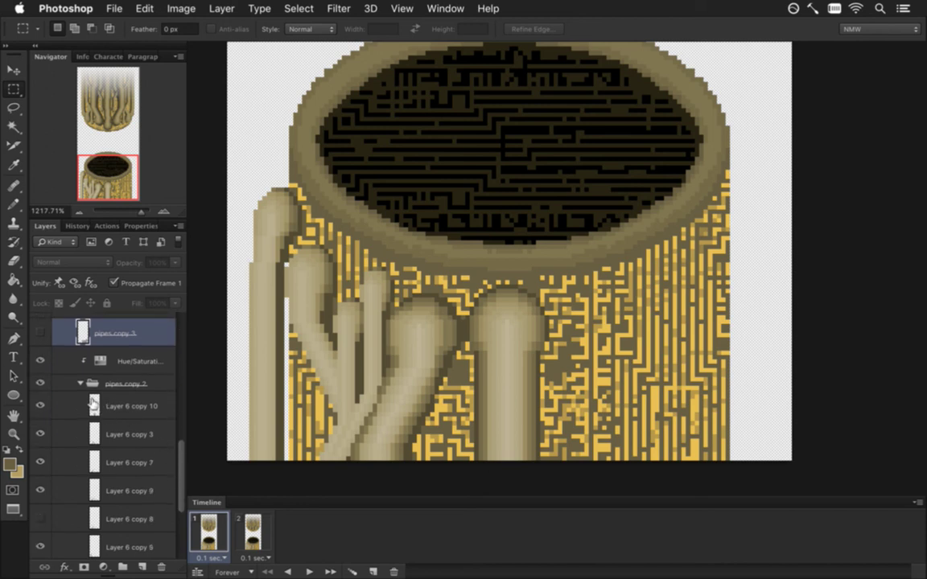
left_click(93, 403)
left_click(40, 407)
left_click(40, 406)
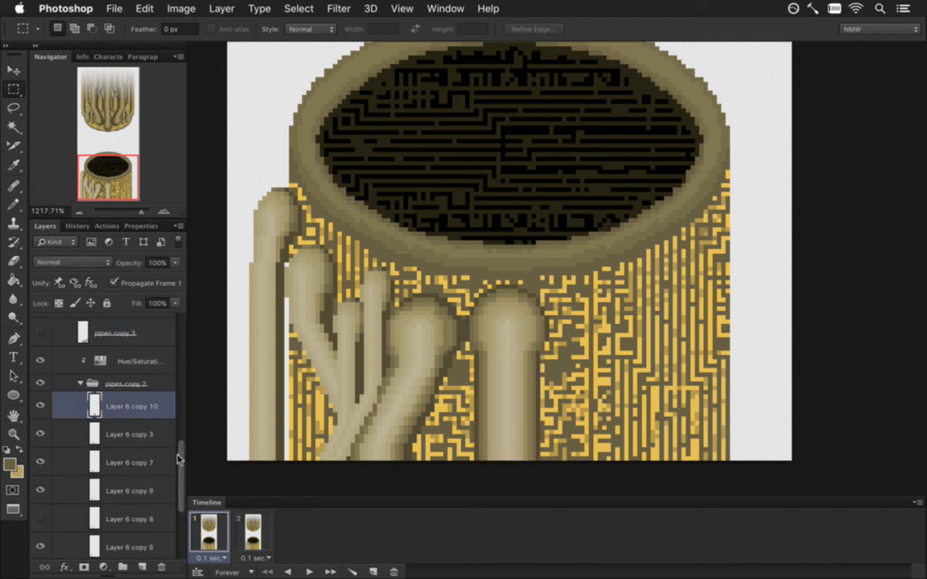
scroll(178, 459, "down", 3)
scroll(179, 463, "up", 3)
scroll(179, 461, "down", 3)
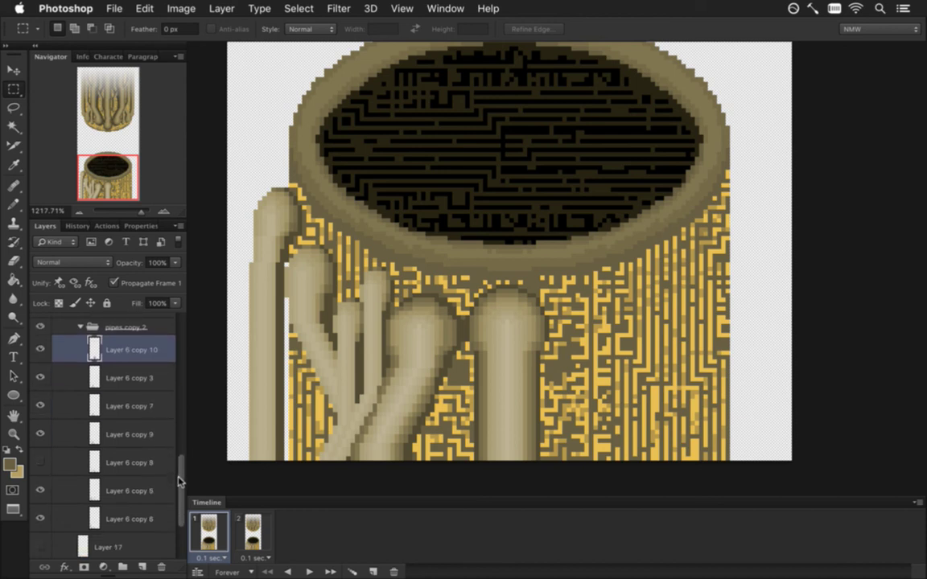
scroll(177, 492, "down", 2)
scroll(179, 486, "up", 3)
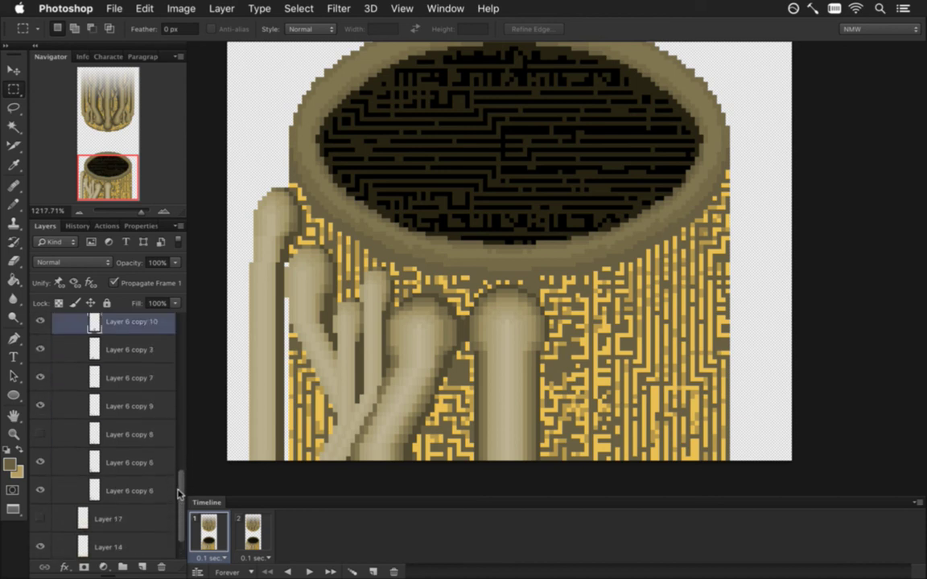
scroll(178, 481, "up", 2)
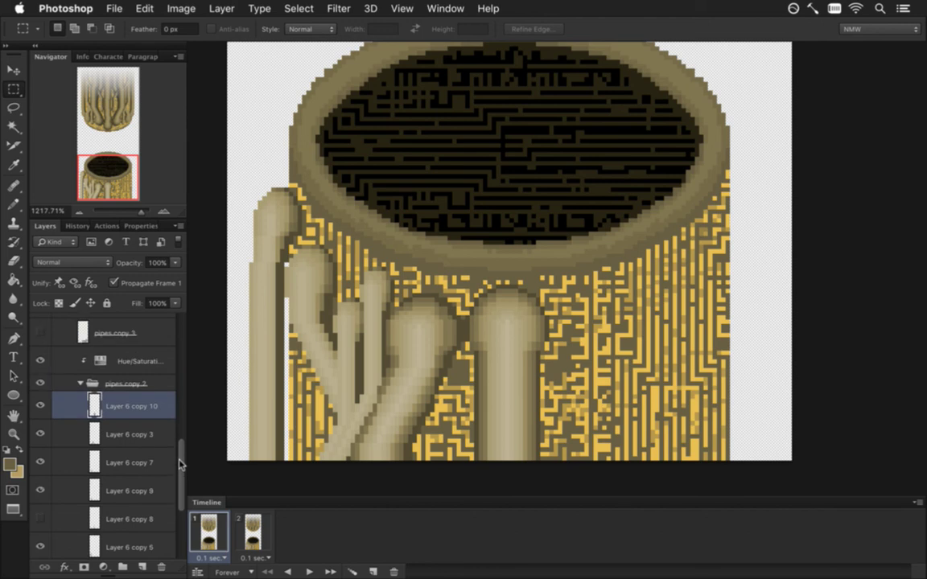
left_click(40, 359)
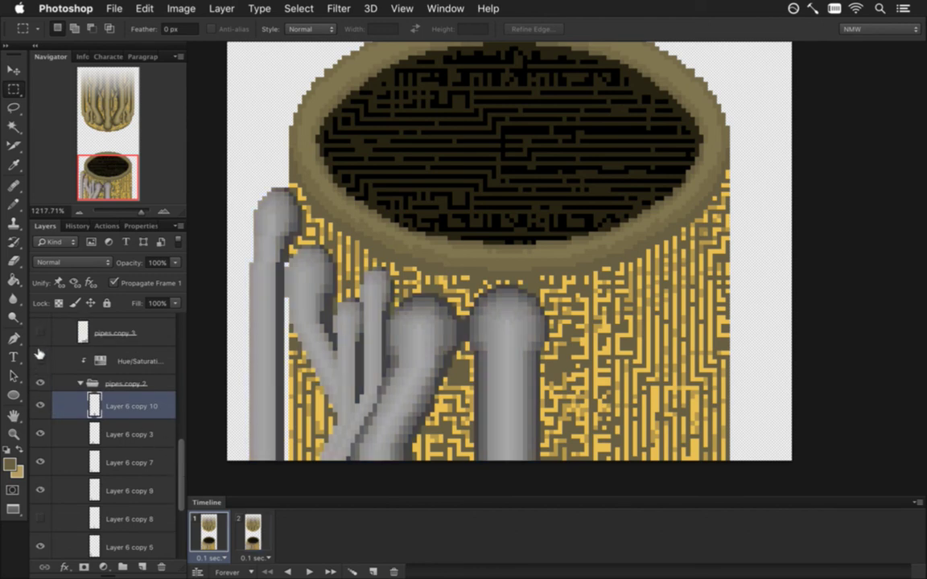
left_click(39, 358)
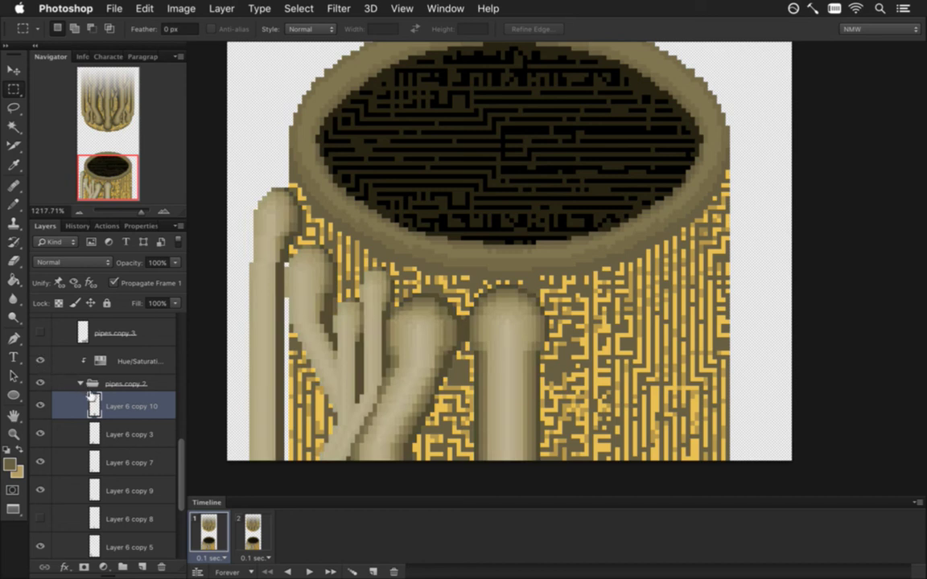
Step: Duplicate Layer 6 copy 10 beneath the original, nudge the copy slightly down, and turn off Propagate Frame 1 for it
left_click(41, 405)
left_click(41, 404)
left_click_drag(131, 420, 126, 441)
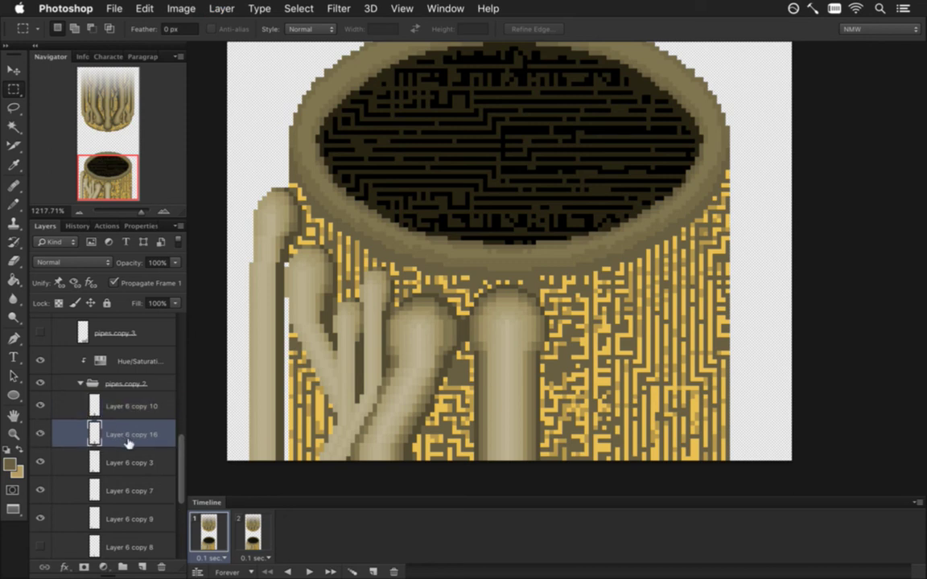
key("v")
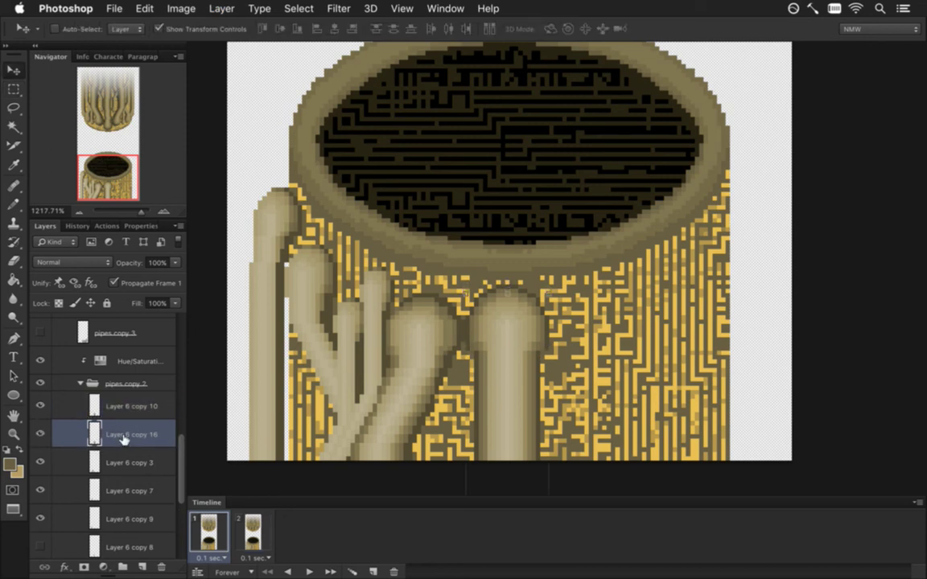
left_click(113, 283)
key("m")
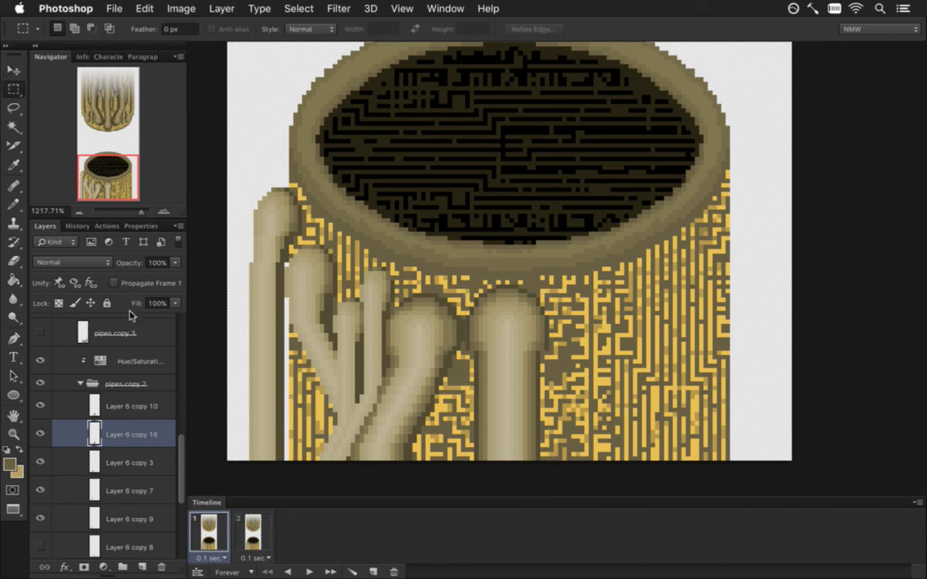
Step: Load the outline of Layer 6 copy 16 as a selection and set the foreground color to black
left_click(94, 434, "ctrl")
left_click(11, 465)
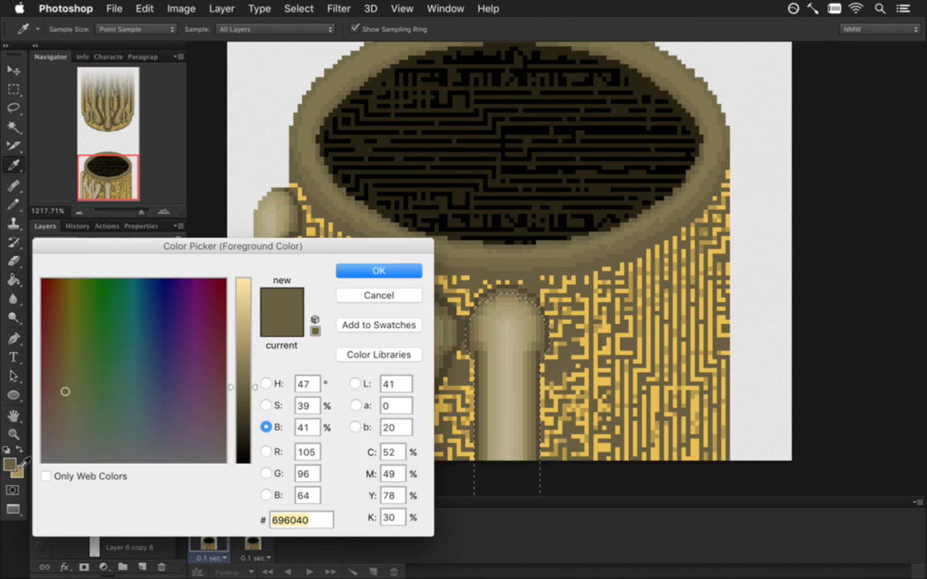
left_click_drag(239, 388, 240, 465)
left_click(354, 270)
Step: Fill the selected central pipe copy with black using a 70-pixel Pencil, deselect, and set the layer's opacity to 50%
key("b")
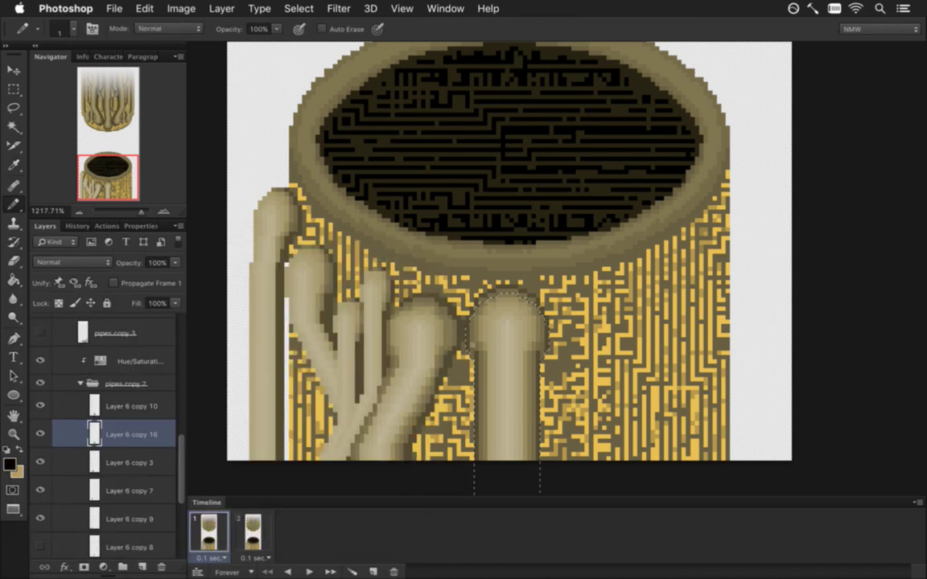
key("bracketright")
key("bracketright")
key("bracketright")
key("bracketright")
key("bracketright")
key("bracketright")
key("bracketright")
key("bracketright")
key("bracketright")
key("bracketright")
key("bracketright")
key("bracketright")
key("bracketright")
key("bracketright")
key("bracketright")
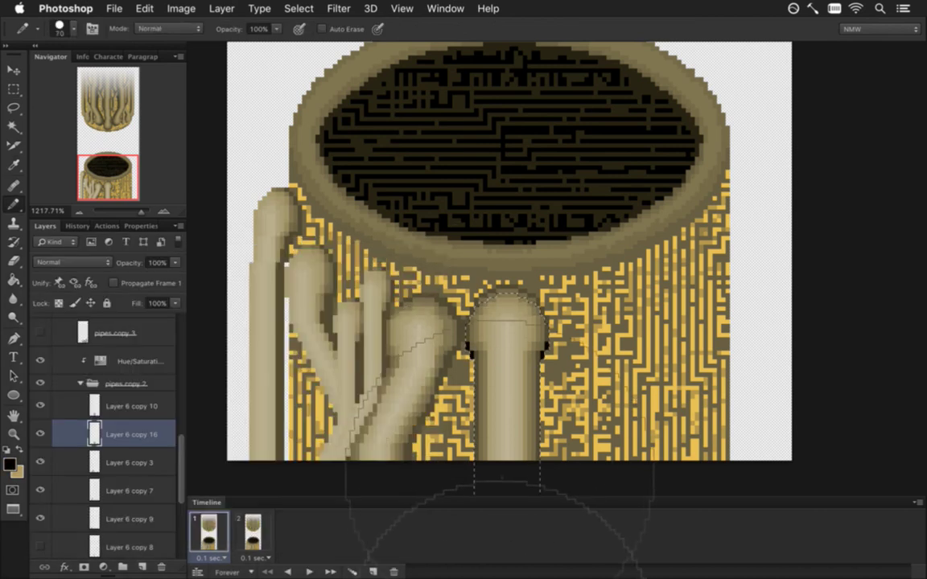
key("m")
key("ctrl+d")
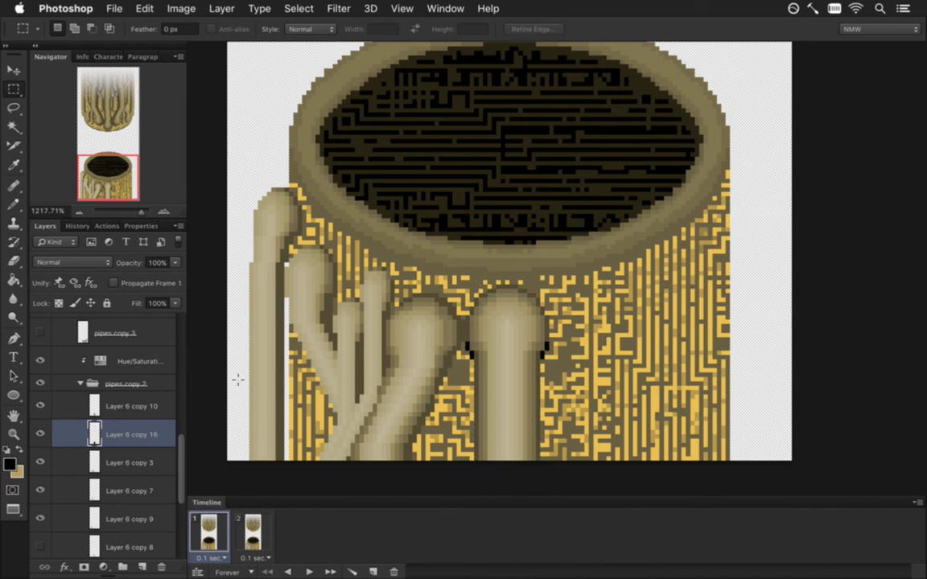
key("5")
Step: Duplicate Layer 6 copy 3 beneath the original and nudge the copy slightly down
left_click(88, 462)
left_click(38, 460)
left_click(38, 460)
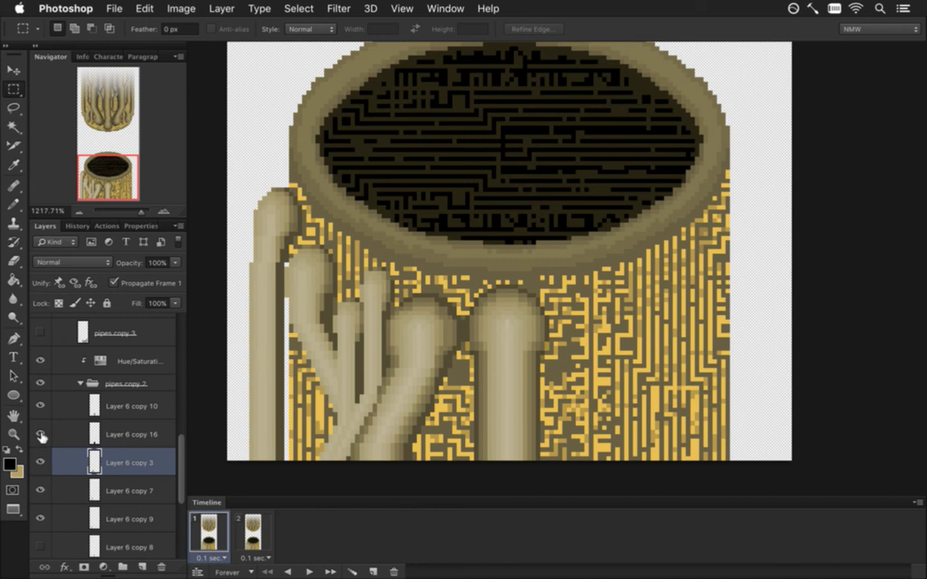
key("v")
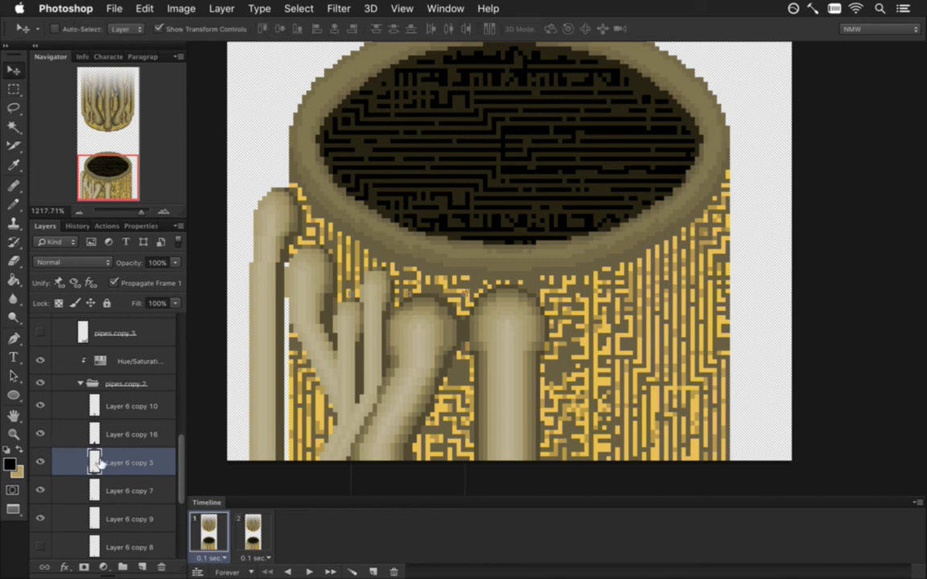
key("super+j")
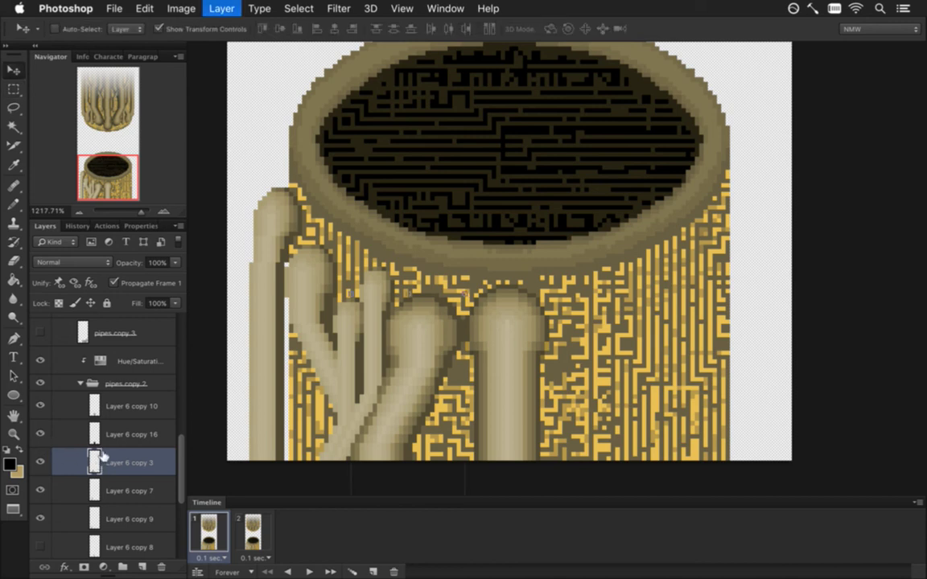
left_click_drag(102, 456, 109, 494)
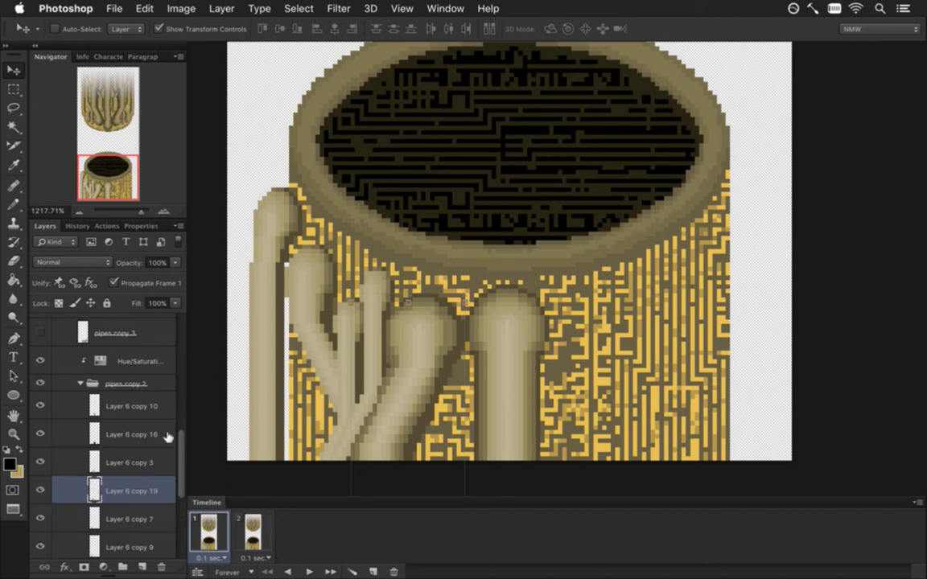
Step: Fill the outline of Layer 6 copy 19 with black using the 70-pixel Pencil, deselect, and set the layer's opacity to 50%
key("b")
left_click(382, 482)
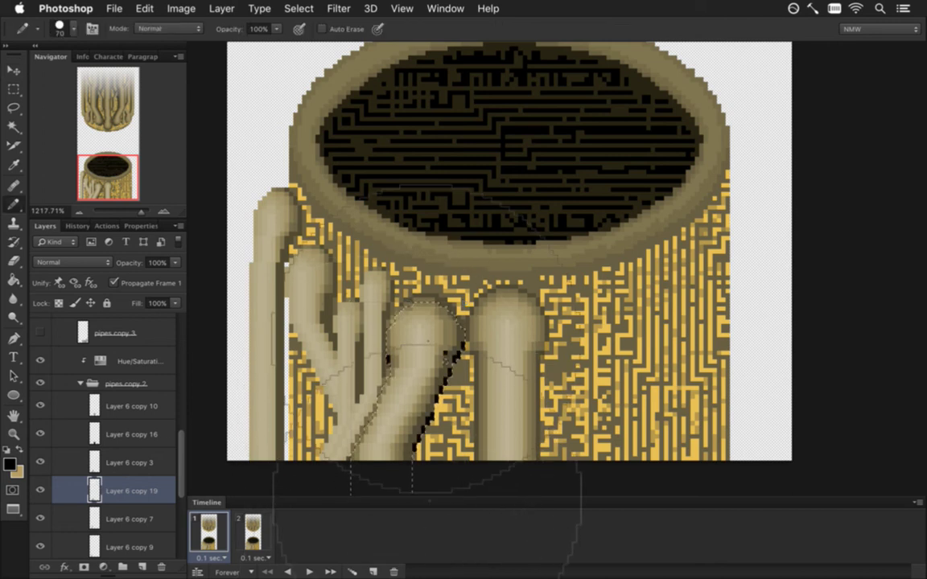
key("ctrl+d")
key("m")
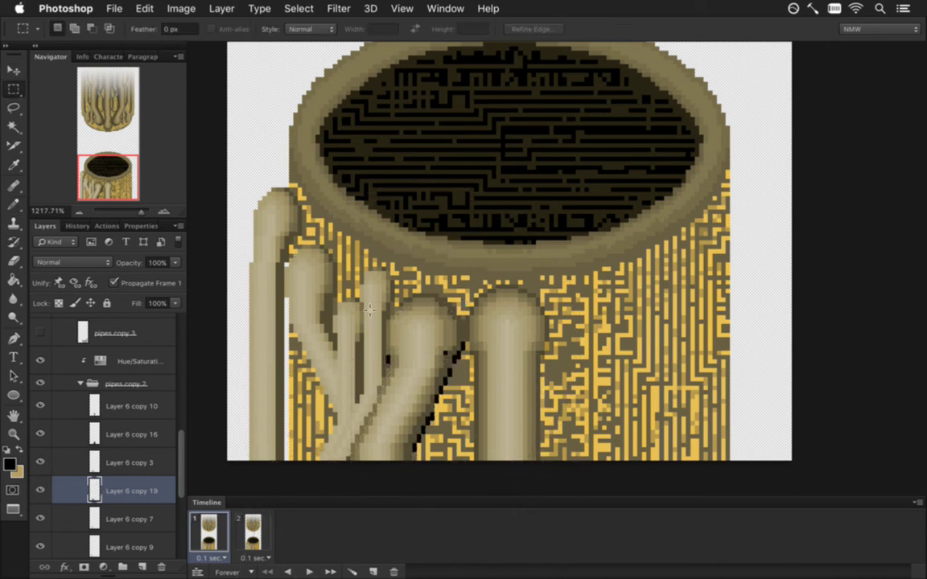
key("v")
key("5")
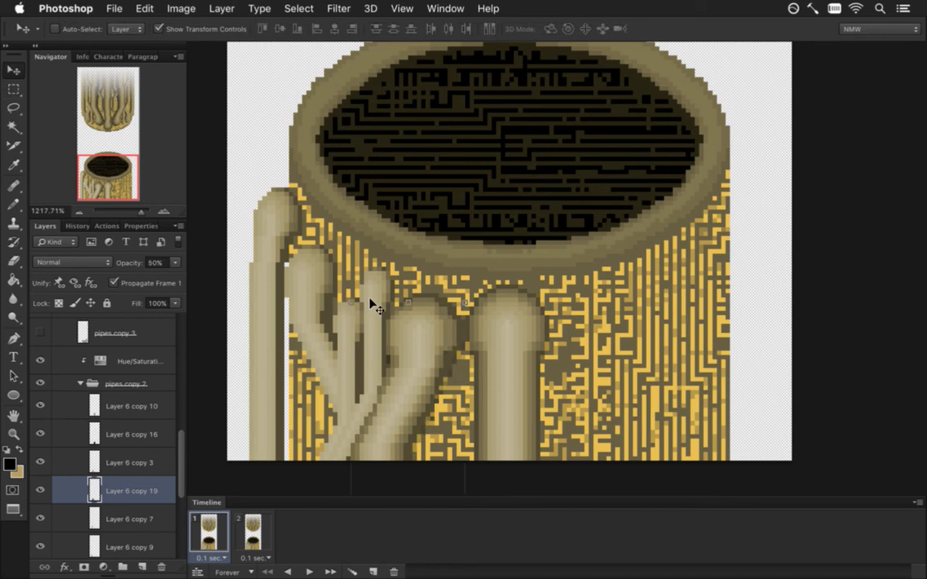
Step: Nudge the Layer 6 copy 19 shadow one pixel to the right and save the document
key("Right")
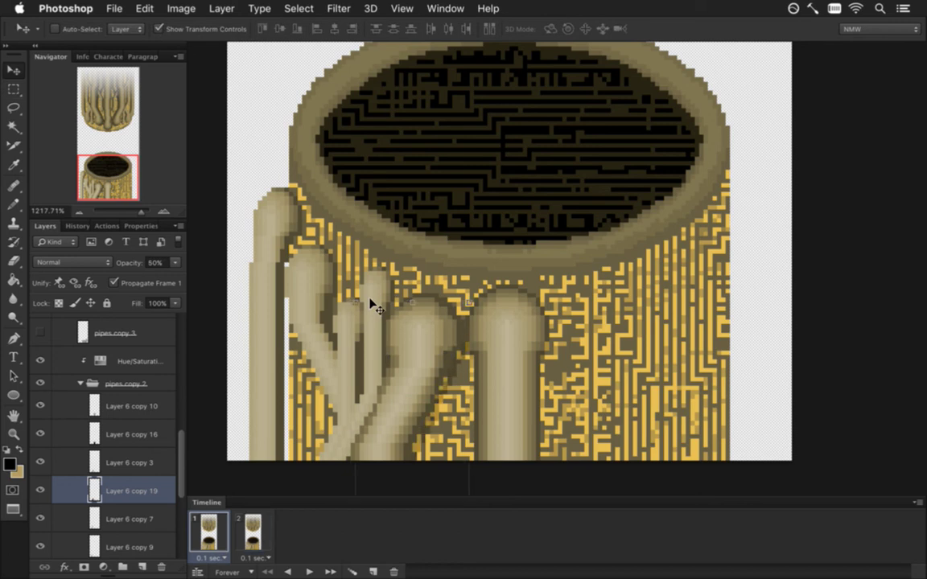
key("m")
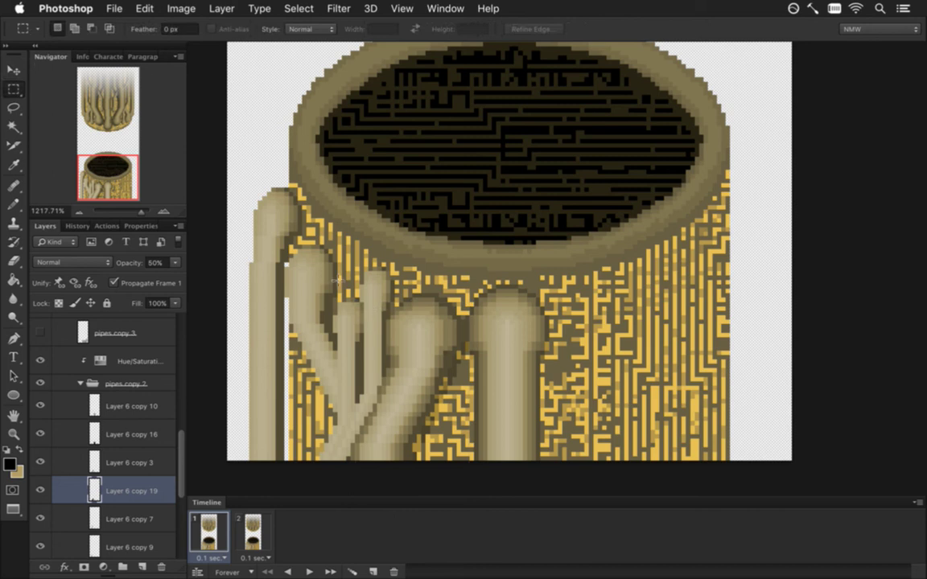
key("super+s")
Step: Identify the thin pipe on Layer 6 copy 7, duplicate it beneath the original, and offset the copy slightly to the right
scroll(180, 499, "down", 3)
scroll(180, 499, "down", 1)
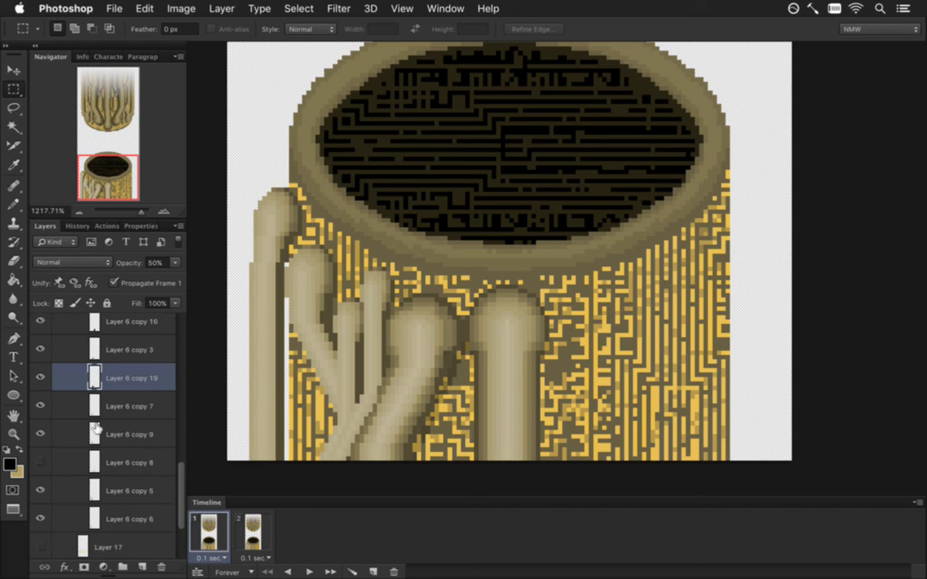
left_click(40, 406)
left_click(39, 407)
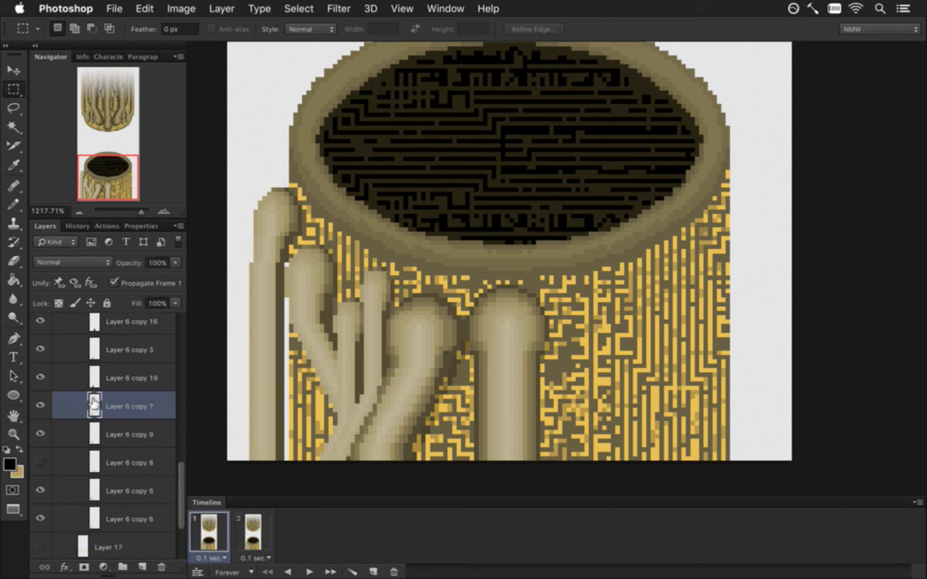
key("super+j")
left_click_drag(94, 406, 127, 436)
key("v")
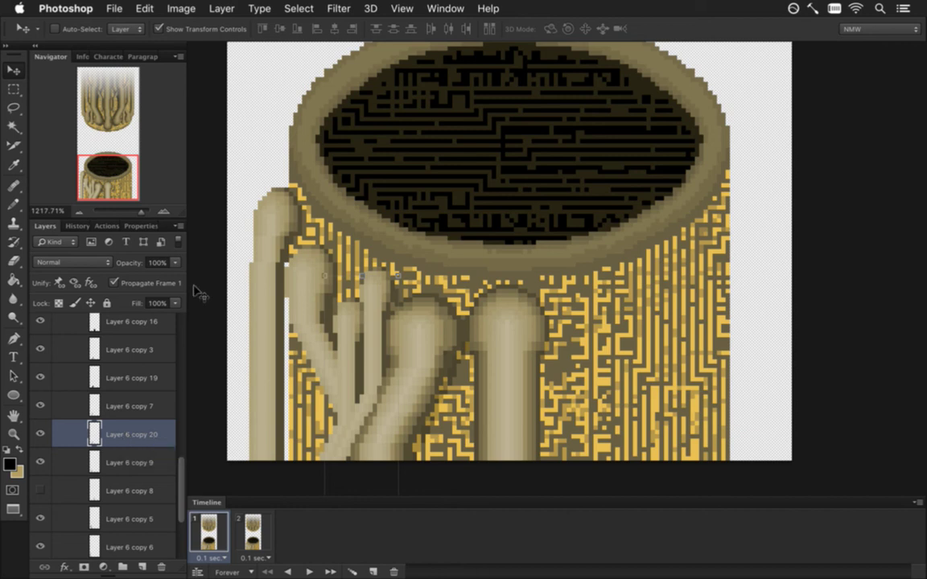
Step: Load the outline of Layer 6 copy 20, fill it with black using the Pencil, deselect, and set the layer's opacity to 50%
left_click(94, 434, "super")
key("b")
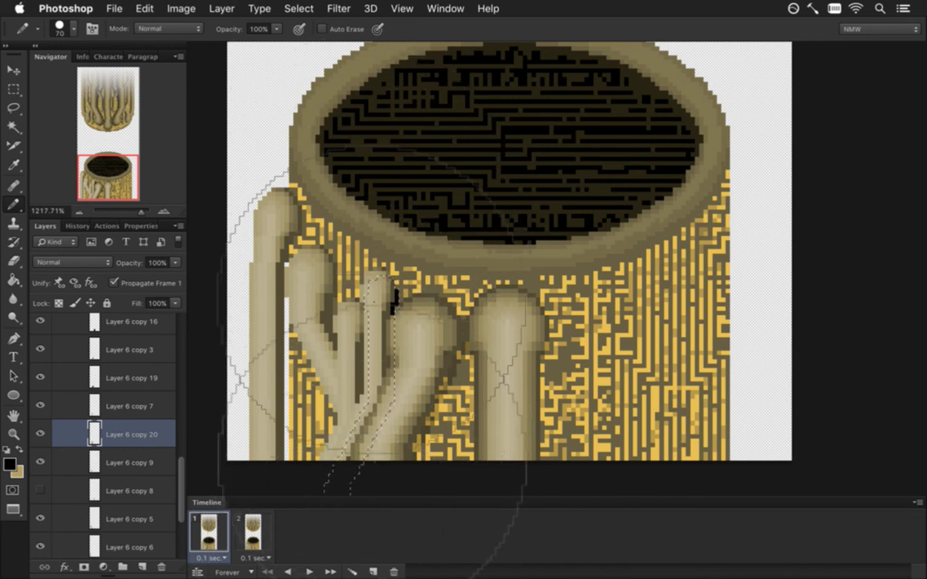
key("m")
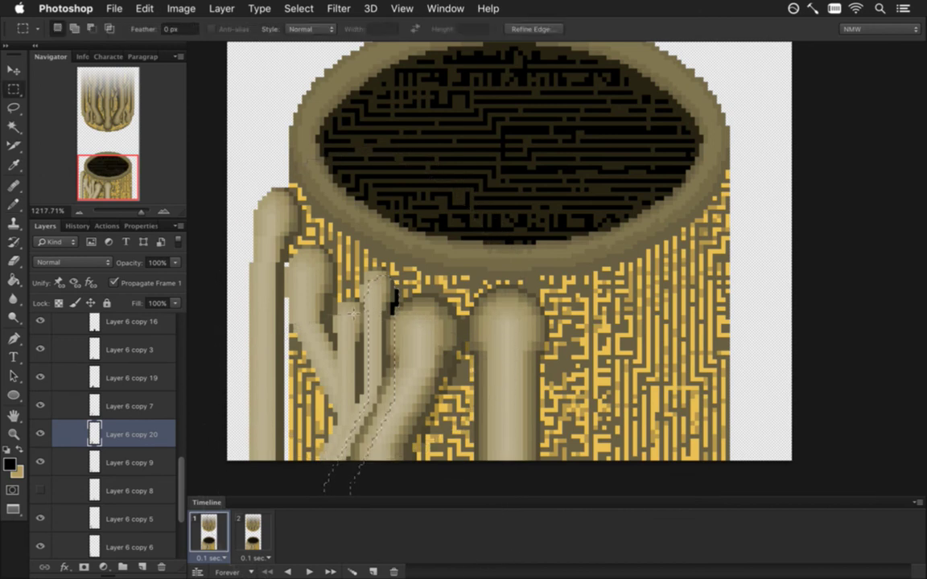
left_click(344, 284)
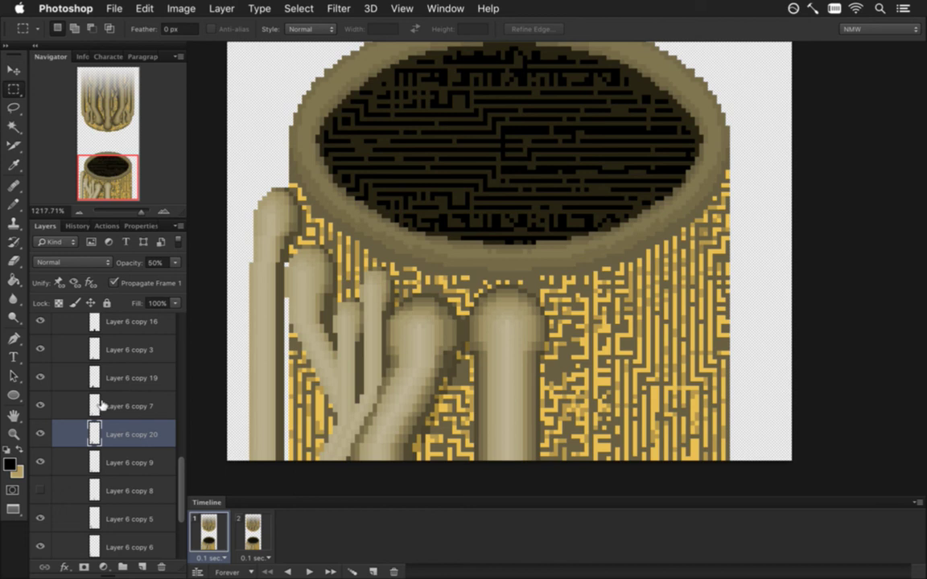
Step: On Layer 6 copy 19, load the outline of Layer 6 copy 3, shift the selection slightly left, fill it with black, and deselect
left_click(48, 377)
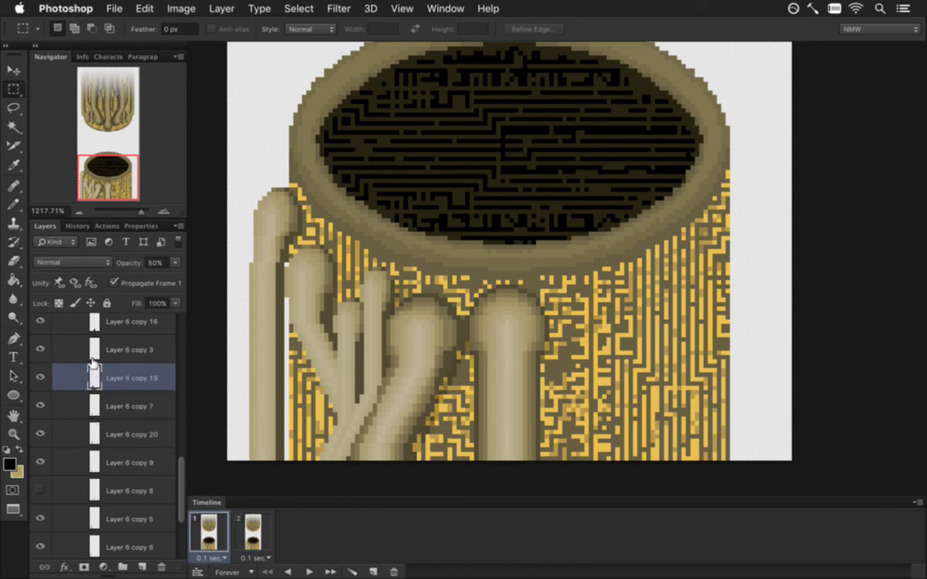
left_click_drag(92, 360, 95, 351)
left_click(94, 350, "ctrl")
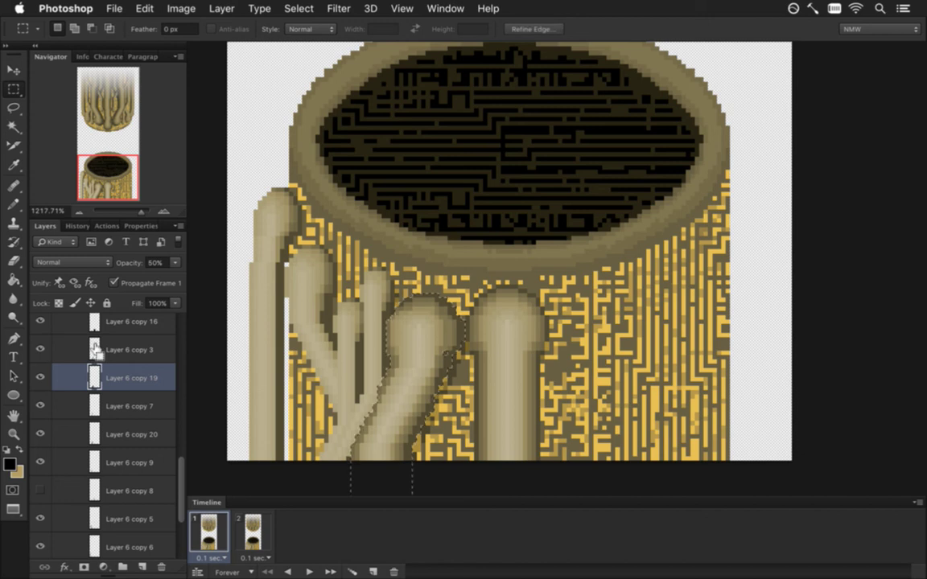
key("Left")
key("b")
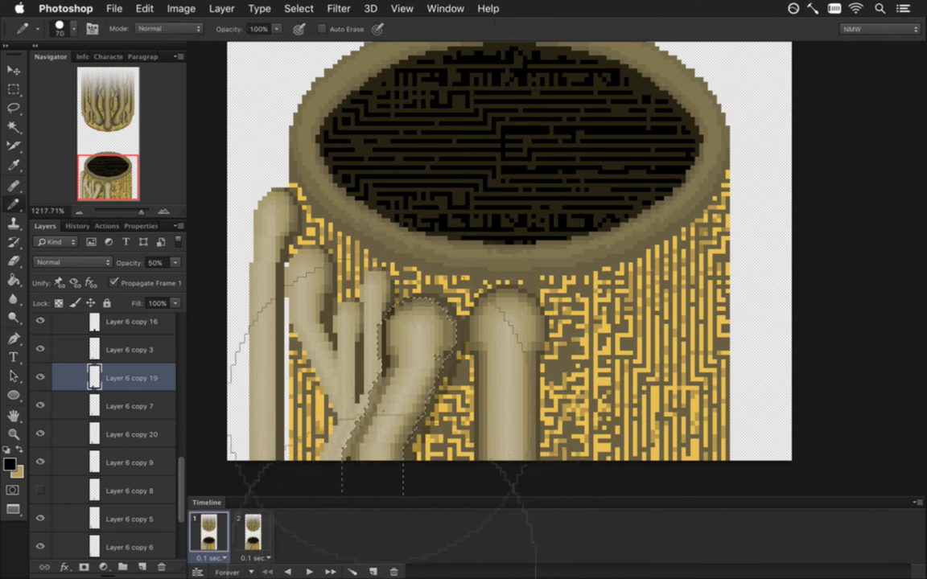
key("m")
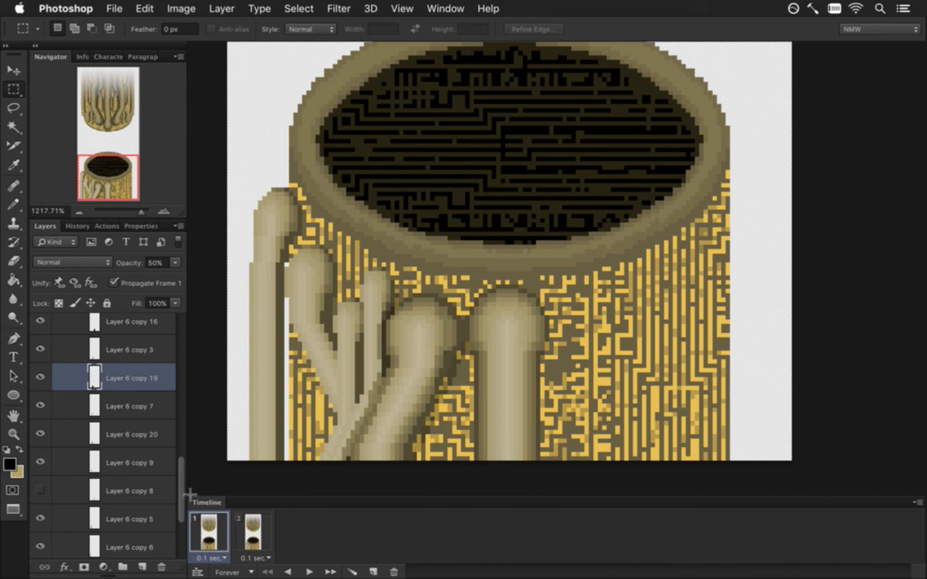
Step: On Layer 6 copy 20, paint black inside the thin pipe's outline shifted slightly left to extend its shadow, and deselect
left_click(91, 406)
left_click(41, 405)
left_click(41, 405)
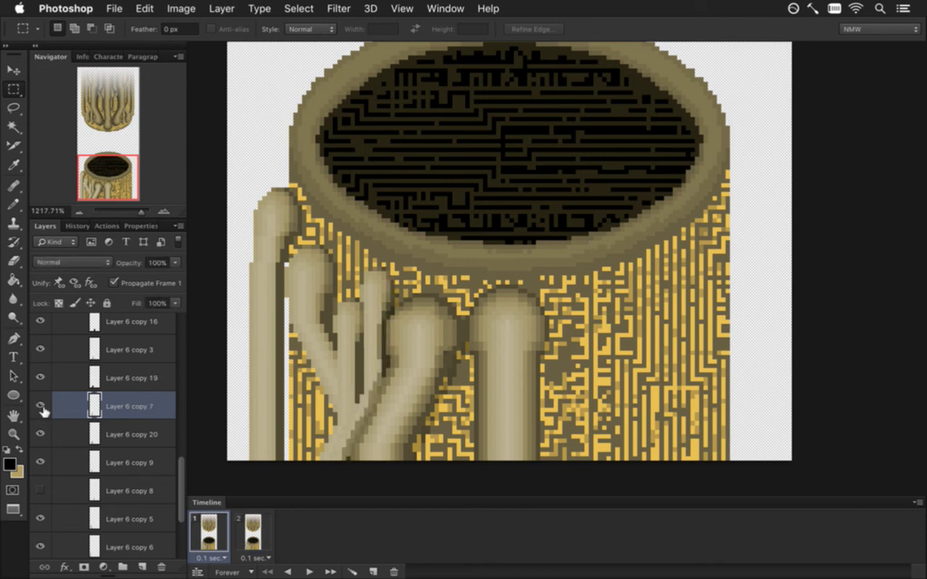
key("alt+bracketleft")
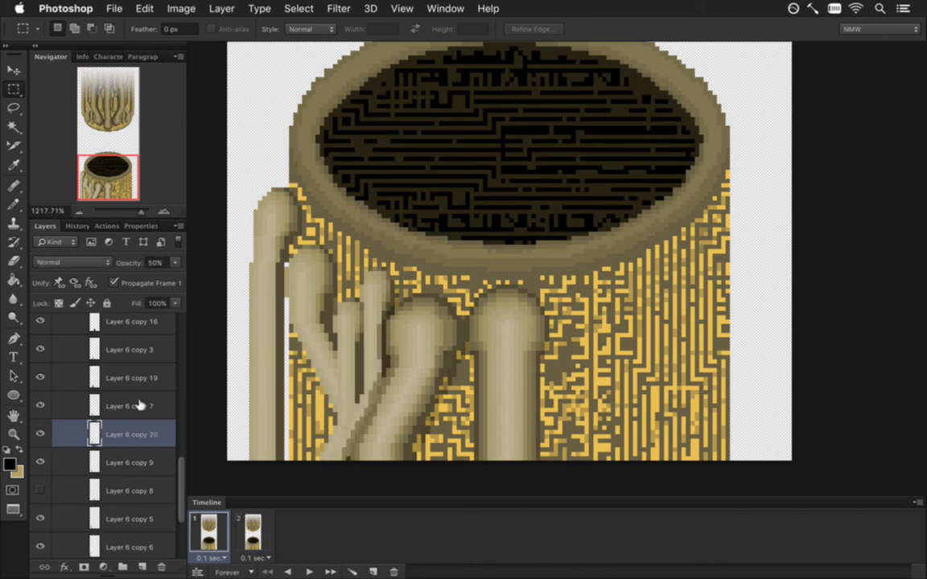
left_click(93, 375, "ctrl")
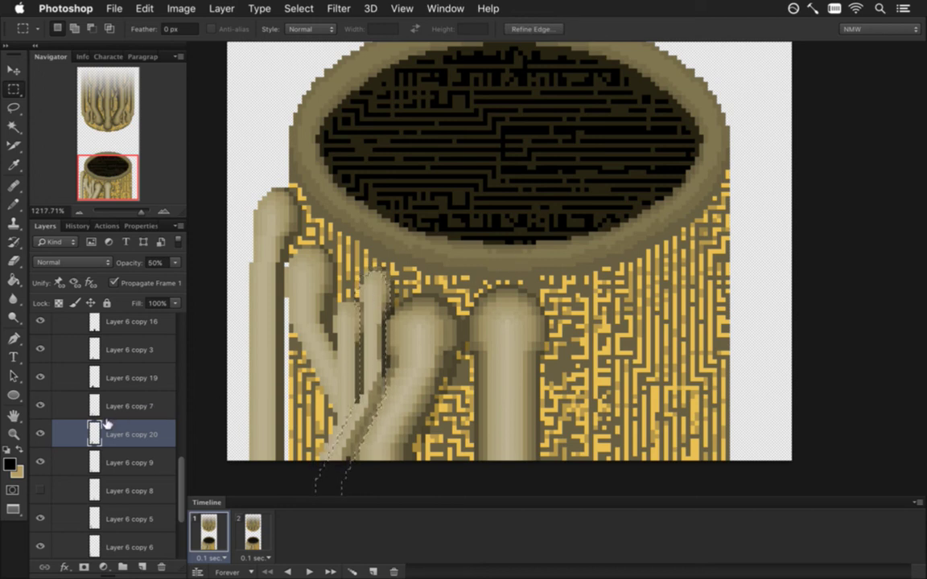
key("b")
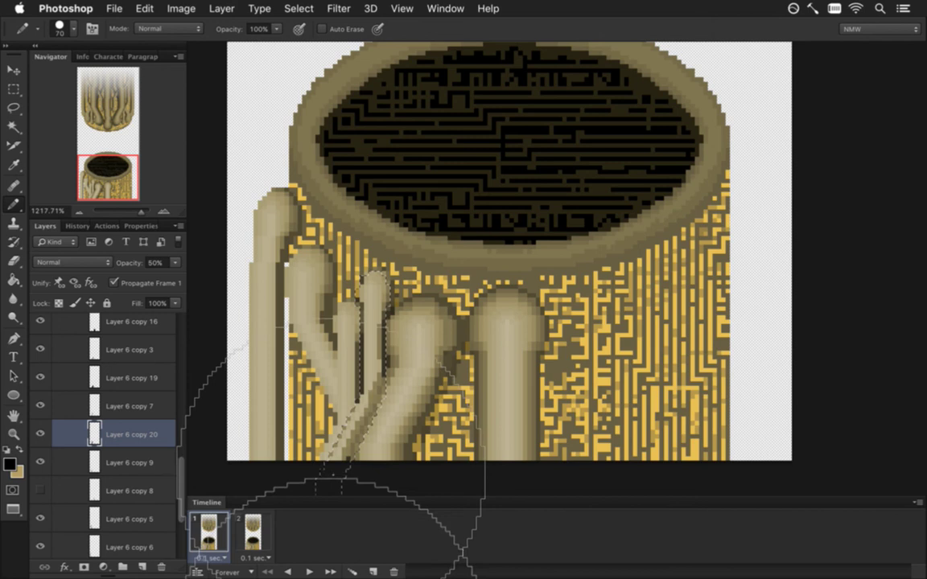
key("m")
key("ctrl+d")
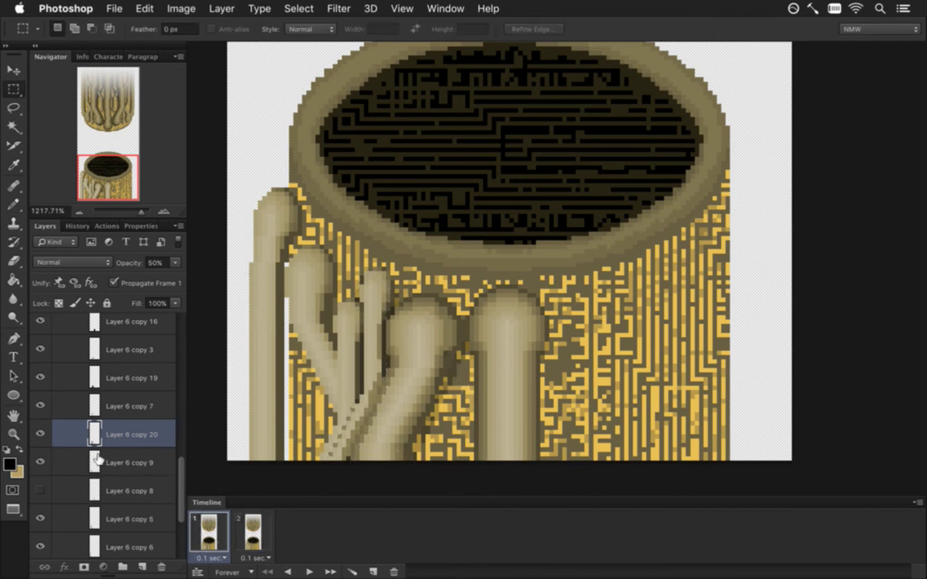
Step: Duplicate Layer 6 copy 9 directly beneath the original
left_click(47, 458)
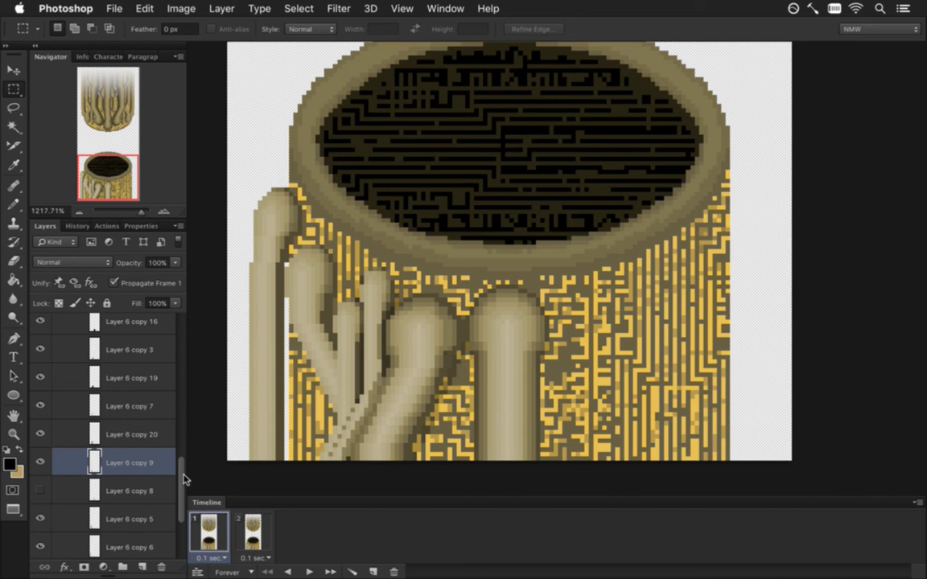
scroll(180, 486, "down", 2)
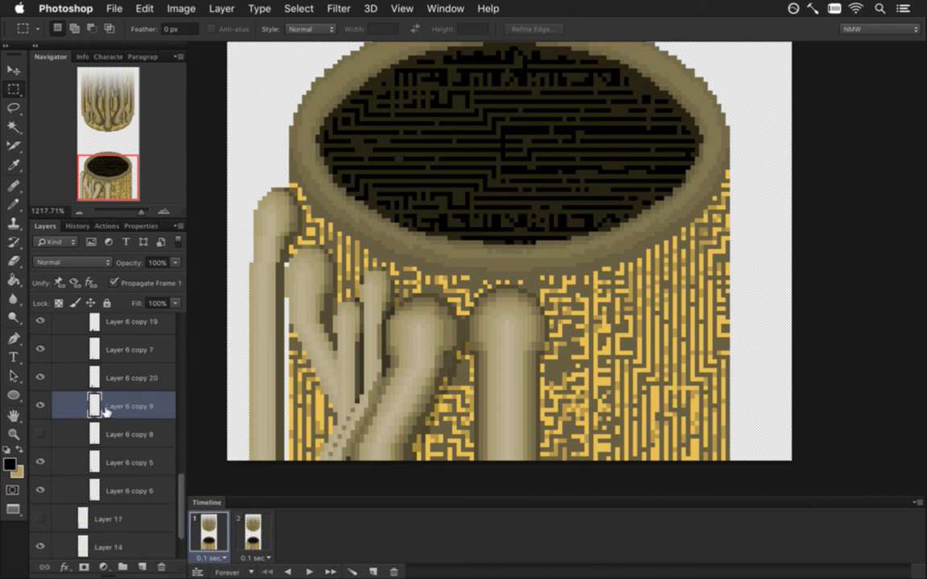
left_click_drag(109, 412, 103, 451)
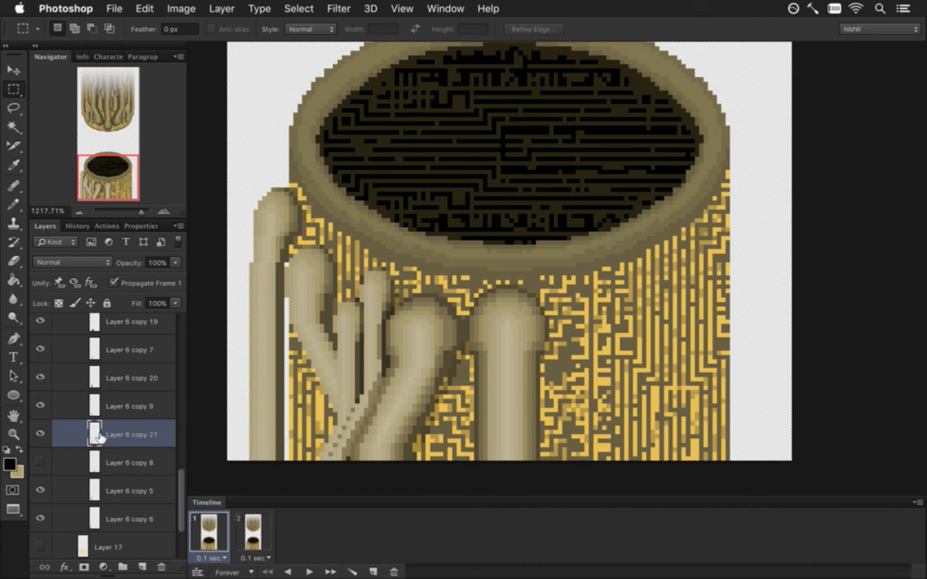
Step: Paint black shadows on both sides of the pipe on Layer 6 copy 21 through its shifted outline, deselect, and set opacity to 50%
left_click(95, 434, "super")
key("Right")
key("b")
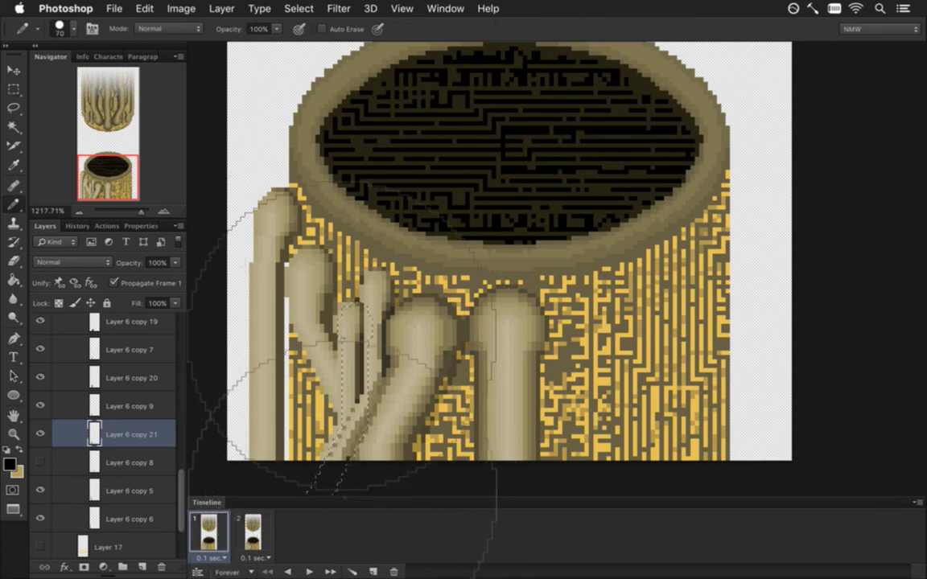
key("m")
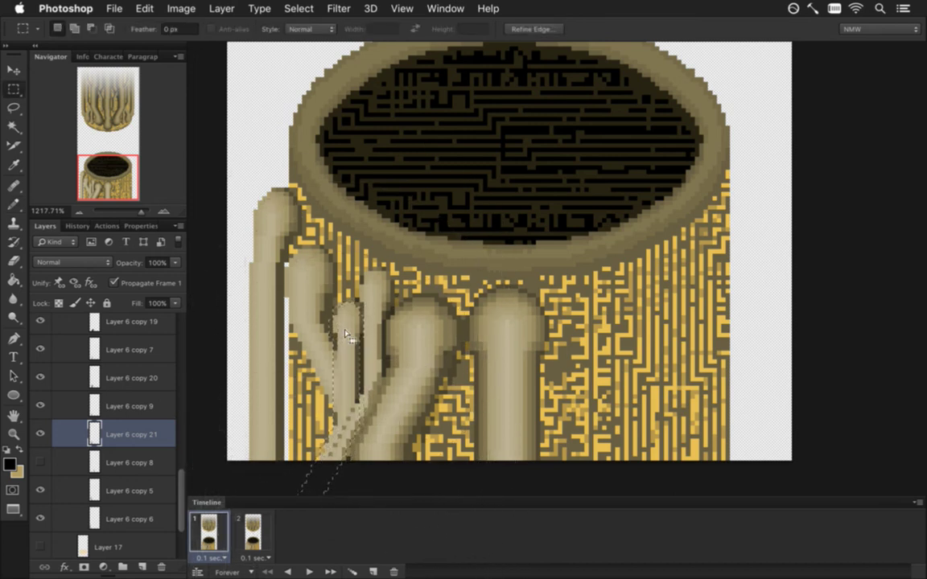
key("b")
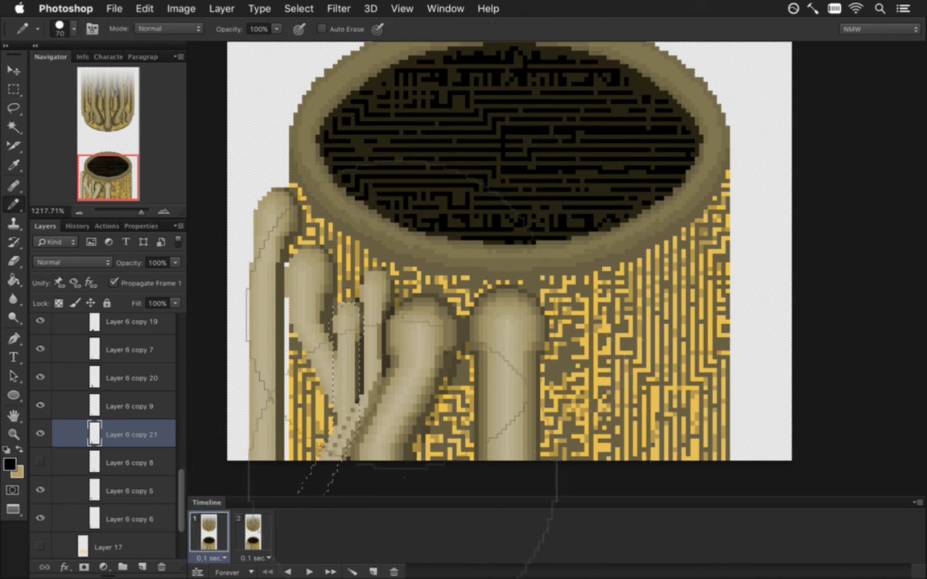
left_click(346, 451)
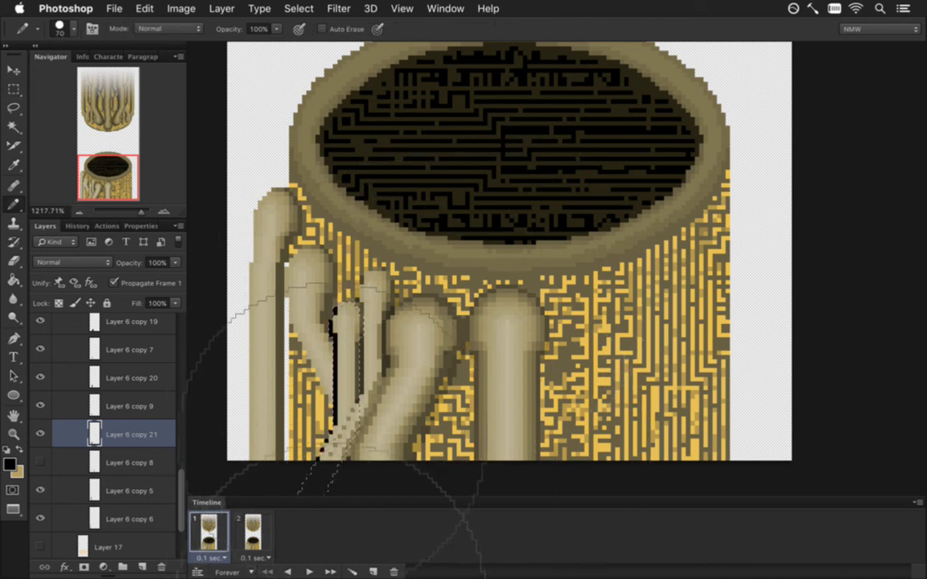
key("m")
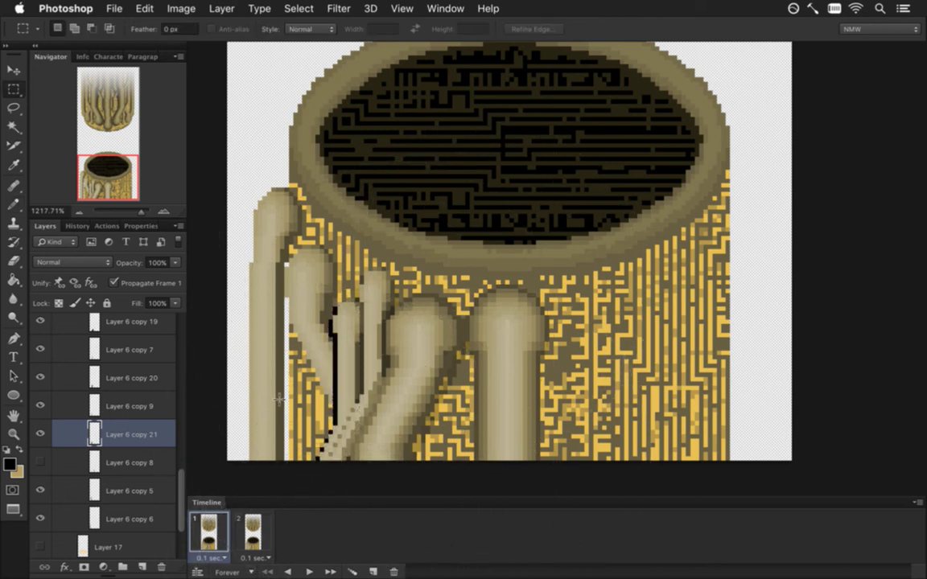
key("5")
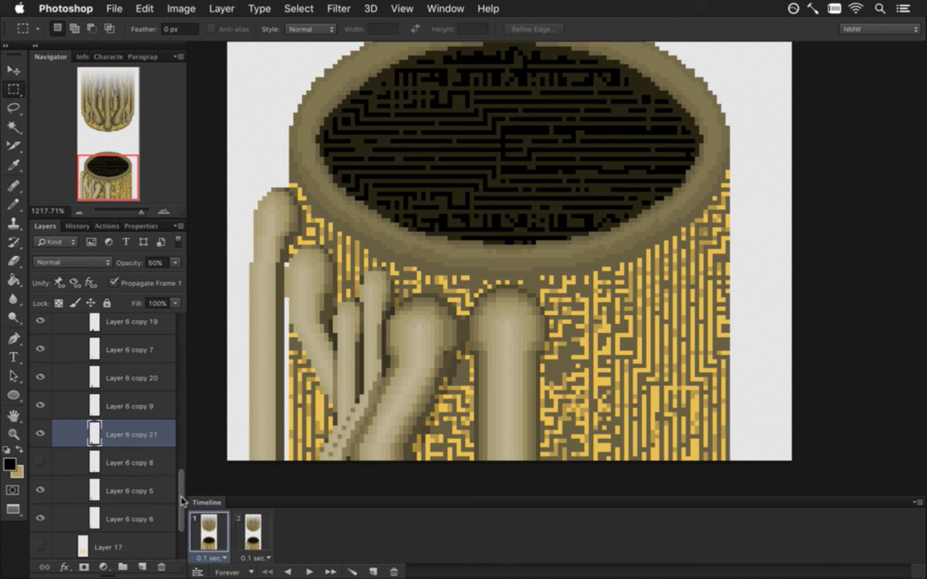
left_click_drag(184, 502, 184, 509)
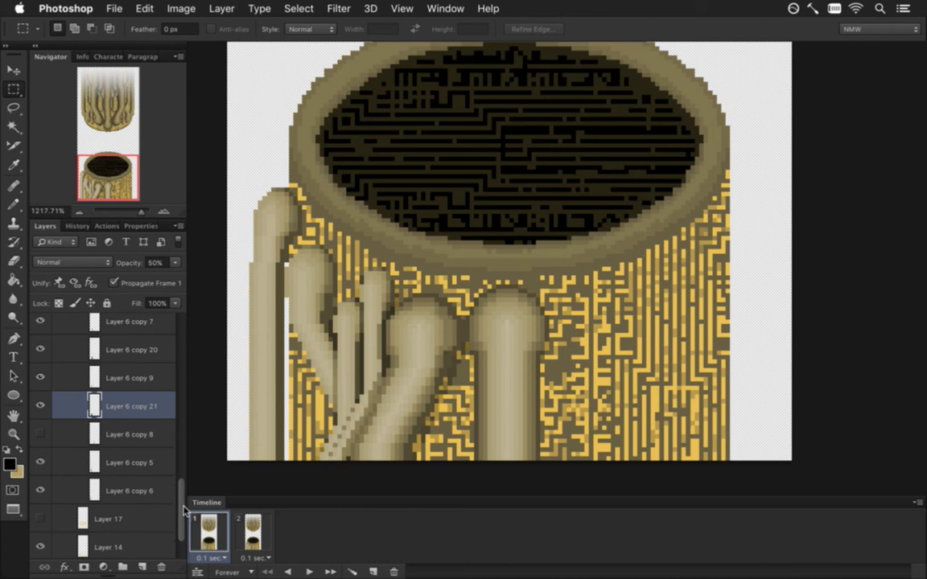
left_click_drag(184, 512, 184, 465)
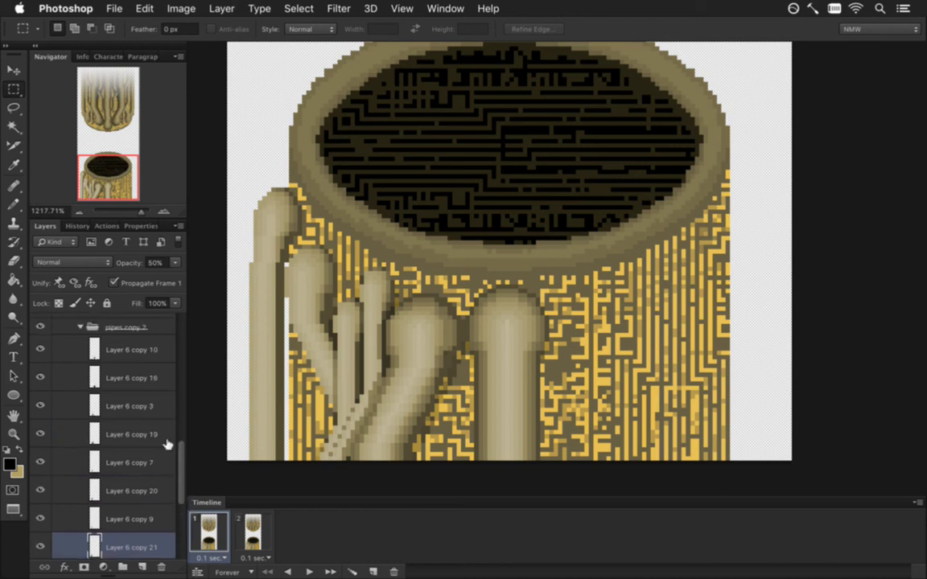
Step: Check which pipe artwork Layer 6 copy 19 and Layer 6 copy 3 hold by toggling layer visibility
left_click(64, 435)
left_click(41, 434)
left_click(40, 434)
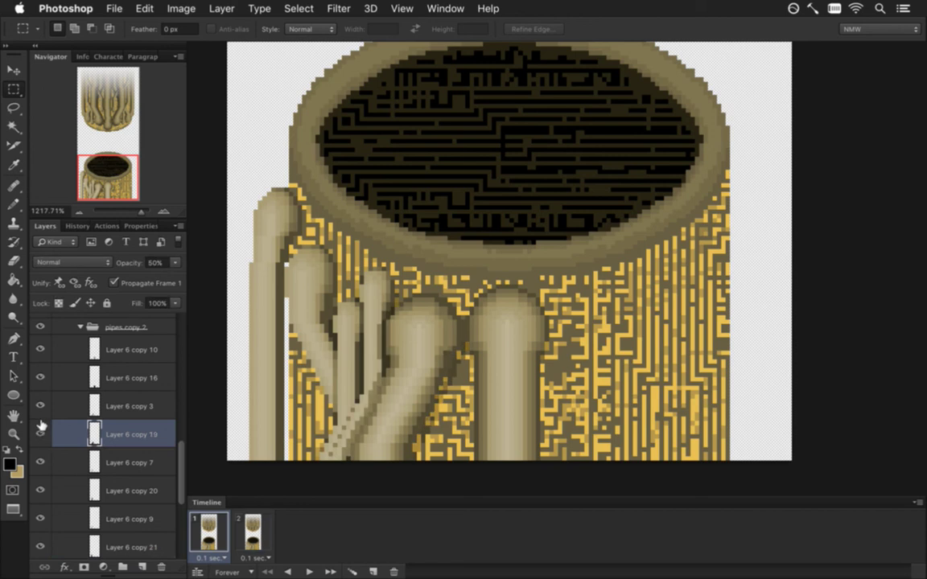
left_click(39, 406)
left_click(39, 407)
left_click(38, 406)
left_click(38, 406)
Step: Try to flip the lower end of the pipe on Layer 6 copy 7 horizontally and shift it to the right
left_click(97, 461)
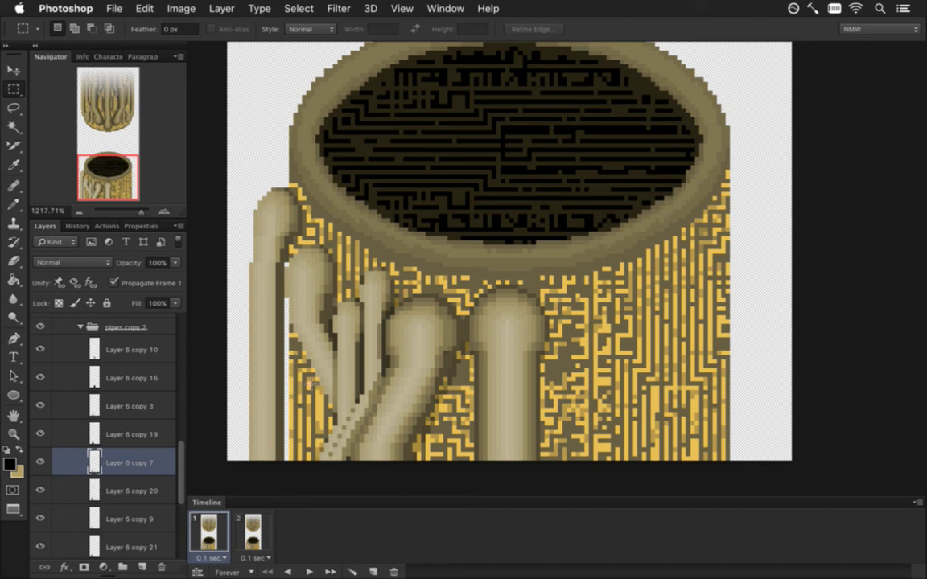
left_click_drag(281, 396, 431, 486)
key("v")
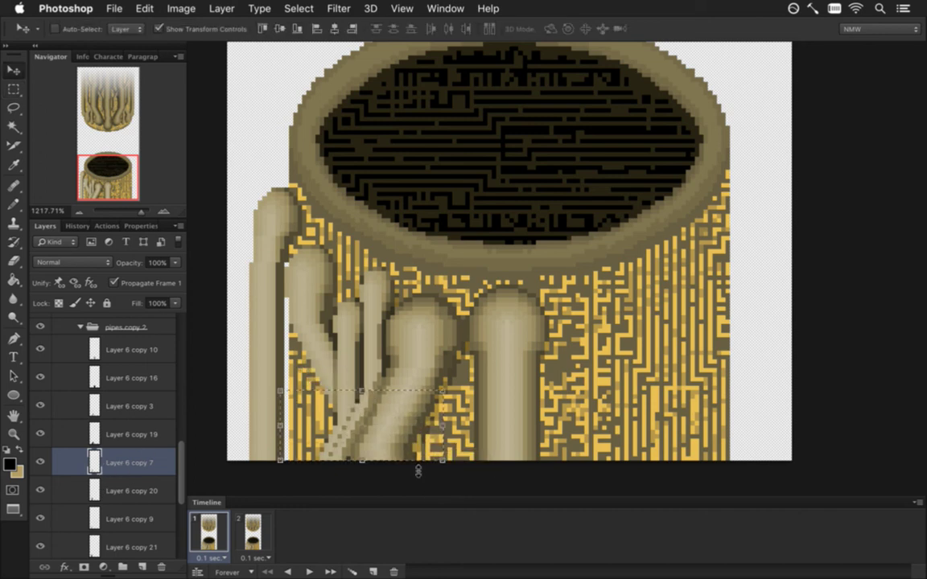
key("super+t")
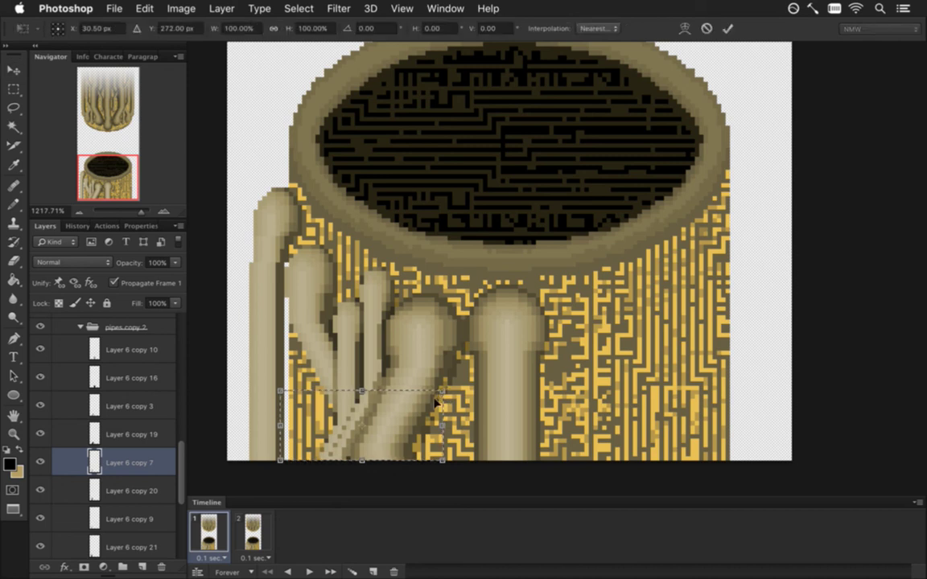
right_click(416, 416)
left_click(455, 552)
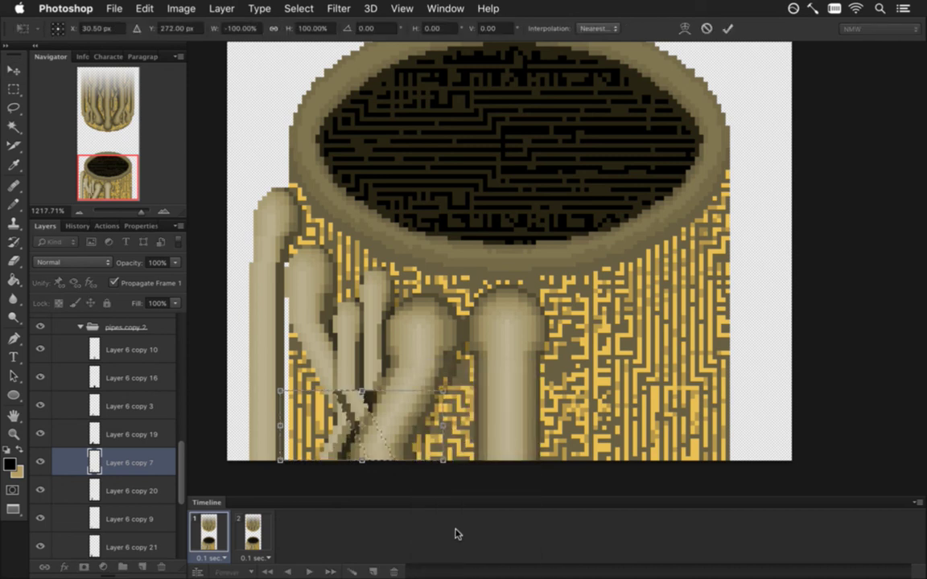
key("Right")
key("Right")
key("Right")
key("Right")
key("Right")
key("Right")
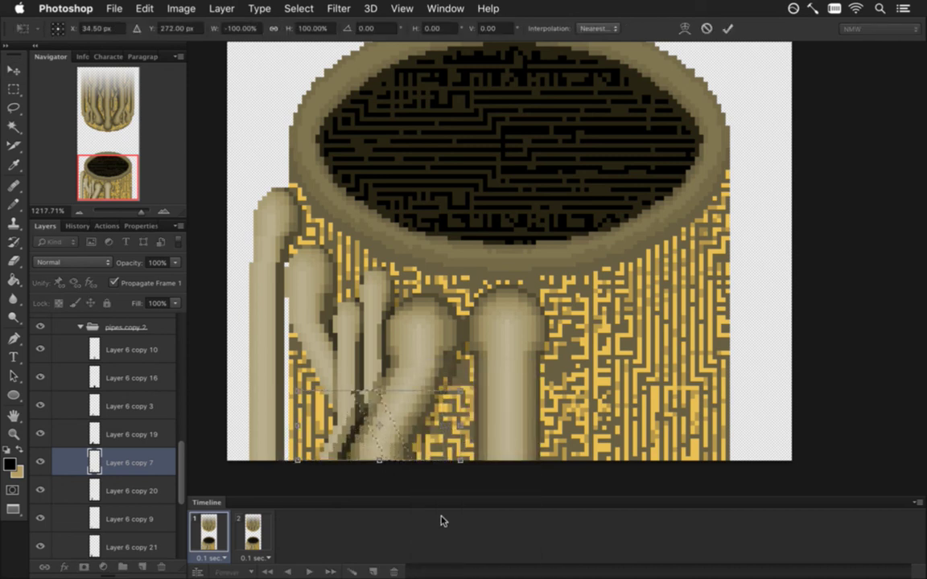
key("Left")
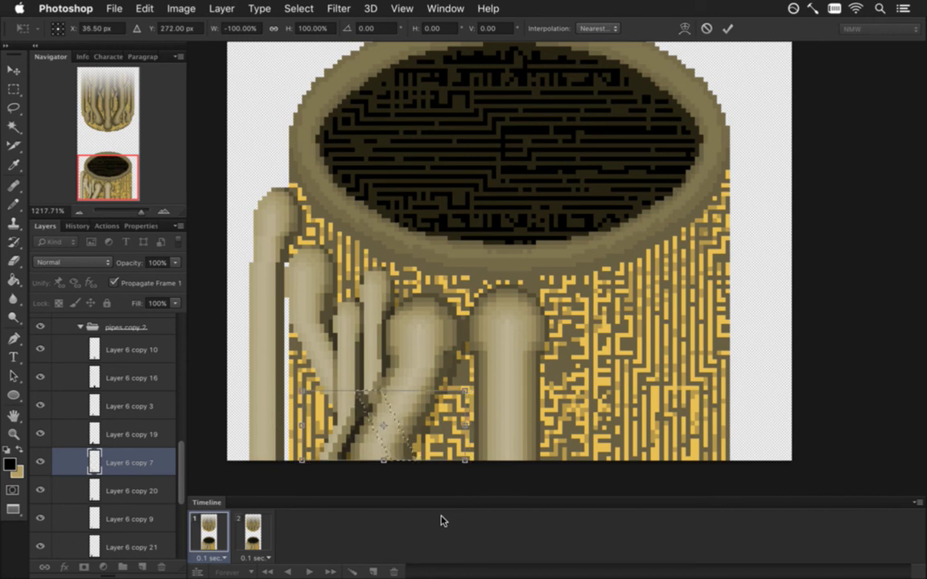
key("Right")
key("Right")
key("Right")
key("Right")
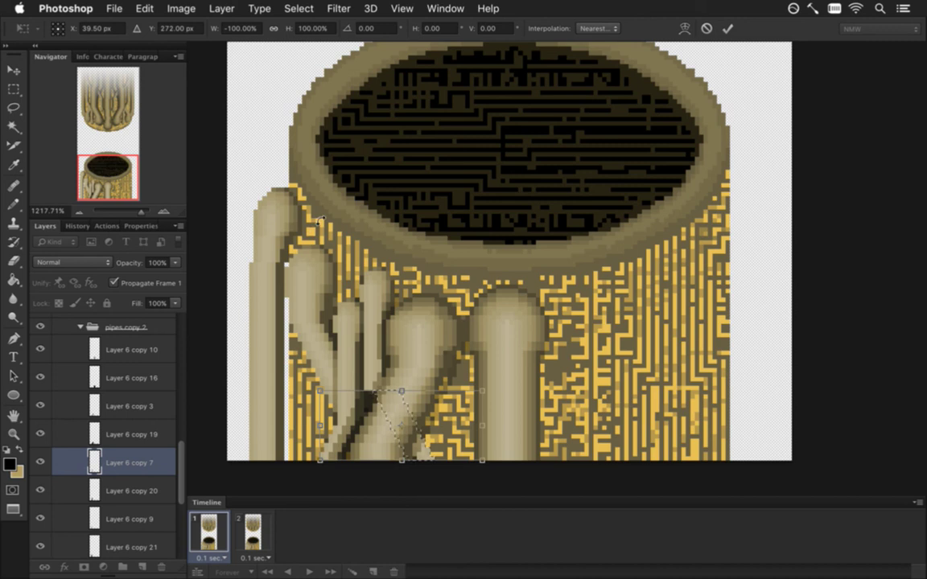
key("Escape")
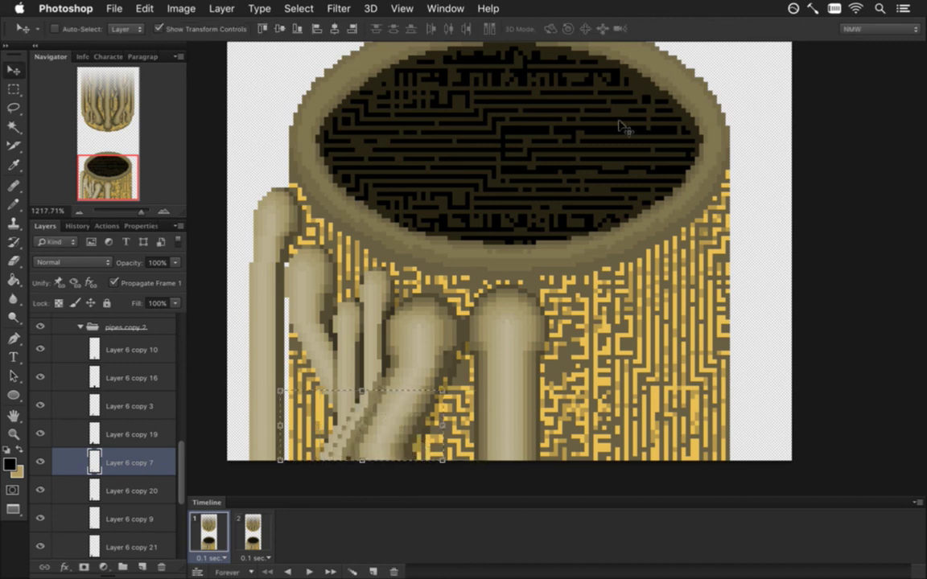
left_click(312, 310)
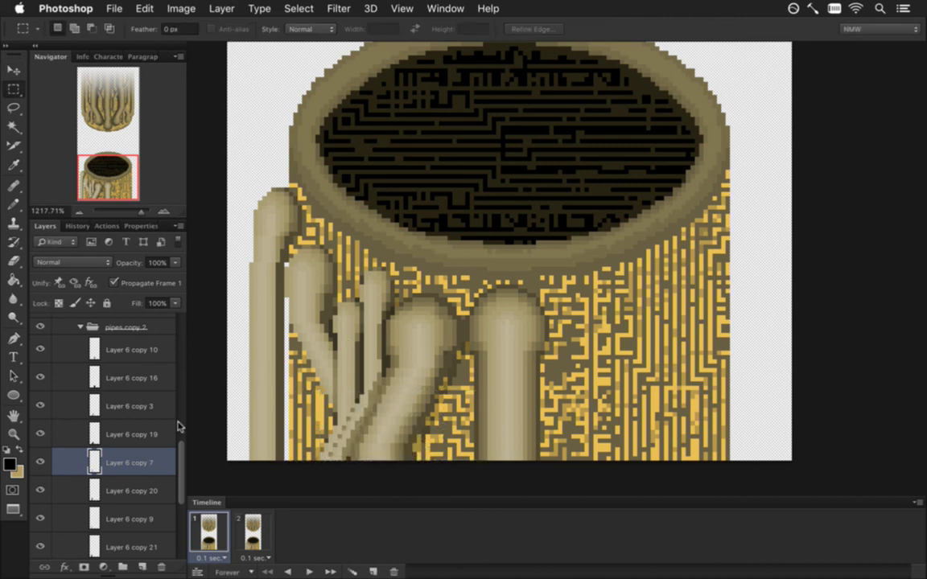
Step: Preview the dark shading of Layer 8 copy 28 over the column, and hide it again
left_click_drag(182, 457, 182, 404)
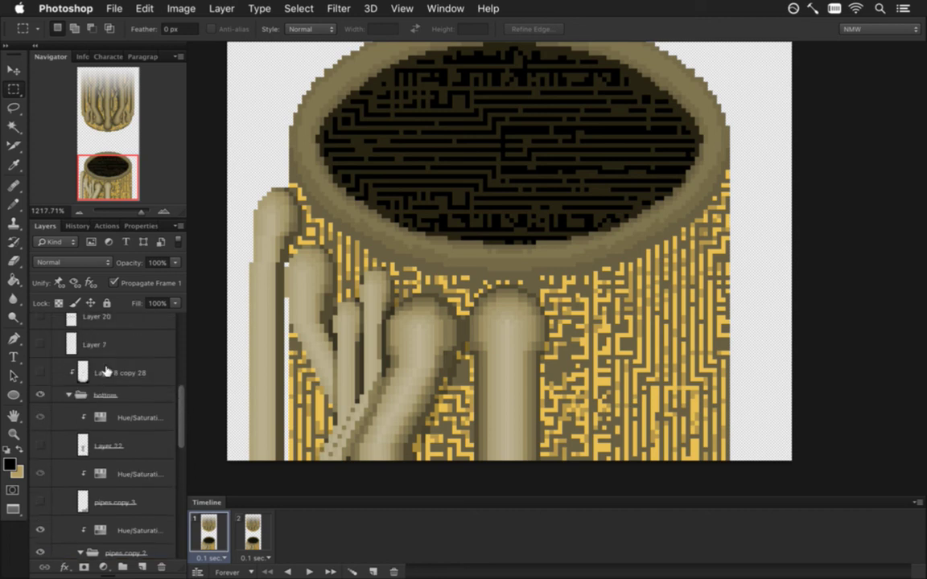
left_click(41, 370)
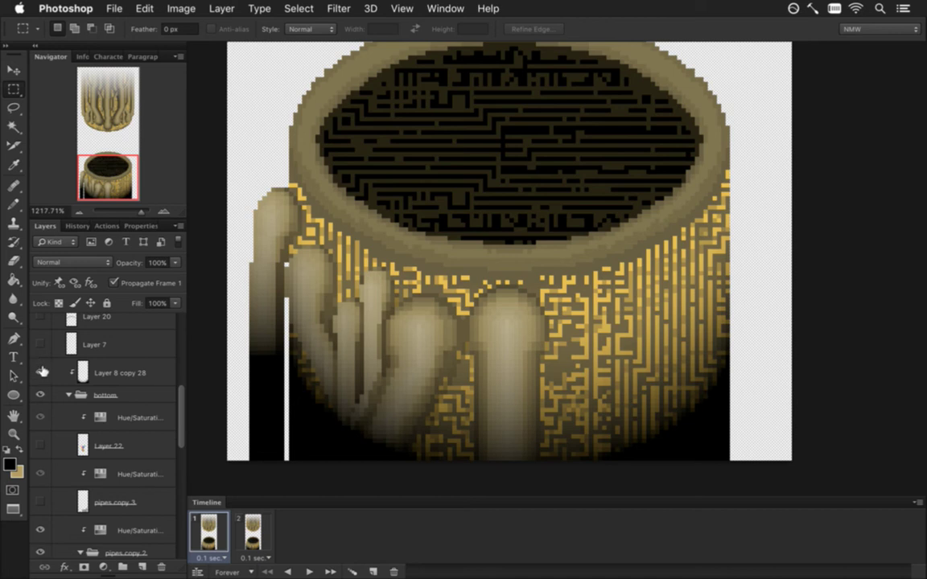
left_click(41, 372)
left_click_drag(180, 406, 184, 505)
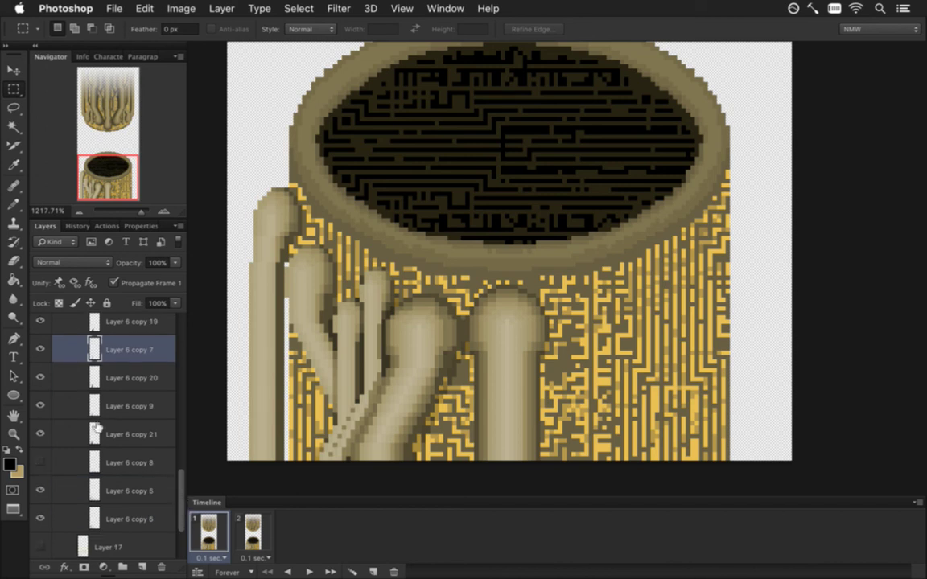
Step: Identify the curved pipe's layer, Layer 6 copy 5, and duplicate it directly beneath the original
left_click(60, 430)
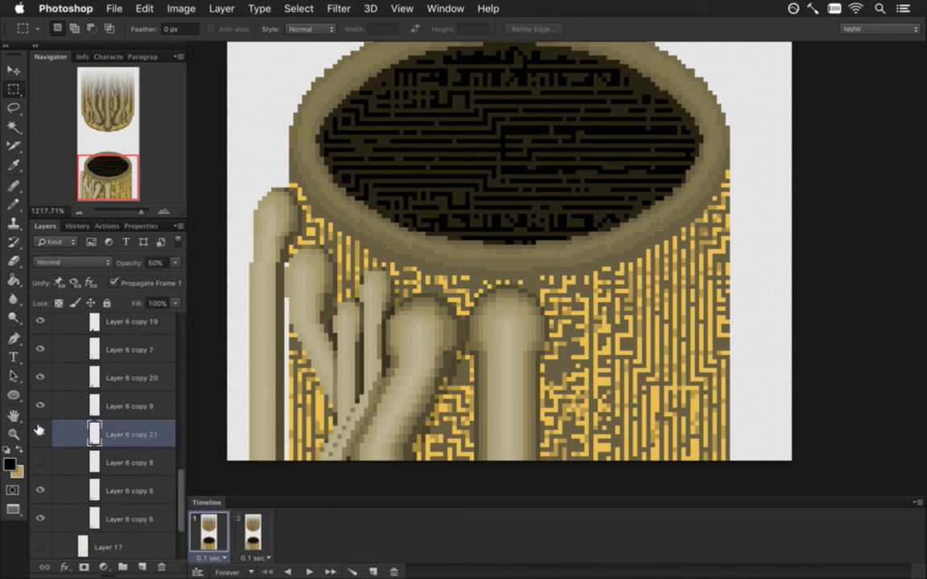
left_click(49, 488)
left_click(40, 489)
left_click(41, 490)
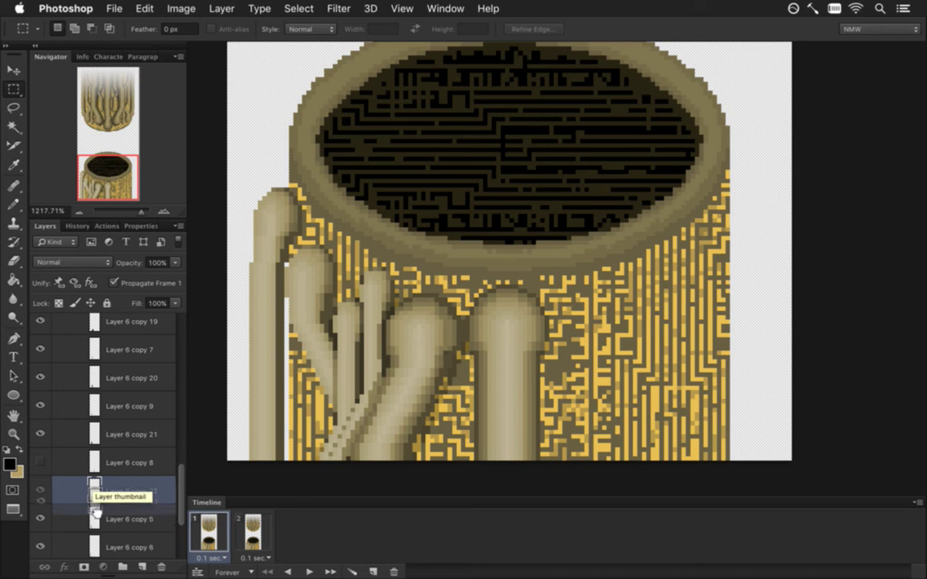
left_click_drag(94, 491, 113, 524)
Step: On Layer 6 copy 22, paint black inside the curved pipe's outline shifted slightly left, deselect, and set the opacity to 50%
left_click(94, 519, "ctrl")
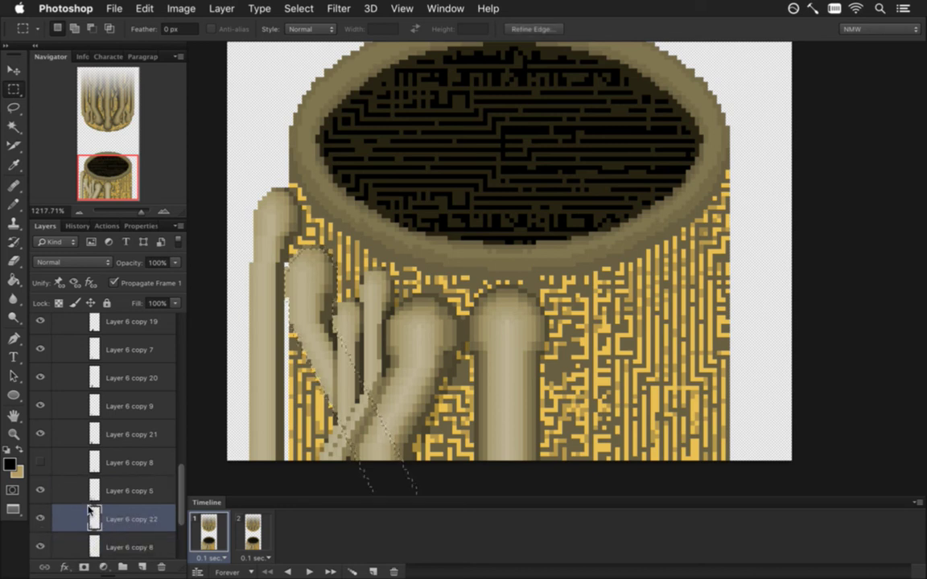
key("b")
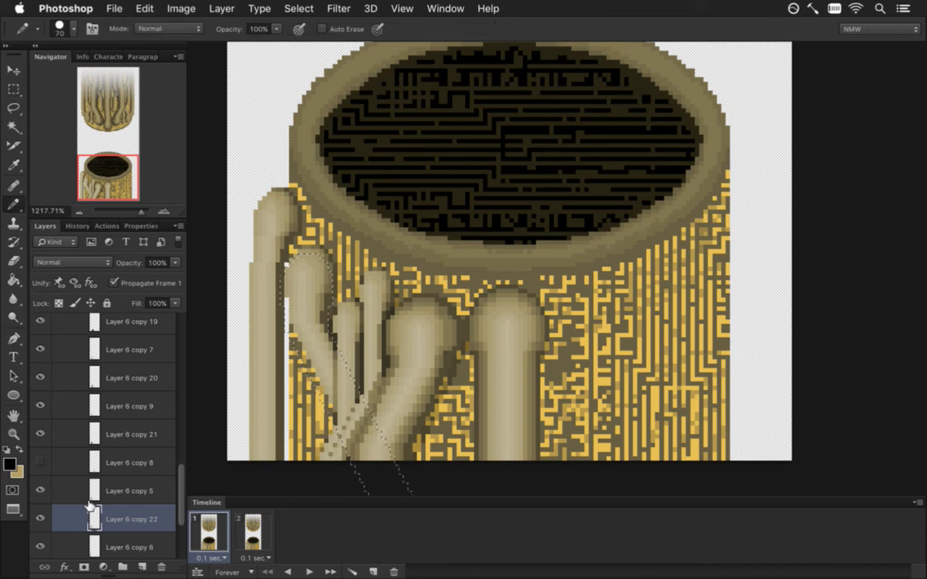
left_click(333, 370)
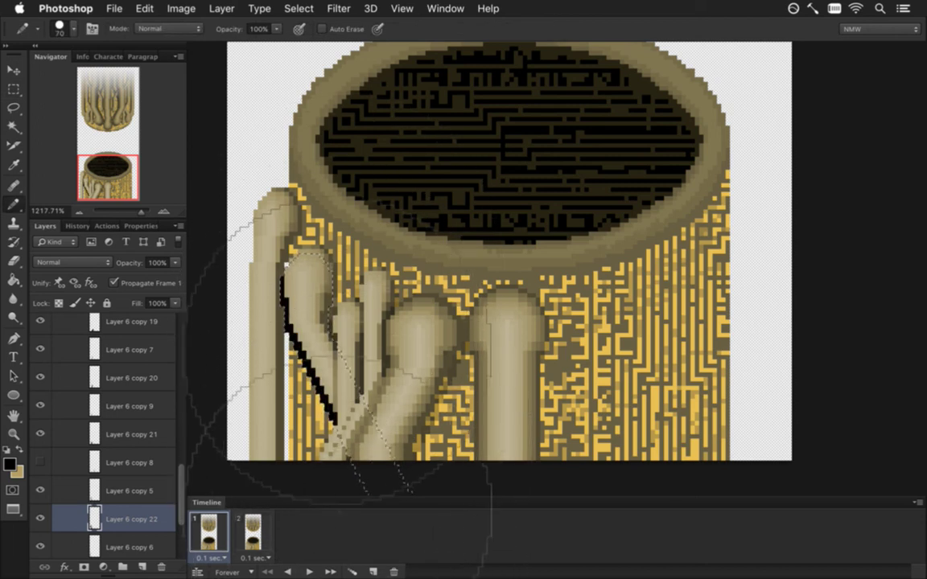
key("m")
left_click(283, 345)
key("5")
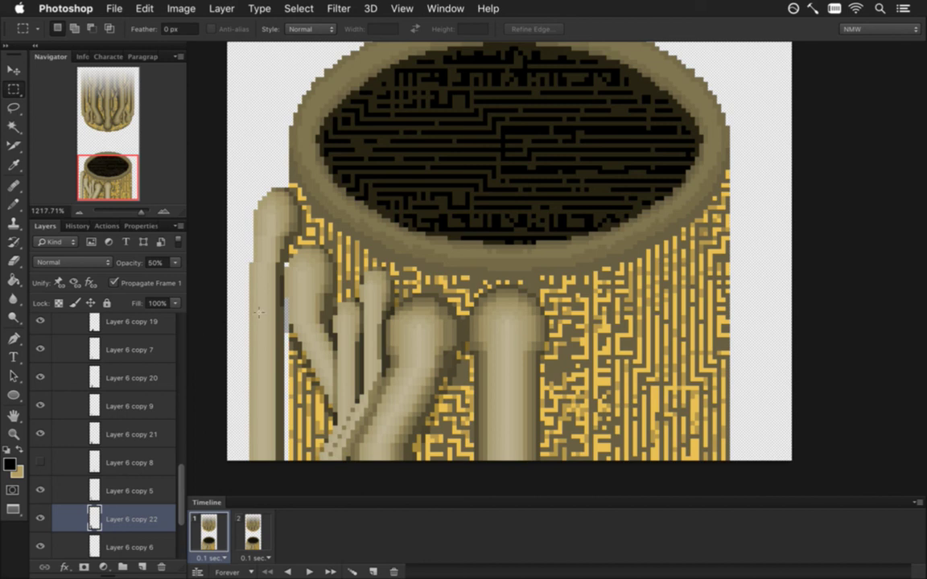
key("e")
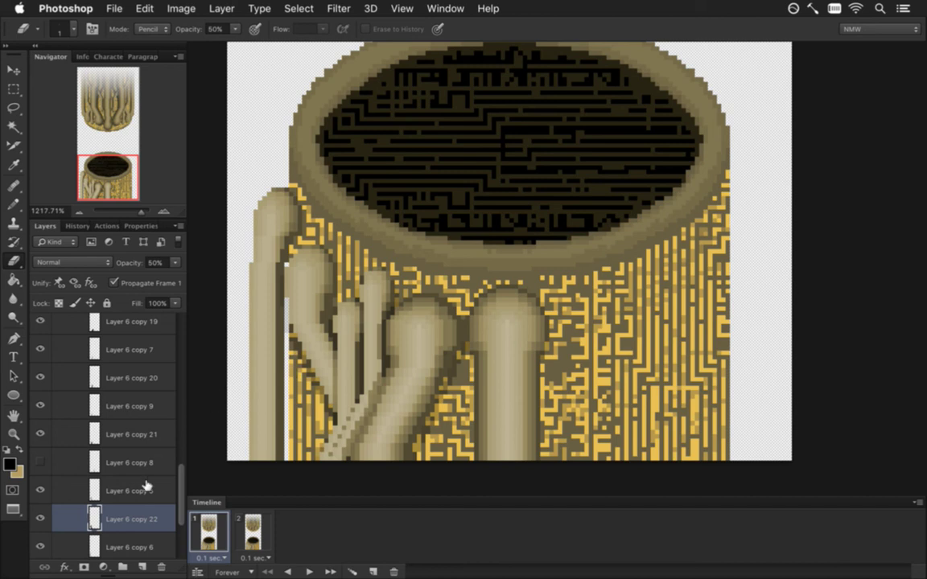
Step: Identify the outermost left pipe's layer, Layer 6 copy 6, and duplicate it directly beneath the original
scroll(166, 451, "down", 3)
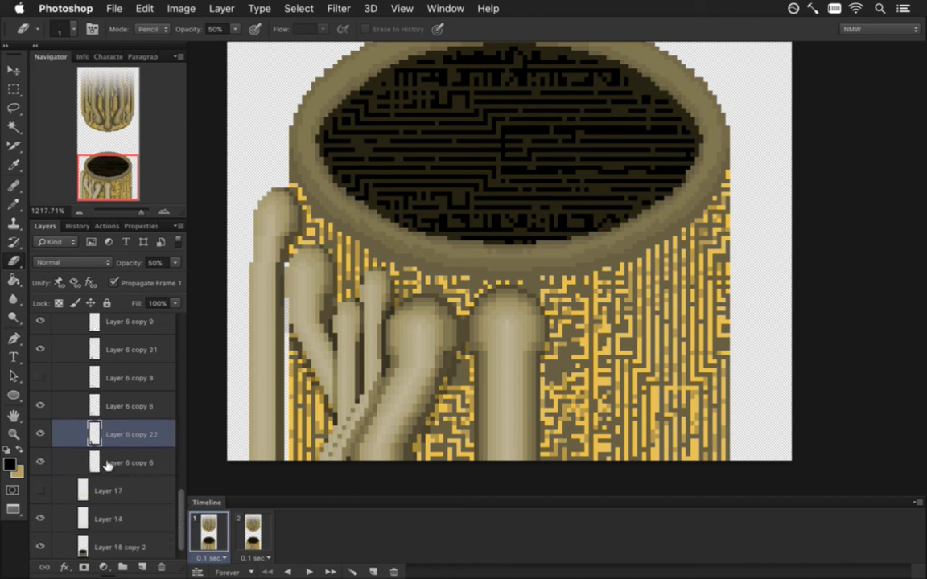
left_click(72, 462)
left_click(41, 463)
left_click(40, 462)
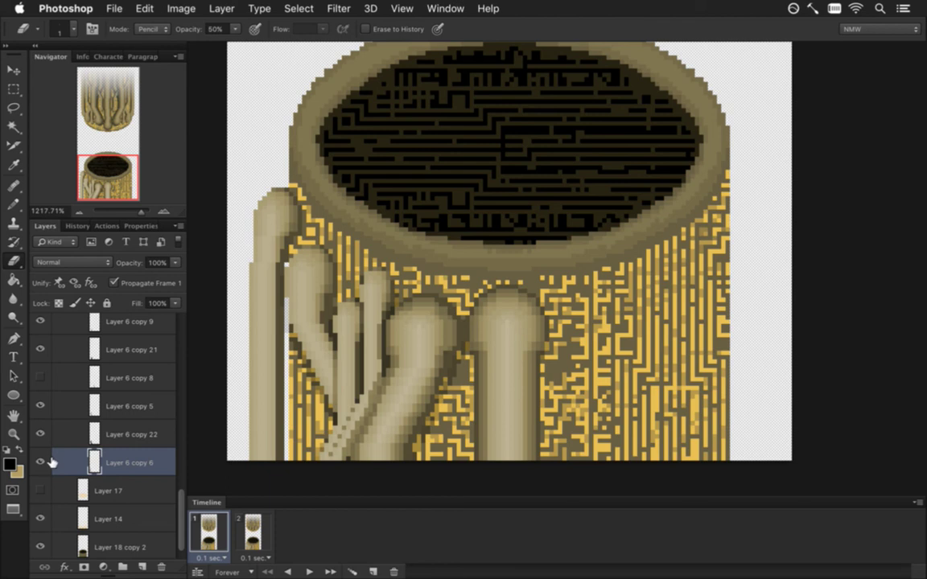
scroll(180, 528, "down", 1)
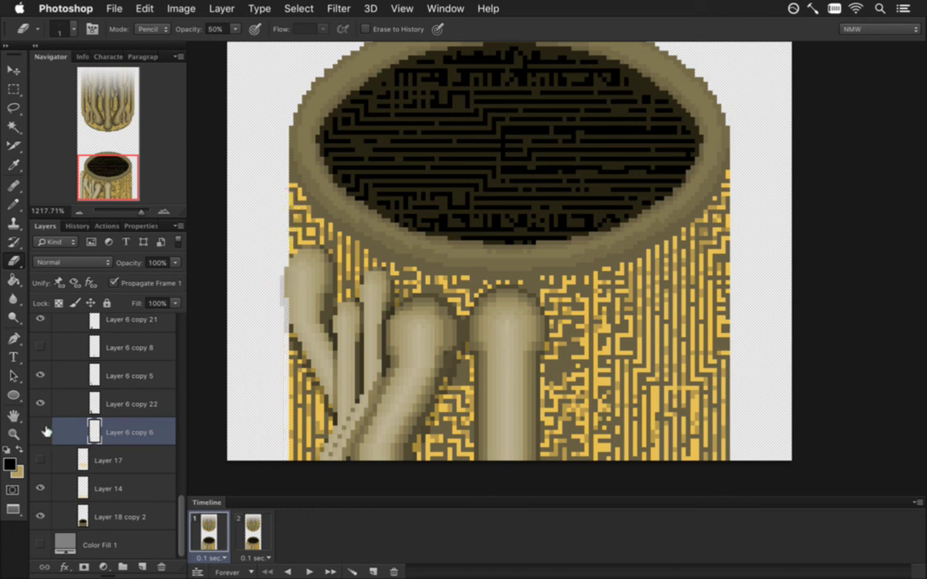
left_click_drag(95, 432, 99, 460)
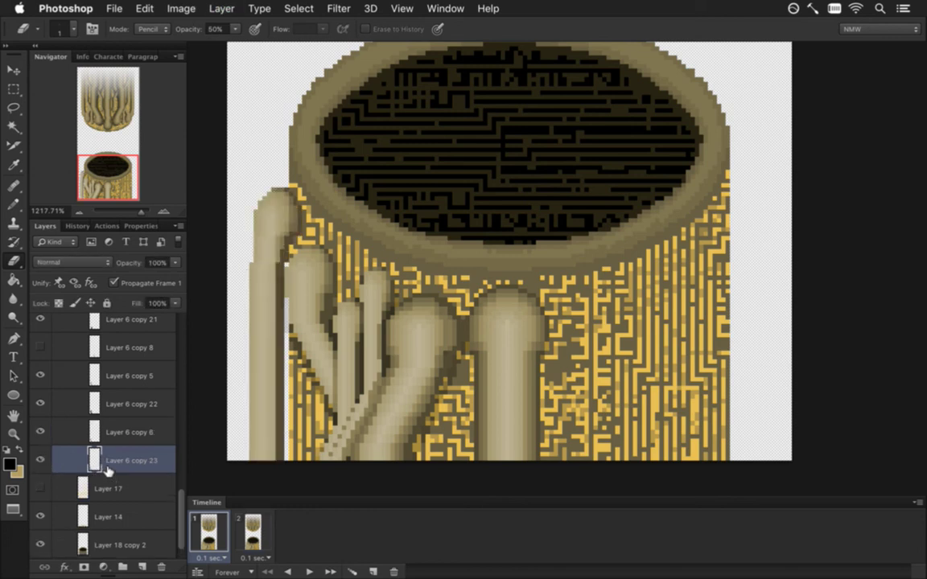
Step: On Layer 6 copy 23, paint black along the pipe's right side through its outline shifted slightly right, deselect, and set opacity to 50%
left_click(94, 458, "super")
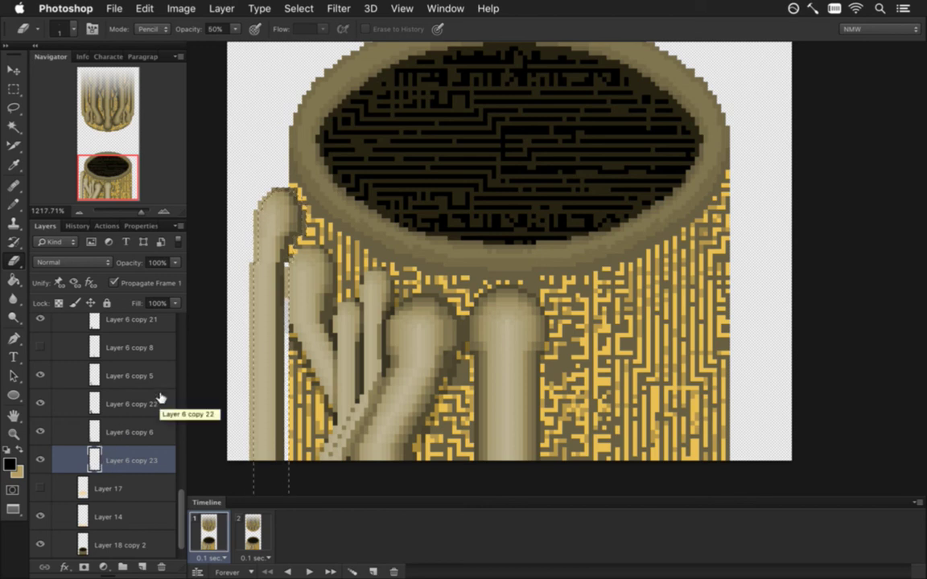
key("b")
mouse_move(310, 196)
left_mouse_down()
mouse_move(305, 261)
mouse_move(310, 450)
left_mouse_up()
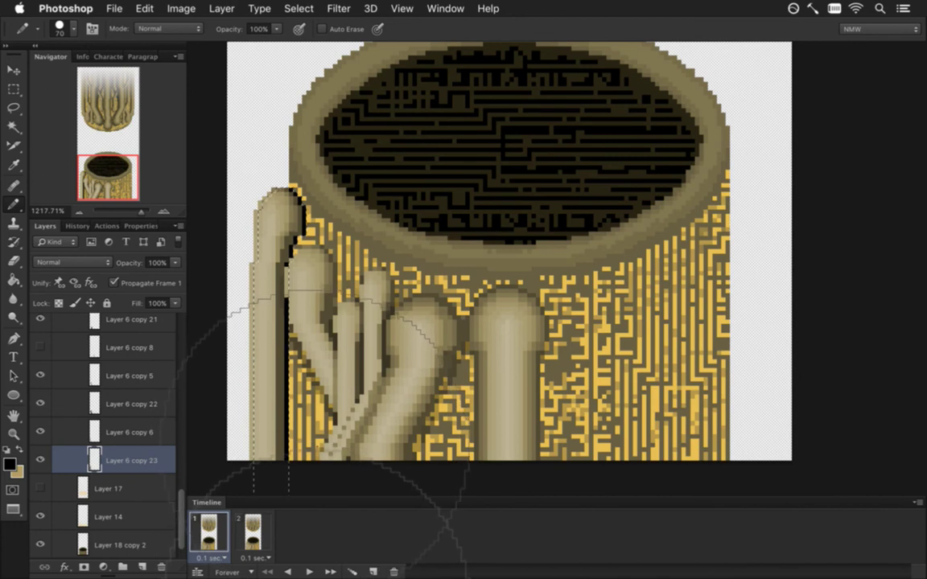
key("m")
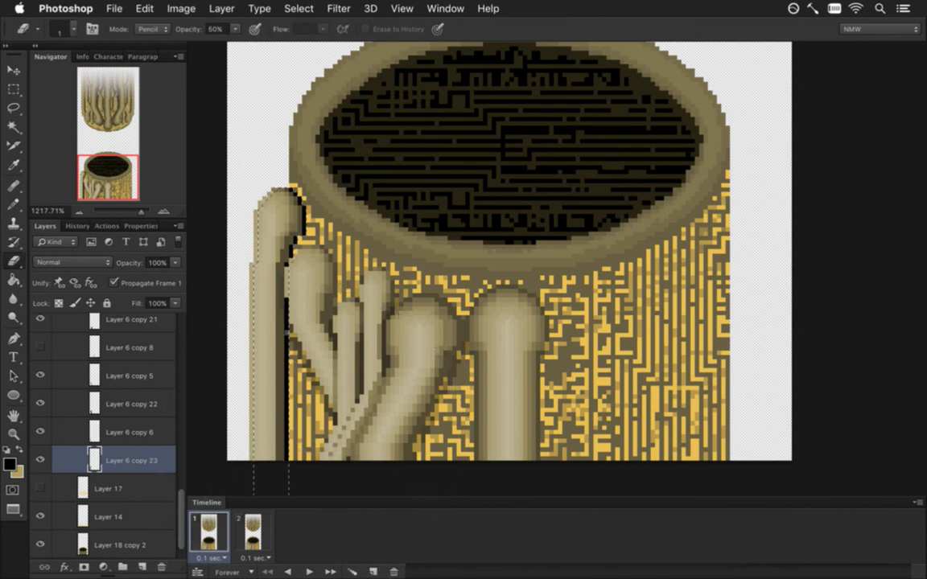
key("m")
key("v")
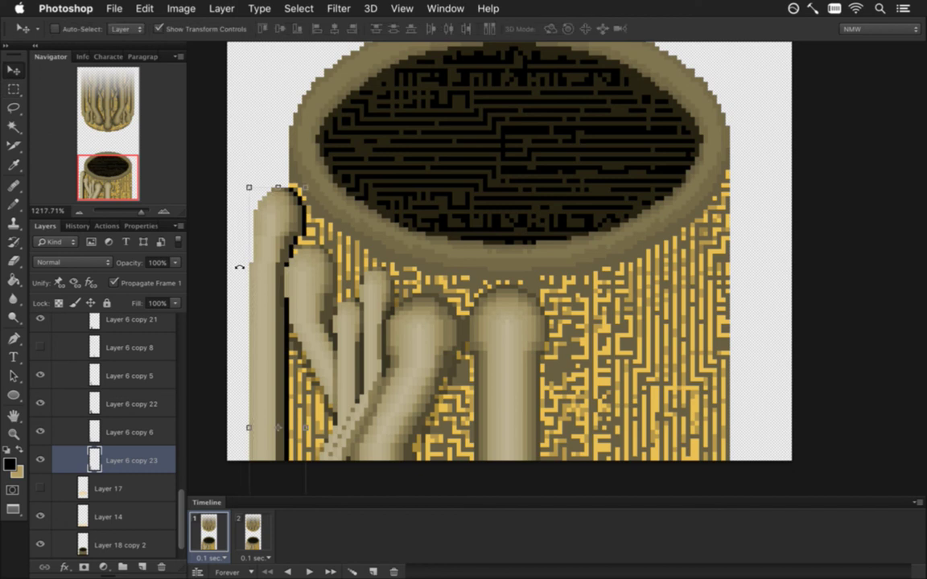
key("5")
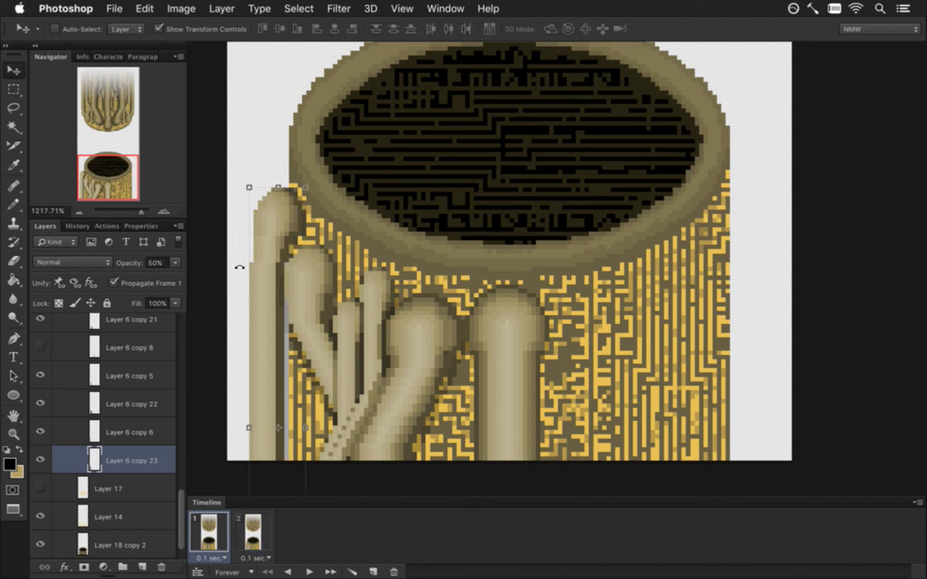
key("m")
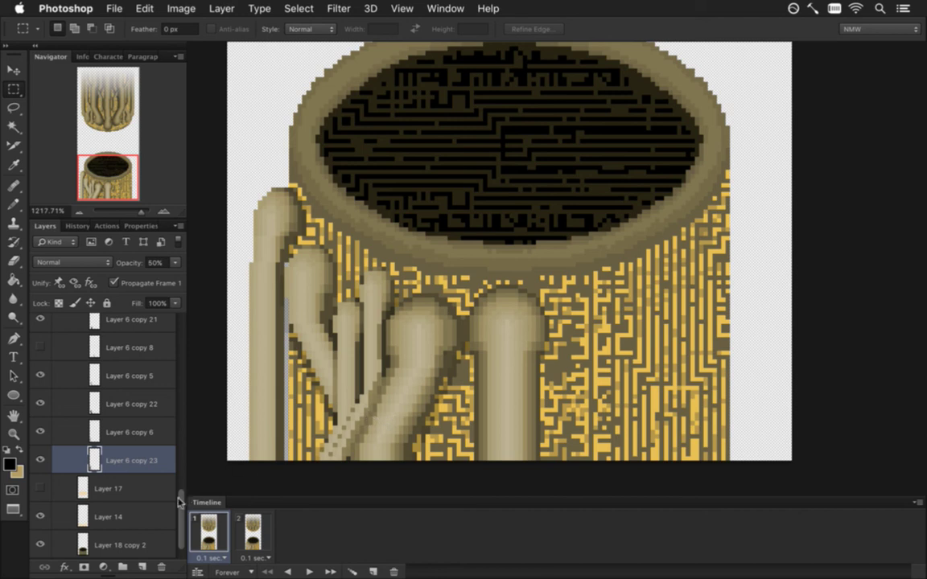
Step: Check which pipes Layer 6 copy 10 and Layer 6 copy 3 hold by toggling their visibility
scroll(180, 491, "down", 1)
scroll(184, 503, "up", 3)
scroll(169, 434, "up", 5)
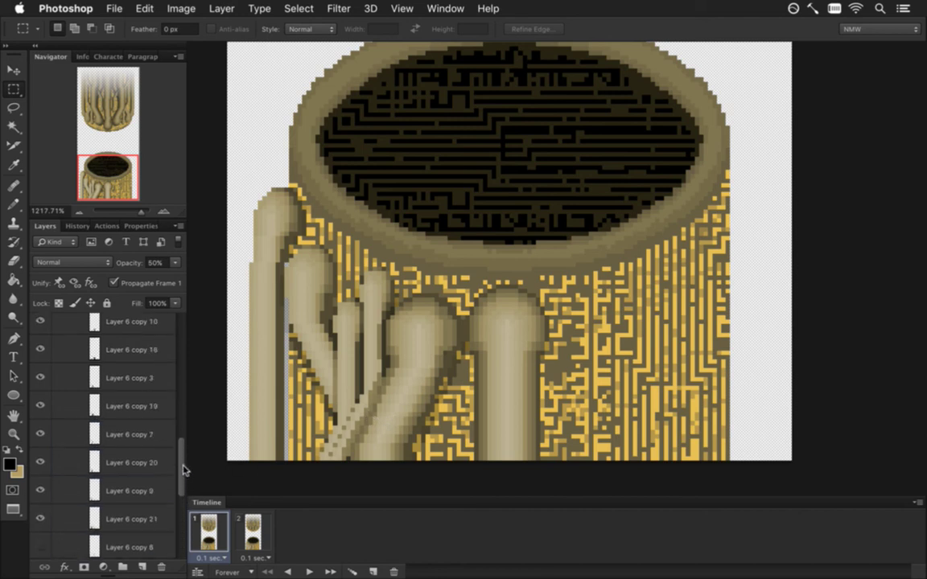
left_click(90, 374)
left_click(41, 374)
left_click(41, 378)
left_click(41, 433)
left_click(42, 433)
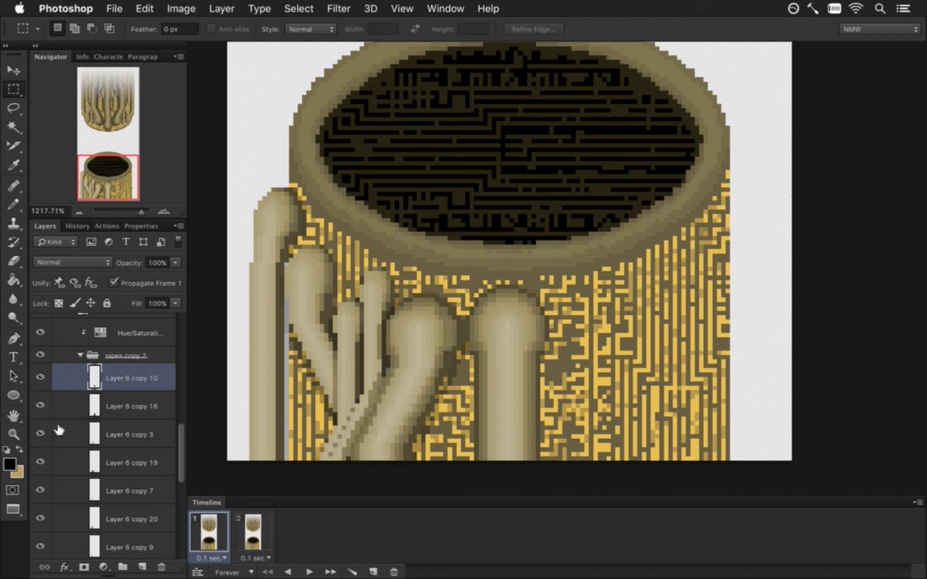
Step: On Layer 6 copy 3, try bending the thick curved pipe's lower end by shifting successive lower sections to the right
left_click(112, 434)
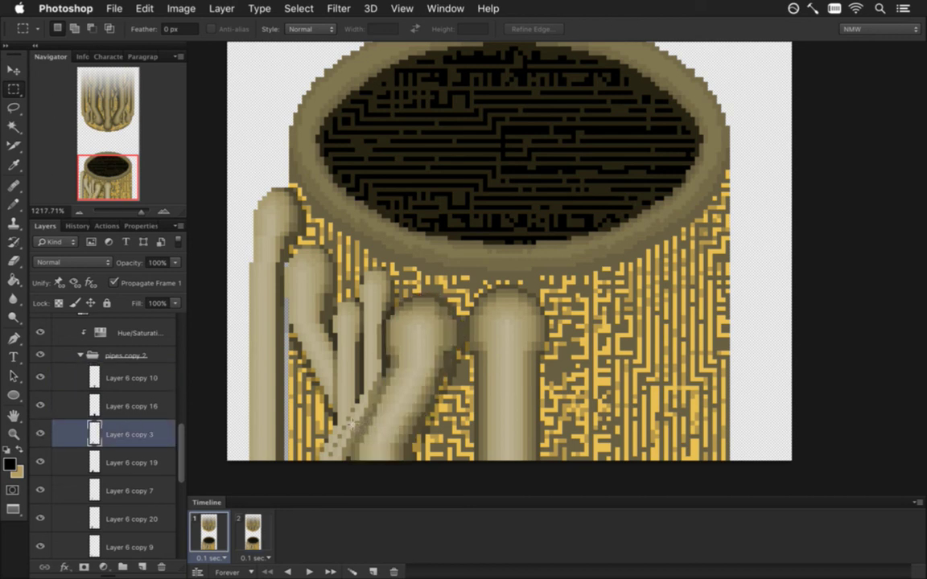
left_click_drag(335, 416, 447, 476)
key("v")
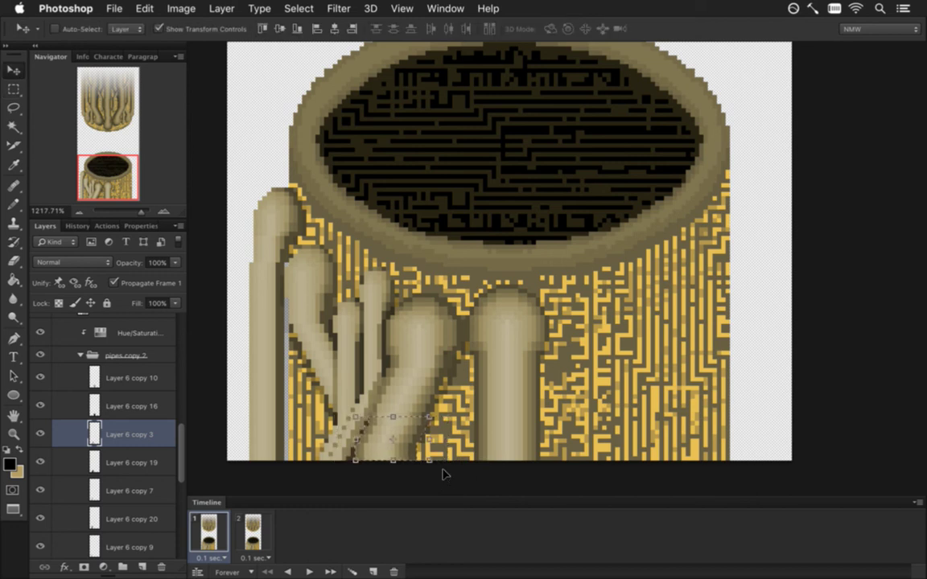
key("Right")
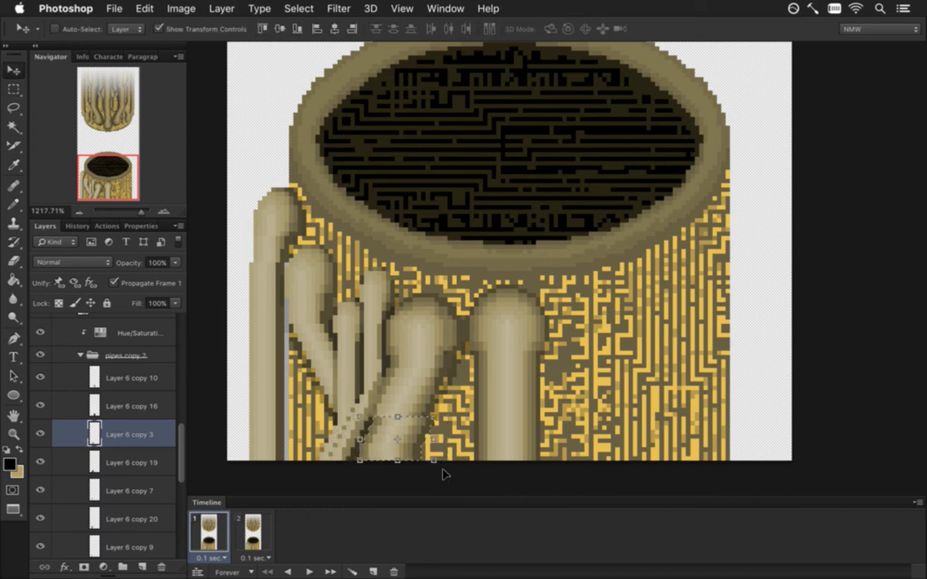
key("m")
key("ctrl+d")
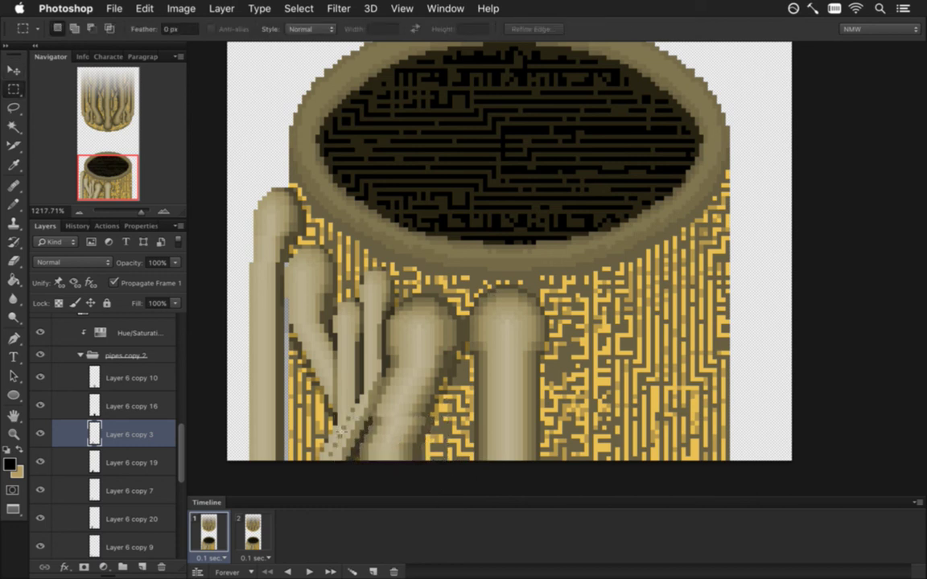
left_click_drag(396, 449, 446, 465)
key("v")
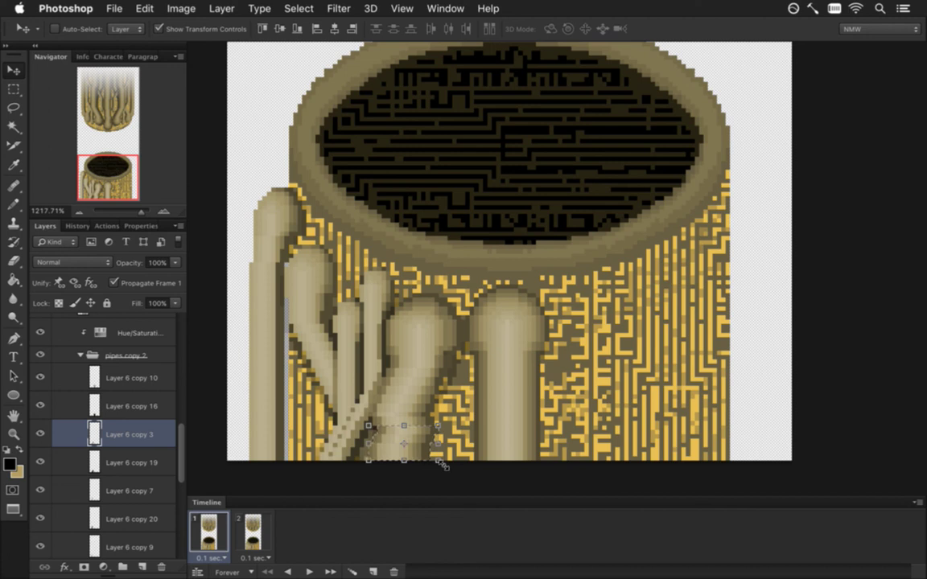
key("m")
key("ctrl+d")
Step: Try extending the thick pipe's bend to the canvas edge by shifting its bottom rows right in ever smaller slices, then deselect
left_click_drag(377, 435, 442, 465)
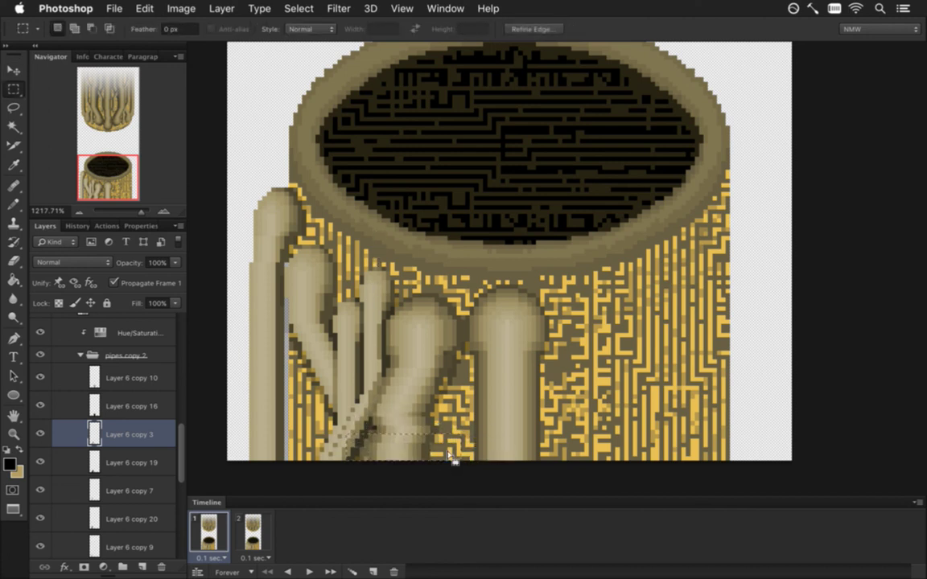
key("v")
key("m")
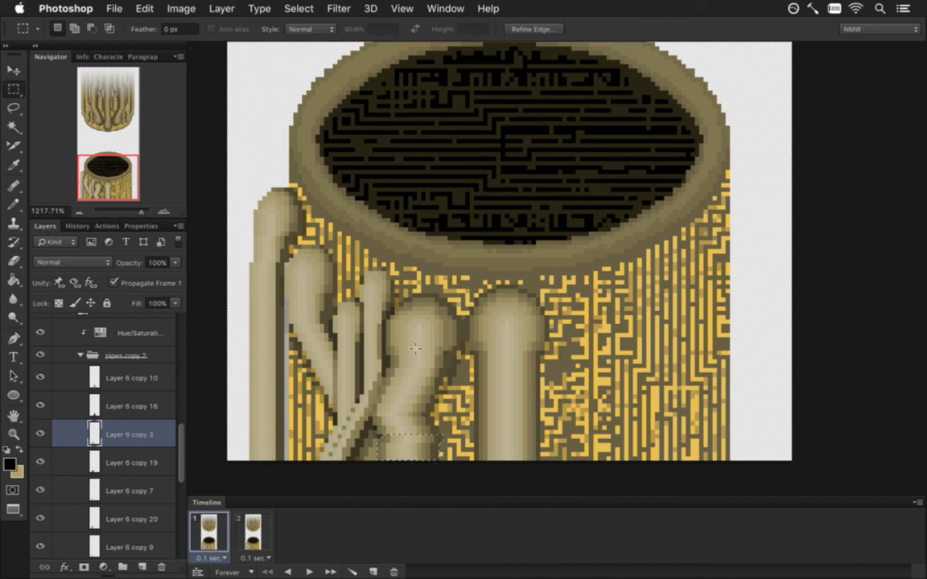
key("ctrl+d")
left_click_drag(365, 451, 459, 480)
key("v")
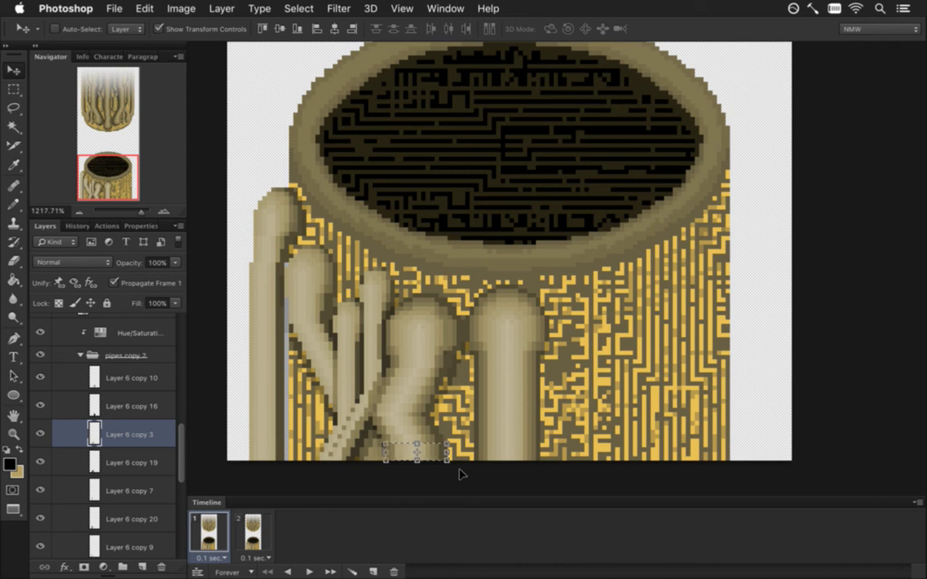
key("m")
key("ctrl+d")
left_click_drag(374, 455, 457, 486)
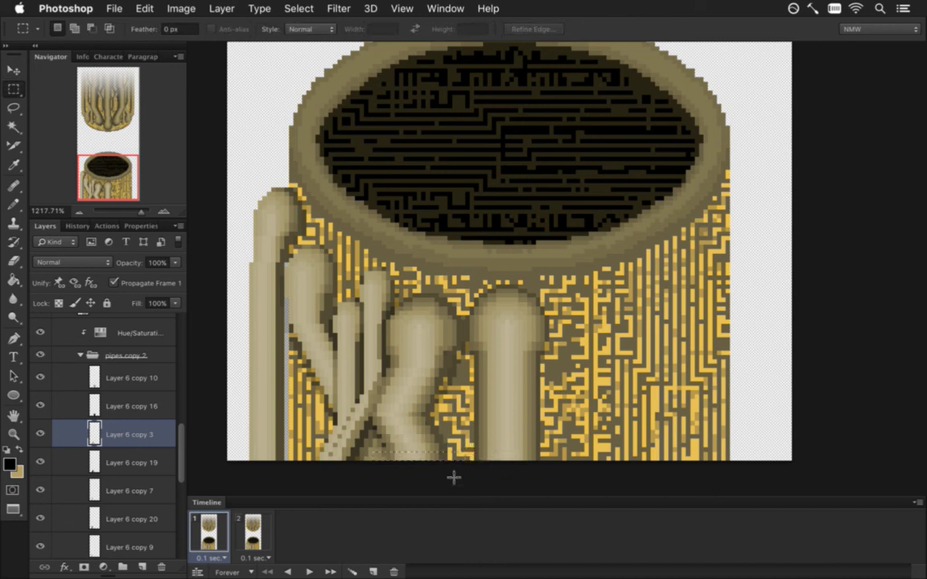
key("v")
key("m")
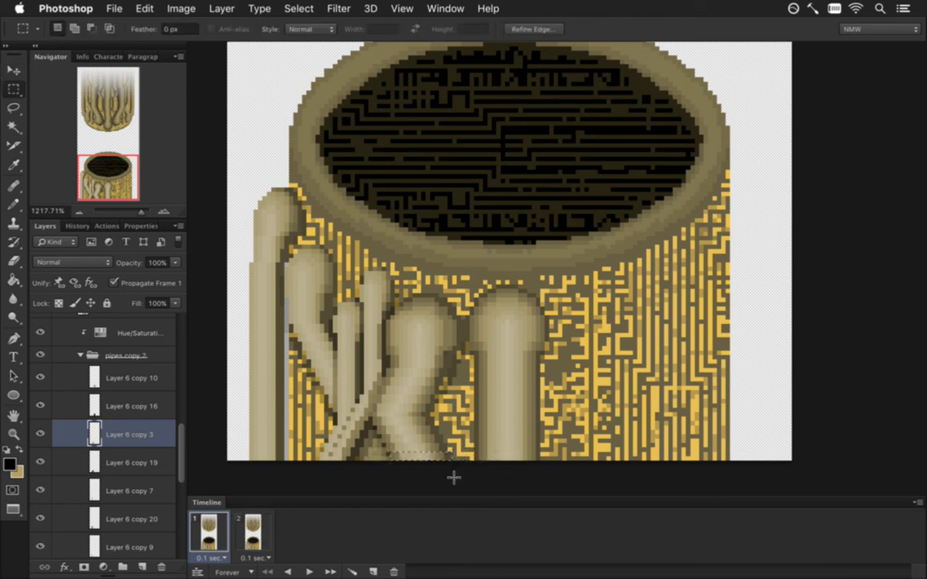
key("ctrl+d")
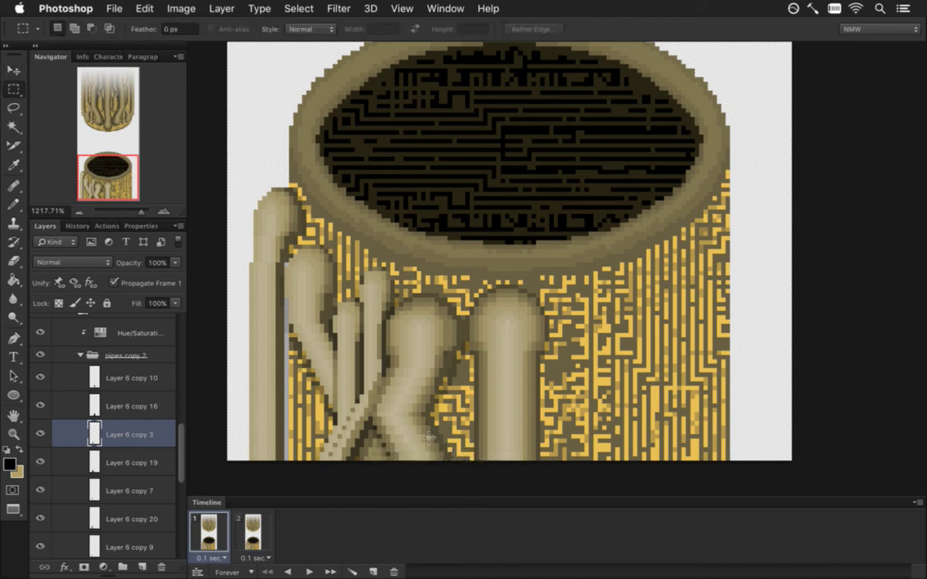
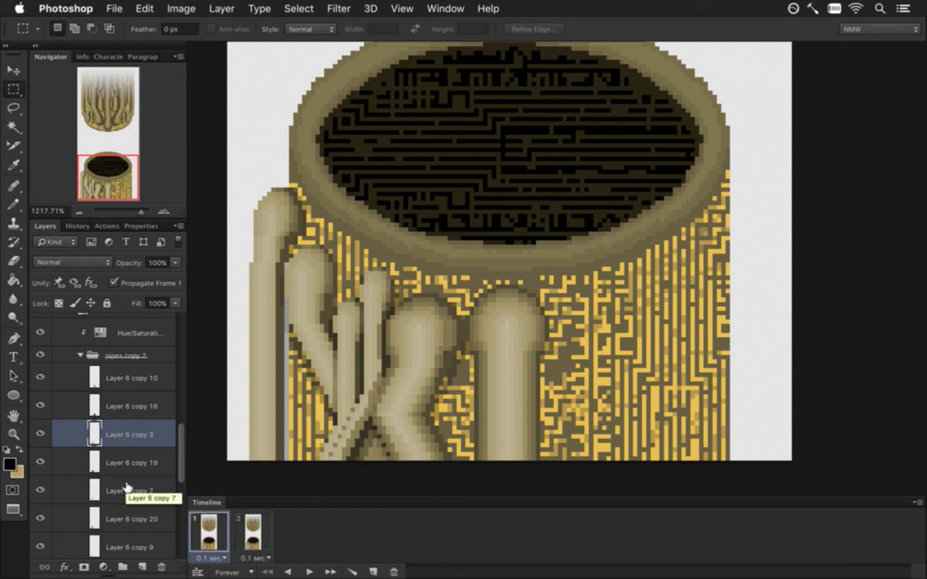
Step: Undo the bend edits on Layer 6 copy 3, stepping back to the thick pipe's original shape
key("super+alt+z")
key("super+alt+z")
key("super+alt+z")
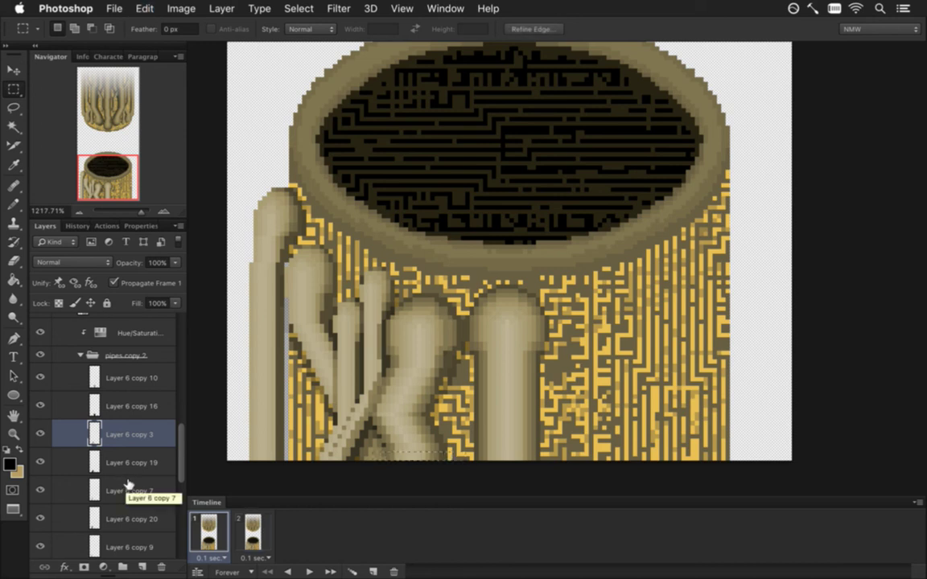
key("super+alt+z")
key("super+alt+z")
key("super+alt+z")
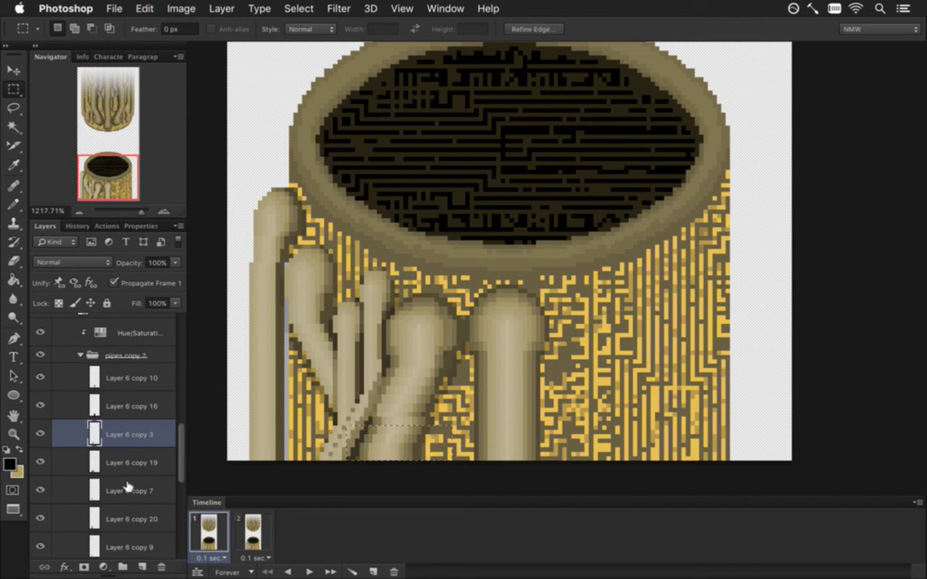
key("super+alt+z")
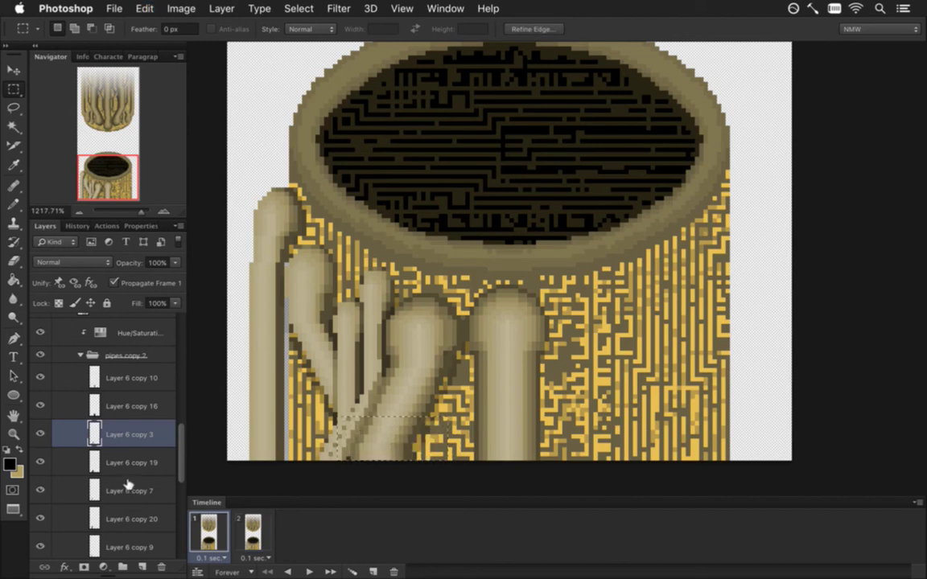
key("super+alt+z")
key("super+alt+z")
key("super+alt+z")
Step: Hide the thick curved pipe, Layer 6 copy 3, and its shadow, Layer 6 copy 19
left_click(40, 435)
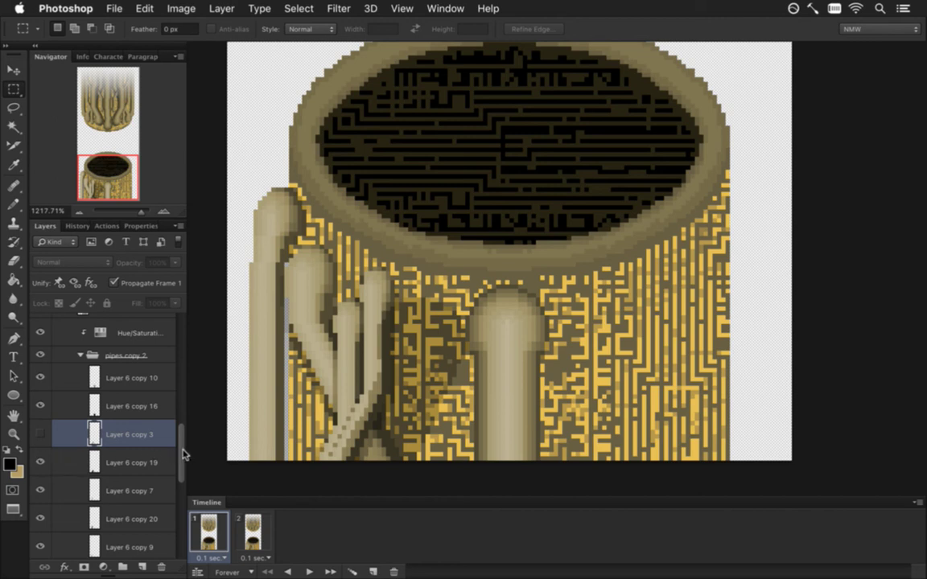
scroll(165, 410, "down", 3)
left_click(40, 406)
left_click(40, 407)
left_click(40, 406)
left_click(40, 406)
left_click(40, 377)
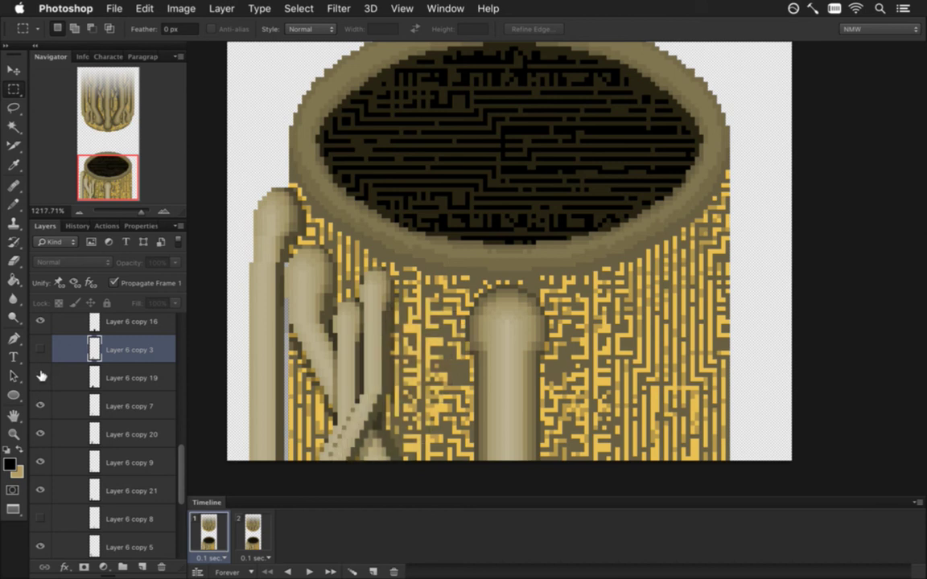
Step: Check which pipe Layer 6 copy 7 holds and hide its shadow, Layer 6 copy 20
left_click(41, 405)
left_click(41, 405)
left_click(79, 434)
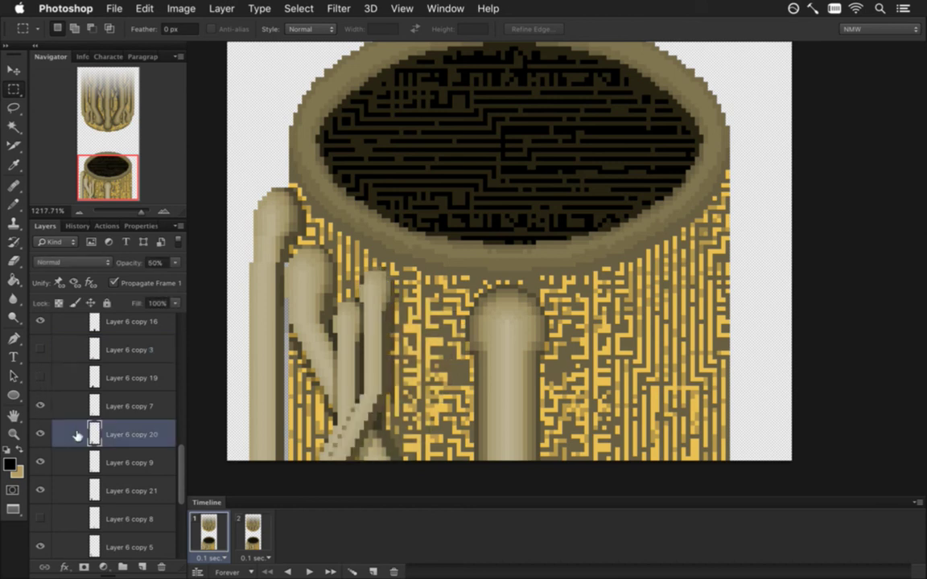
left_click(41, 434)
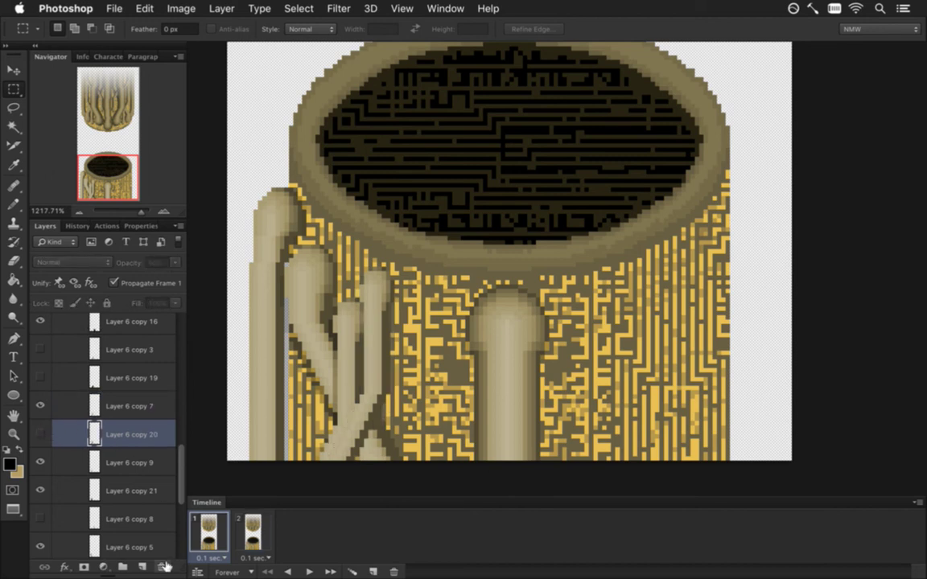
Step: On Layer 6 copy 7, shift the thin pipe's slanted lower section slightly right and deselect
left_click(89, 407)
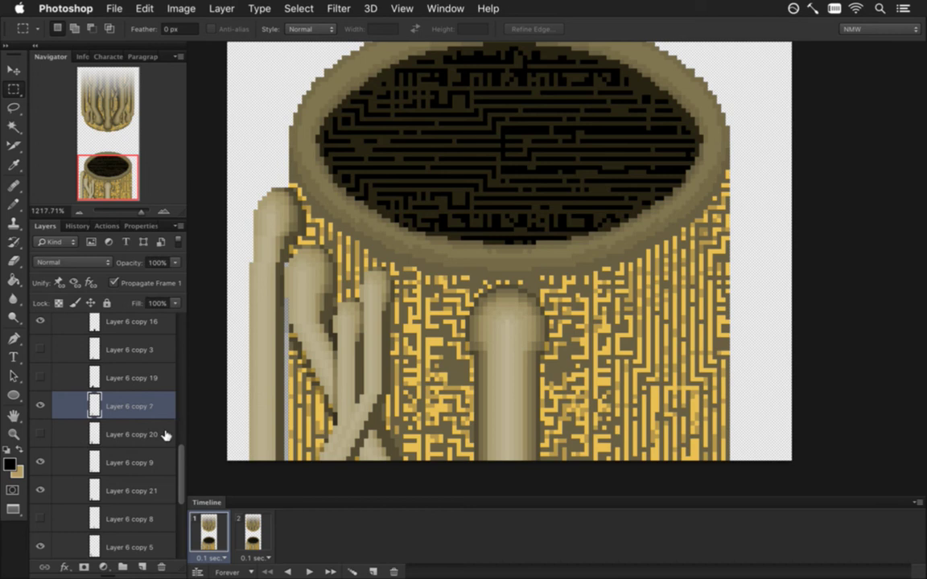
mouse_move(143, 400)
left_mouse_down()
mouse_move(108, 383)
mouse_move(108, 403)
mouse_move(288, 402)
mouse_move(276, 354)
mouse_move(352, 406)
mouse_move(137, 415)
left_mouse_up()
left_click_drag(288, 395, 424, 464)
key("v")
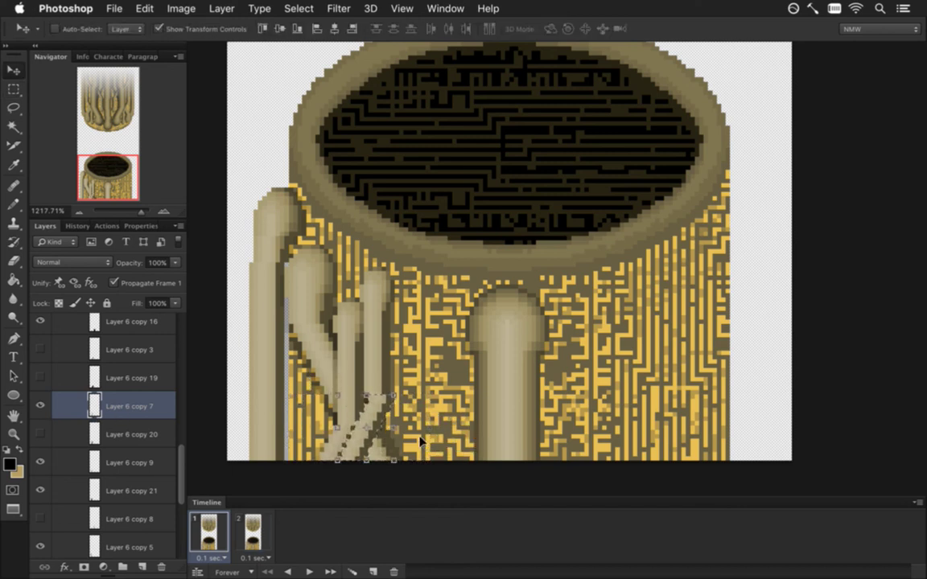
key("m")
key("ctrl+d")
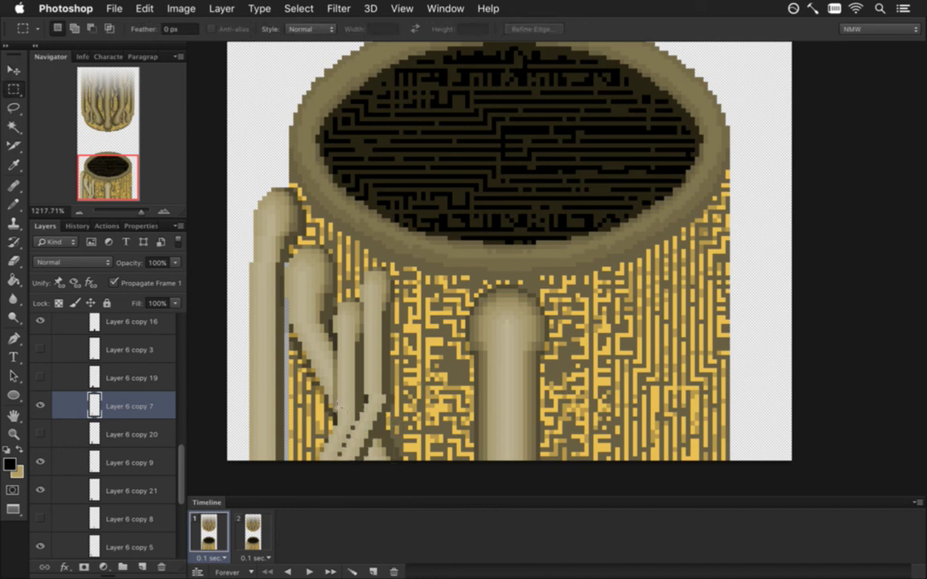
Step: Shift the thin pipe's slanted section further right in two successively lower slices to start a rightward bend, then deselect
left_click_drag(326, 398, 417, 465)
key("v")
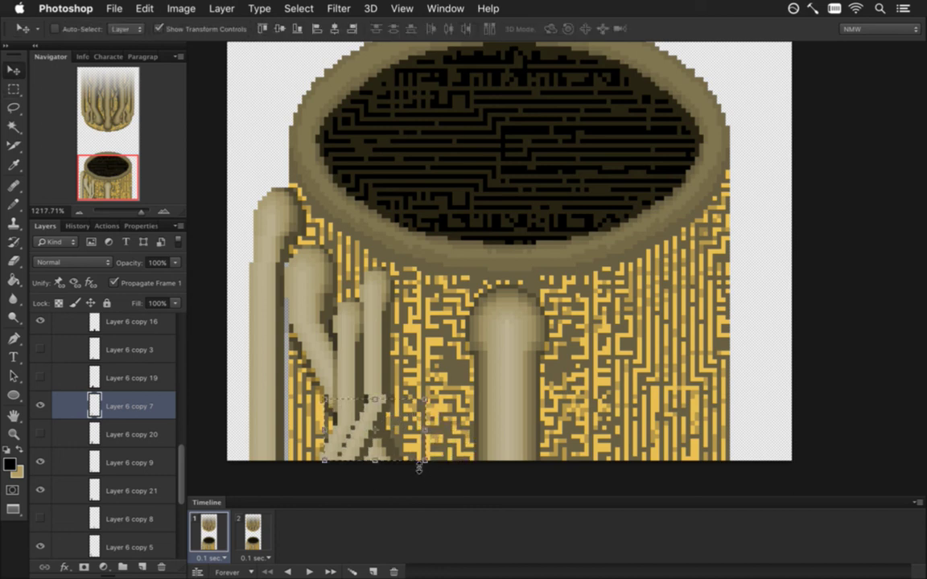
key("m")
left_click_drag(334, 393, 309, 397)
key("ctrl+Right")
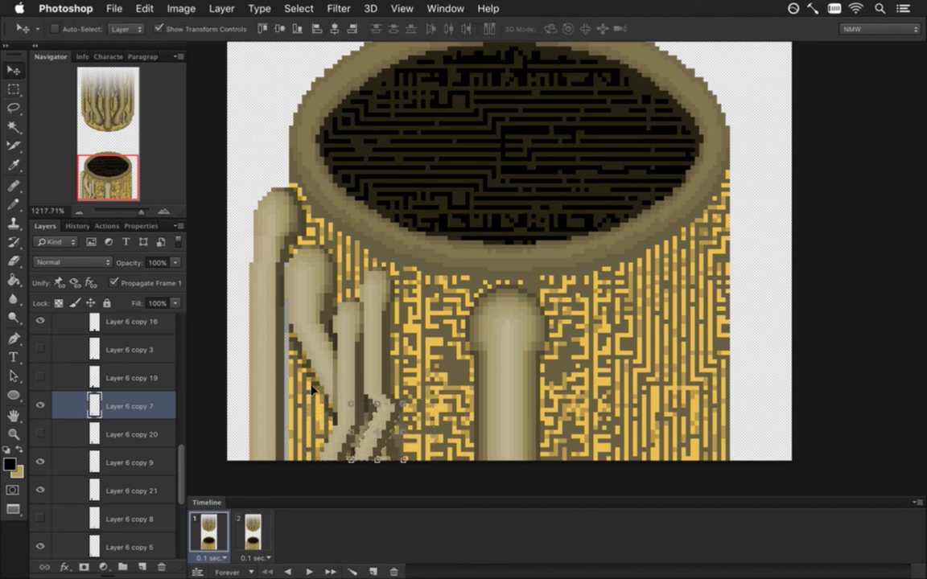
left_click_drag(408, 452, 305, 407)
key("ctrl+Right")
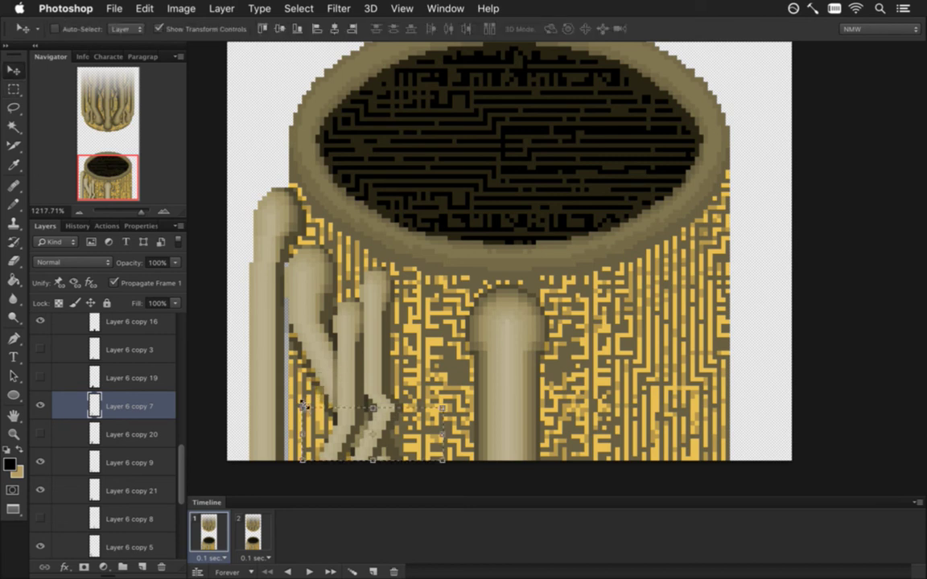
key("ctrl+d")
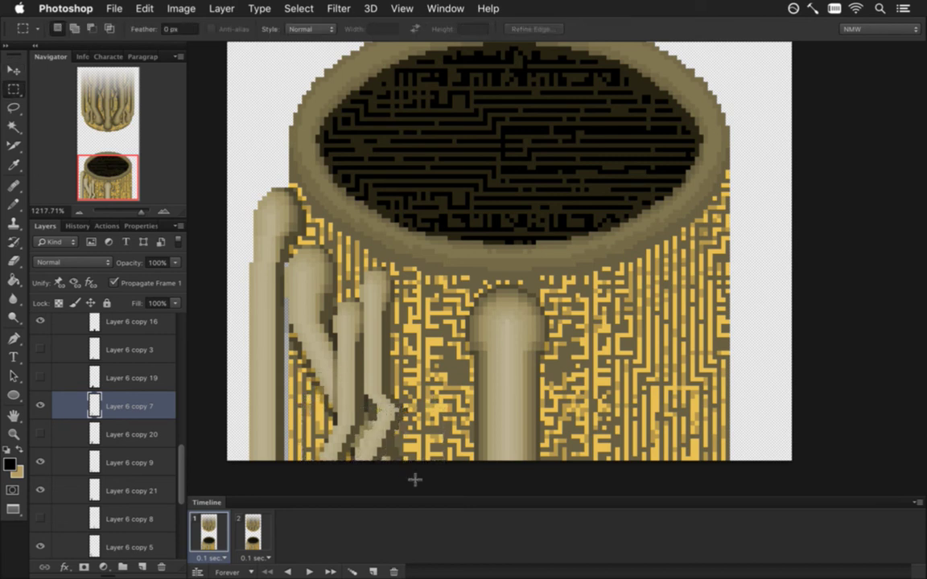
Step: Select the thin pipe's part below the new bend and nudge it right to continue the diagonal
left_click_drag(292, 411, 292, 411)
key("v")
key("Right")
key("Right")
key("Right")
key("Right")
key("Right")
key("Right")
key("Right")
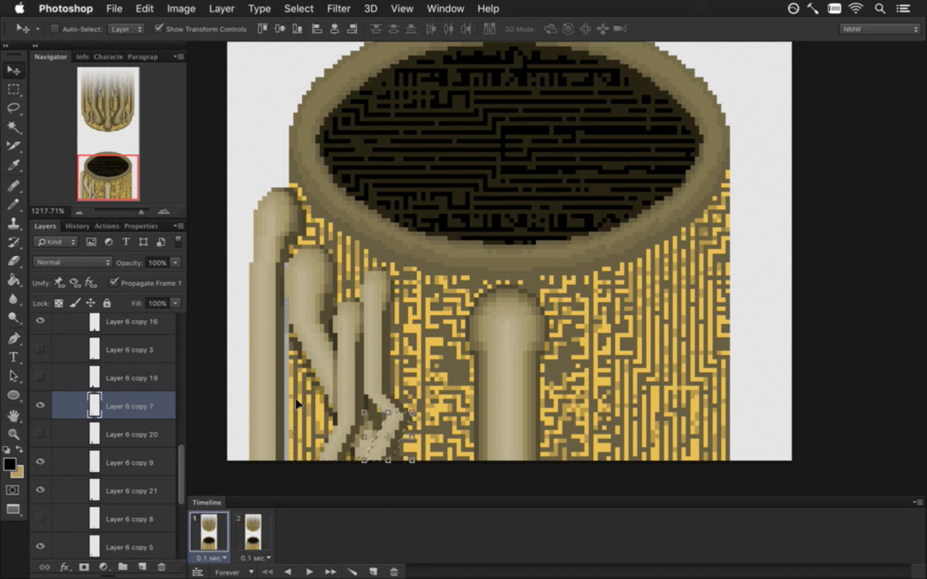
Step: Extend the thin pipe's rightward diagonal by shifting two successively lower slices to the right, then deselect
key("m")
left_click_drag(412, 470, 318, 408)
key("v")
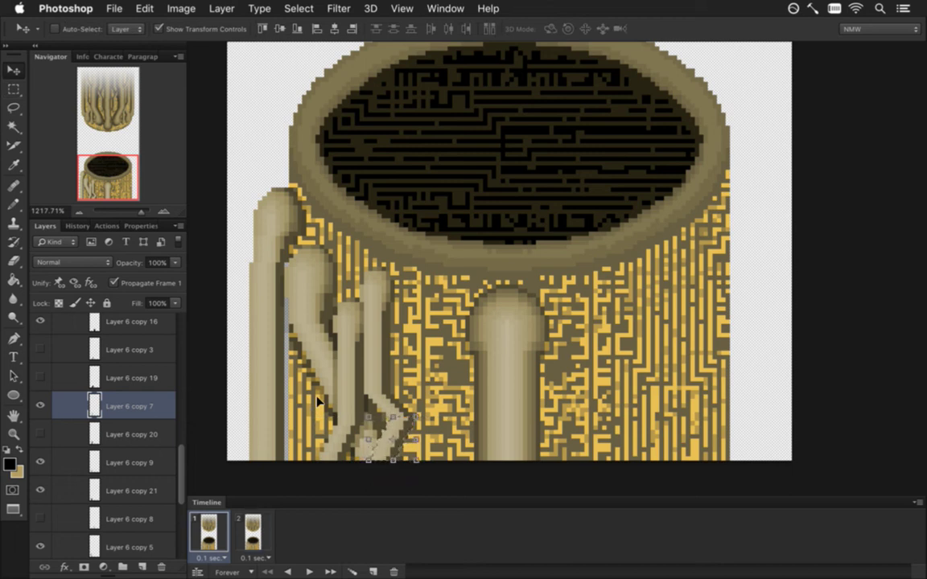
key("m")
left_click_drag(412, 469, 319, 416)
key("v")
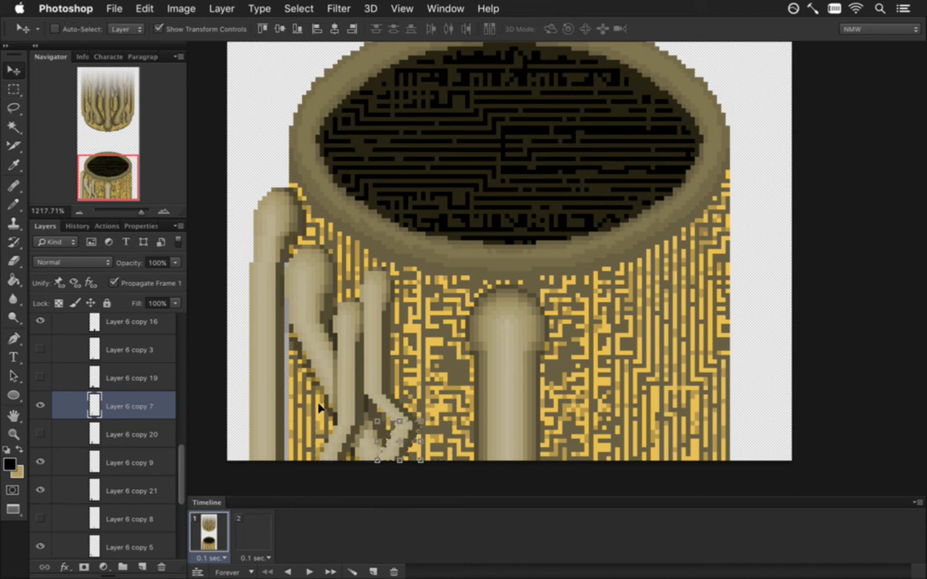
key("m")
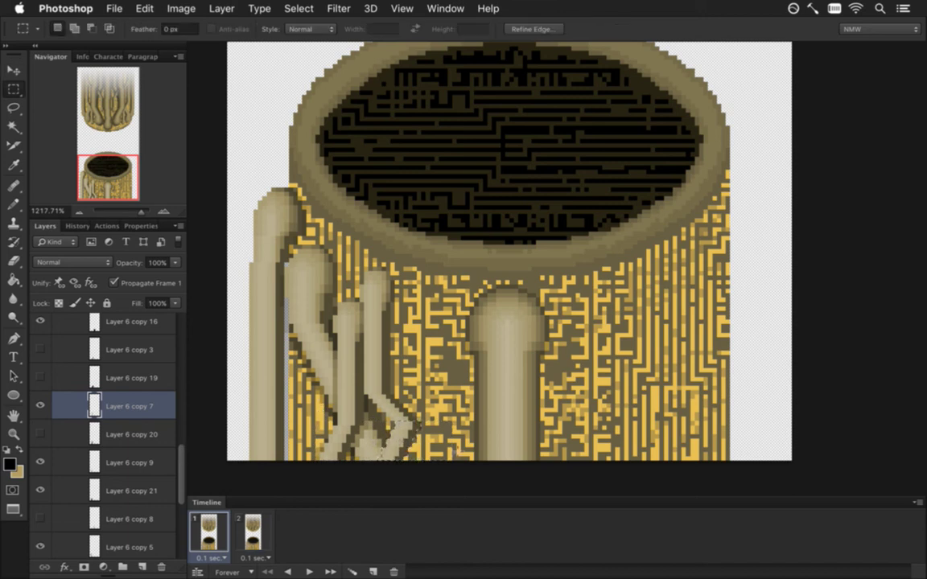
key("ctrl+d")
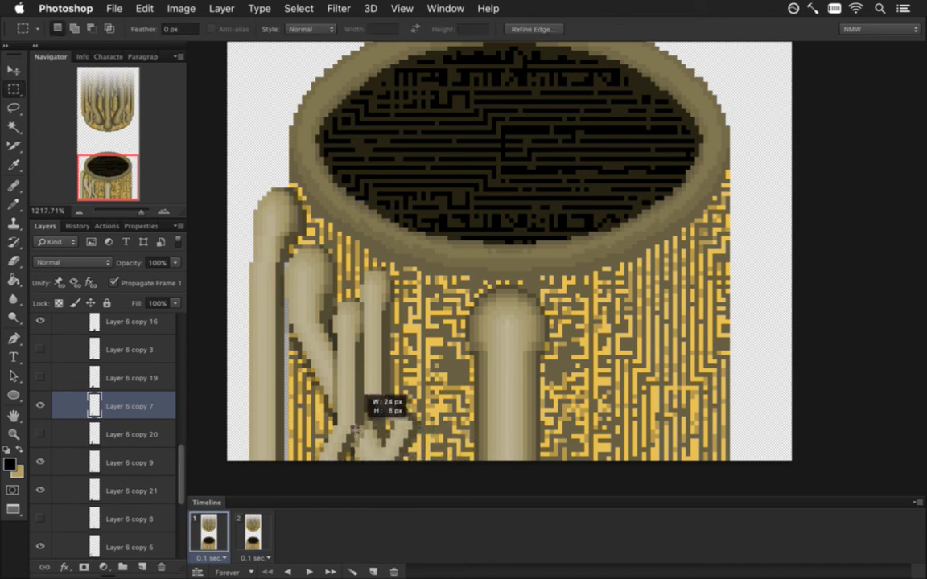
Step: Shift the thin pipe's lower end right in two successively lower slices to carry on the diagonal
key("super")
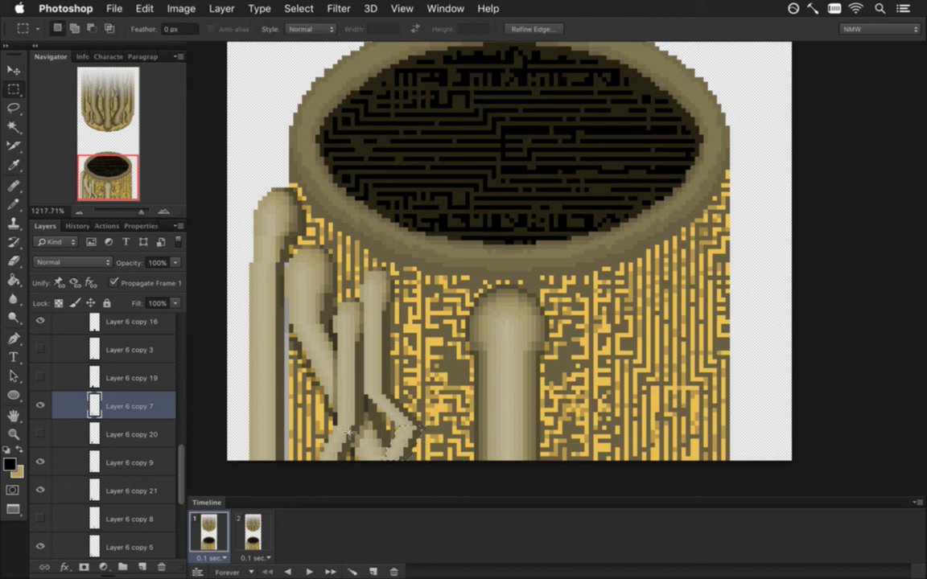
left_click_drag(416, 433, 341, 431)
key("super")
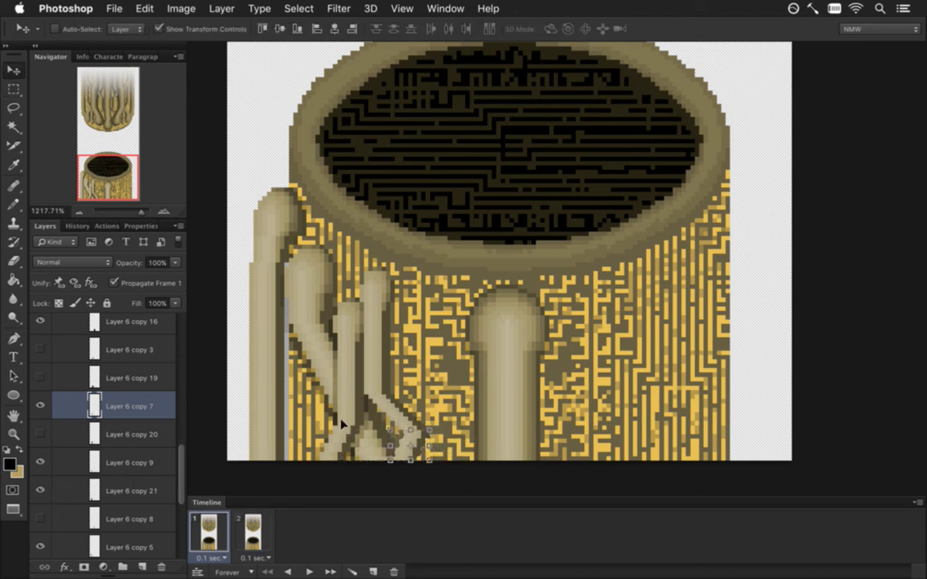
key("super")
left_click_drag(456, 454, 358, 440)
key("super")
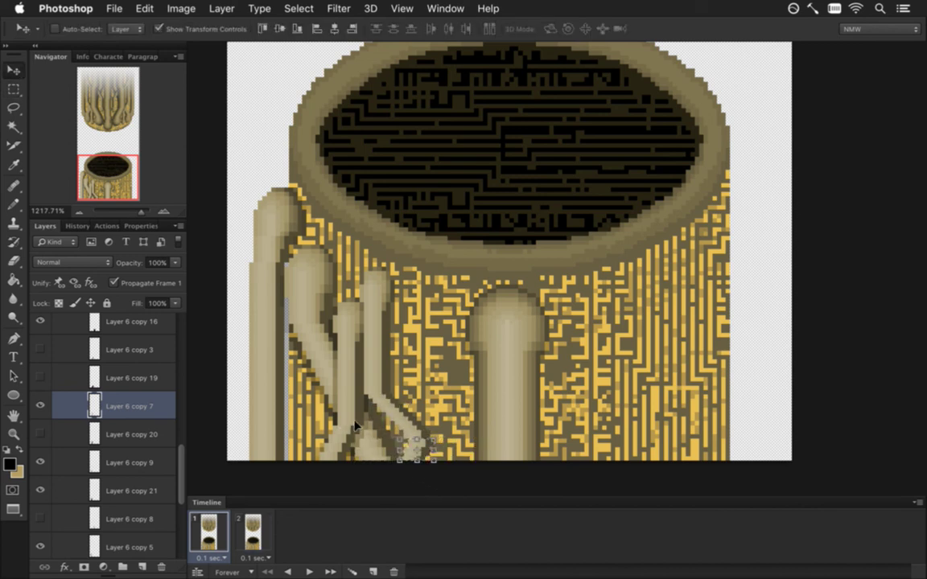
Step: Select two further slices lower on the thin pipe's diagonal and nudge each one right
key("super")
left_click_drag(402, 433, 380, 436)
key("super")
key("super")
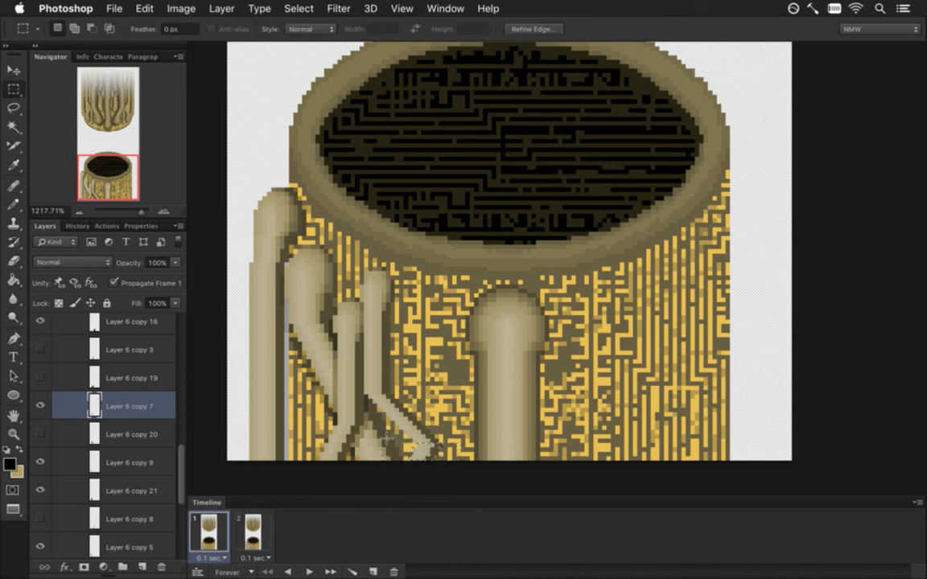
left_click_drag(451, 474, 382, 437)
key("super")
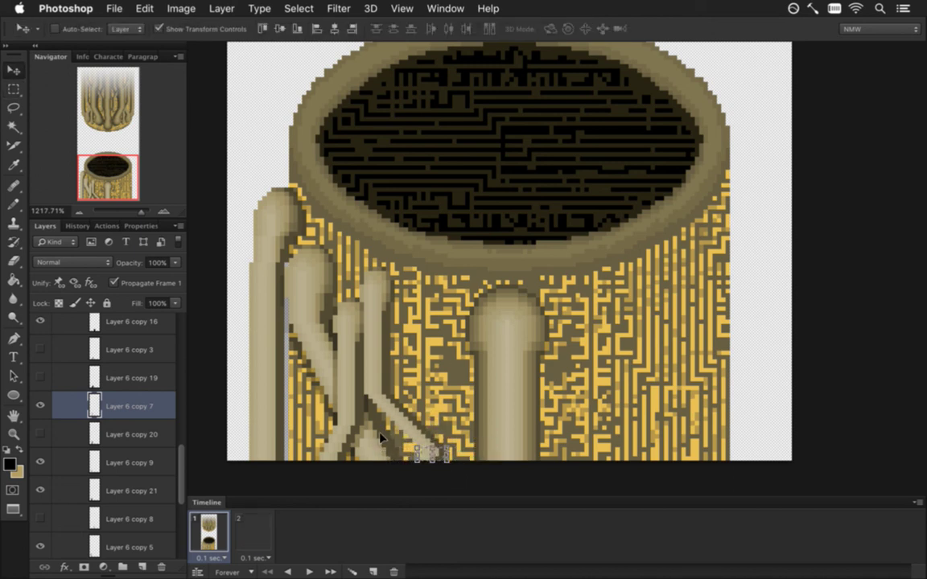
Step: Shift the last pixel rows of the thin pipe's diagonal right until it reaches the canvas's lower edge, then deselect
left_click(465, 480)
left_click_drag(466, 481, 400, 445)
key("super")
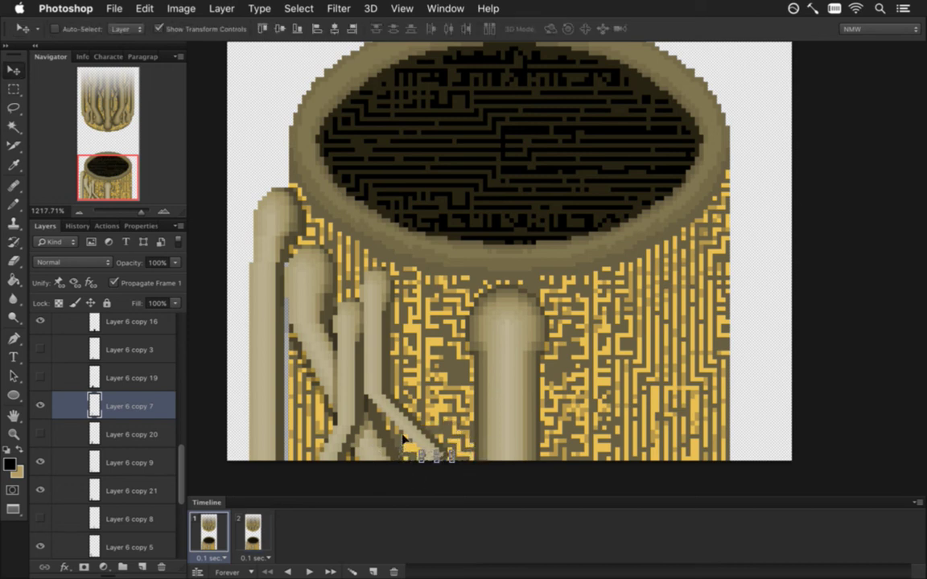
left_click_drag(453, 473, 397, 448)
key("super")
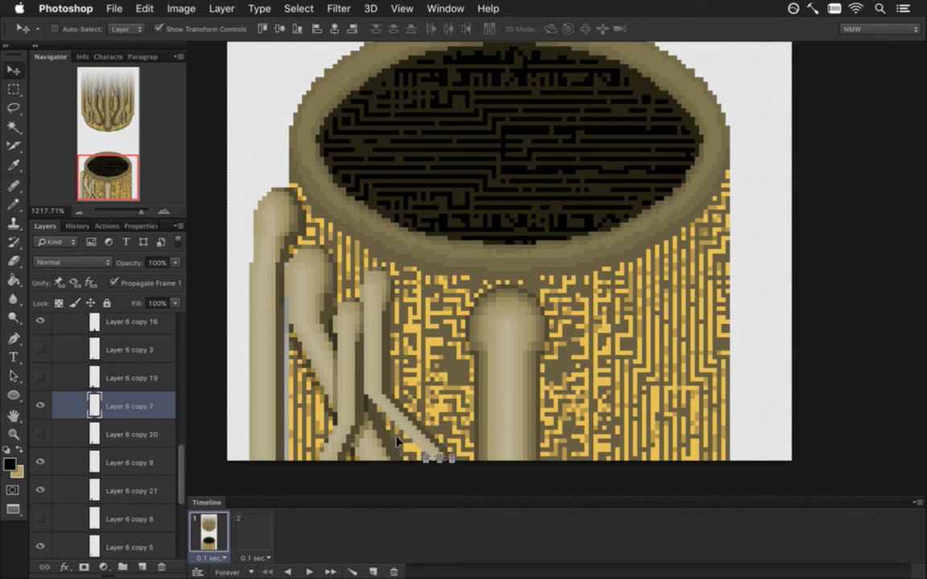
key("super+d")
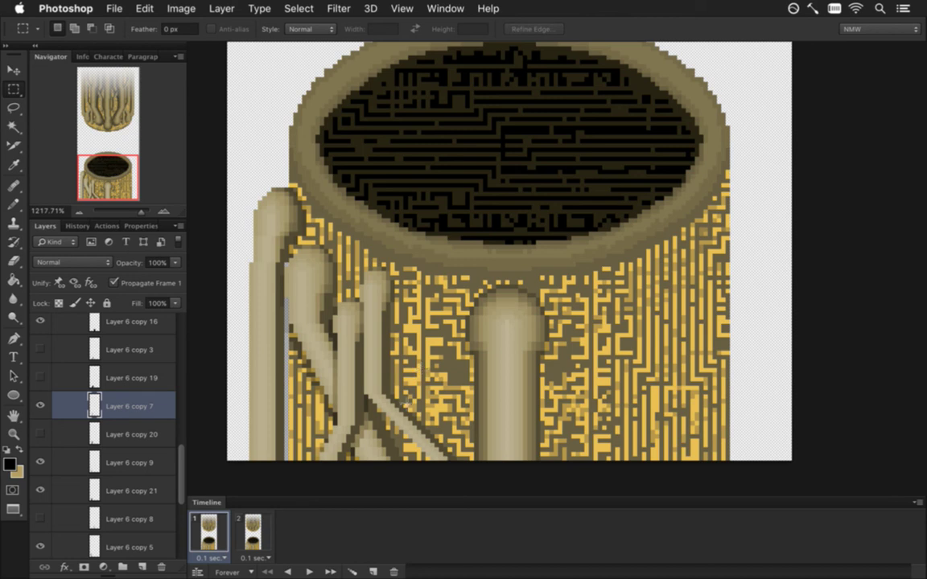
Step: Sample the pipe's dark shadow colour, fill the gaps beneath its rightward bend with a 1 px pencil, and touch up the edge with the eraser
key("i")
left_click(366, 364)
key("b")
key("[")
key("[")
key("[")
key("[")
key("[")
key("[")
key("[")
key("[")
key("[")
key("[")
key("[")
key("[")
key("[")
key("[")
key("[")
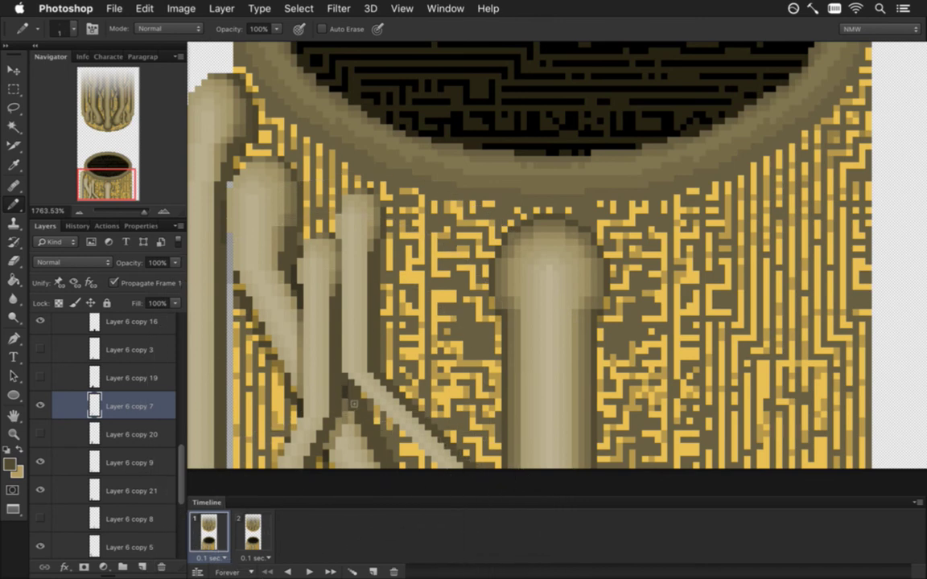
left_click_drag(368, 416, 389, 434)
left_click_drag(351, 383, 383, 432)
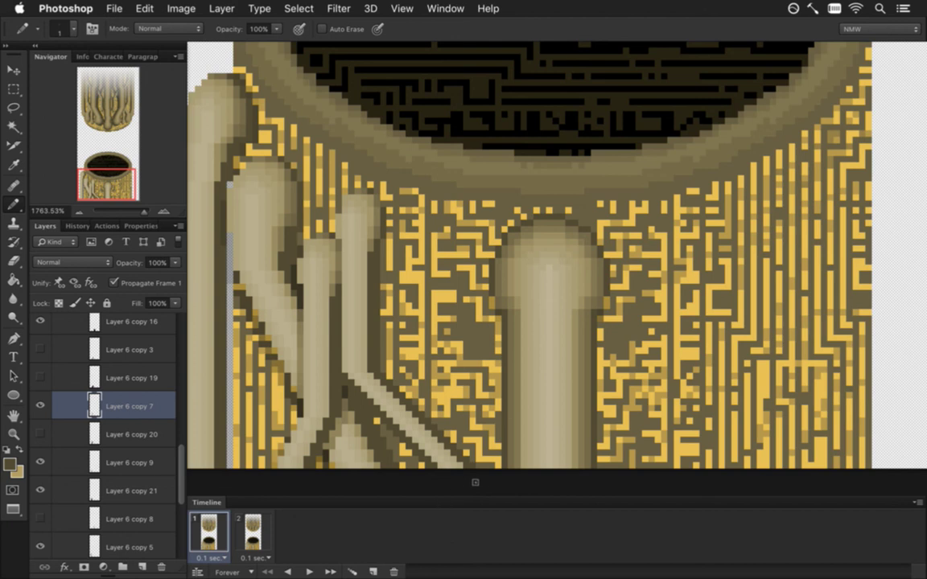
key("e")
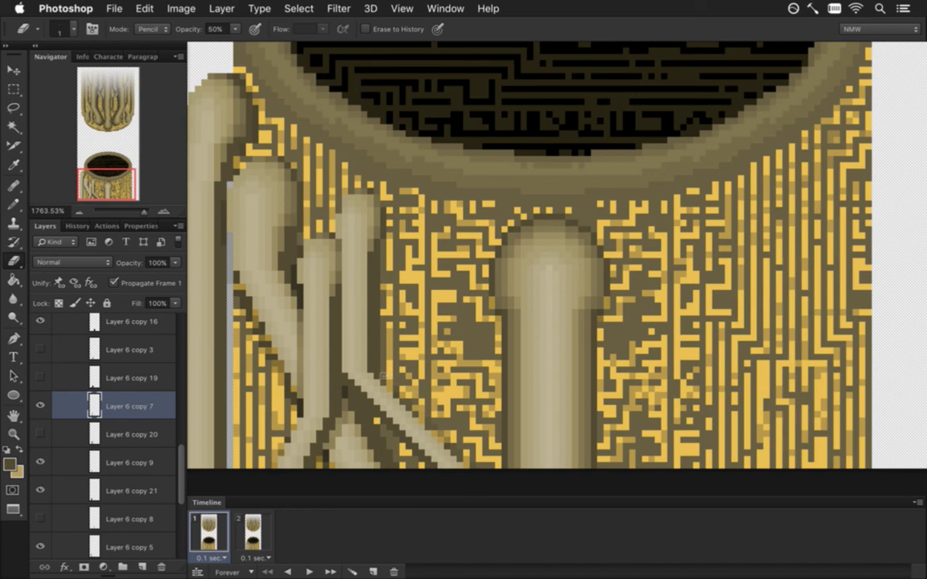
key("m")
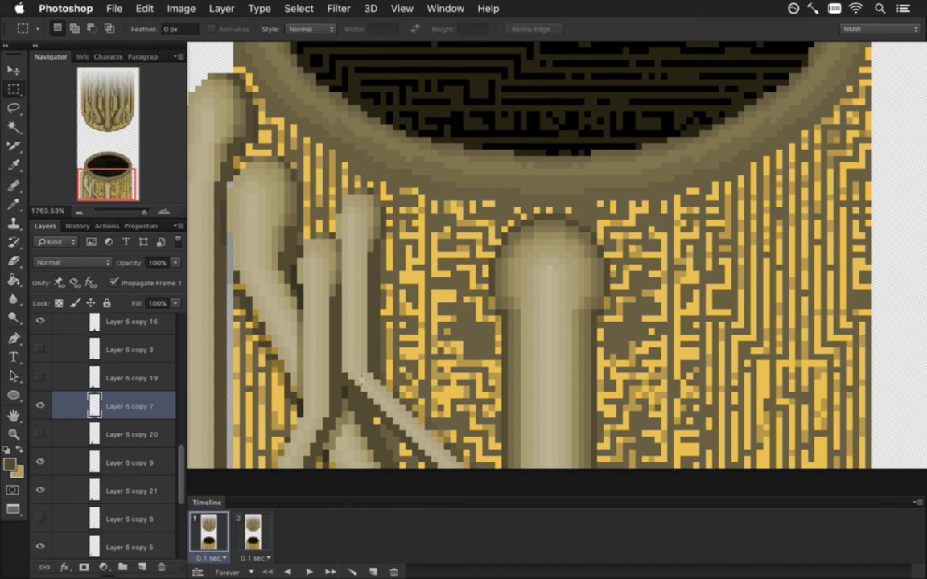
Step: Show Layer 6 copy 3 and Layer 6 copy 19 again, and delete the outdated shadow layer, Layer 6 copy 20
left_click(40, 349)
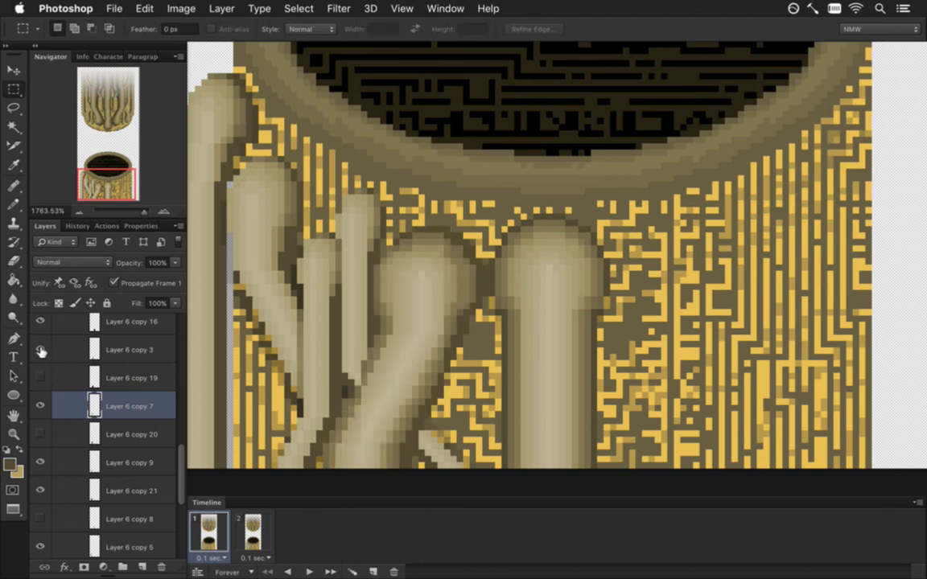
left_click(40, 377)
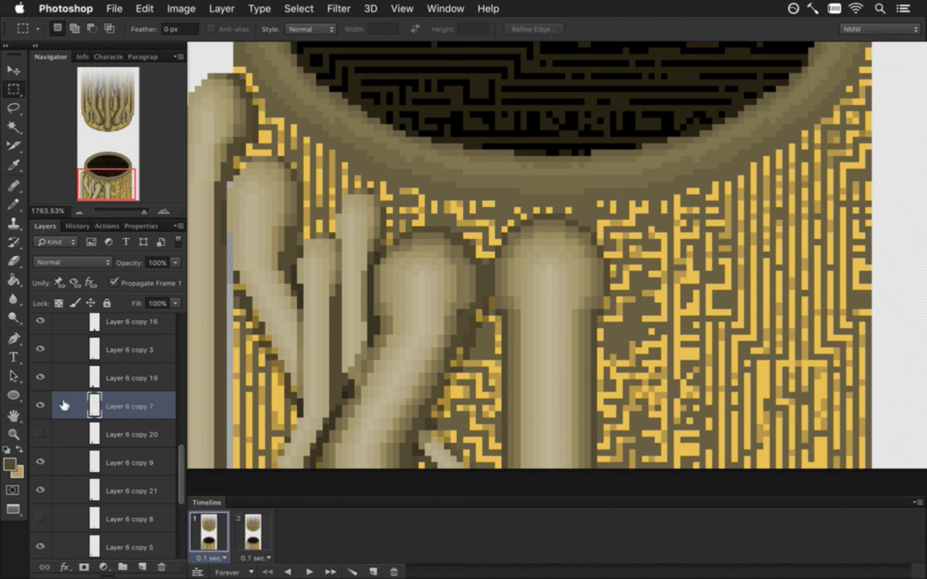
left_click(93, 433)
left_click(40, 432)
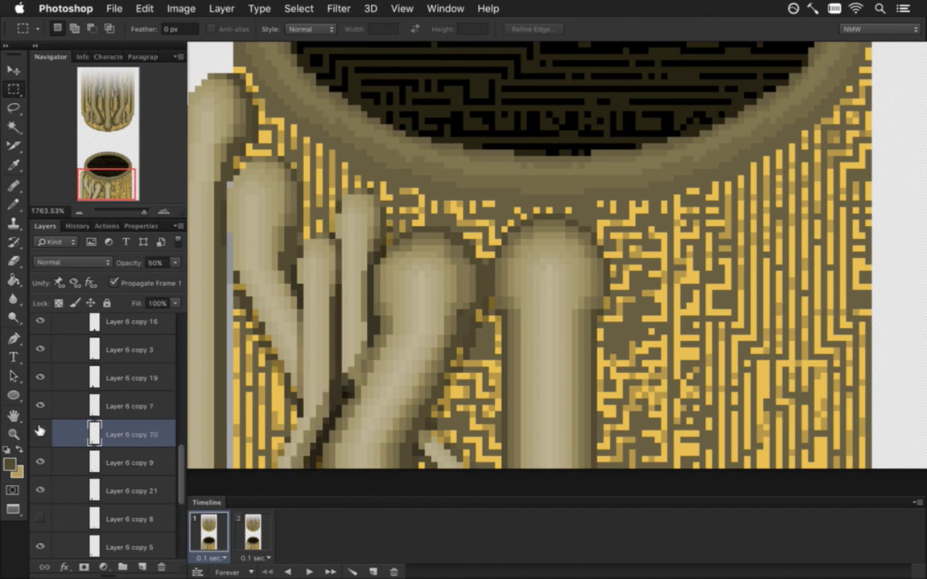
left_click(39, 433)
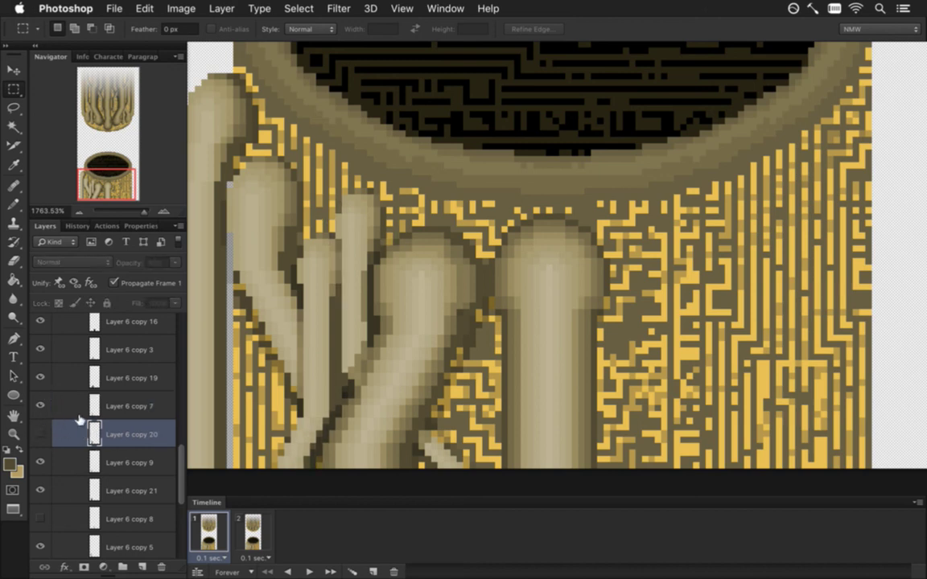
left_click(37, 405)
left_click(162, 563)
Step: Load the outline of Layer 6 copy 7 as a selection and add a new empty layer directly beneath it
left_click(108, 407)
left_click(95, 407, "ctrl")
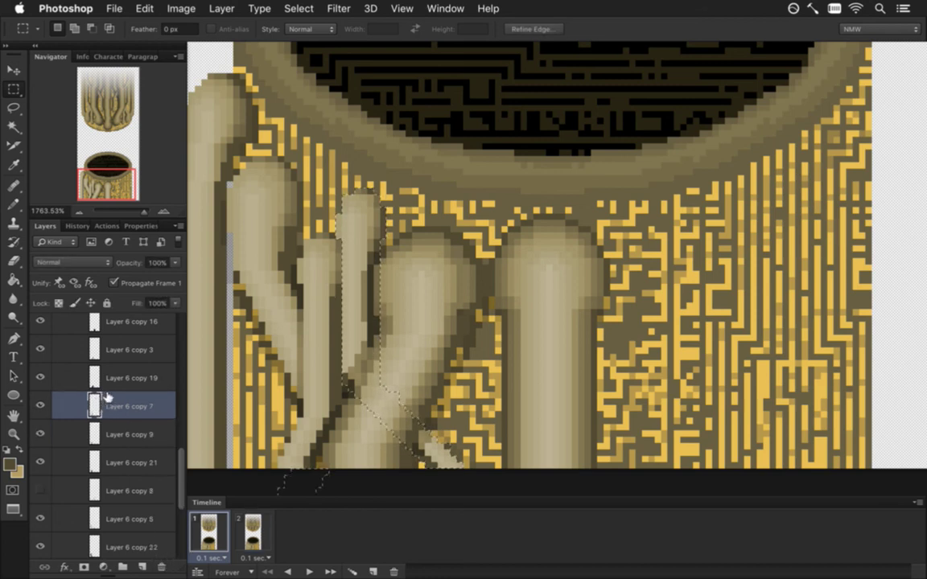
key("ctrl+j")
left_click_drag(95, 410, 98, 450)
key("b")
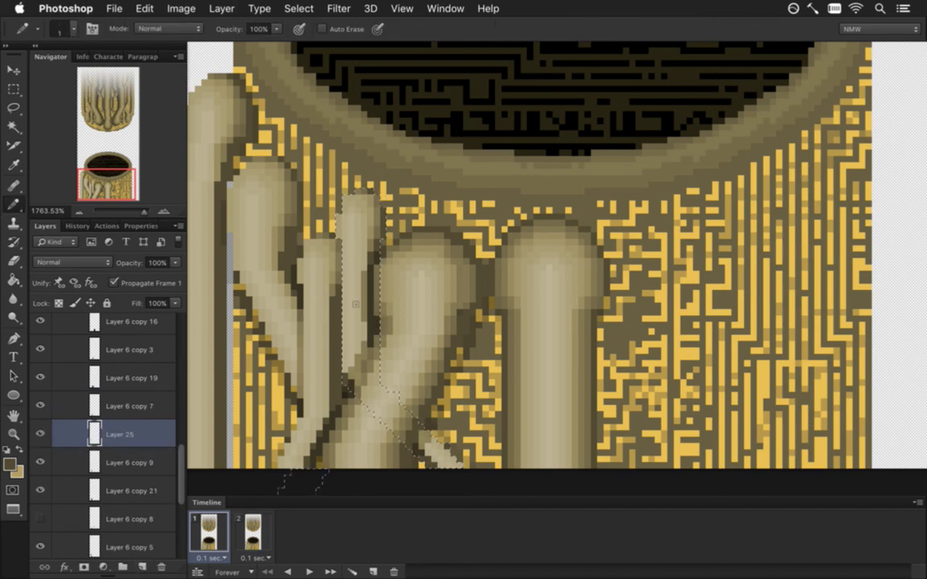
Step: Offset the selection slightly right and down, and paint the thin pipe's right-hand shadow in black on Layer 25, enlarging the pencil to 40 px
key("m")
key("Right")
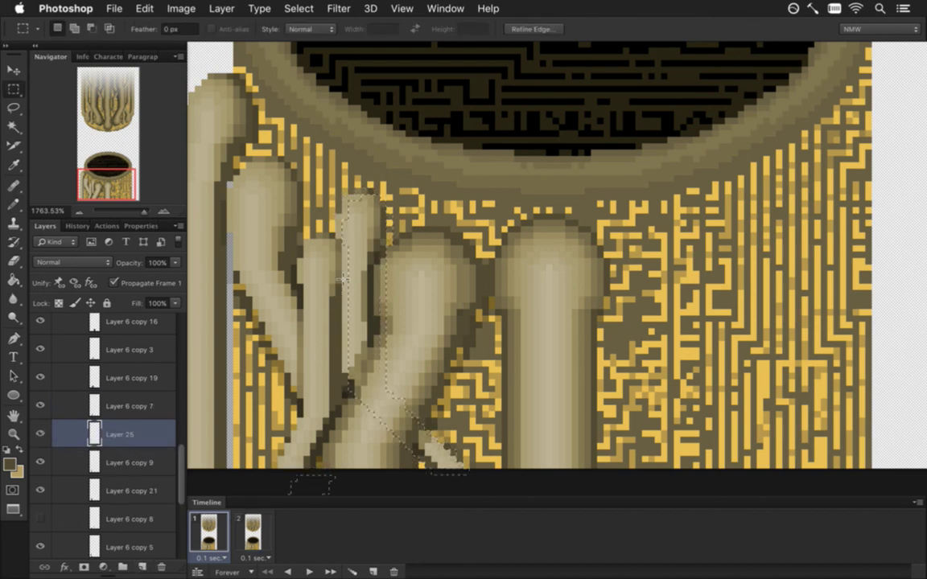
key("i")
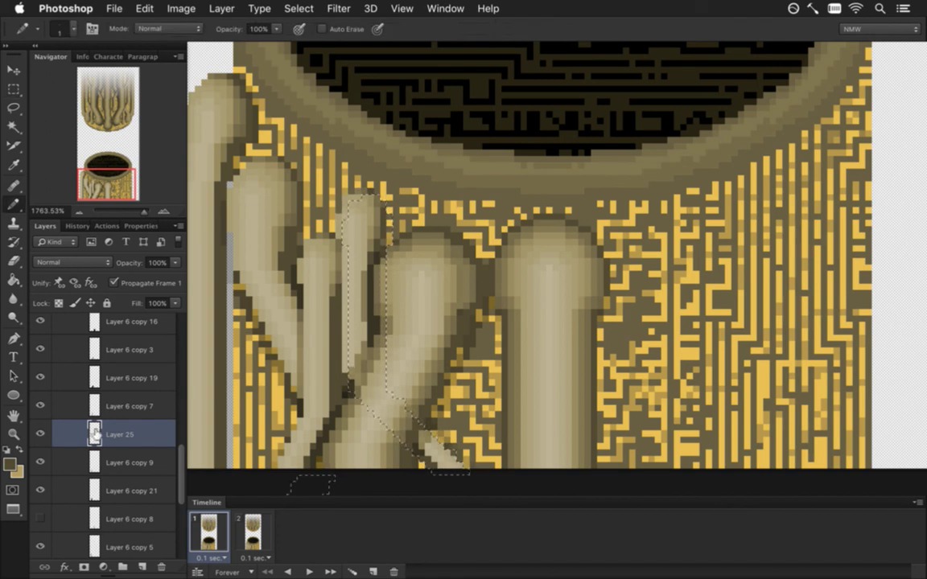
left_click(10, 464)
left_click_drag(241, 404, 246, 488)
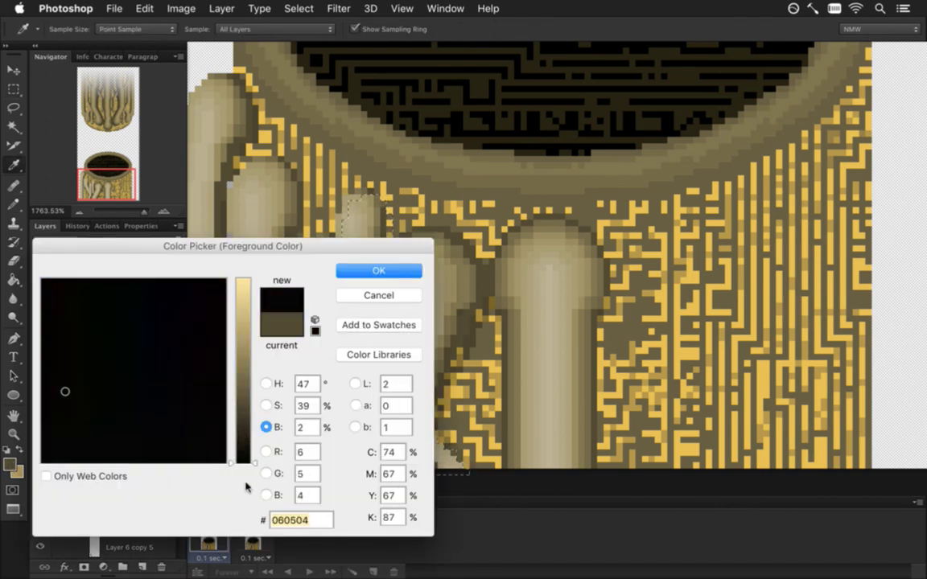
left_click(362, 270)
key("b")
left_click_drag(383, 256, 386, 206)
key("bracketright")
key("bracketright")
key("bracketright")
key("bracketright")
key("bracketright")
key("bracketright")
key("bracketright")
key("bracketright")
key("bracketright")
key("bracketright")
key("bracketright")
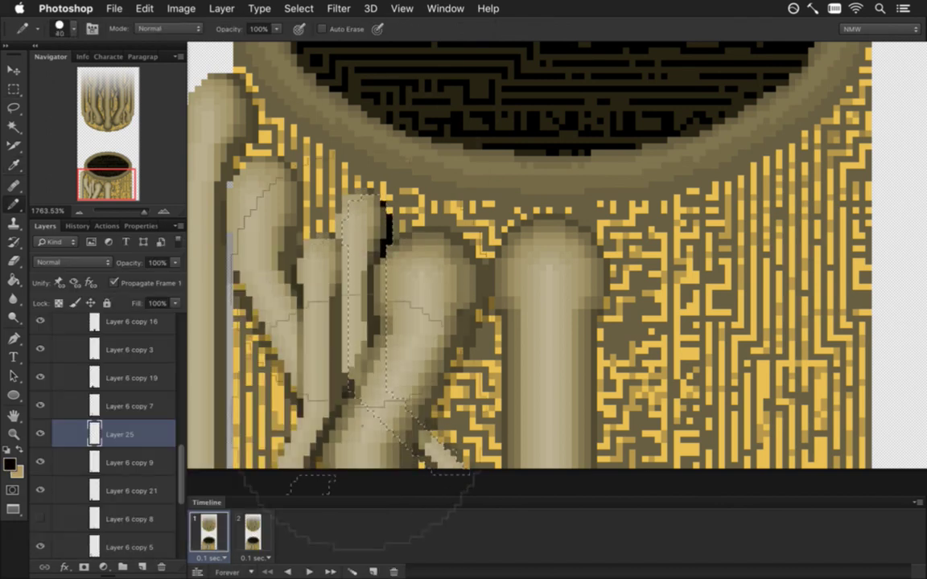
Step: Offset the selection to the left of the thin pipe, fill its left-hand shadow with black, and deselect
key("m")
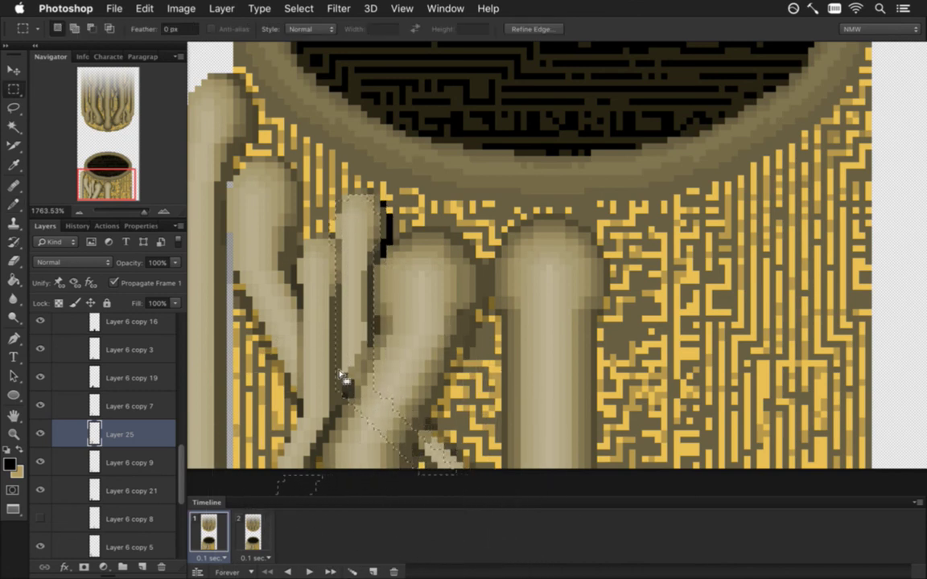
key("b")
left_click(419, 465)
key("super+d")
key("m")
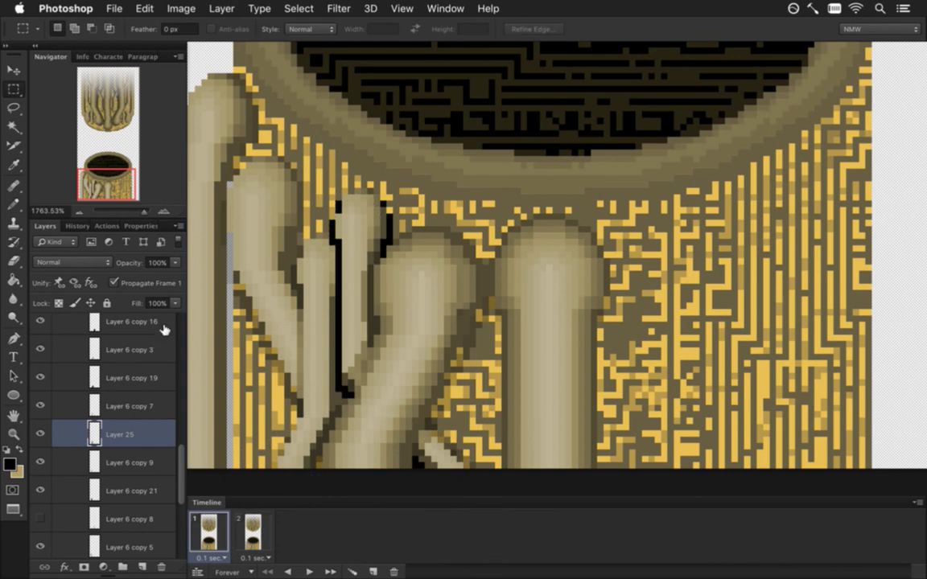
Step: Set Layer 25's opacity to 50% and turn off Propagate Frame 1
key("5")
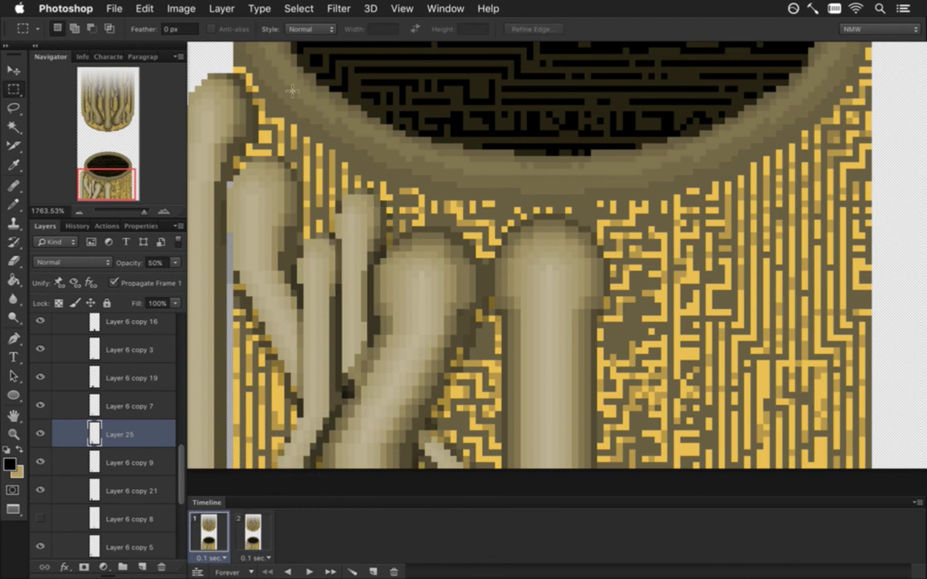
left_click(115, 283)
scroll(318, 316, "down", 3)
scroll(295, 345, "down", 1)
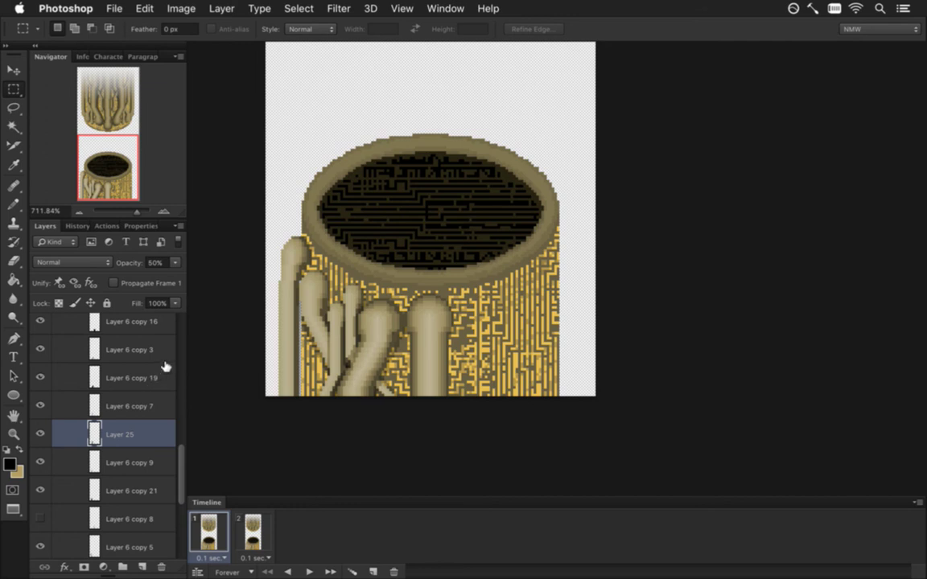
Step: Set the lightness of the Hue/Saturation adjustment above the pipes copy 2 group to -20
scroll(169, 423, "up", 2)
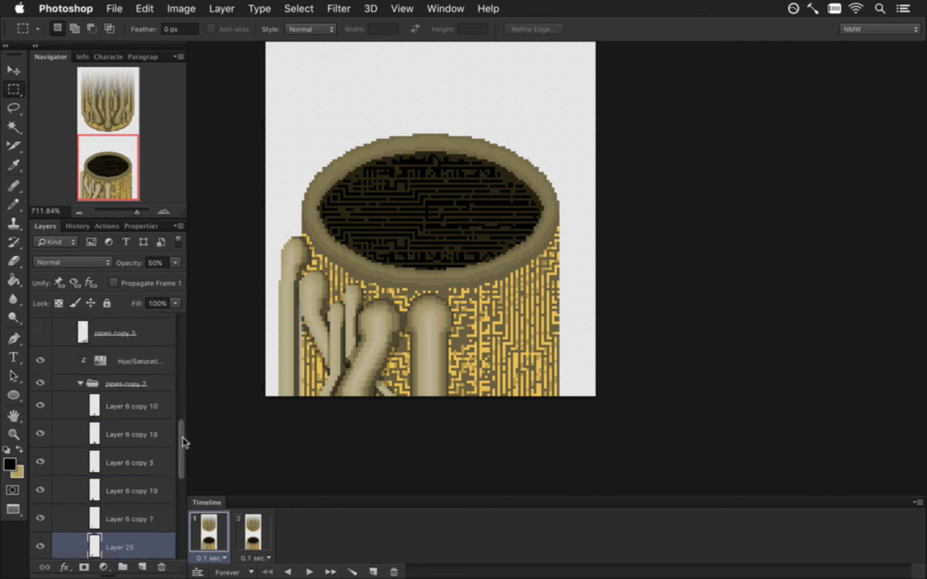
scroll(183, 442, "up", 1)
double_click(93, 349)
left_click(146, 365)
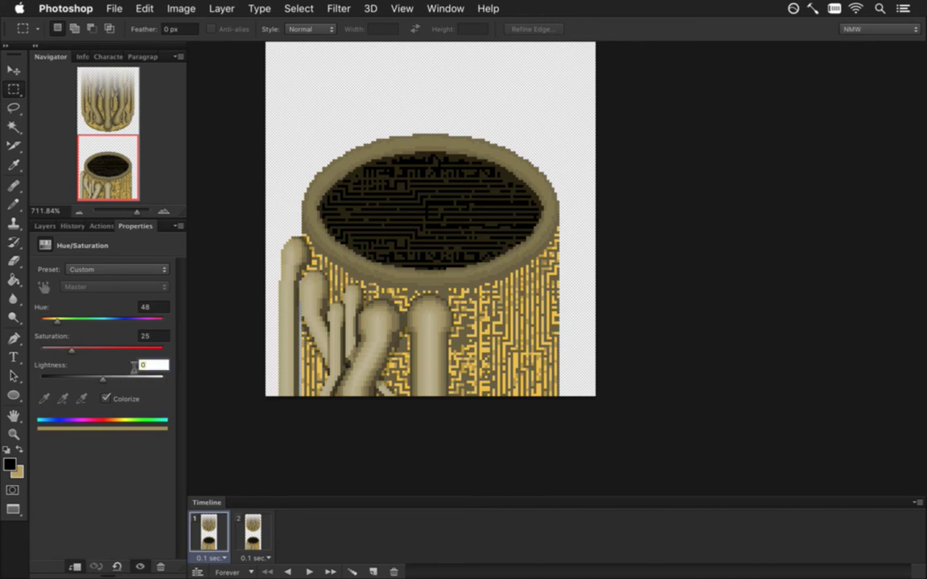
type("-20")
key("Return")
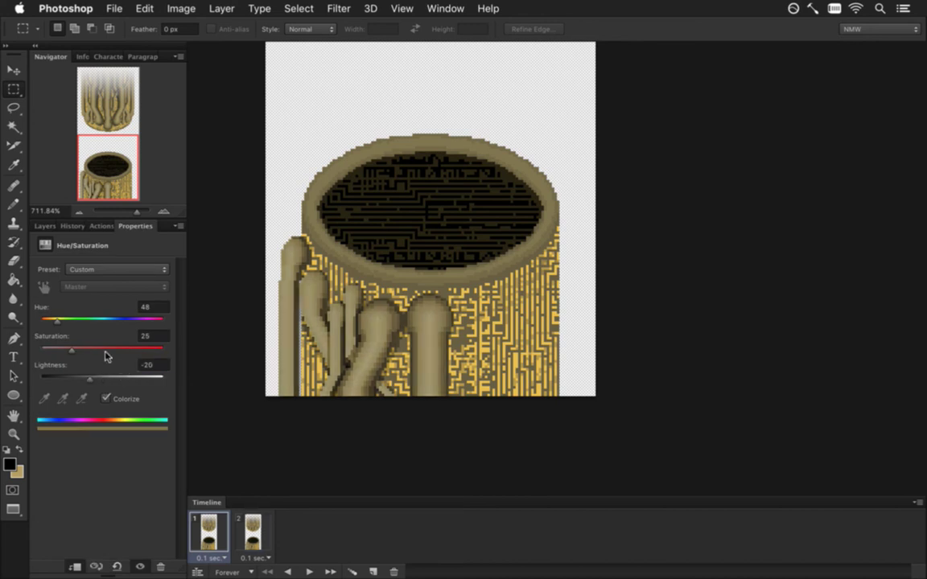
left_click(45, 227)
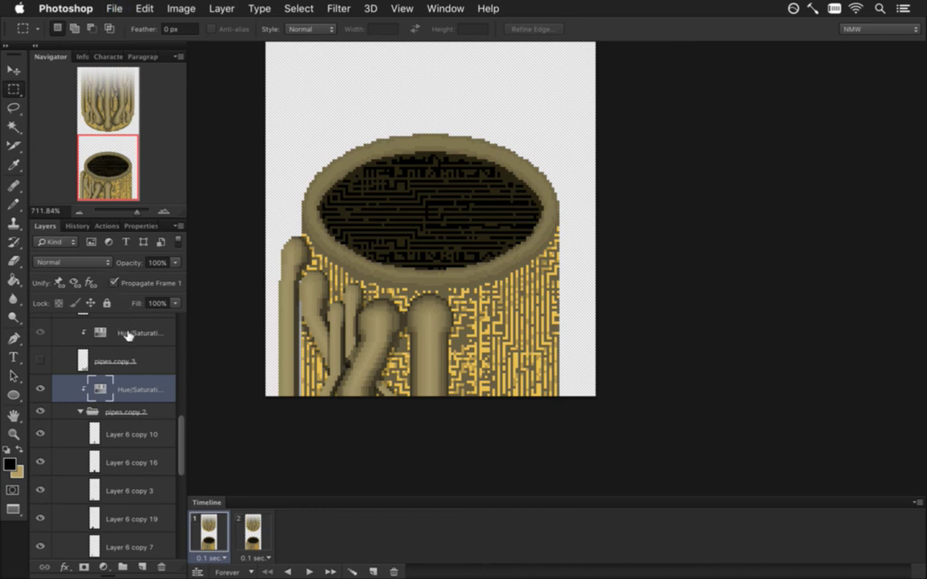
Step: Add a new empty layer above Layer 6 copy 10 in the pipes copy 2 group
left_click(101, 435)
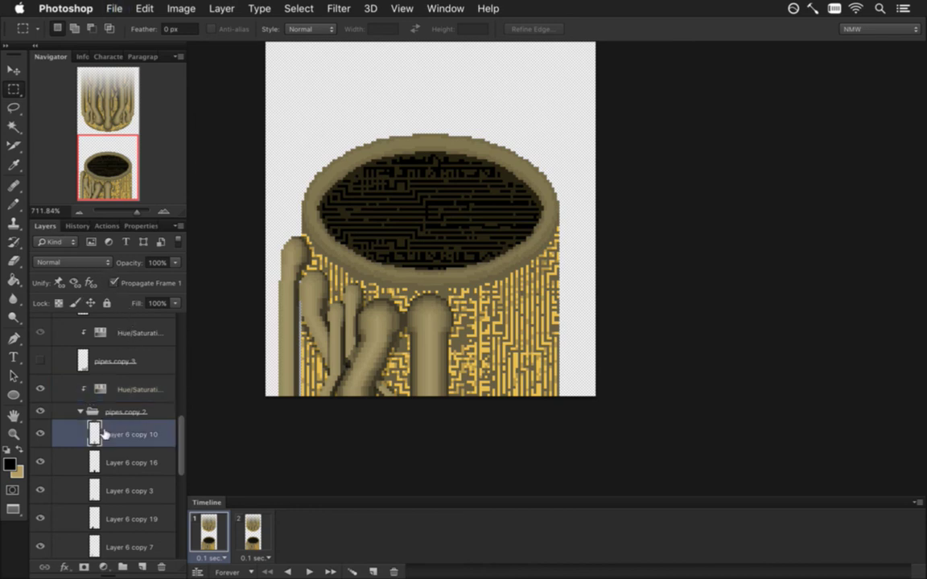
left_click(142, 566)
scroll(393, 341, "up", 5)
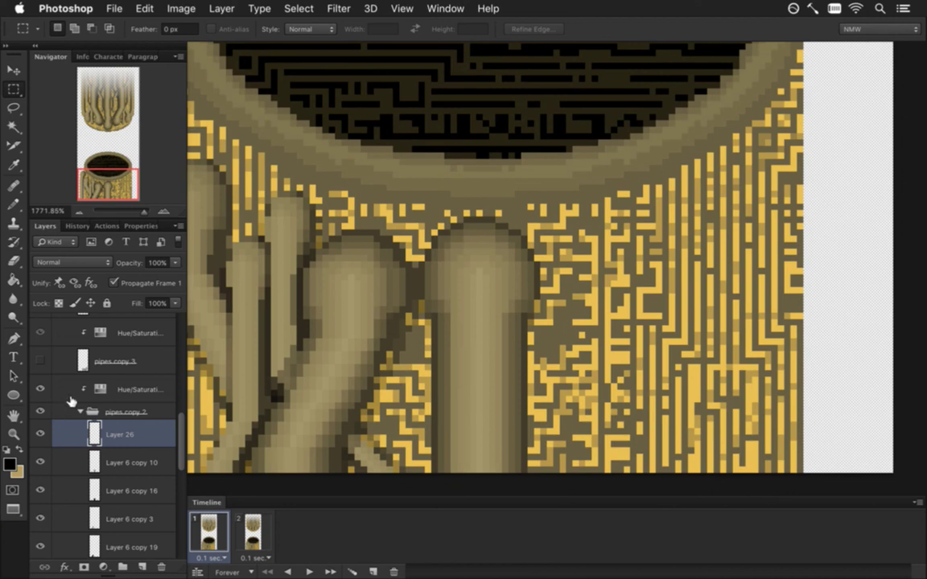
Step: Set the lightness of the pipes copy 2 group's Hue/Saturation adjustment to 0 and save the document
double_click(101, 388)
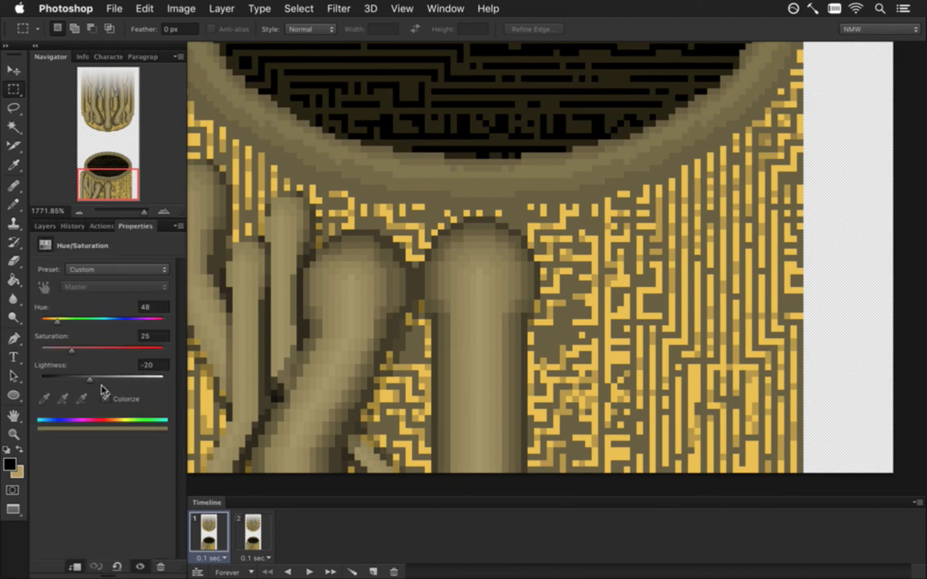
type("0")
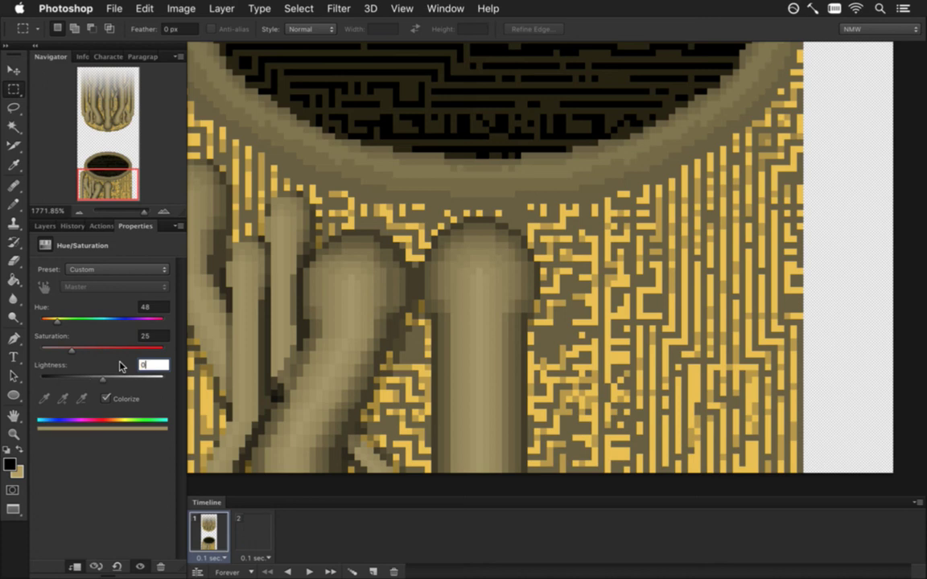
key("Return")
key("super+s")
left_click(44, 226)
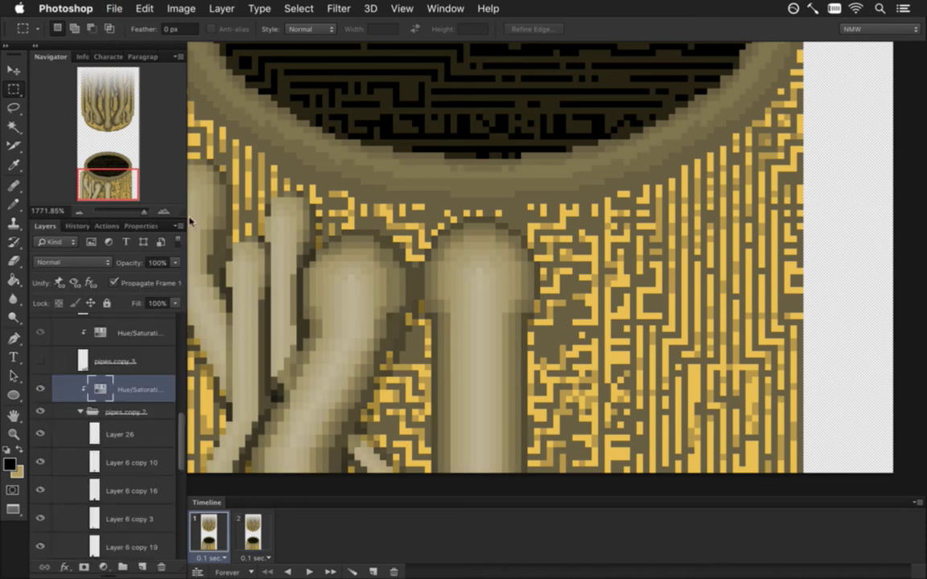
Step: Sample the dark olive shade from the central pipe's shaded edge as the foreground colour
key("i")
left_click(449, 342)
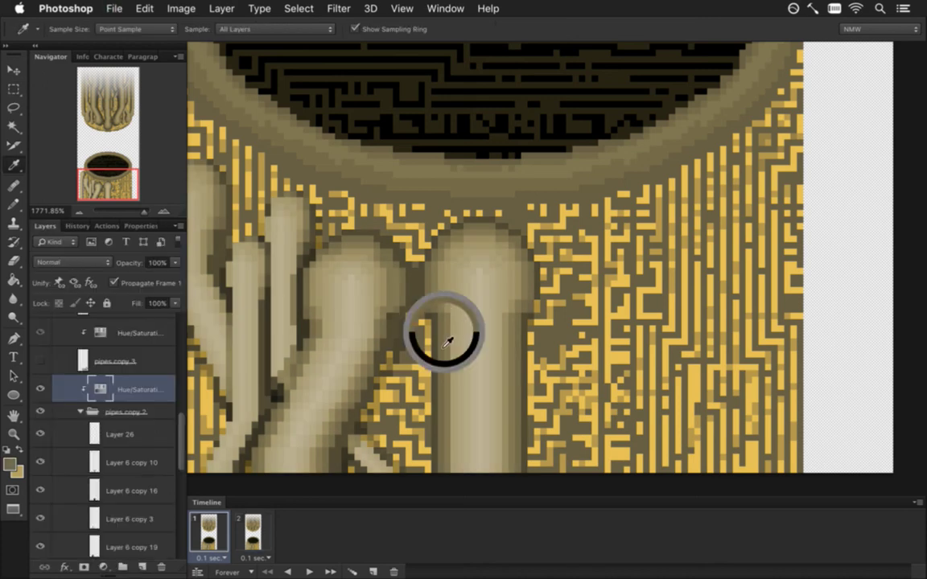
left_click_drag(448, 341, 448, 344)
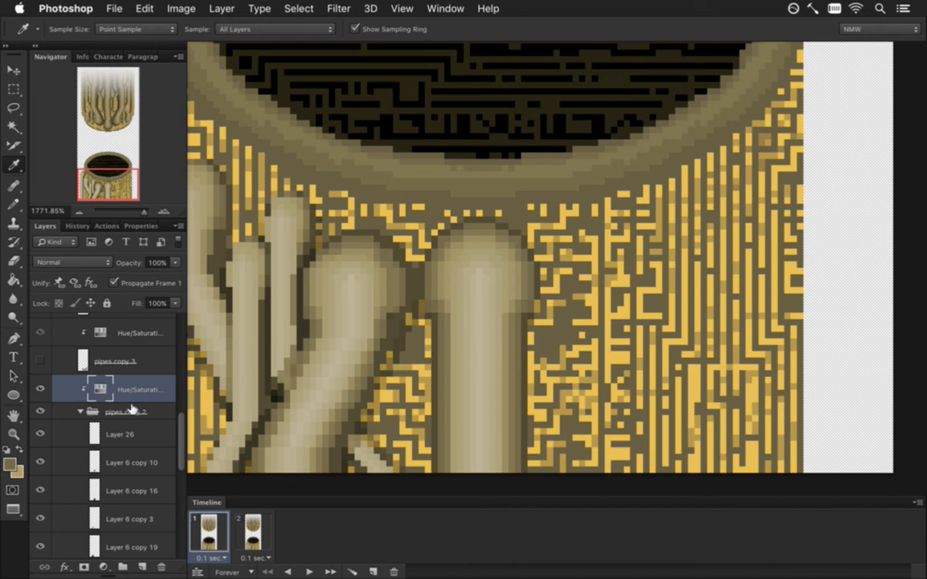
left_click(437, 341)
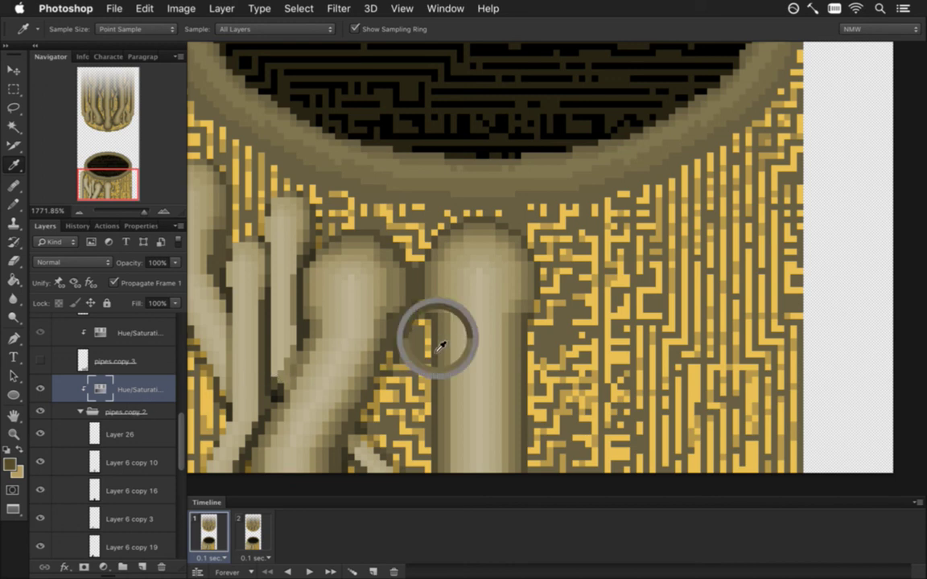
Step: Set Layer 26's opacity to 10% and turn off Propagate Frame 1
left_click(95, 431)
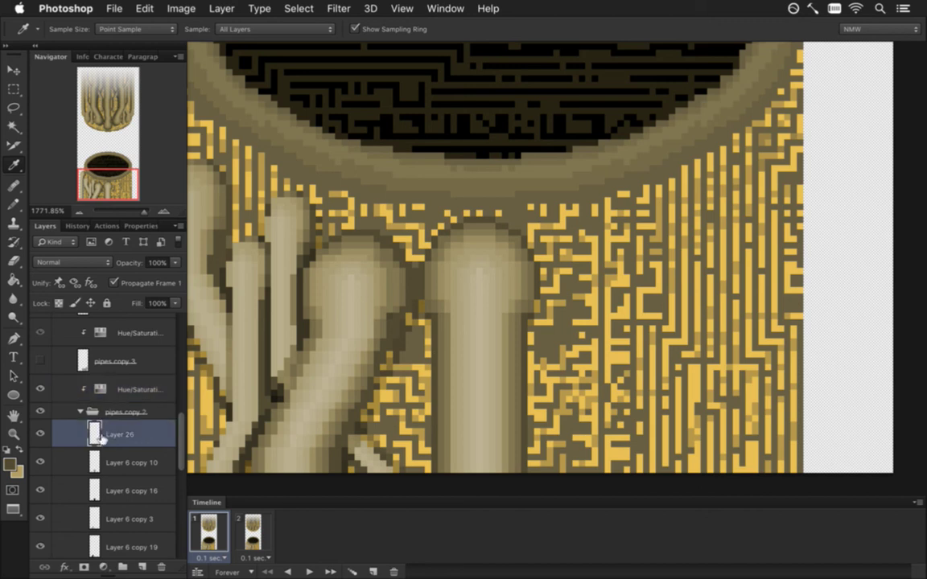
left_click(42, 435)
left_click_drag(173, 263, 115, 279)
Step: Switch to the Pencil tool and reduce its brush size to 1 px
scroll(402, 394, "down", 3)
key("b")
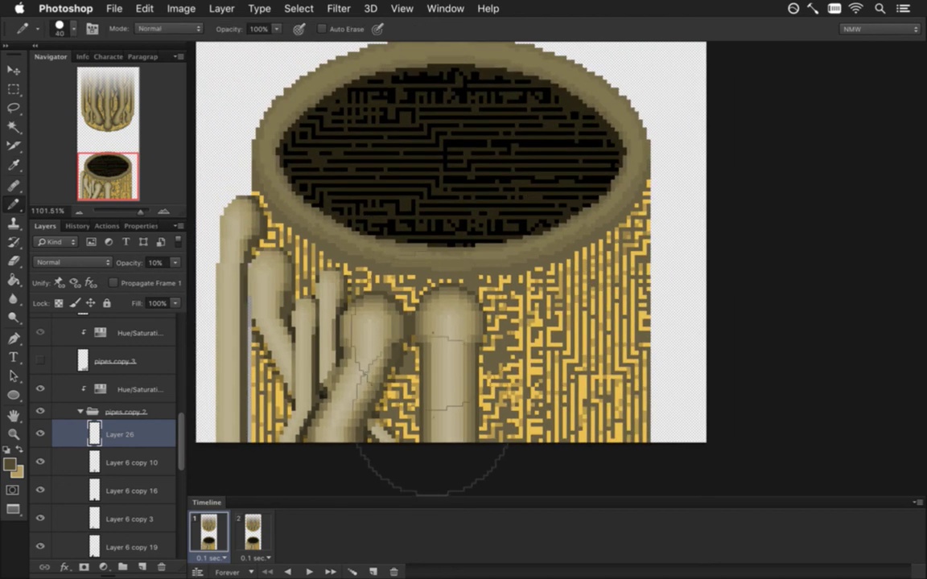
key("bracketleft")
key("bracketleft")
key("bracketleft")
key("bracketleft")
key("bracketleft")
key("bracketleft")
key("bracketleft")
key("bracketleft")
key("bracketleft")
key("bracketleft")
key("bracketleft")
key("bracketleft")
key("bracketleft")
key("bracketleft")
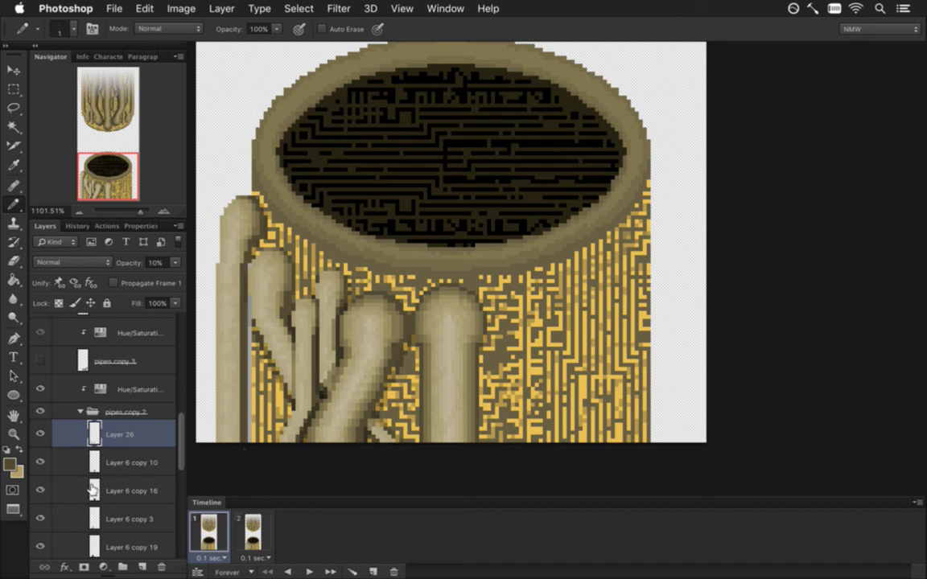
Step: Set the lightness of the Hue/Saturation adjustment clipped to the pipes copy 2 group to -20
double_click(94, 352)
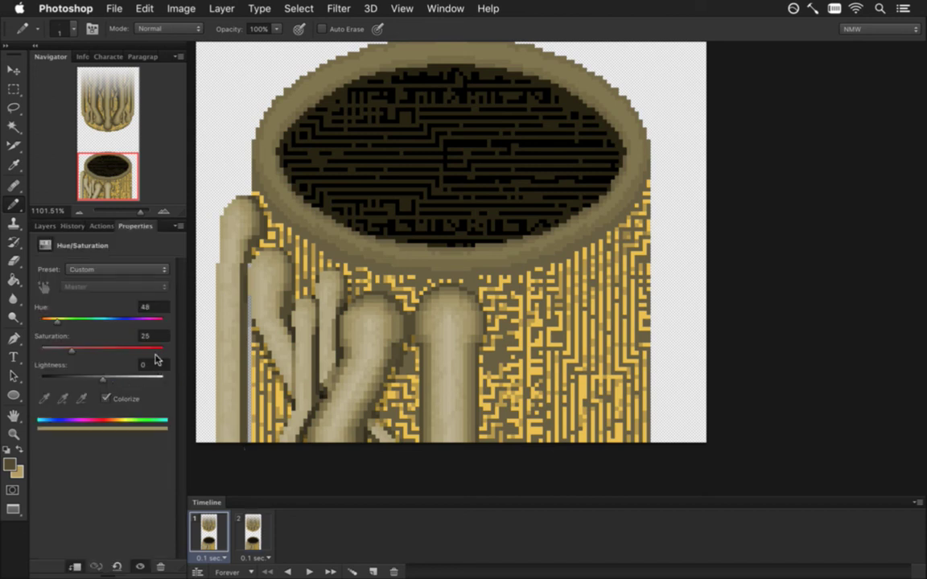
left_click(152, 367)
type("-20")
key("Return")
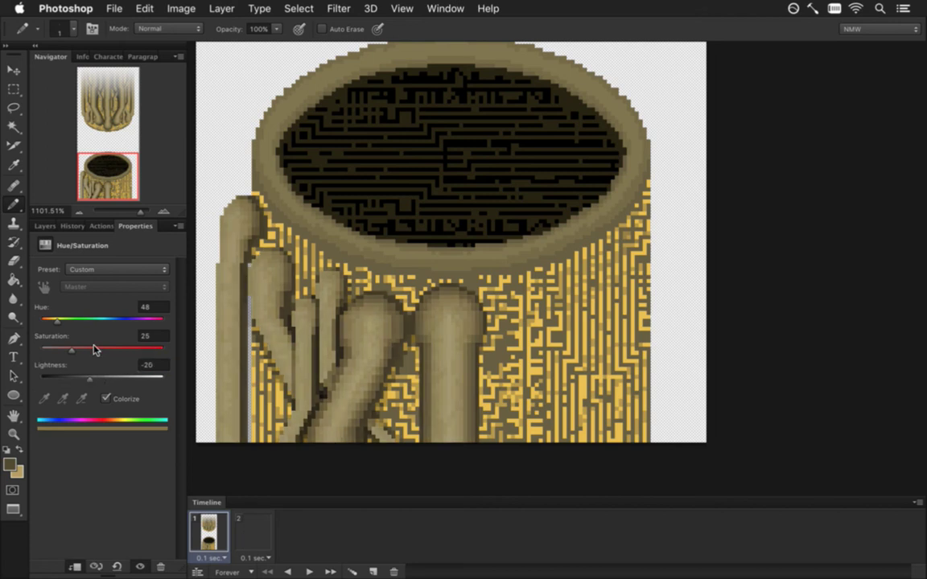
left_click(46, 226)
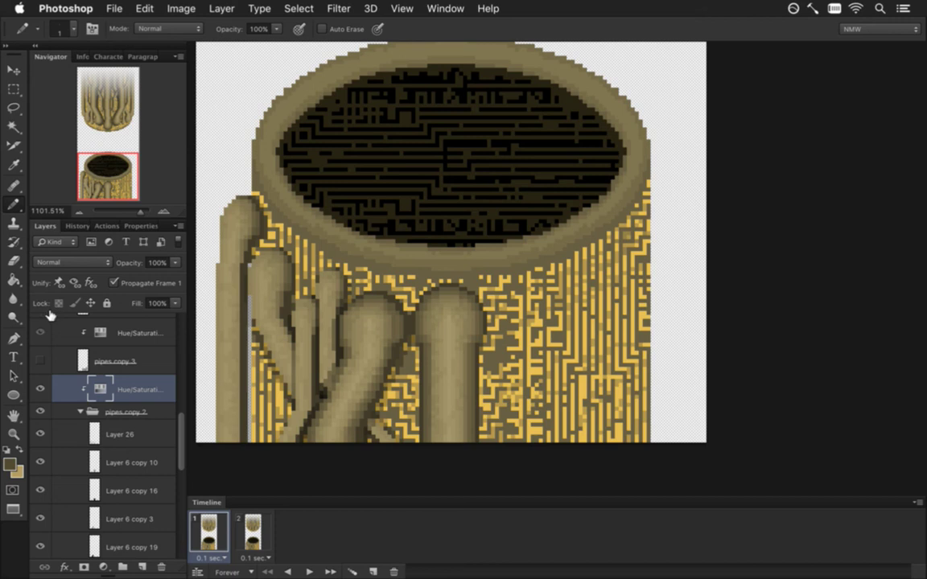
Step: Hide the central pipe and its shadow by turning off Layer 6 copy 10 and Layer 6 copy 16
left_click(80, 411)
left_click(80, 437)
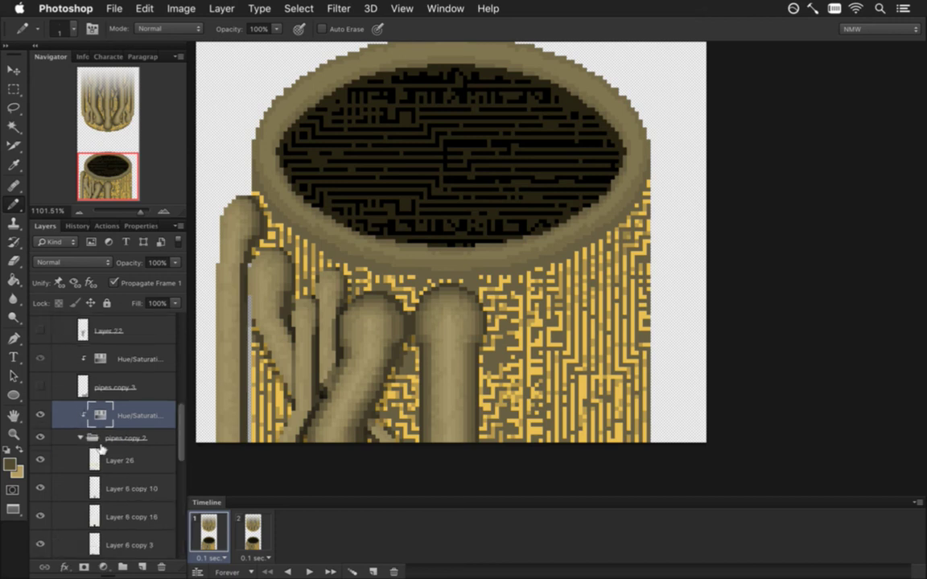
left_click(61, 460)
left_click(40, 461)
left_click(41, 459)
left_click(40, 487)
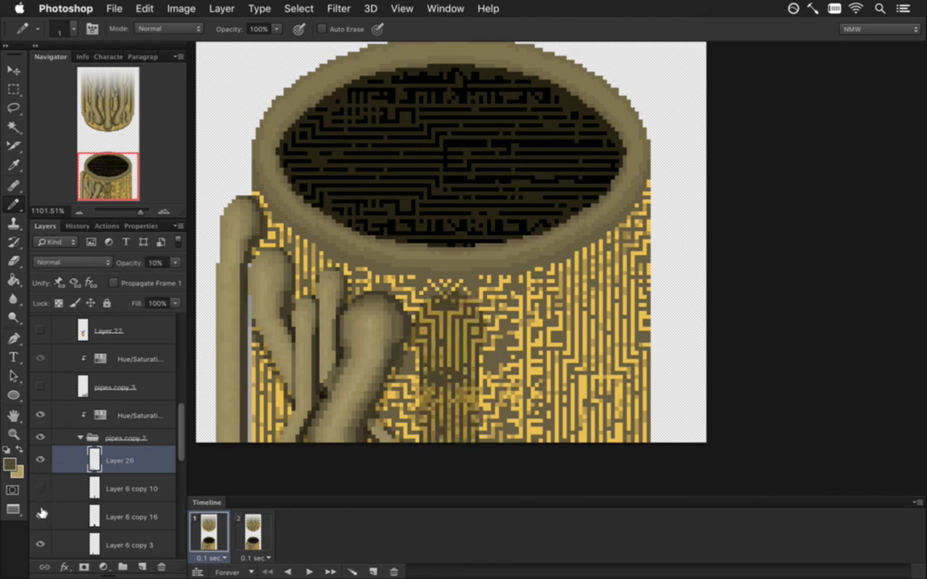
left_click(40, 515)
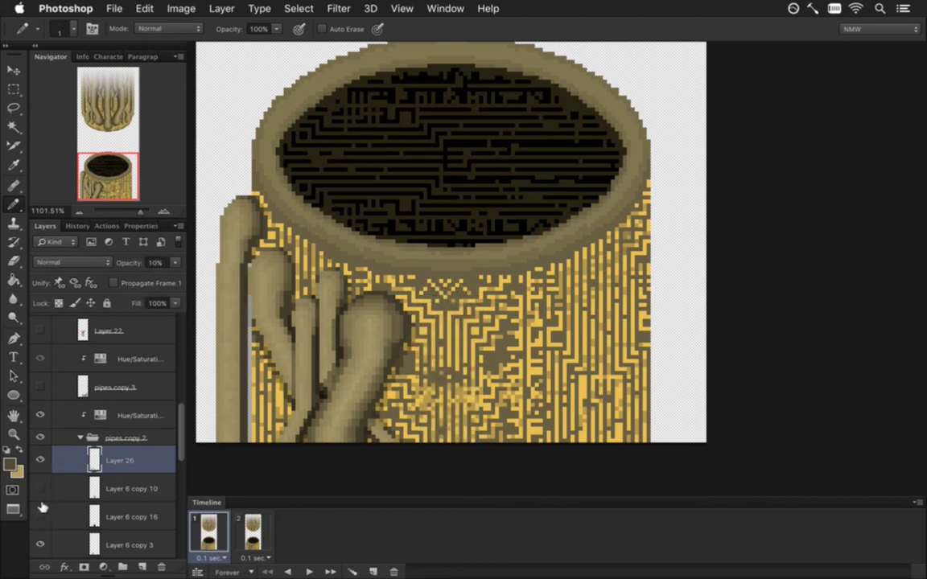
Step: Duplicate the pipes copy 2 group, merge the duplicate into one layer, and place it above the group's re-clipped Hue/Saturation adjustment
left_click(94, 437)
left_click(106, 424, "alt")
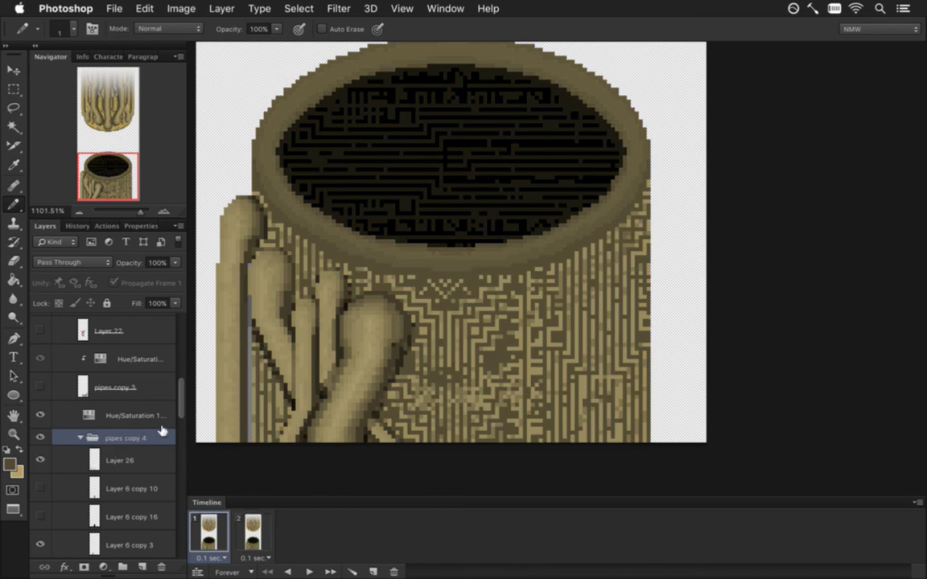
right_click(161, 432)
left_click(185, 443)
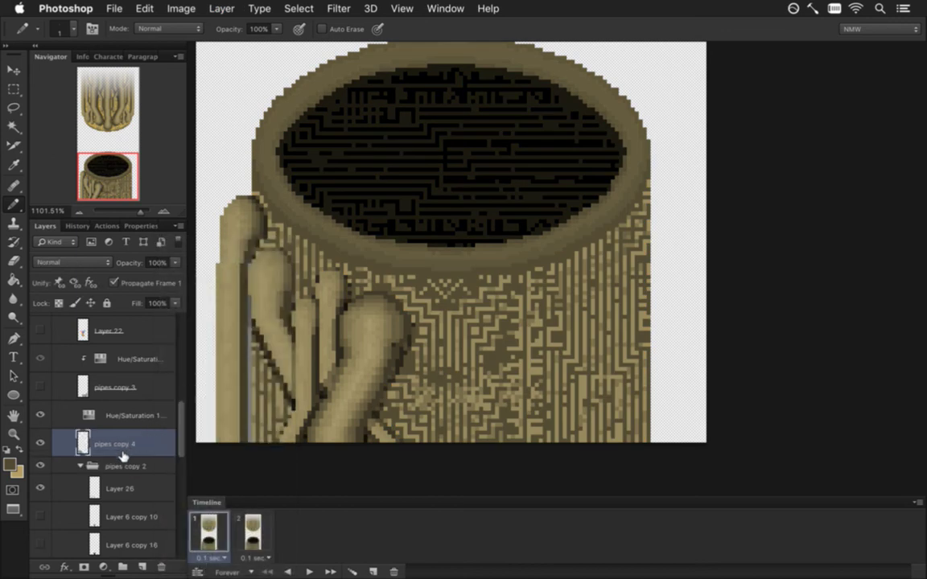
left_click_drag(77, 438, 103, 407)
left_click(118, 453, "alt")
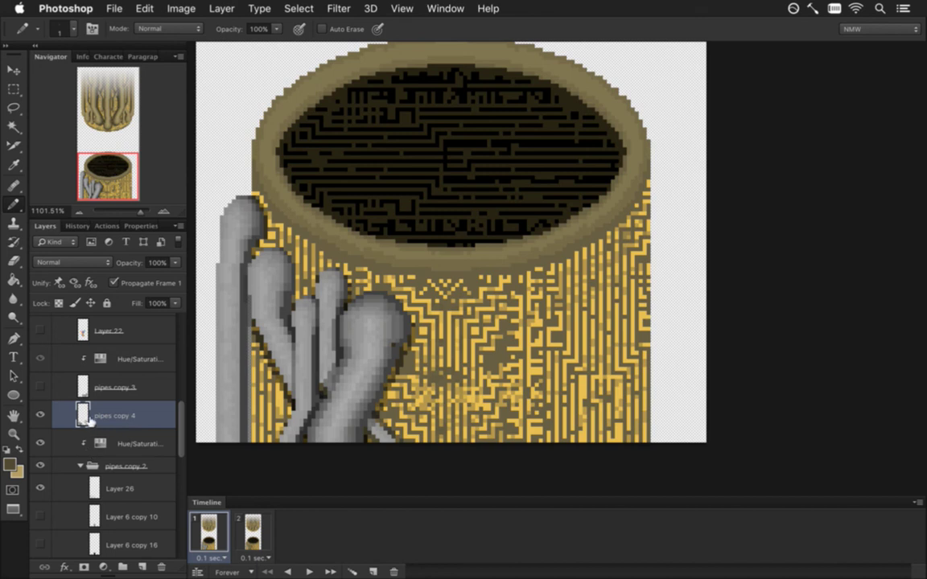
Step: Flip the merged pipes copy 4 layer horizontally and position it on the column's right side at X 89.50 px, Y 291.50 px
key("v")
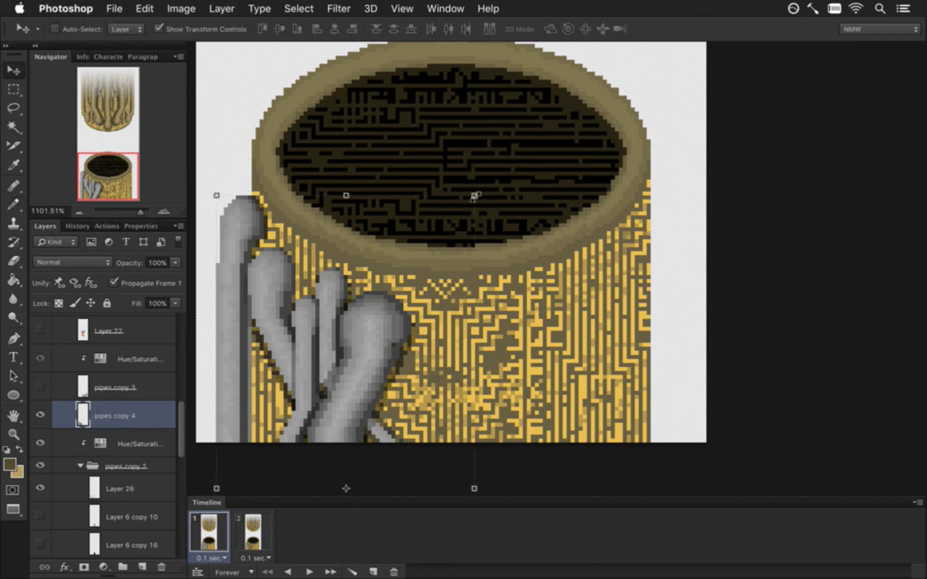
left_click(474, 196)
right_click(428, 286)
left_click(455, 385)
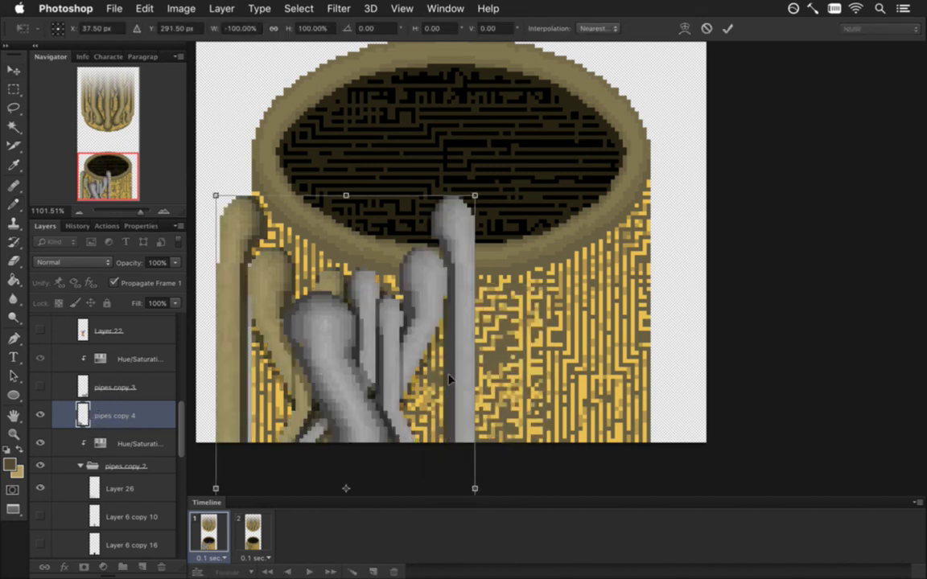
left_click_drag(410, 330, 618, 316)
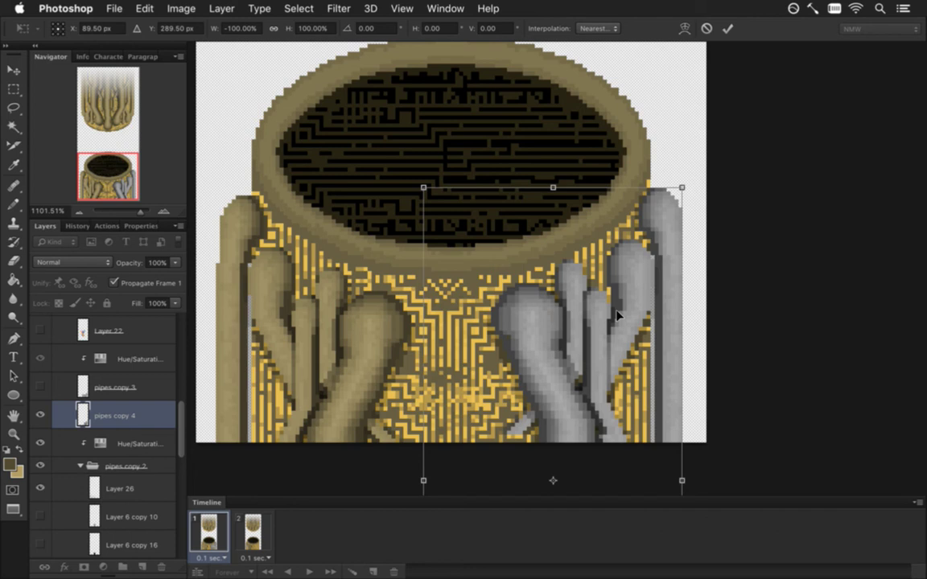
key("Down")
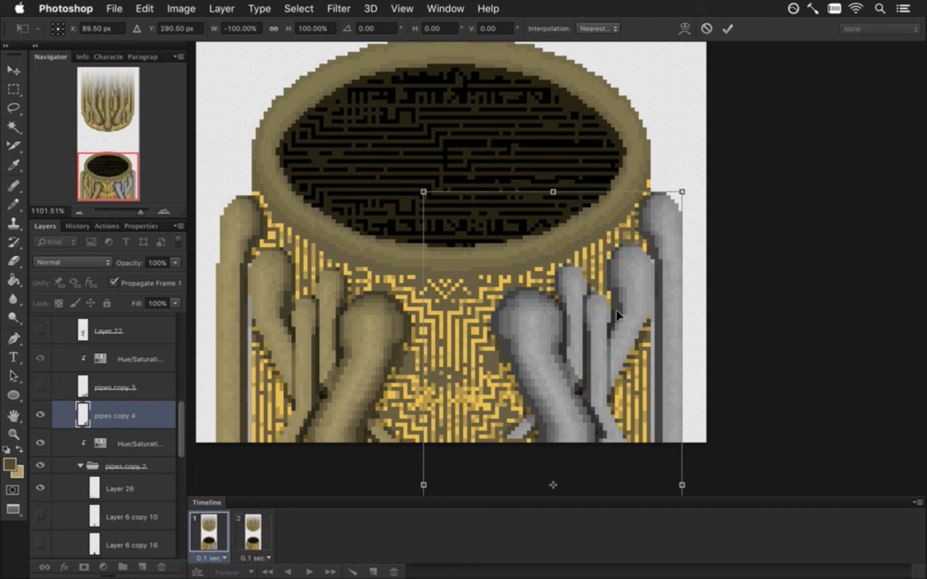
key("Down")
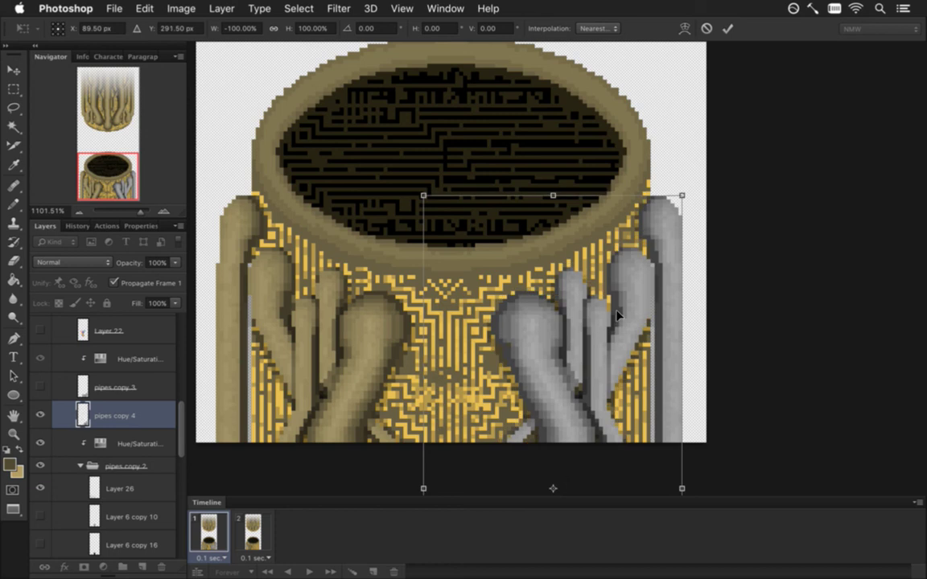
key("Return")
Step: Clear the area left of the mirrored pipes on pipes copy 4, nudge them one pixel right, and save the document
key("m")
left_click_drag(263, 140, 469, 469)
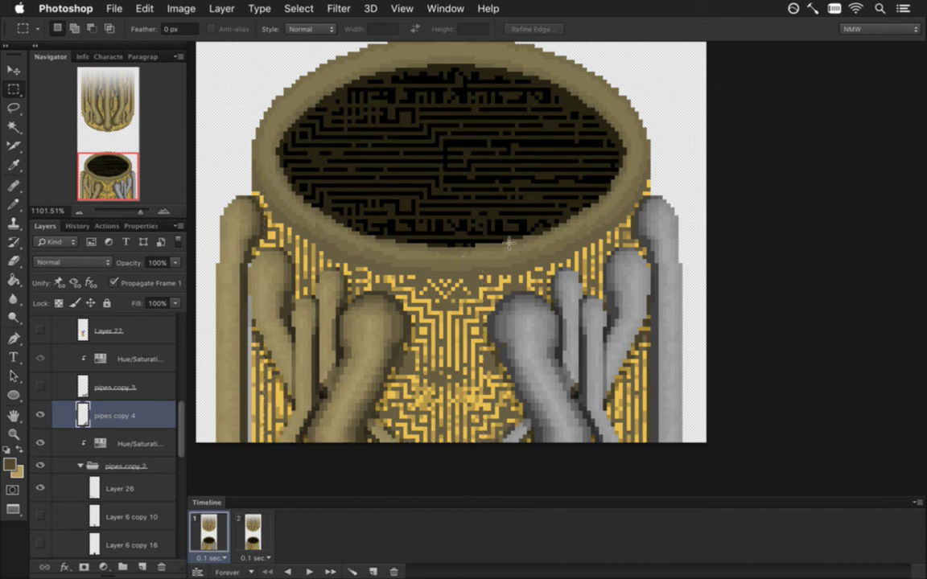
key("v")
key("Up")
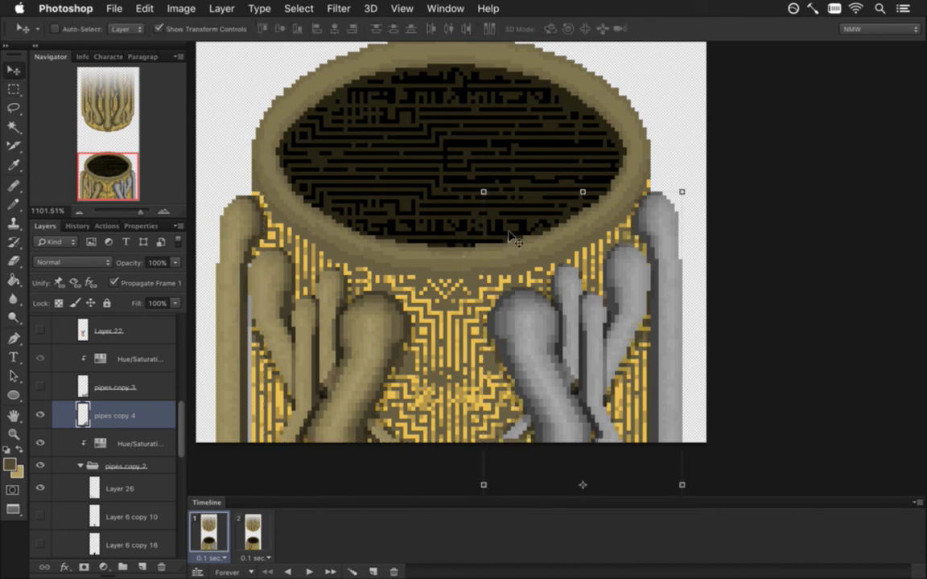
key("Down")
key("Right")
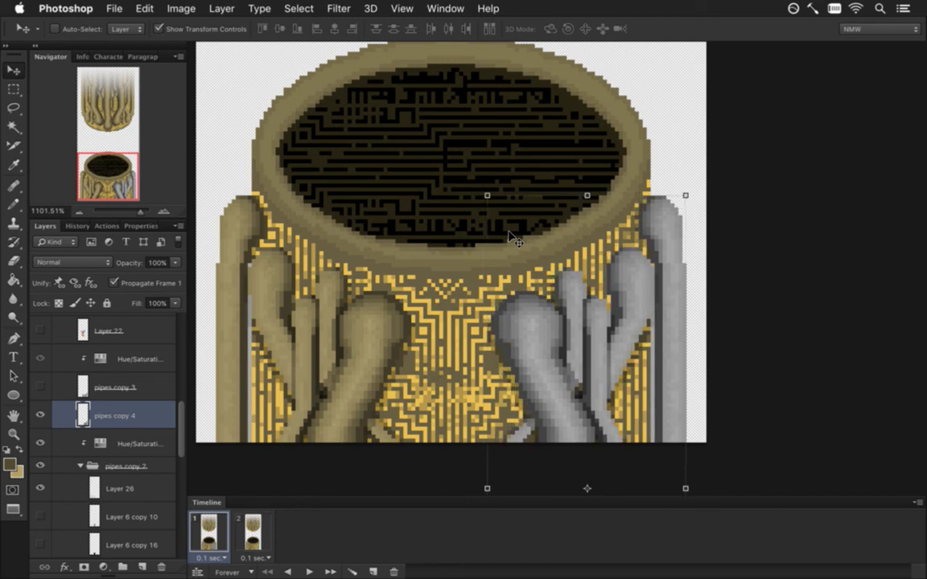
key("m")
key("super+s")
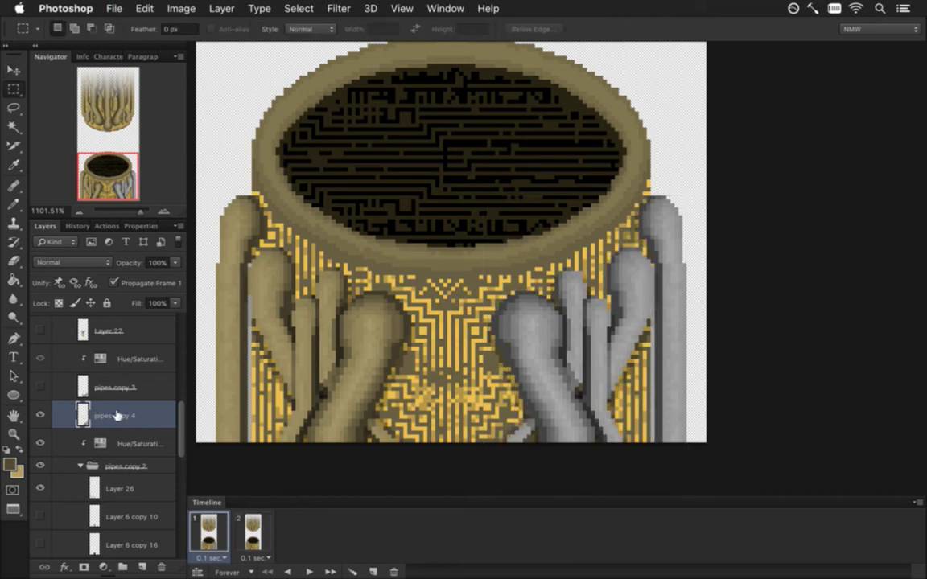
Step: Delete the old pipes copy 3 layer and clip its Hue/Saturation adjustment to pipes copy 4
left_click(81, 466)
left_click_drag(78, 367, 94, 414)
left_click(97, 389)
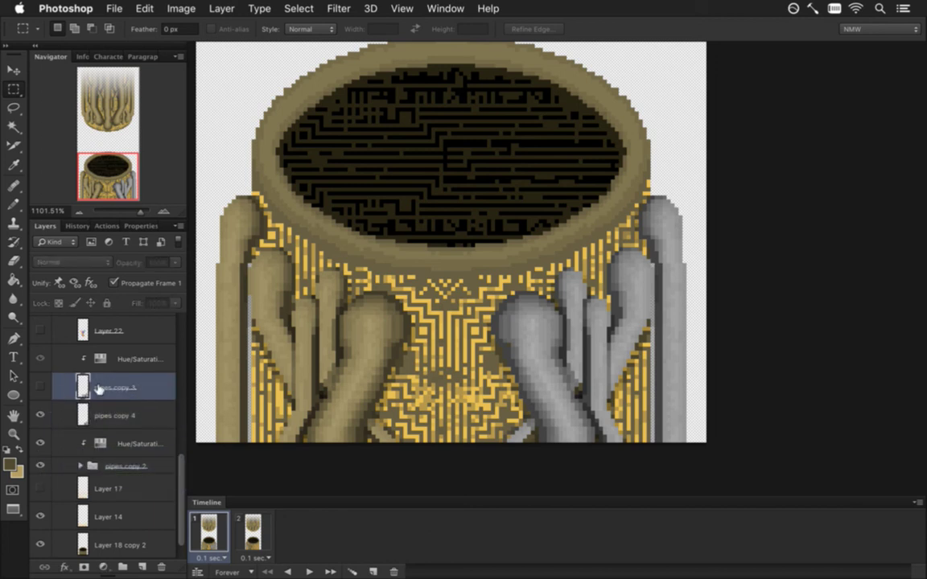
left_click(161, 567)
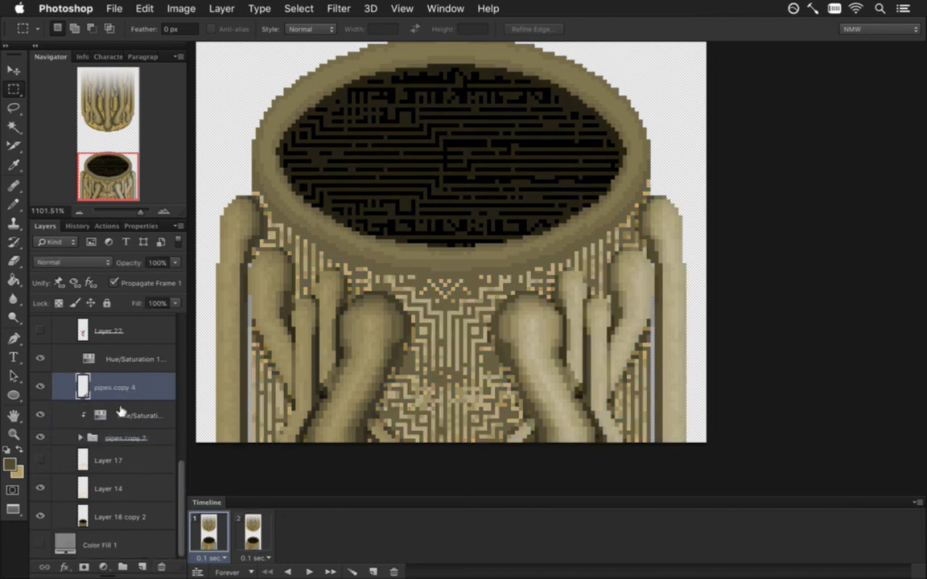
left_click(102, 372, "alt")
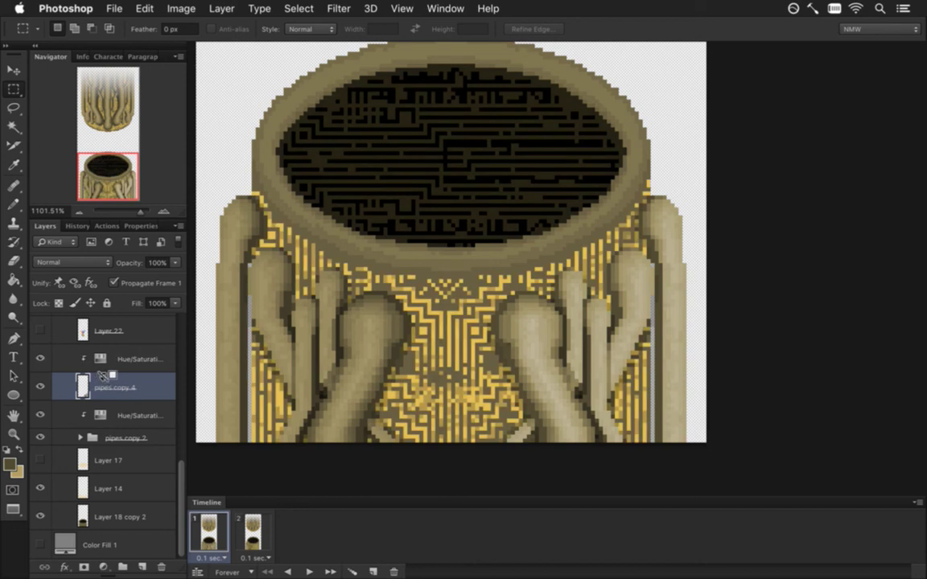
Step: Set the lightness of the Hue/Saturation adjustment clipped to pipes copy 4 to -20
double_click(101, 358)
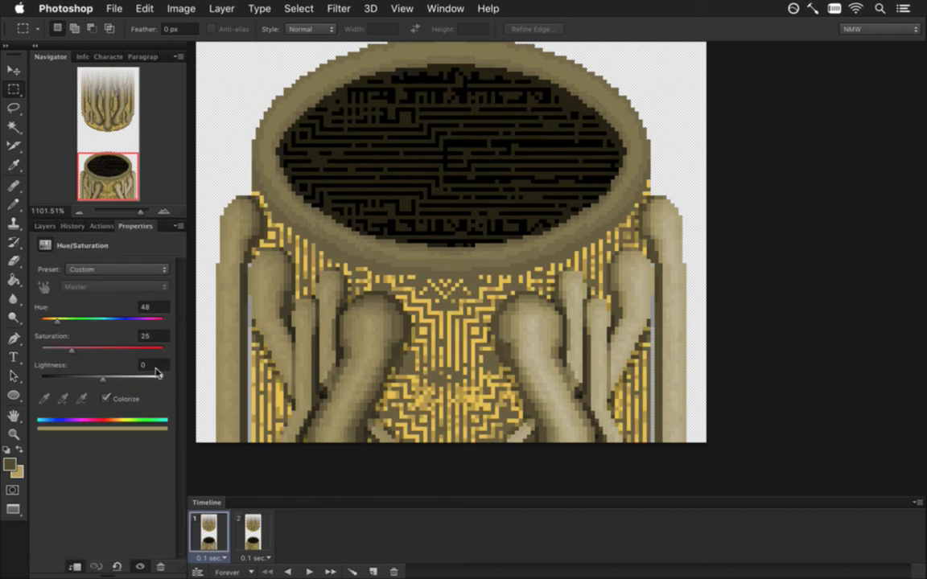
left_click(153, 366)
type("-20")
key("Return")
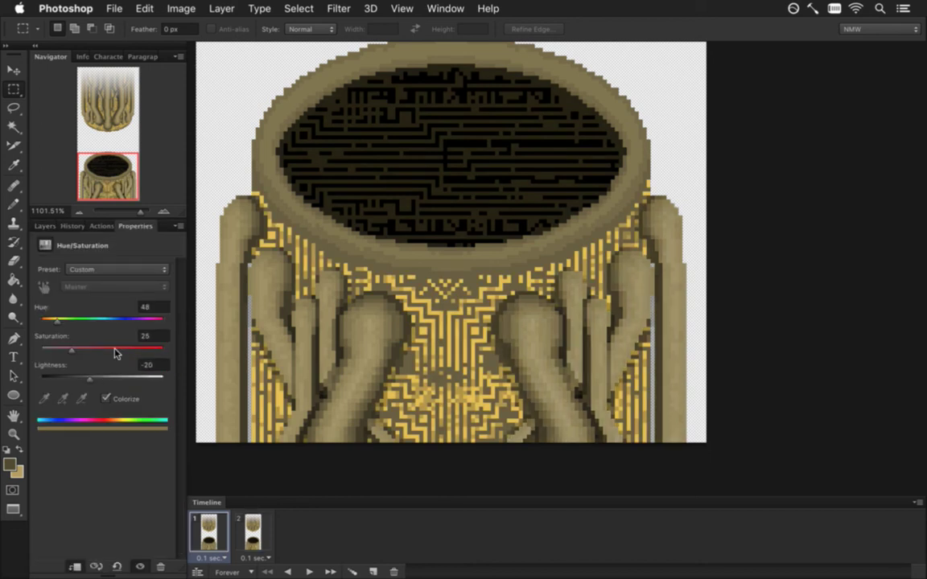
left_click(46, 226)
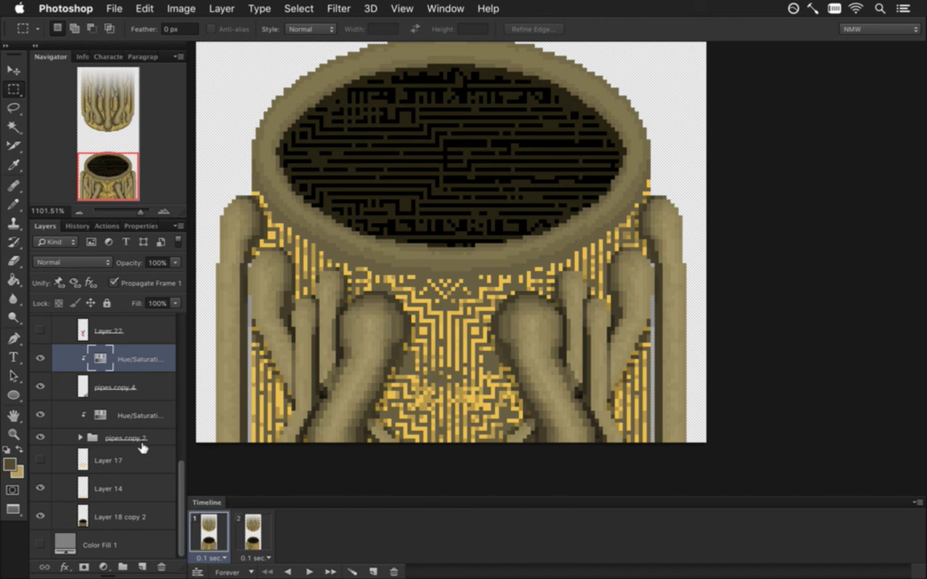
Step: Show Layer 6 copy 10 and Layer 6 copy 16 in the pipes copy 2 group again and select Layer 26
left_click(80, 438)
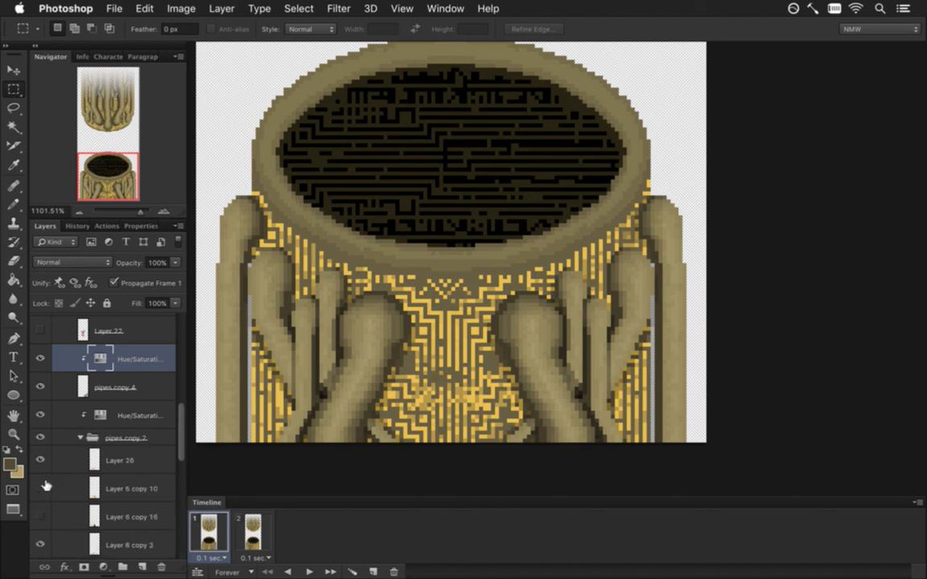
left_click_drag(41, 489, 41, 516)
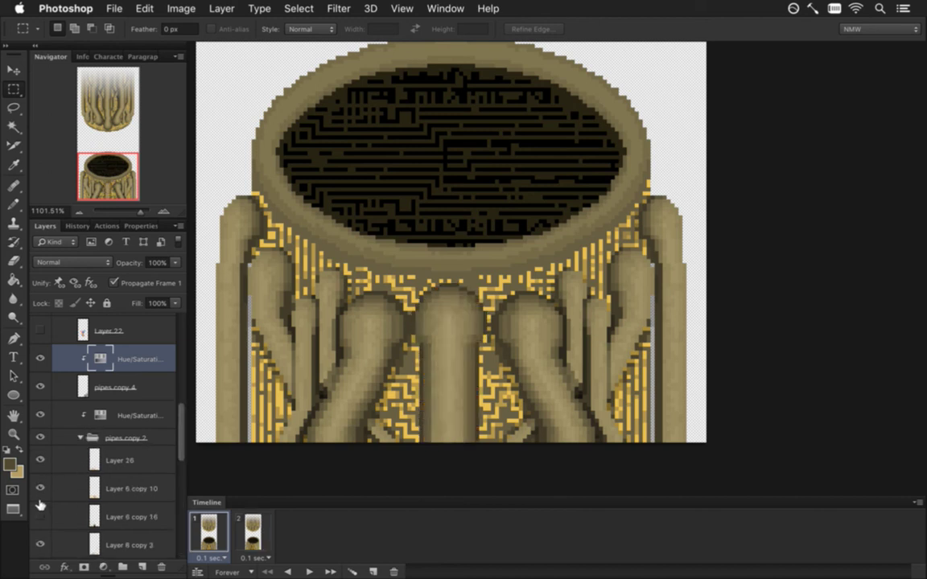
left_click(117, 467)
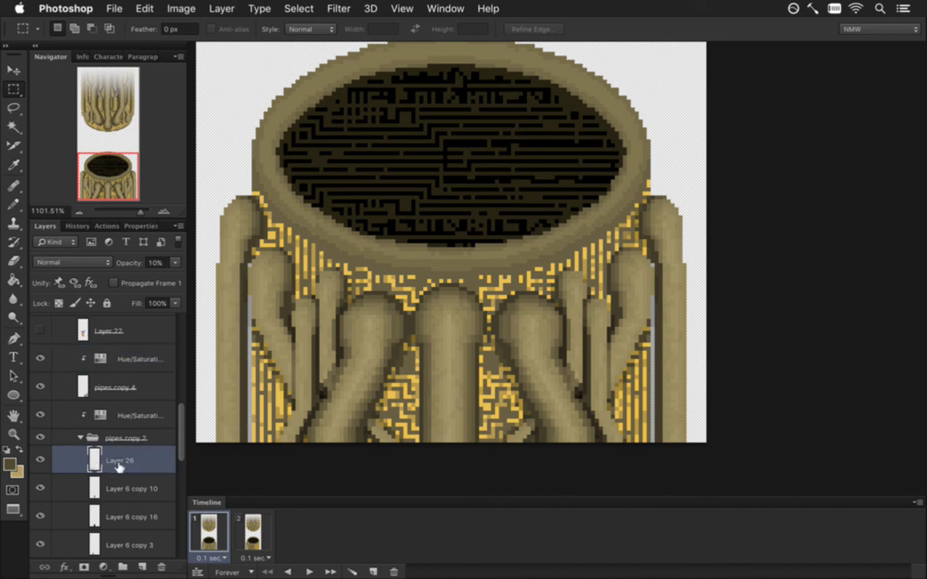
Step: Delete animation frame 2 and replace it with a duplicate of frame 1
scroll(397, 299, "down", 6)
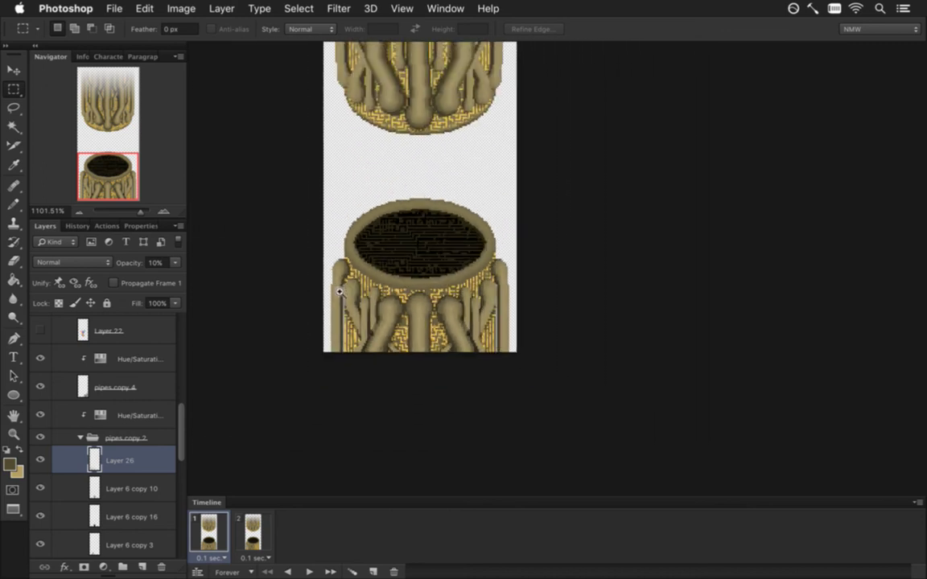
left_click(252, 527)
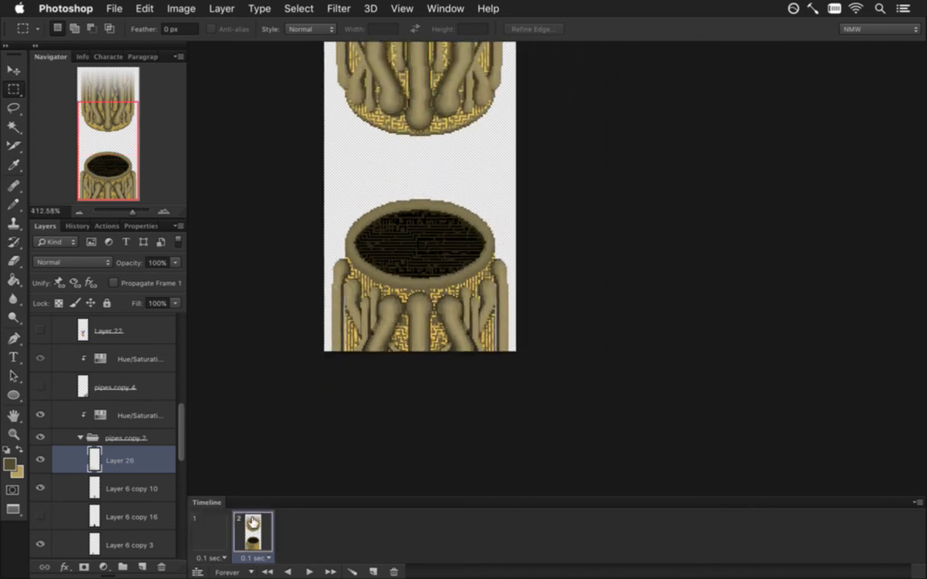
left_click(211, 527)
left_click(239, 523)
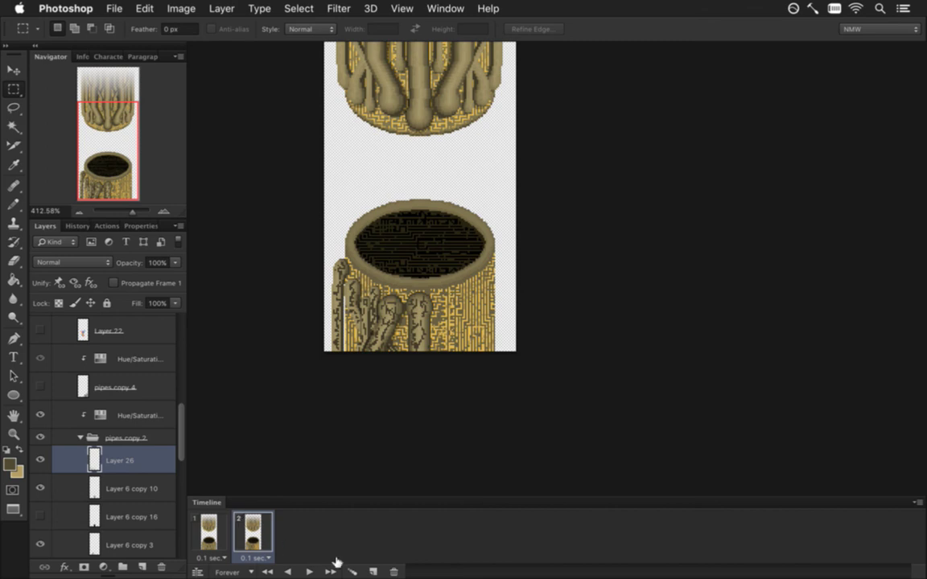
left_click(393, 571)
left_click(373, 570)
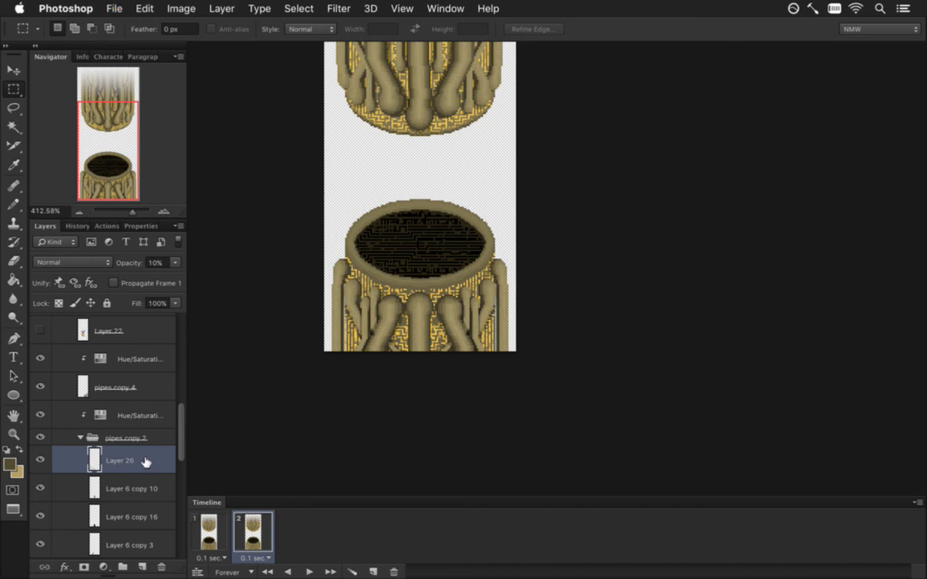
Step: Collapse the pipes copy 2 group and set the opacity of Layer 14 to 80% in animation frame 2
left_click(221, 536)
left_click(84, 438)
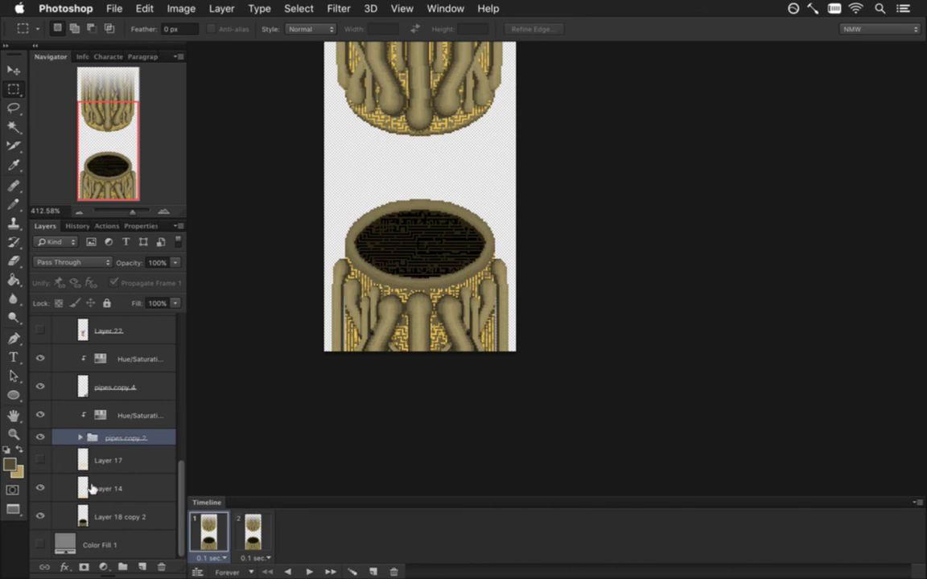
left_click(109, 460)
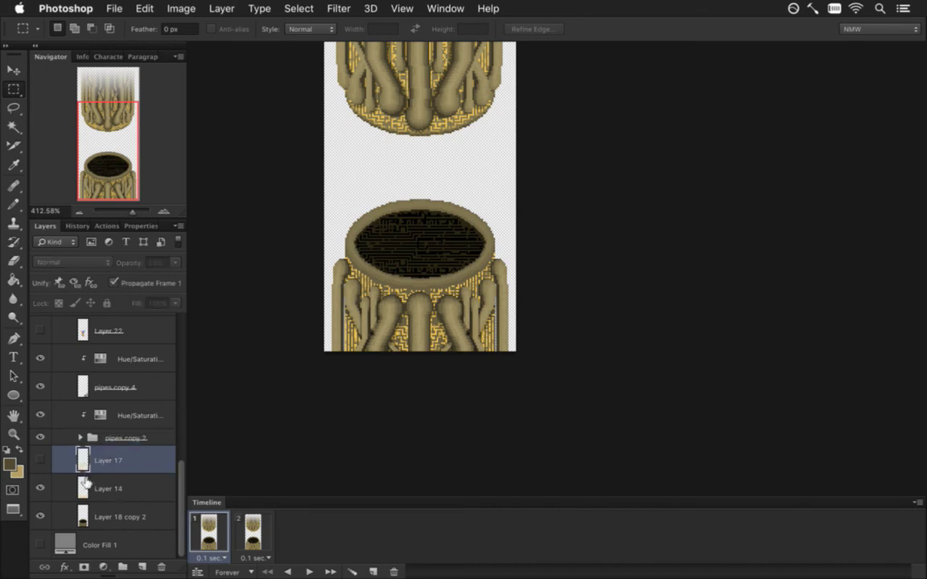
left_click(108, 488)
left_click(40, 488)
left_click(40, 488)
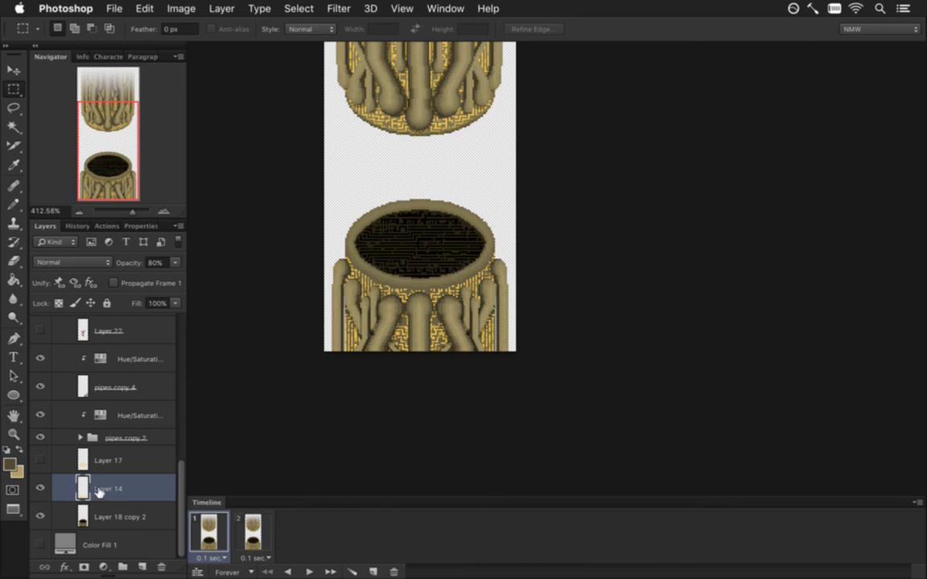
left_click(239, 525)
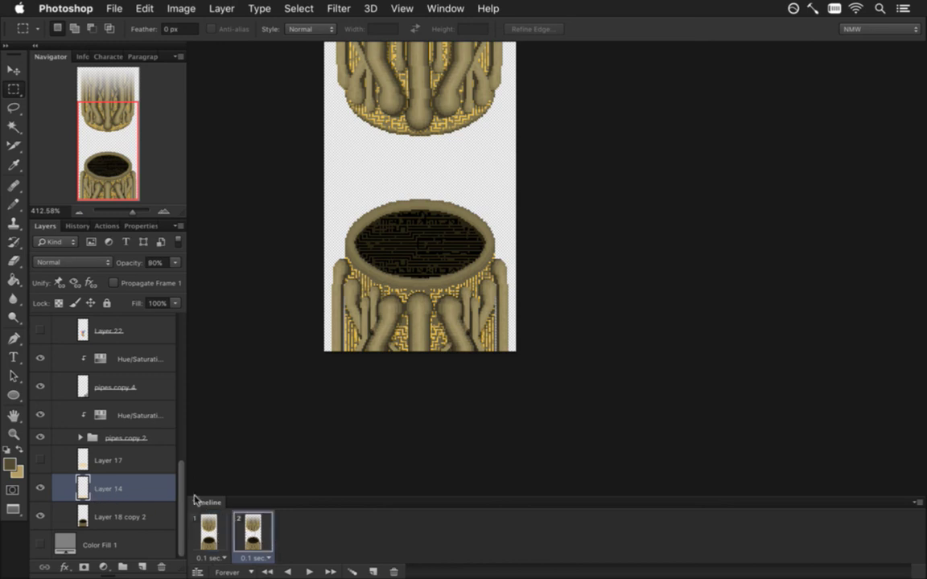
Step: Compare the opacity of Layer 11 in the top group between the two animation frames
scroll(174, 385, "up", 15)
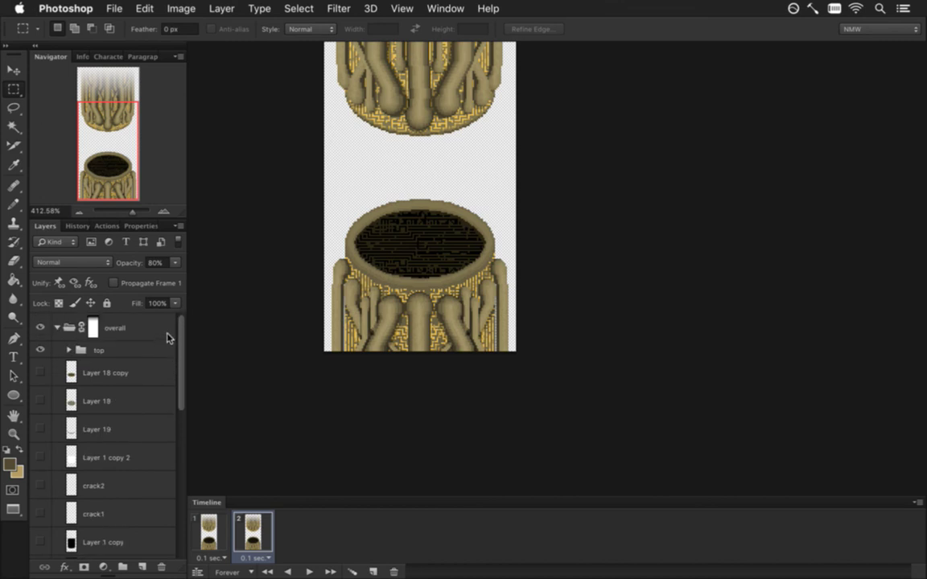
left_click(68, 350)
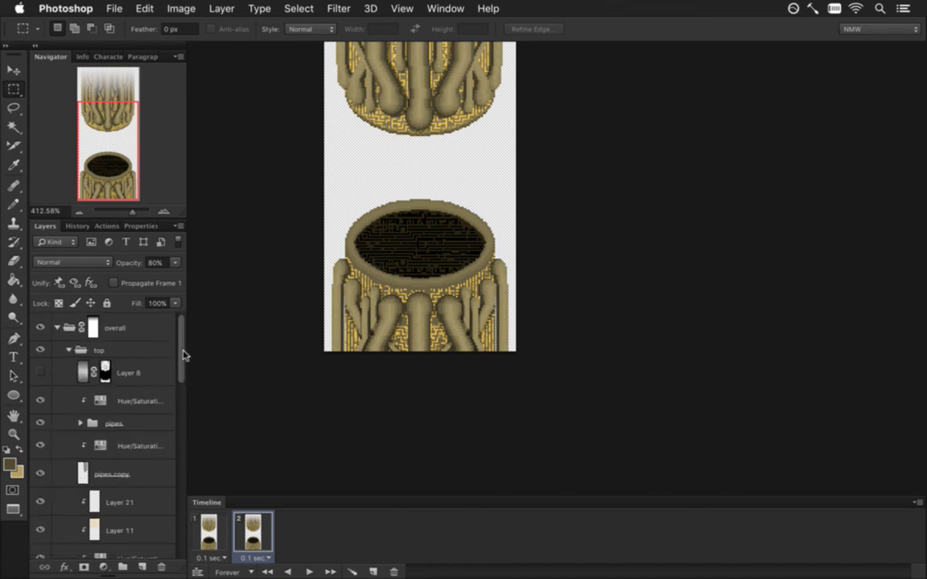
left_click_drag(183, 354, 181, 378)
left_click(103, 447)
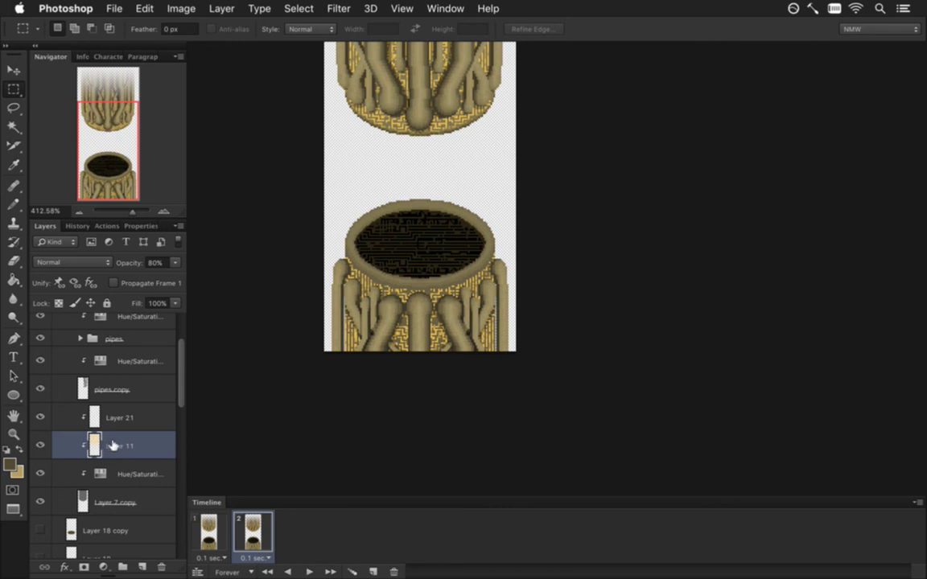
left_click(222, 526)
left_click(246, 524)
left_click(220, 528)
left_click(245, 523)
Step: Show Layer 8 copy 28 above the bottom group in frame 1 and check both frames by playing the animation
left_click_drag(180, 380, 180, 475)
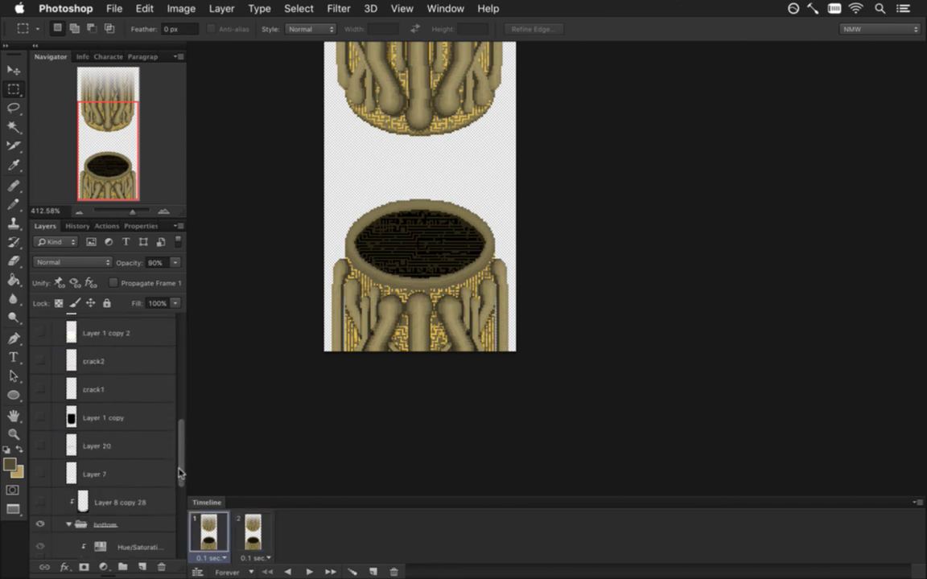
scroll(165, 449, "down", 3)
left_click(40, 417)
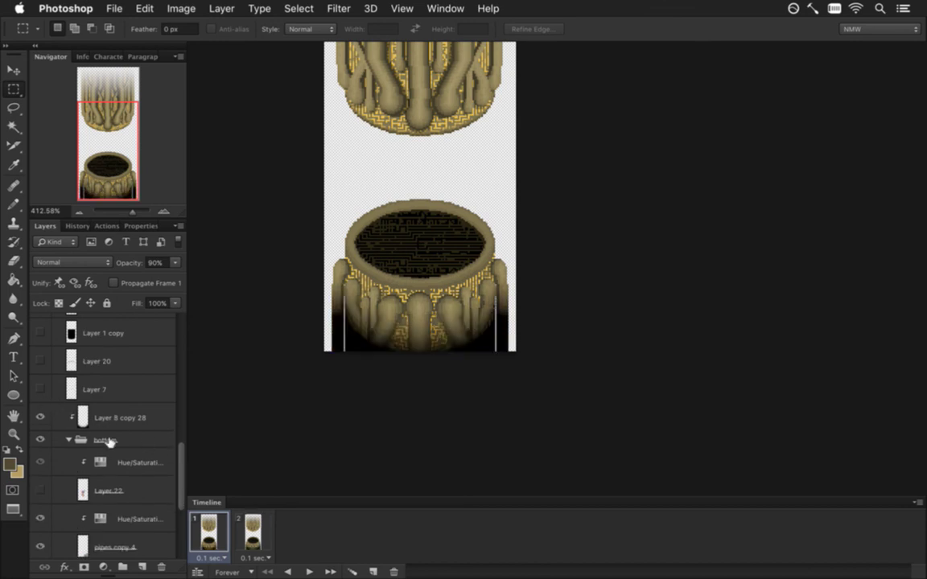
left_click(245, 532)
left_click(216, 531)
left_click(246, 531)
left_click(211, 531)
left_click(306, 571)
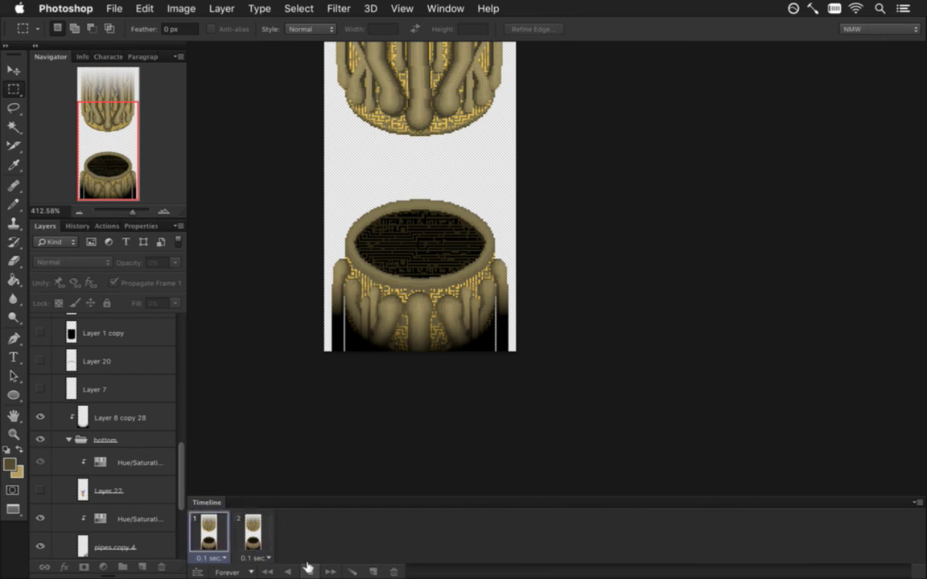
left_click(310, 570)
left_click(207, 523)
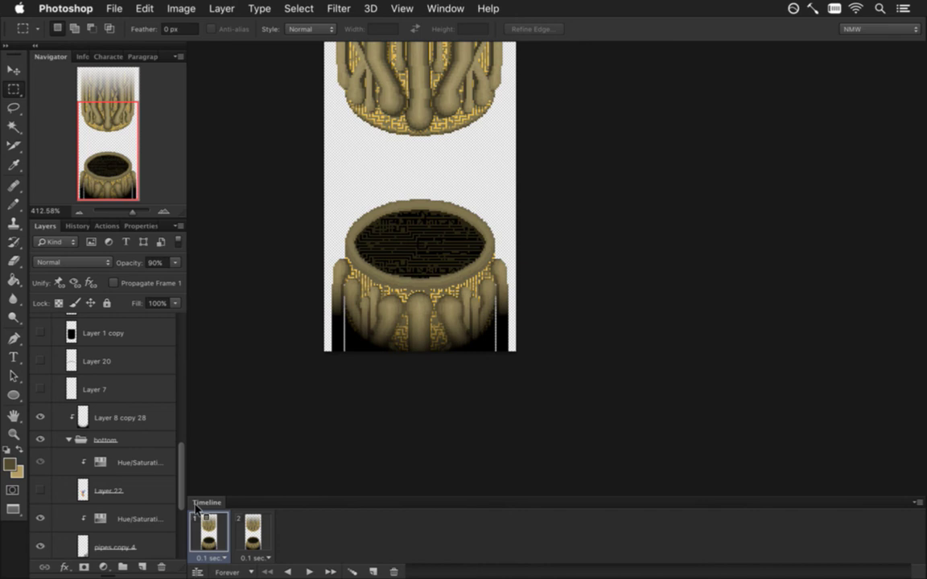
Step: Render all frames as the PNG image sequence Engine.png, replacing the existing files
key("super+alt+shift+r")
key("Return")
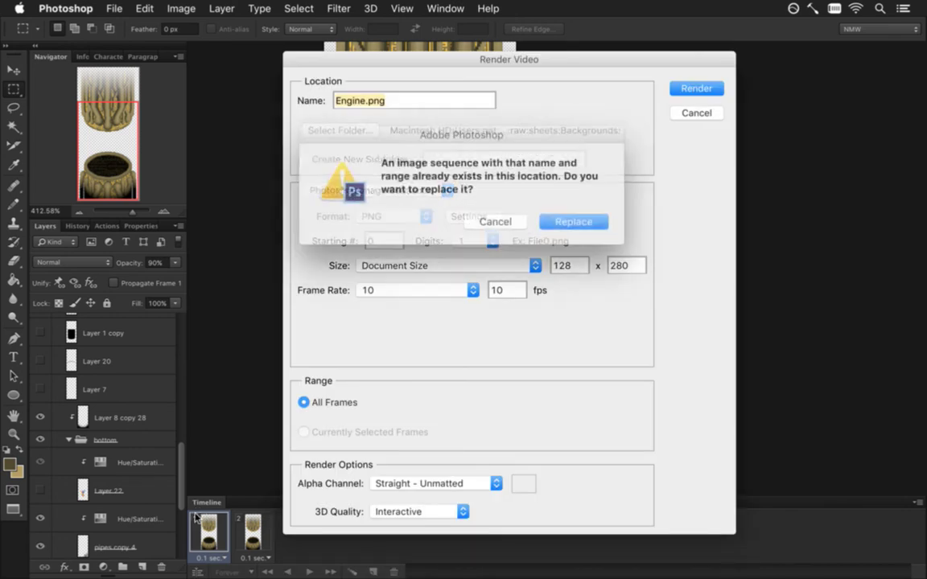
key("Return")
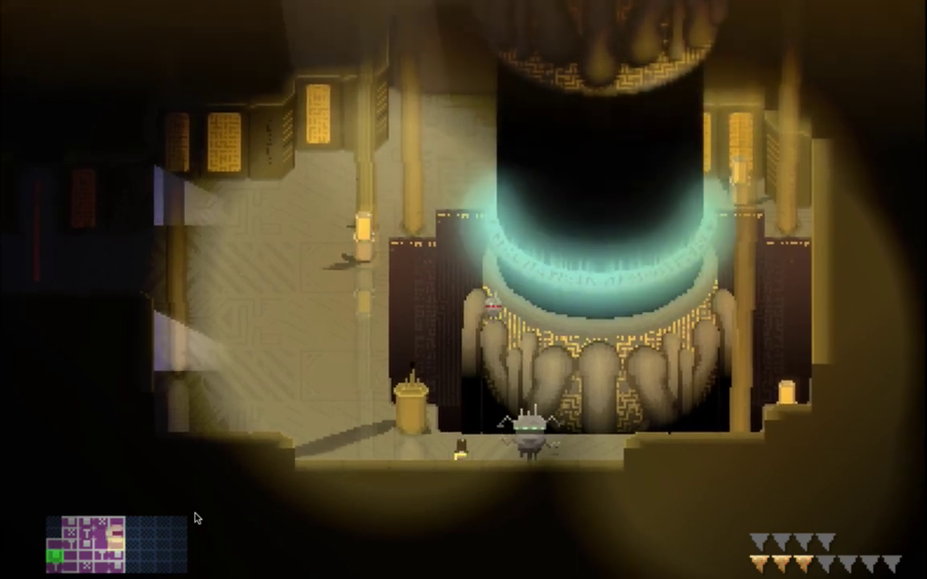
Step: Examine the rendered engine column in the running game, quit it and return to Photoshop
key("Left")
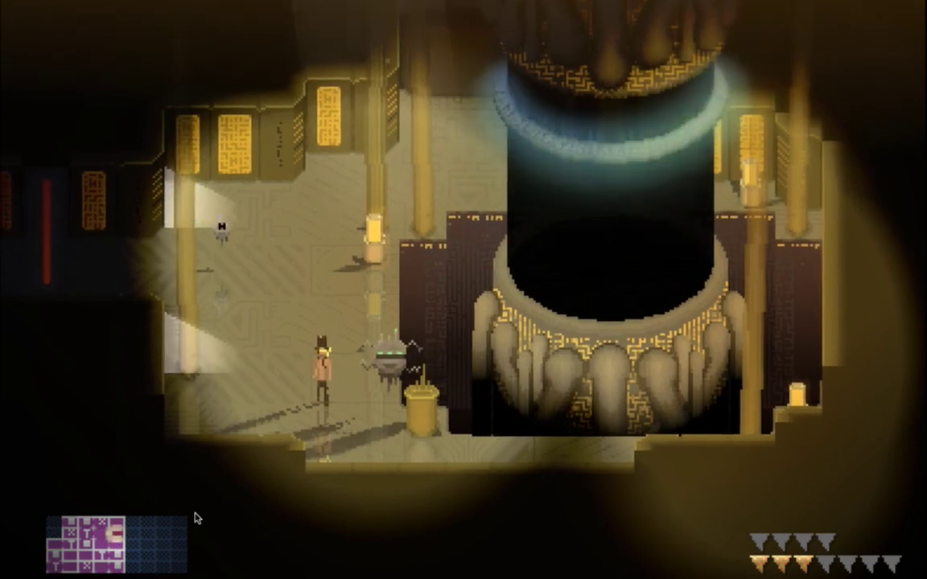
key("Up")
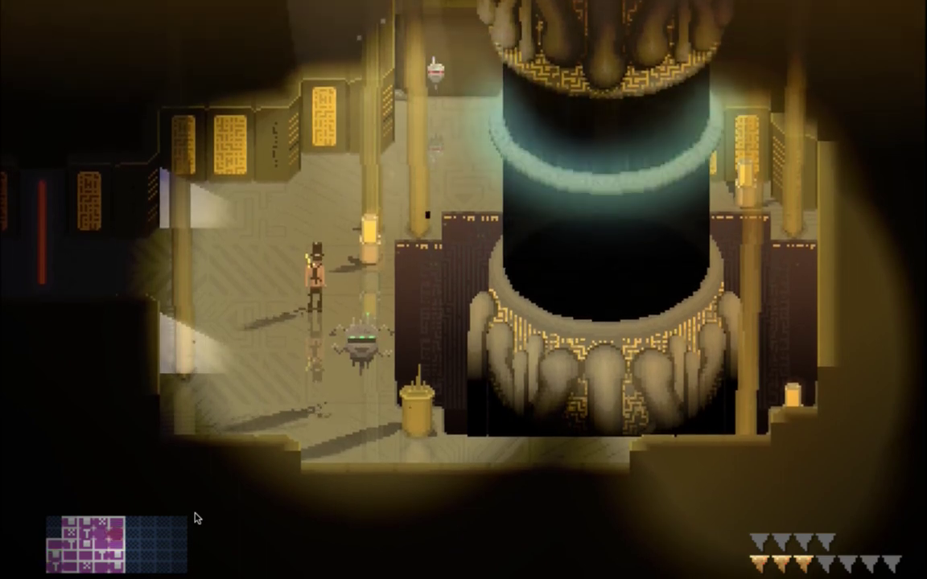
key("super+q")
key("super+Tab")
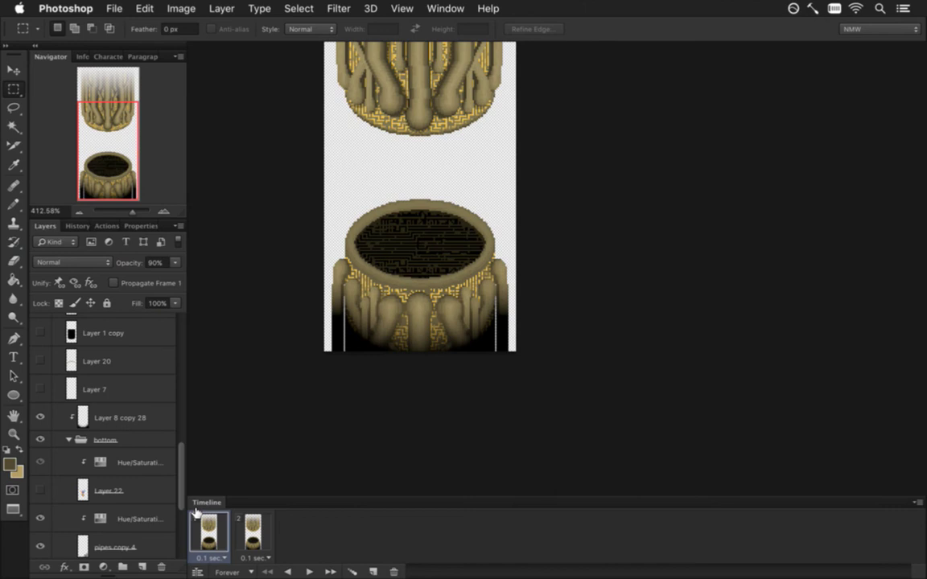
left_click_drag(182, 472, 182, 523)
left_click(89, 509)
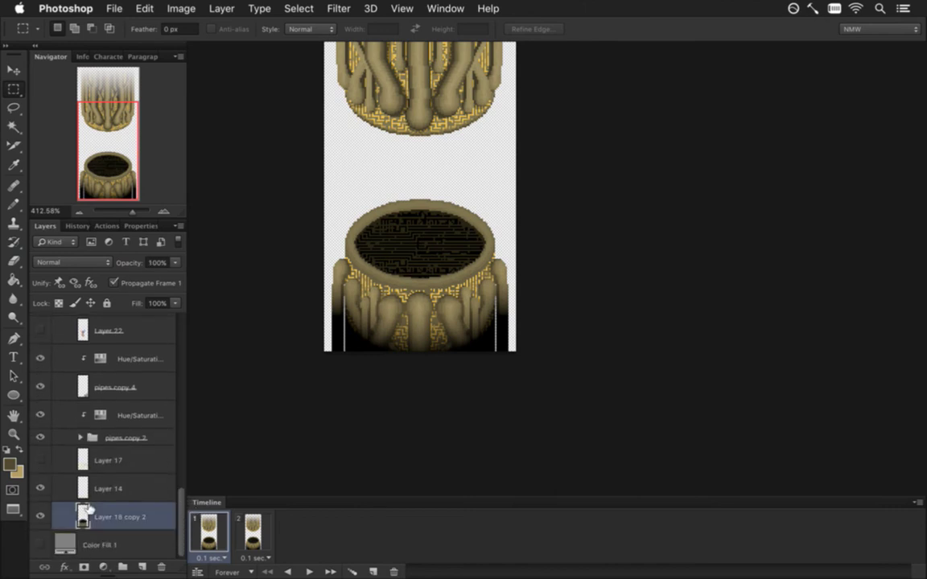
left_click(142, 567)
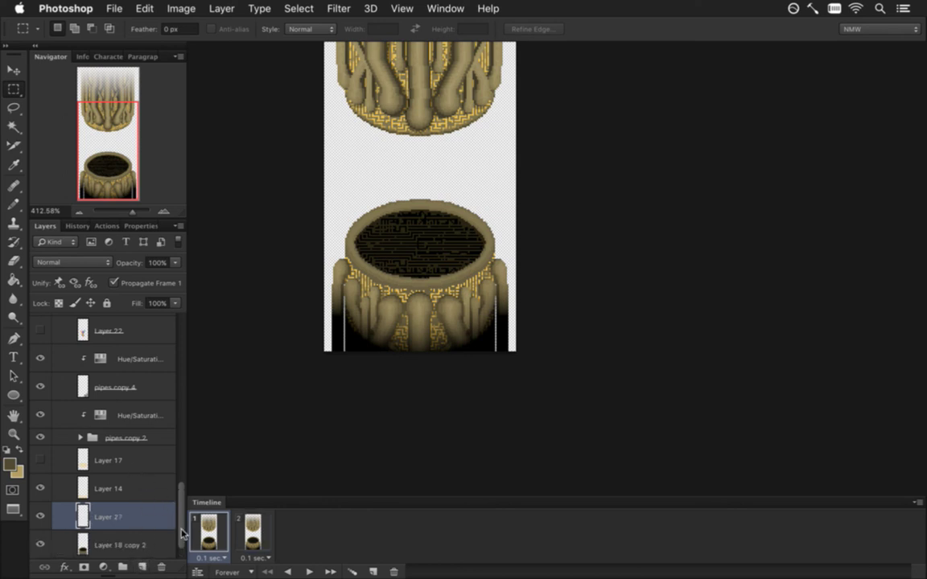
key("alt+period")
left_click_drag(180, 416, 178, 526)
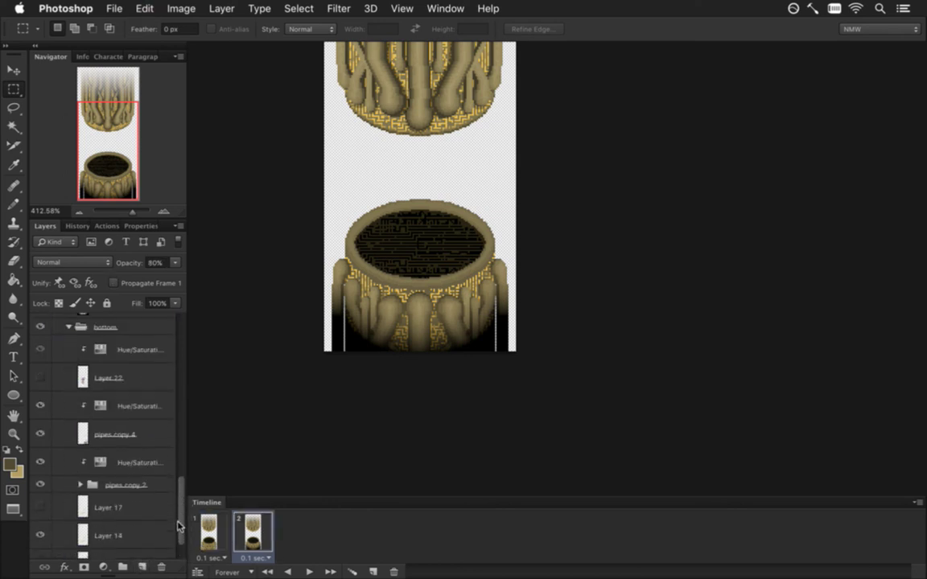
scroll(145, 517, "down", 2)
left_click(113, 517)
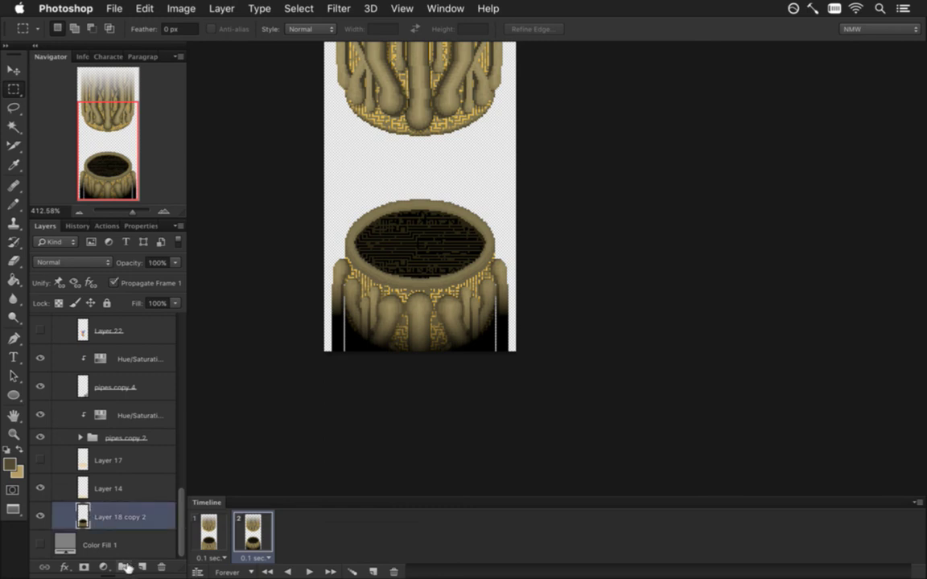
left_click(103, 567)
left_click(147, 448)
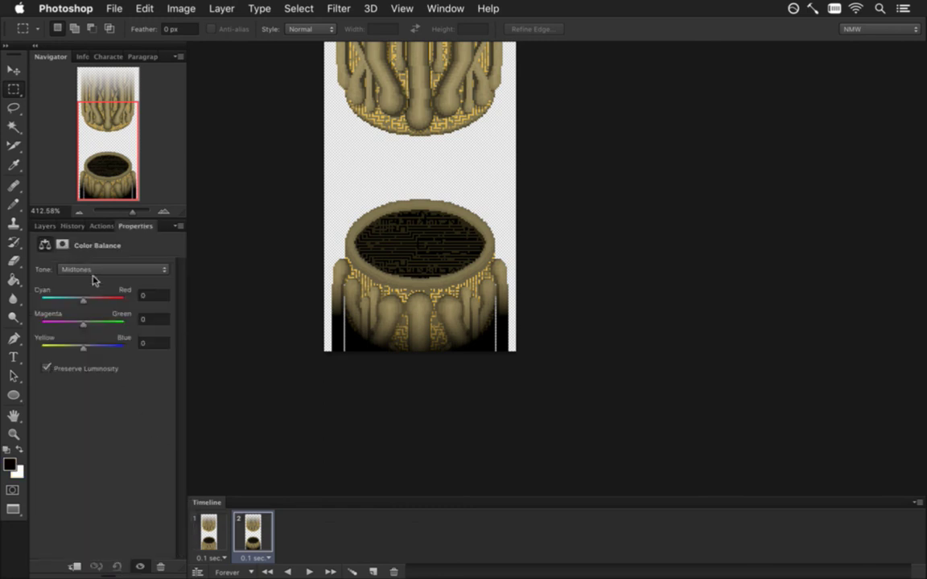
left_click(45, 226)
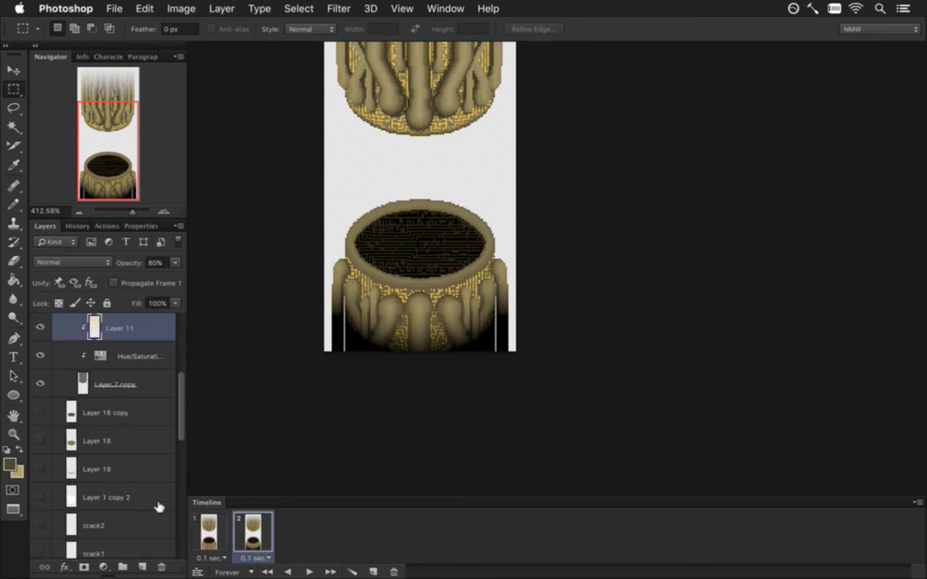
Step: Add a Hue/Saturation adjustment above Layer 18 copy 2 in frame 2 and set its lightness to -64
left_click_drag(181, 403, 166, 528)
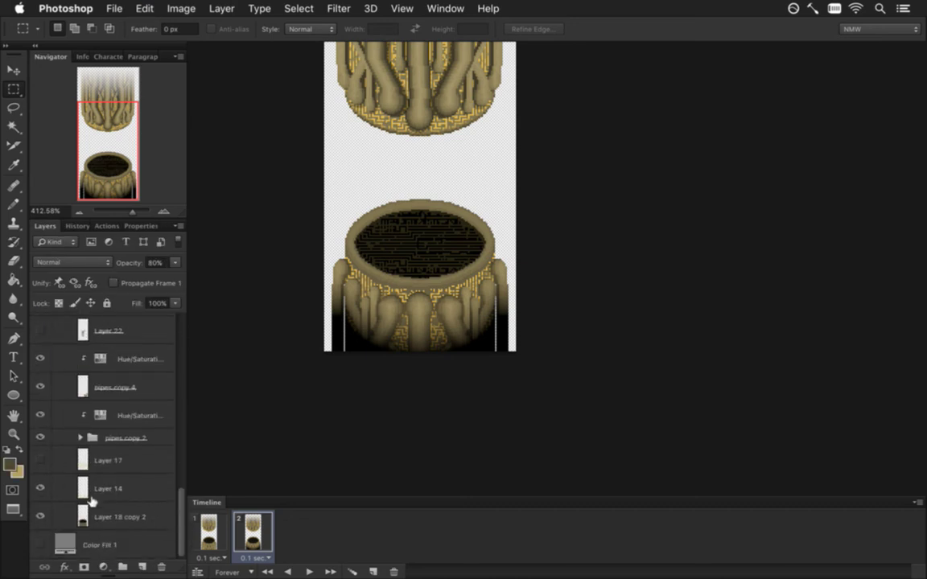
left_click(104, 518)
left_click(103, 566)
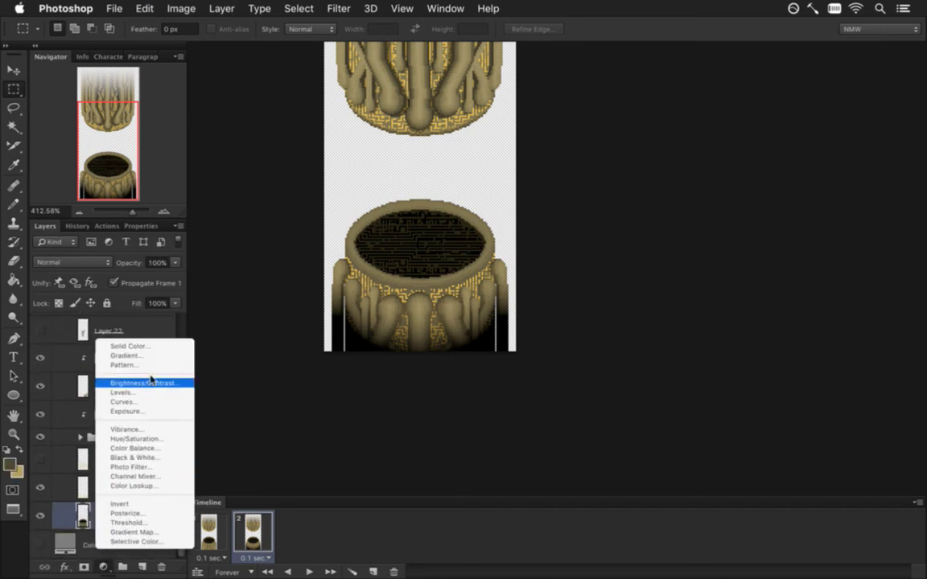
left_click(149, 438)
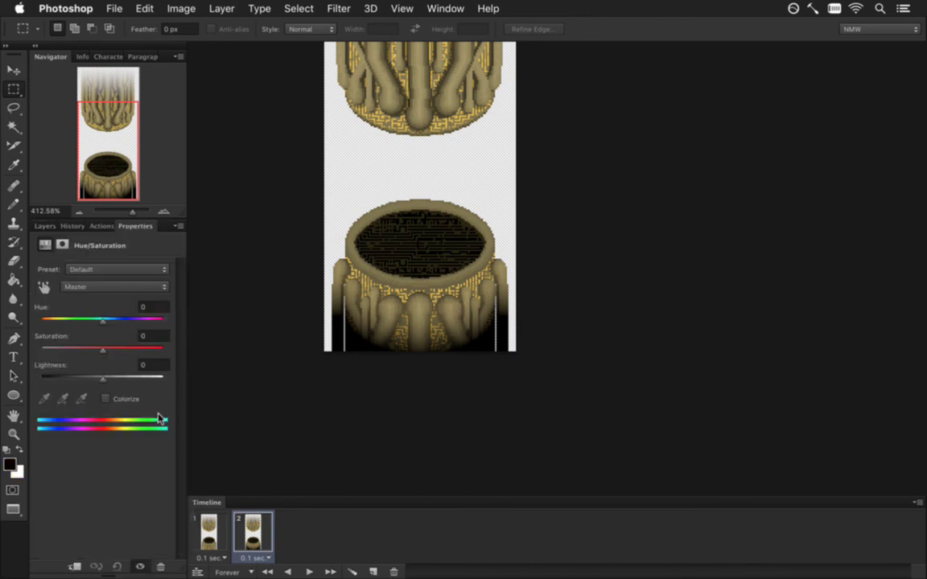
left_click_drag(102, 382, 84, 382)
mouse_move(76, 384)
left_mouse_down()
mouse_move(64, 382)
mouse_move(90, 383)
left_mouse_up()
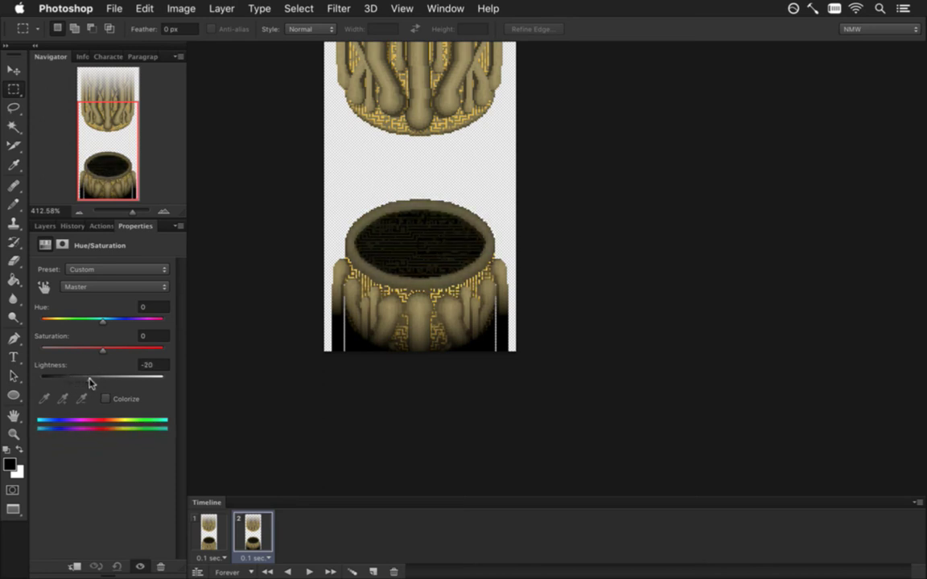
left_click_drag(90, 383, 64, 376)
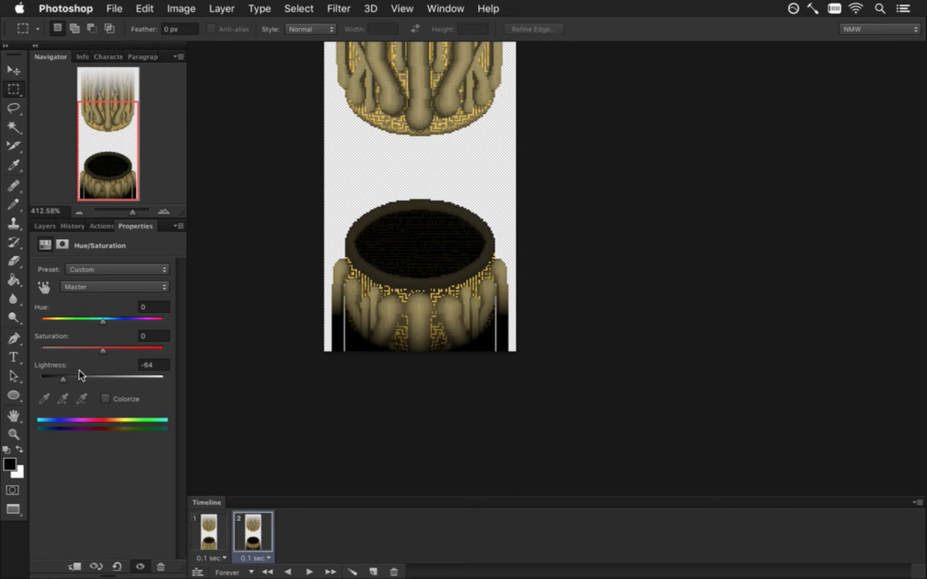
Step: Make the new Hue/Saturation adjustment above Layer 18 copy 2 visible in animation frame 1 as well
left_click(214, 527)
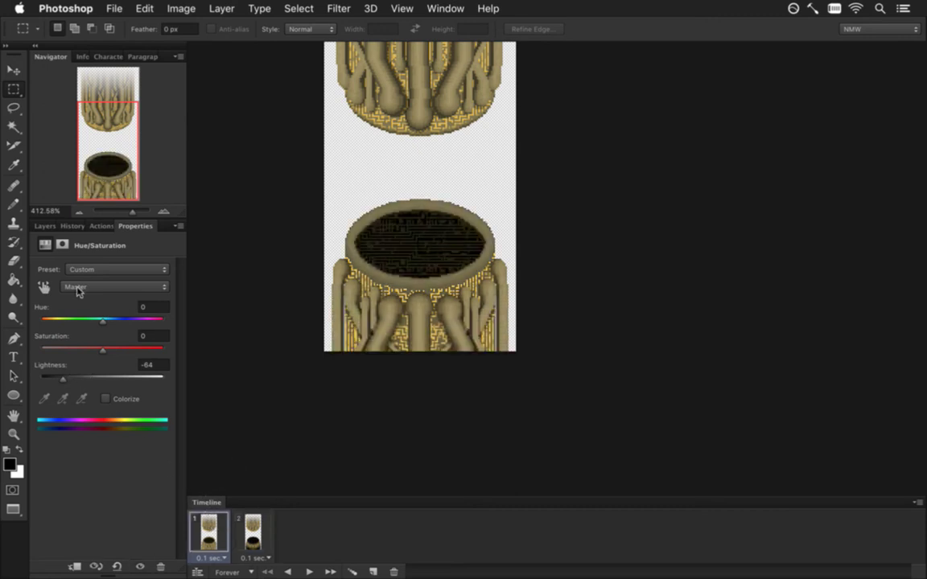
left_click(45, 225)
left_click(40, 517)
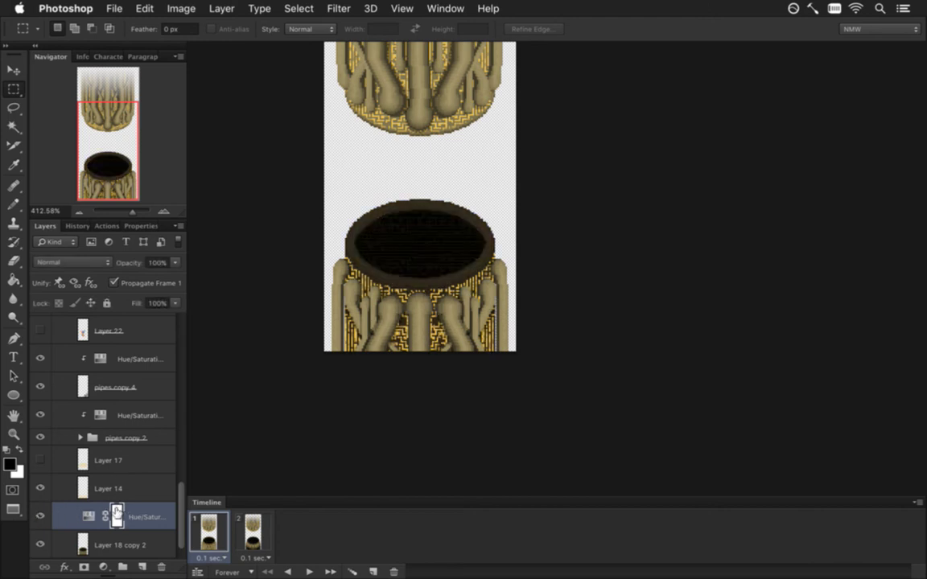
Step: Render the Engine.png sequence again with the darkened base and switch to the game to check it
key("super+alt+shift+r")
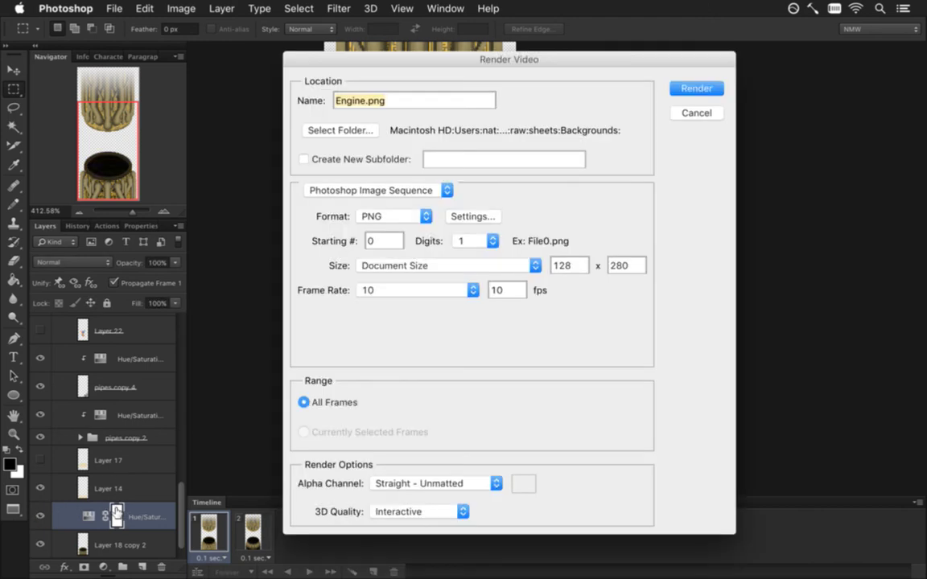
key("Return")
key("super+Tab")
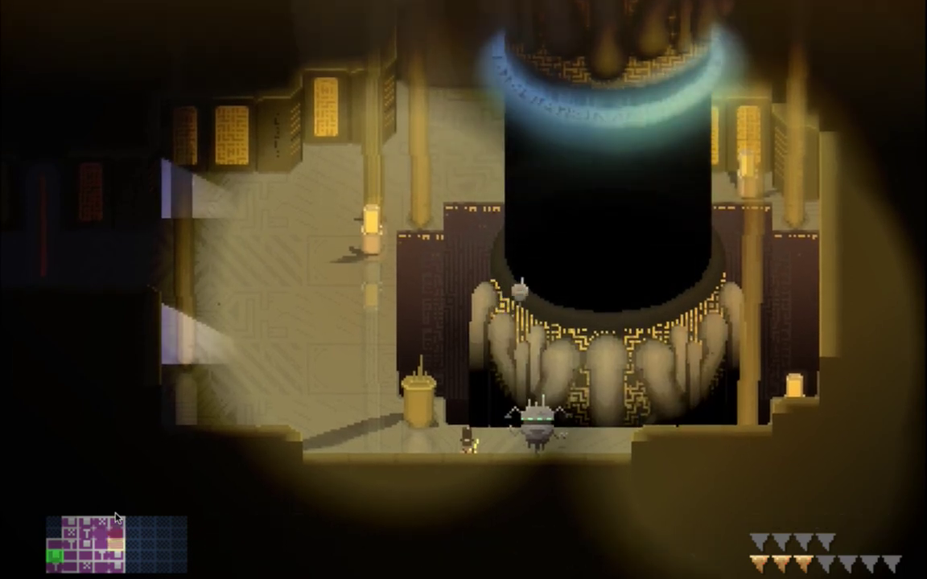
Step: Quit the game, return to Photoshop and make the clipped shading layer Layer 8 copy 28 visible in animation frame 1
key("super+q")
key("super+Tab")
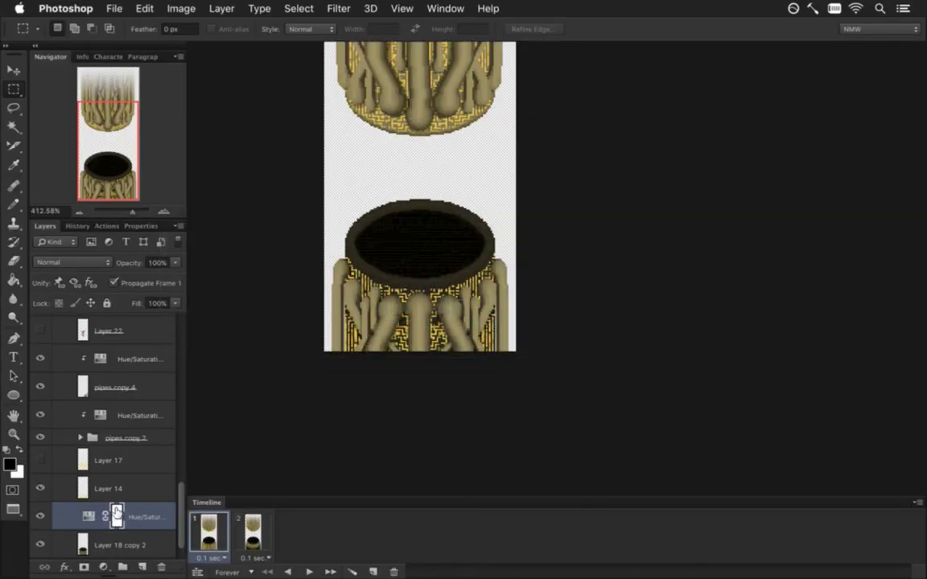
left_click(255, 529)
left_click(227, 536)
left_click_drag(181, 505, 180, 474)
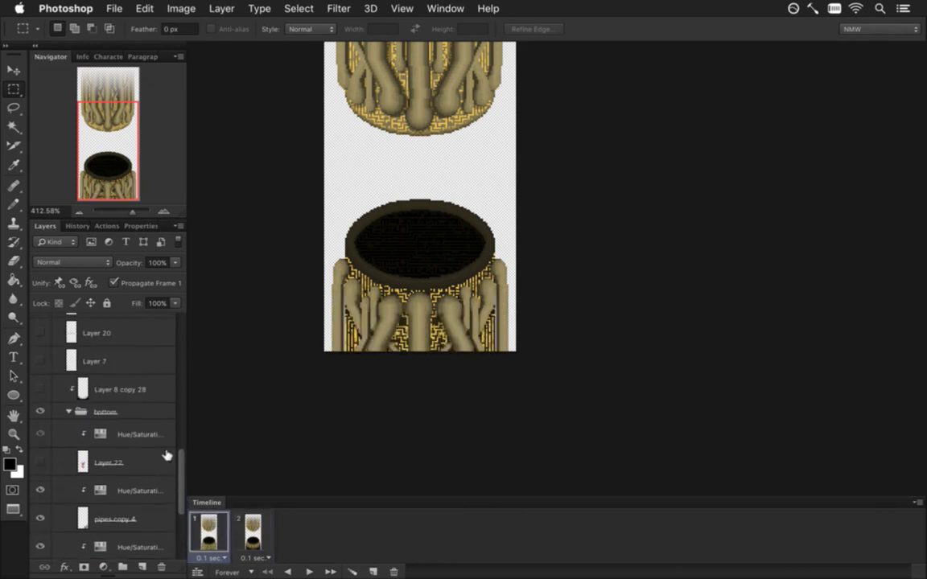
left_click(41, 389)
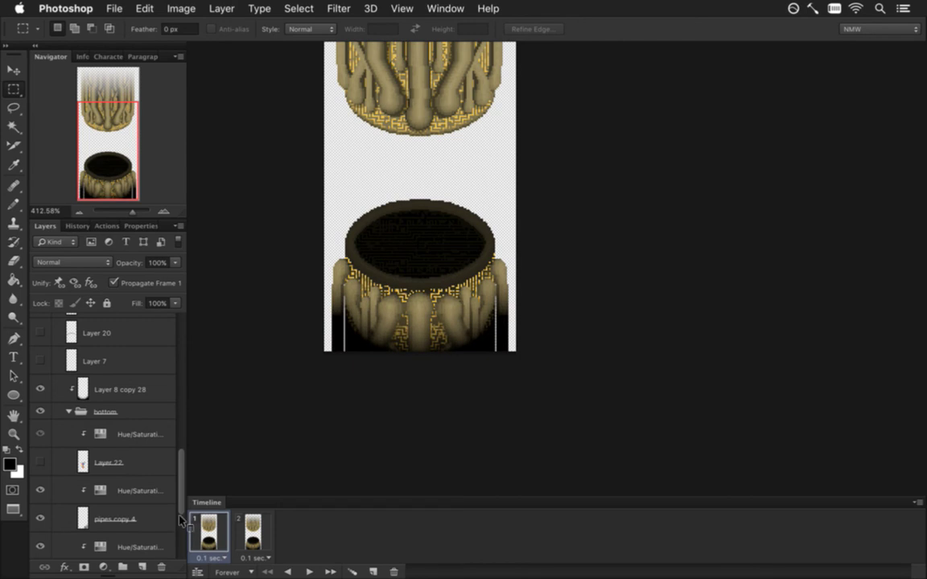
Step: Render the Engine.png sequence with the Layer 8 copy 28 shading, replacing the existing image sequence
key("super+alt+shift+r")
key("Return")
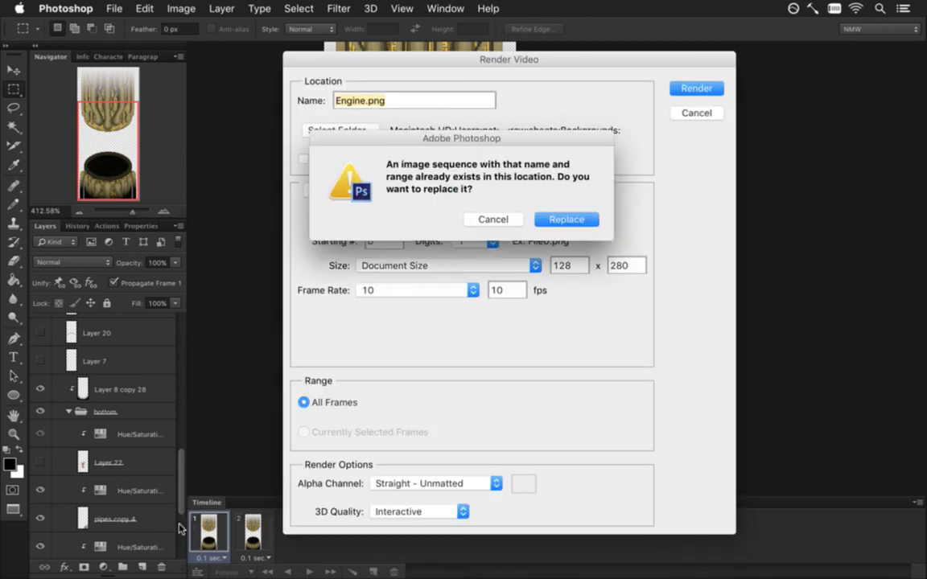
key("Return")
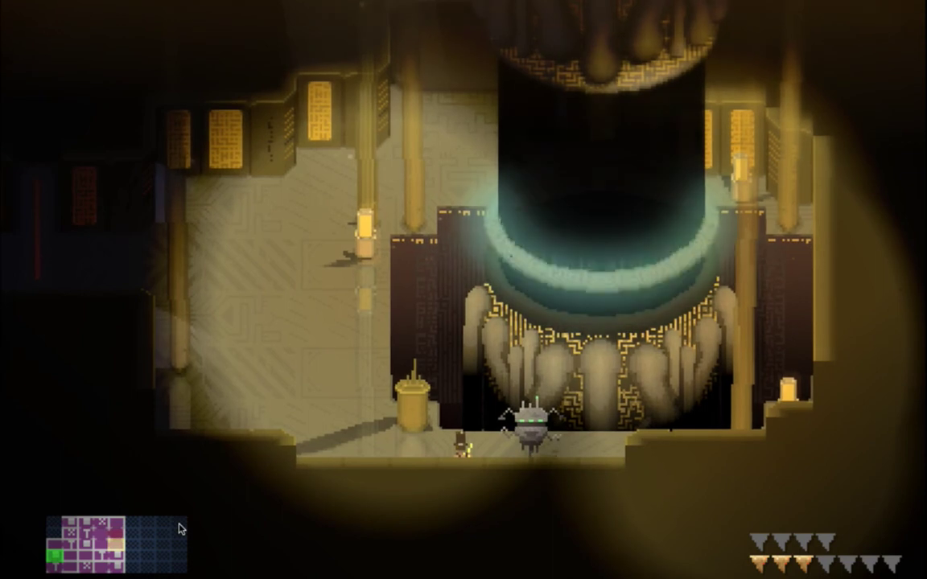
Step: Quit the running game, return to Photoshop and delete the mask of the Hue/Saturation adjustment above Layer 18 copy 2
key("super+q")
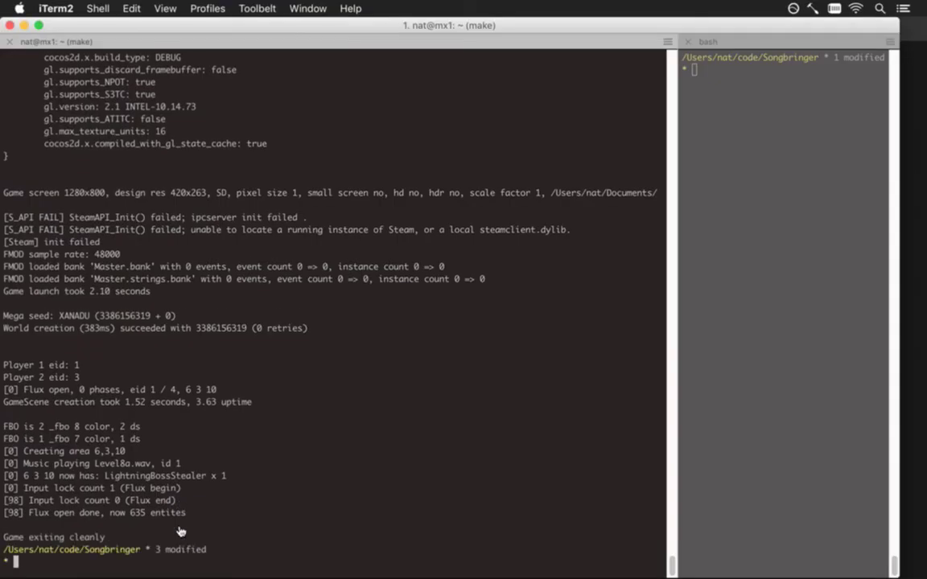
key("super+Tab")
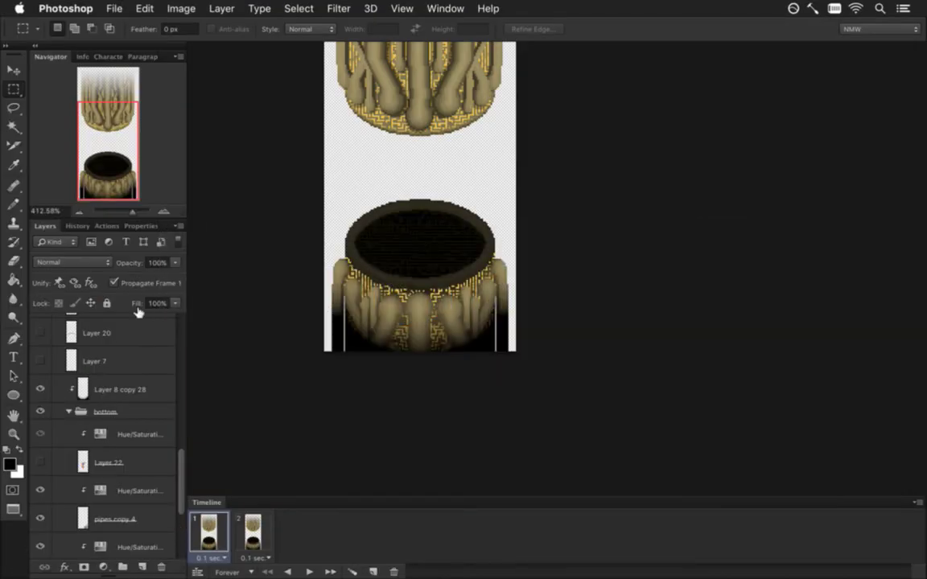
left_click_drag(183, 494, 182, 536)
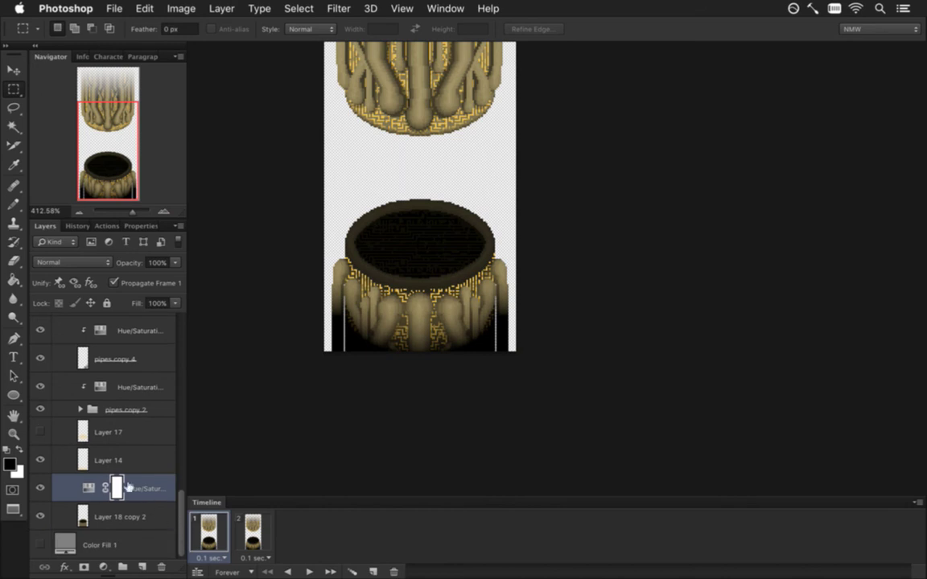
right_click(116, 486)
left_click(144, 461)
Step: Set the lightness of the Hue/Saturation adjustment above Layer 18 copy 2 to -50 and compare both animation frames
double_click(90, 487)
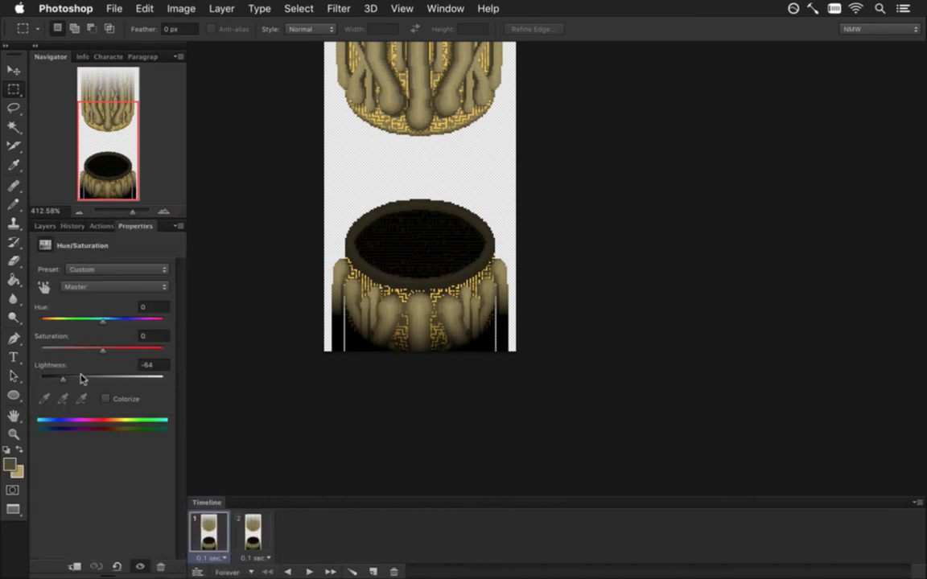
left_click_drag(69, 383, 75, 383)
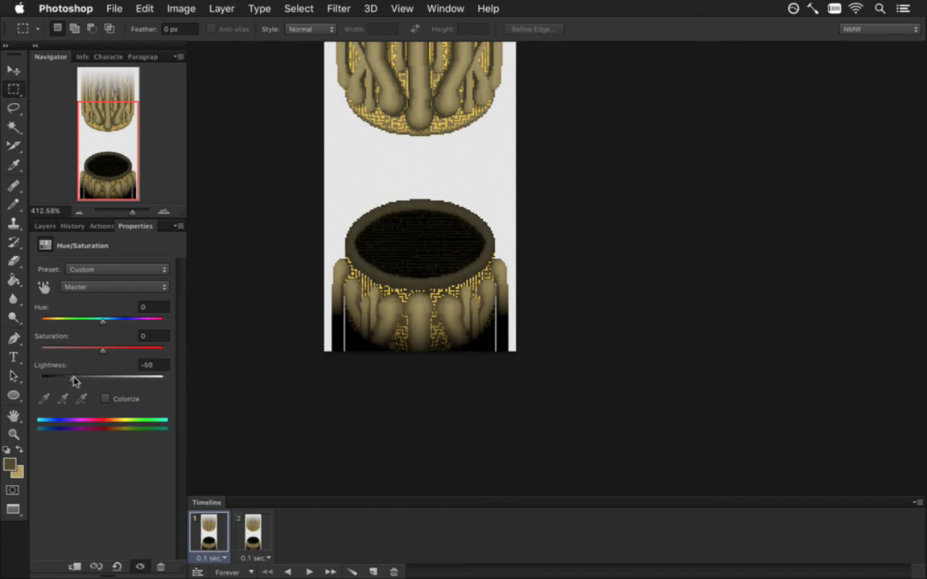
left_click(252, 527)
left_click(207, 519)
Step: Render Engine.png over the existing sequence, switch to iTerm2 and rebuild and launch the game with cd ~/code/Songbringer && make && make run
key("ctrl+shift+alt+r")
key("Return")
key("Return")
key("super+Tab")
key("Up")
key("Return")
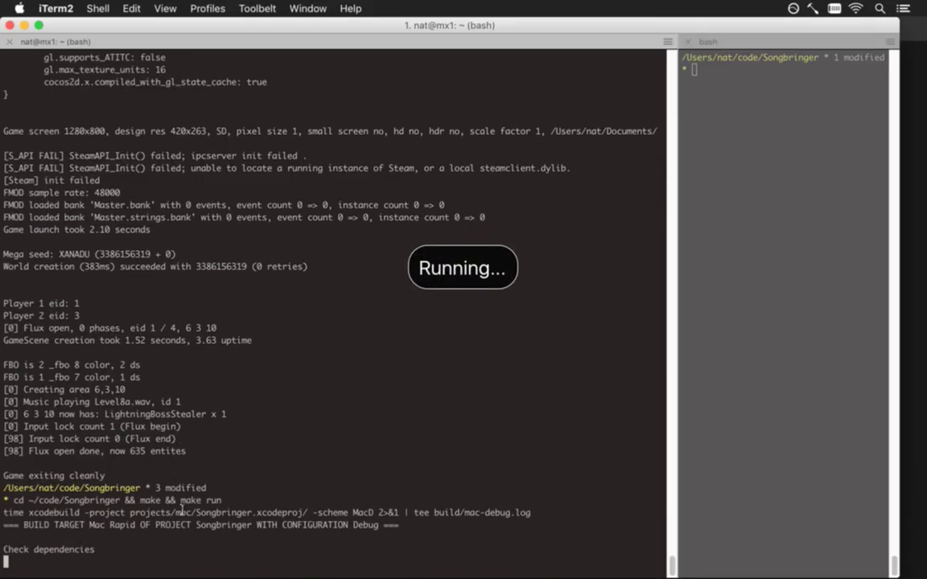